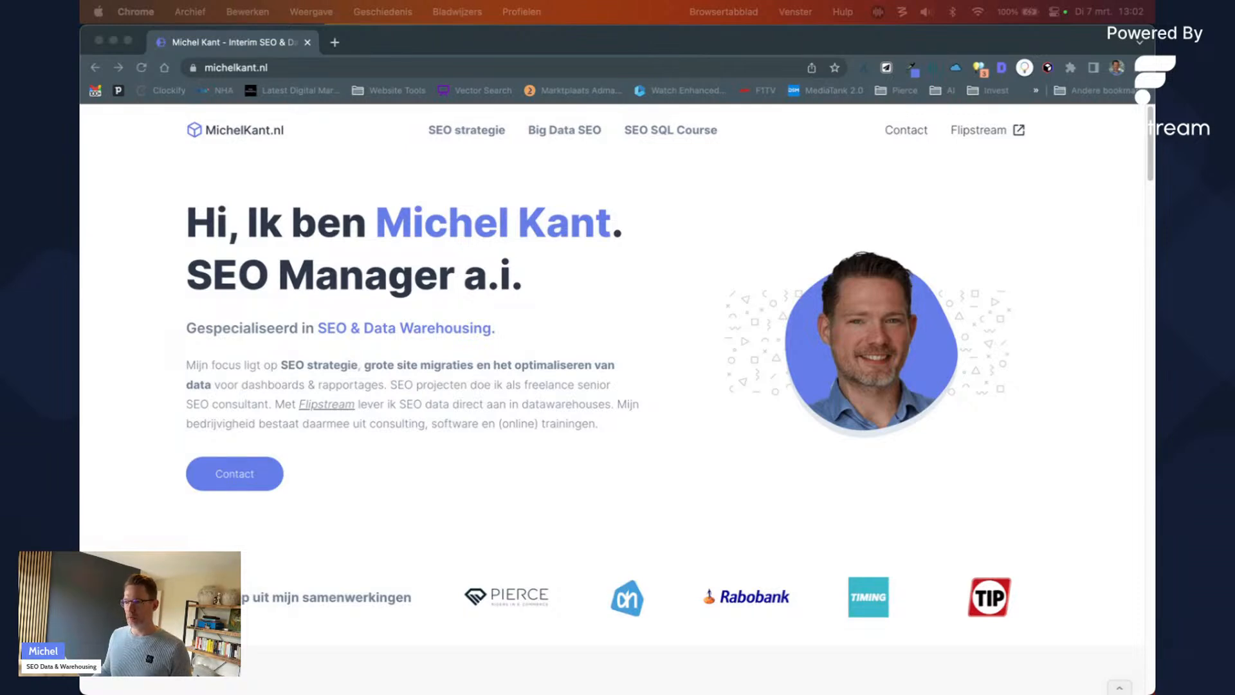
Step: Merge the LinkedIn livestream post into the michelkant.nl window and briefly highlight its agenda lines
drag(1154, 159, 736, 106)
drag(343, 51, 386, 43)
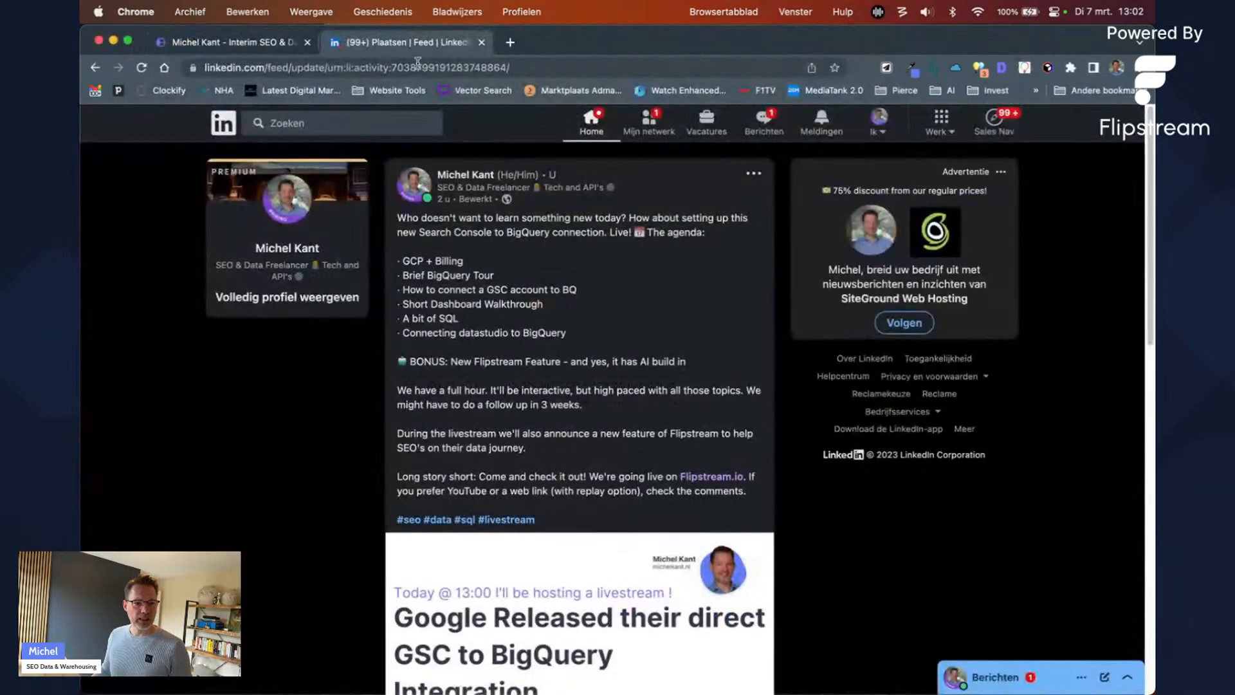
drag(410, 261, 555, 345)
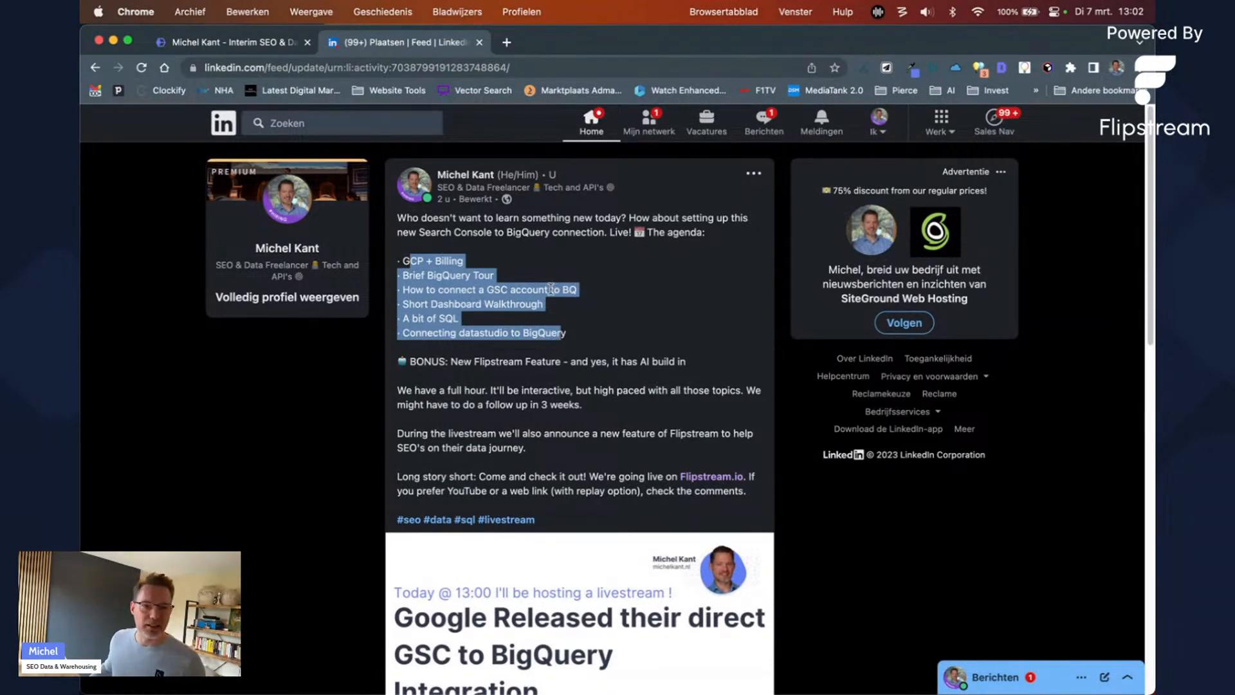
click(605, 286)
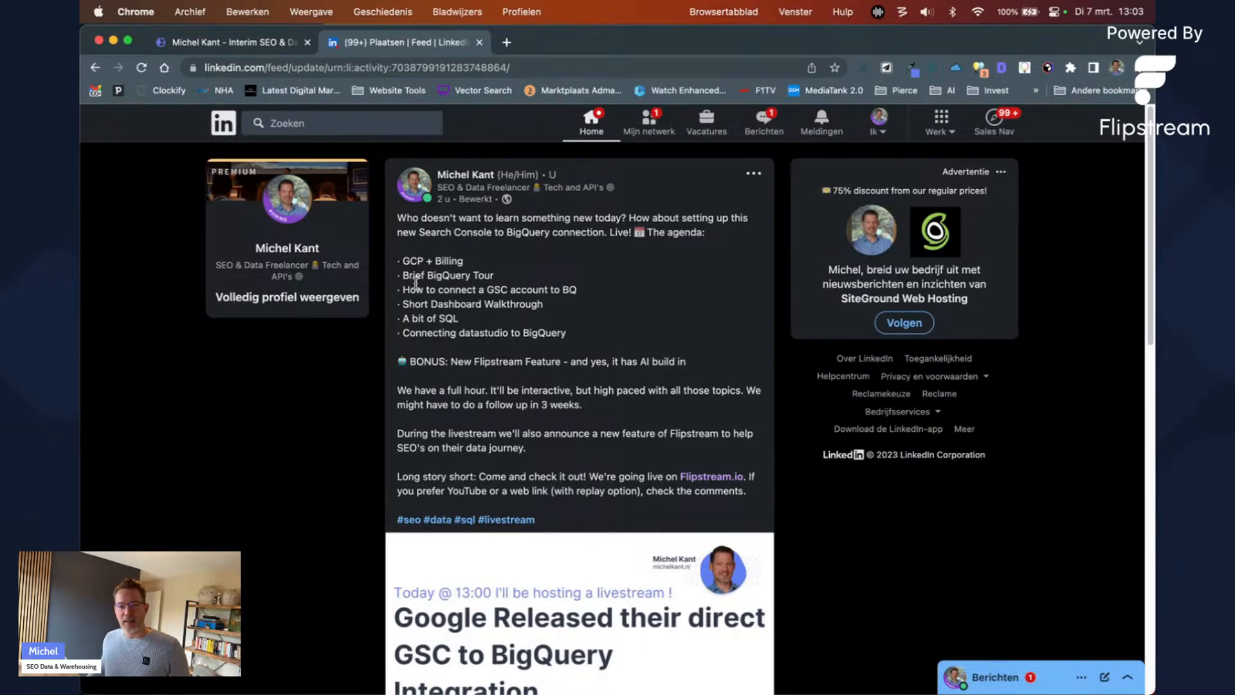
Step: Highlight the BONUS line about the new Flipstream feature, then return to the michelkant.nl homepage
triple_click(448, 362)
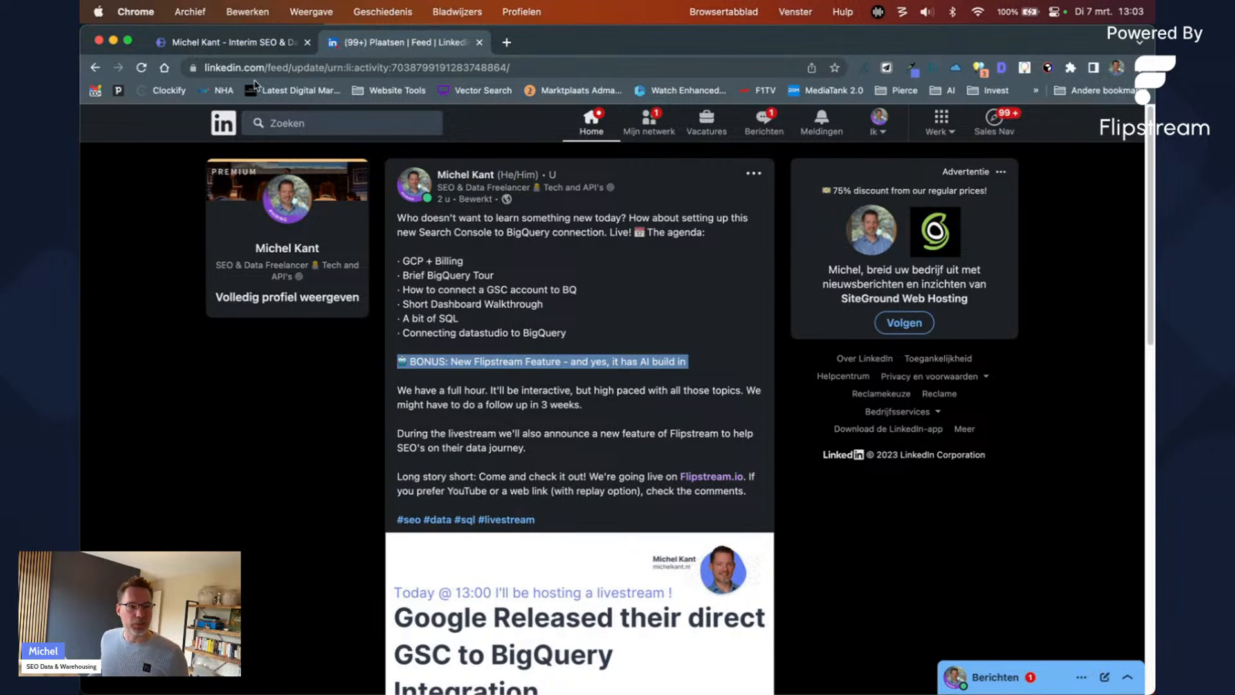
click(256, 46)
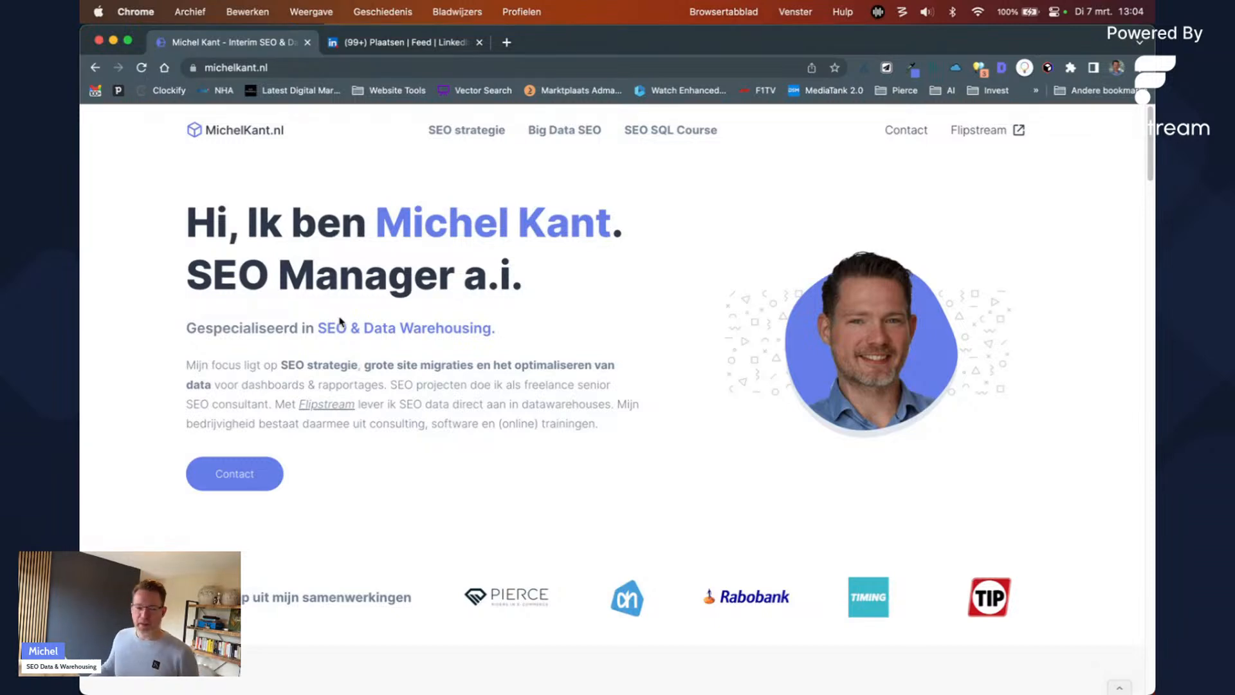
Step: Go to the Flipstream site and open Search Console Data under SEO Data Solutions
click(979, 130)
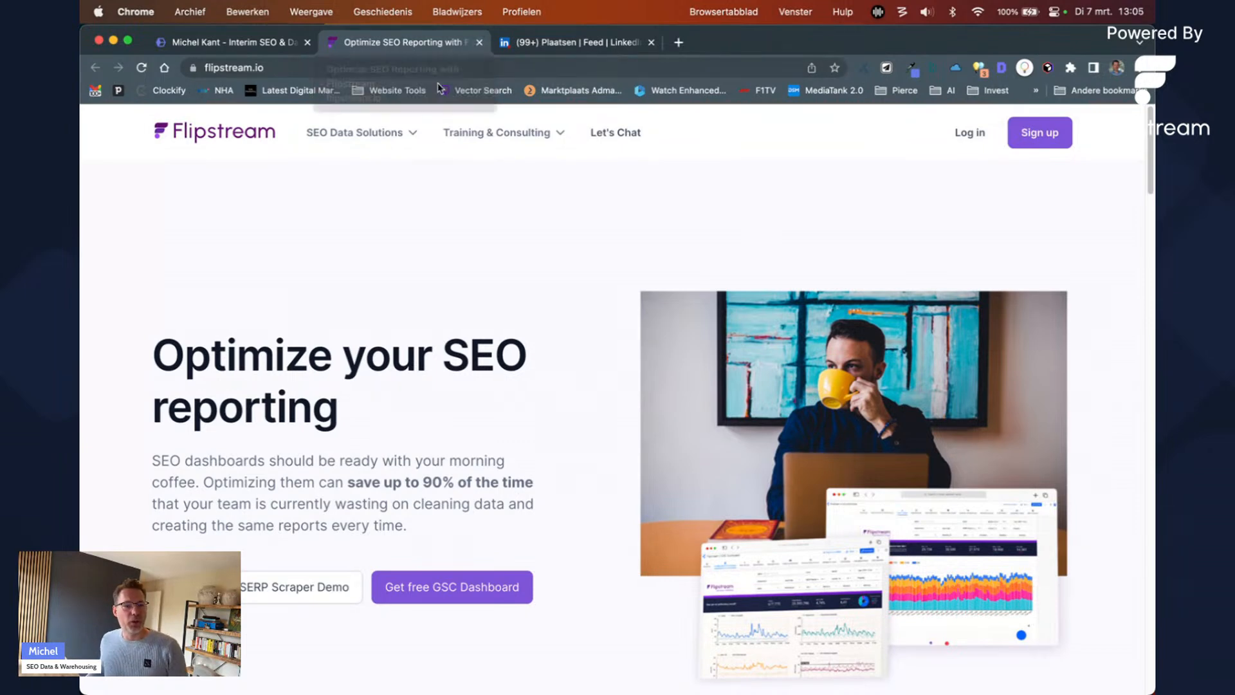
mouse_move(396, 135)
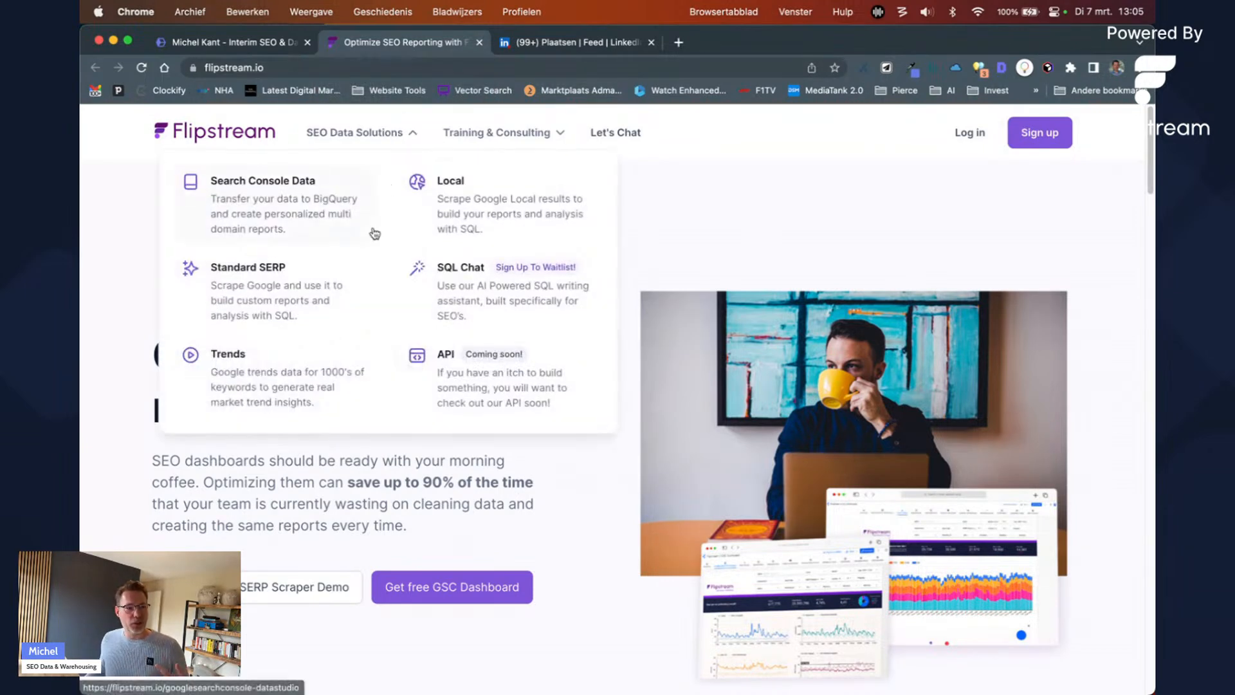
click(317, 193)
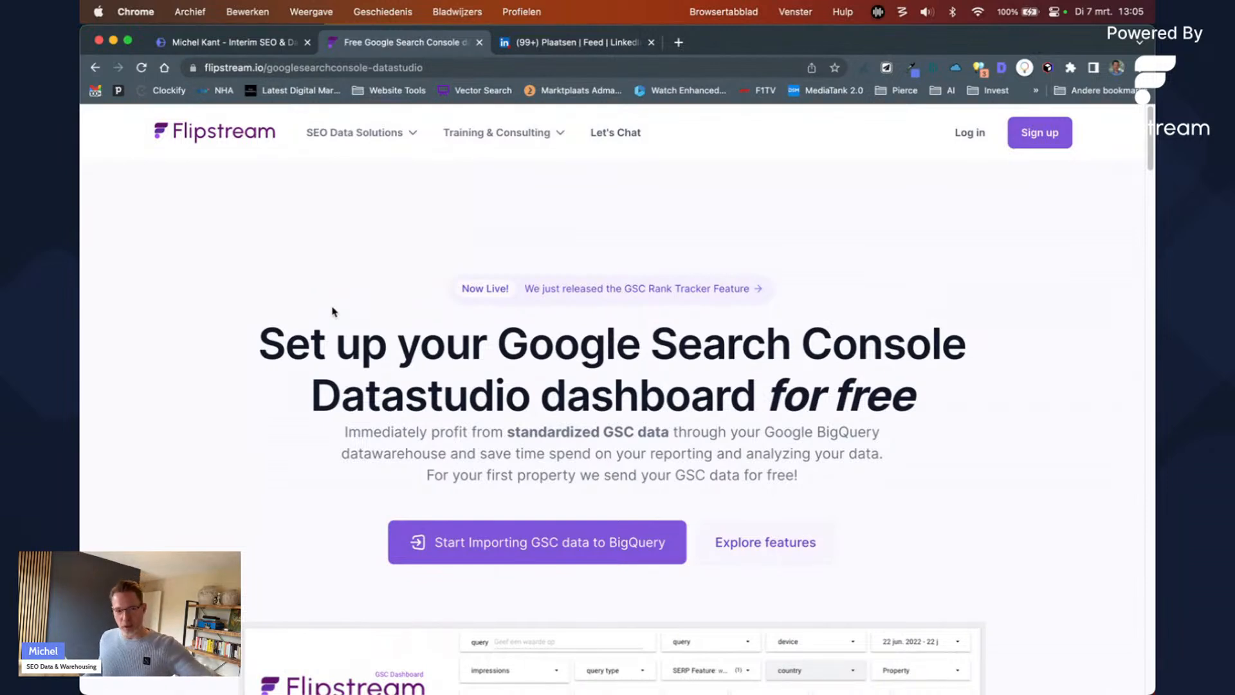
scroll(341, 315, down, 4)
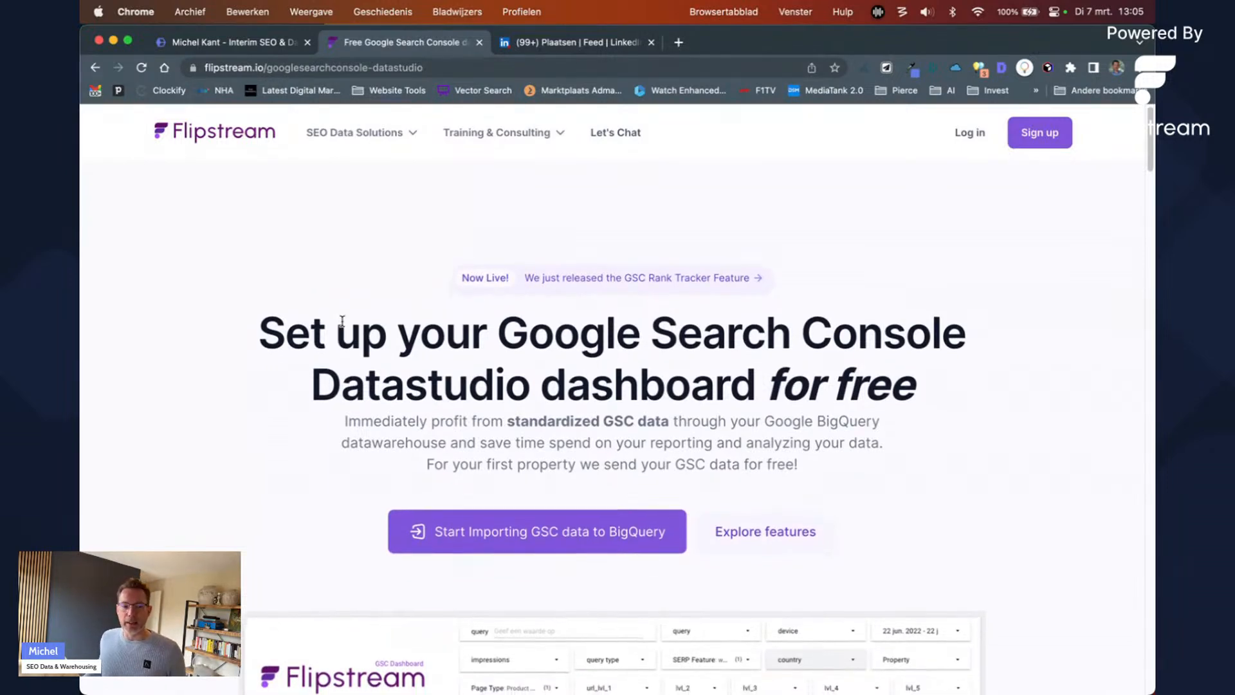
scroll(351, 320, down, 4)
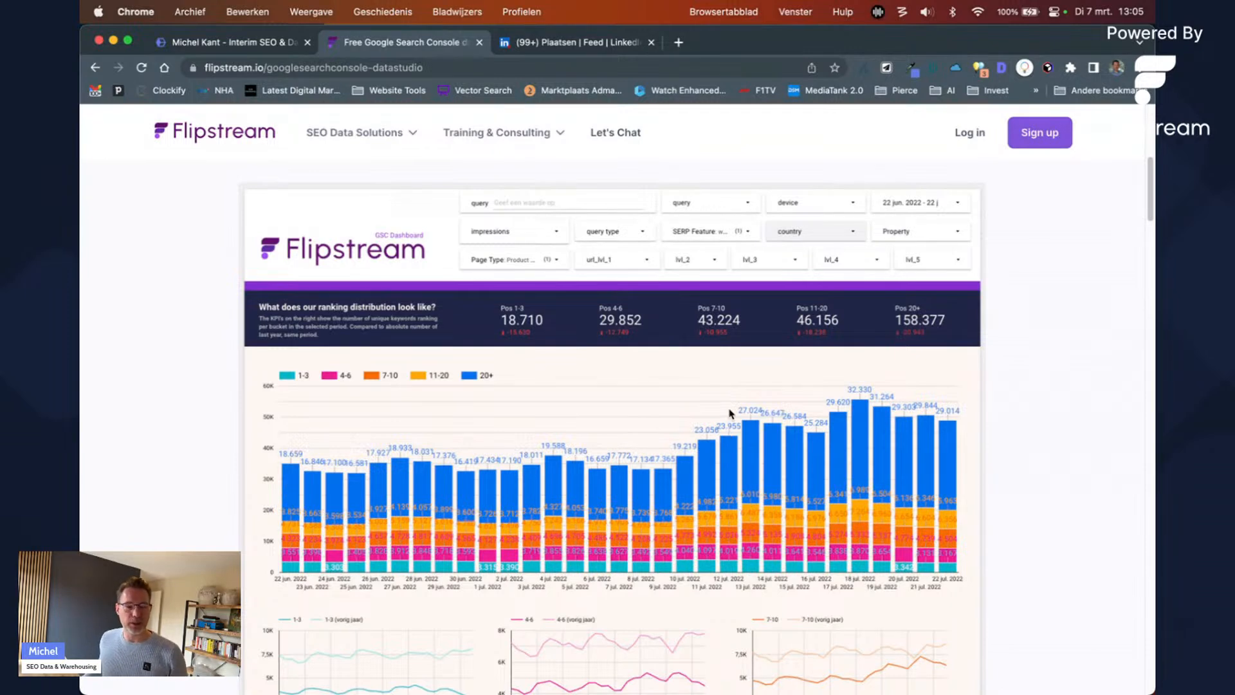
scroll(730, 409, up, 4)
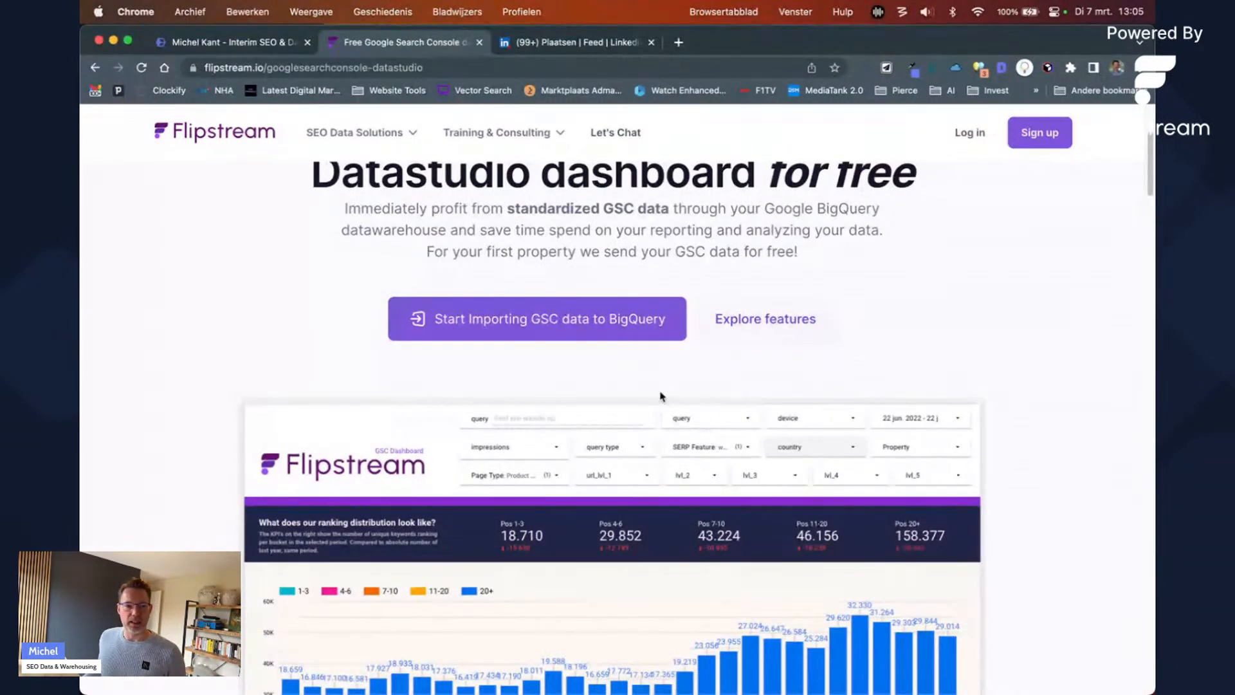
scroll(670, 398, down, 3)
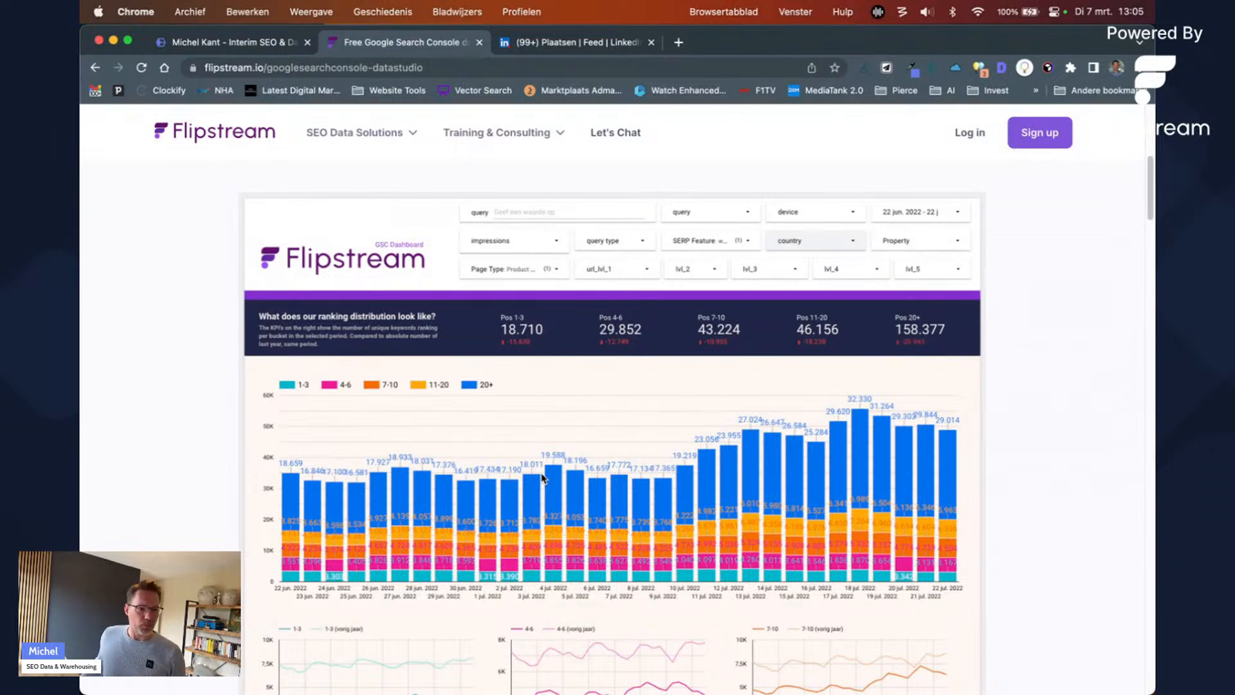
scroll(542, 477, down, 1)
scroll(527, 399, up, 2)
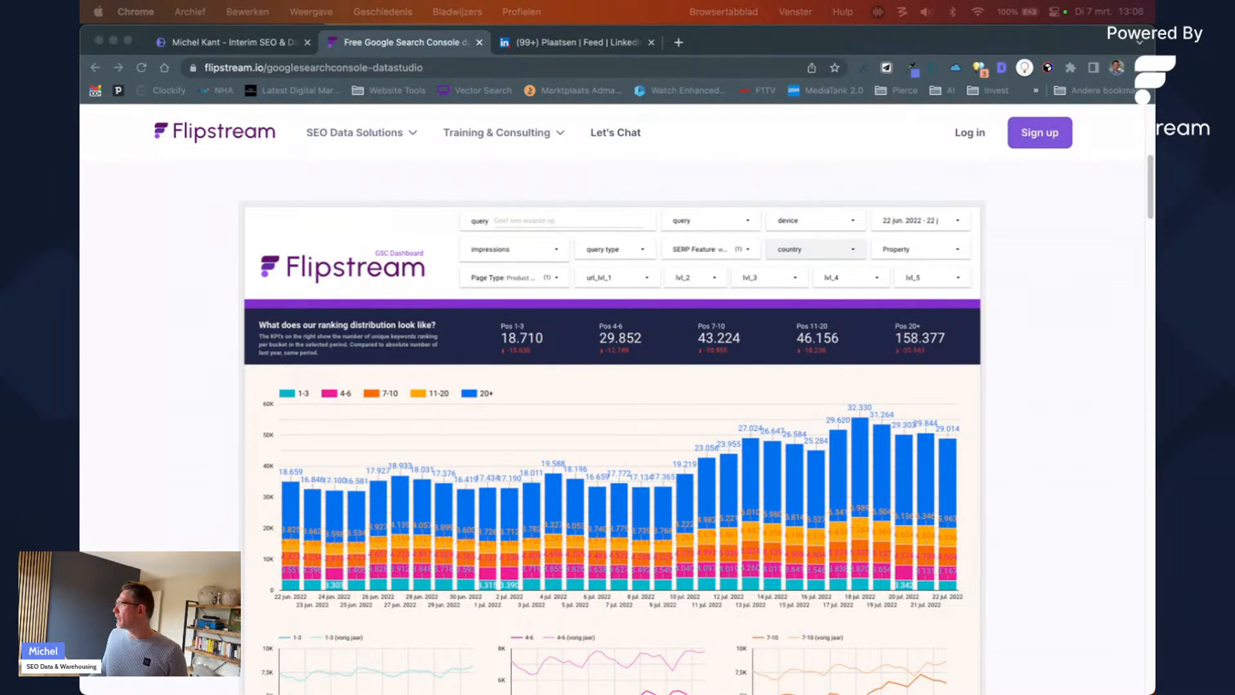
Step: Merge the Flipstream GSC Dashboard into the main window and look over its Summary page
mouse_move(1234, 43)
mouse_down()
mouse_move(1139, 42)
mouse_move(1234, 43)
mouse_up()
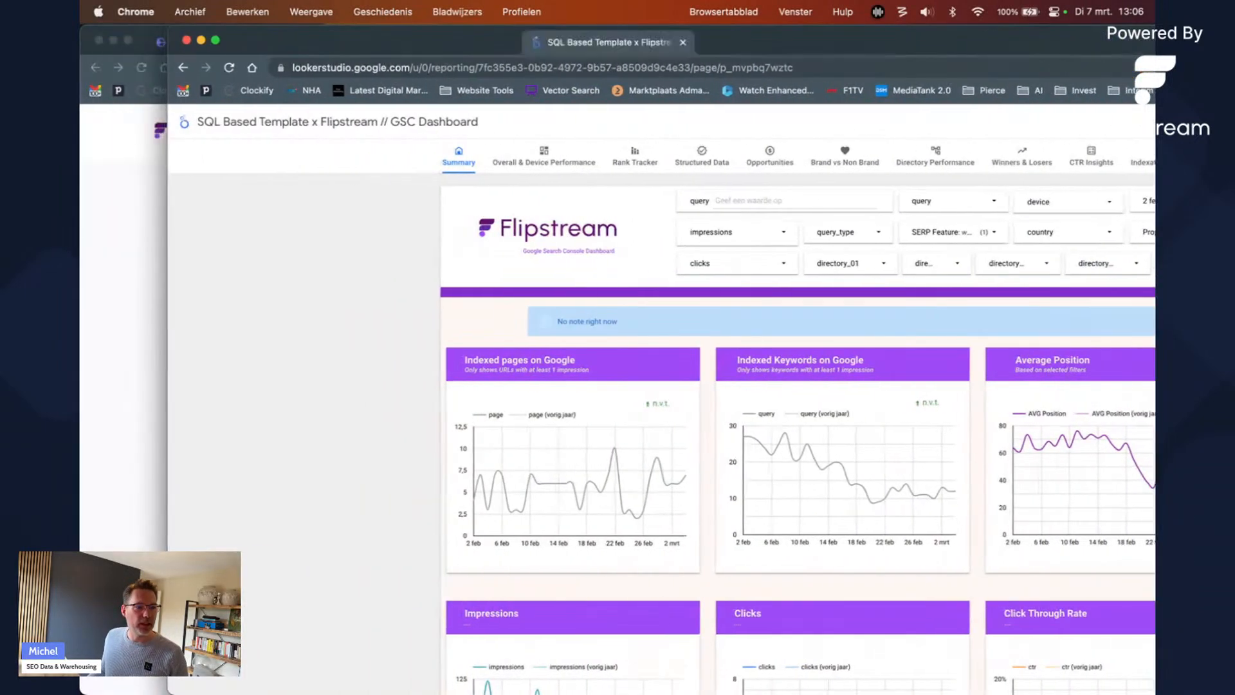
drag(272, 45, 662, 56)
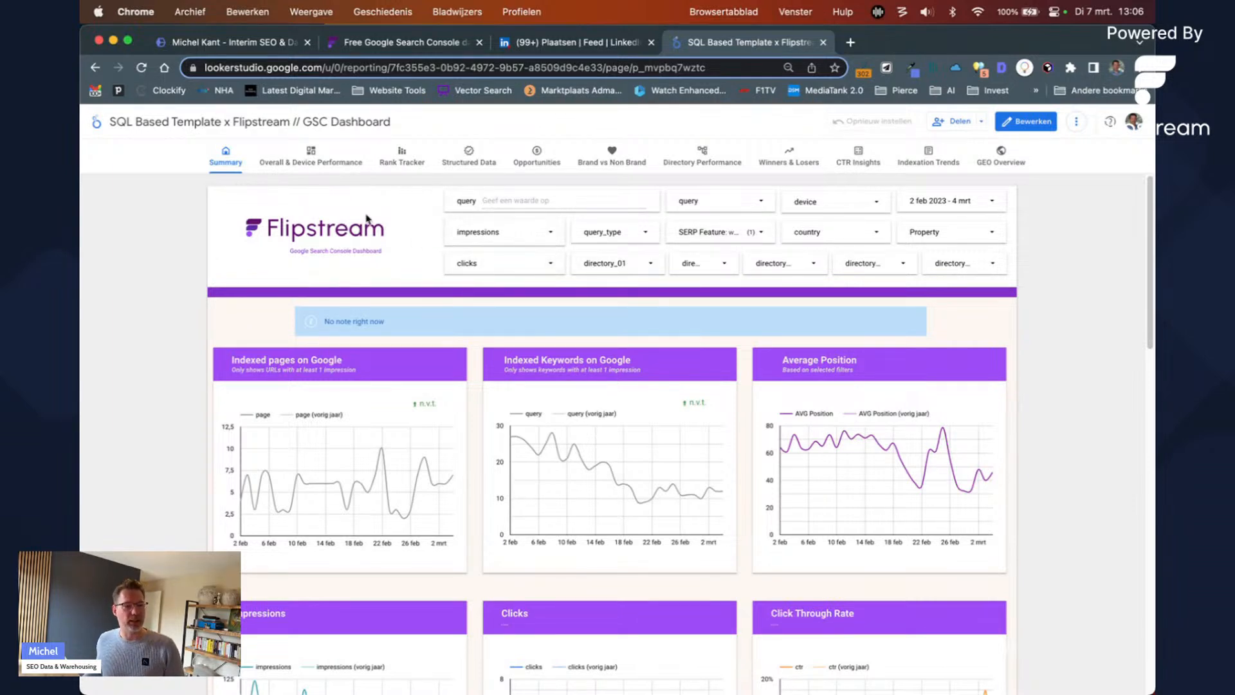
scroll(358, 348, down, 5)
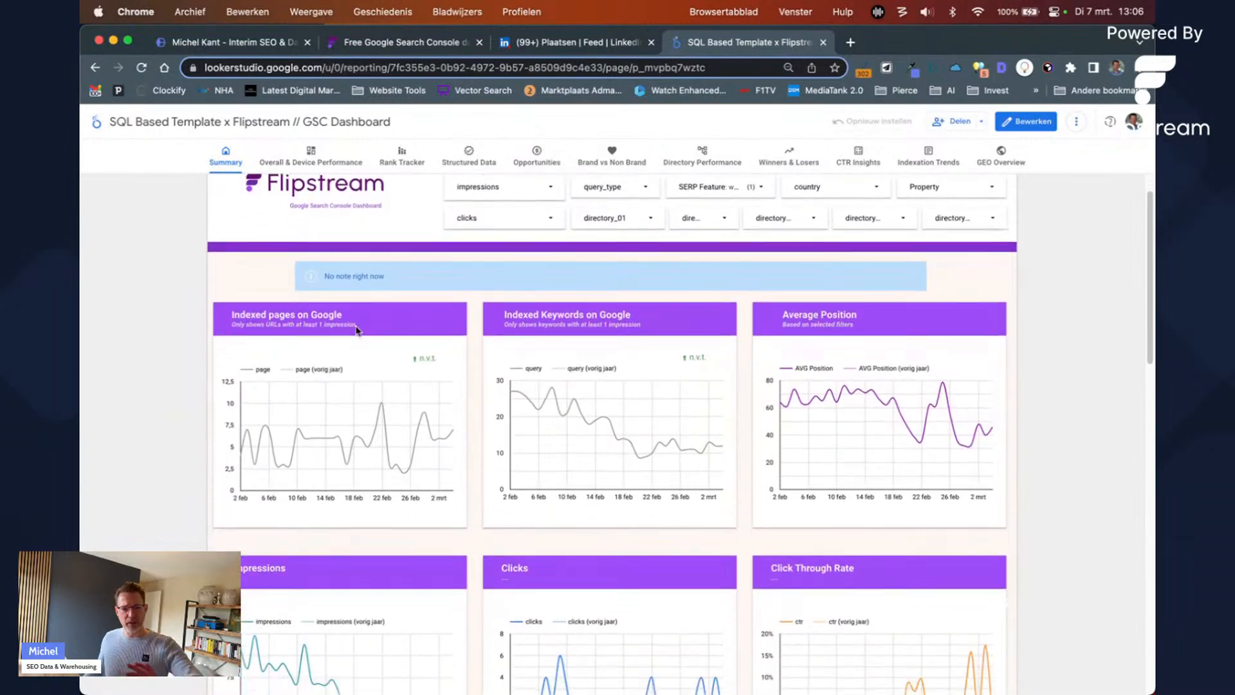
scroll(354, 348, up, 5)
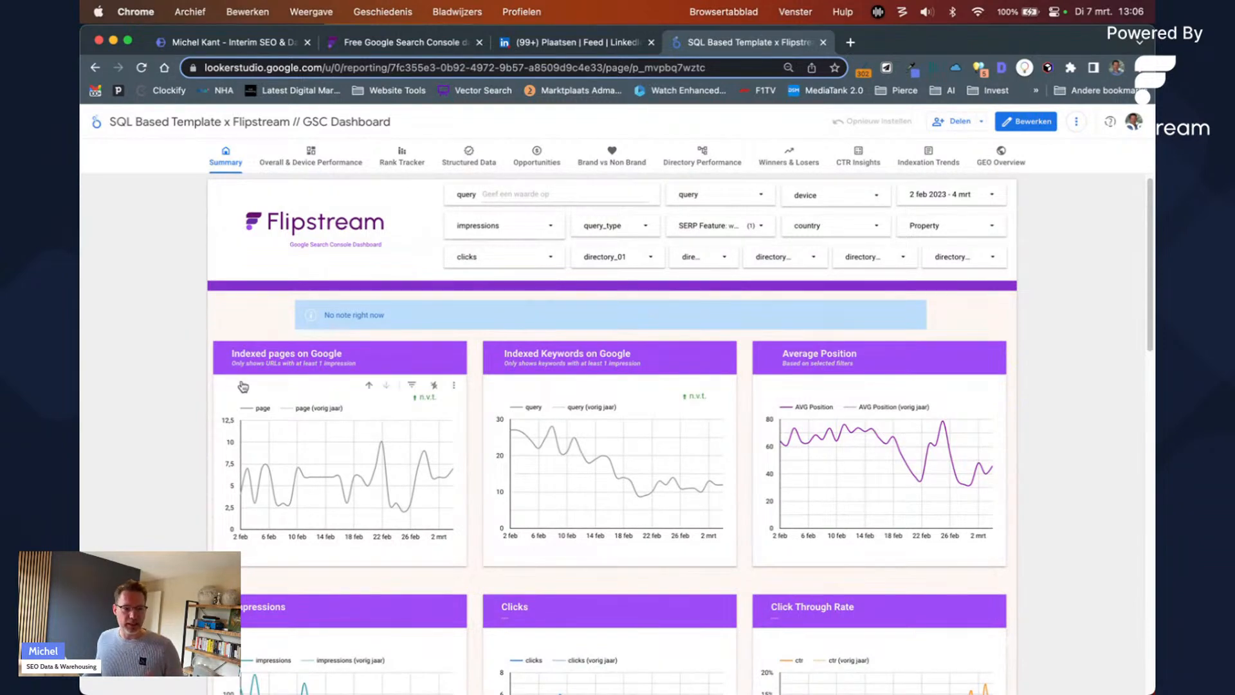
scroll(320, 425, down, 2)
scroll(330, 347, up, 3)
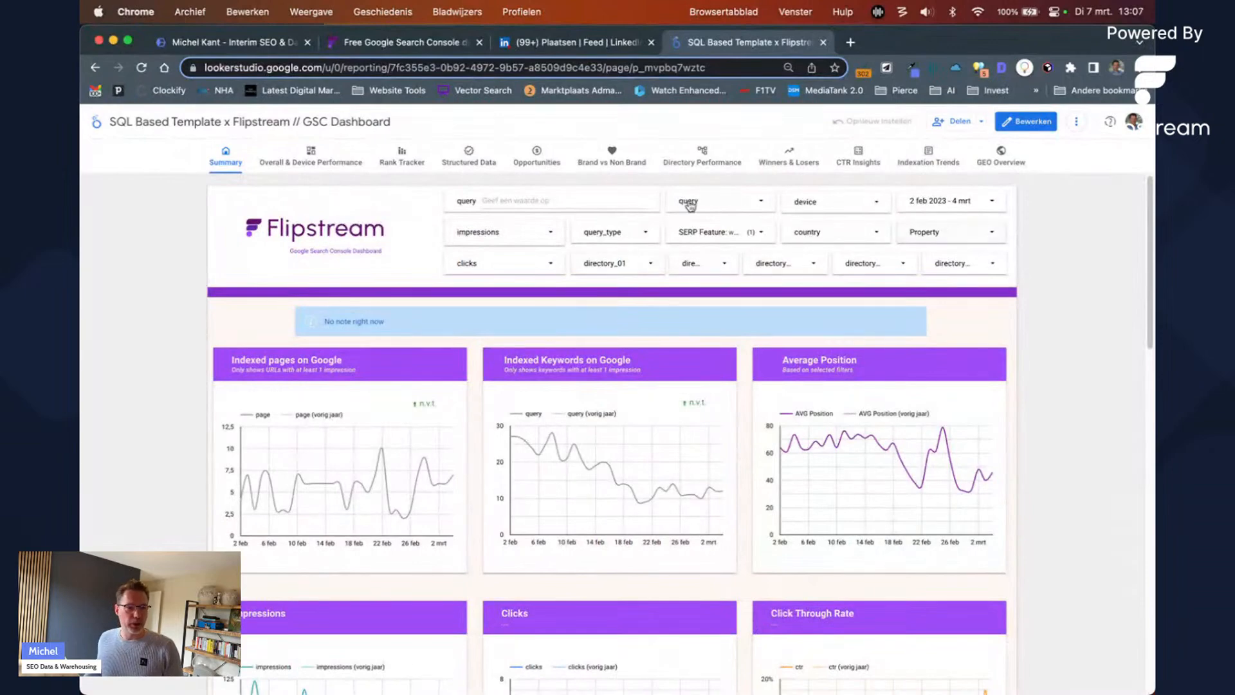
Step: Show the Overall & Device Performance page and scroll through its device charts
click(311, 157)
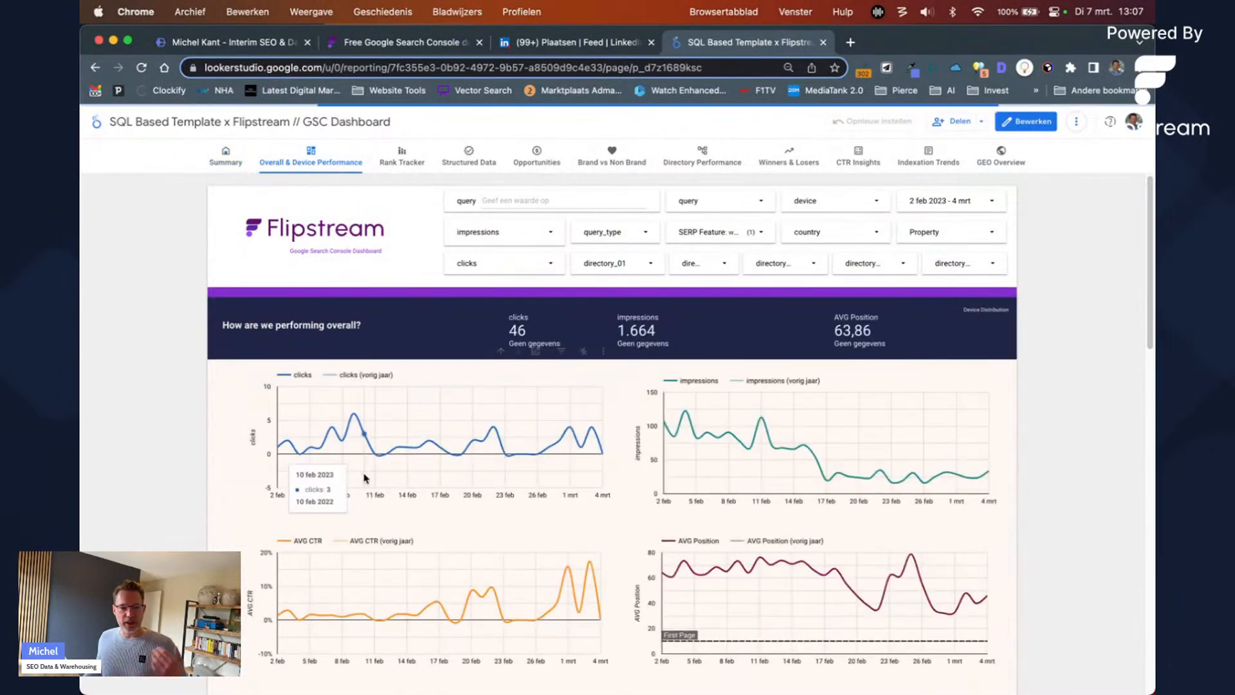
scroll(207, 461, down, 5)
scroll(208, 461, down, 5)
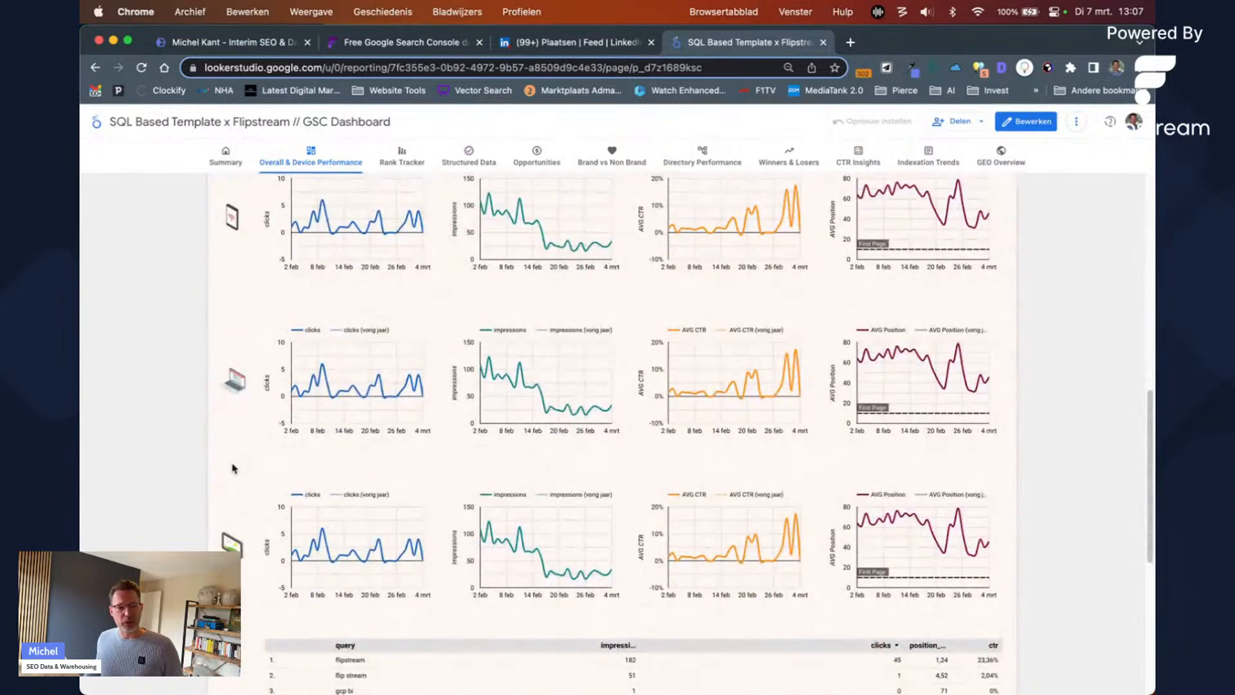
scroll(234, 479, up, 1)
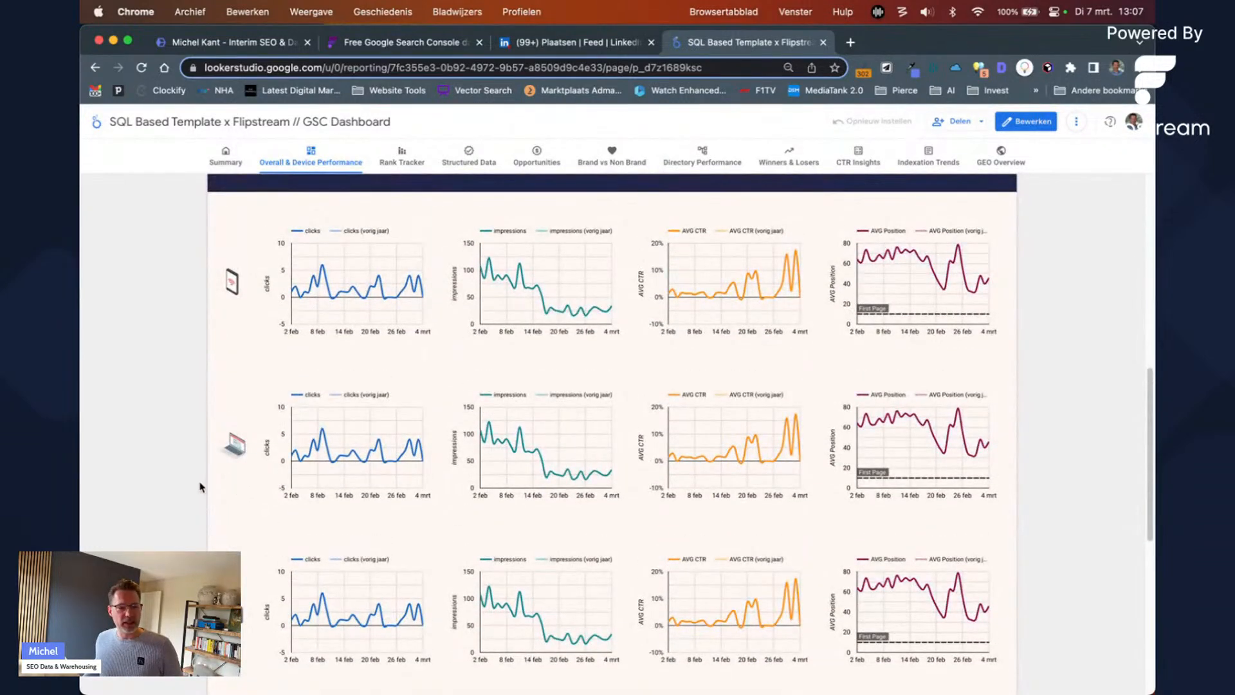
scroll(201, 491, up, 2)
scroll(200, 489, up, 7)
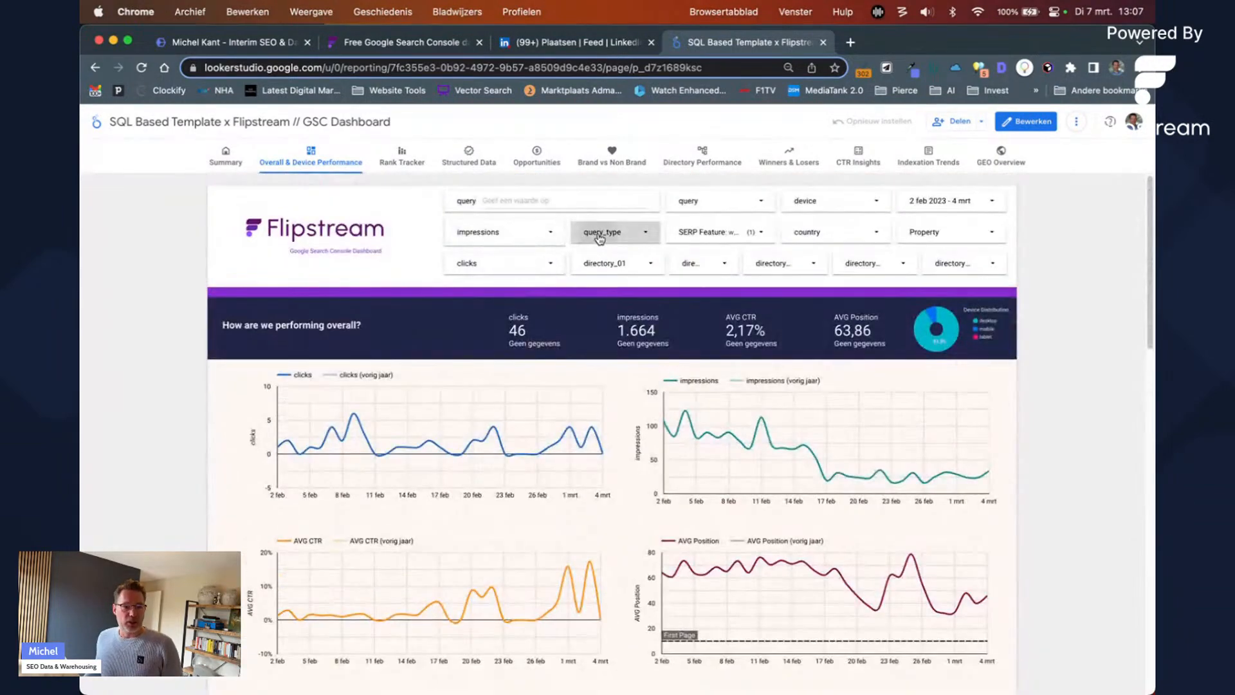
Step: Check the query_type filter's Brand and Non Brand options, leaving it unchanged
click(597, 231)
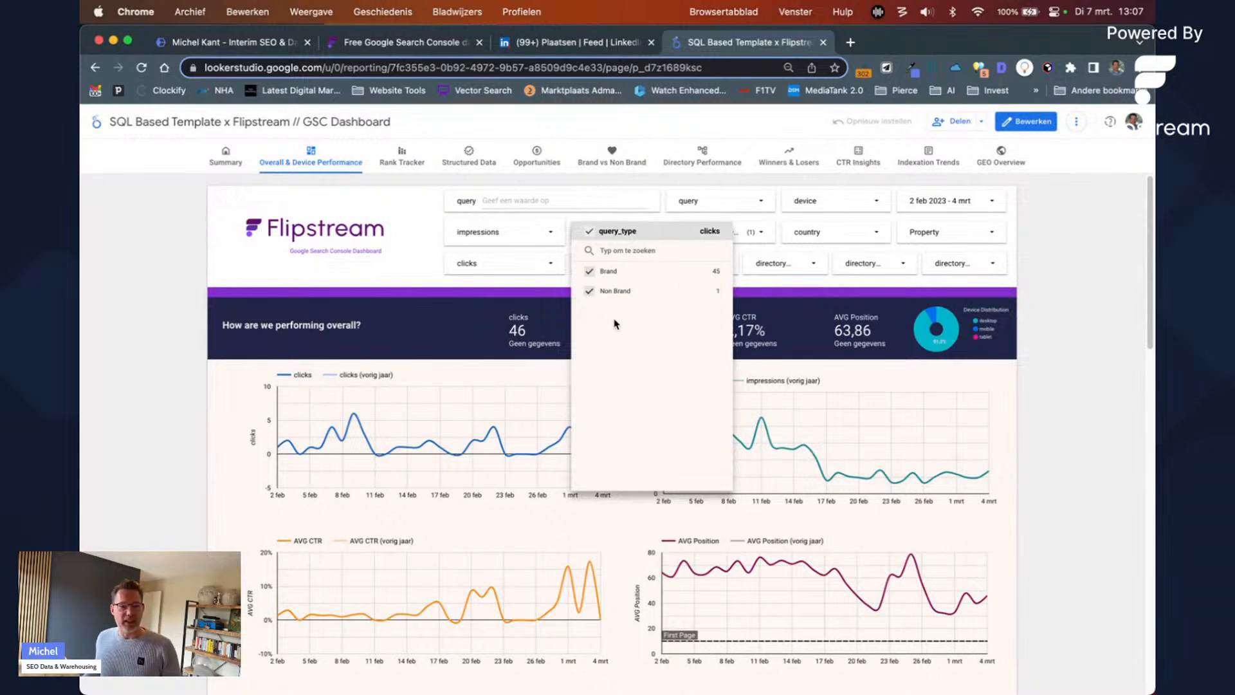
click(418, 282)
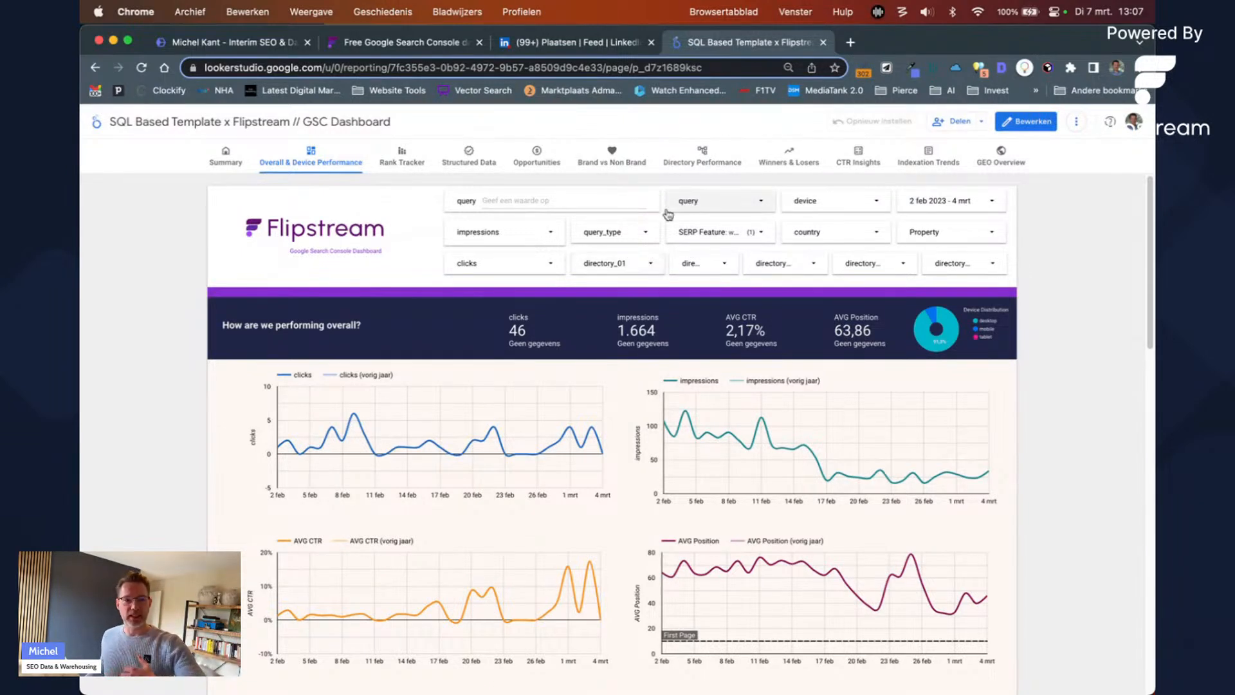
click(647, 232)
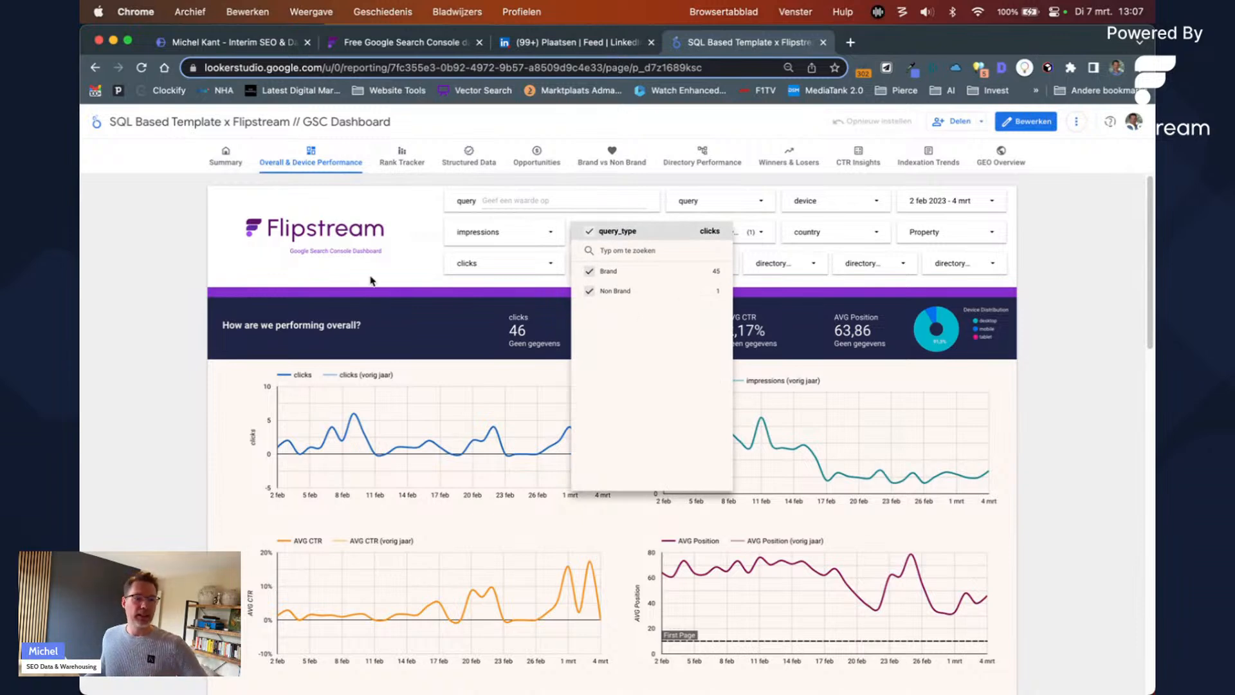
click(373, 282)
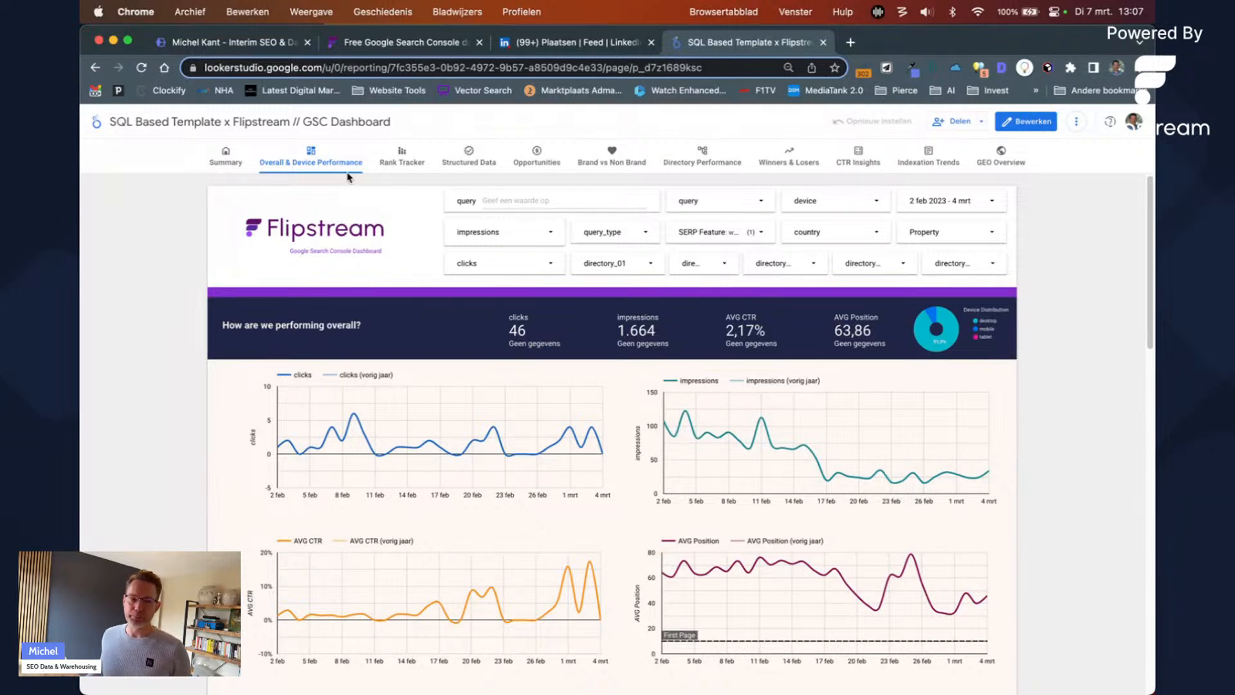
click(390, 168)
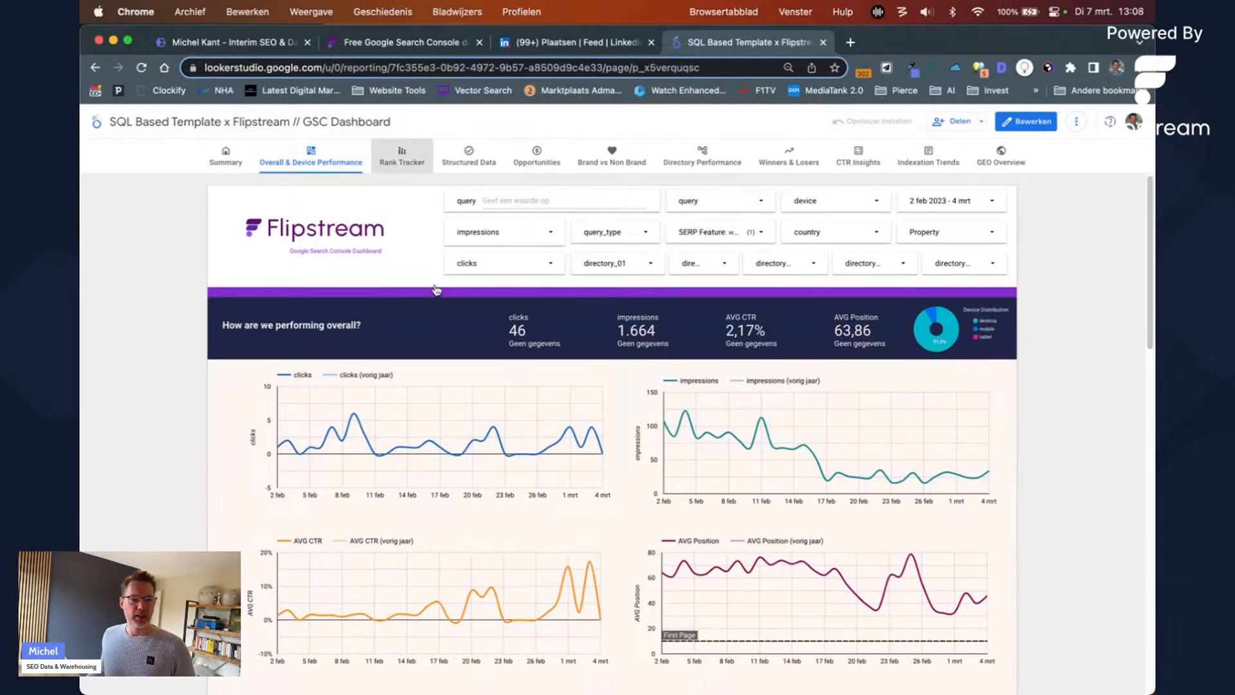
scroll(437, 388, down, 3)
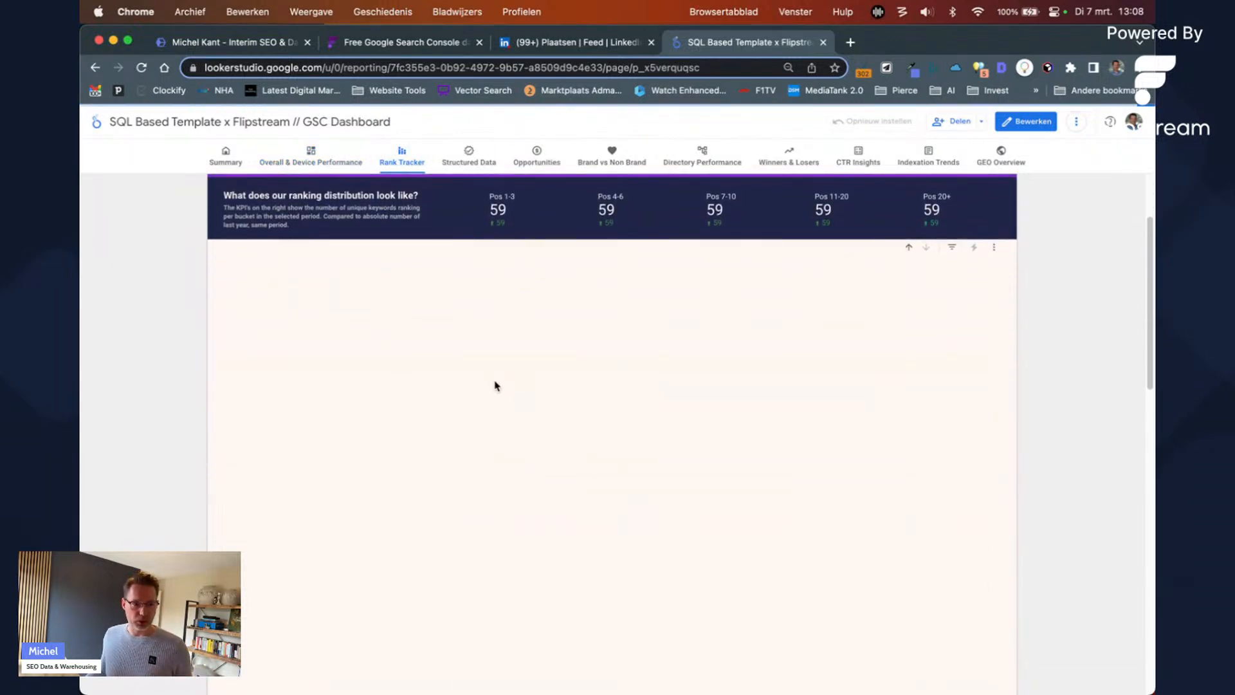
scroll(495, 389, up, 3)
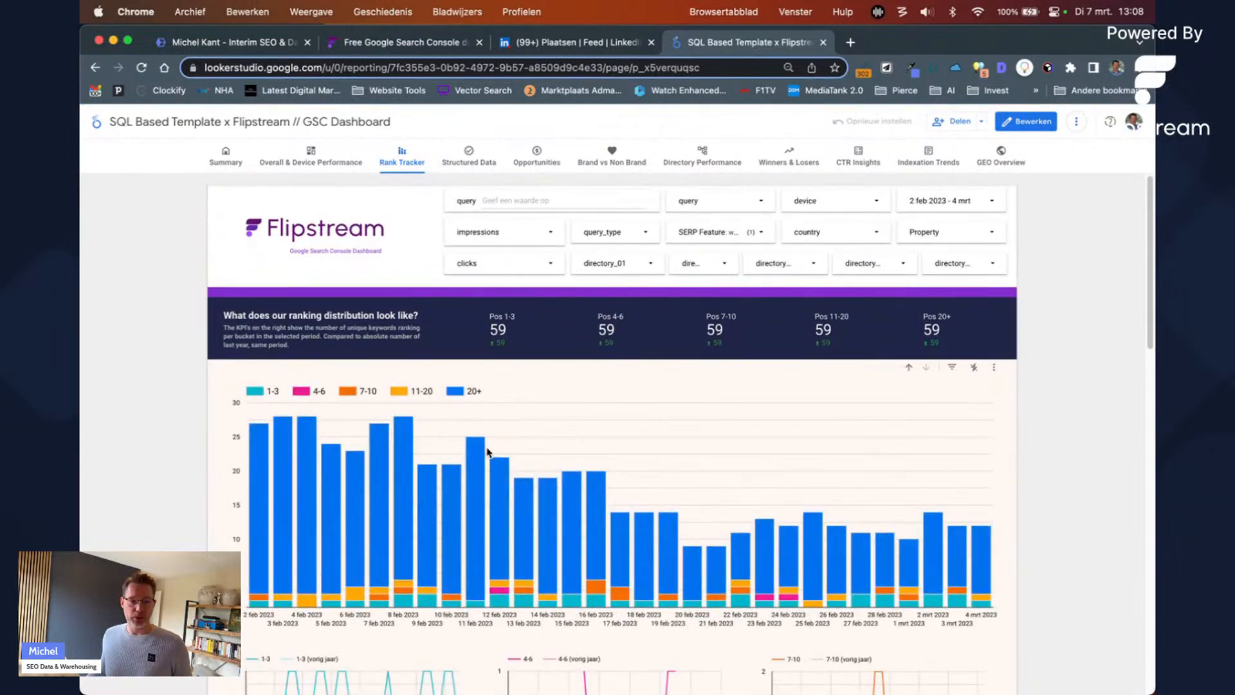
scroll(814, 566, down, 4)
scroll(814, 566, up, 2)
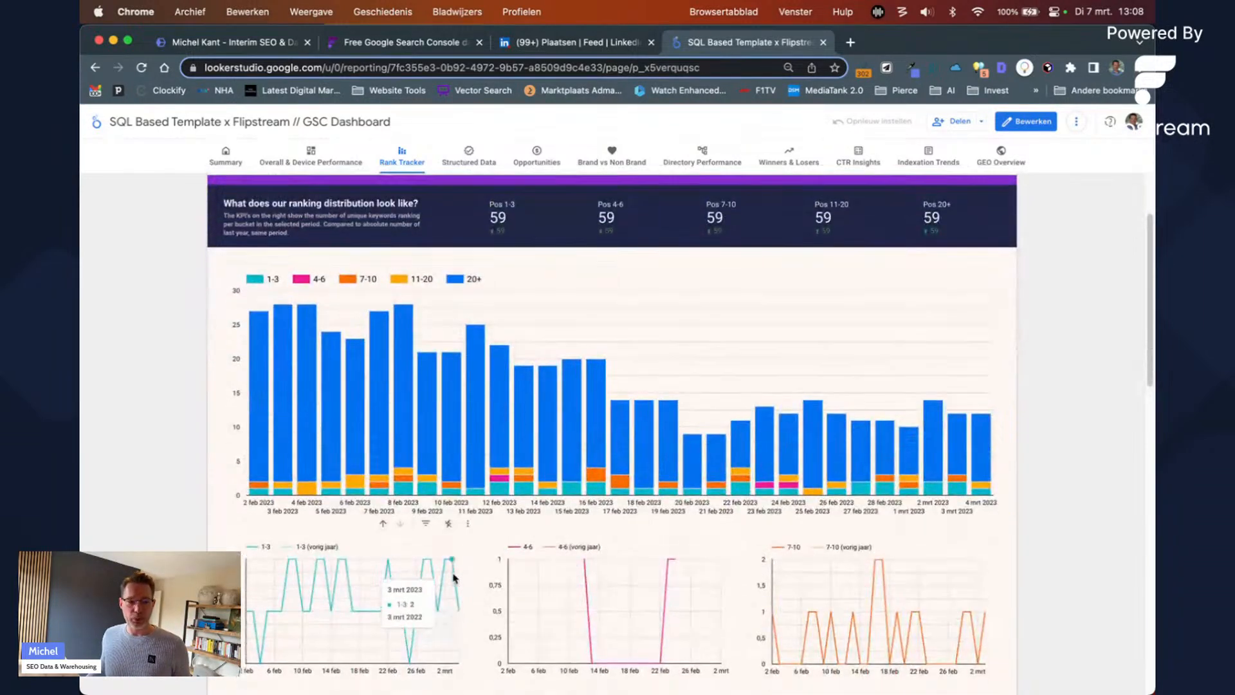
scroll(450, 553, down, 5)
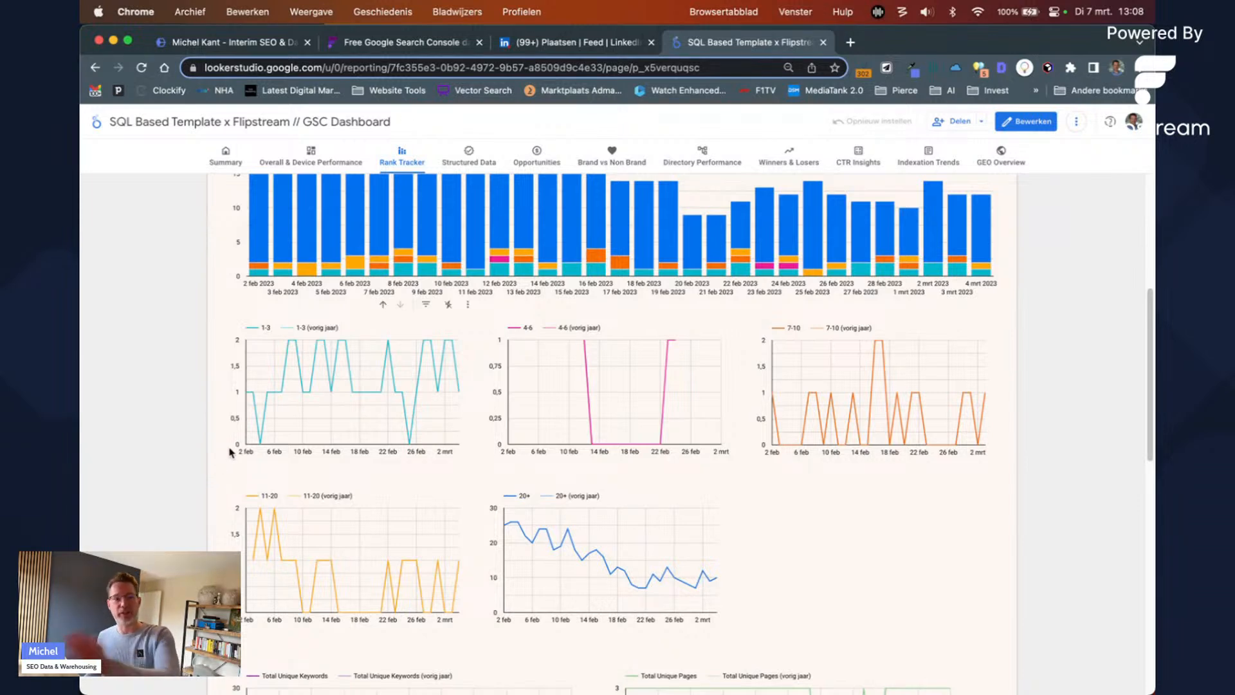
mouse_move(252, 428)
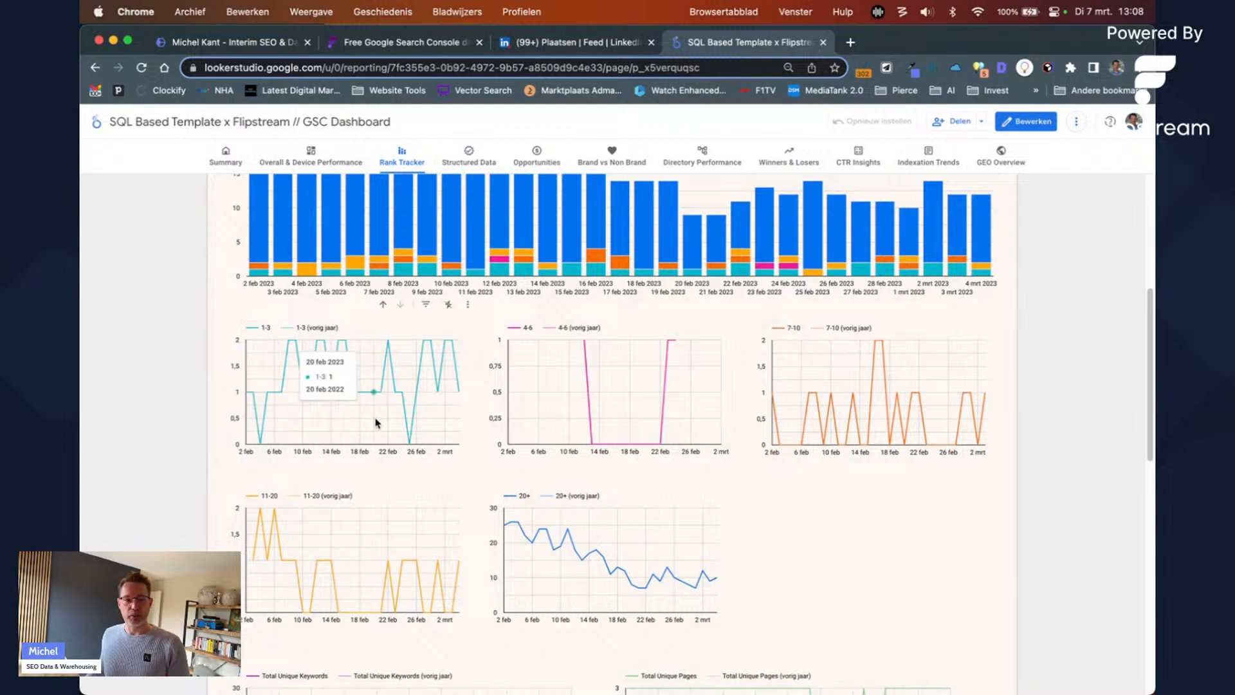
scroll(368, 404, down, 3)
scroll(368, 405, down, 3)
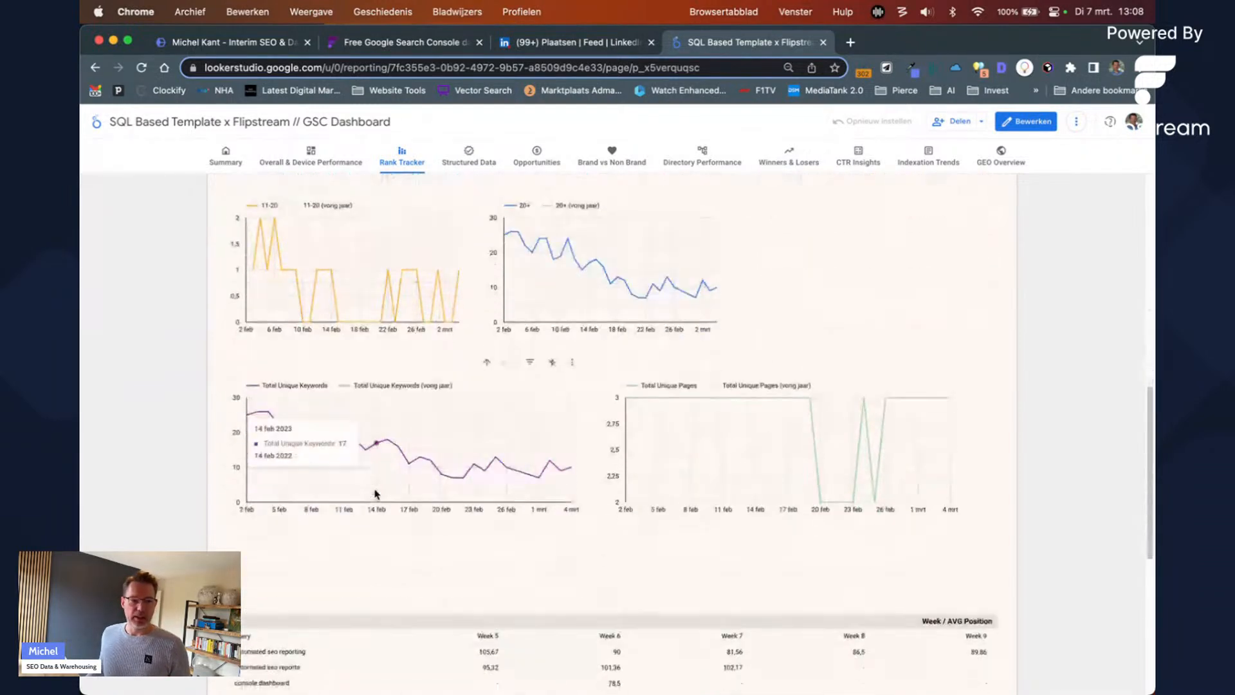
scroll(674, 446, down, 3)
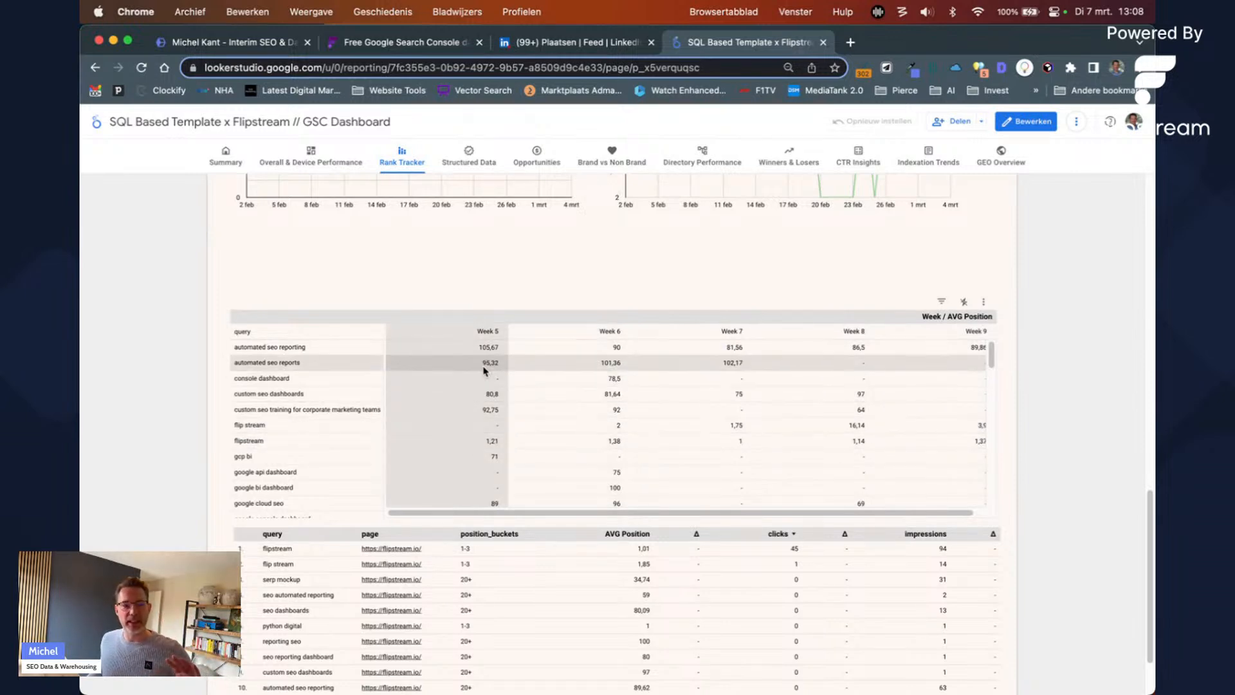
scroll(901, 296, up, 7)
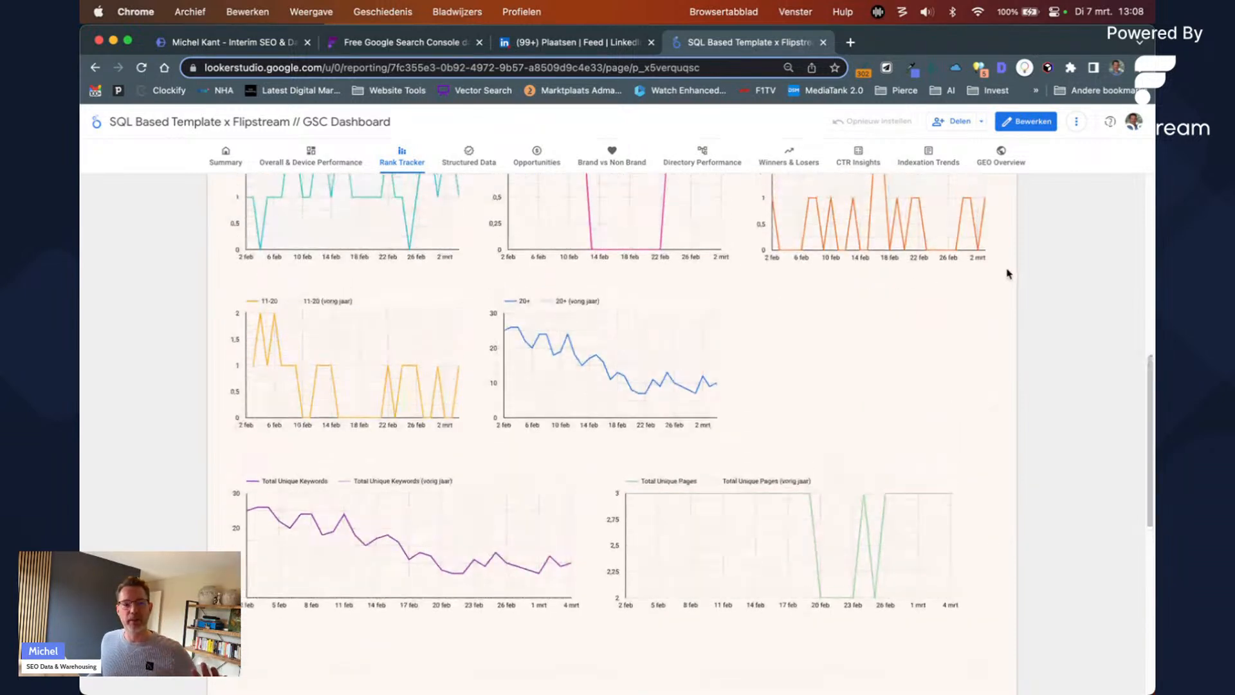
scroll(1007, 418, down, 4)
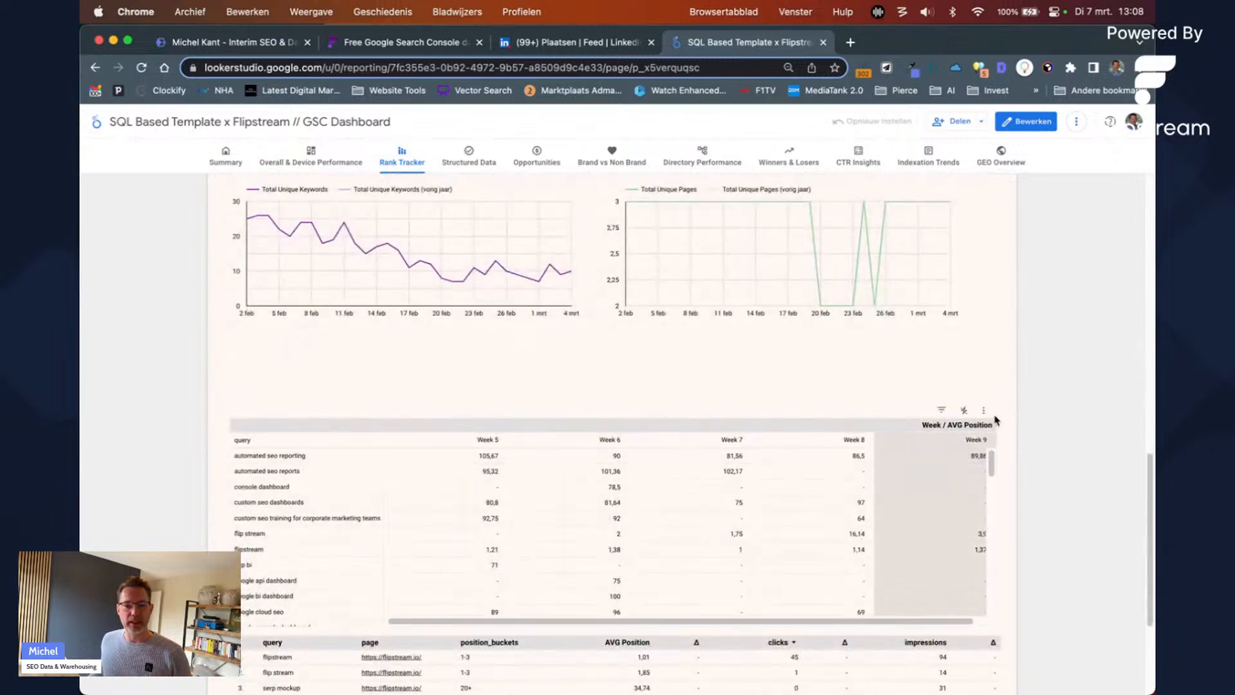
click(984, 411)
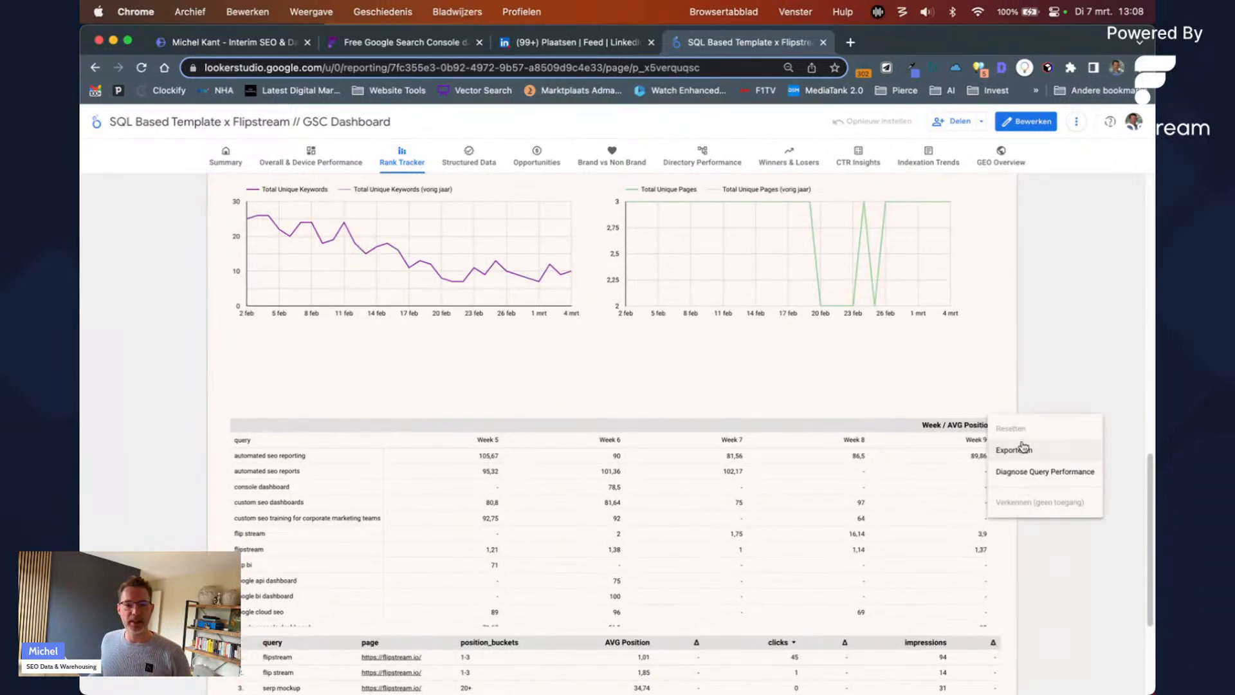
click(1023, 448)
click(578, 425)
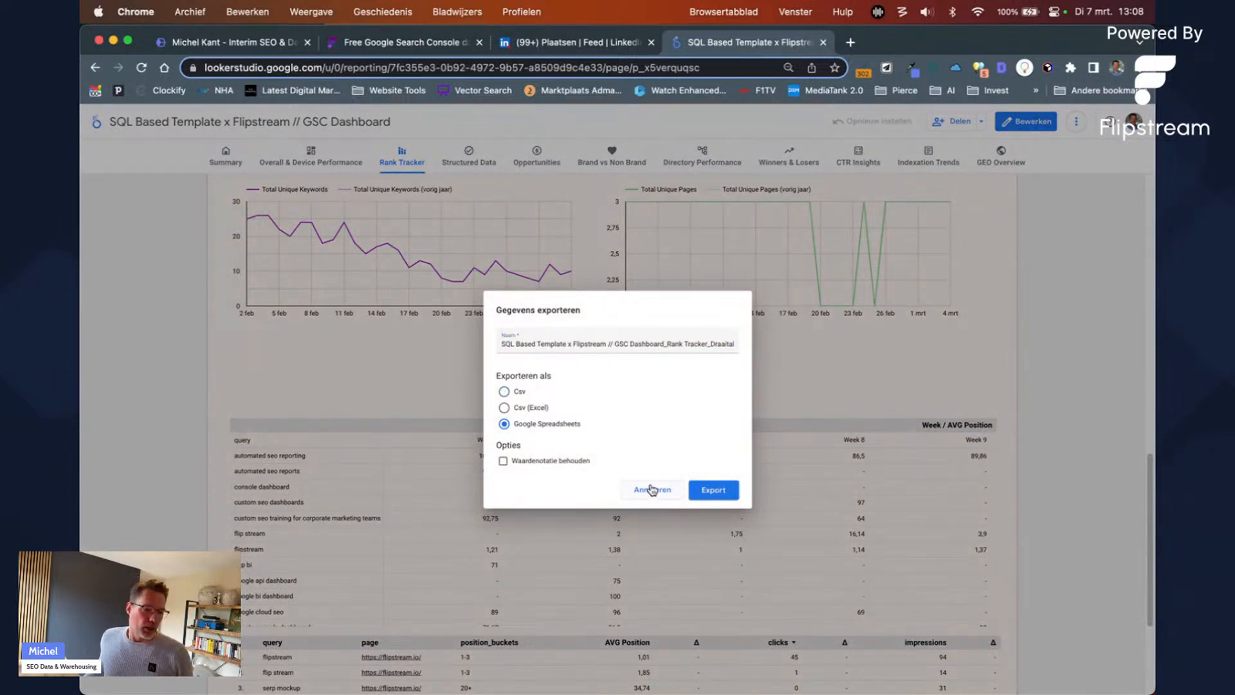
click(652, 489)
scroll(783, 394, up, 5)
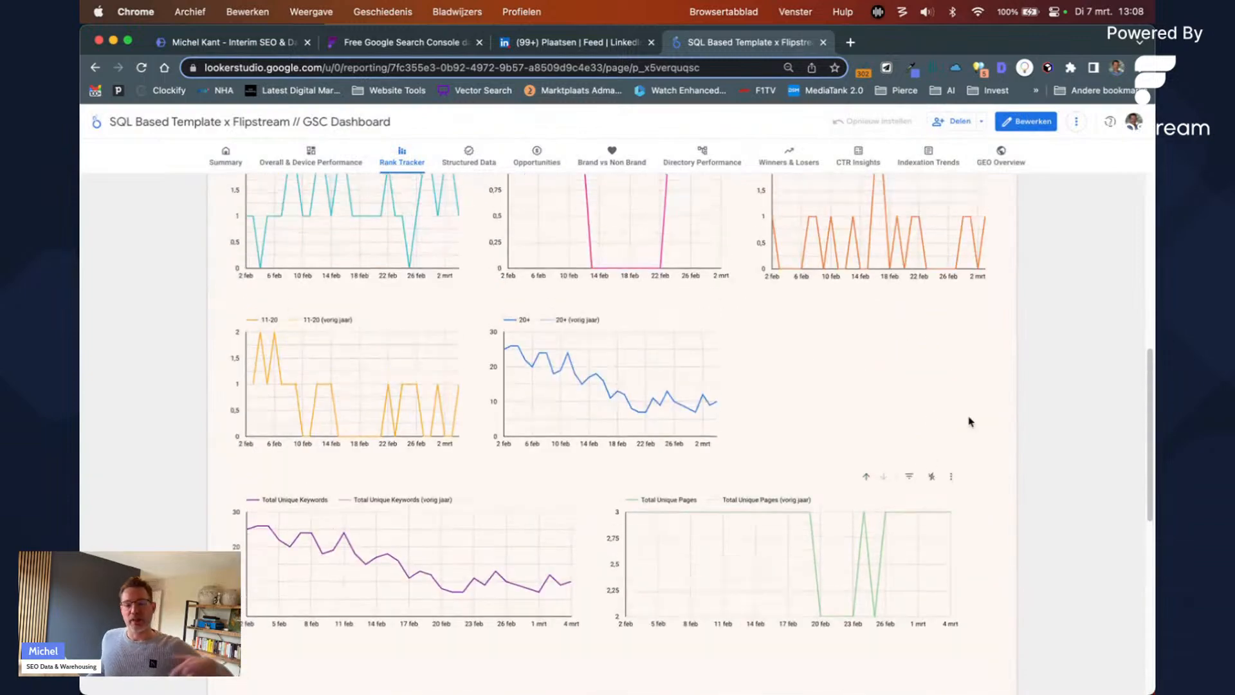
Step: Scroll back to the top of the report and switch to the Structured Data page
scroll(976, 379, up, 7)
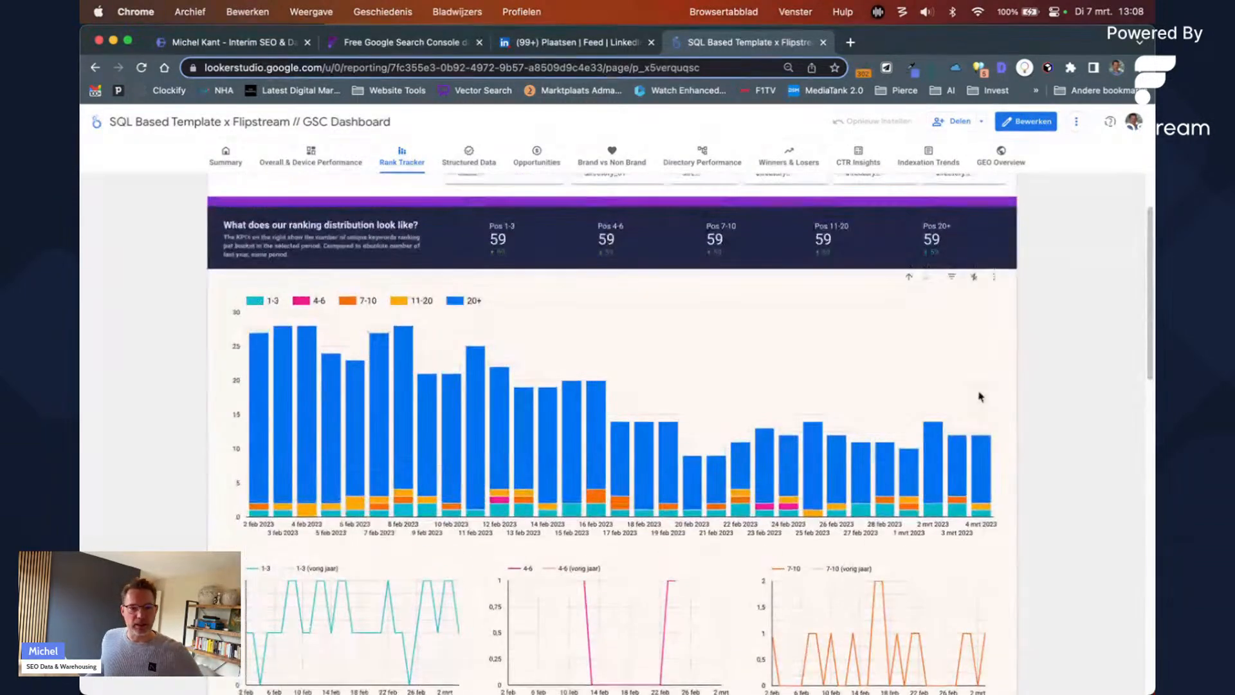
scroll(707, 290, up, 2)
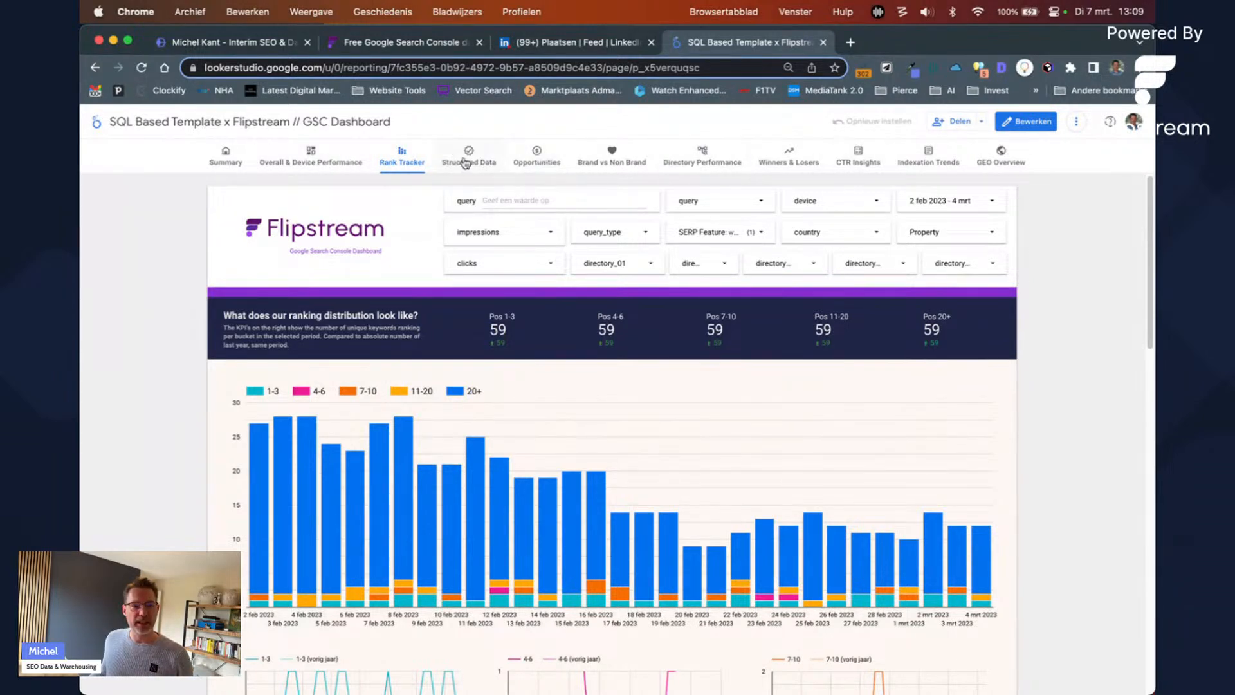
click(477, 163)
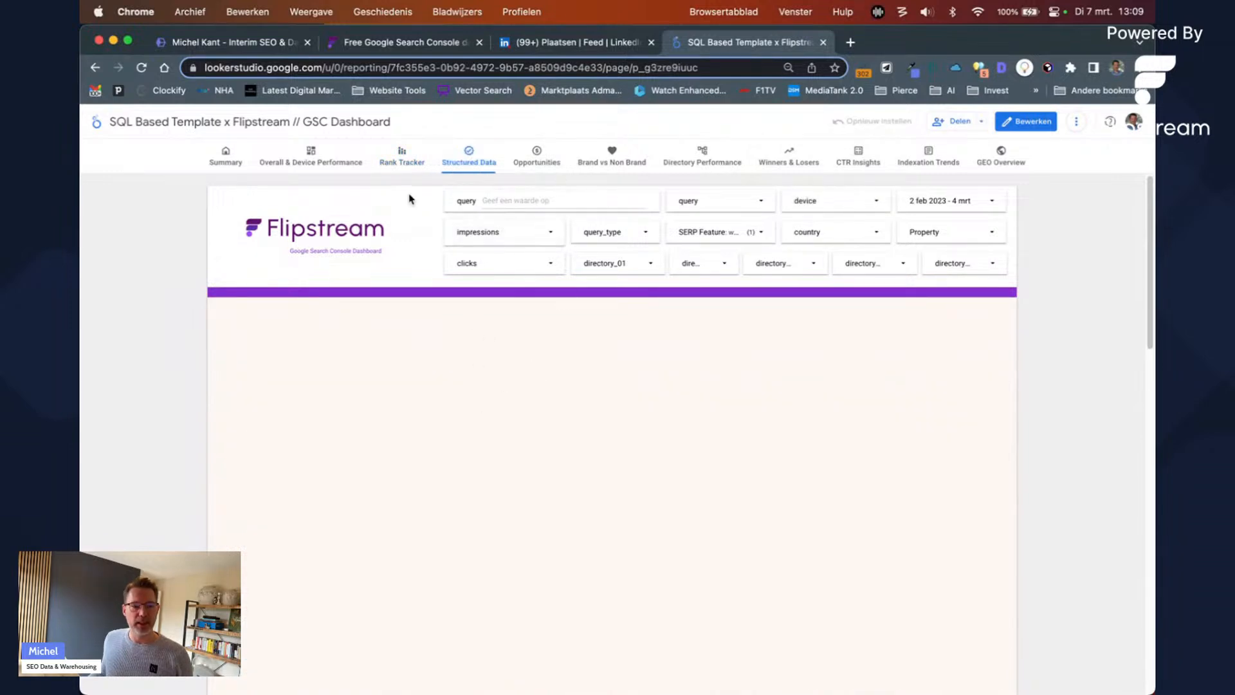
Step: Open the CTR Insights page, whose overall CTR curve peaks at 29,77% at position 1
right_click(881, 166)
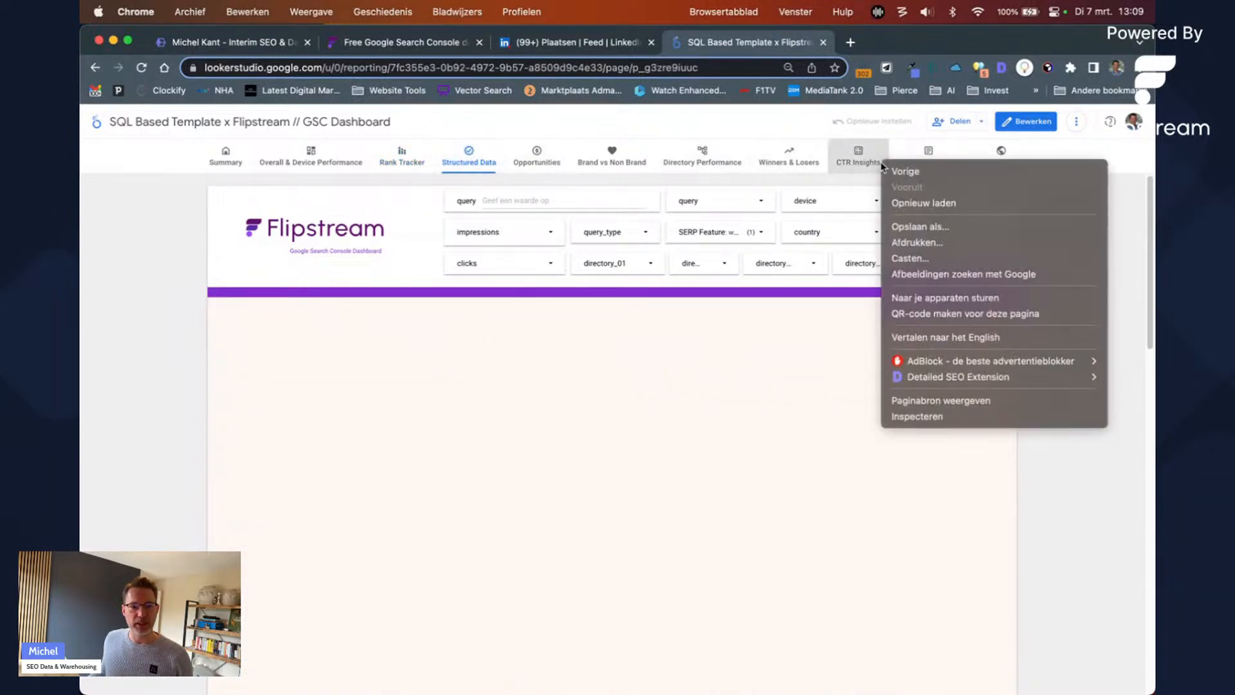
click(869, 164)
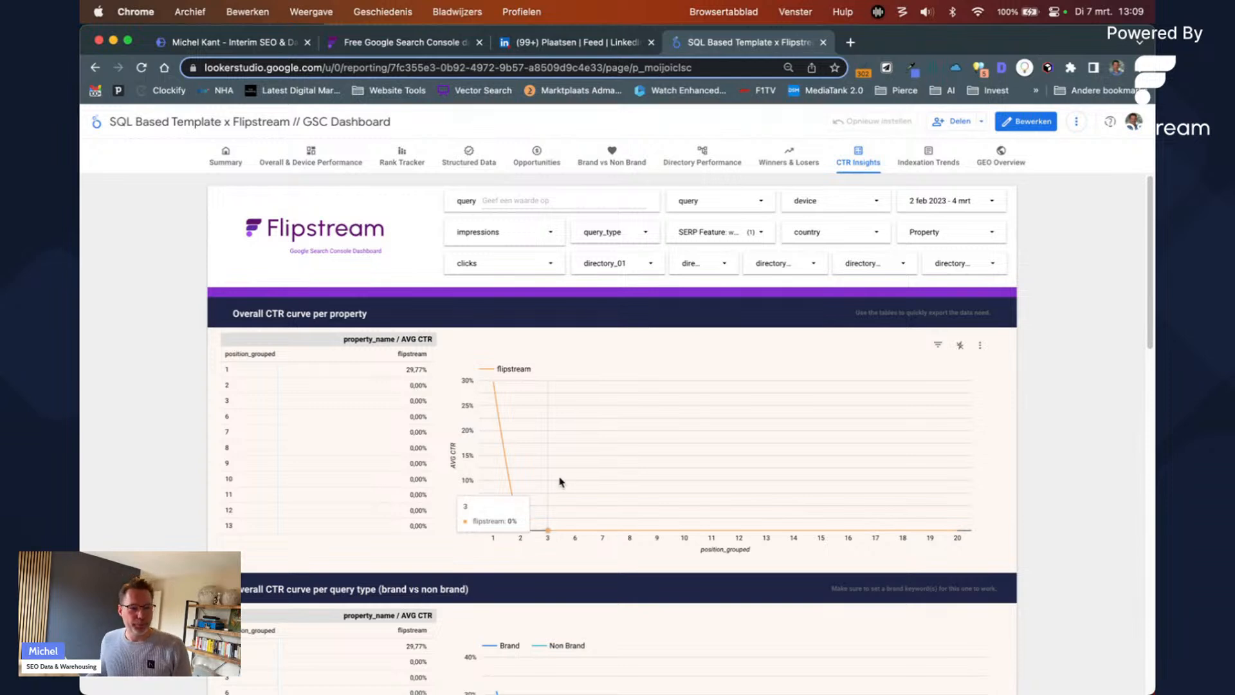
scroll(574, 437, down, 2)
scroll(579, 436, up, 2)
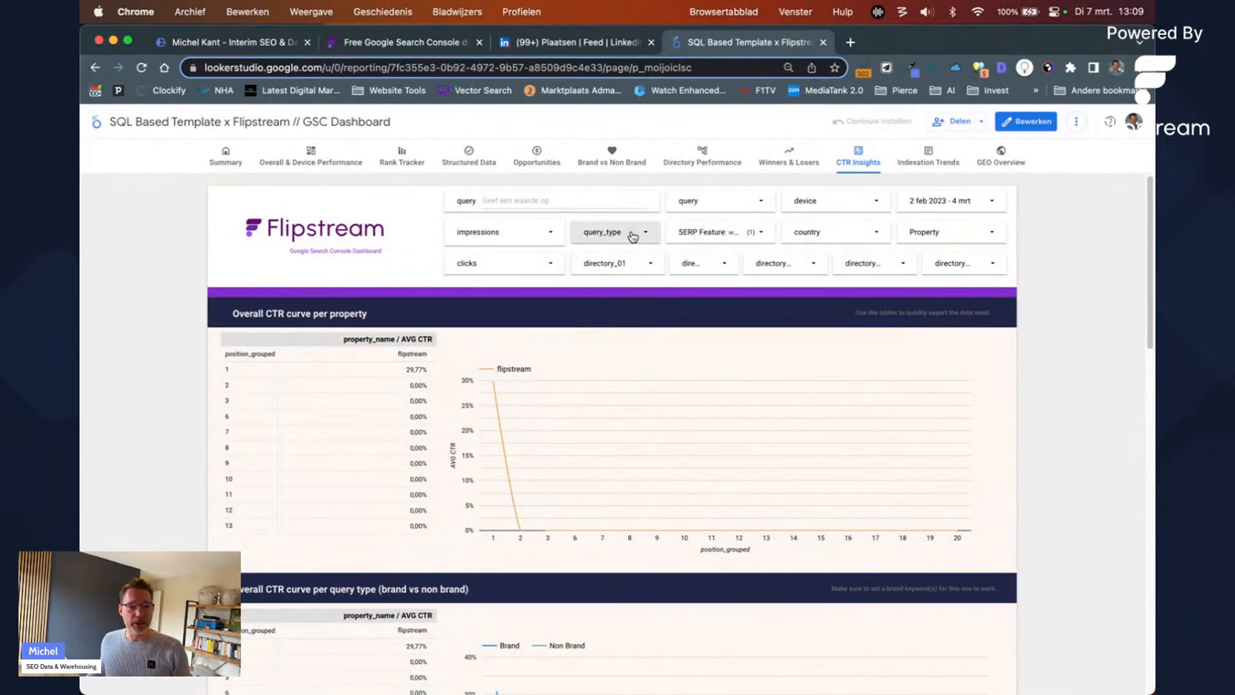
Step: Try the query_type, device and date range filters on CTR Insights, closing each unchanged
click(633, 237)
click(1045, 338)
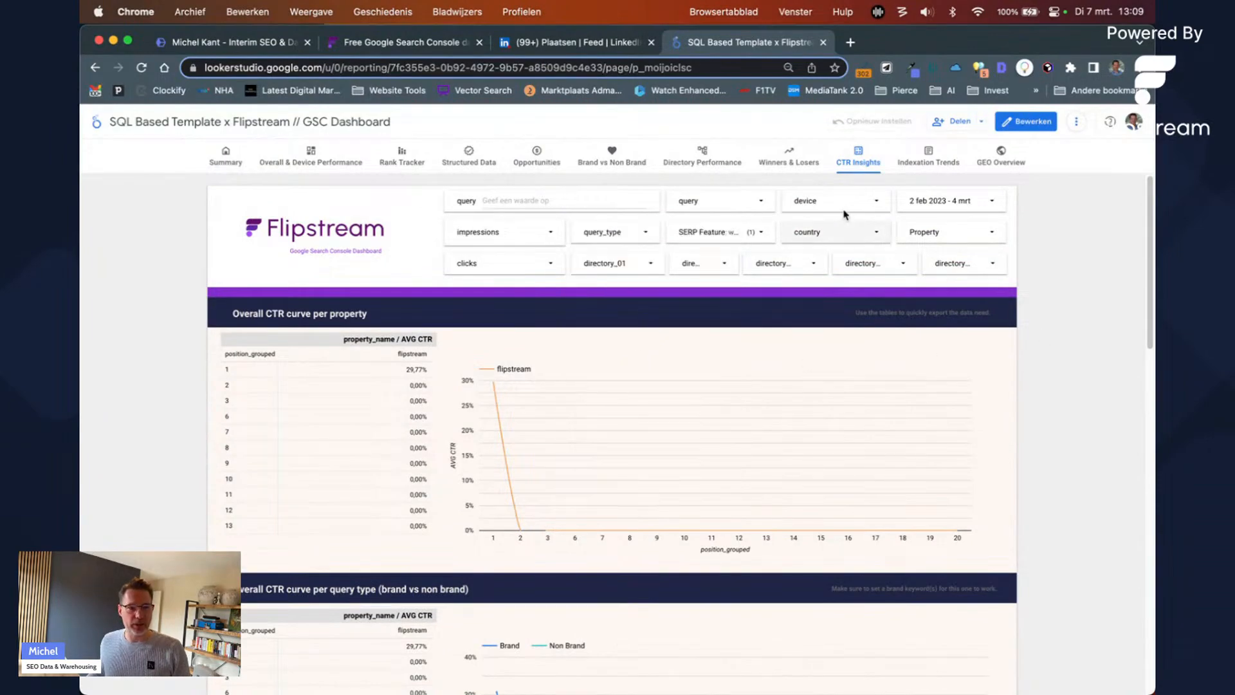
click(848, 203)
click(1048, 328)
scroll(443, 477, down, 4)
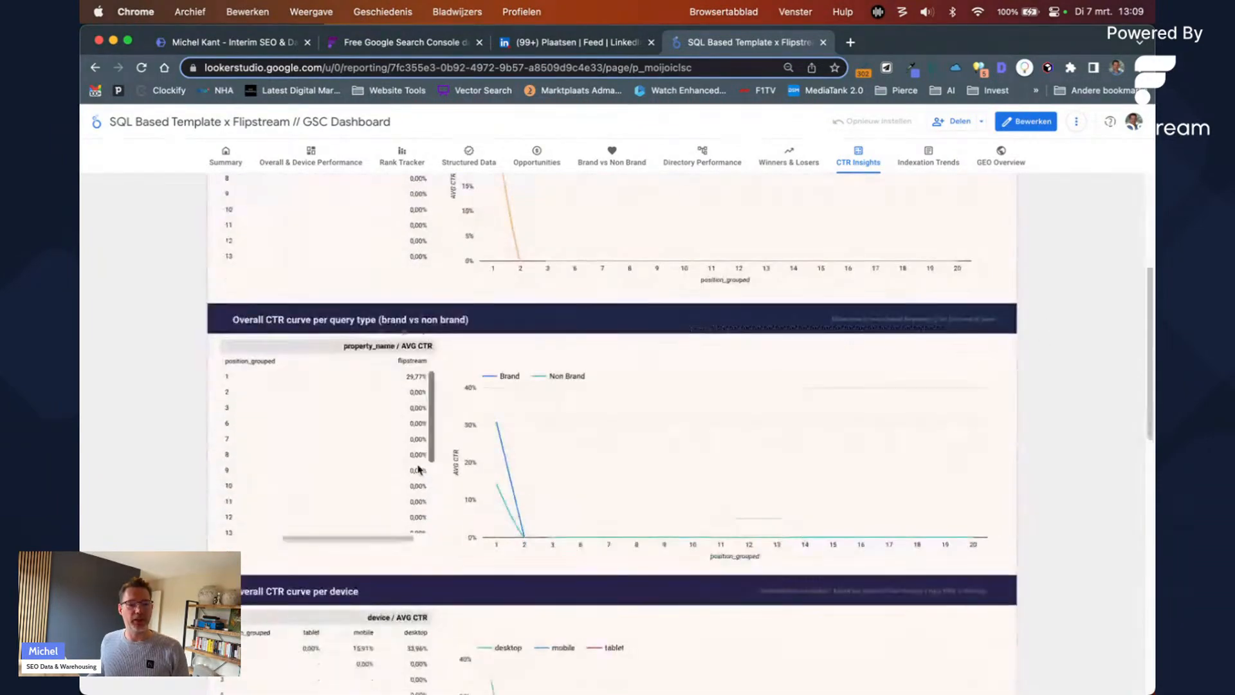
scroll(489, 508, down, 4)
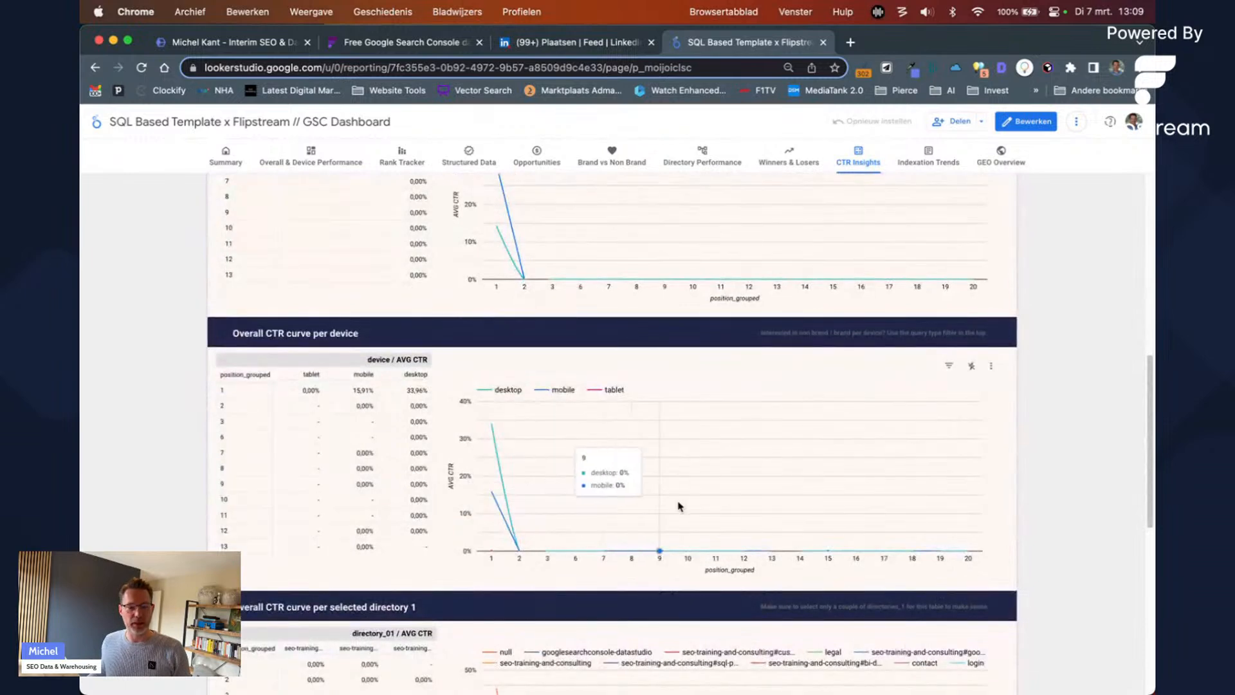
scroll(1012, 378, up, 10)
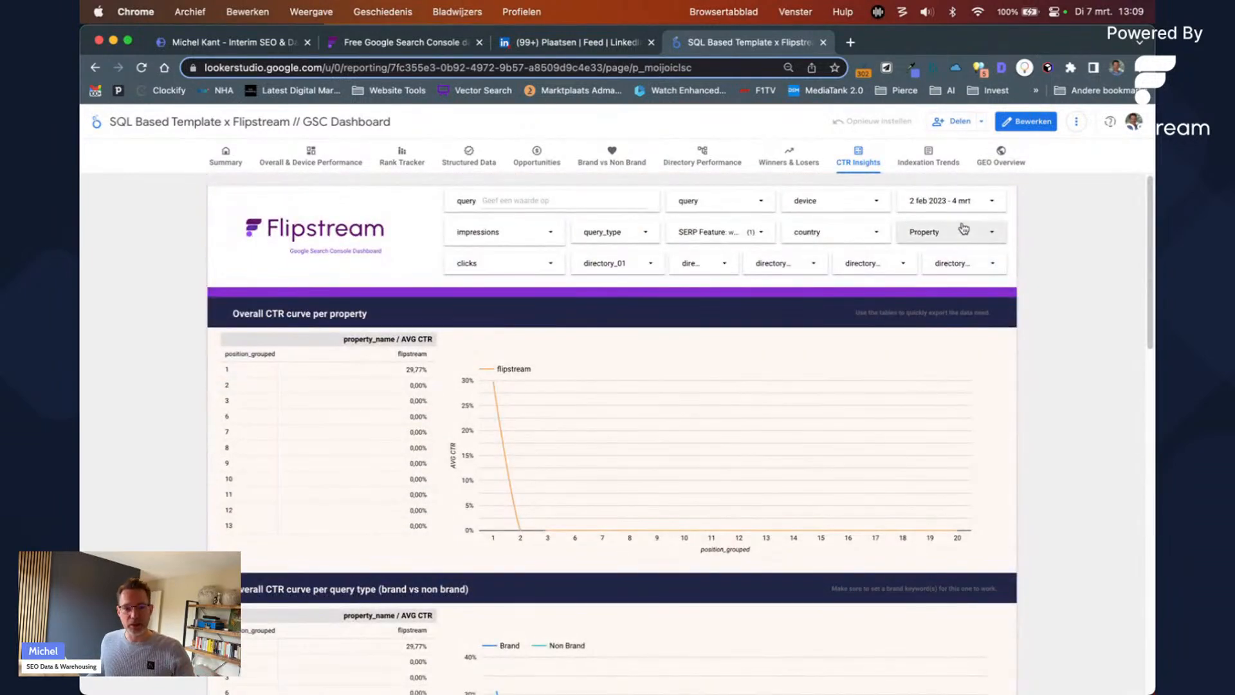
click(914, 204)
click(1041, 293)
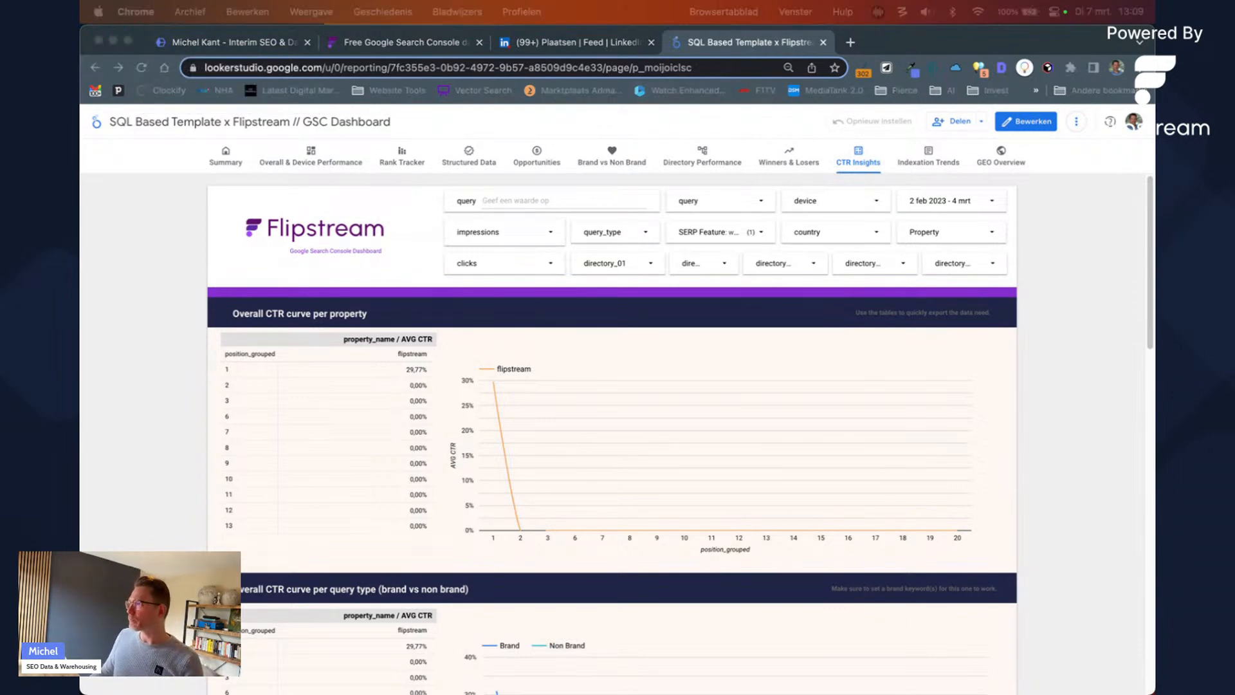
Step: Open the bulk data export setup help article and switch it to English
drag(946, 143, 281, 59)
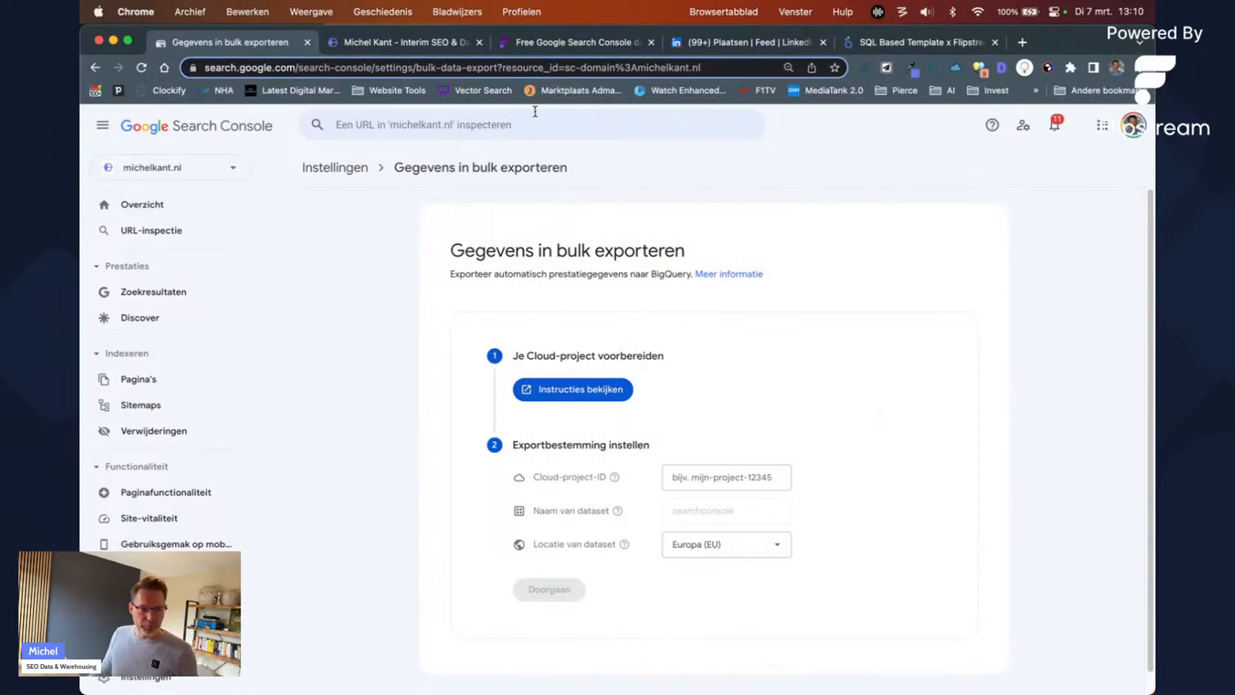
click(608, 398)
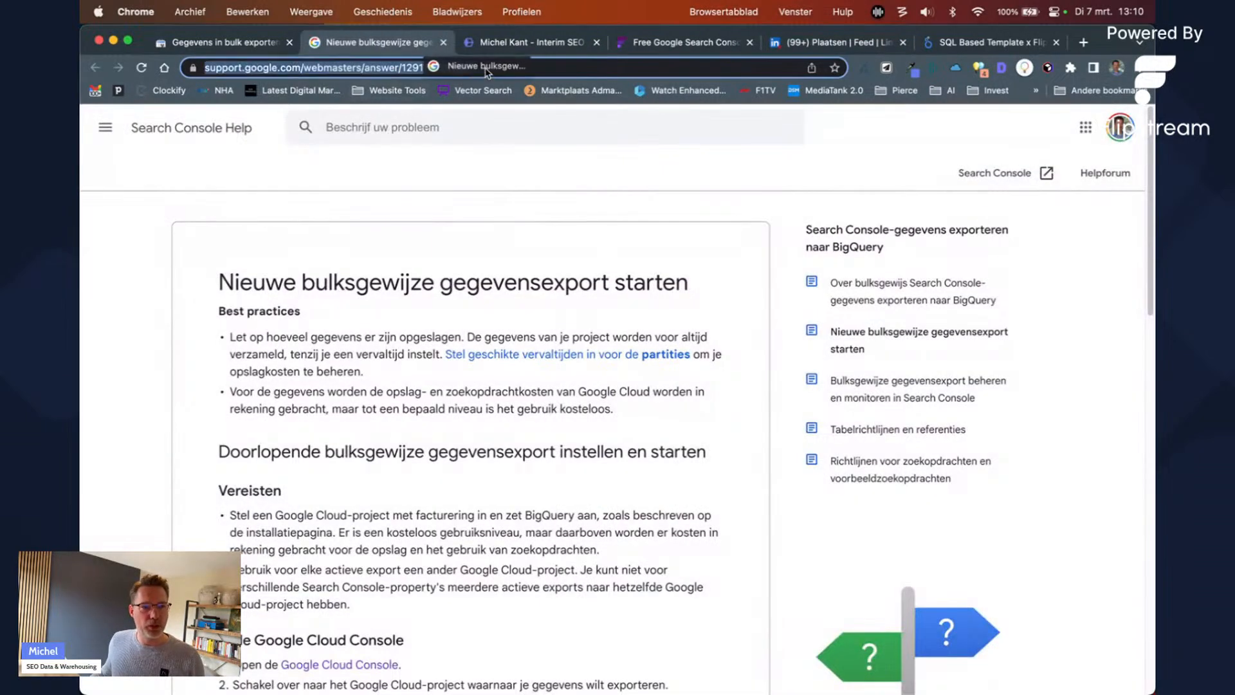
click(619, 64)
key(BackSpace)
key(BackSpace)
text(en)
key(Return)
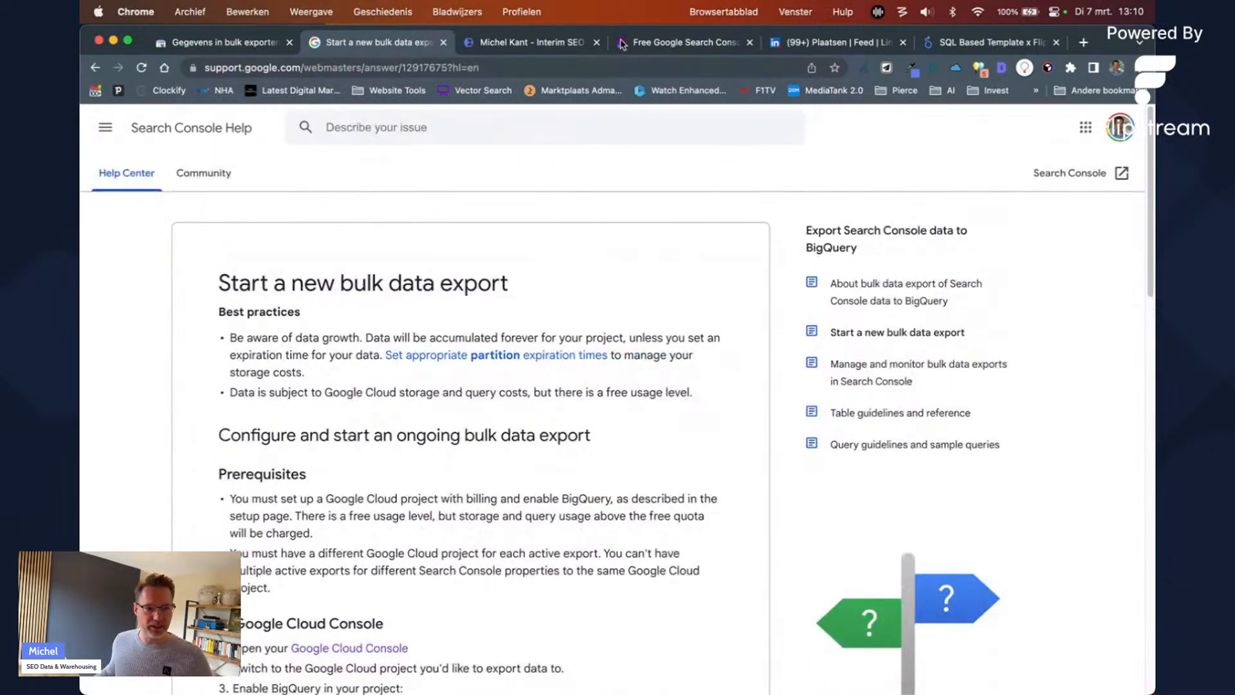
Step: Highlight the Google Cloud Console steps for enabling BigQuery
scroll(654, 275, down, 1)
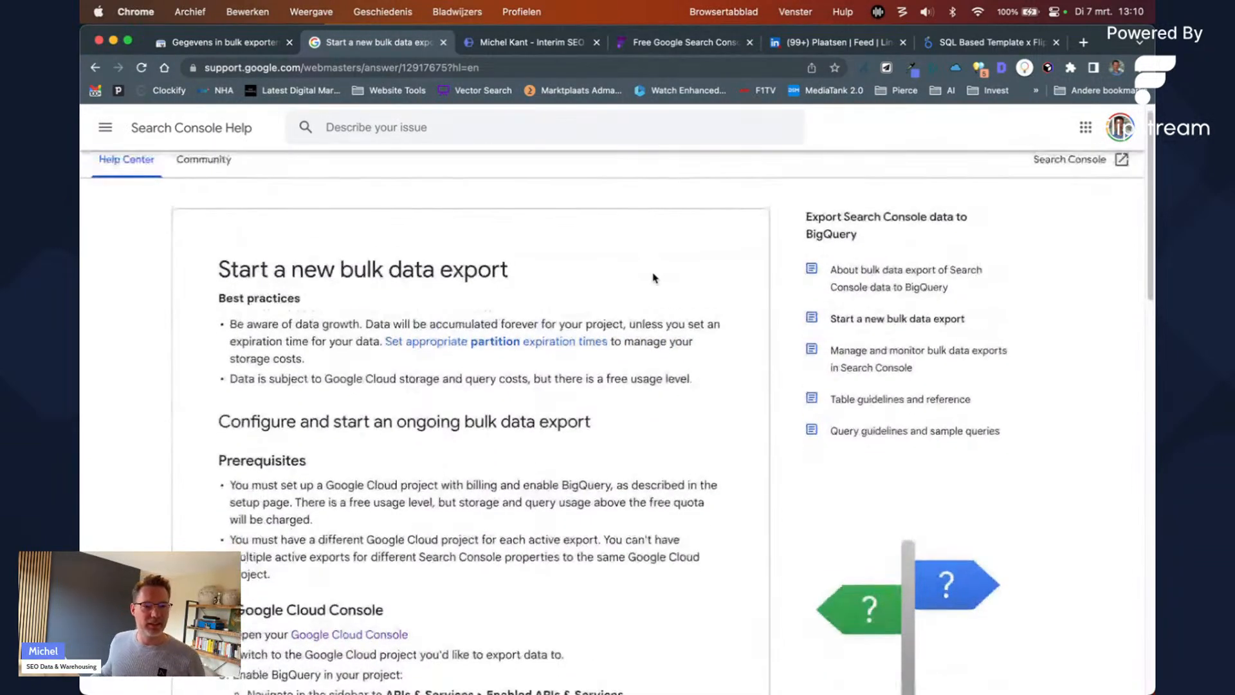
scroll(650, 283, down, 5)
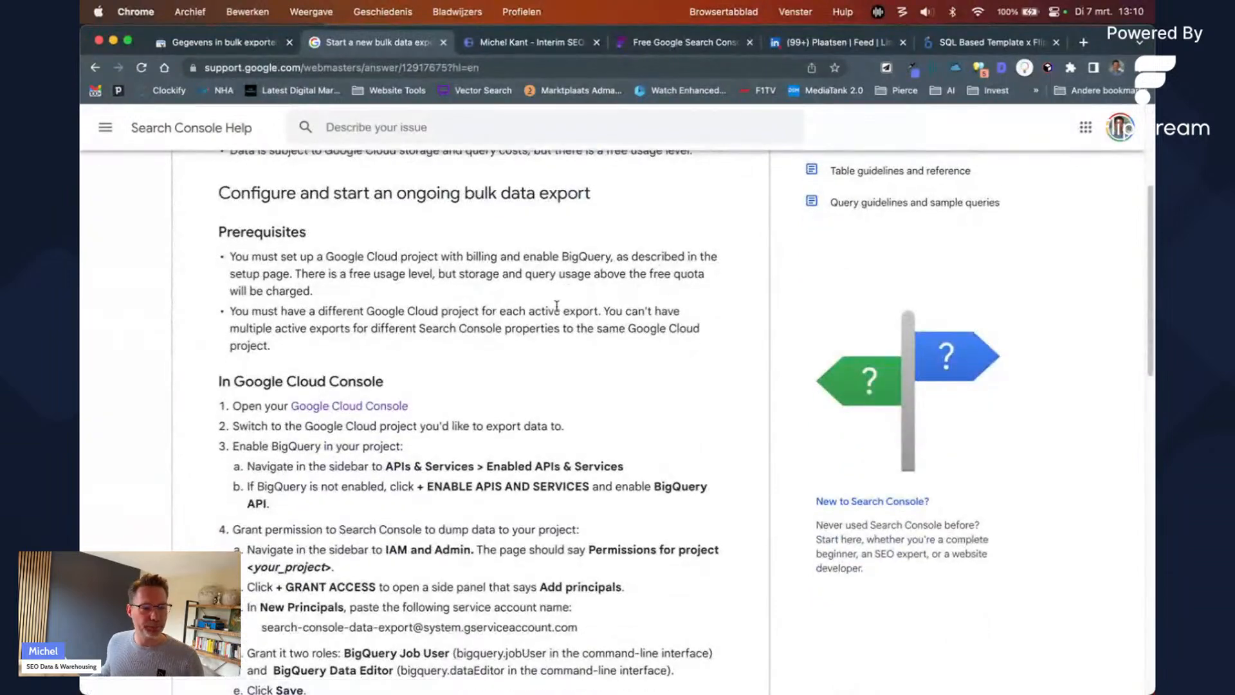
scroll(548, 317, down, 5)
drag(248, 245, 361, 315)
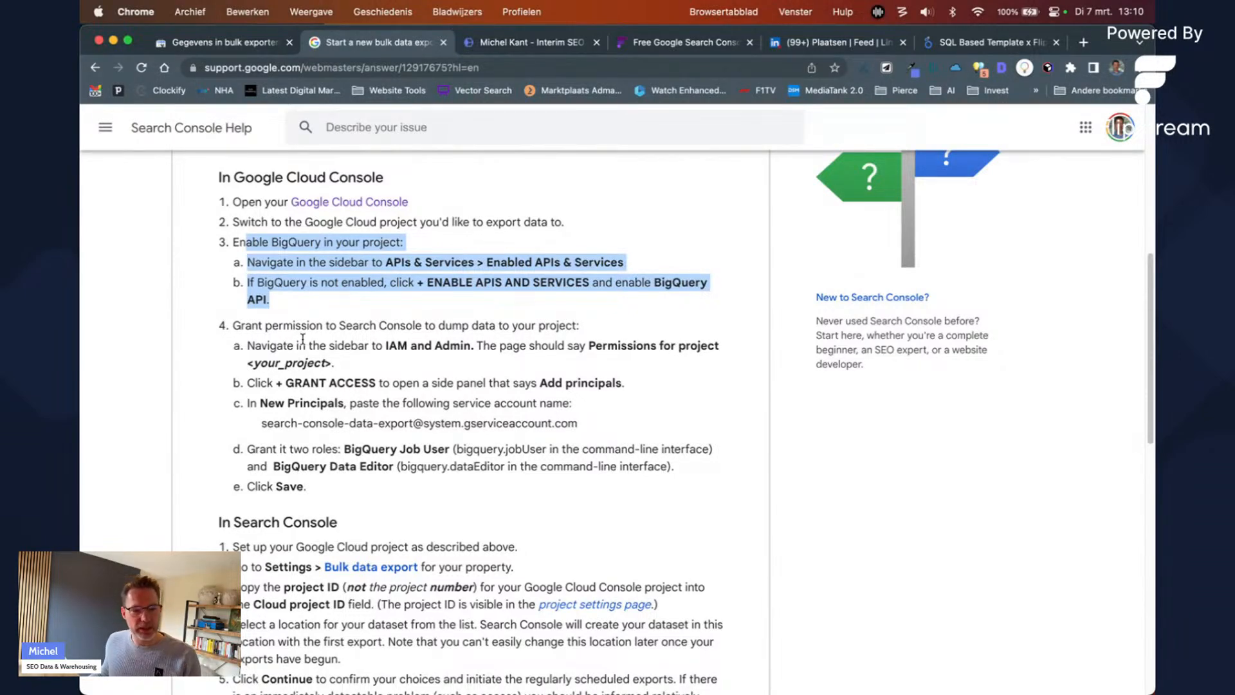
Step: Scroll to and highlight the 'Grant permission' and 'In Search Console' setup steps
scroll(302, 339, down, 1)
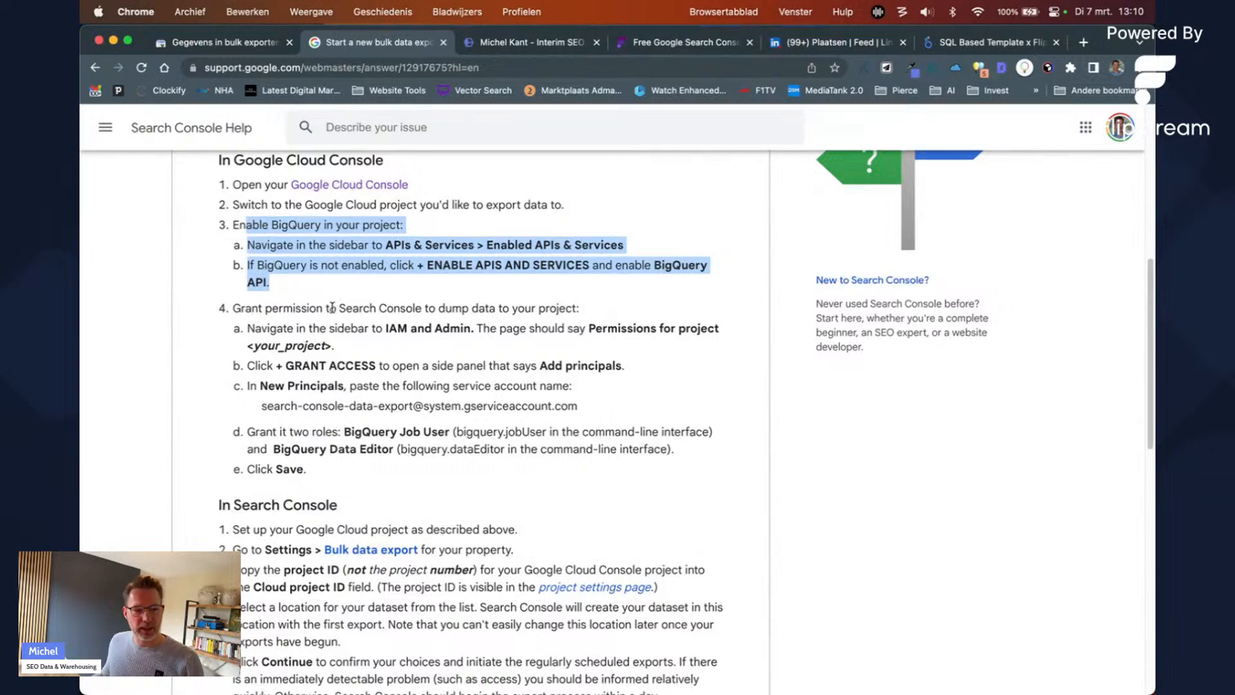
scroll(436, 289, down, 1)
drag(262, 321, 399, 461)
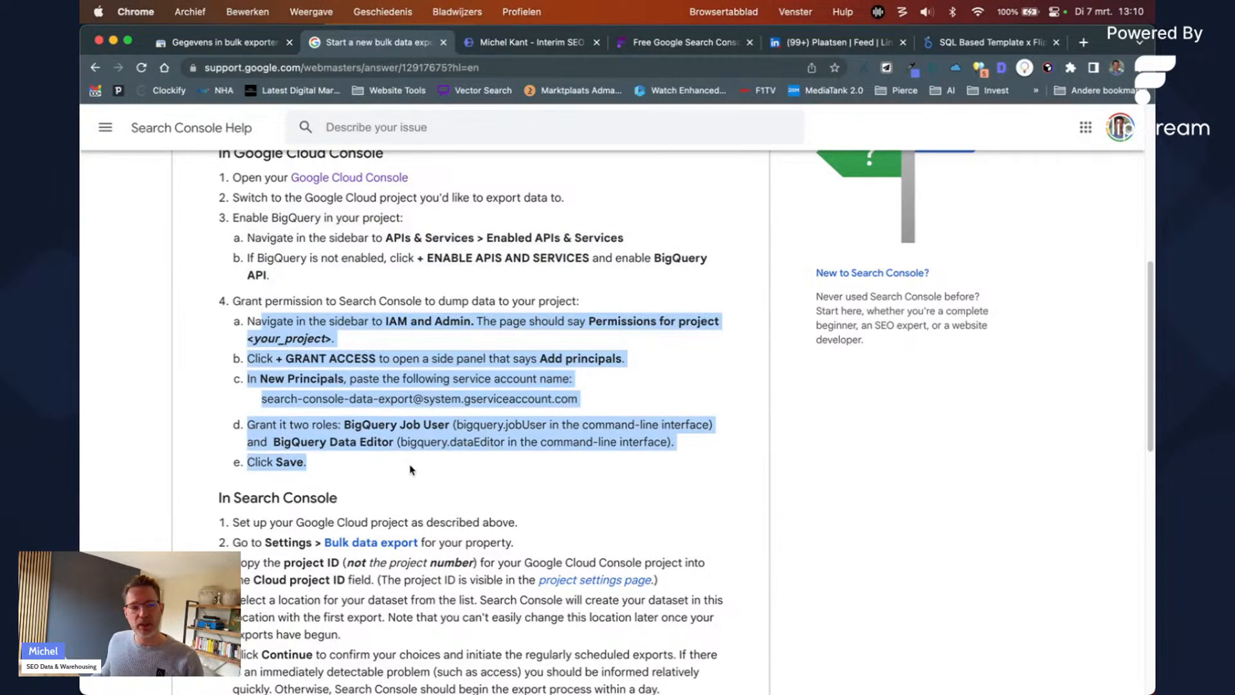
scroll(407, 459, down, 3)
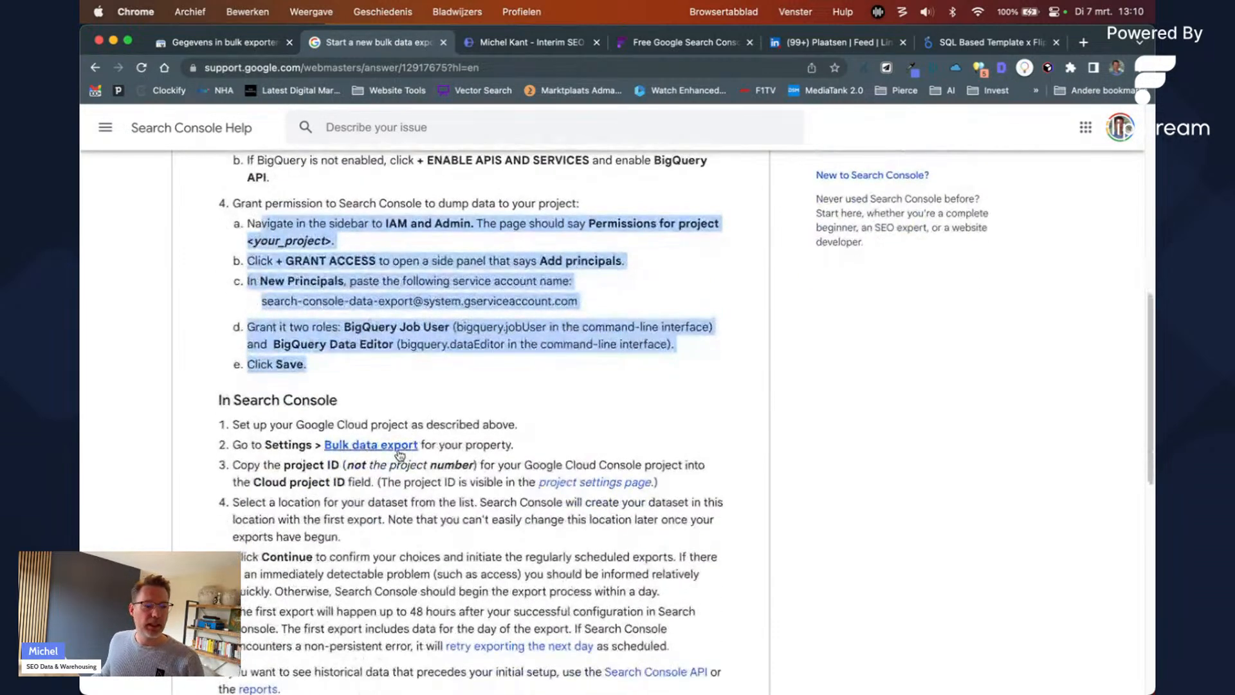
scroll(398, 455, down, 1)
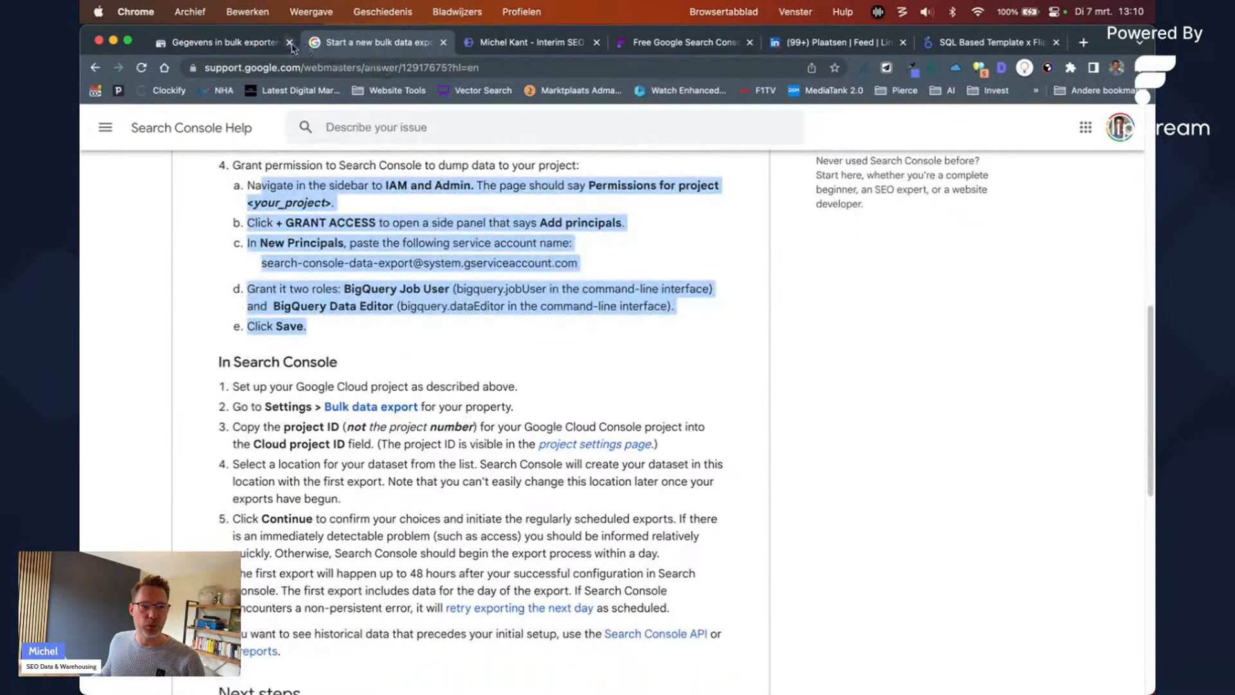
Step: Return to 'Gegevens in bulk exporteren' for michelkant.nl, keeping the dataset location at Europa (EU)
click(248, 43)
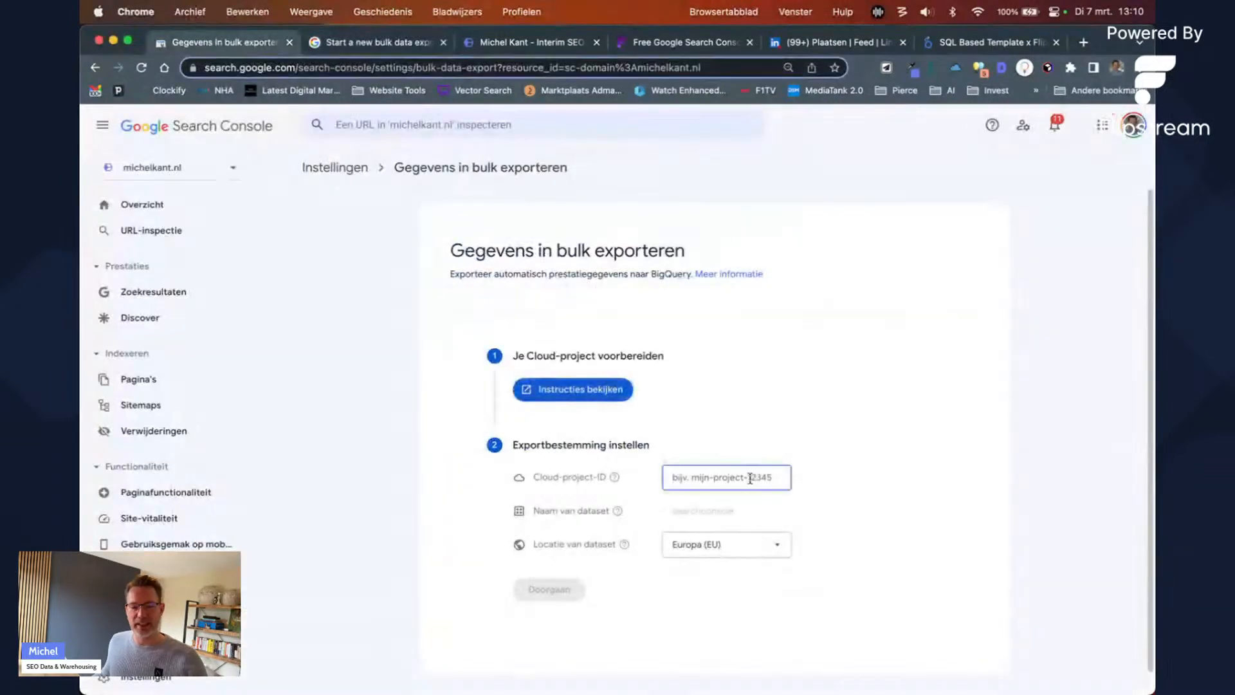
click(750, 550)
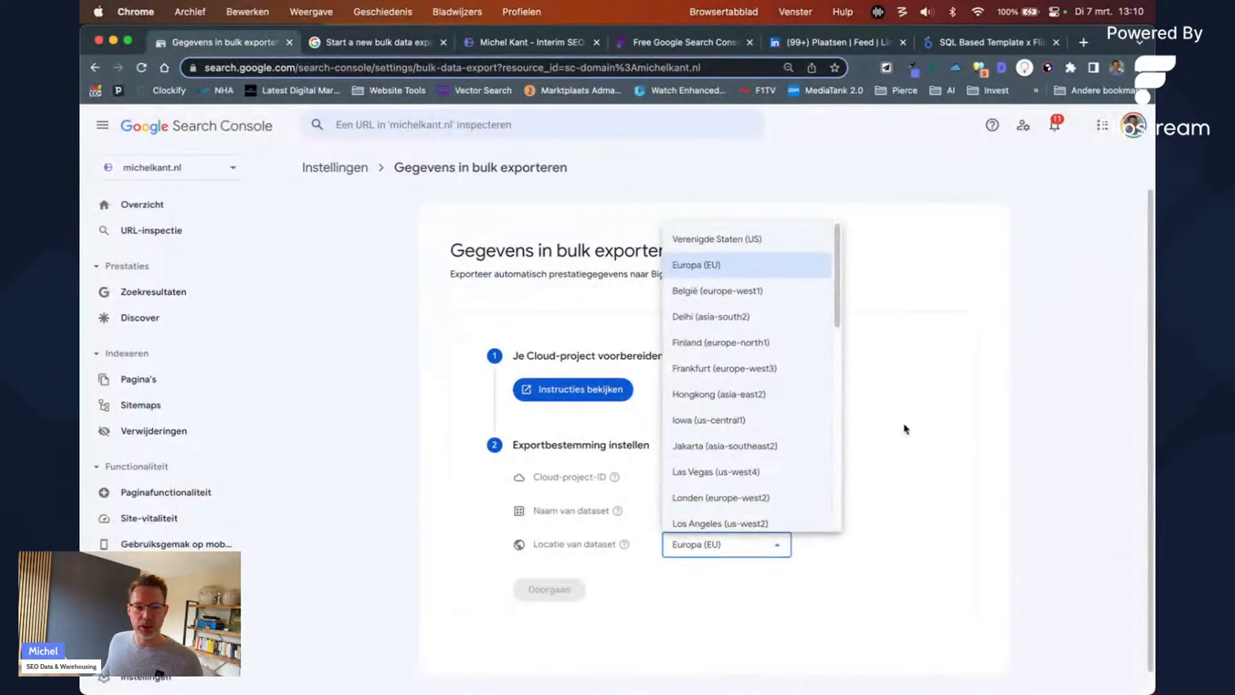
click(932, 445)
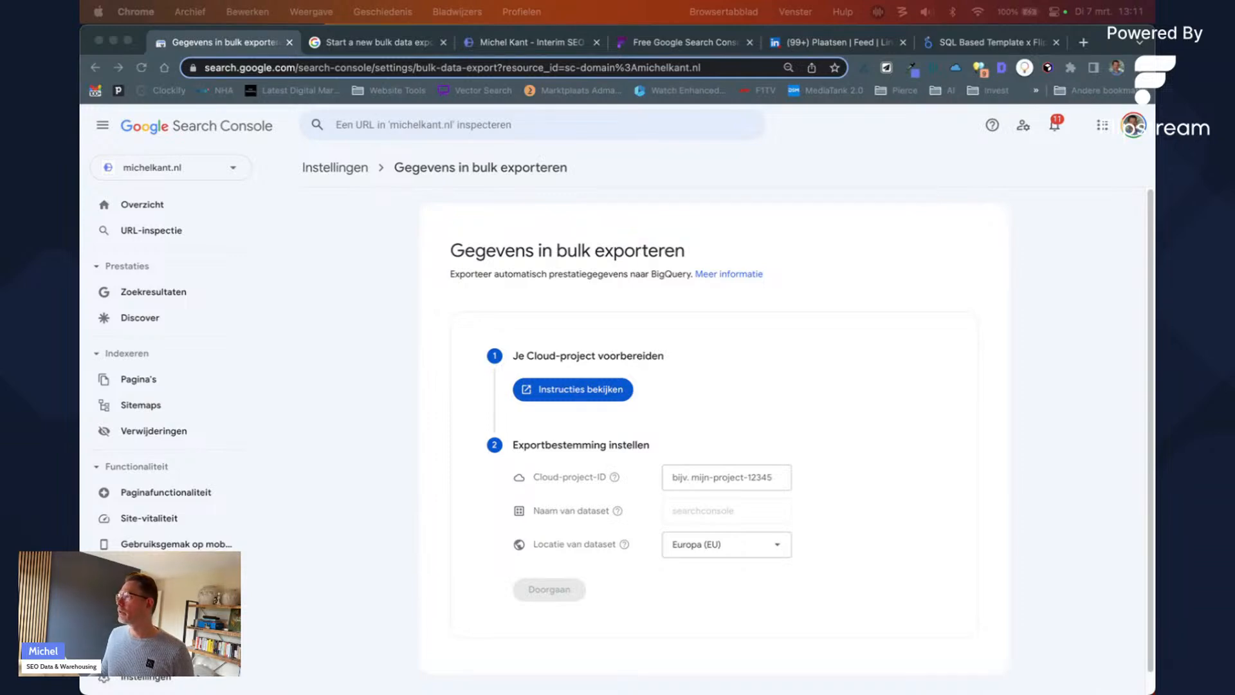
Step: Merge the BigQuery API page in, then open and reload the michelkant project's Welcome page
drag(917, 154, 762, 44)
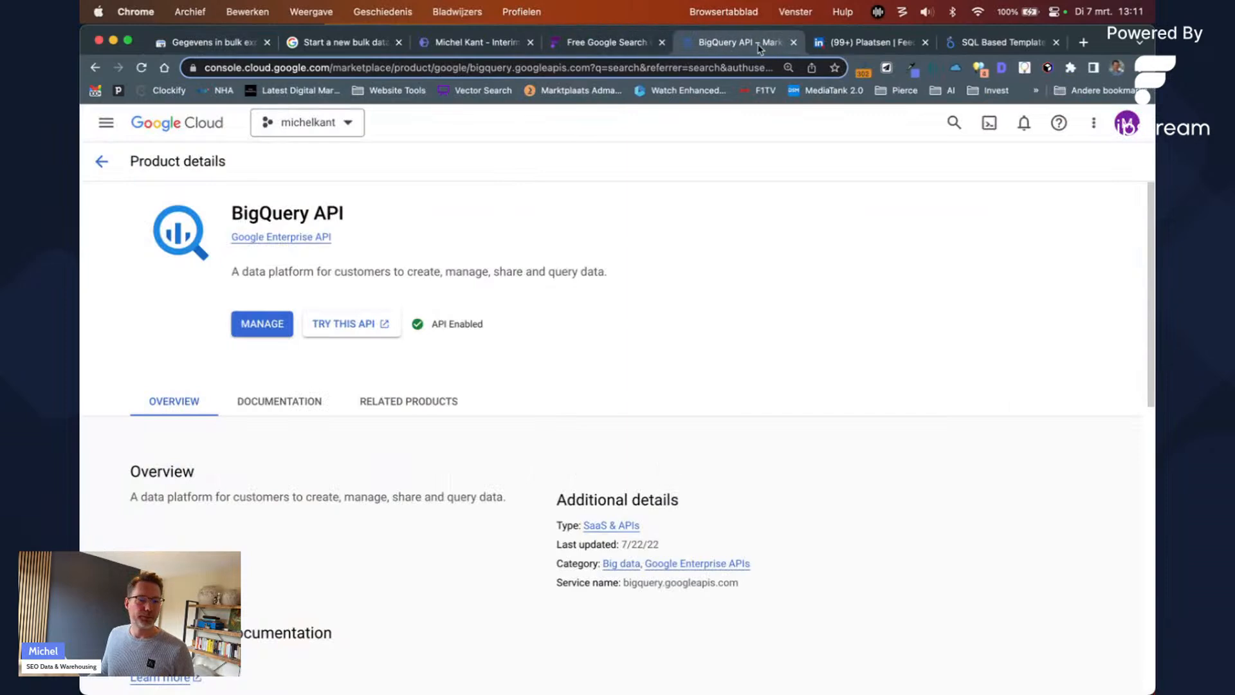
click(219, 123)
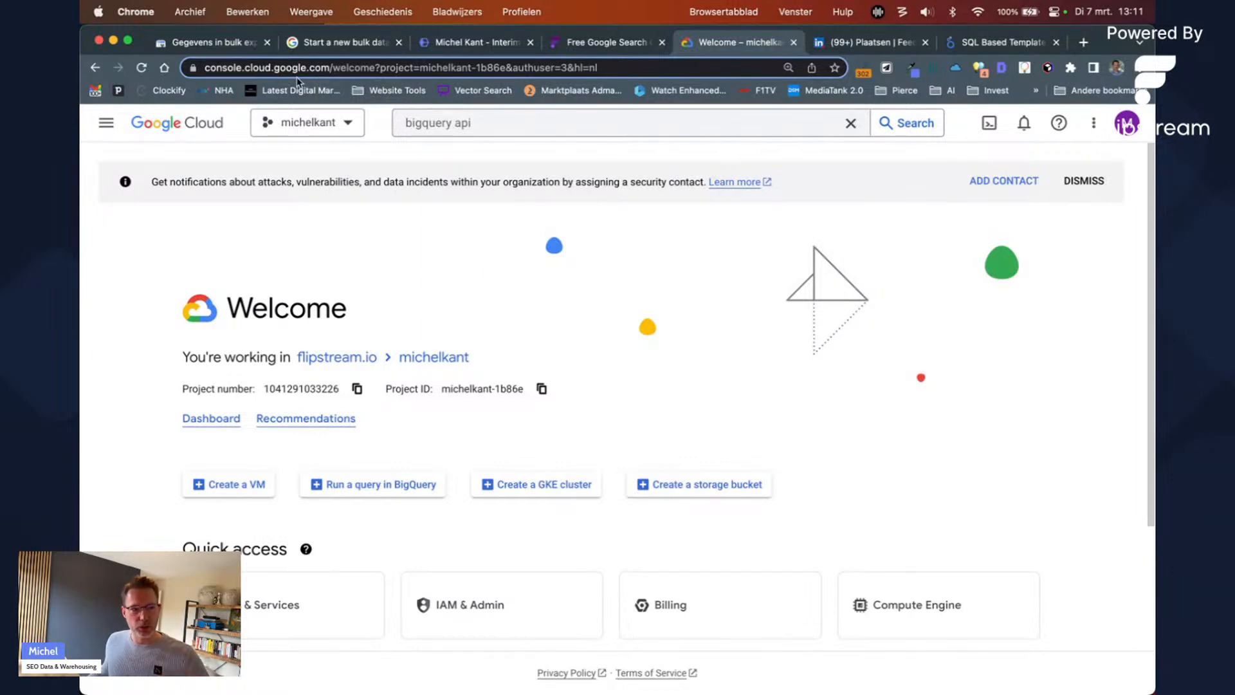
click(318, 68)
key(Return)
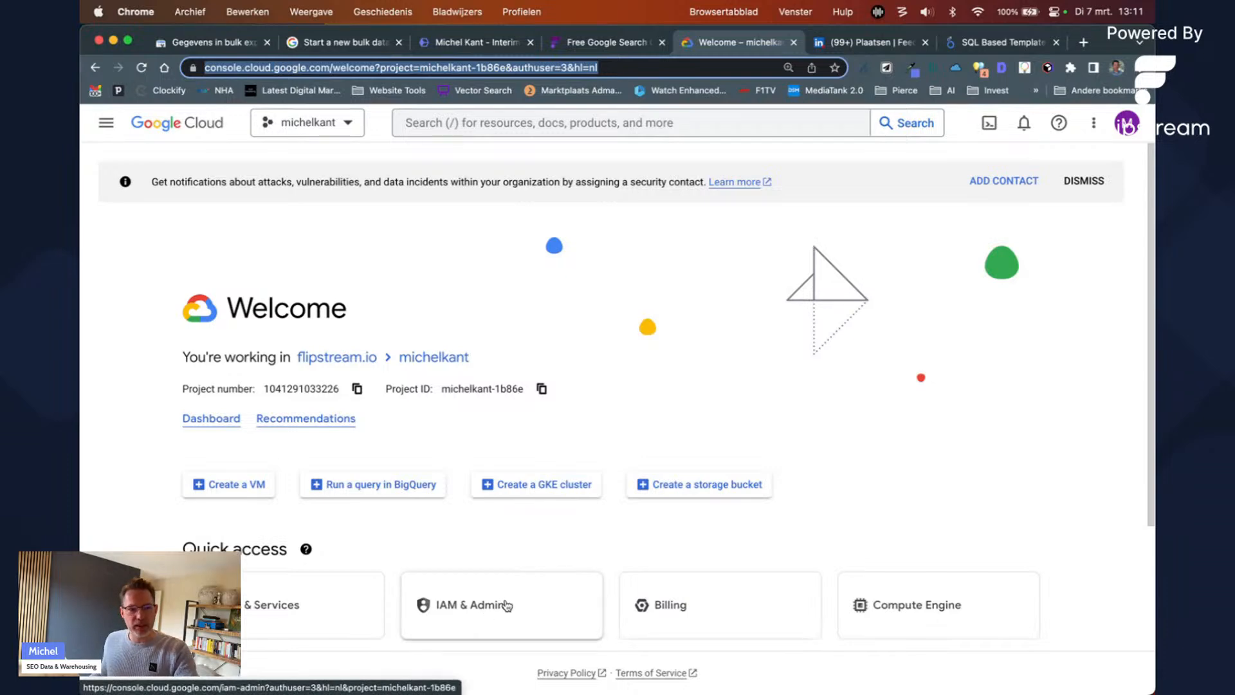
Step: From the project selector, open the New Project form under the flipstream.io organization
click(336, 134)
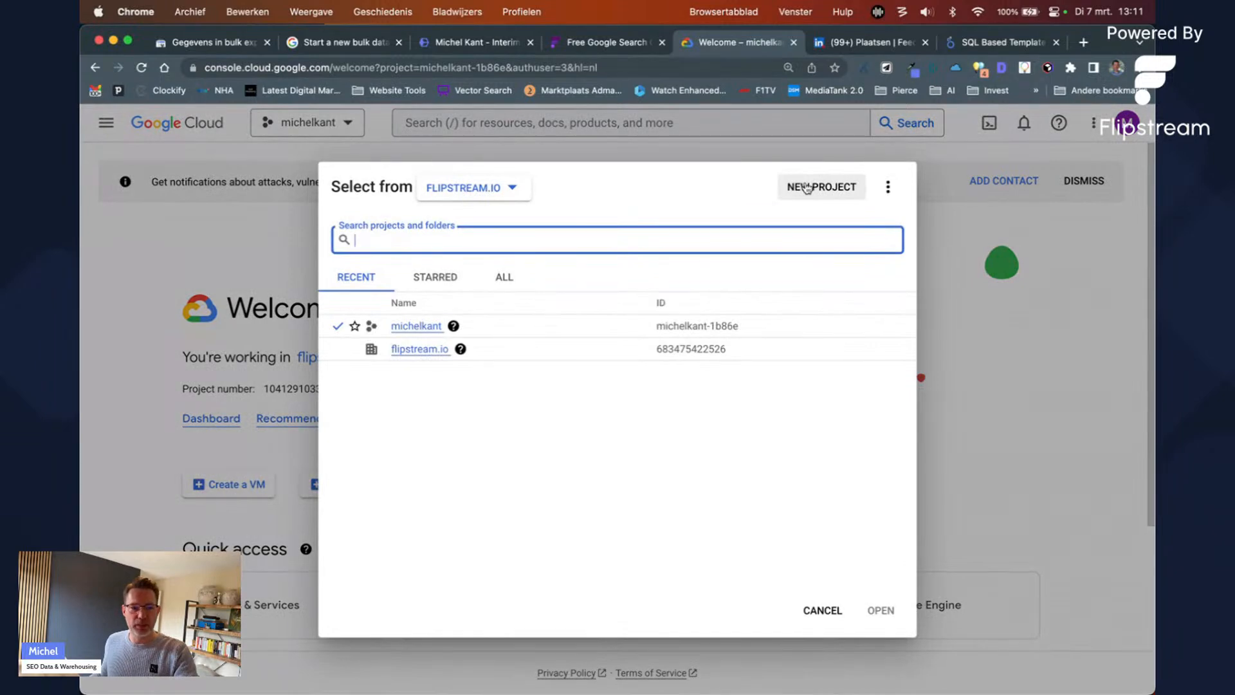
click(807, 187)
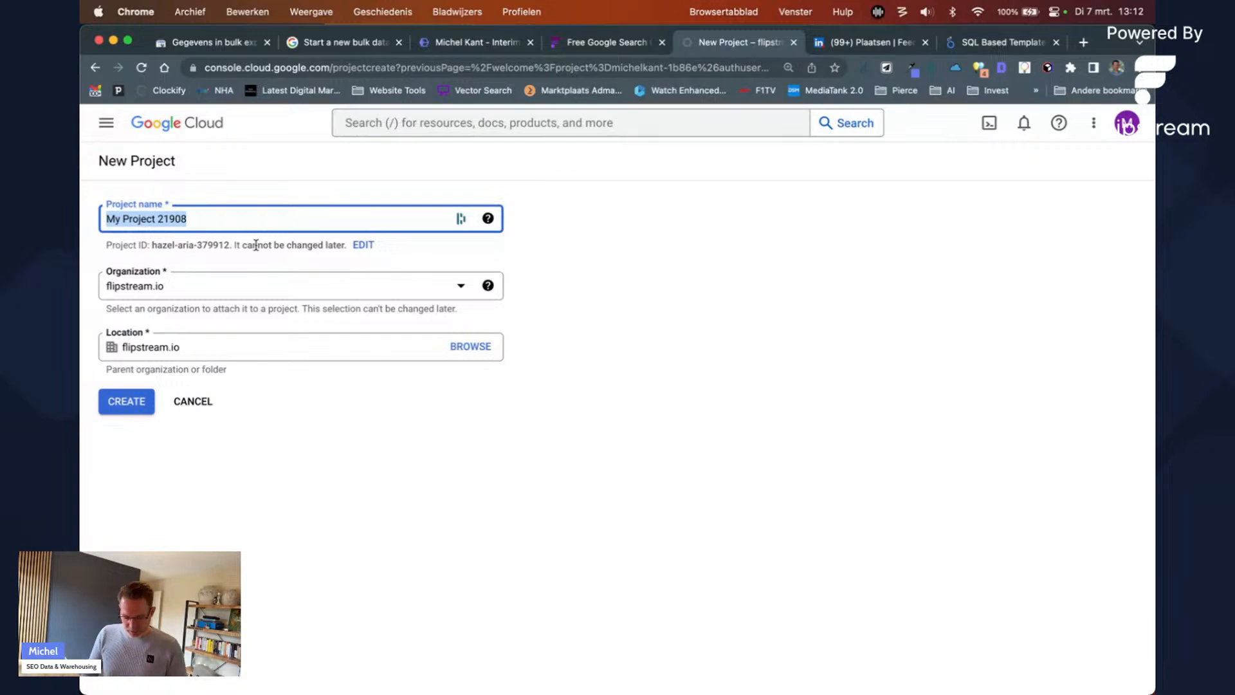
Step: Enter company-dwh-9482dfs75adfh as the project name so the ID matches, then select the name
text(company)
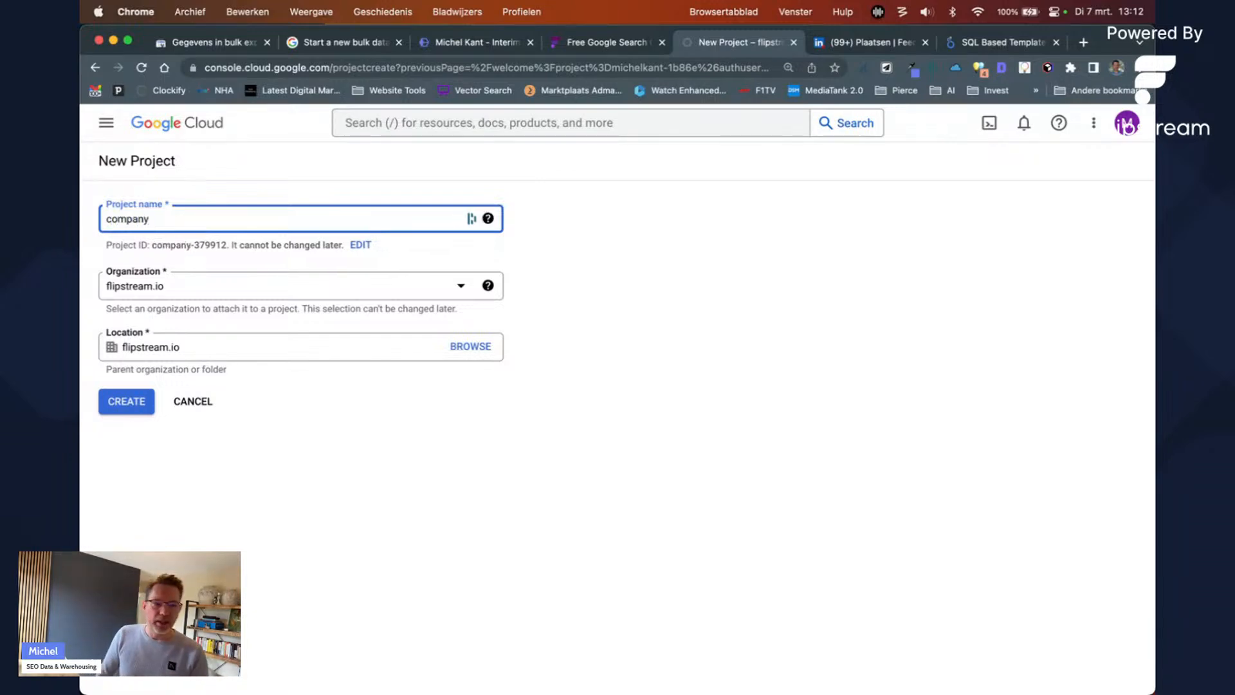
text(-dwh)
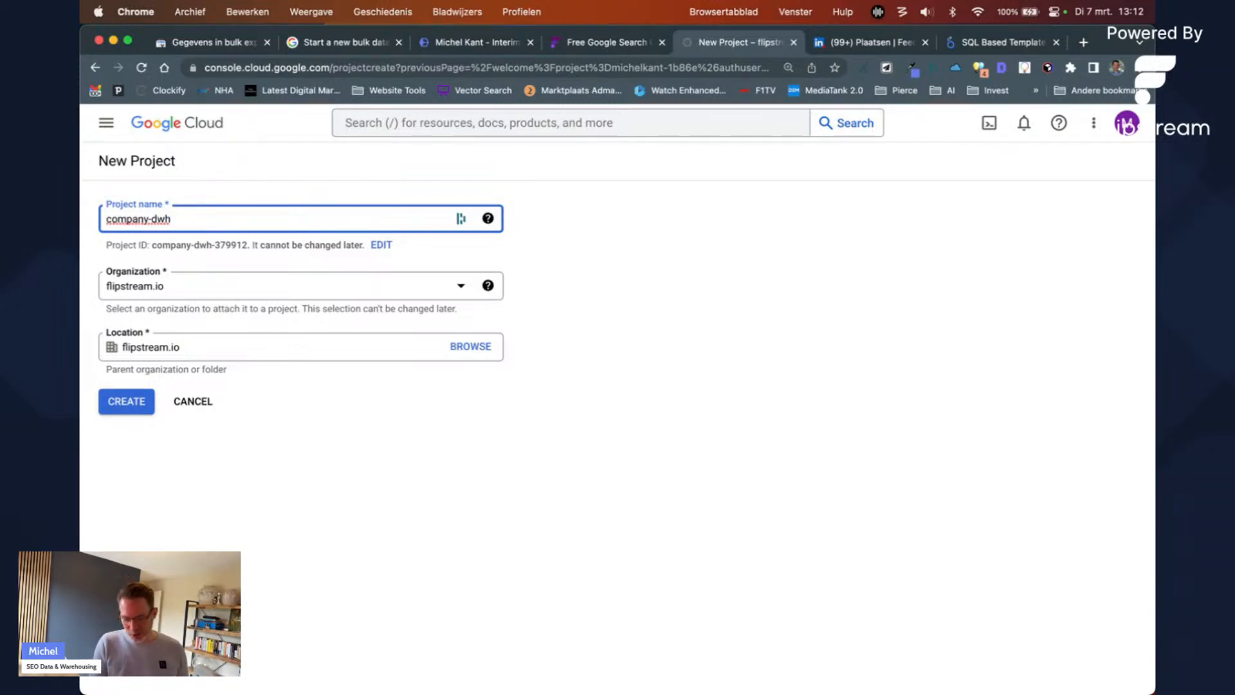
text(-948275adfh)
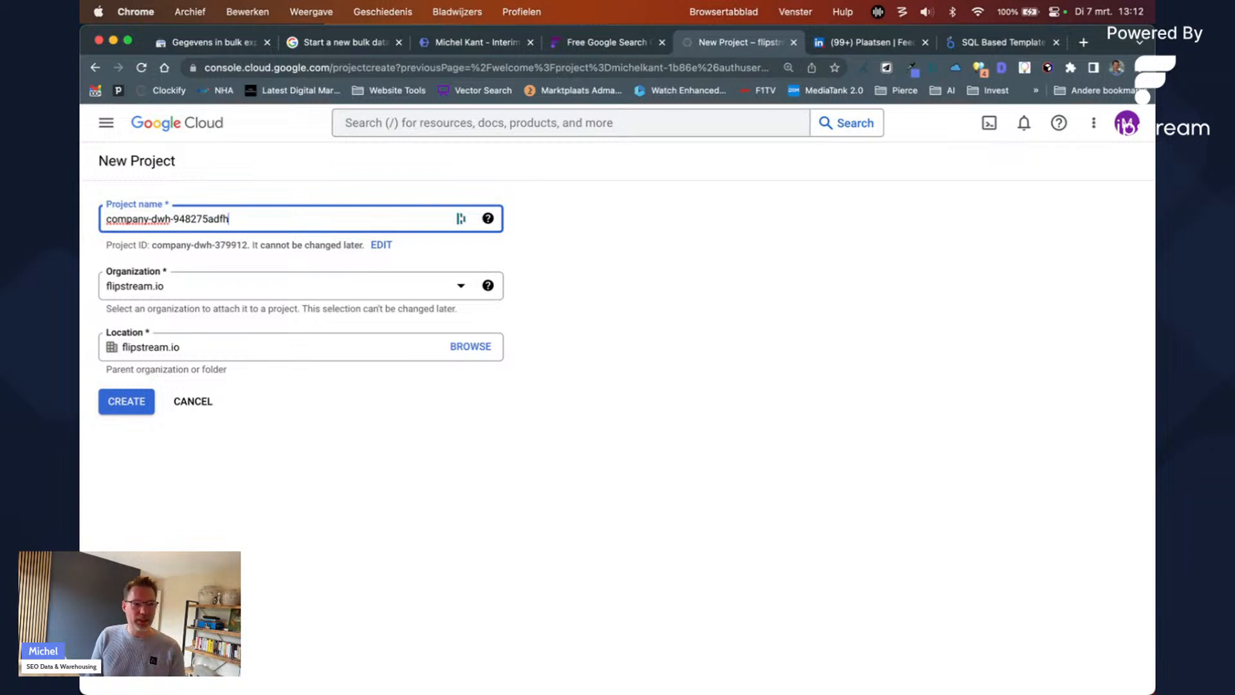
text(dfs)
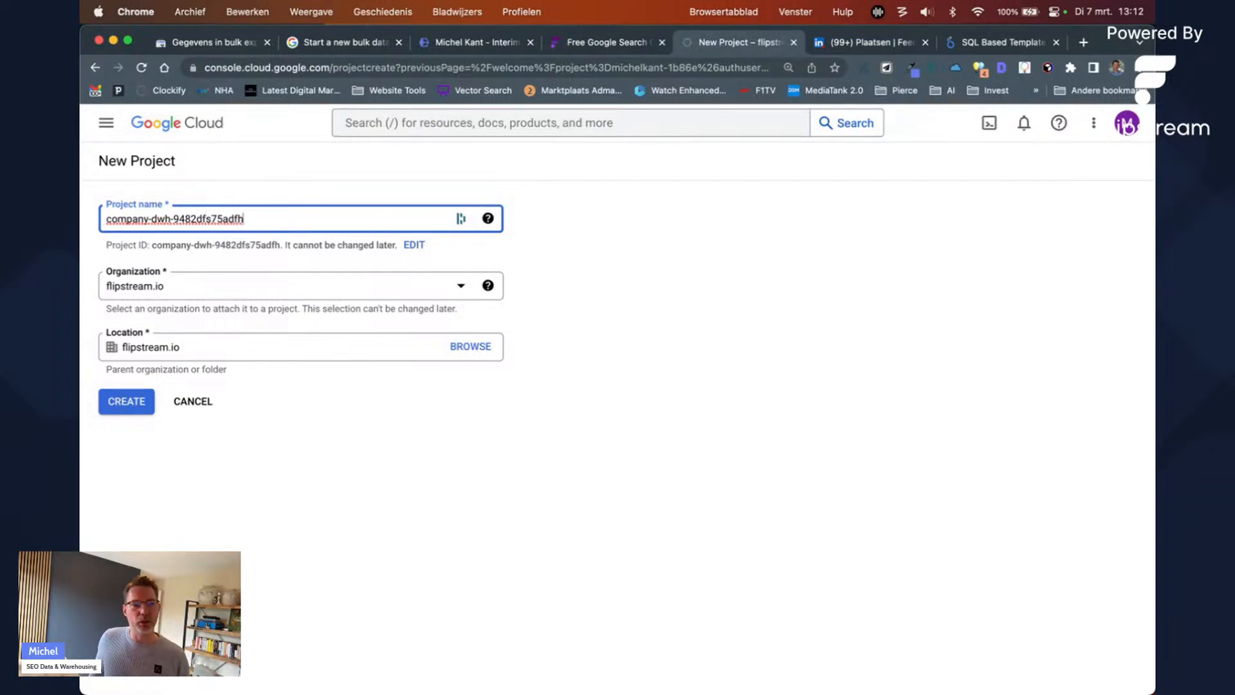
key(super+a)
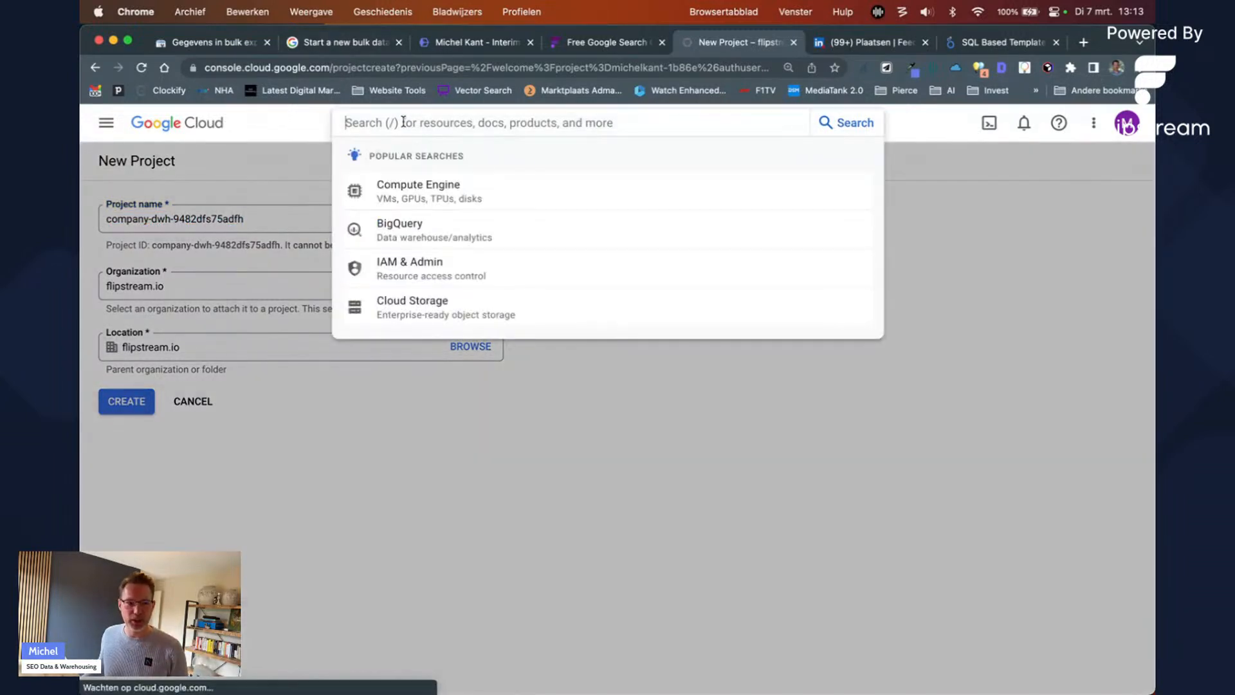
Step: Search 'billing', go to Billing, and start adding a billing account for flipstream.io
click(402, 121)
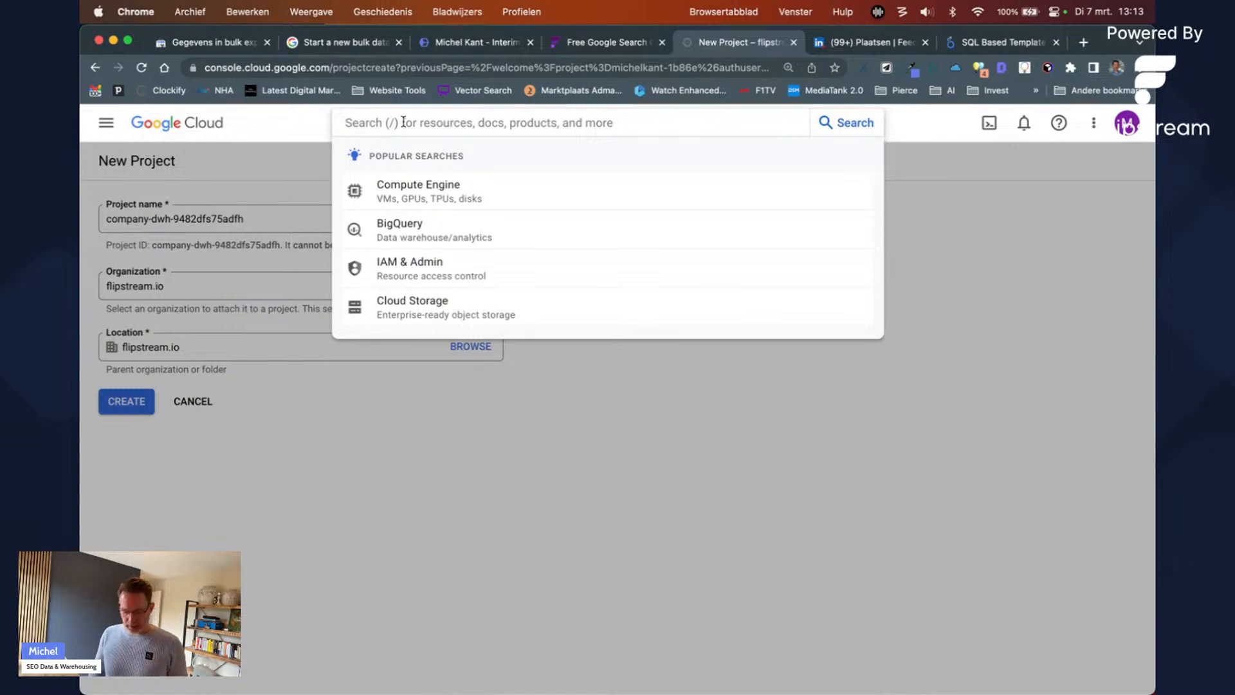
text(billing)
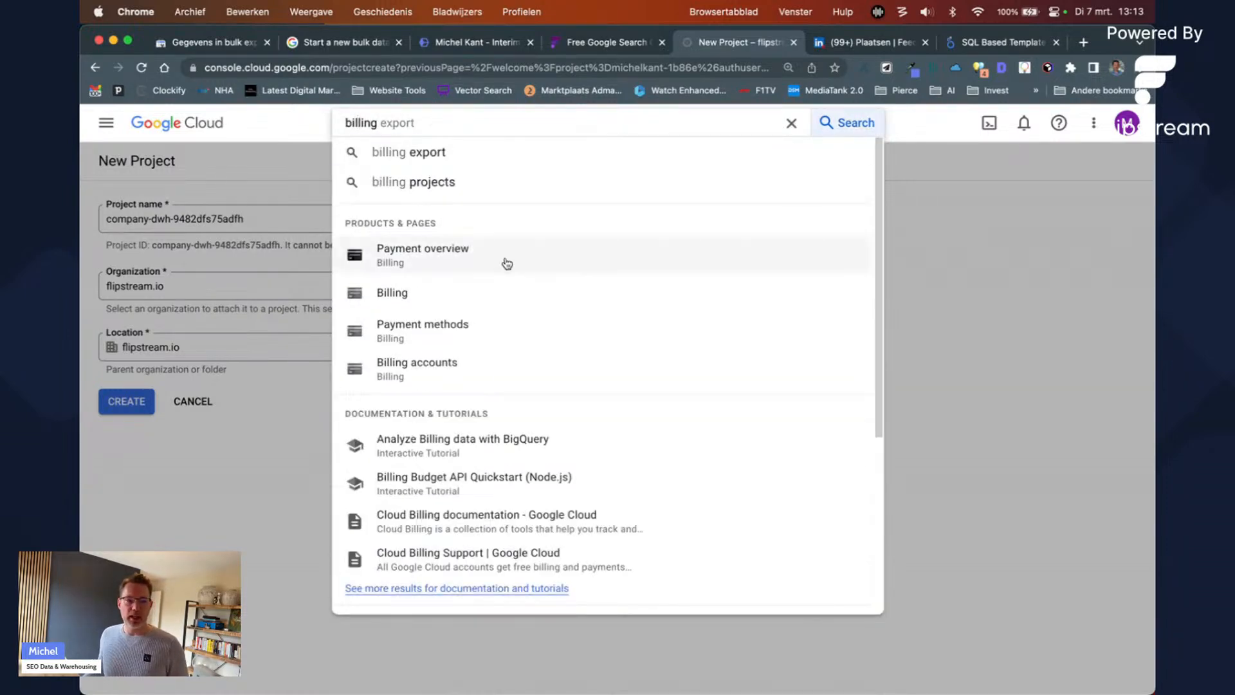
click(476, 298)
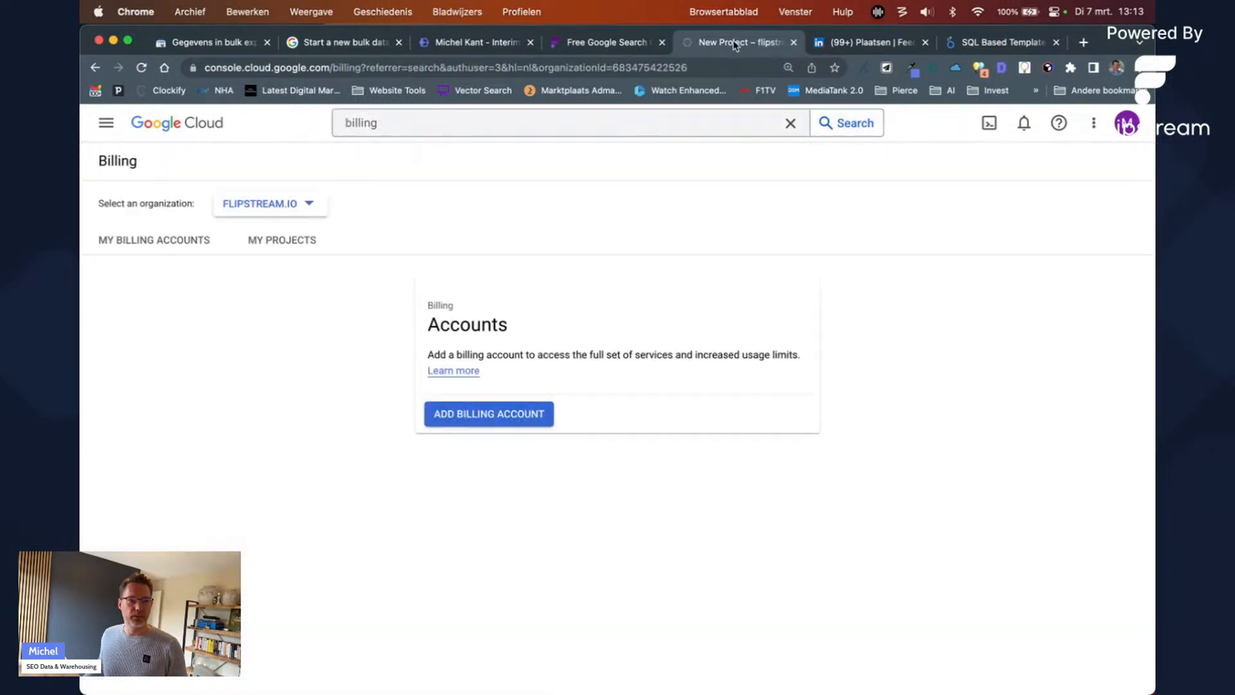
click(494, 414)
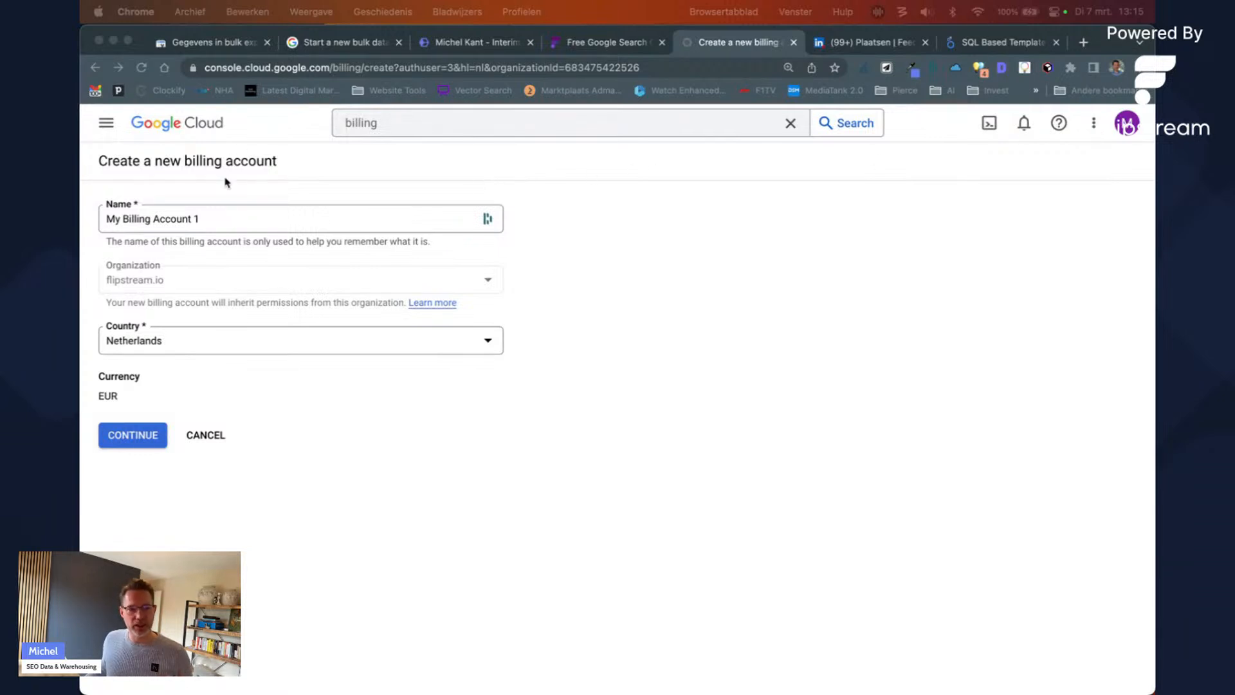
click(412, 126)
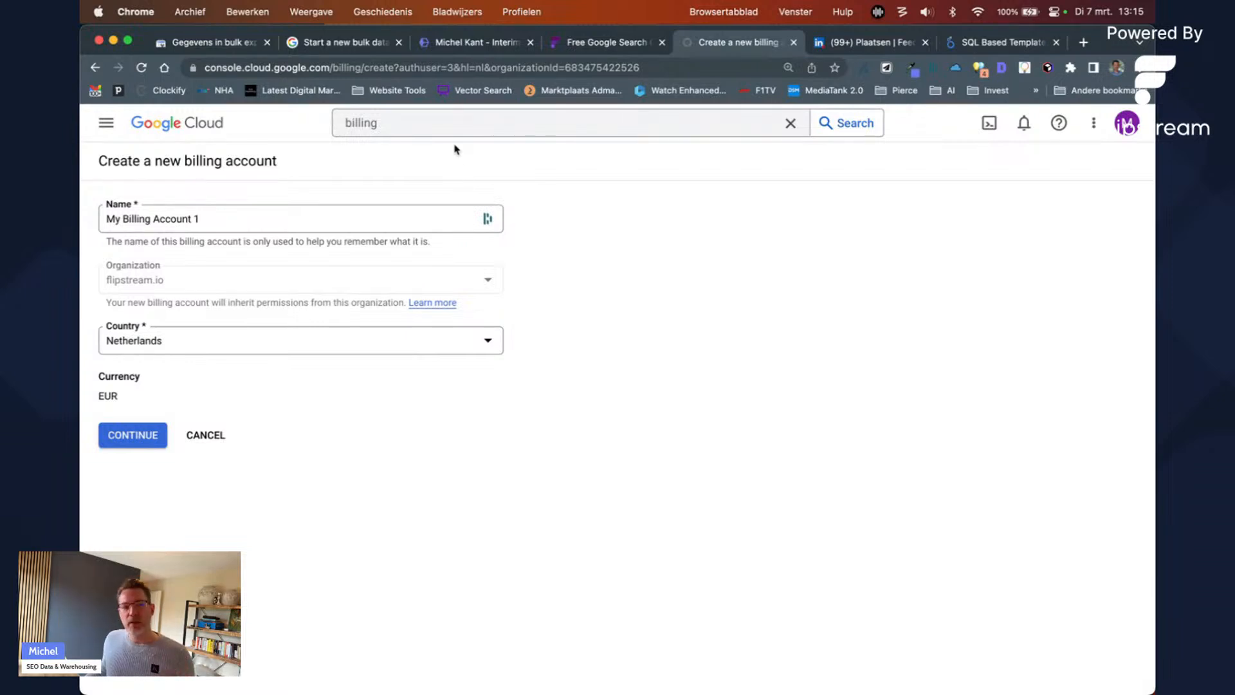
Step: Search 'bigquery' and open BigQuery's SQL workspace for the michelkant project
double_click(365, 124)
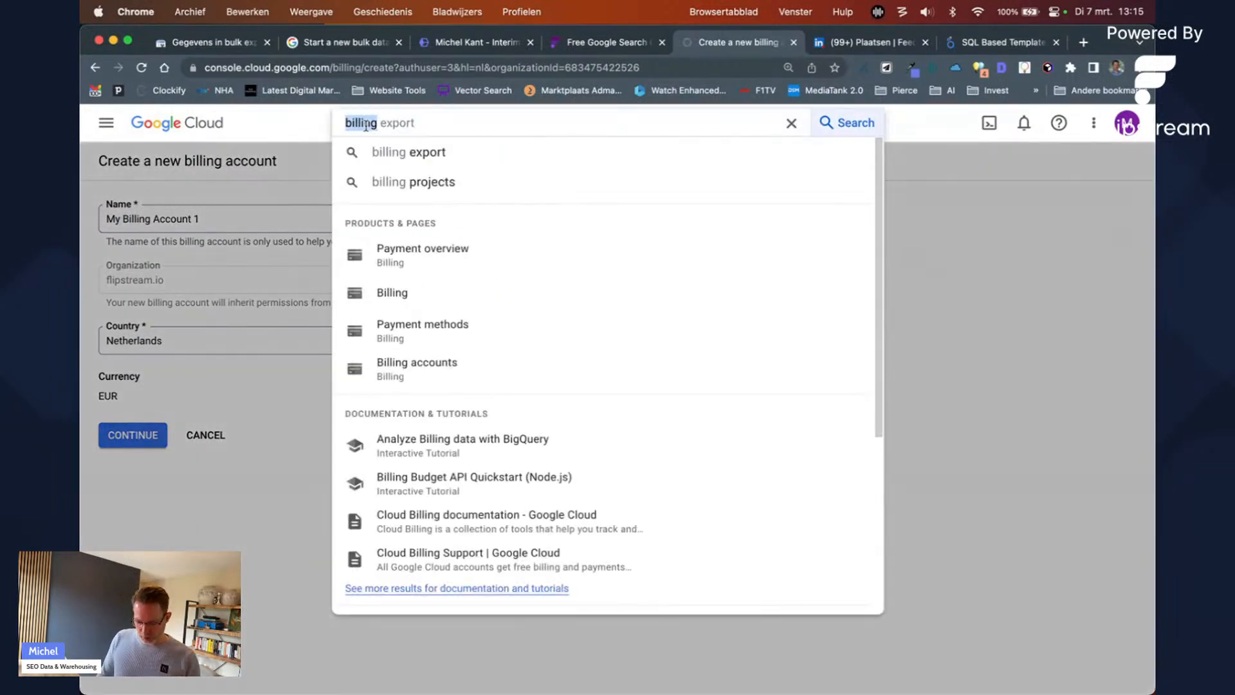
text(bigquery)
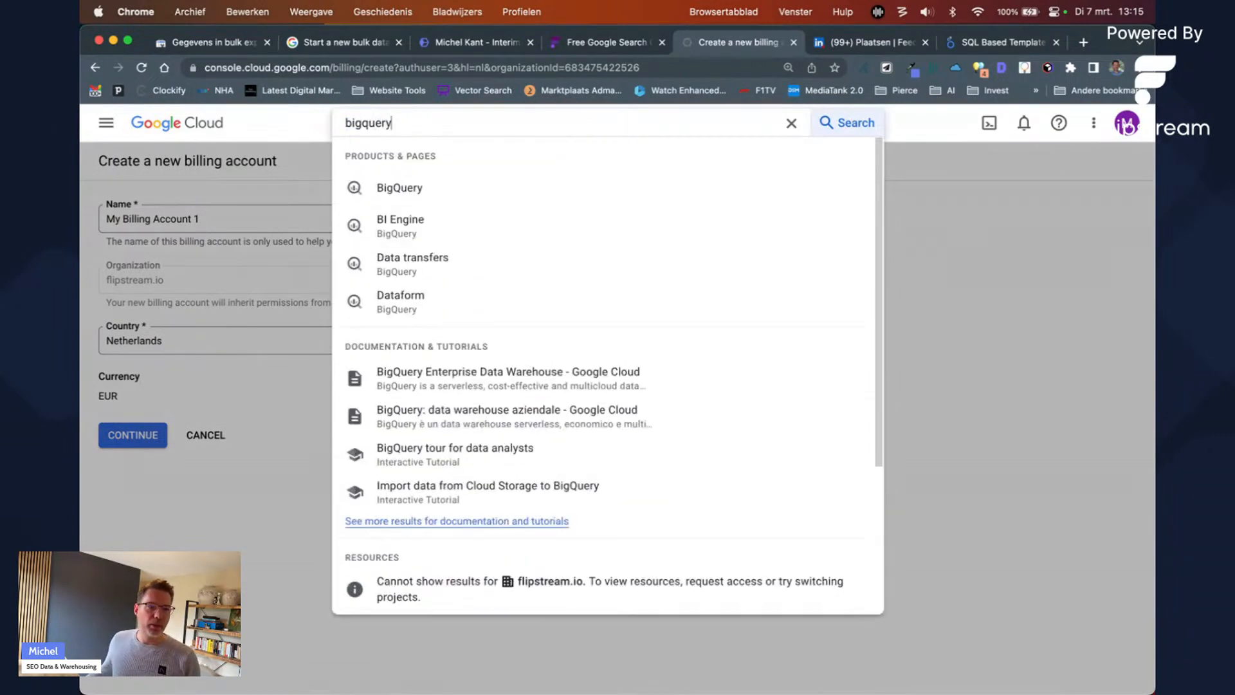
click(412, 188)
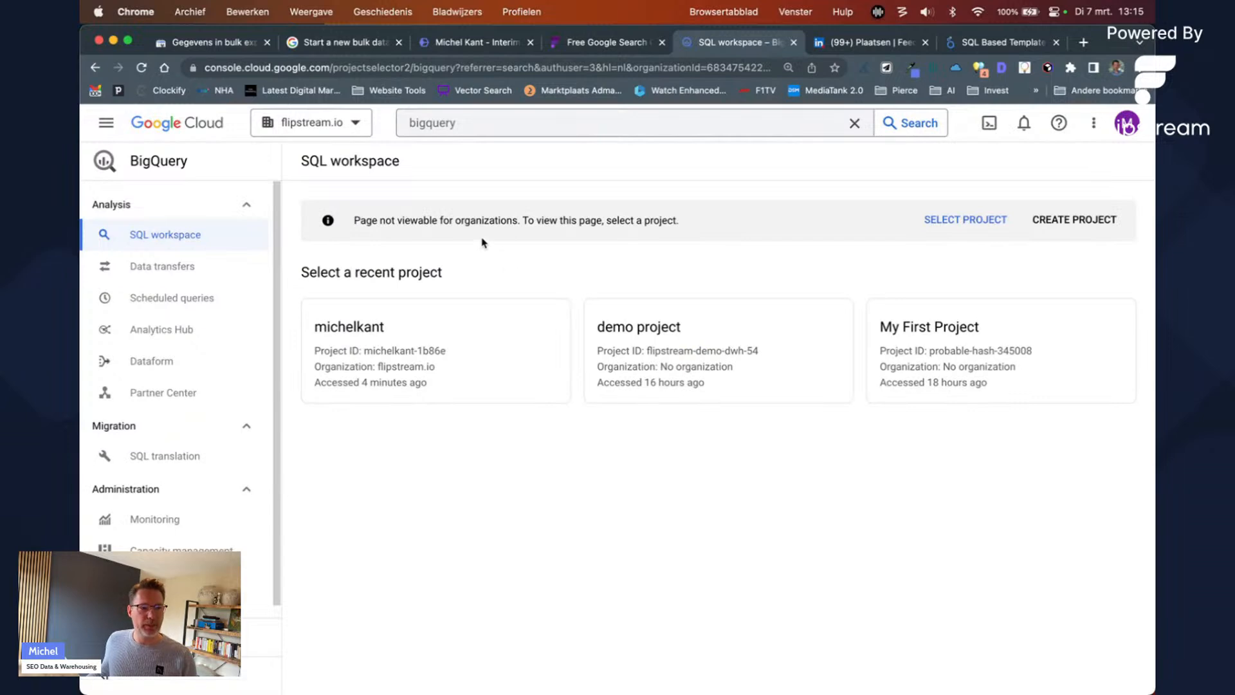
click(434, 329)
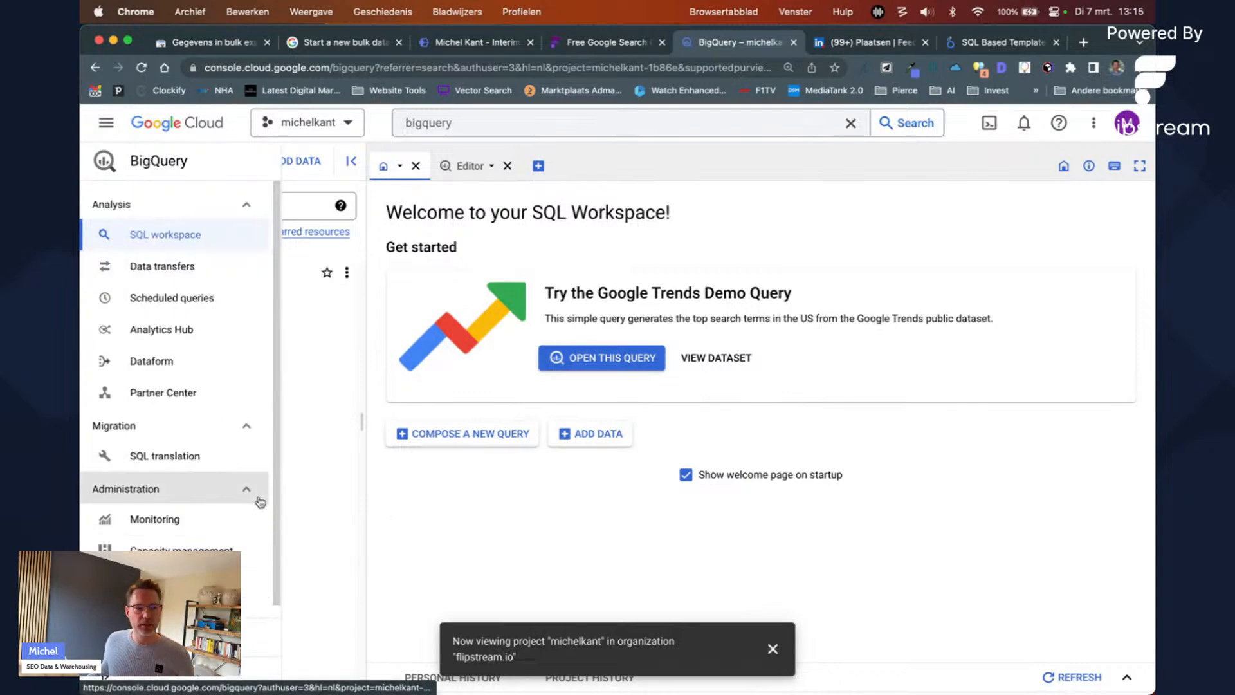
Step: Reselect the michelkant project from the project list after toggling michelkant-1b86e's datasets
click(143, 273)
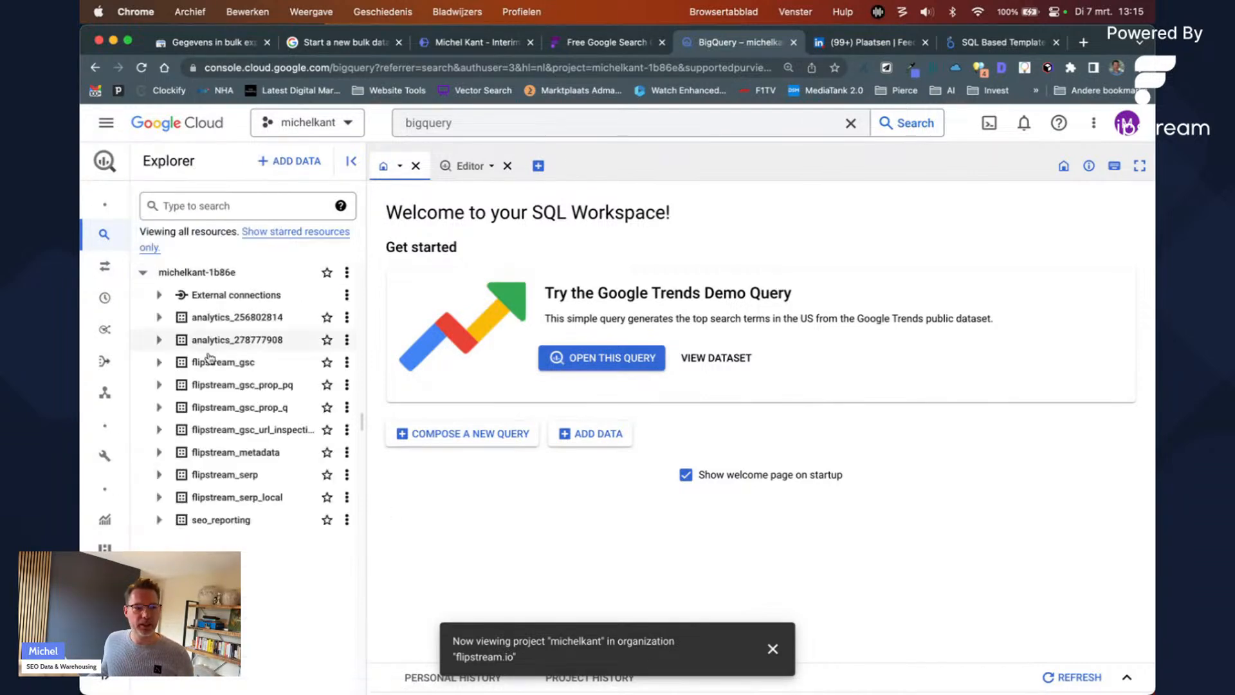
click(334, 128)
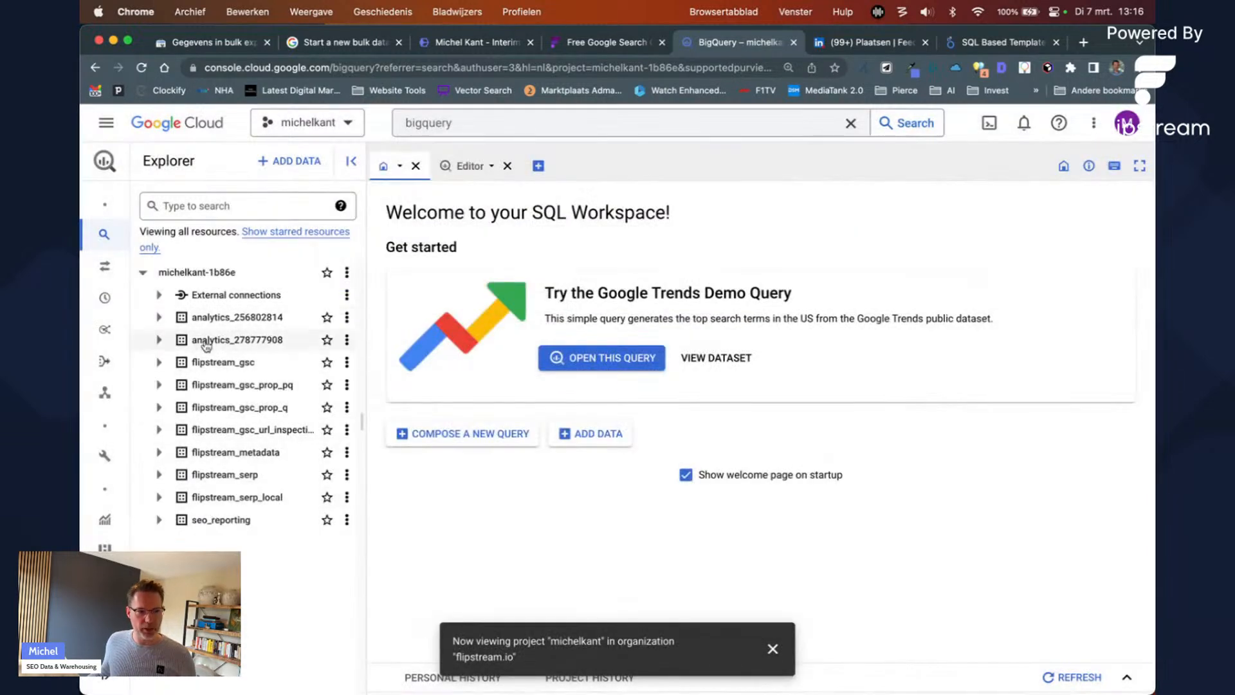
click(144, 274)
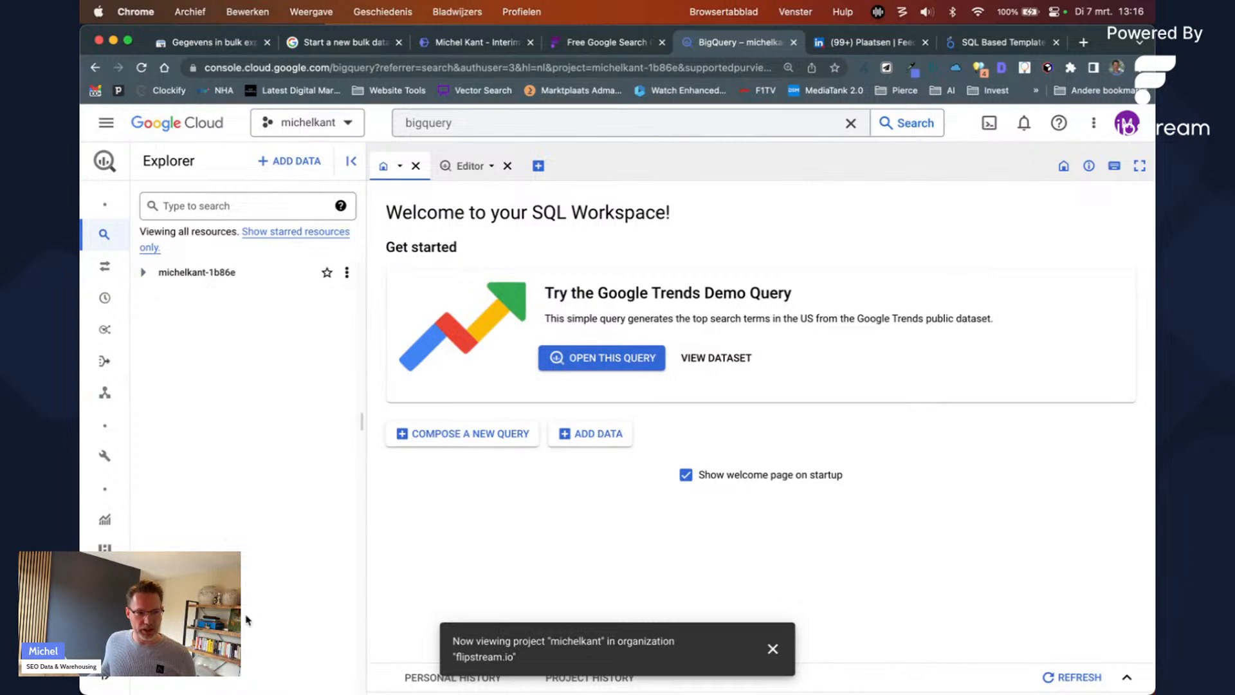
click(350, 123)
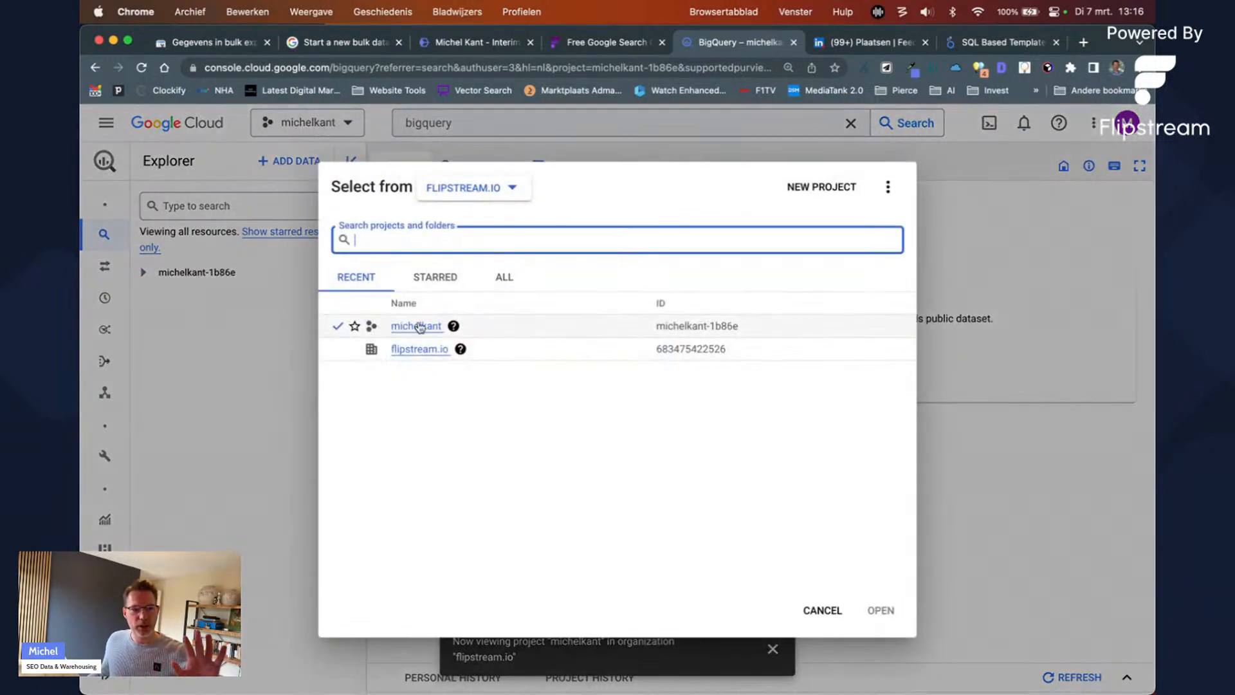
click(418, 326)
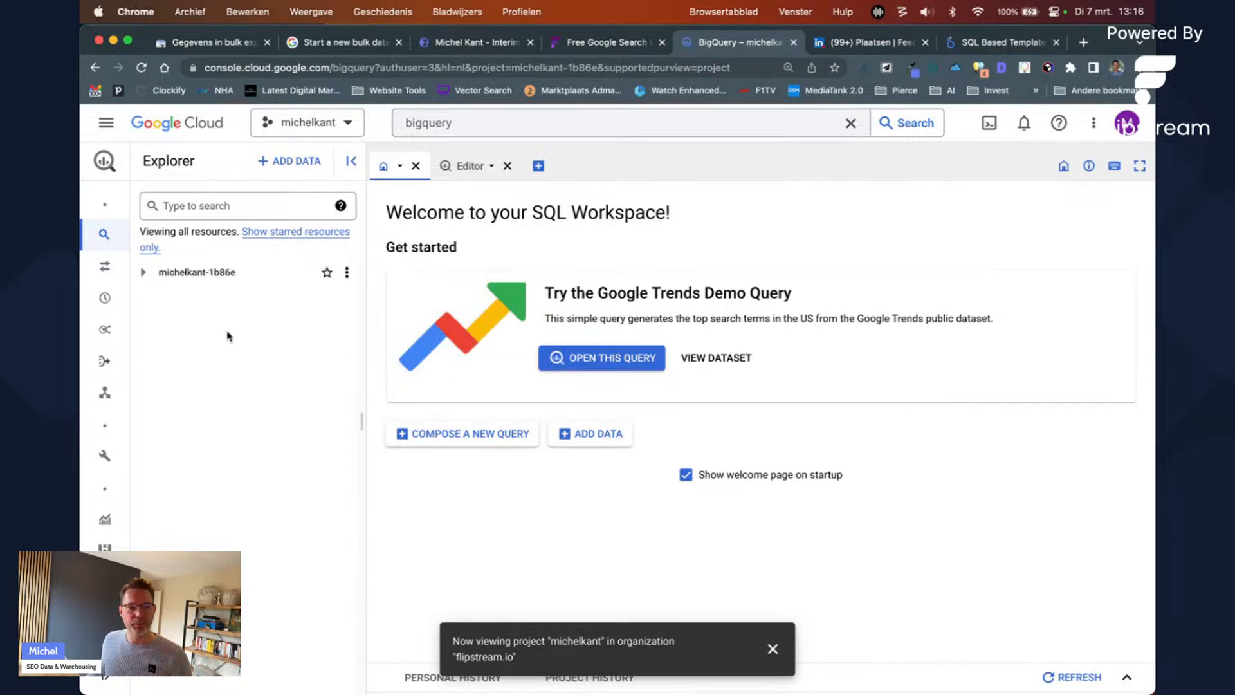
Step: Expand michelkant-1b86e's datasets and then the analytics_278777908 dataset's events tables
click(143, 272)
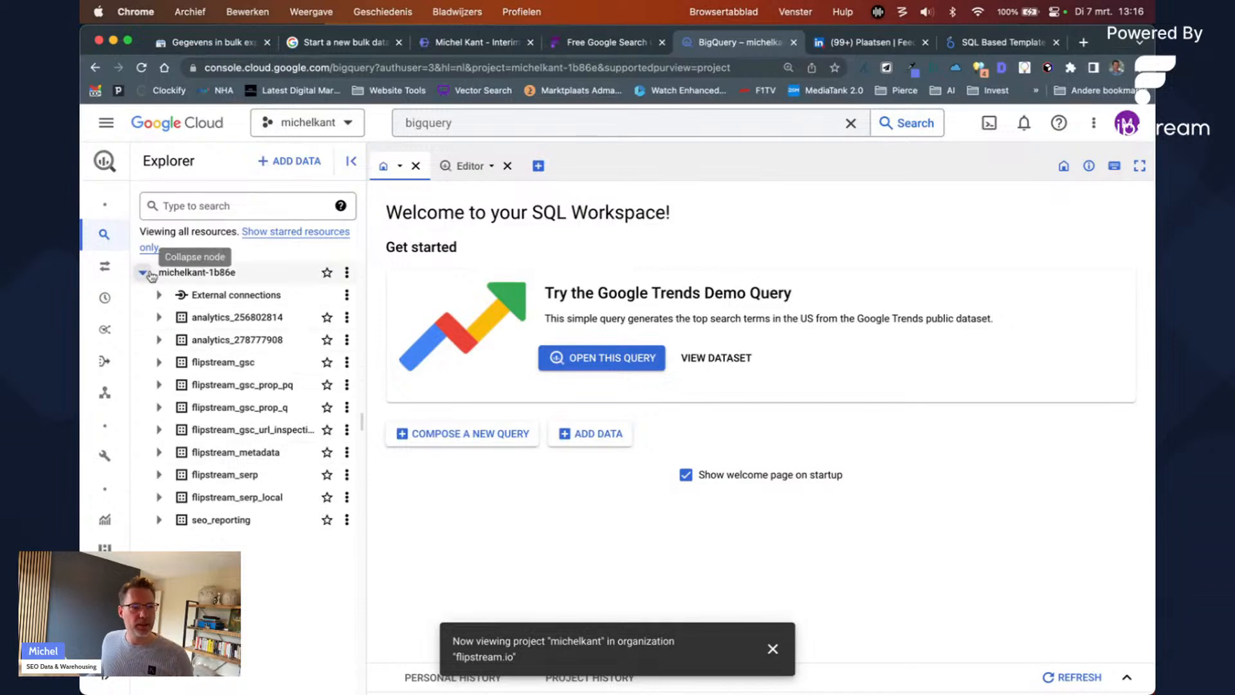
click(143, 272)
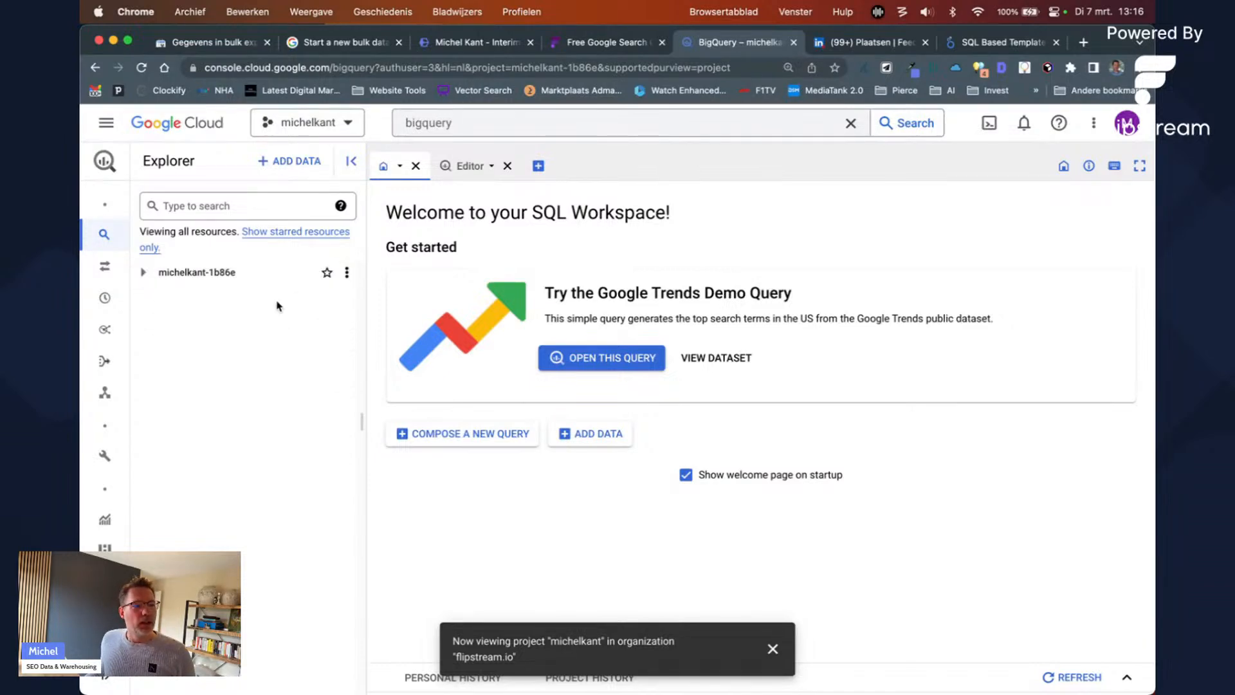
click(143, 272)
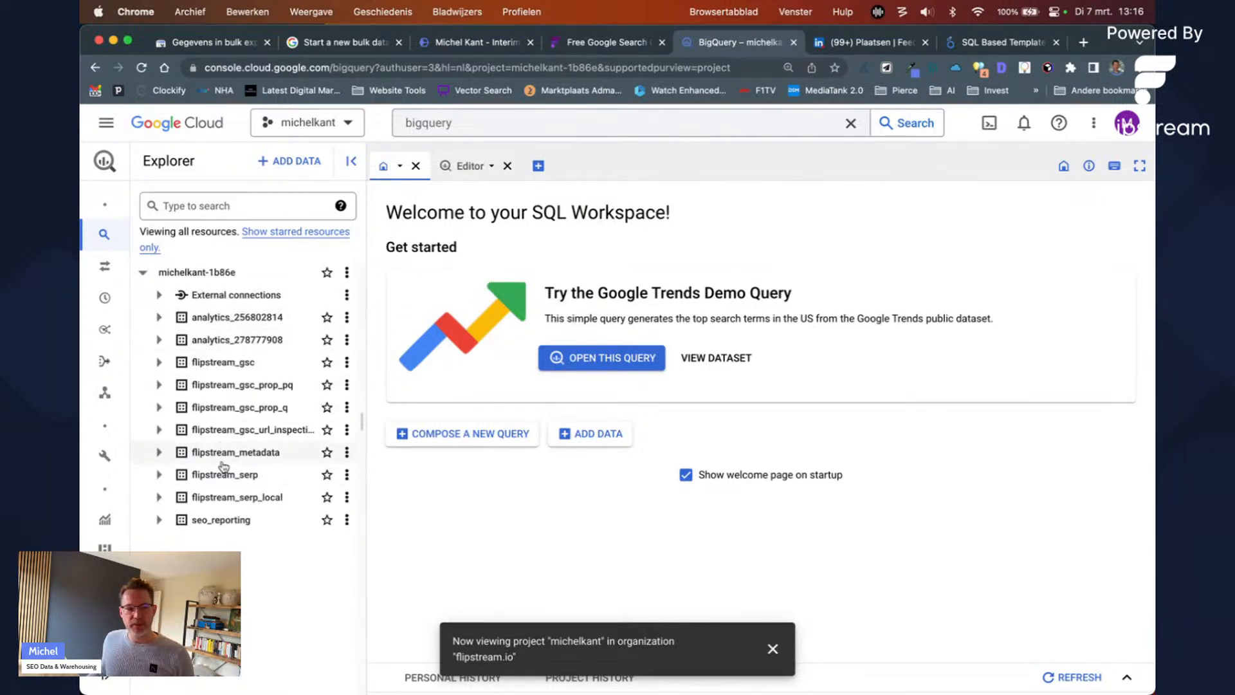
click(159, 340)
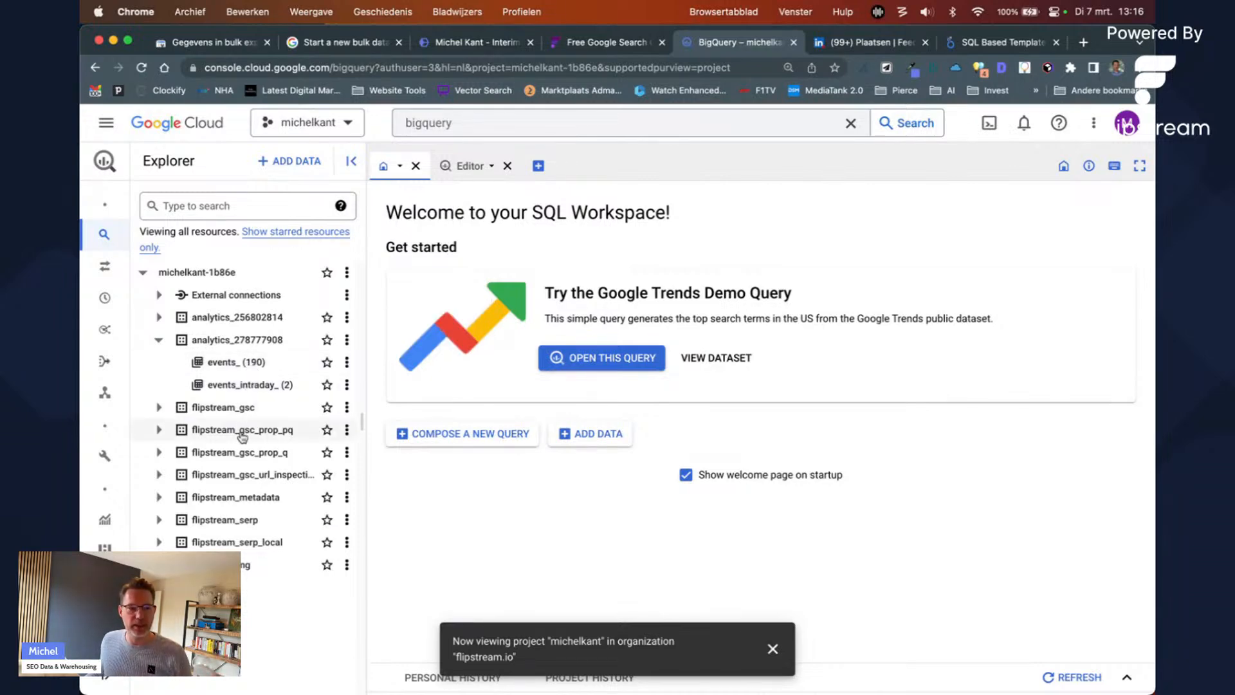
Step: Expand flipstream_gsc and open its page_query table
click(159, 408)
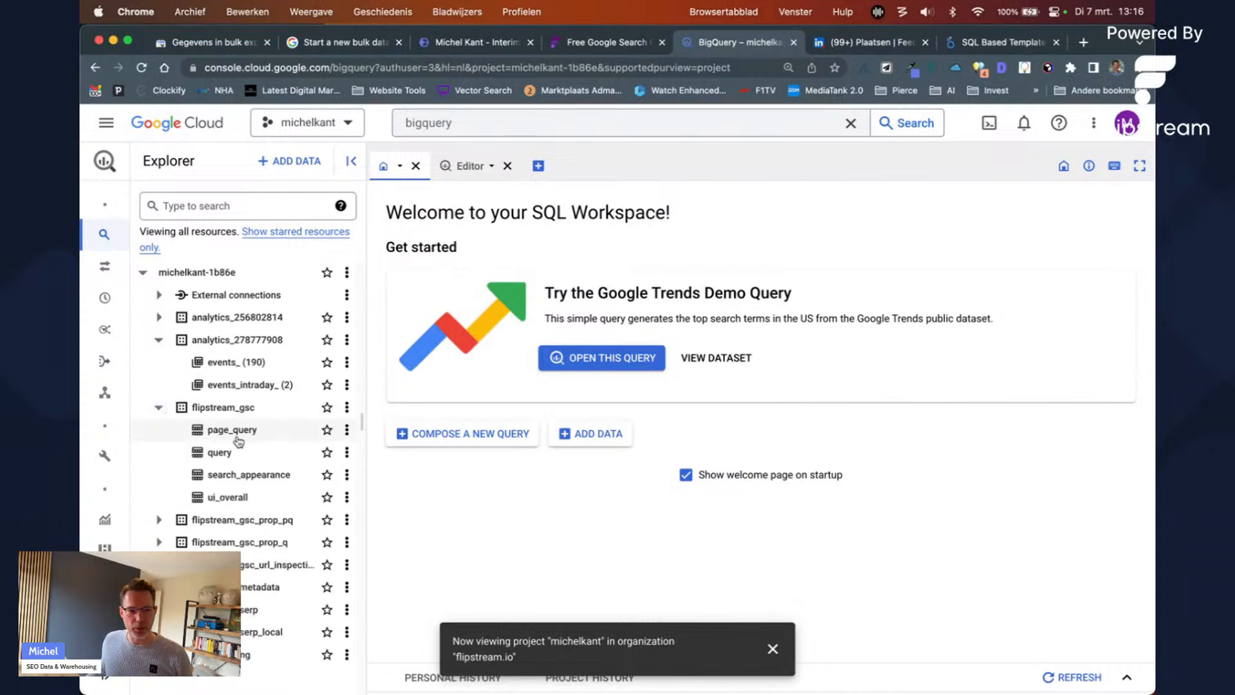
click(238, 440)
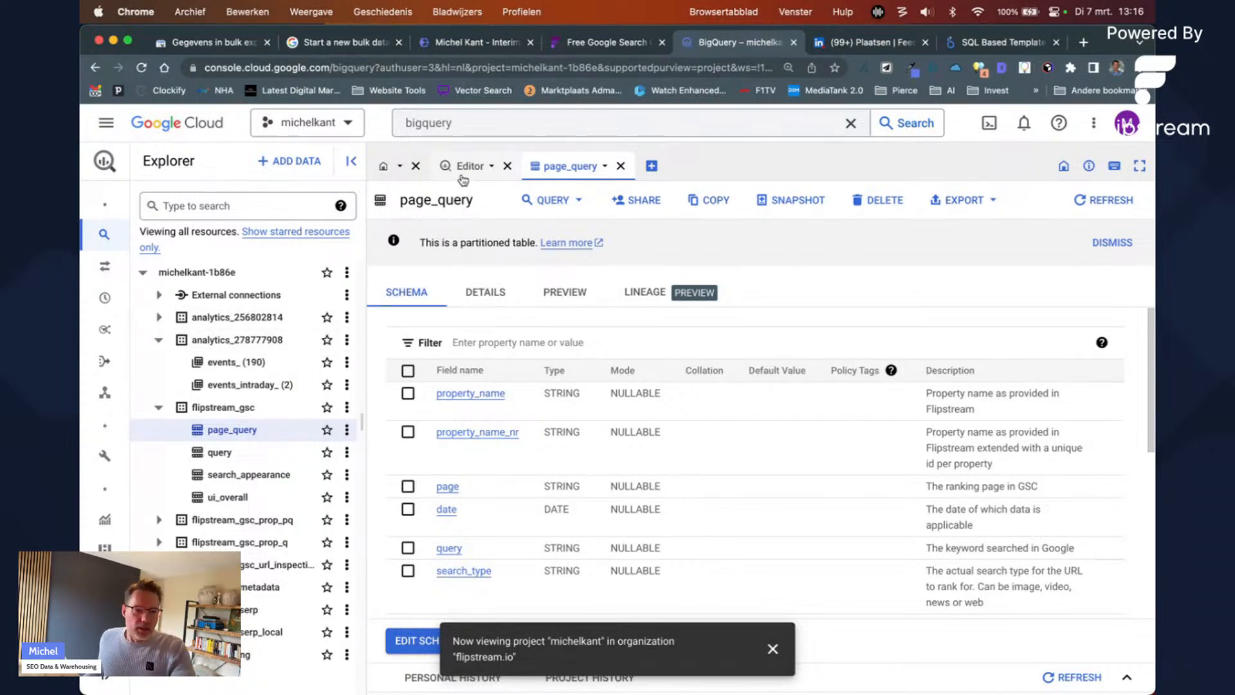
scroll(509, 502, down, 4)
scroll(515, 502, up, 4)
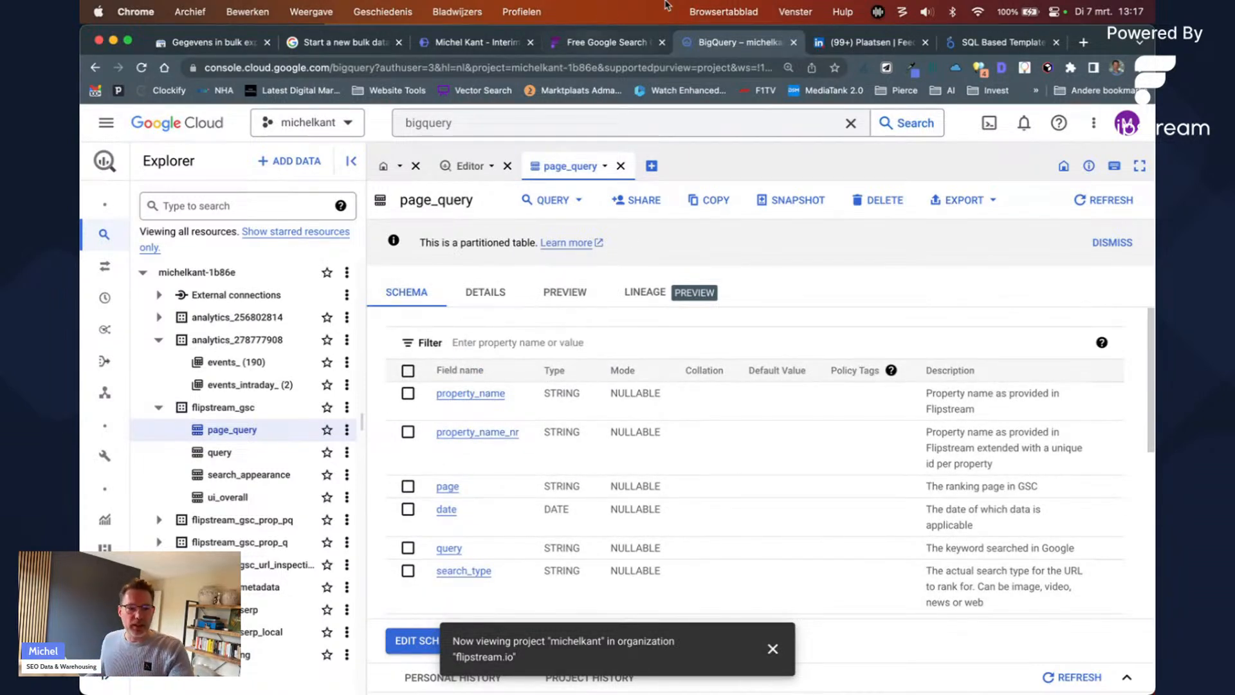
Step: Dismiss the notification and close the home and Editor tabs. Then review page_query's schema fields
click(774, 649)
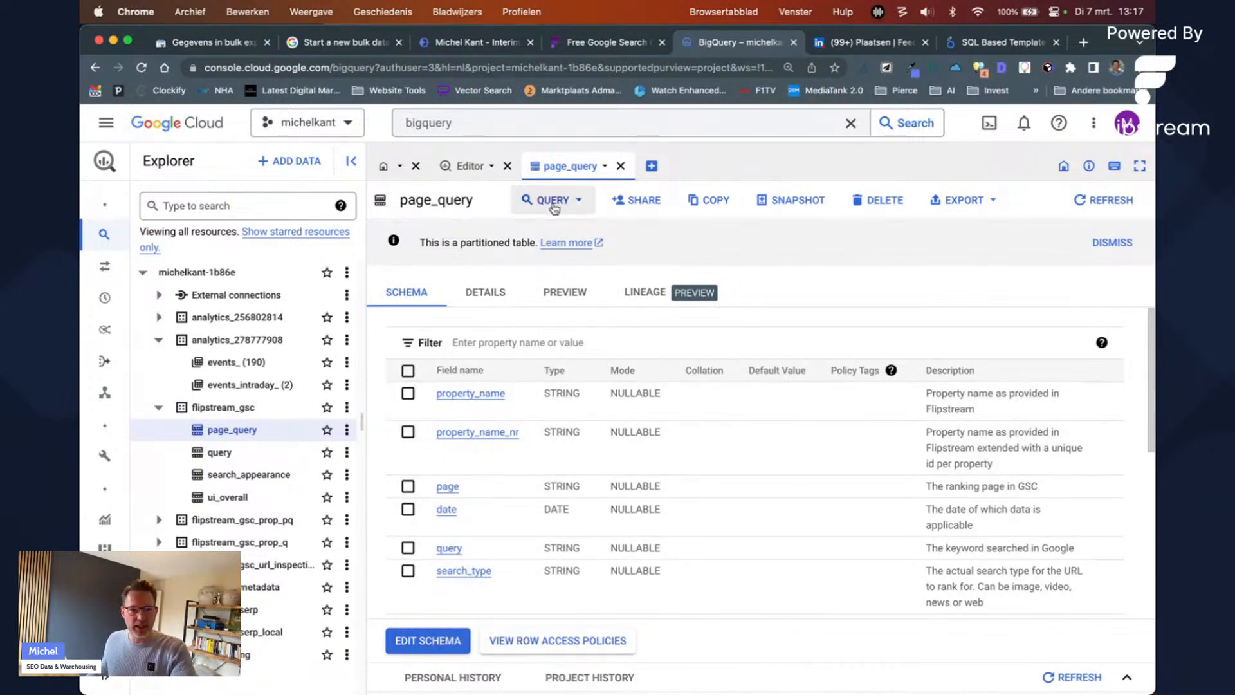
click(417, 166)
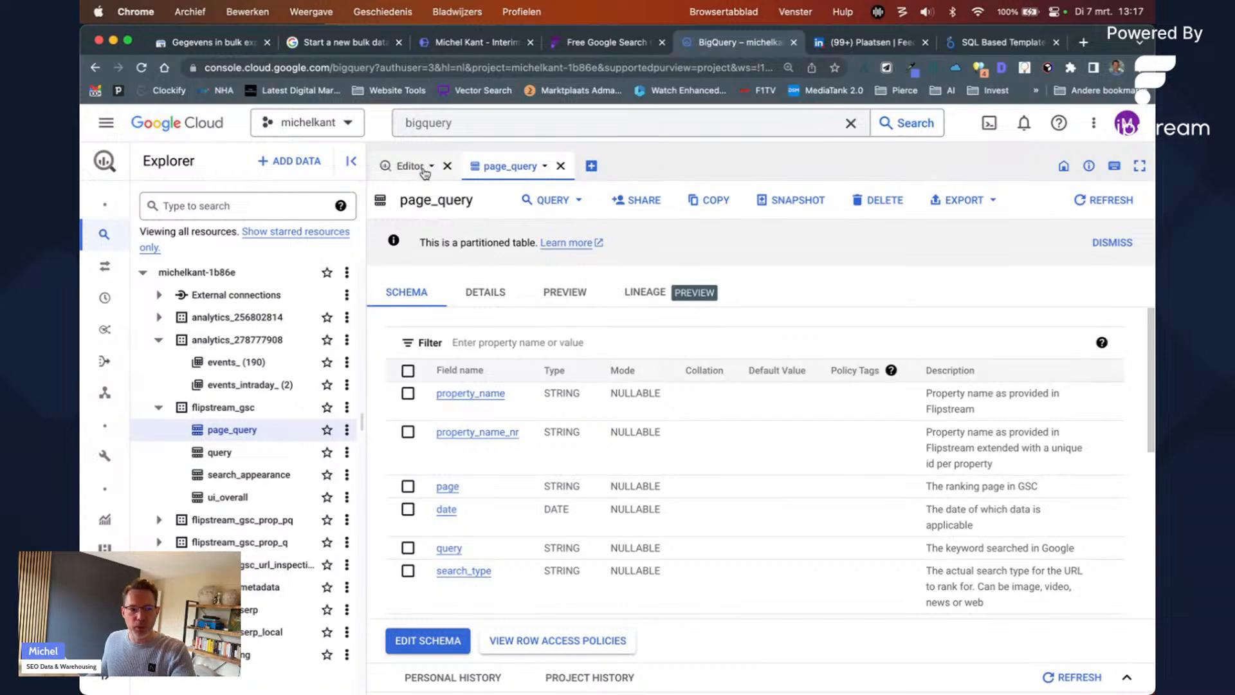
click(445, 166)
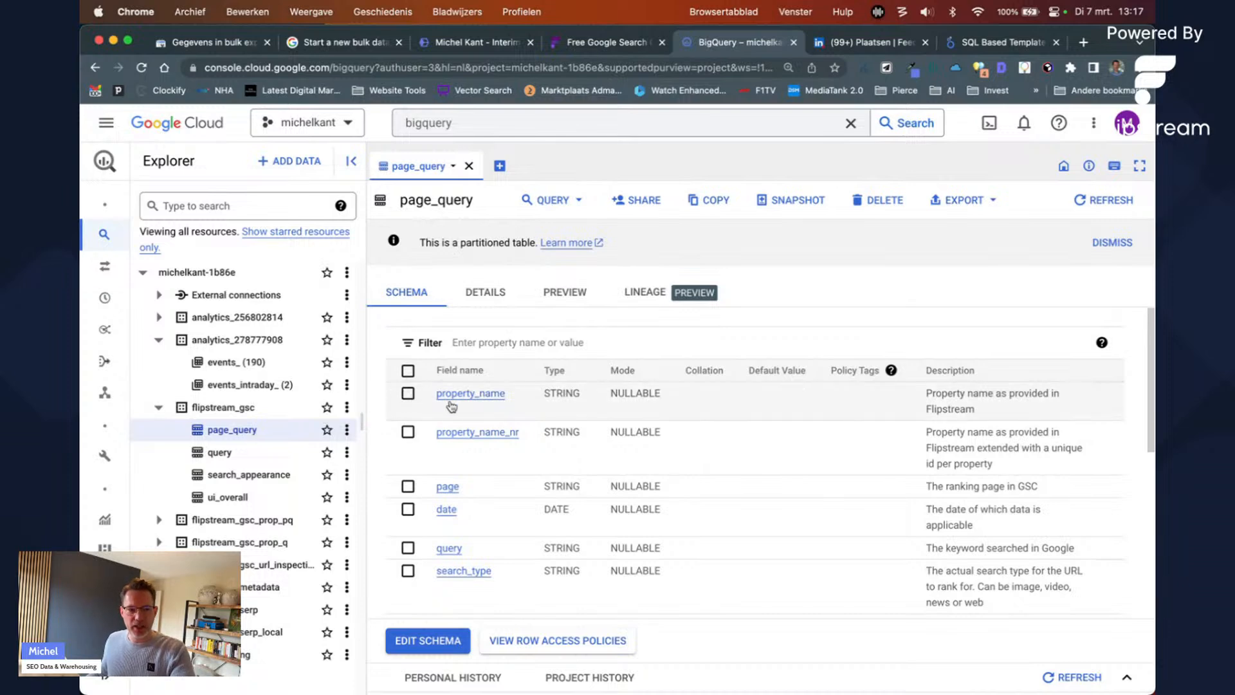
scroll(443, 412, down, 3)
scroll(444, 534, down, 3)
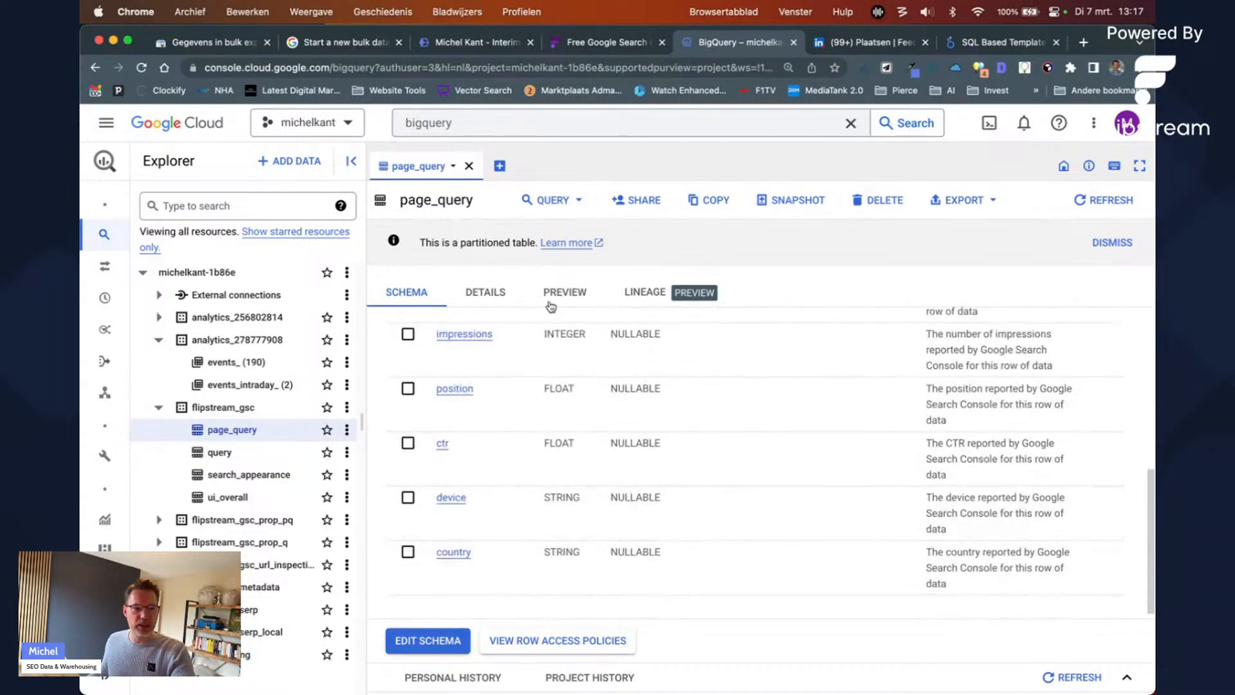
scroll(667, 394, up, 5)
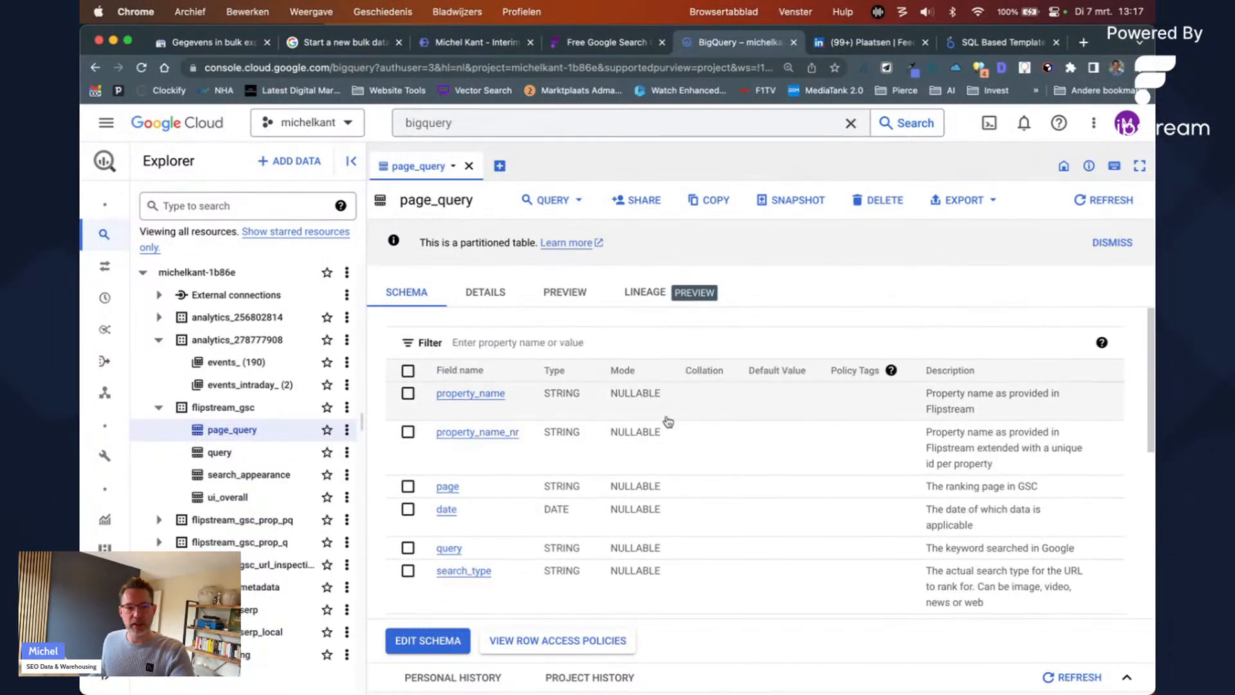
scroll(969, 505, down, 5)
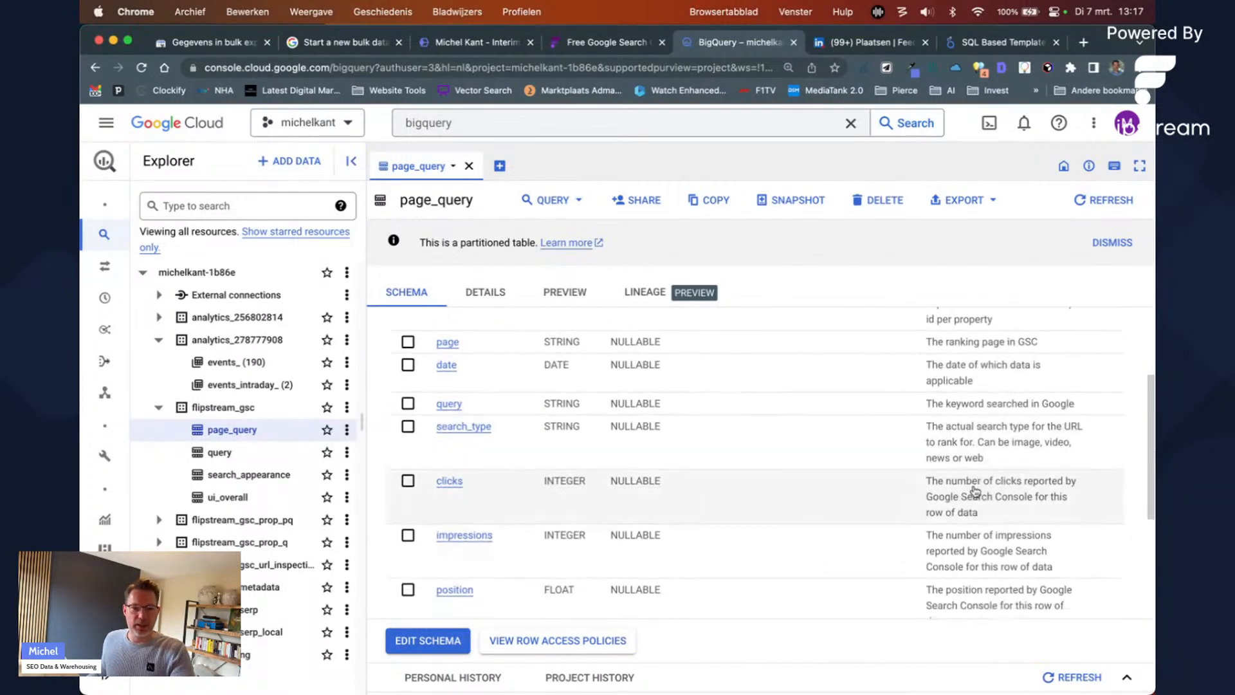
scroll(961, 360, up, 5)
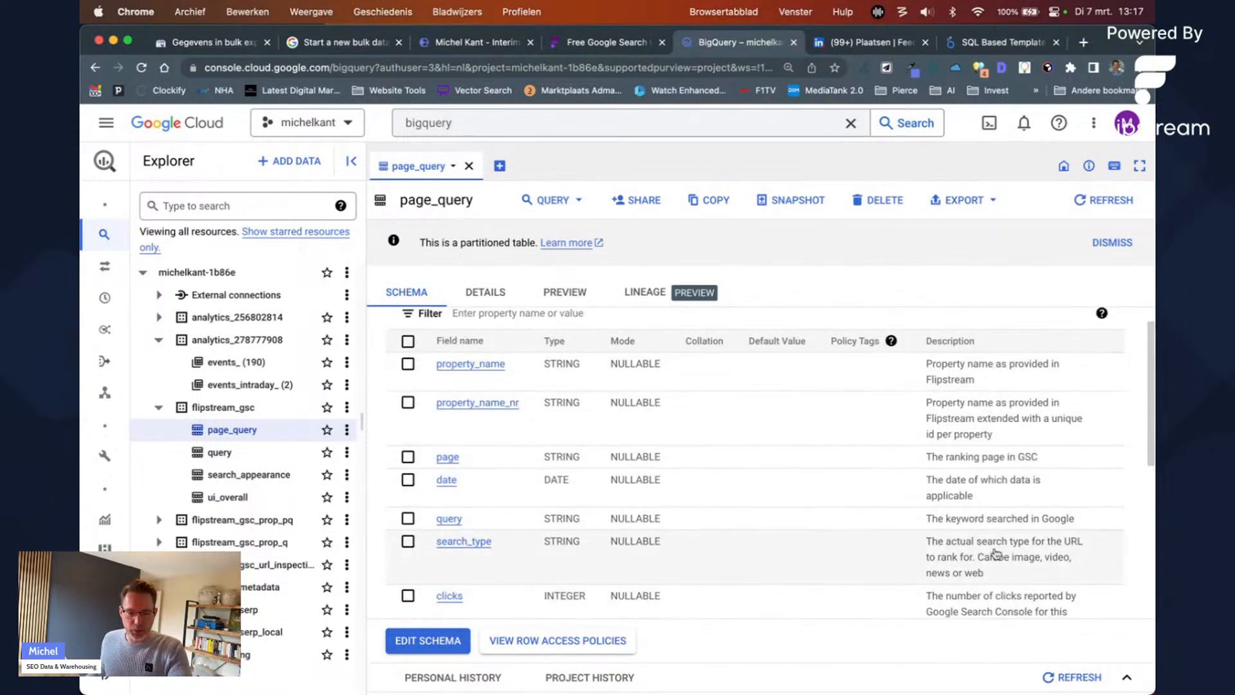
scroll(687, 500, down, 2)
scroll(708, 489, down, 5)
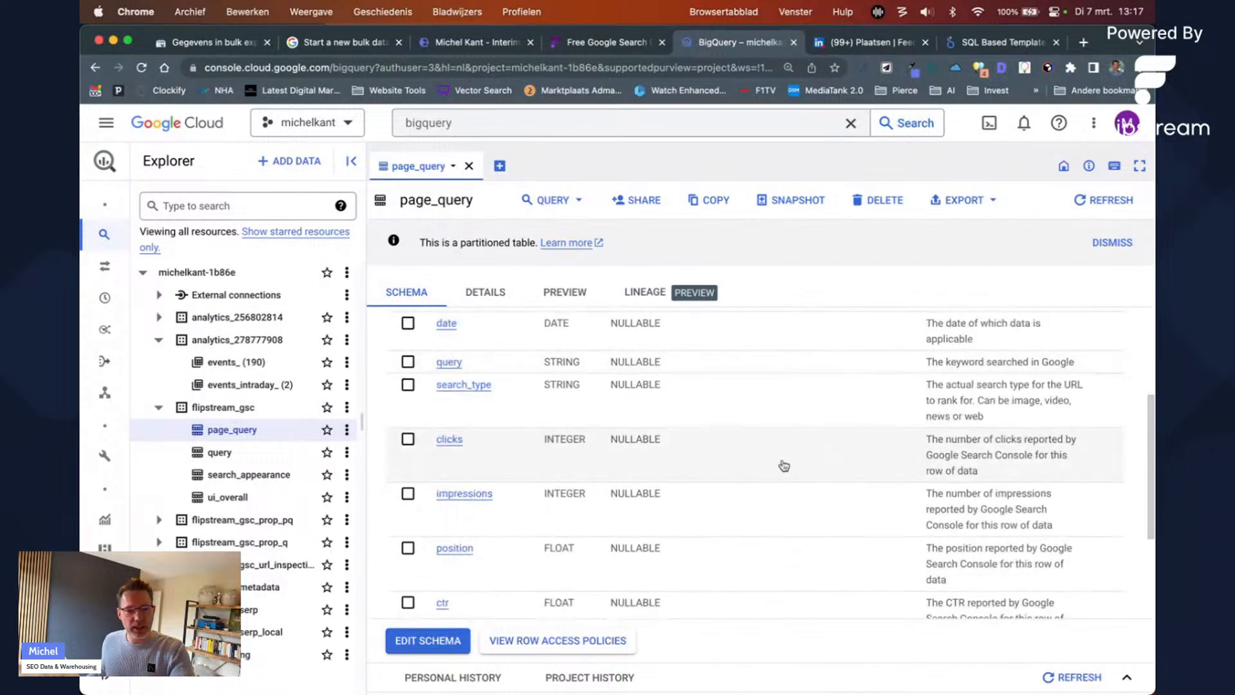
scroll(708, 502, up, 6)
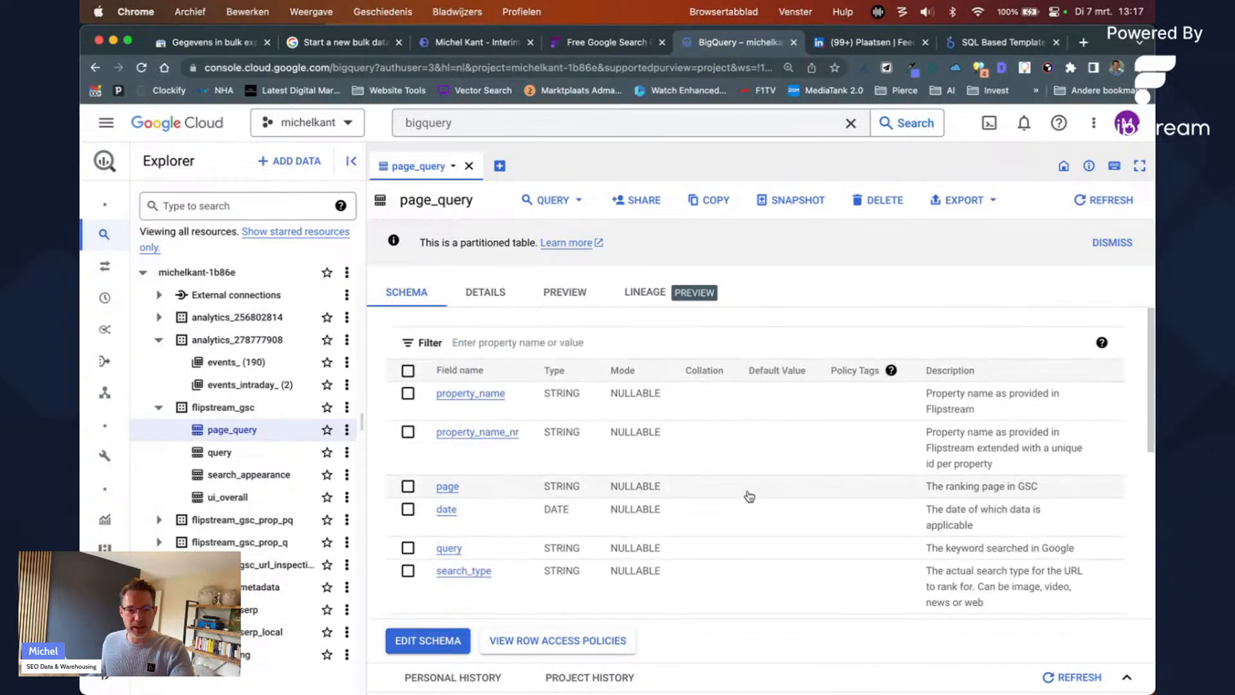
scroll(611, 525, down, 2)
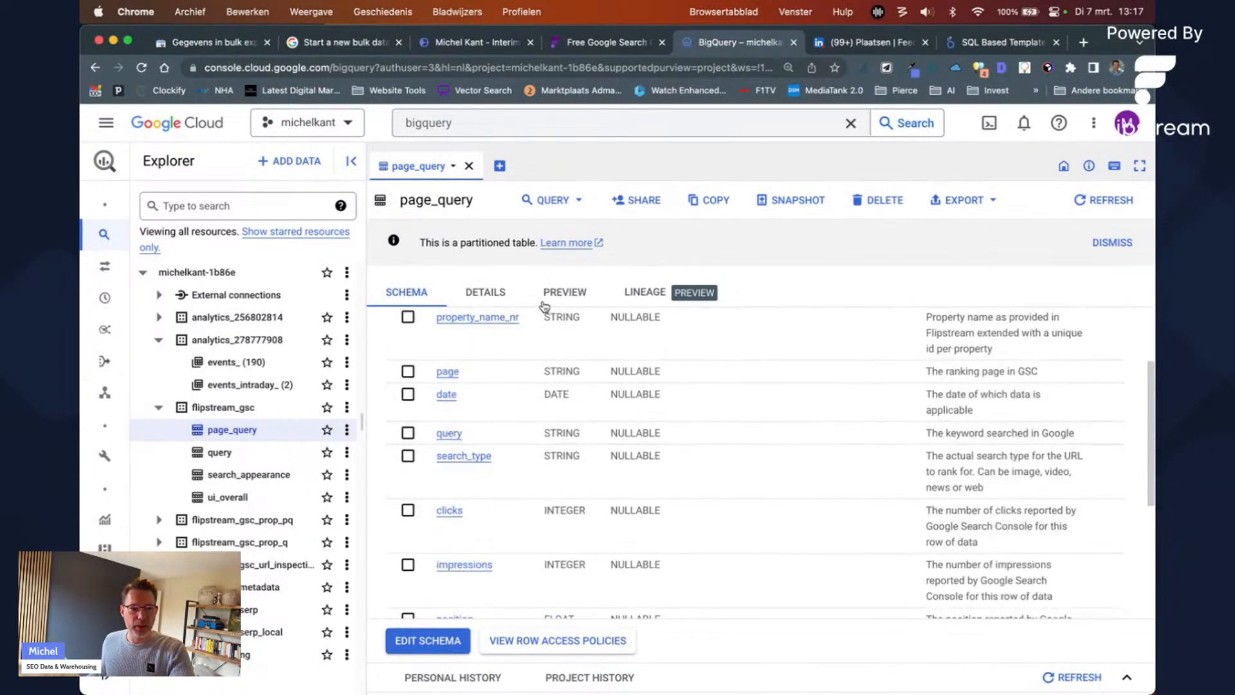
Step: Show page_query's details: EU location, created Mar 14, 2022, DAY partitioning on date
click(481, 295)
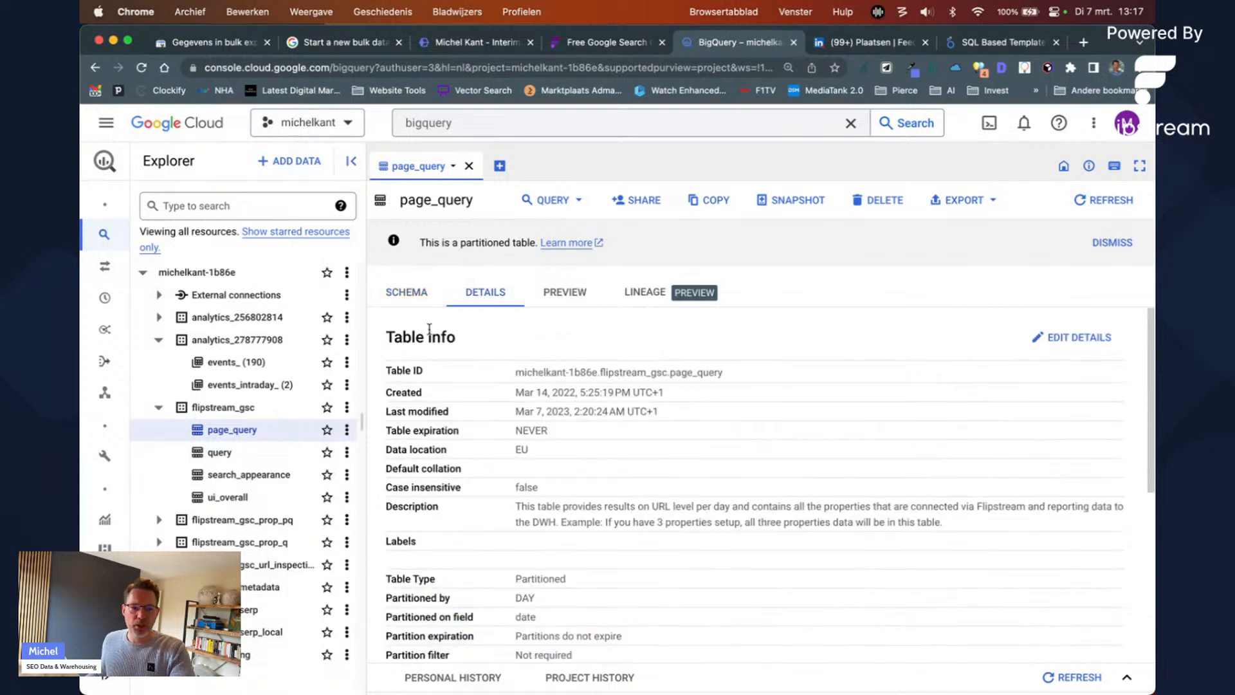
scroll(508, 379, down, 3)
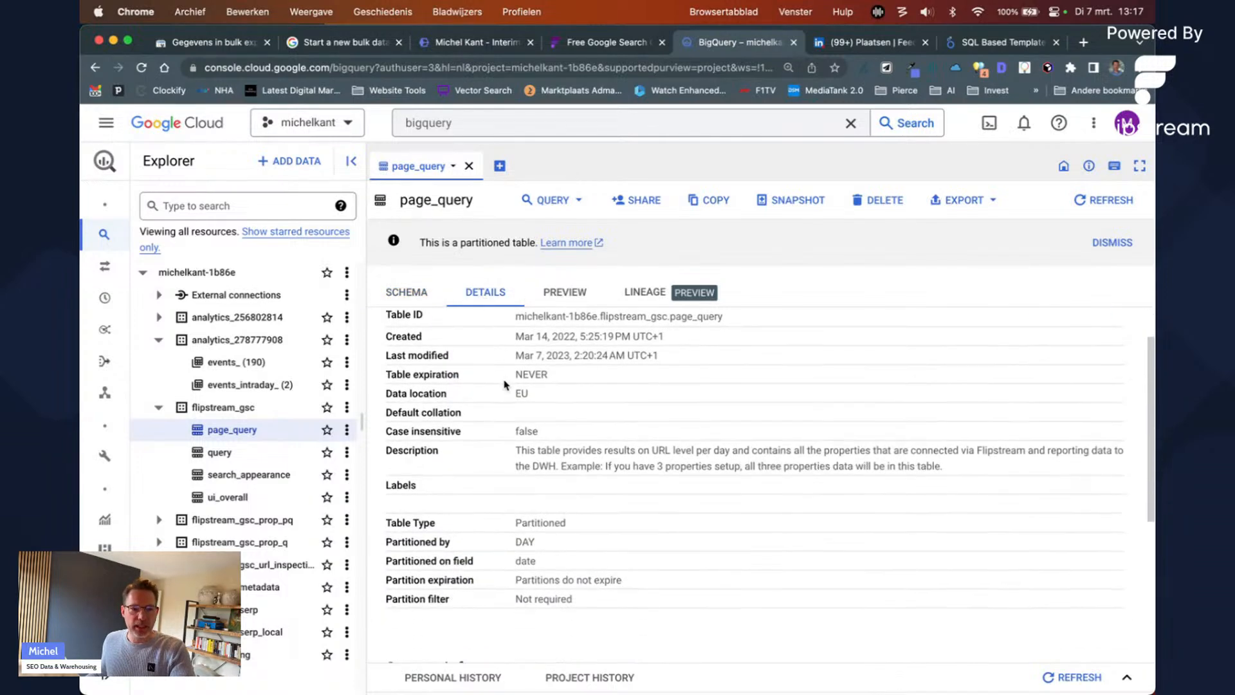
scroll(511, 377, up, 3)
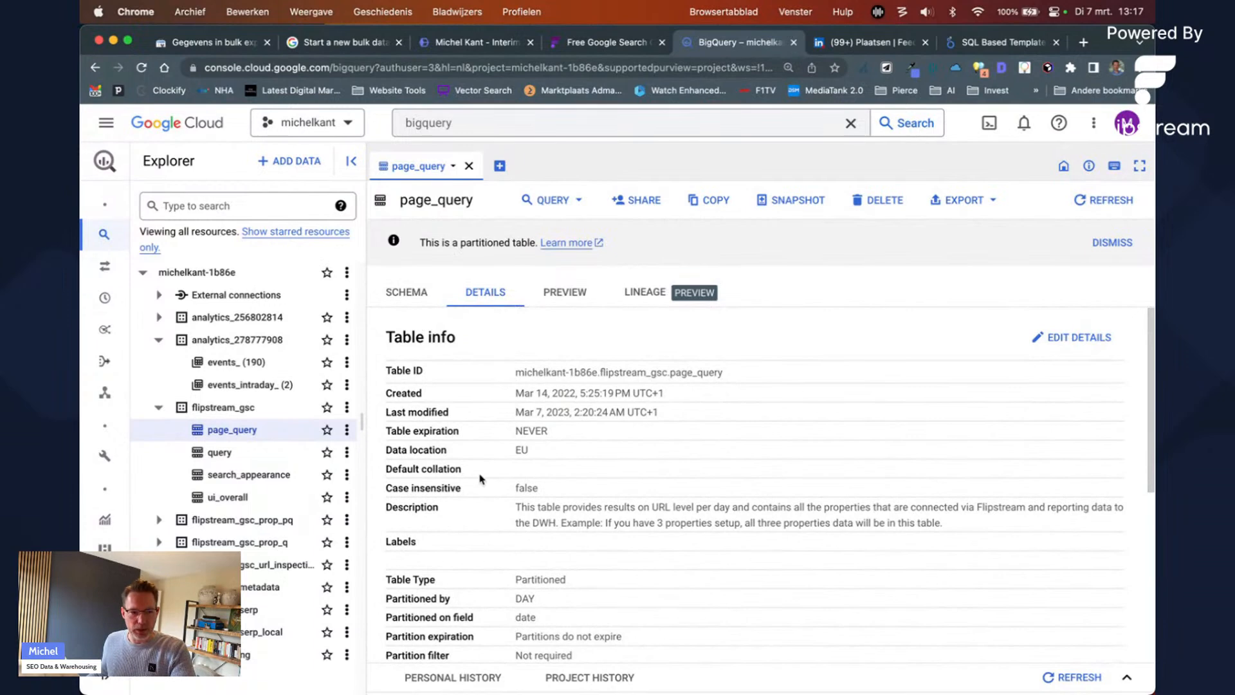
scroll(480, 479, down, 2)
drag(528, 514, 565, 509)
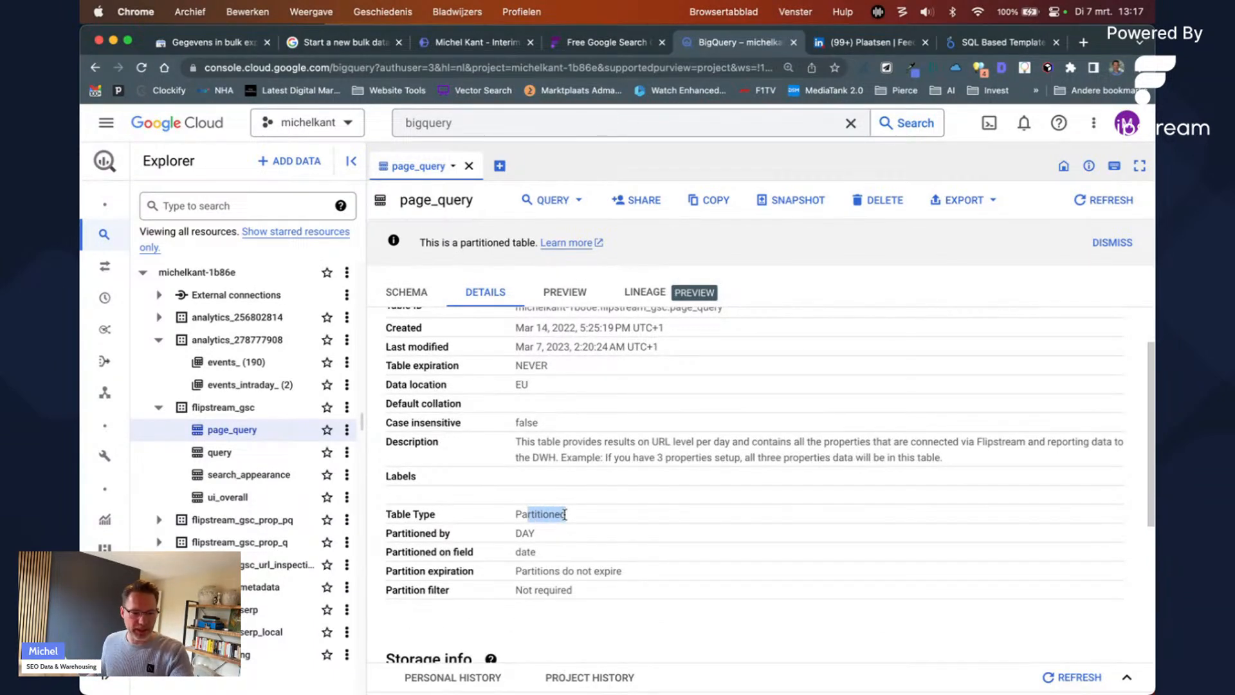
scroll(576, 518, down, 4)
drag(567, 486, 516, 548)
scroll(572, 554, down, 1)
scroll(563, 595, down, 1)
Step: Highlight the long-term logical bytes and total logical bytes (8.02 GB) storage values
click(544, 527)
triple_click(544, 527)
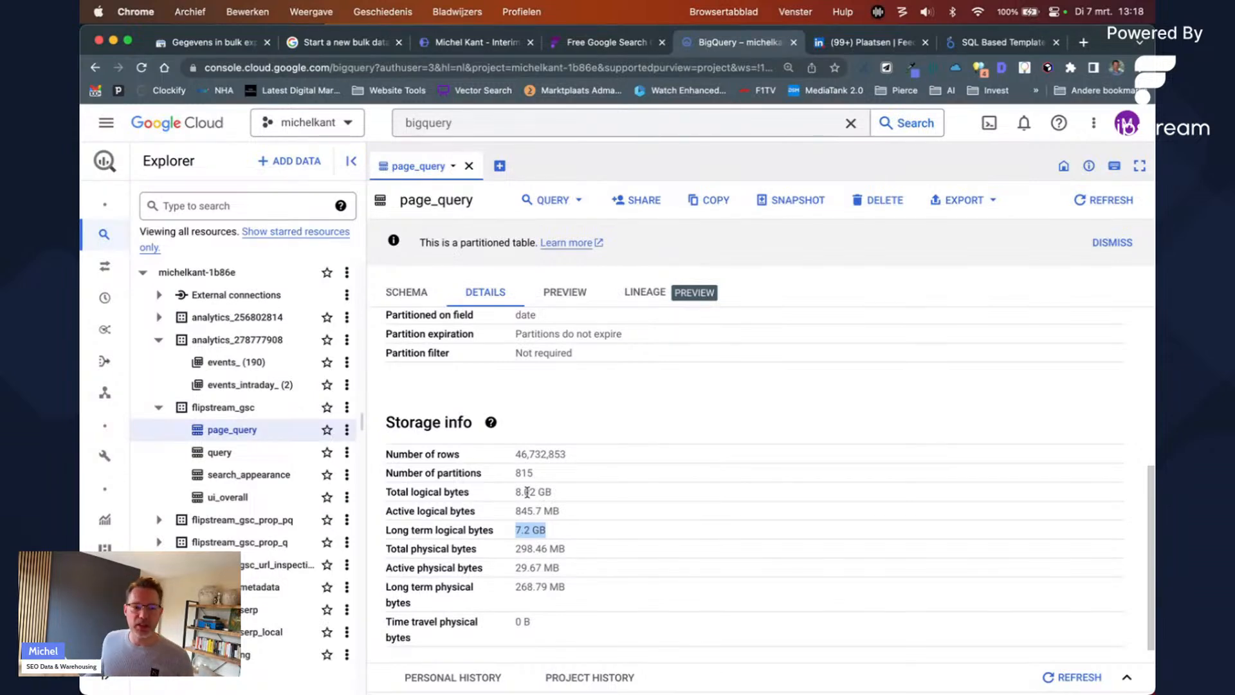
triple_click(559, 491)
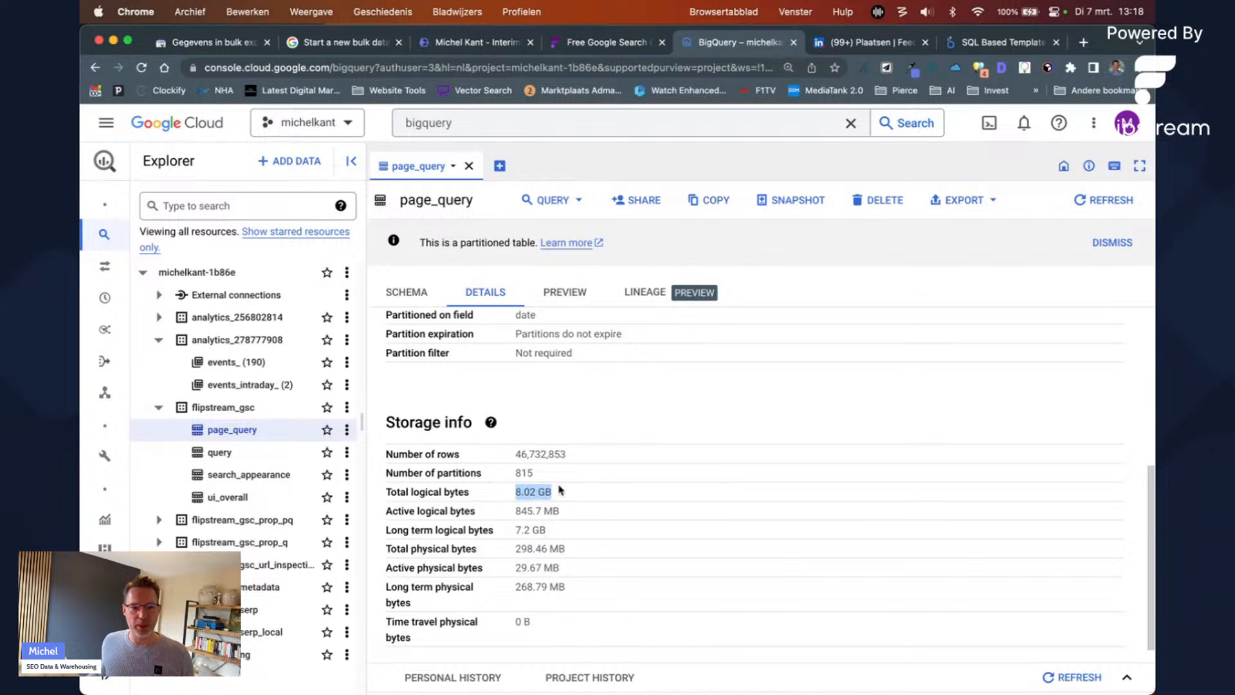
scroll(573, 388, up, 5)
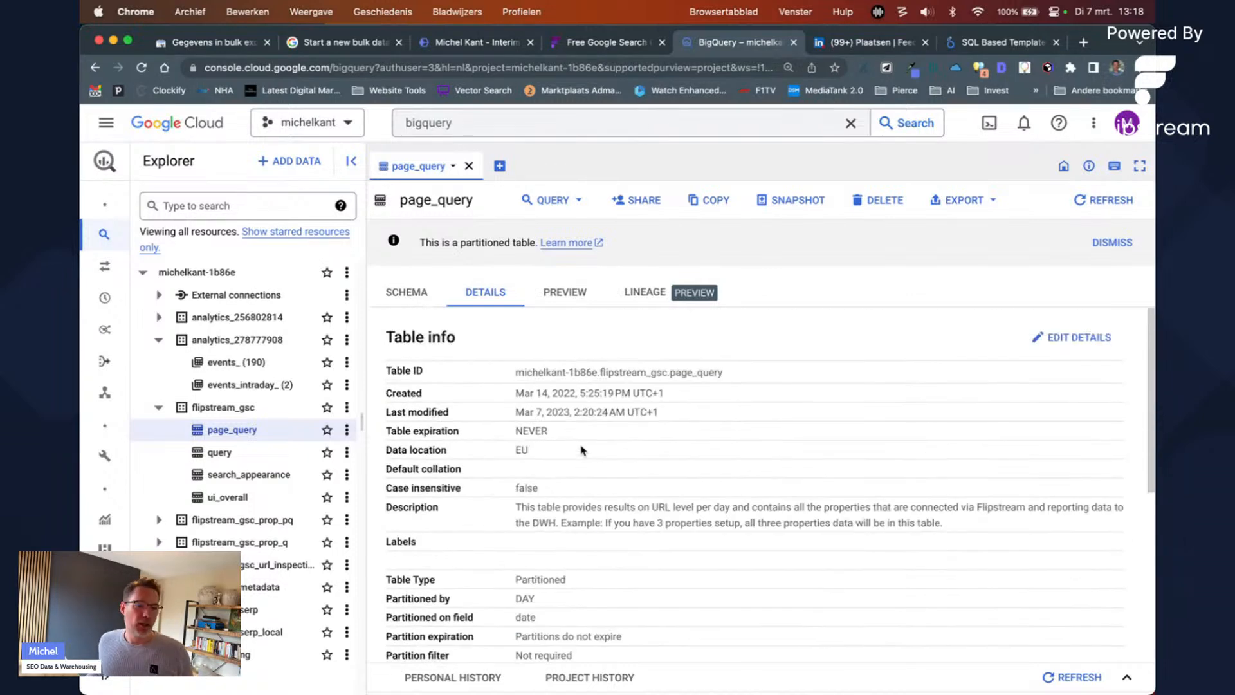
Step: Preview page_query, then open and preview michelkant_37511cb1bd in flipstream_gsc_prop_pq
click(566, 297)
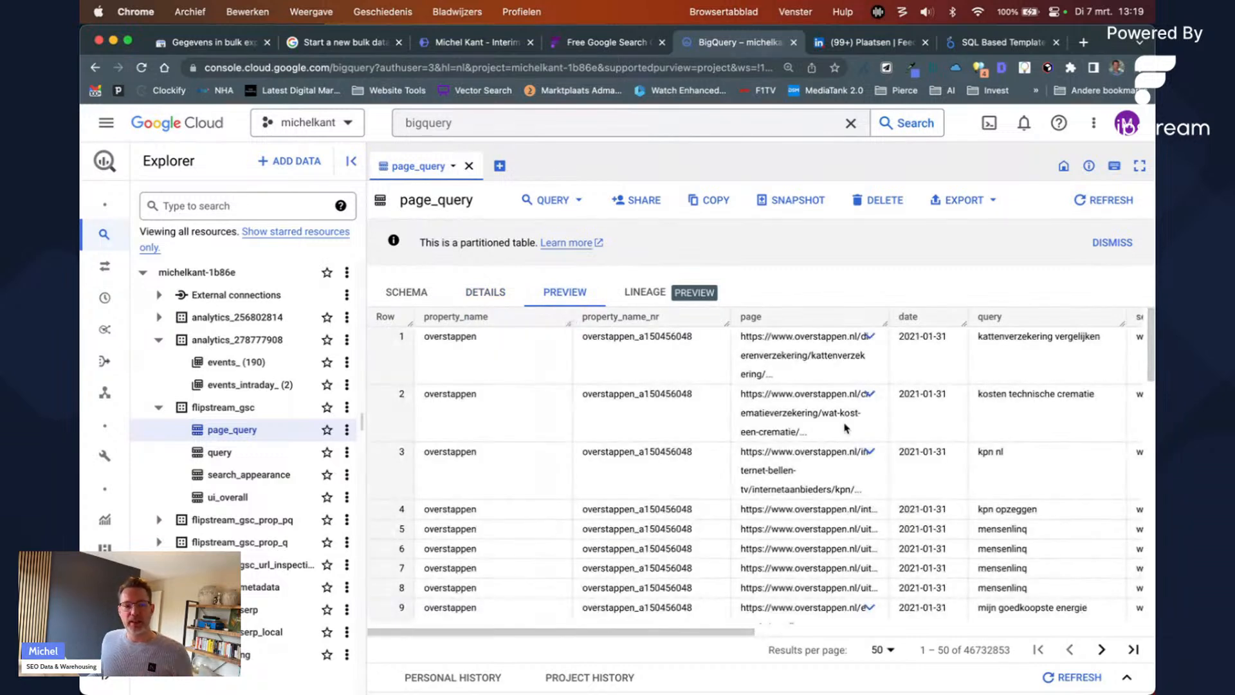
scroll(730, 441, right, 10)
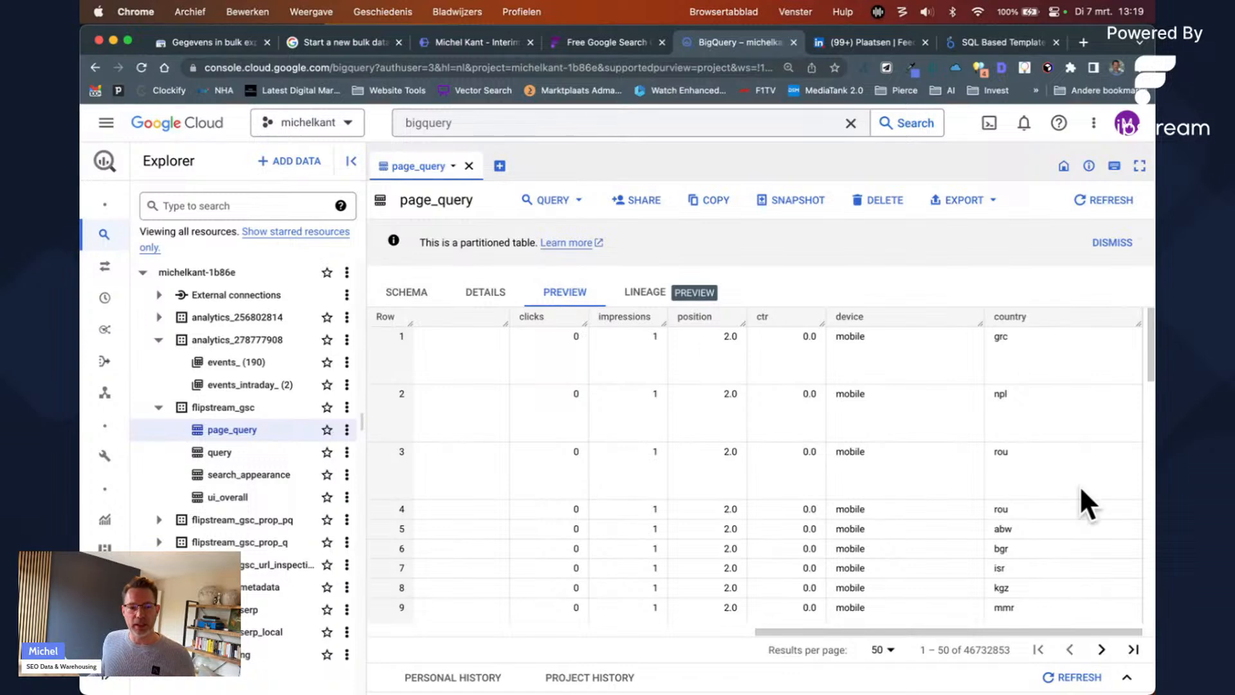
click(162, 521)
click(273, 586)
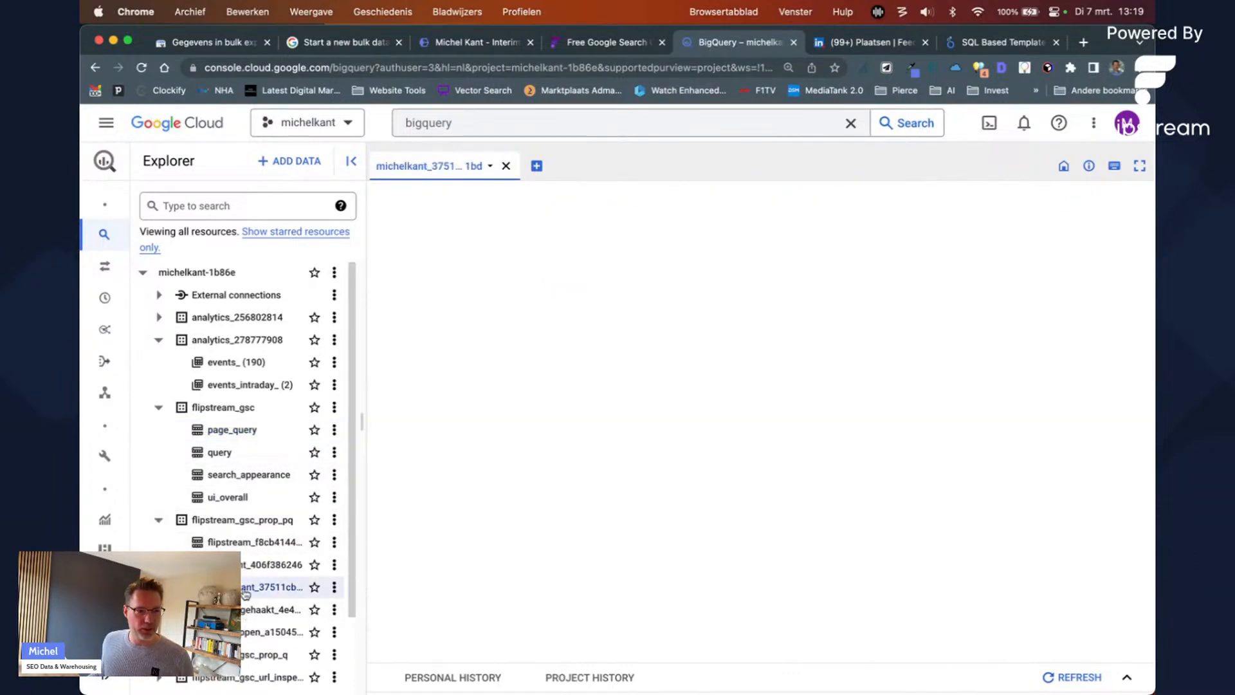
click(561, 291)
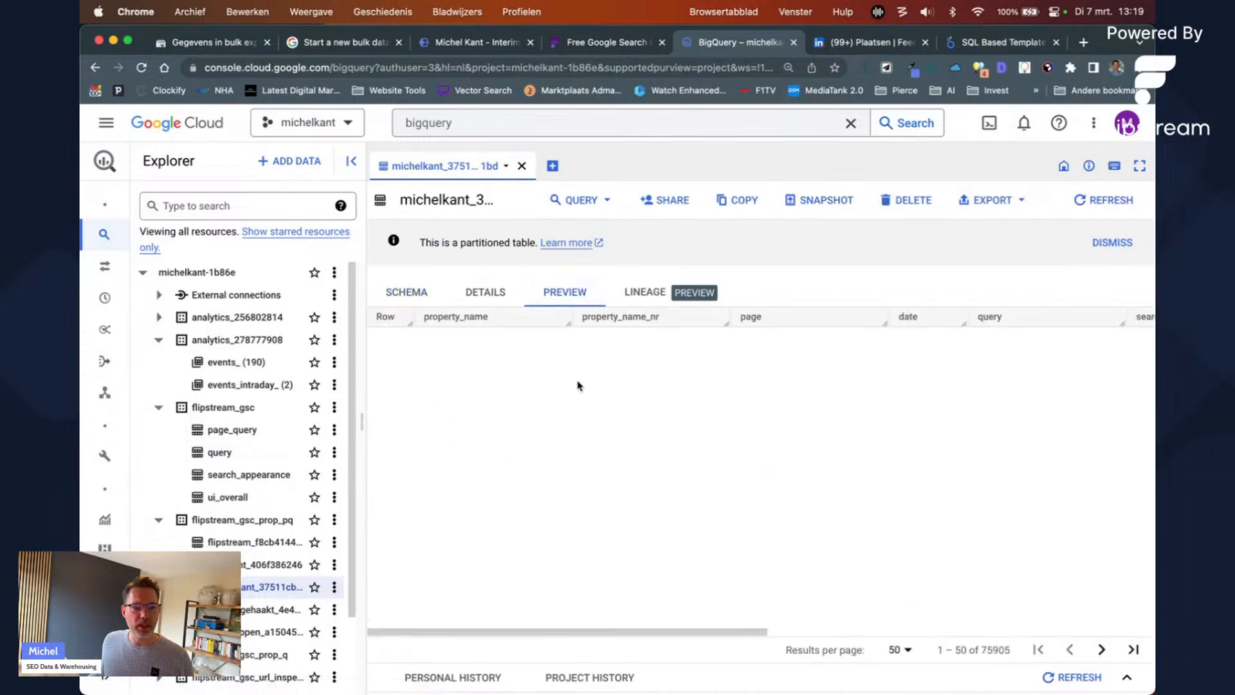
Step: Highlight property_name_nr values and rows 4–5, scroll across the columns, and toggle query options
drag(638, 429, 701, 440)
drag(655, 507, 711, 520)
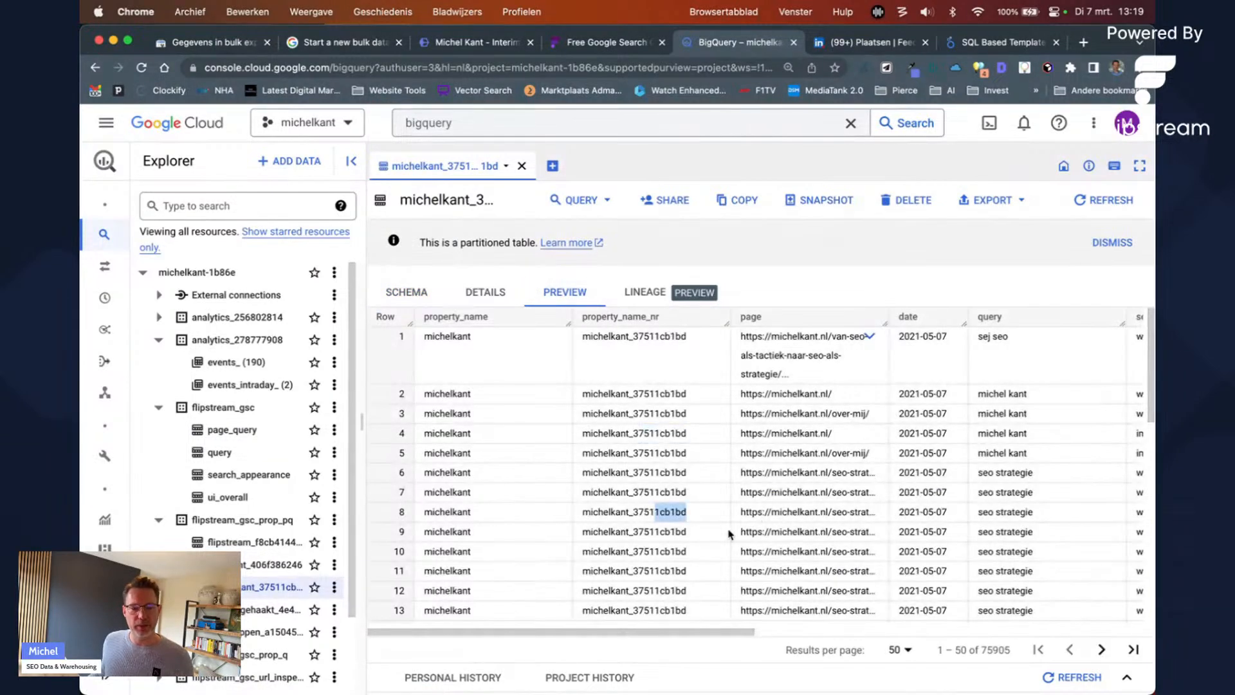
drag(740, 429, 851, 454)
scroll(829, 427, right, 4)
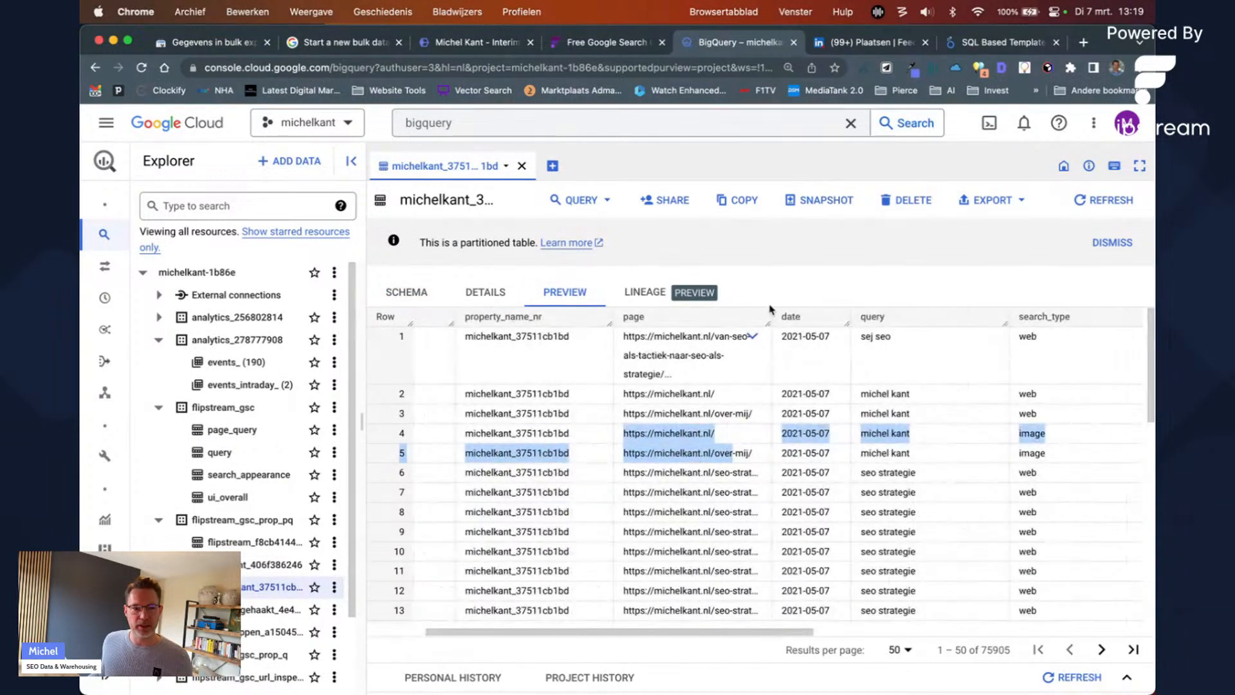
scroll(811, 467, right, 5)
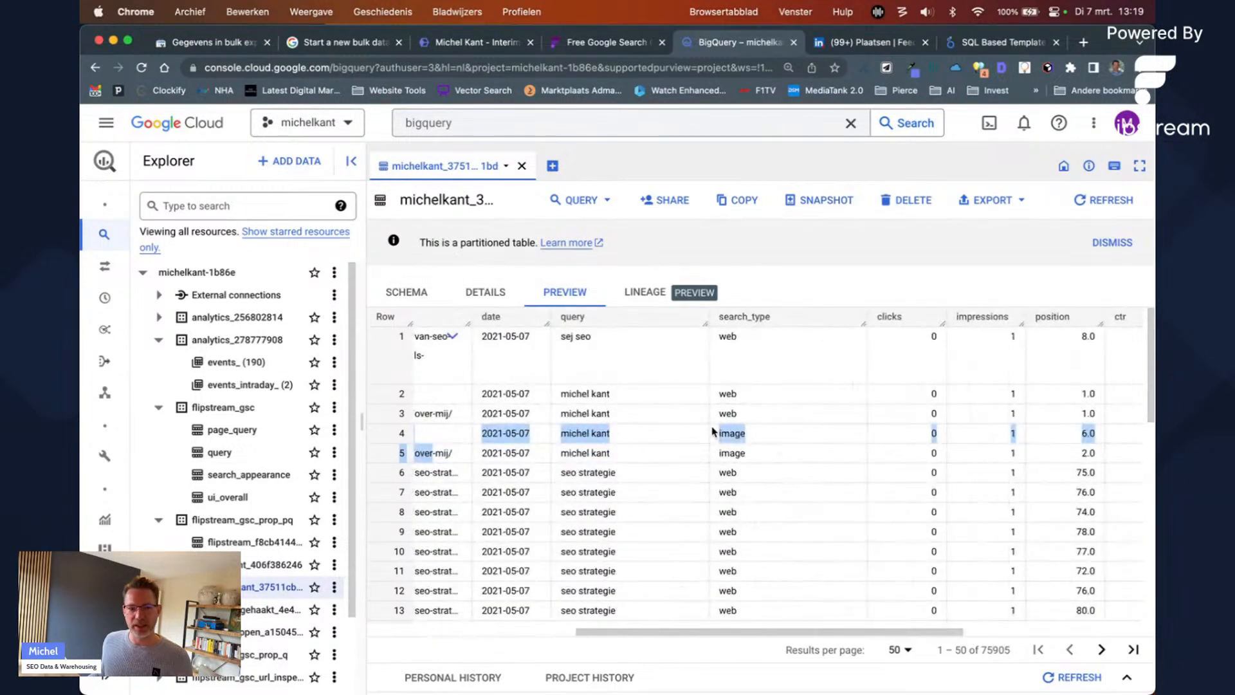
scroll(713, 431, right, 3)
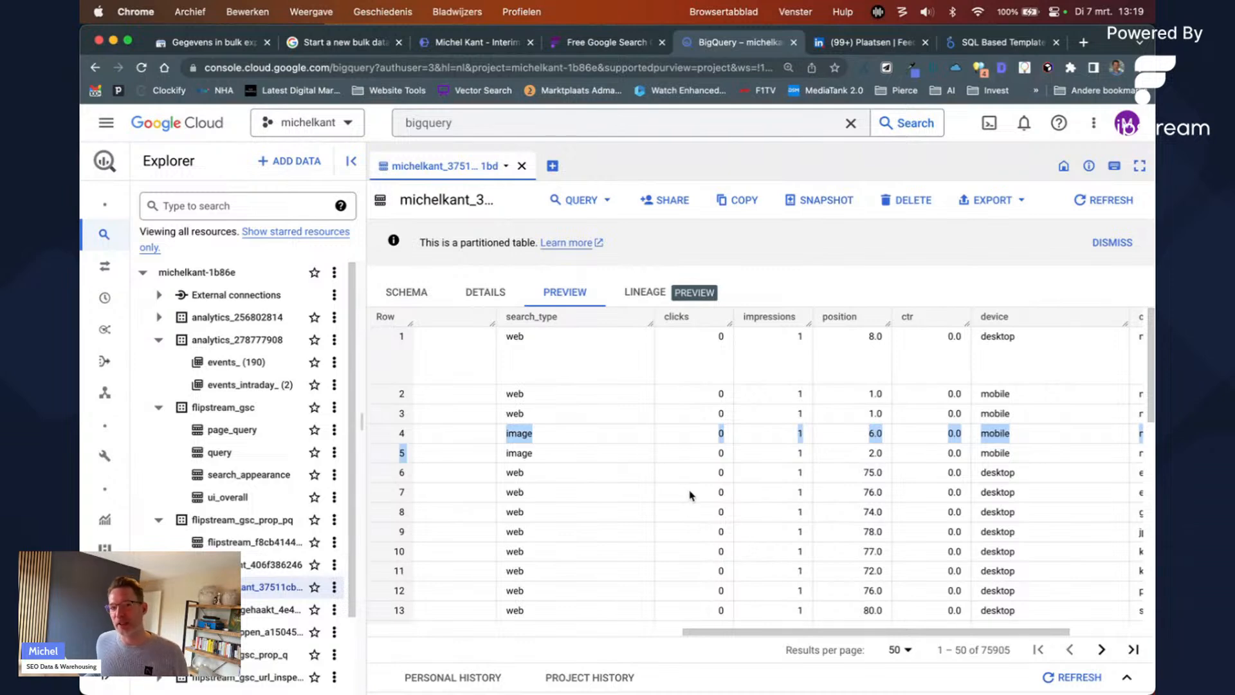
click(577, 201)
click(633, 395)
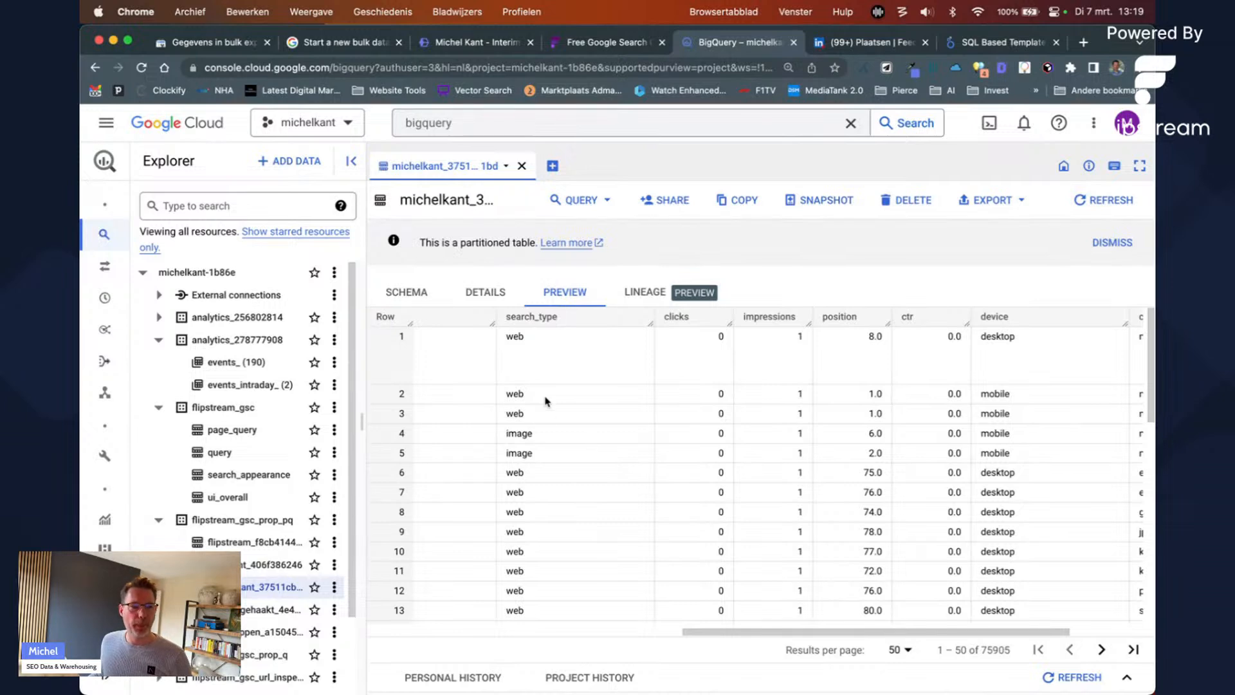
Step: Mark the help article's Enable BigQuery steps, then return to michelkant.nl's bulk export setup
click(209, 39)
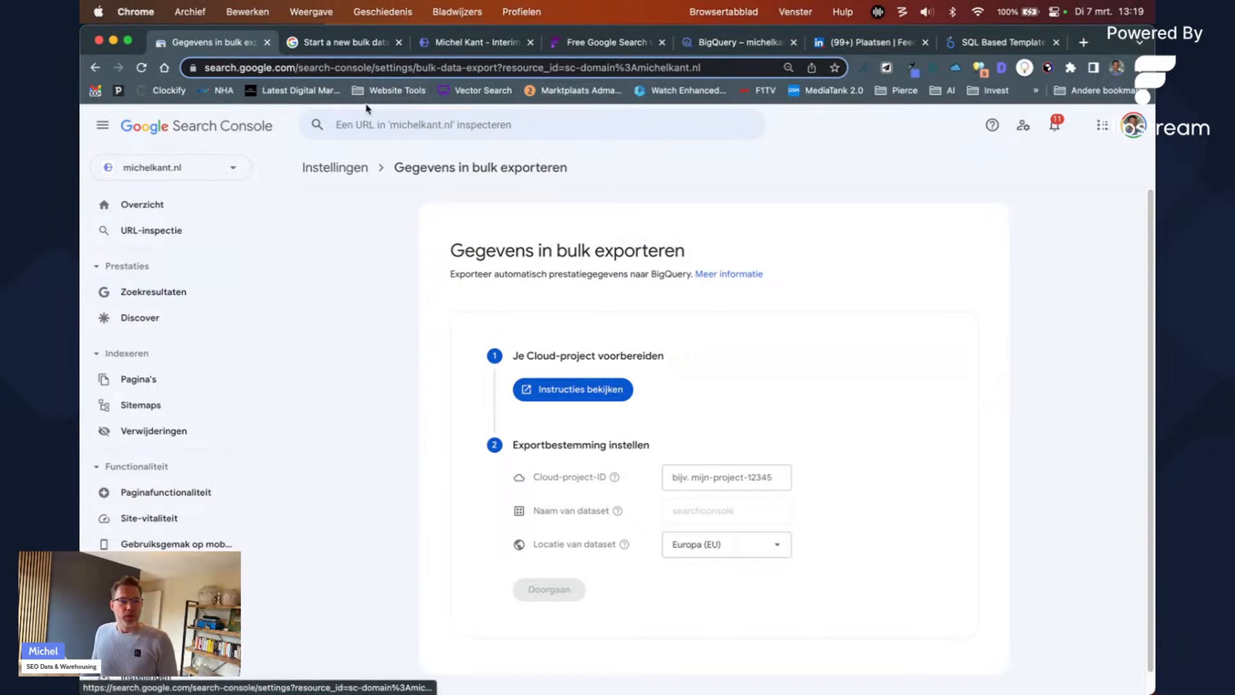
click(389, 44)
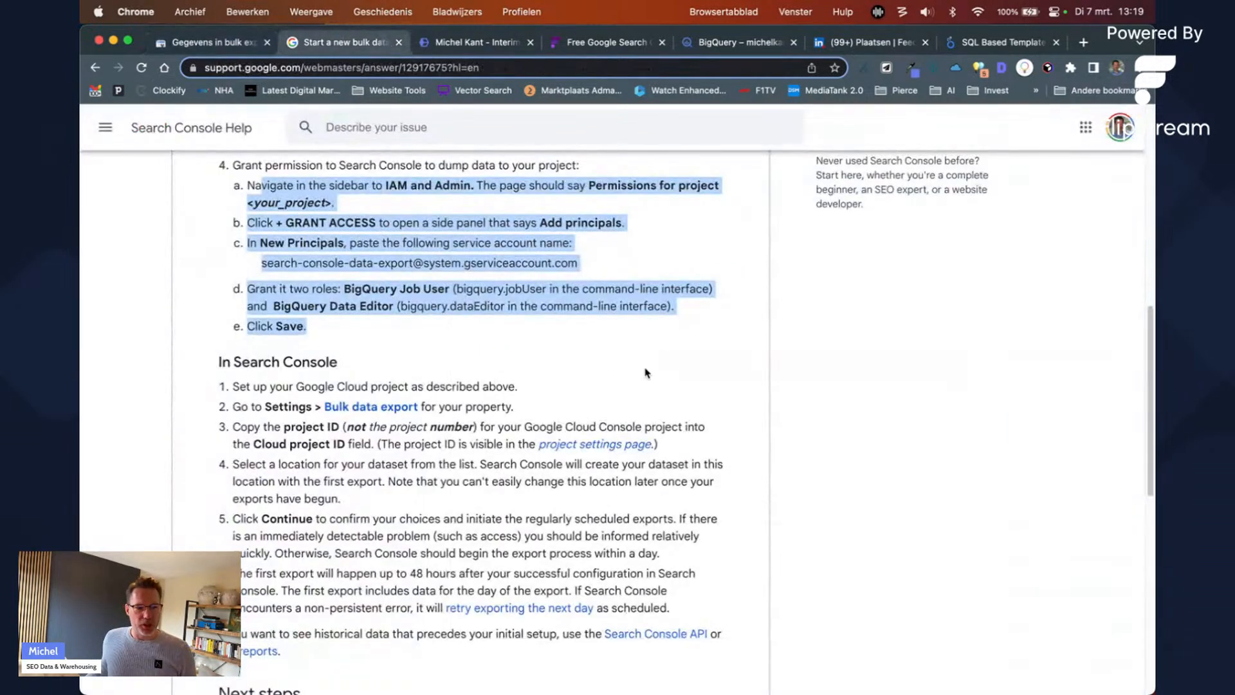
scroll(592, 382, up, 5)
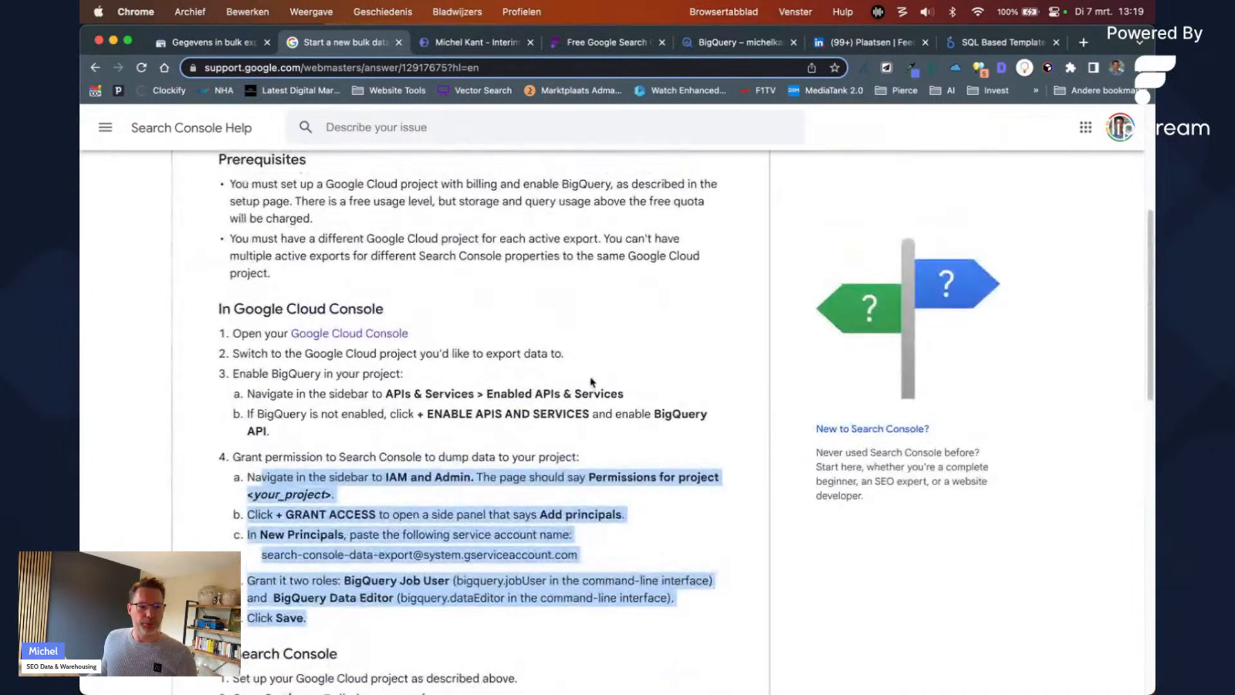
drag(271, 373, 445, 430)
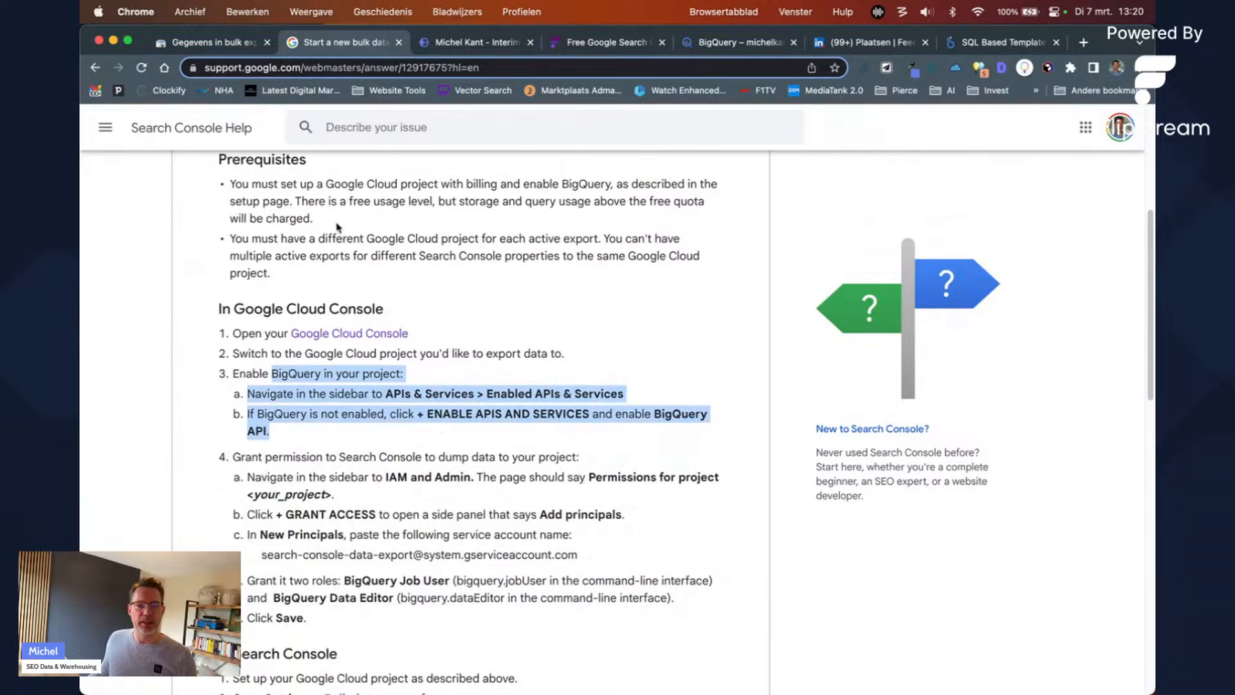
click(216, 45)
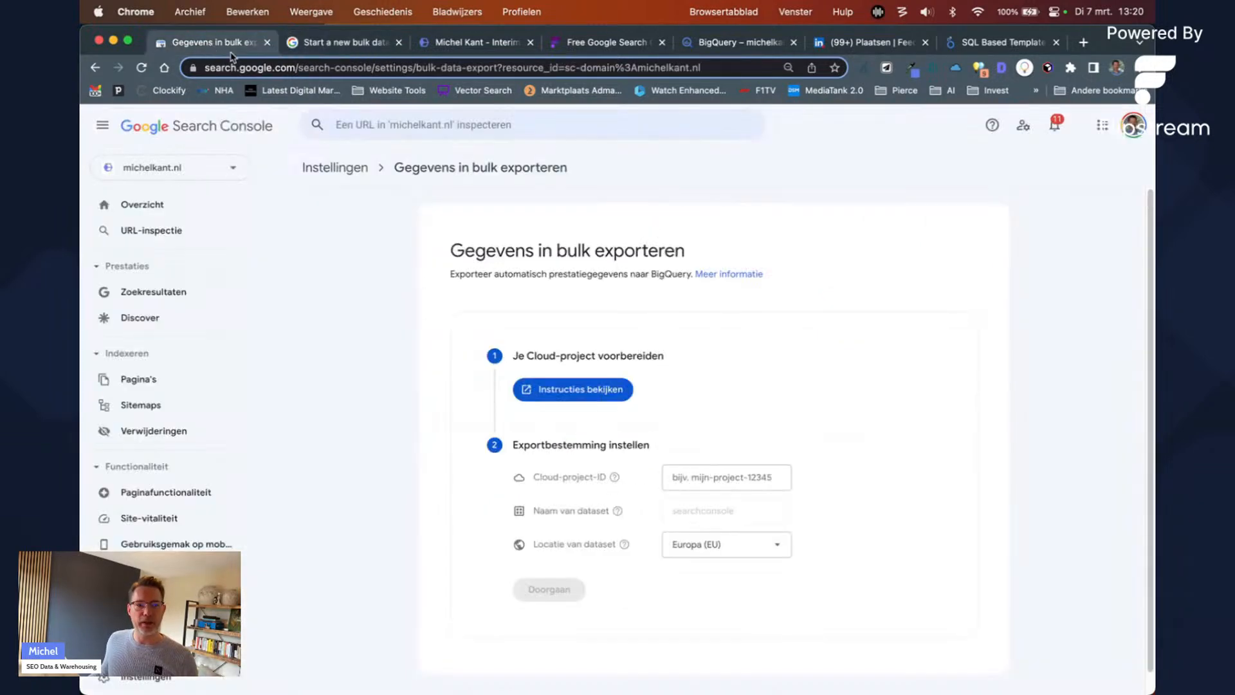
Step: Search 'bigquery api' from the BigQuery tab and open the BigQuery API product page
click(761, 45)
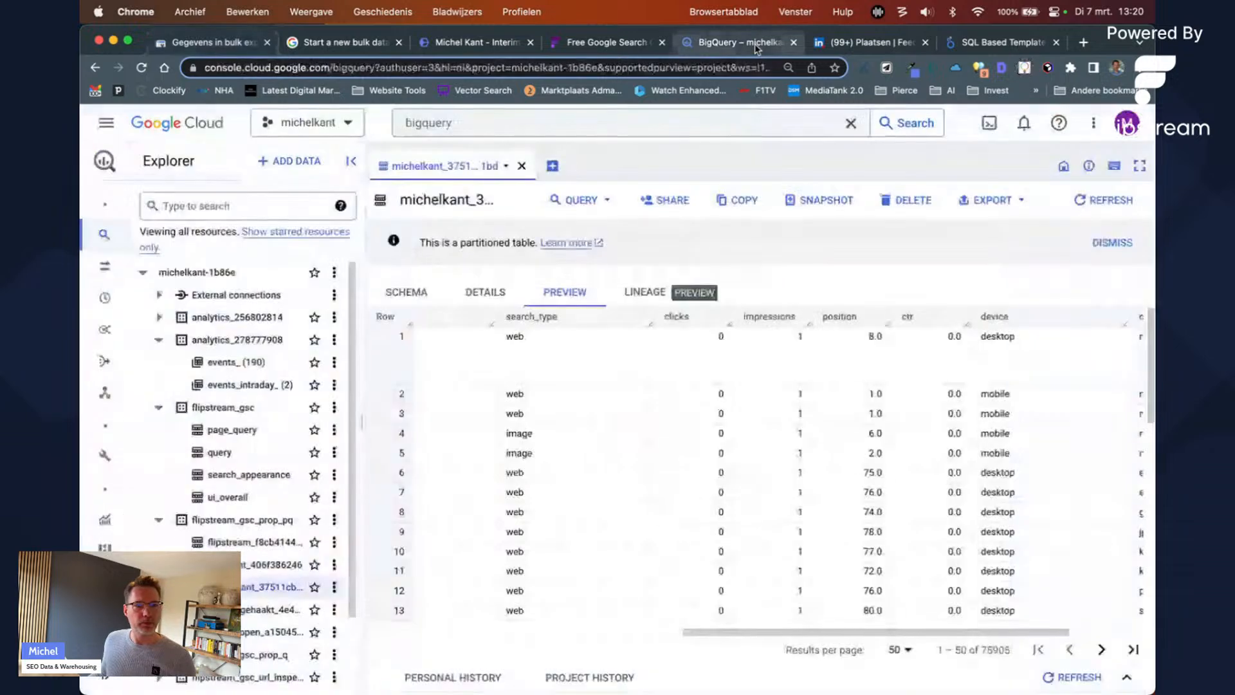
click(443, 129)
double_click(441, 126)
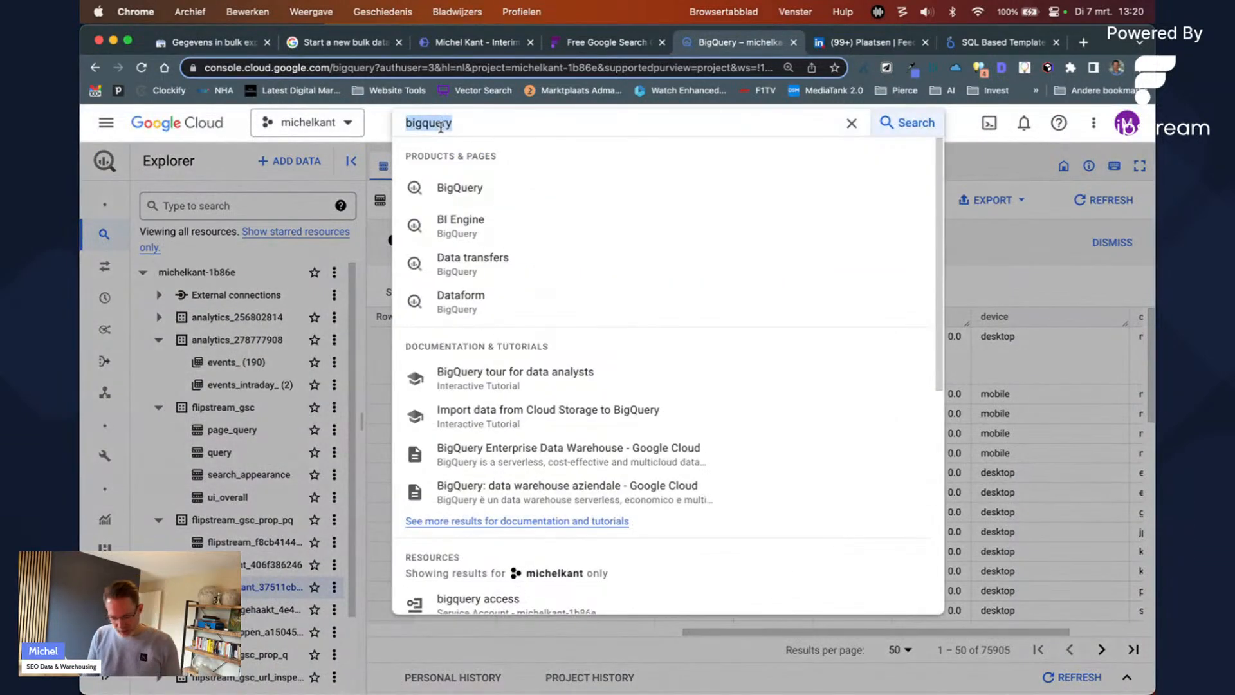
text(bigquery api)
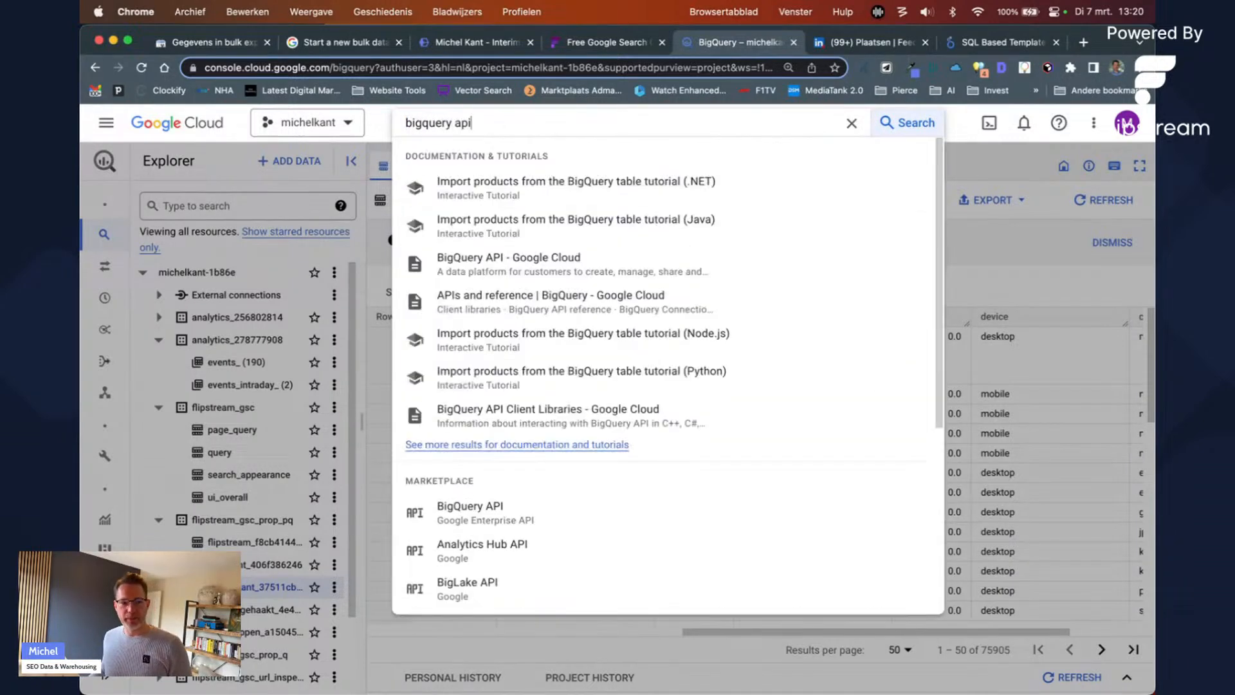
click(484, 509)
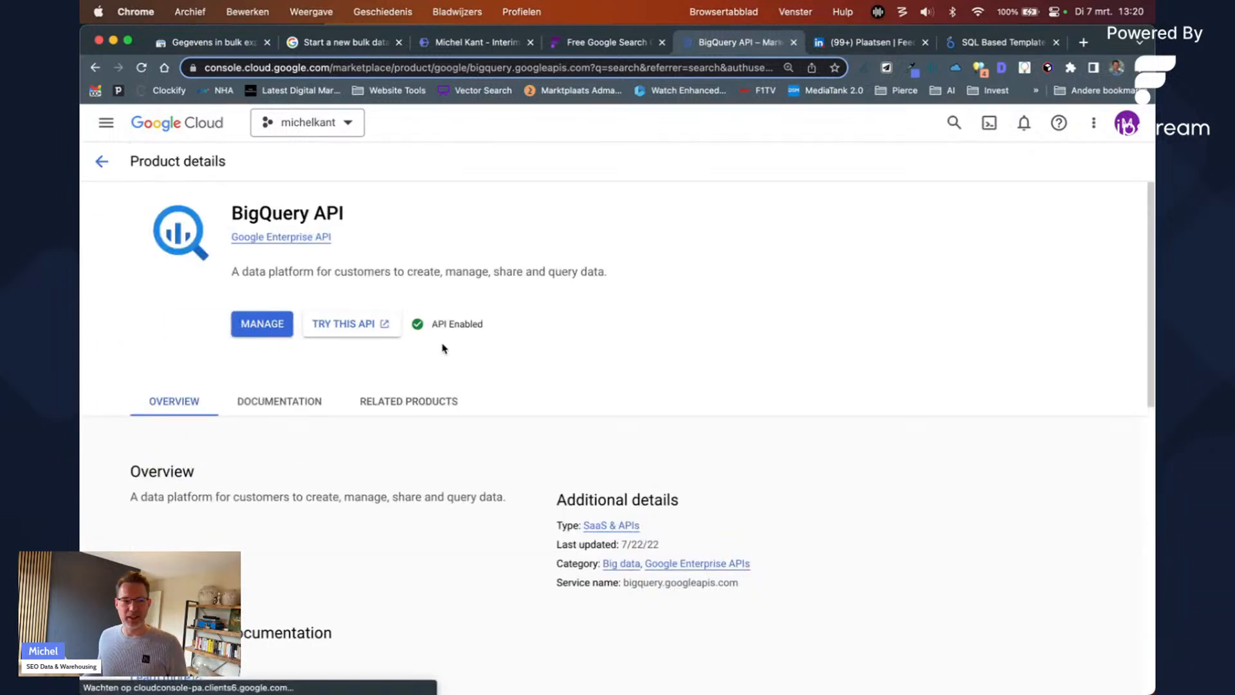
Step: Go to the APIs & Services dashboard through the navigation menu
click(107, 122)
mouse_move(160, 335)
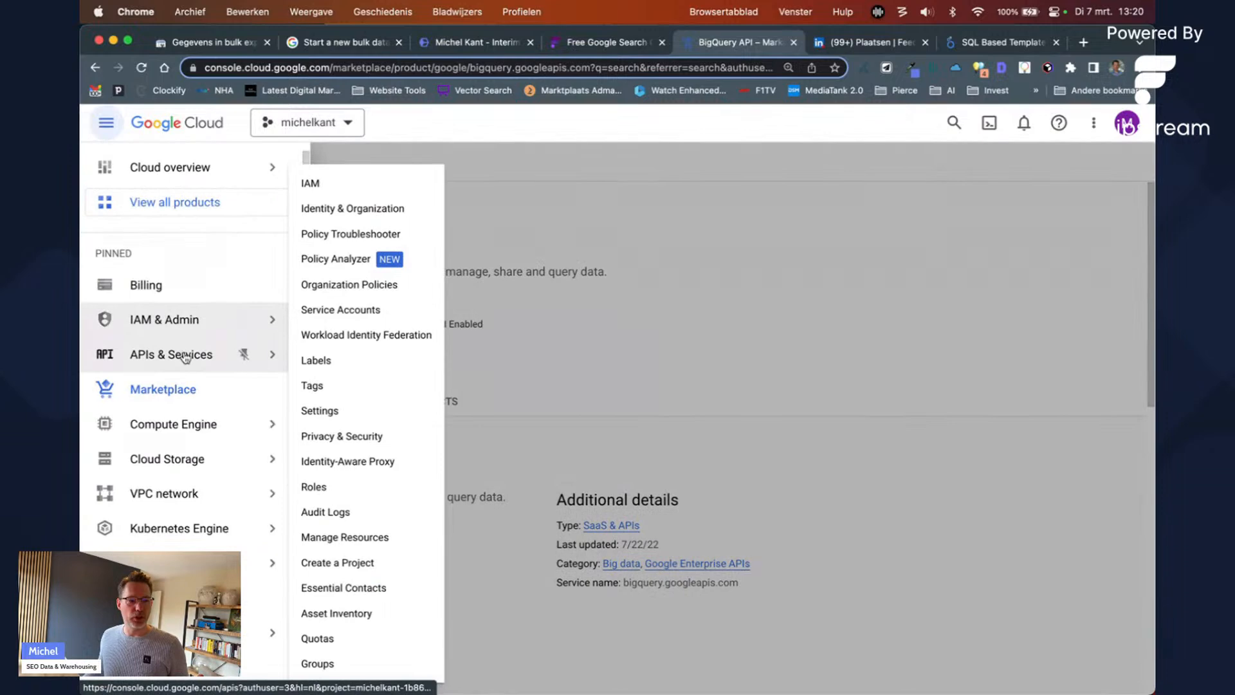
mouse_move(188, 358)
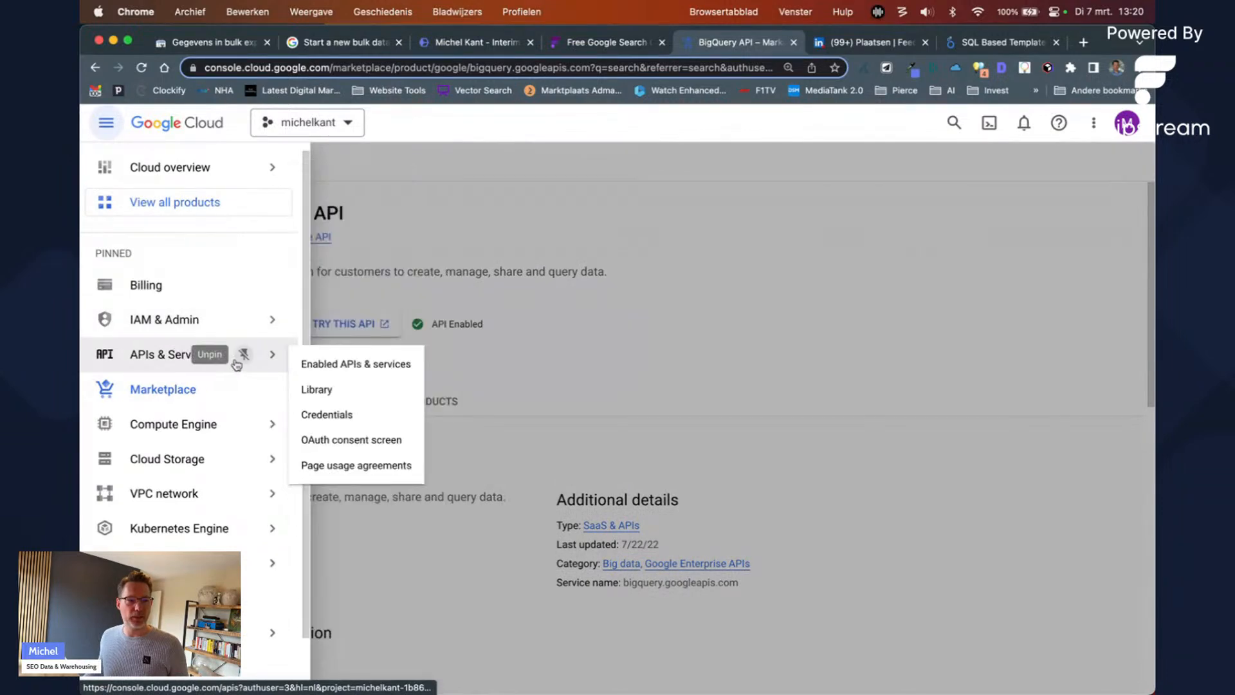
click(323, 365)
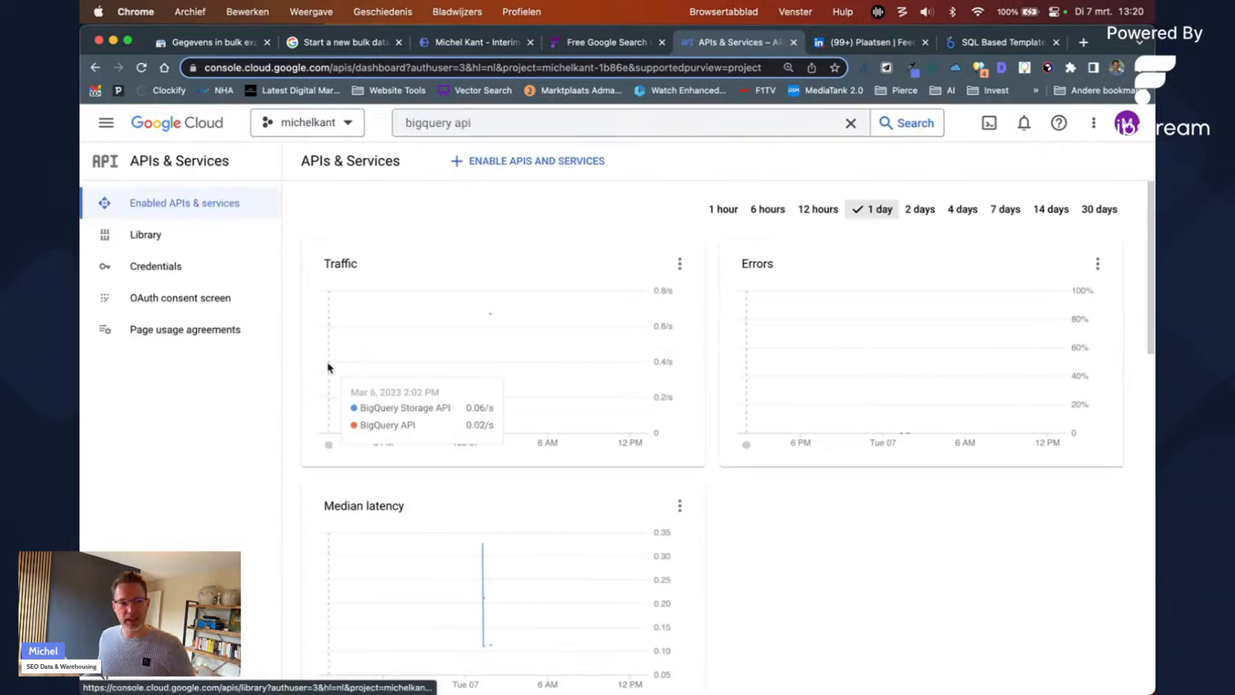
Step: Open the BigQuery API service details from the enabled APIs list
scroll(386, 399, down, 5)
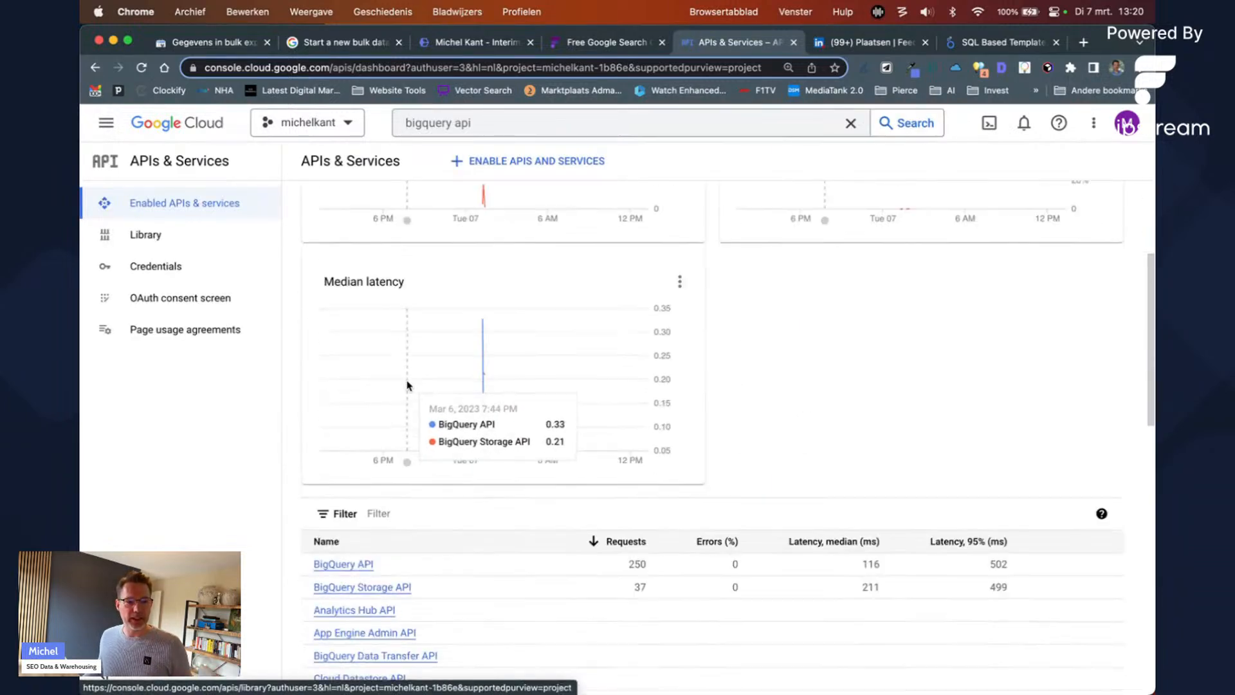
scroll(387, 566, down, 5)
scroll(386, 563, up, 2)
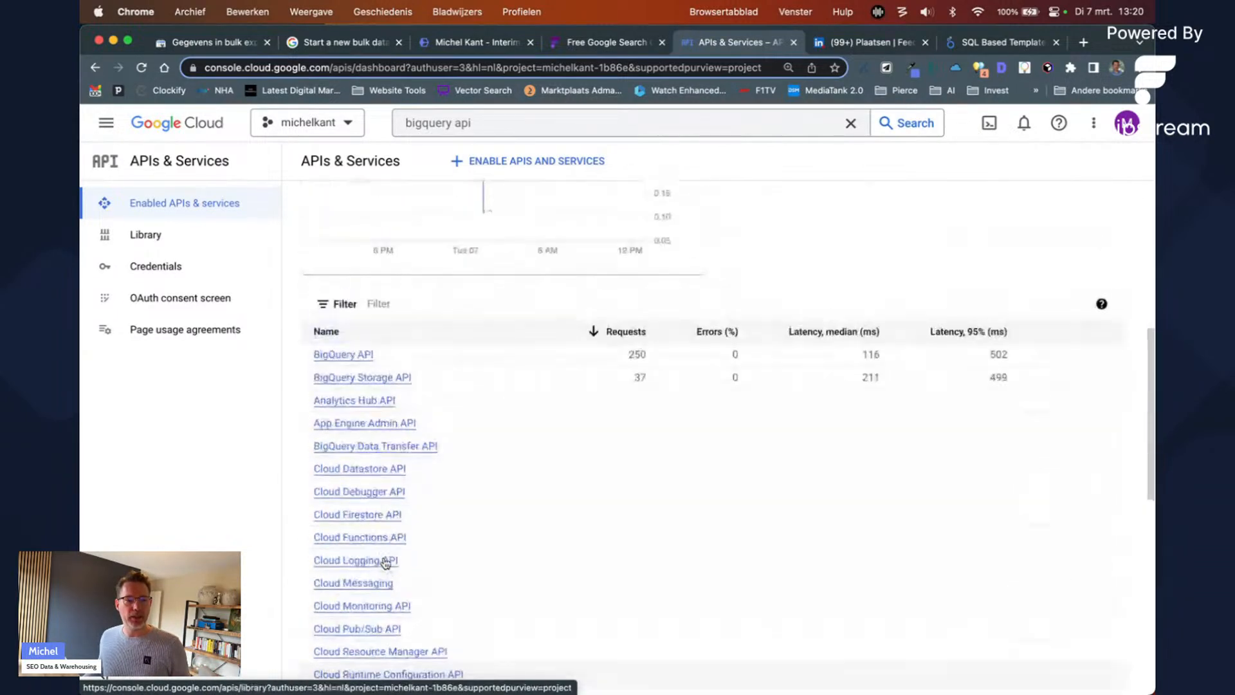
click(356, 358)
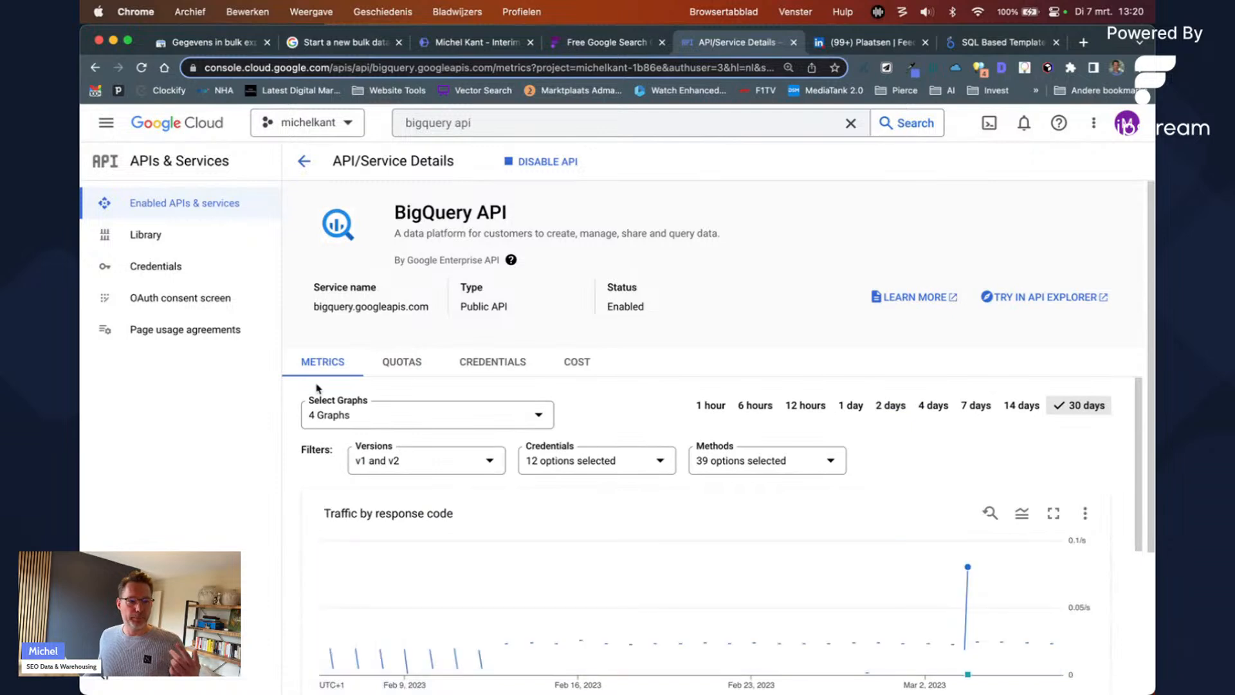
scroll(520, 362, down, 3)
scroll(520, 362, up, 3)
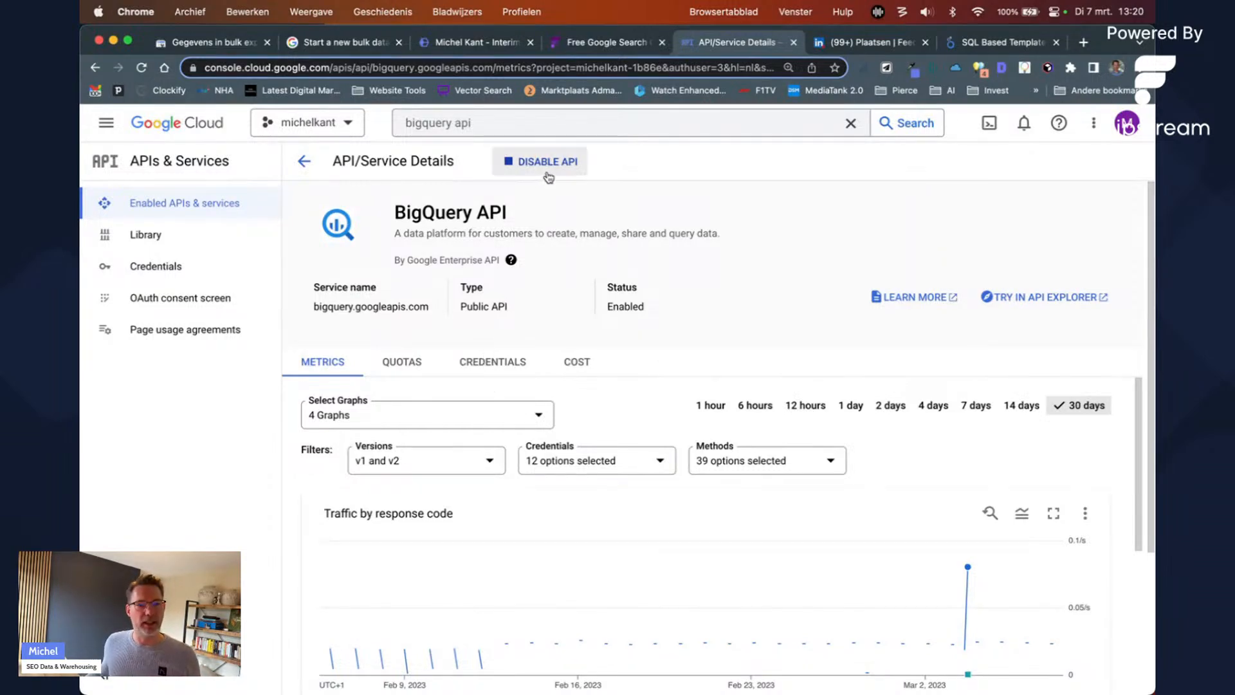
Step: Confirm BigQuery API is Enabled via its Manage page, then return to the Welcome page
click(593, 135)
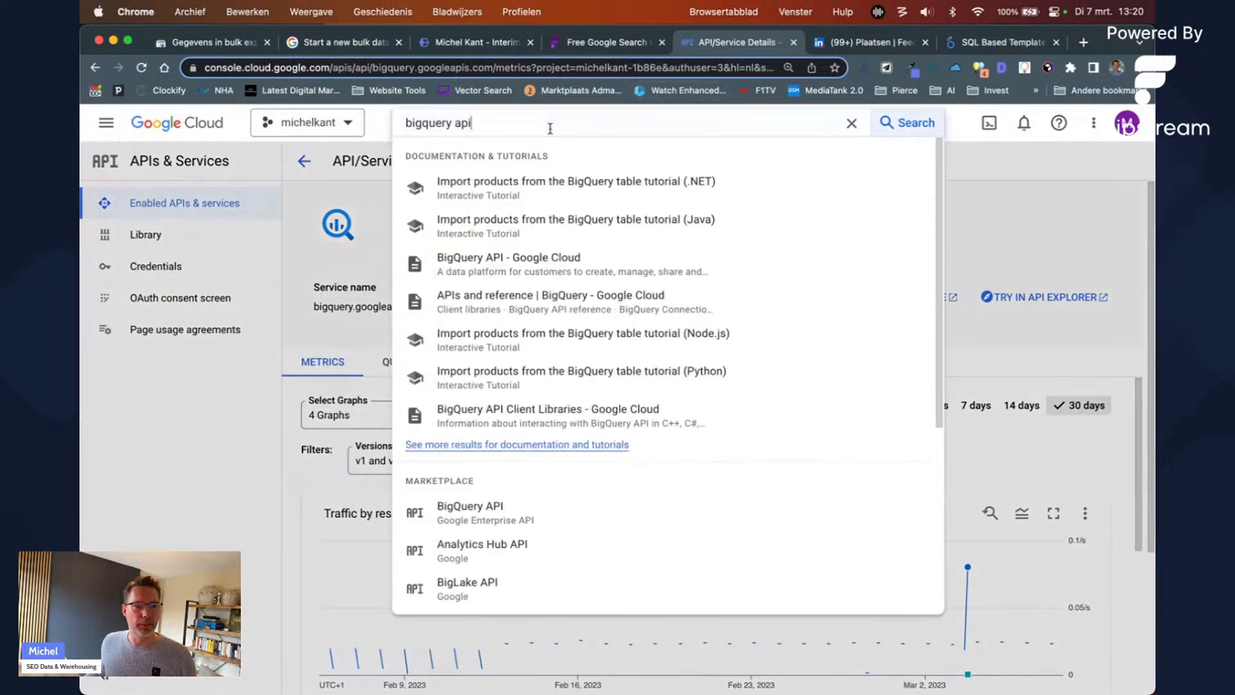
click(503, 518)
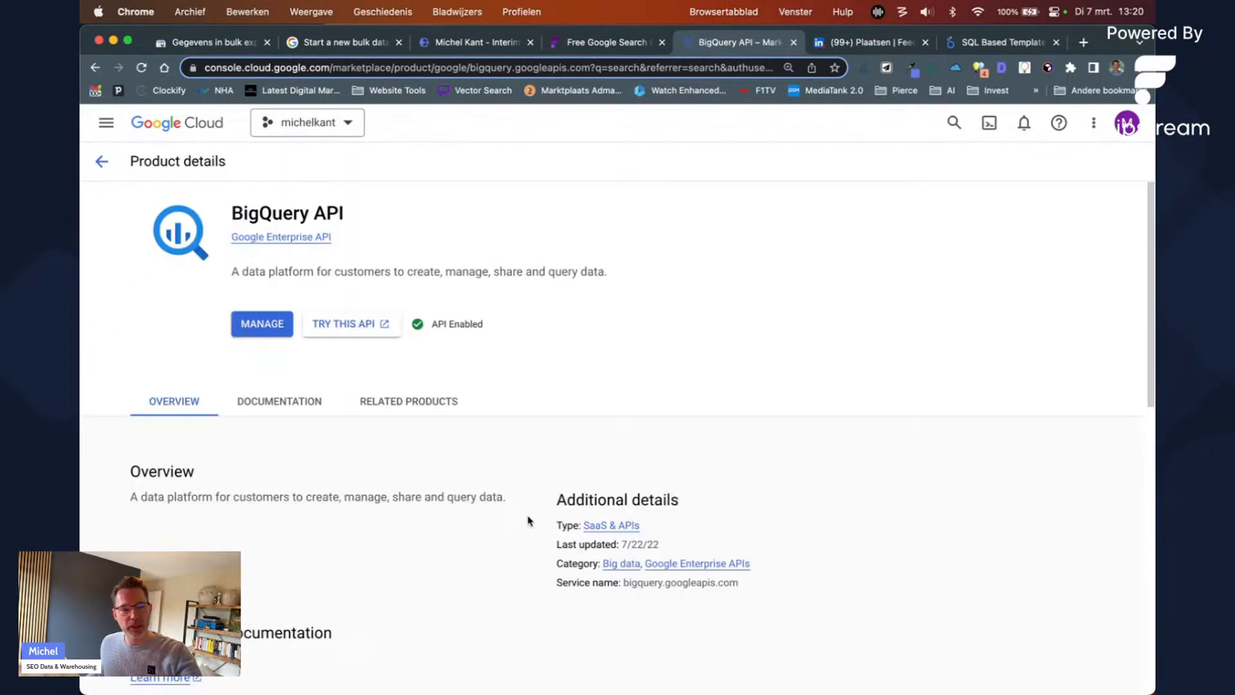
click(261, 325)
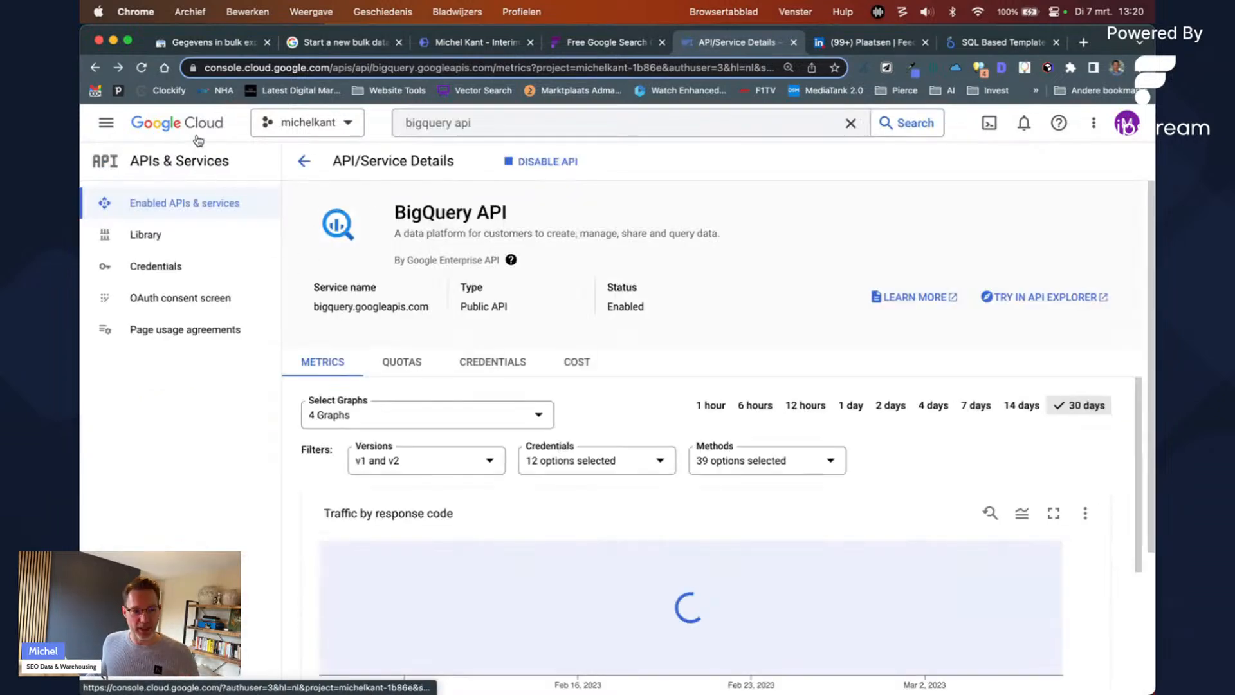
click(199, 140)
click(504, 129)
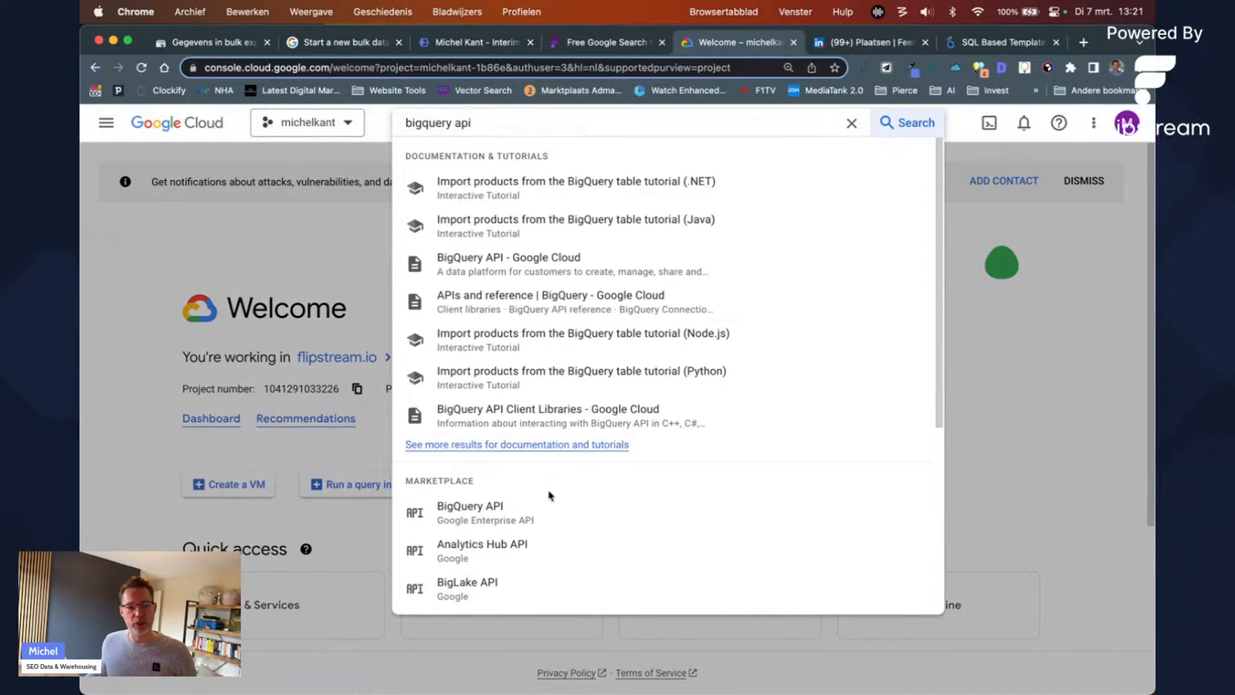
Step: Reopen the BigQuery API product page to confirm API Enabled, then return to the bulk export article
click(513, 521)
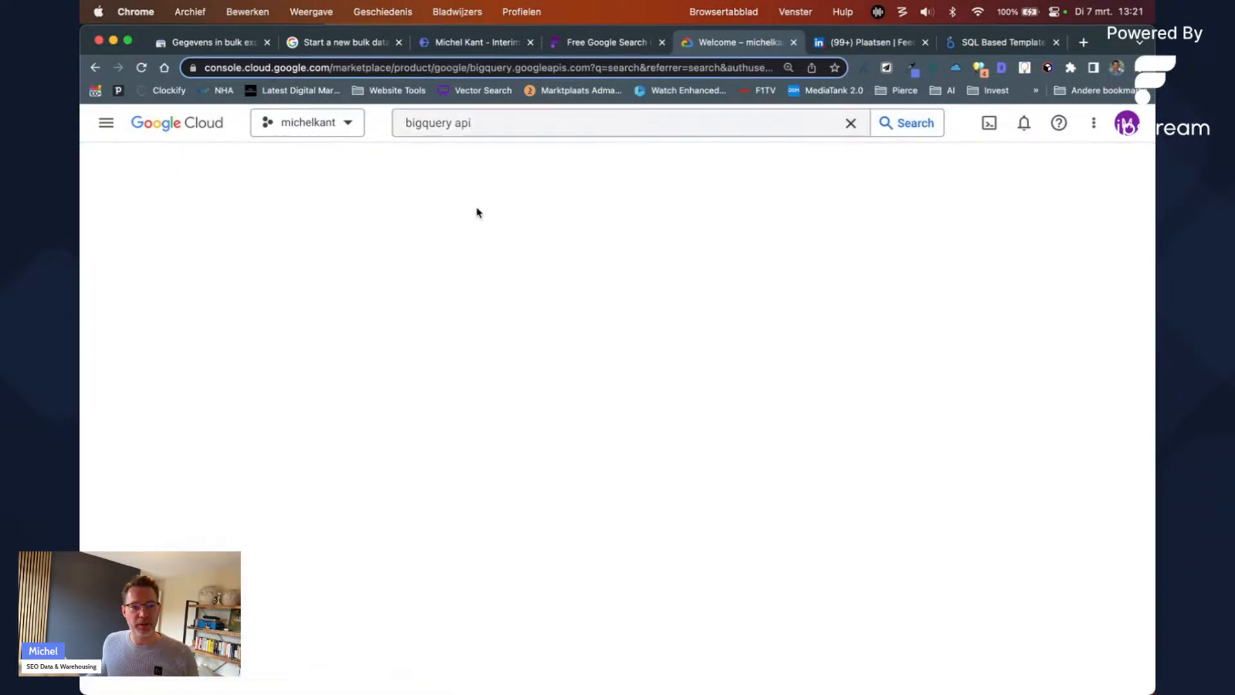
click(179, 120)
click(106, 123)
mouse_move(263, 454)
scroll(264, 455, down, 3)
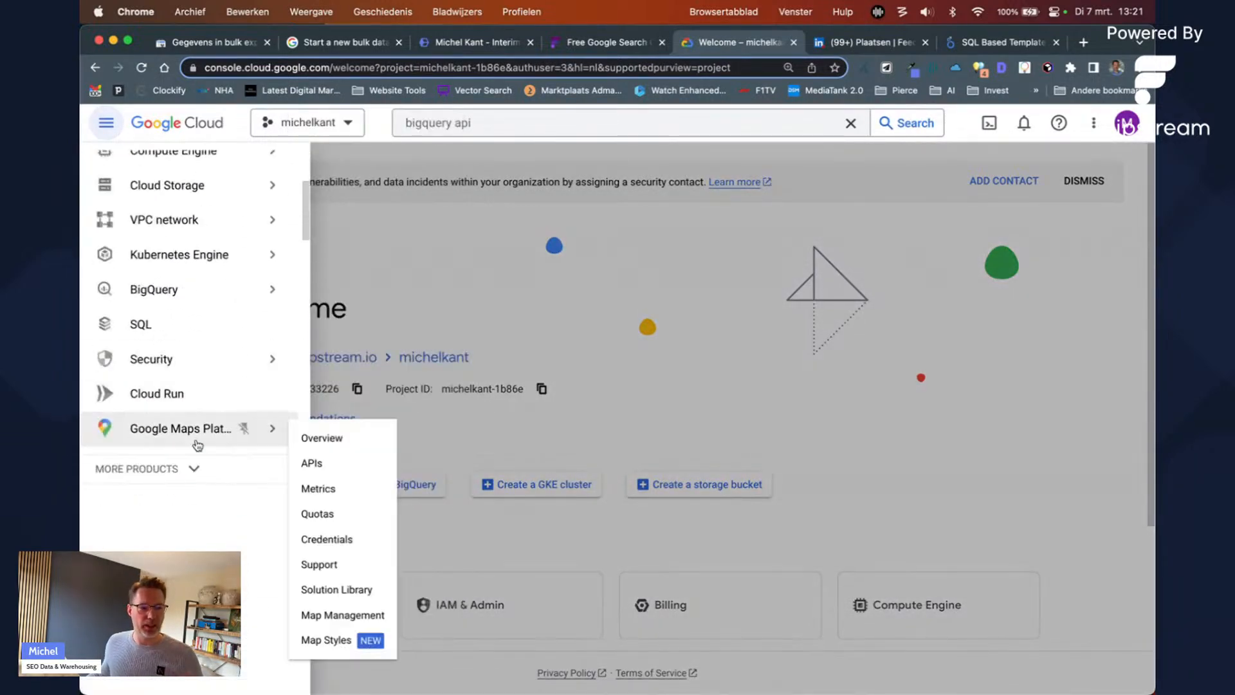
scroll(193, 407, up, 3)
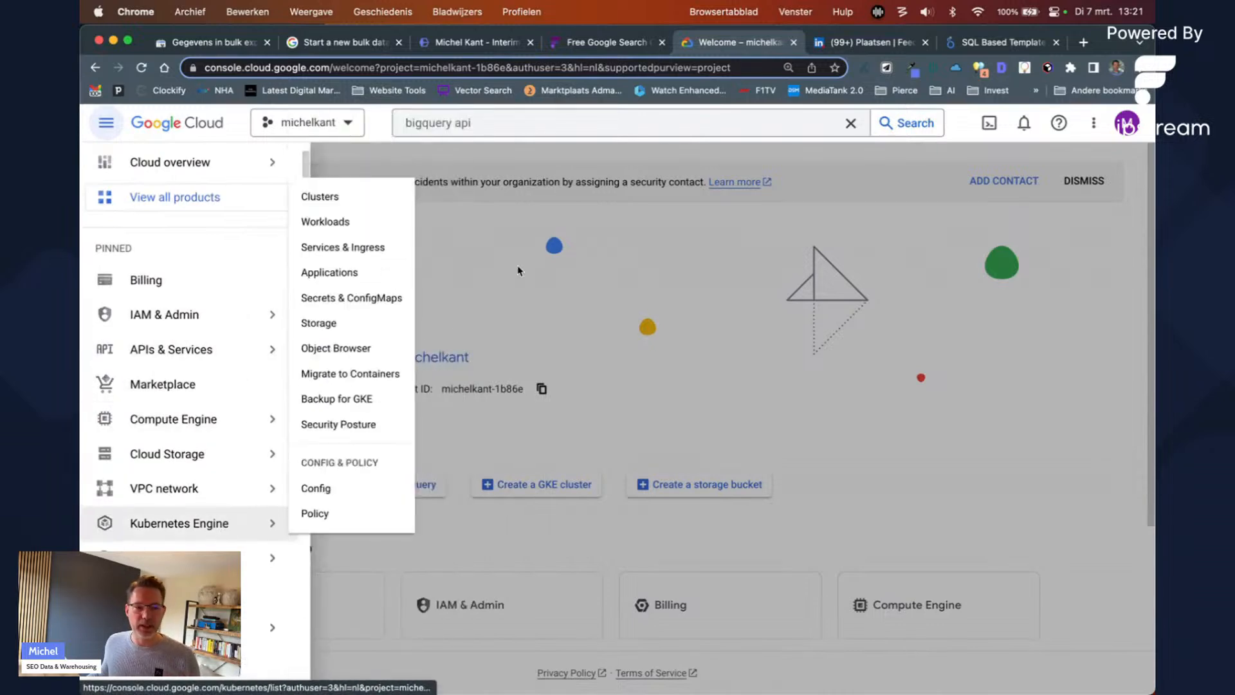
click(501, 127)
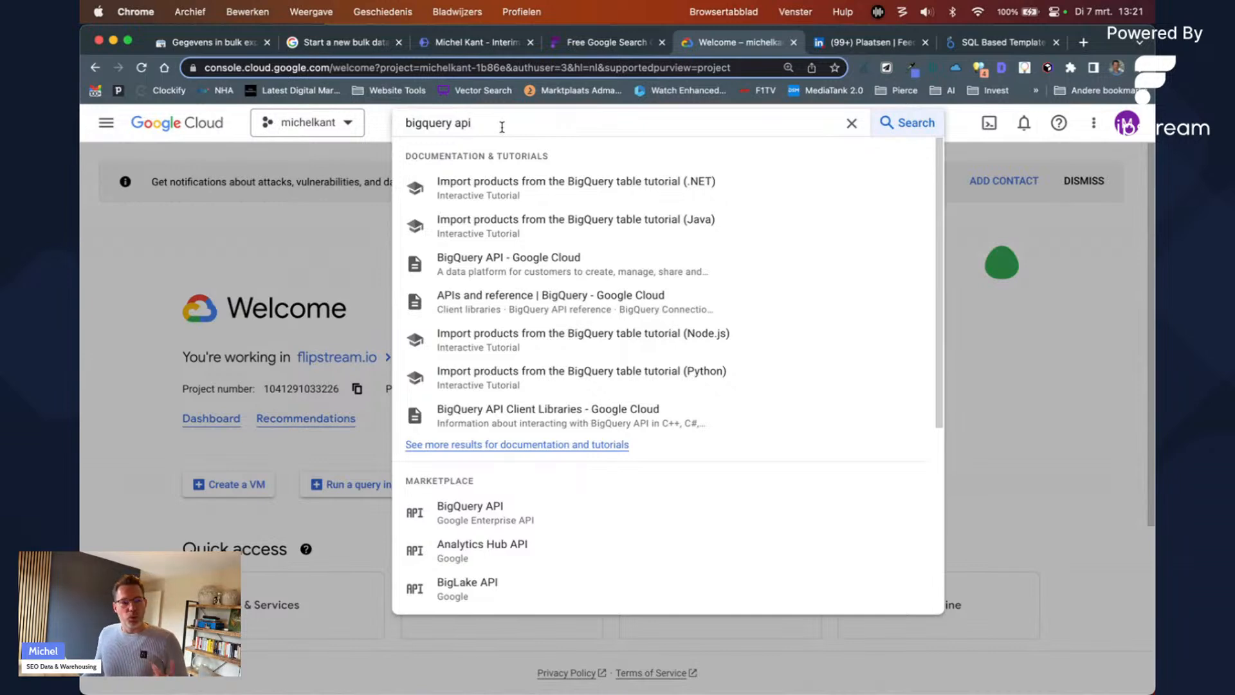
click(557, 510)
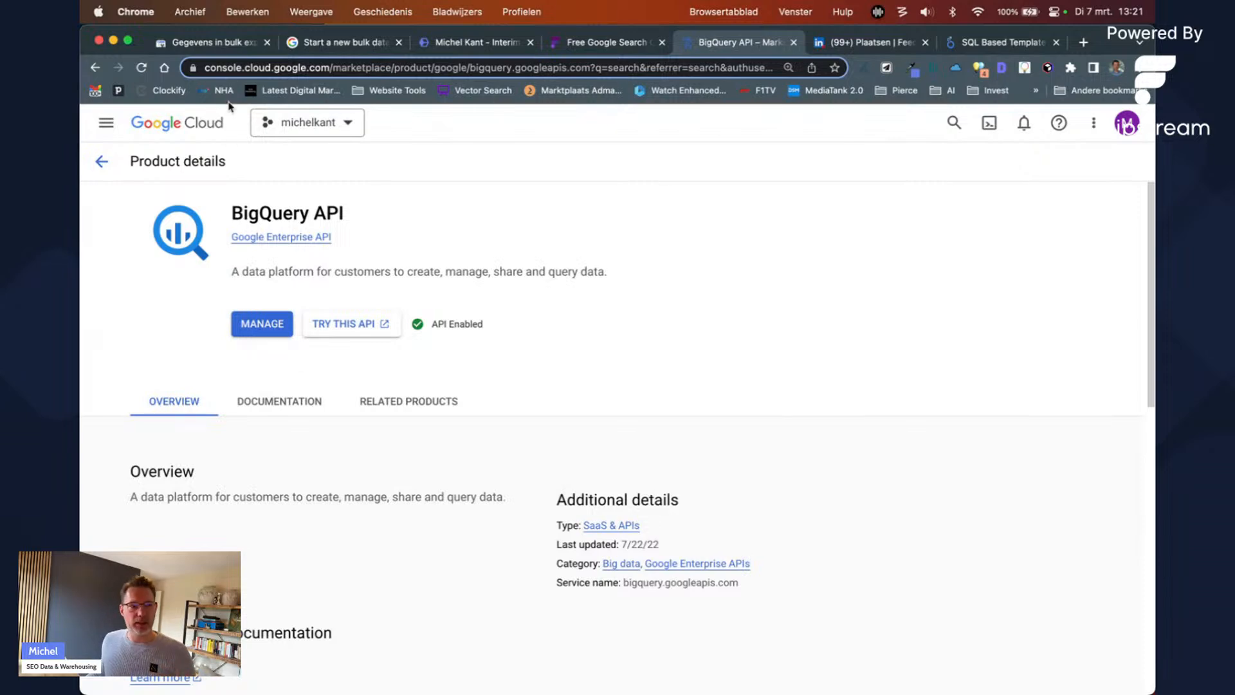
click(329, 43)
Step: Copy the Search Console service-account address from step 4 of the help article
scroll(265, 348, down, 3)
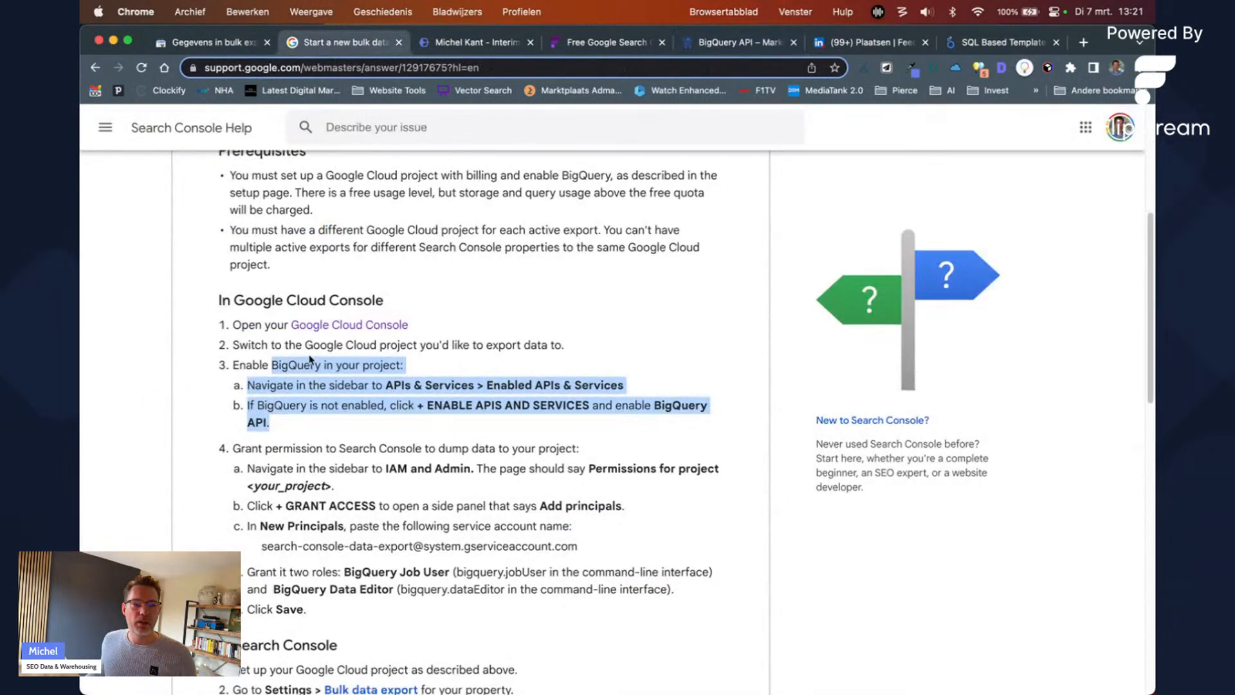
drag(266, 347, 468, 518)
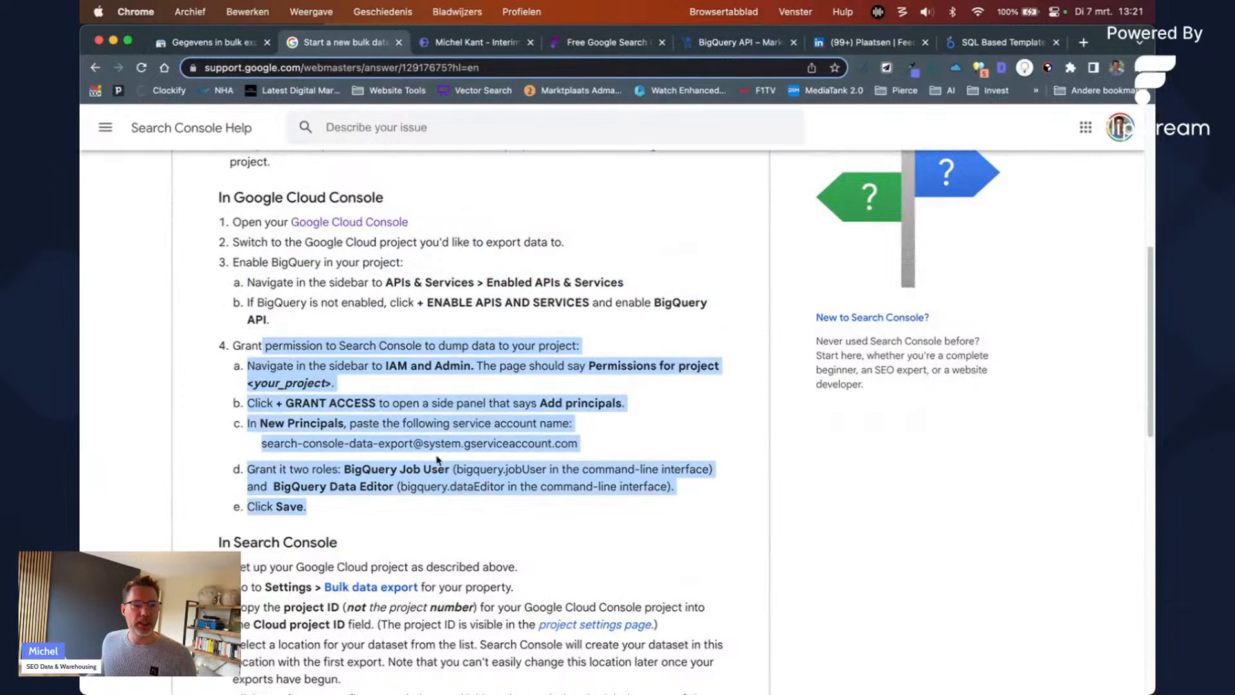
click(271, 458)
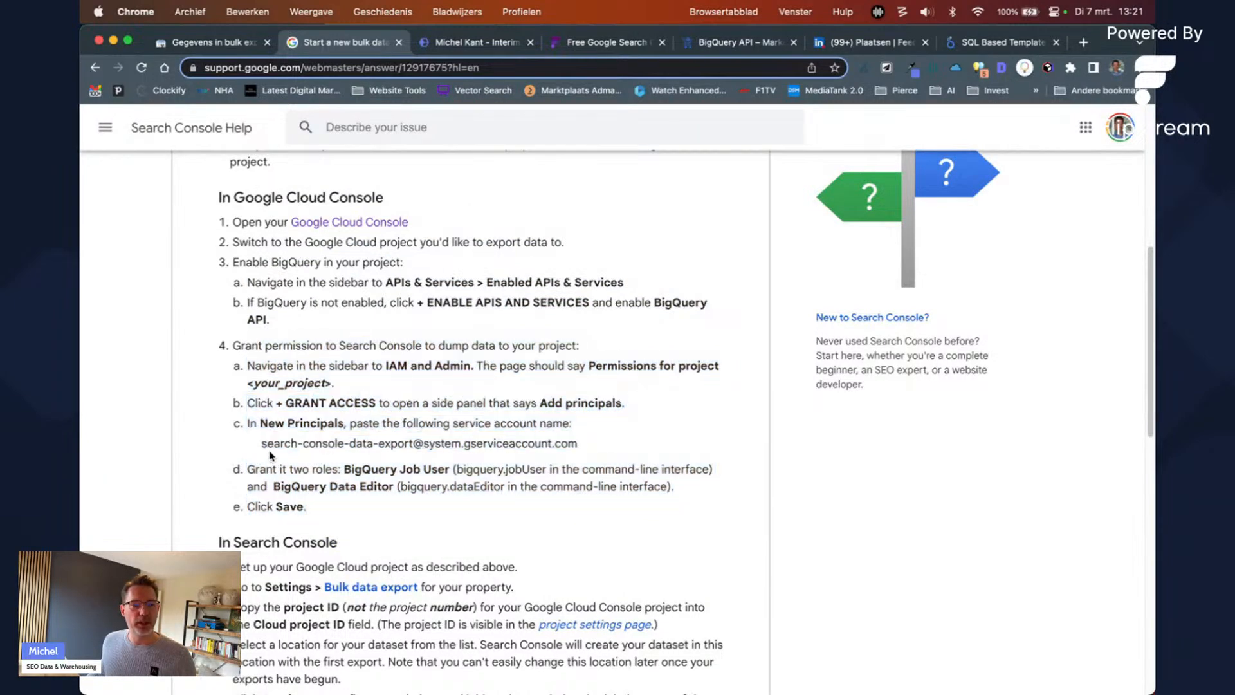
drag(261, 444, 569, 444)
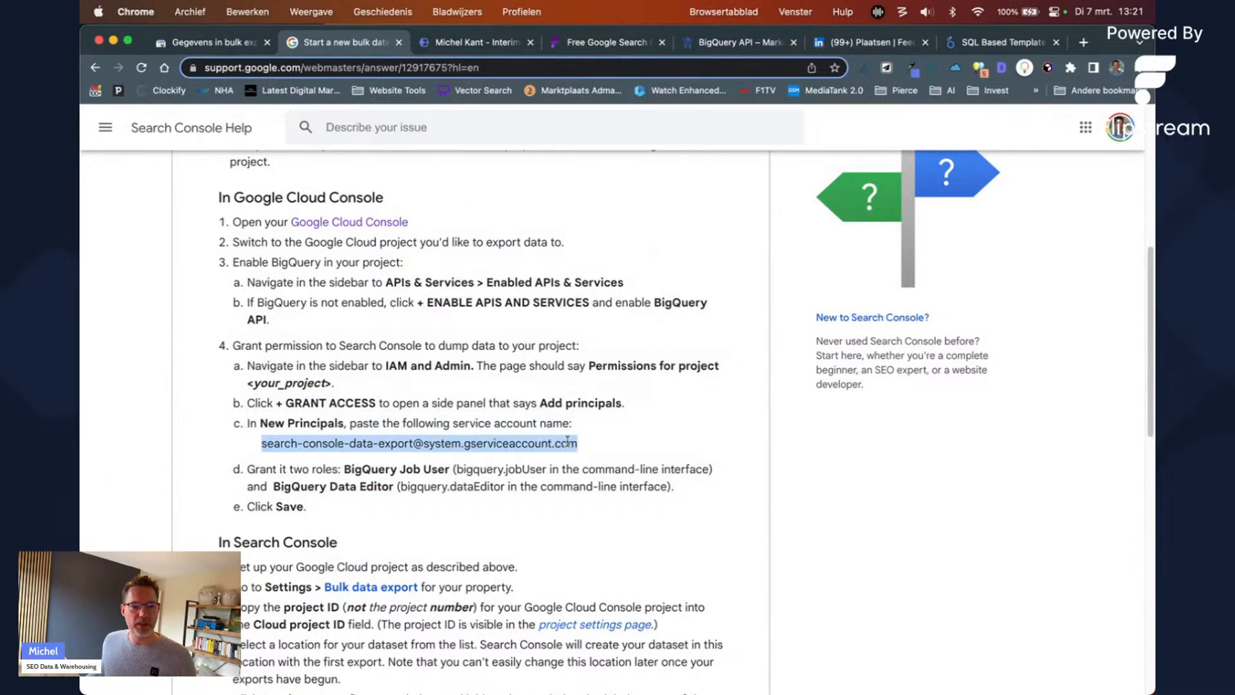
right_click(567, 444)
click(593, 476)
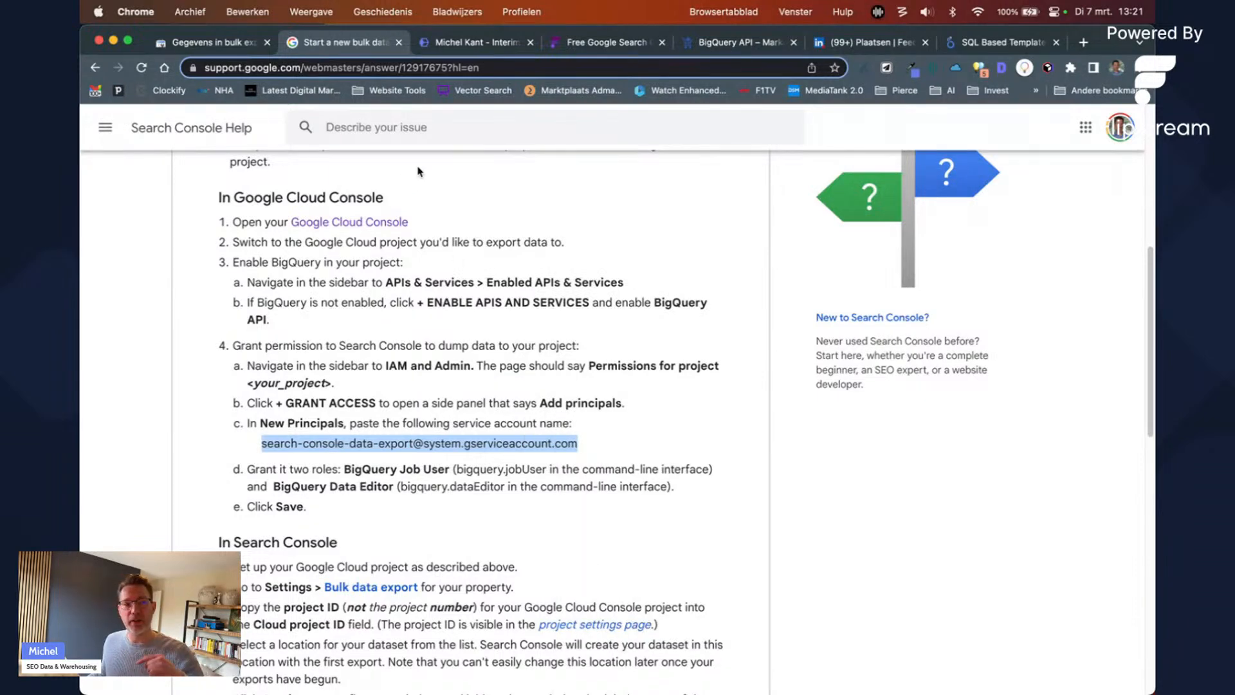
Step: Confirm the BigQuery API is enabled, then return to the michelkant Welcome page
click(747, 47)
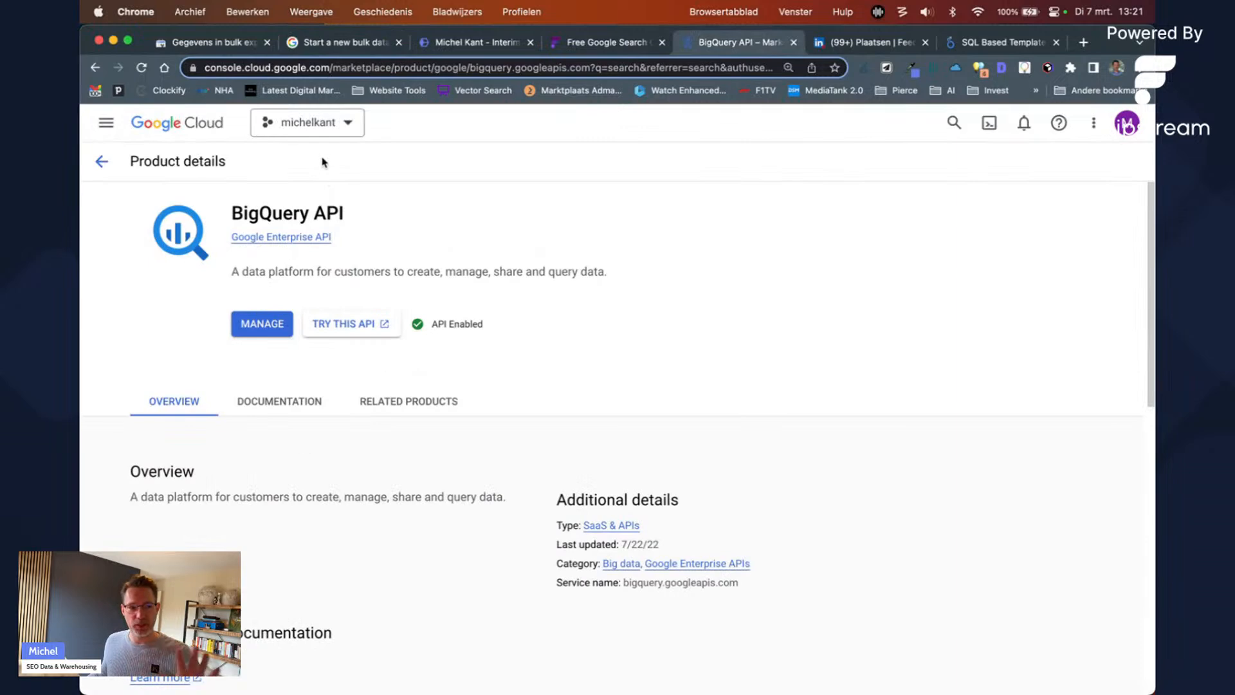
click(215, 135)
drag(487, 124, 406, 130)
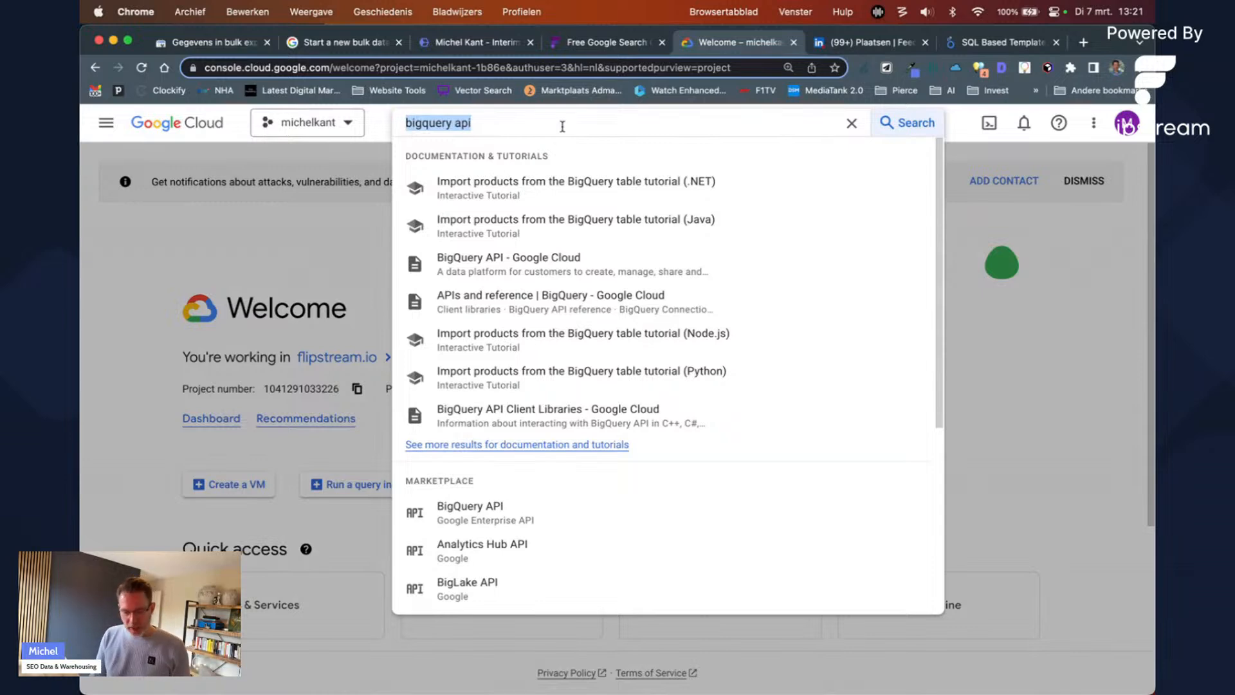
Step: Search 'iam' to reach michelkant's IAM & Admin permissions and begin granting access
text(iam)
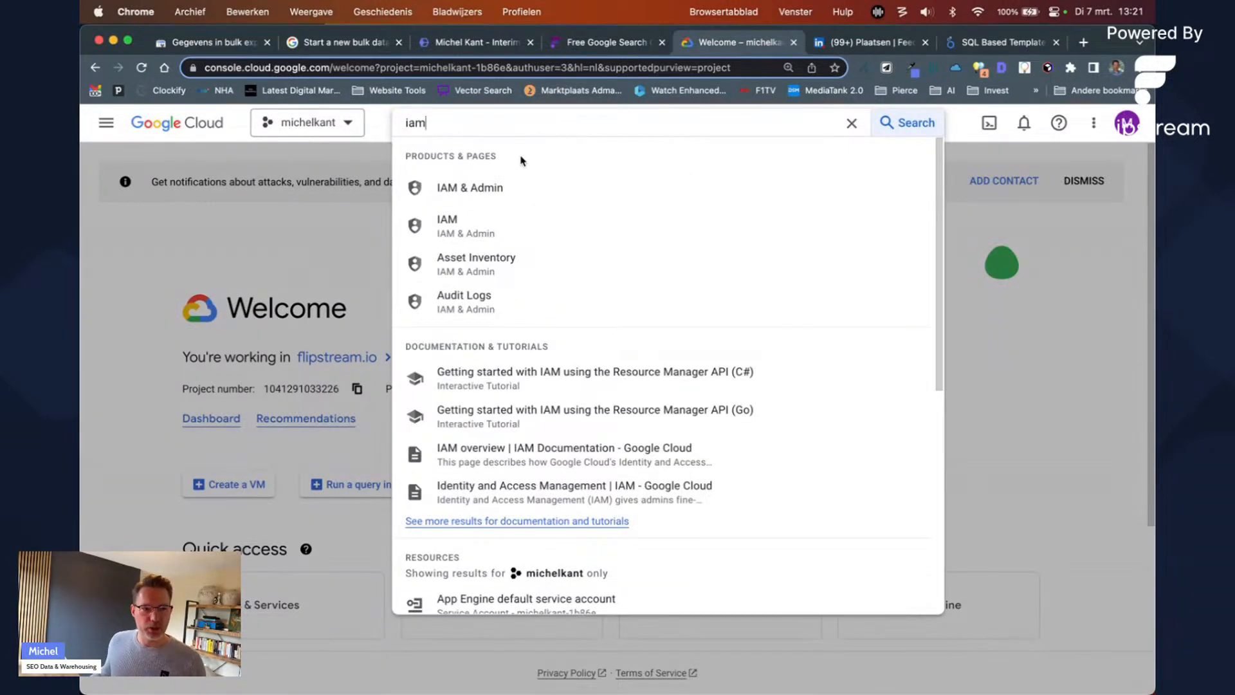
click(520, 188)
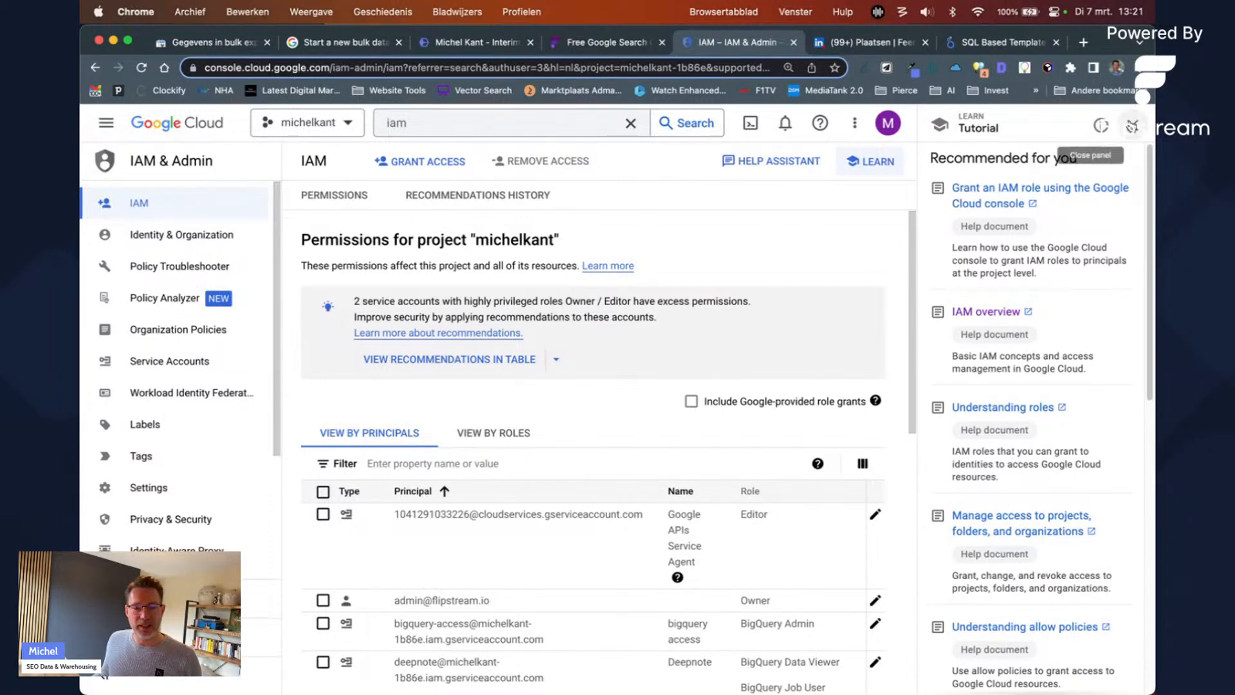
click(1133, 127)
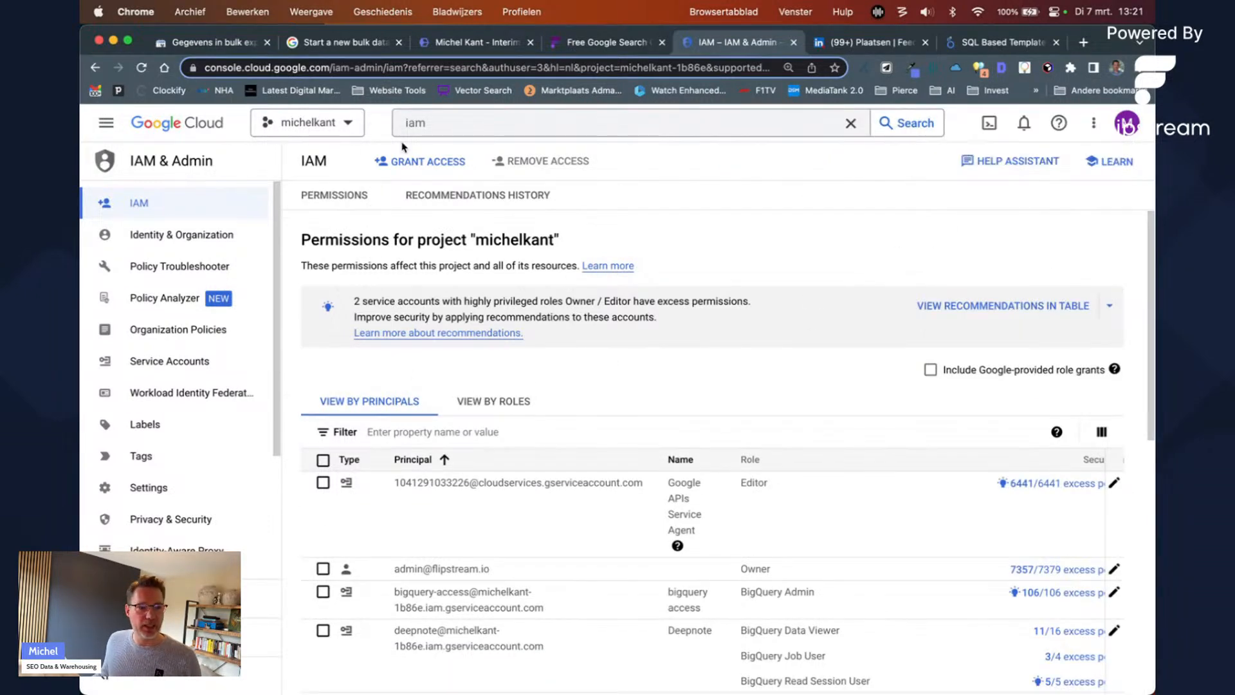
click(420, 160)
Step: Paste the Search Console export service account into the New principals field
click(562, 375)
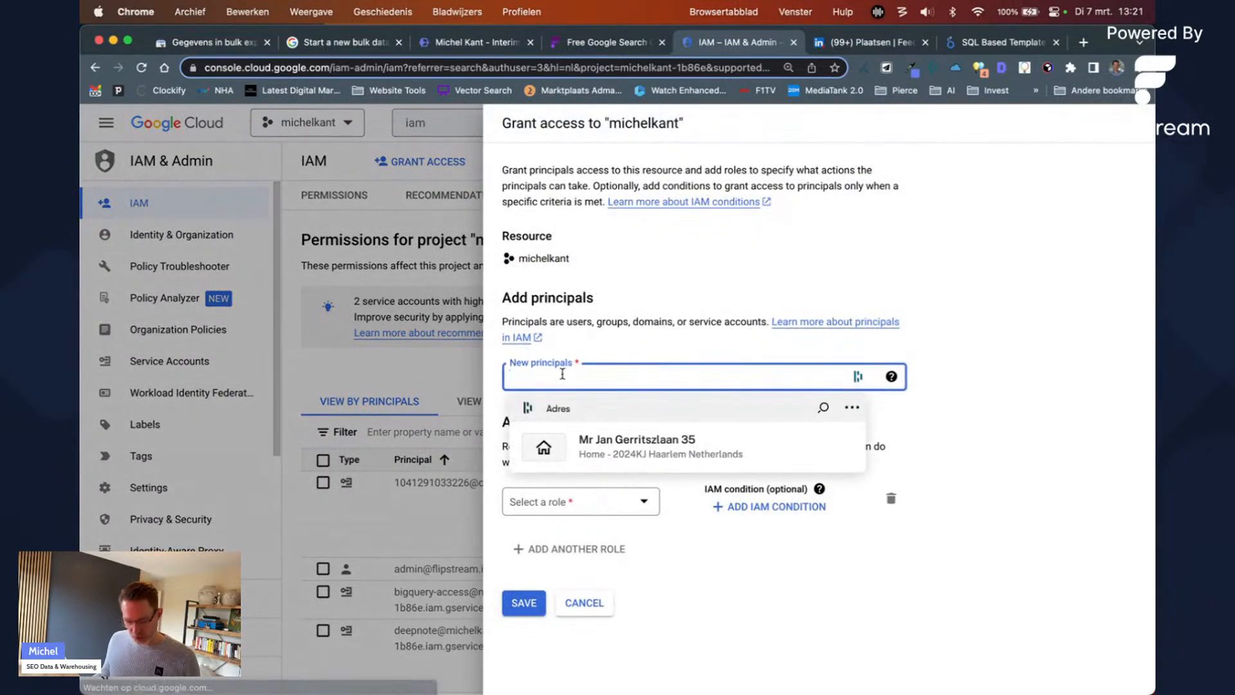
key(super+v)
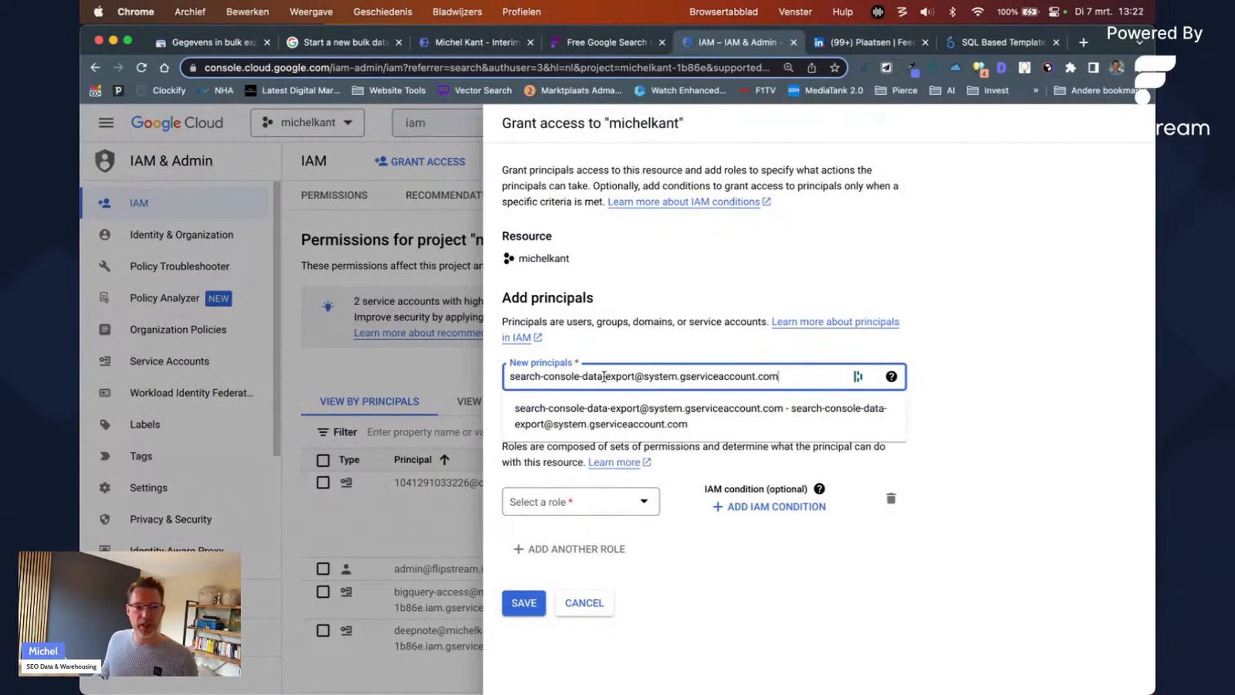
triple_click(619, 376)
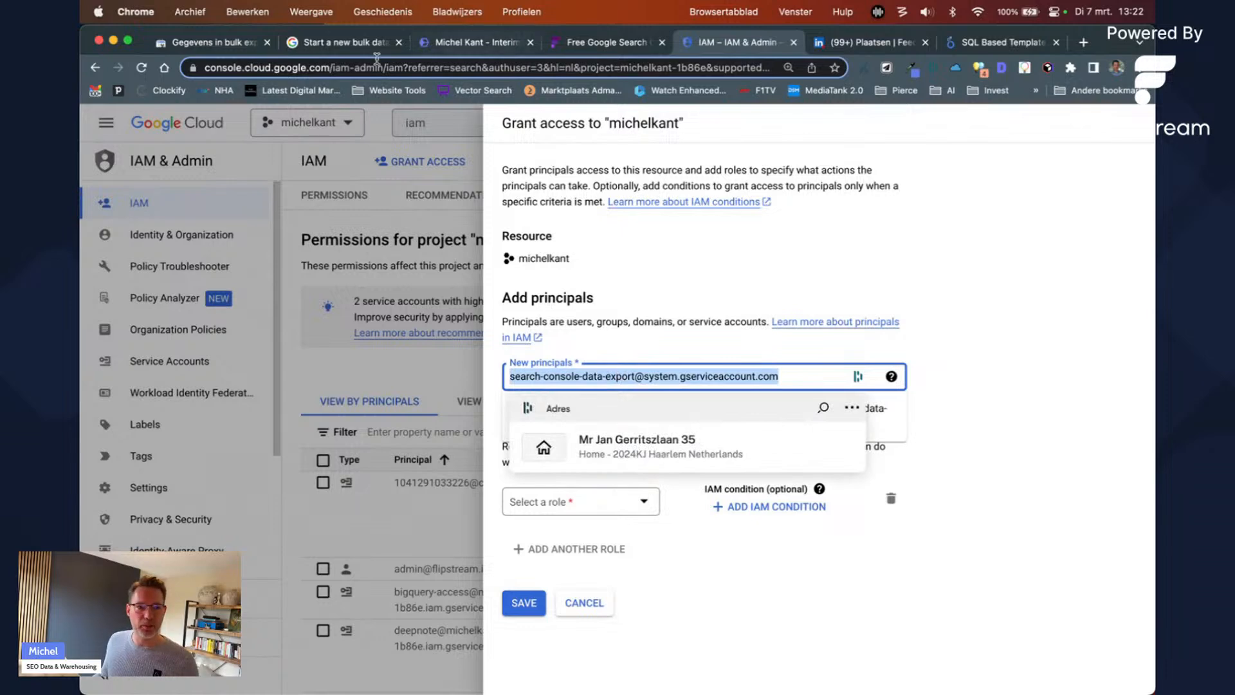
click(347, 43)
triple_click(339, 444)
key(super+c)
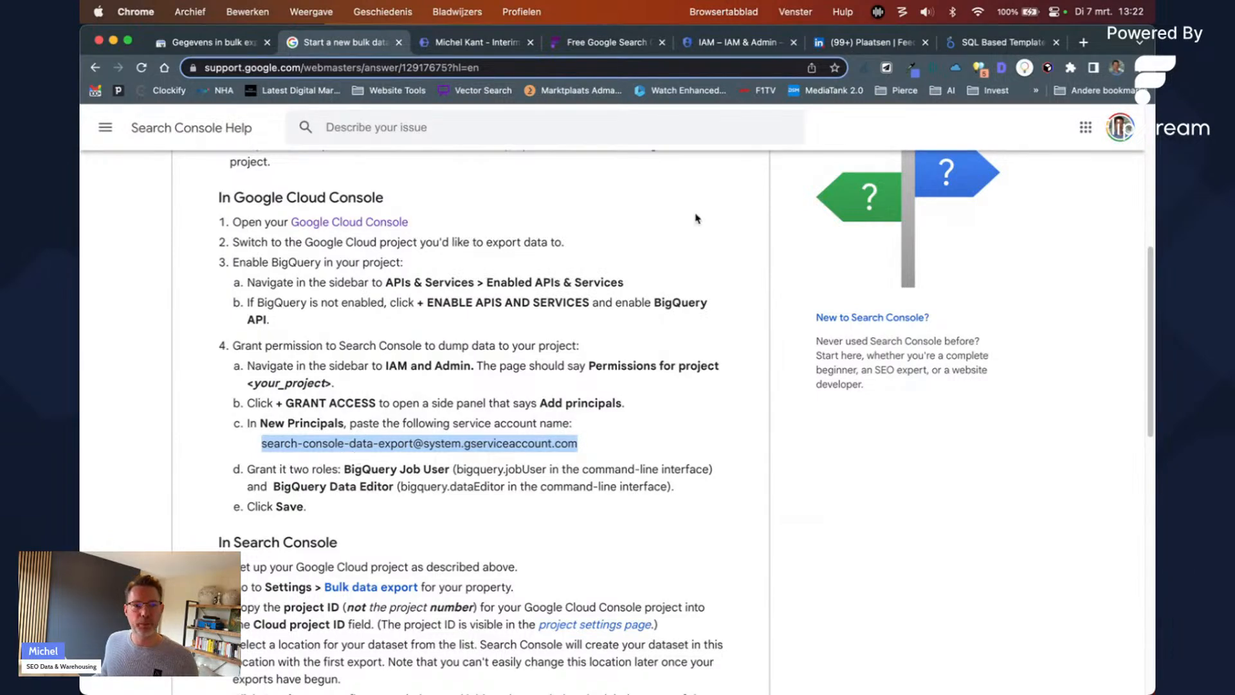
click(734, 42)
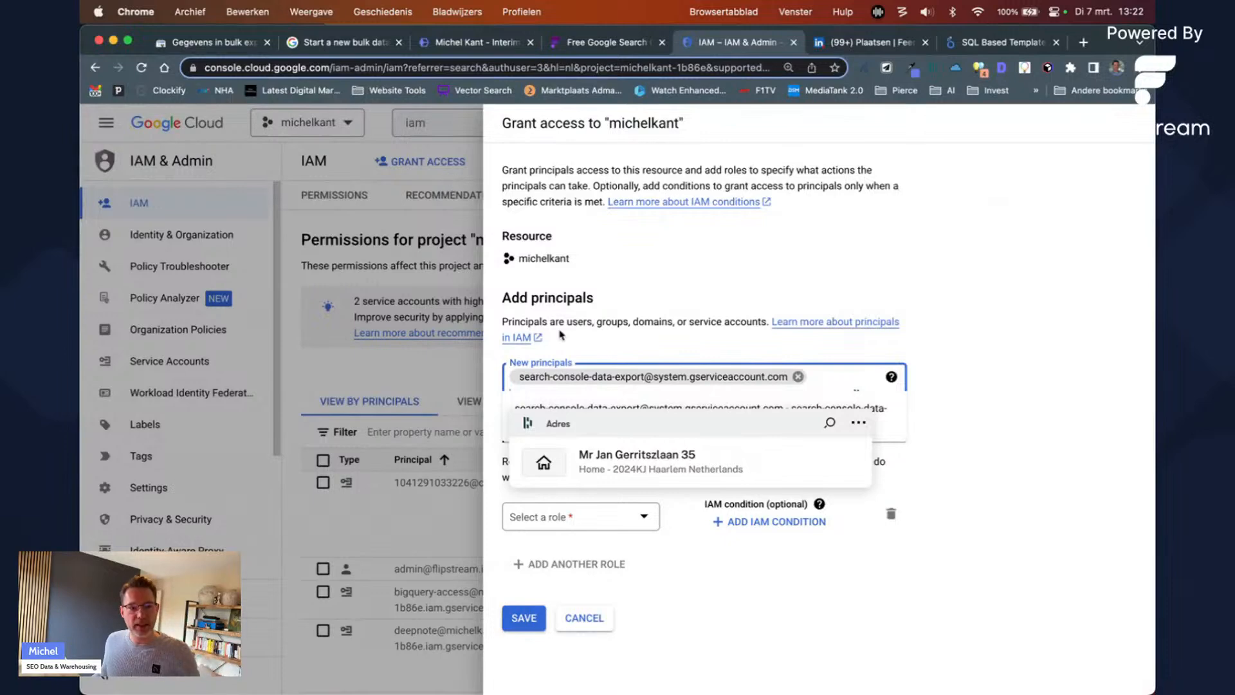
click(930, 352)
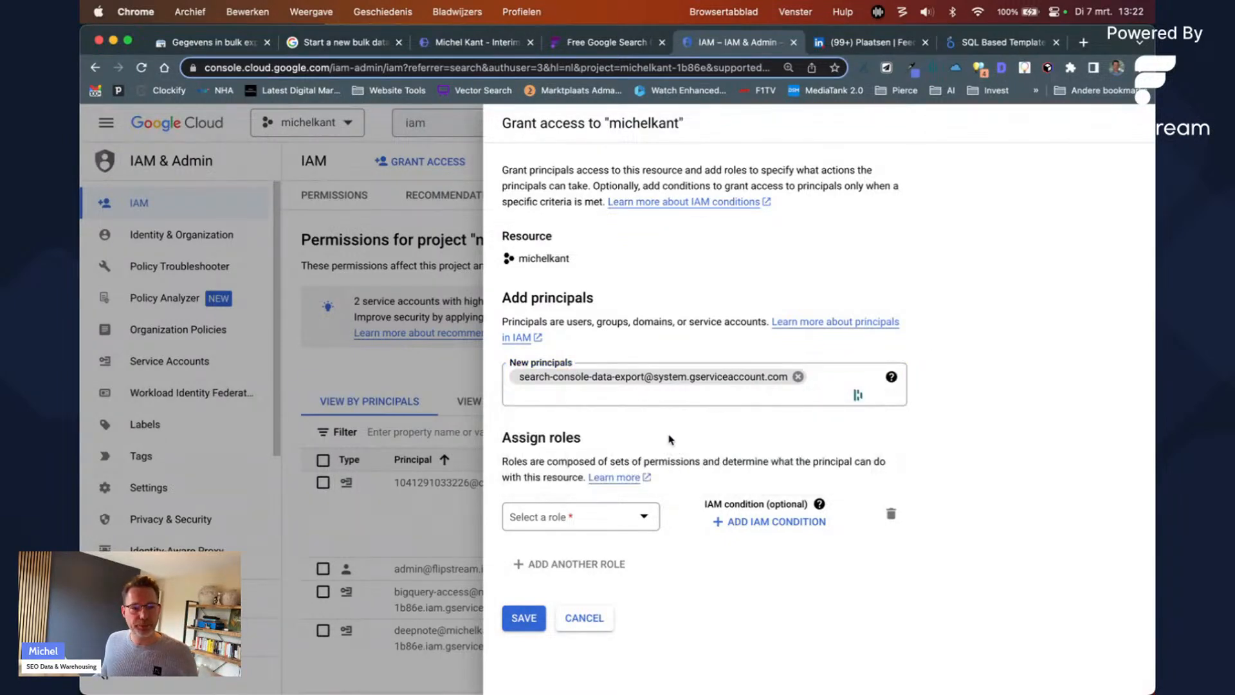
Step: Assign the BigQuery Job User and BigQuery Data Editor roles to the new principal
click(600, 516)
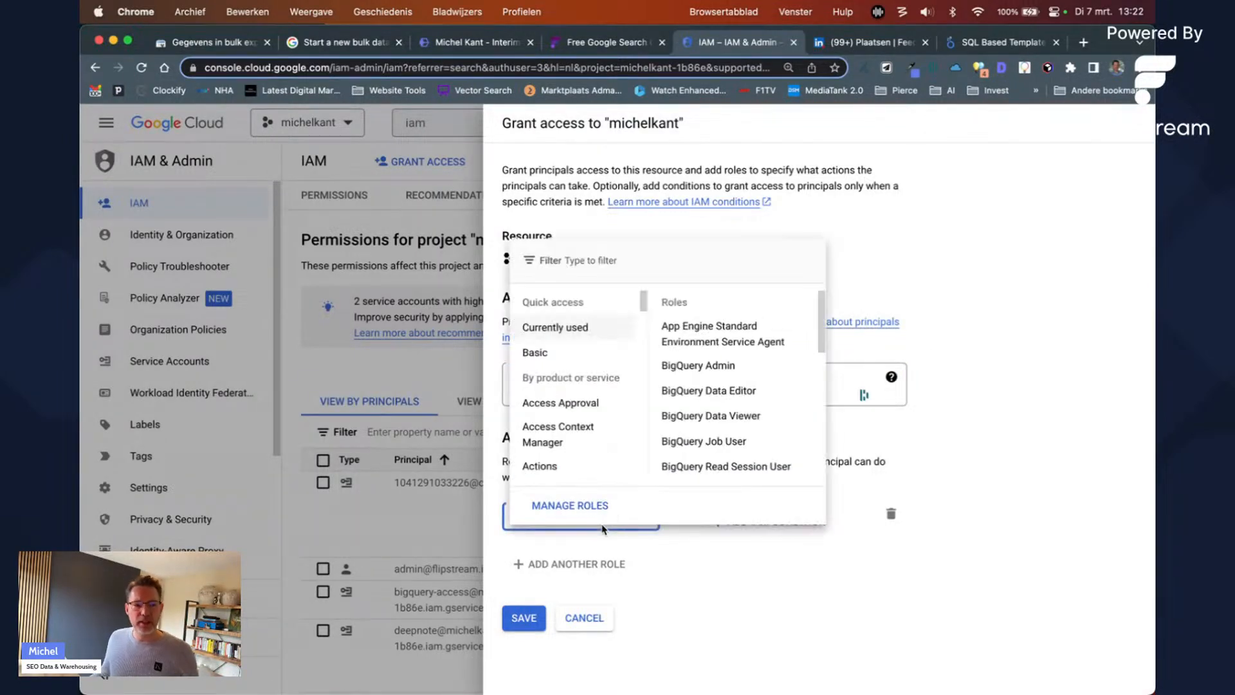
text(job user)
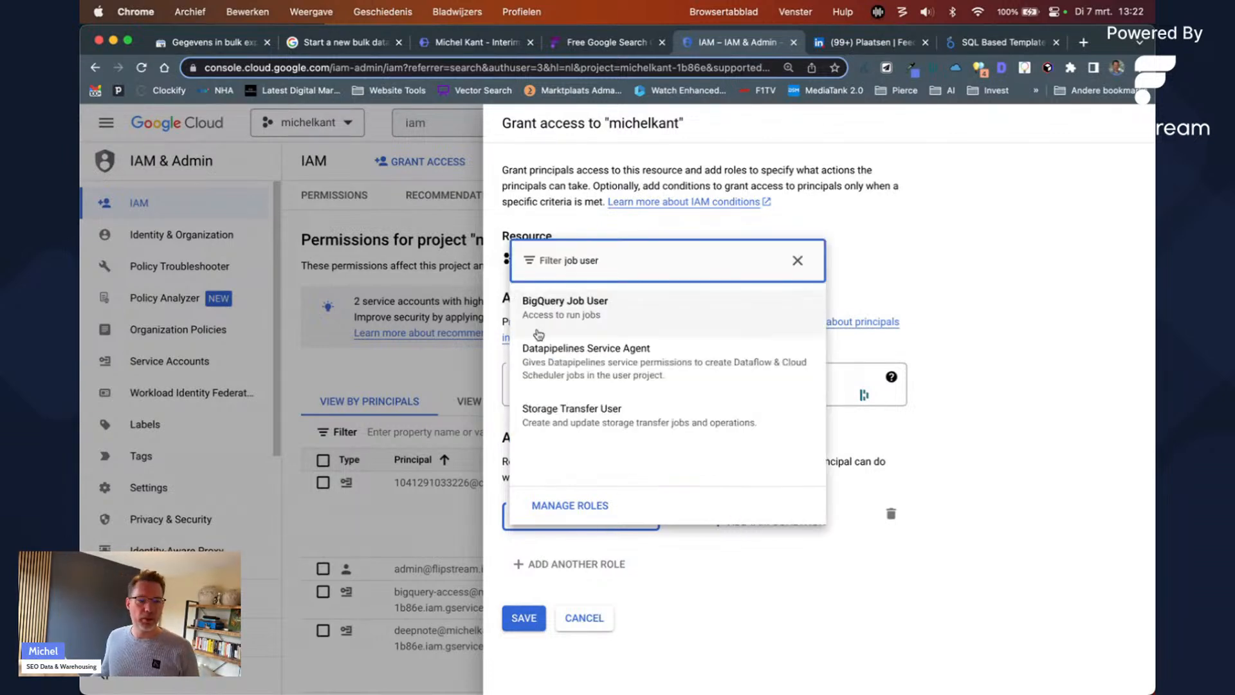
click(561, 309)
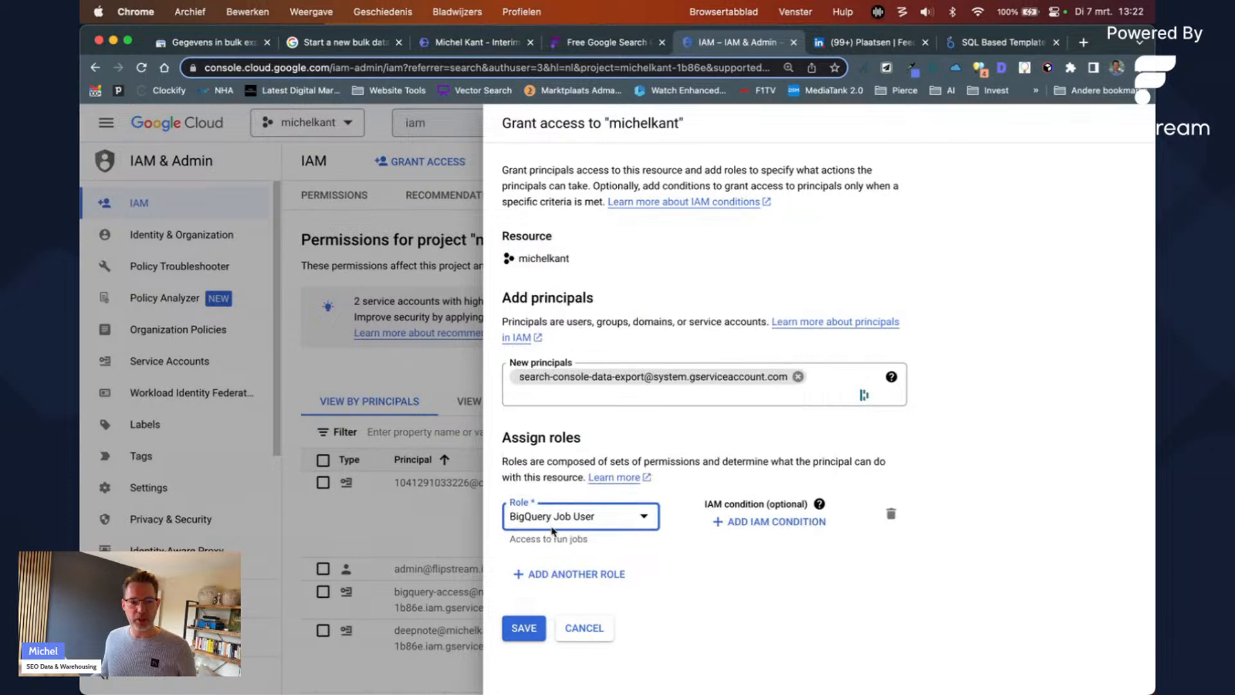
click(570, 574)
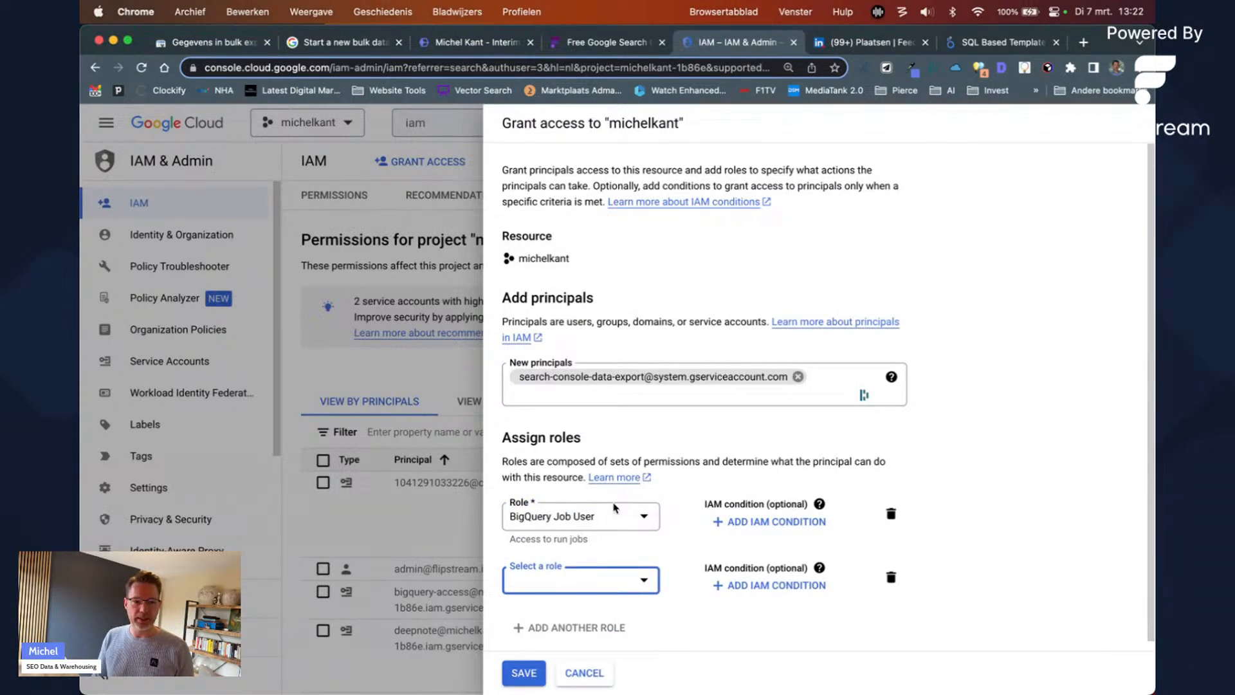
click(612, 593)
text(data ed)
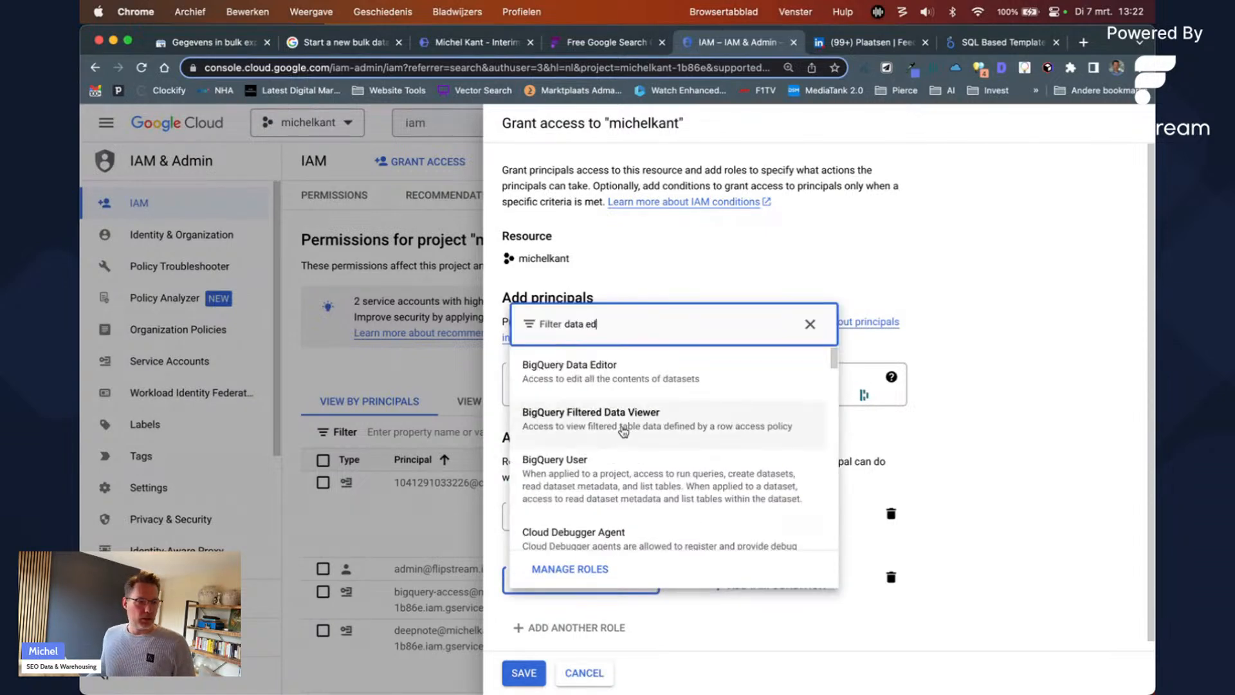
click(616, 372)
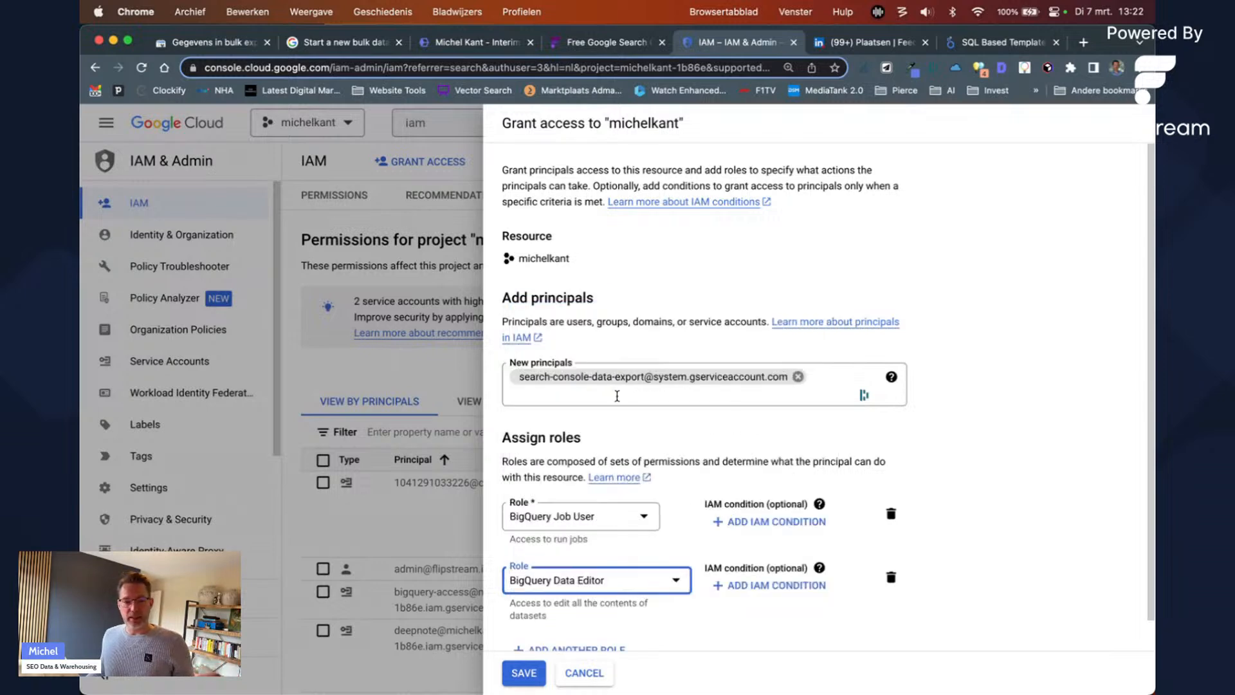
Step: Check the 'BigQuery Job User' and 'BigQuery Data Editor' names in the help article, then return to the form
click(340, 42)
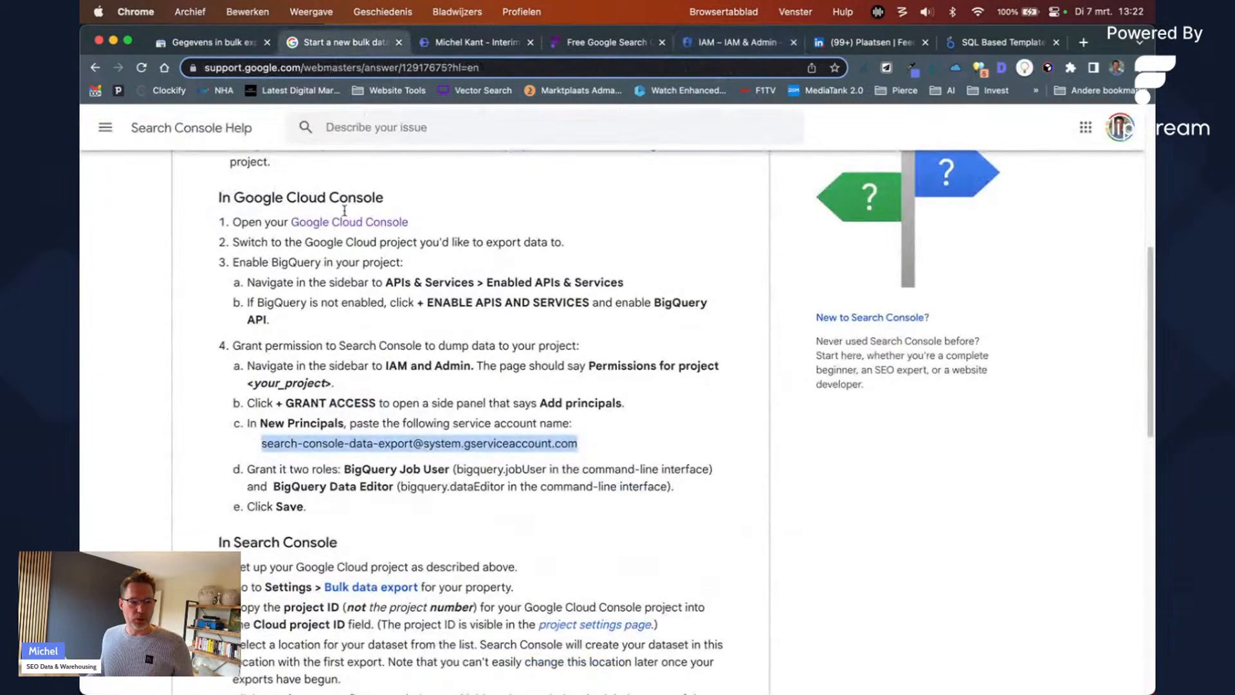
drag(344, 468, 452, 463)
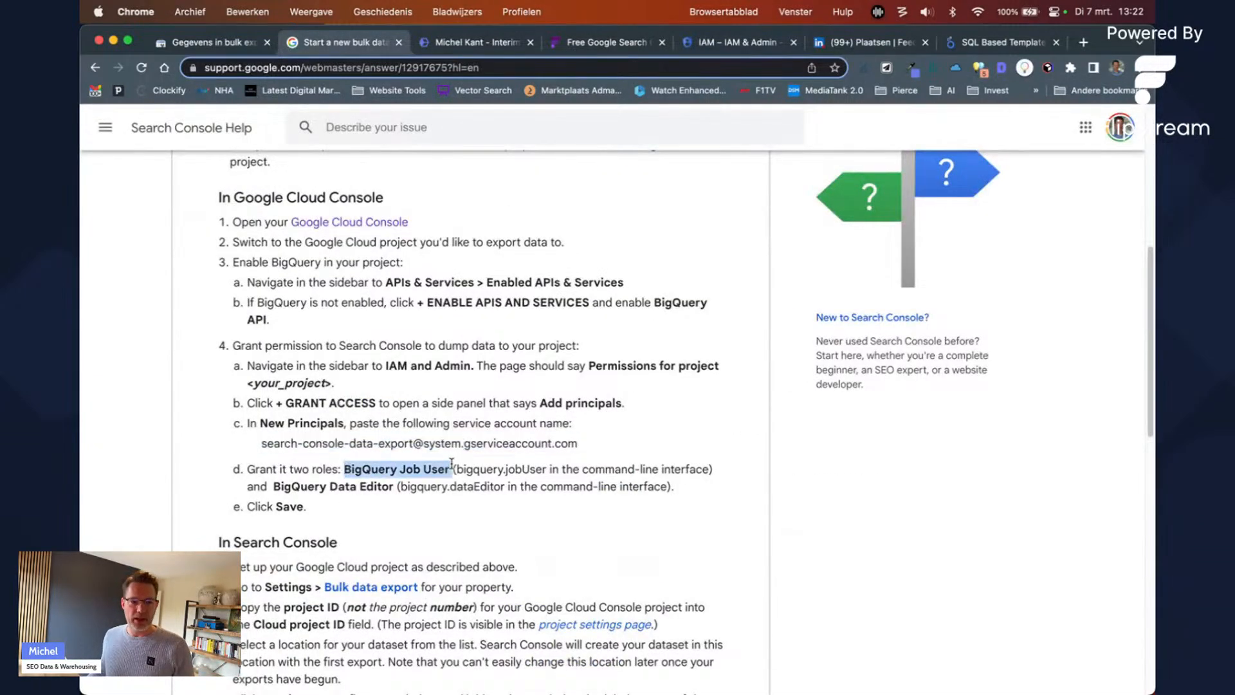
drag(274, 487, 390, 482)
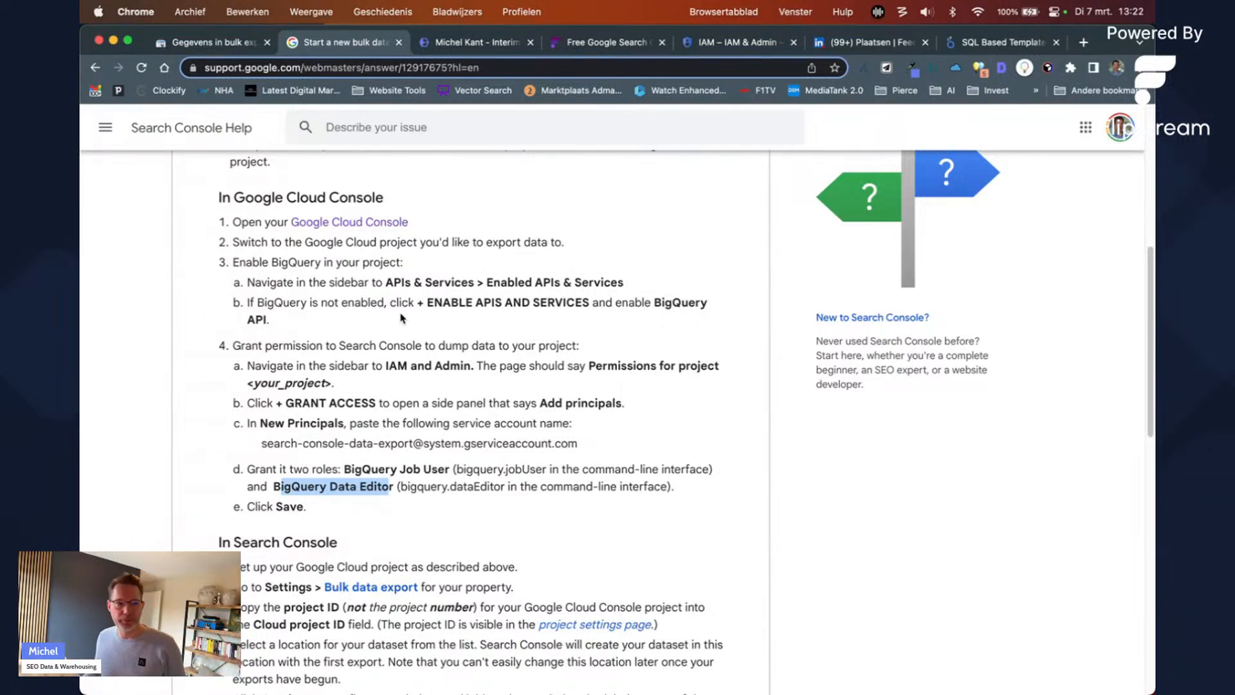
click(451, 43)
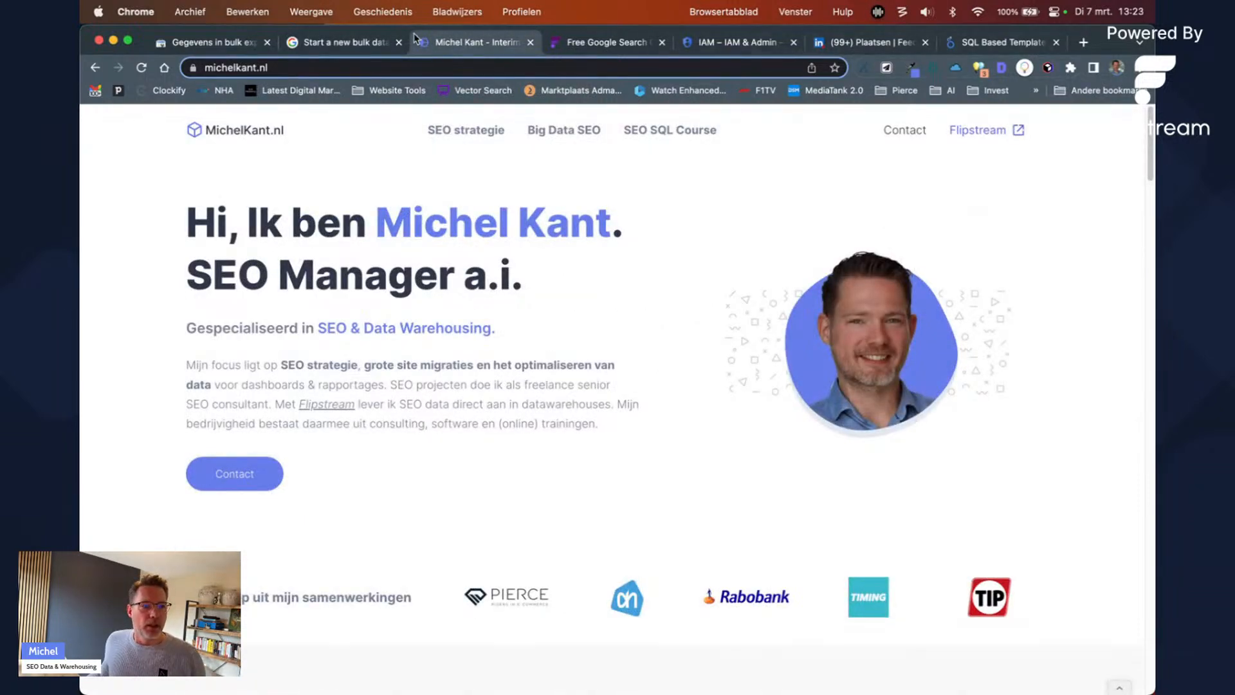
click(734, 43)
Step: Save the grant and filter the IAM list by the service account to verify its roles
scroll(601, 570, down, 1)
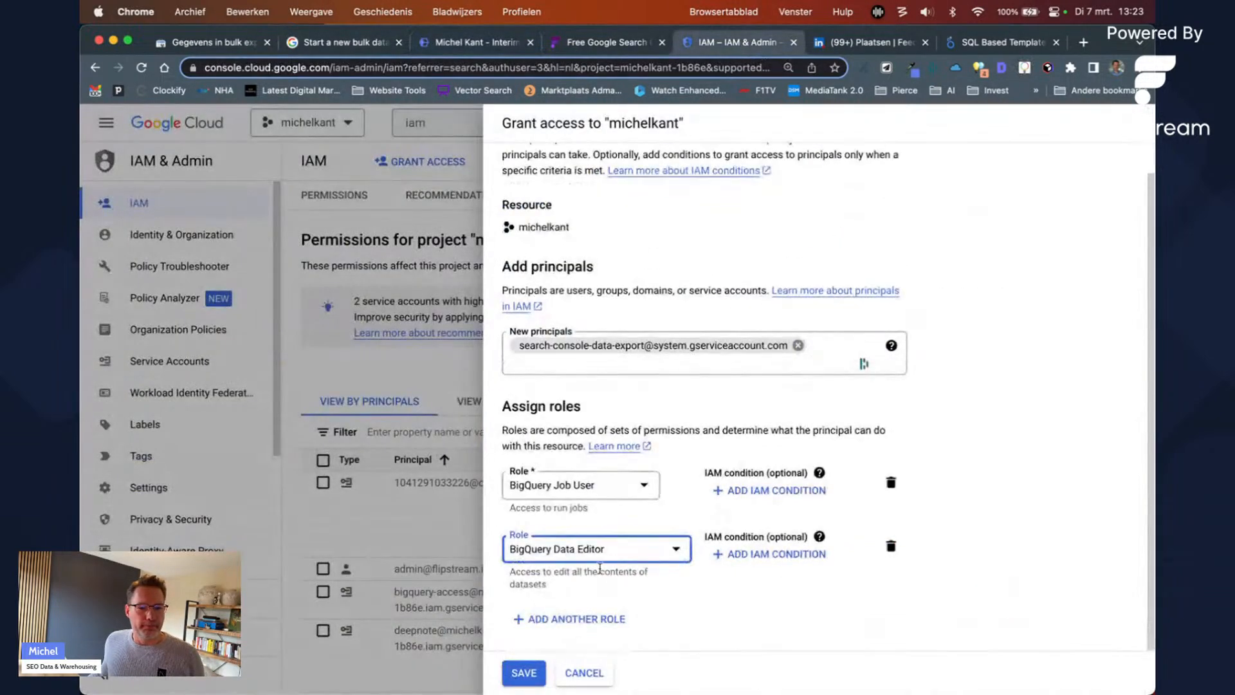
click(526, 675)
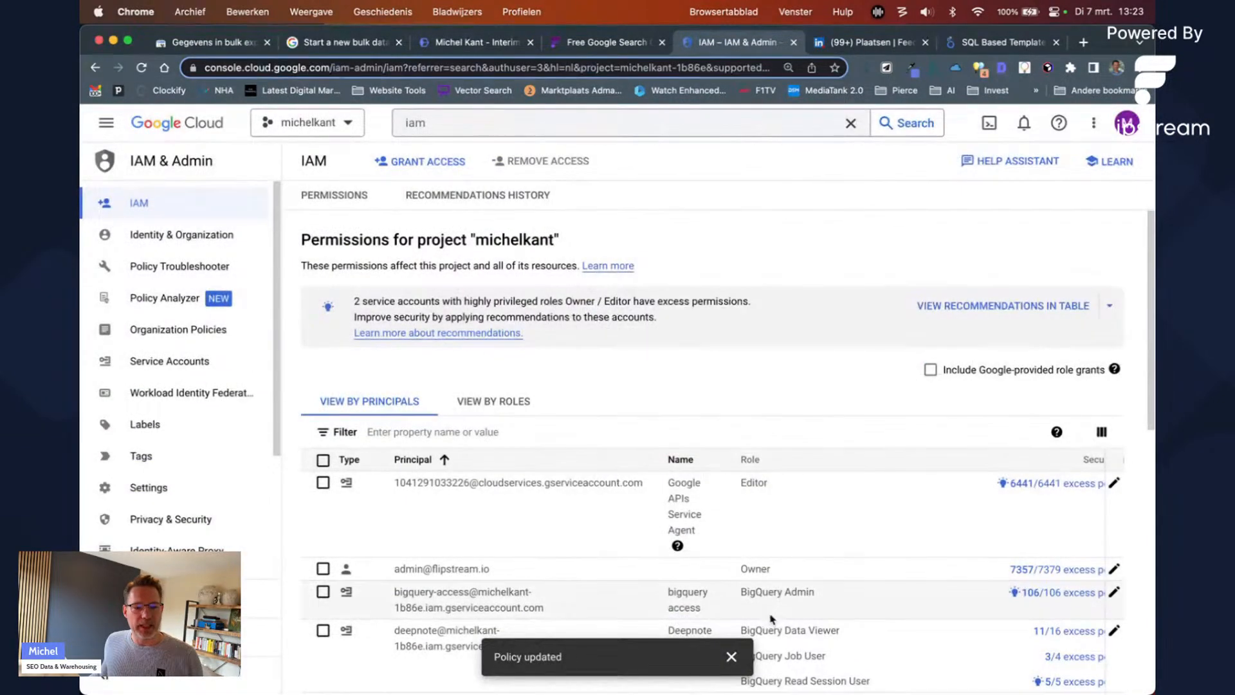
click(467, 434)
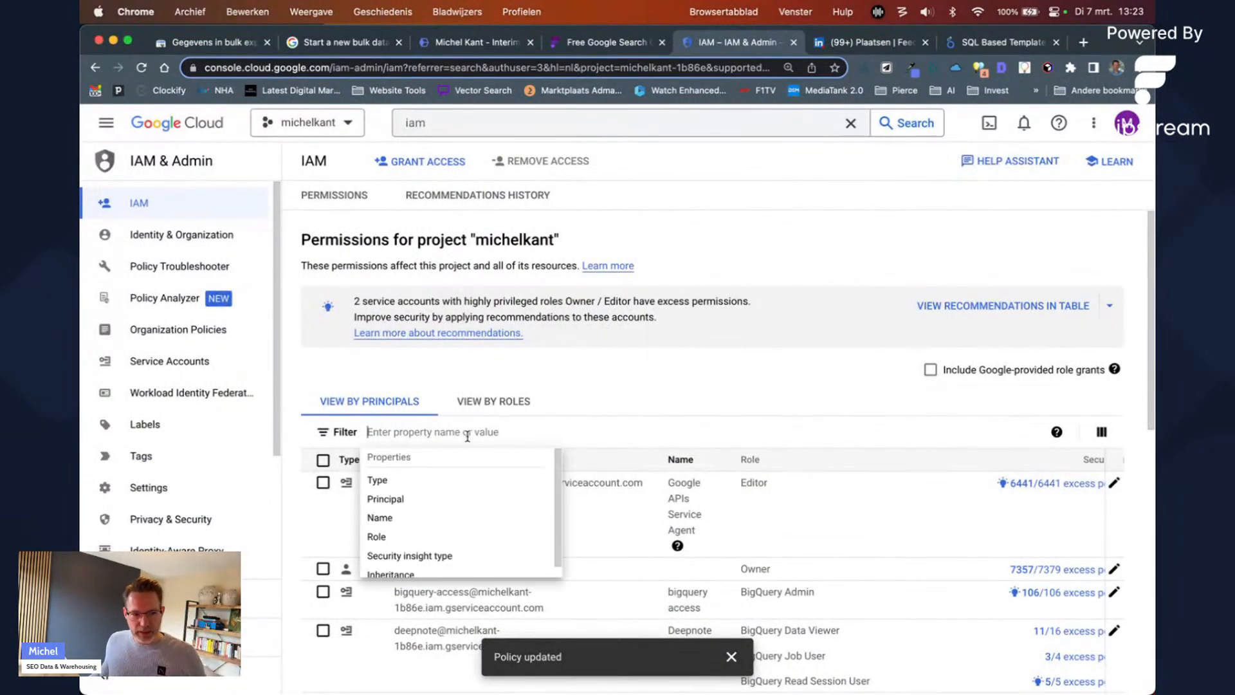
key(super+v)
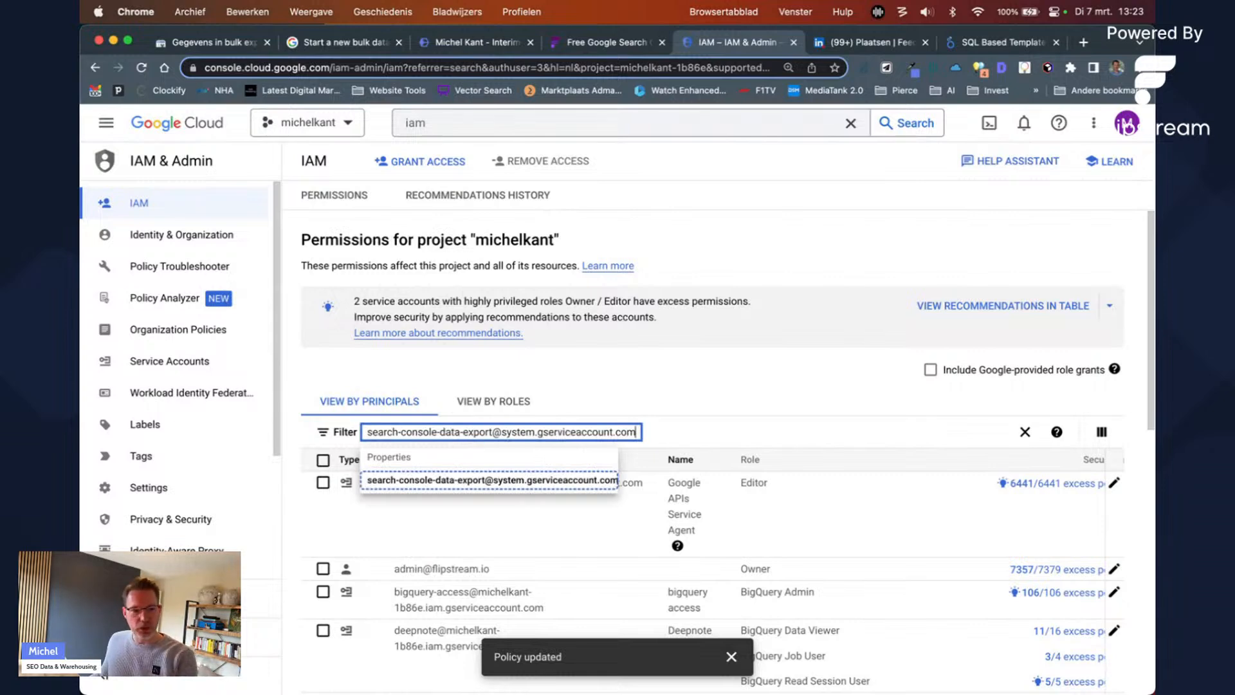
key(Return)
click(700, 370)
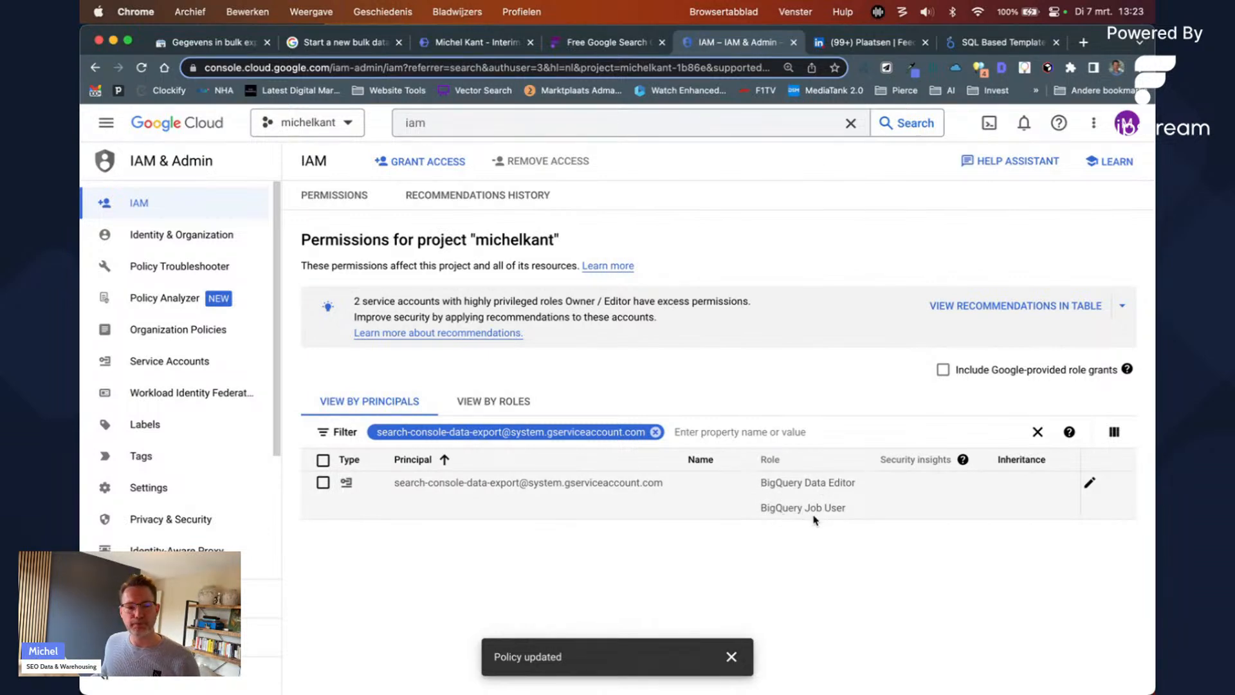
click(309, 42)
Step: Open the Search Console bulk export settings and focus the Cloud project ID field
scroll(353, 344, down, 4)
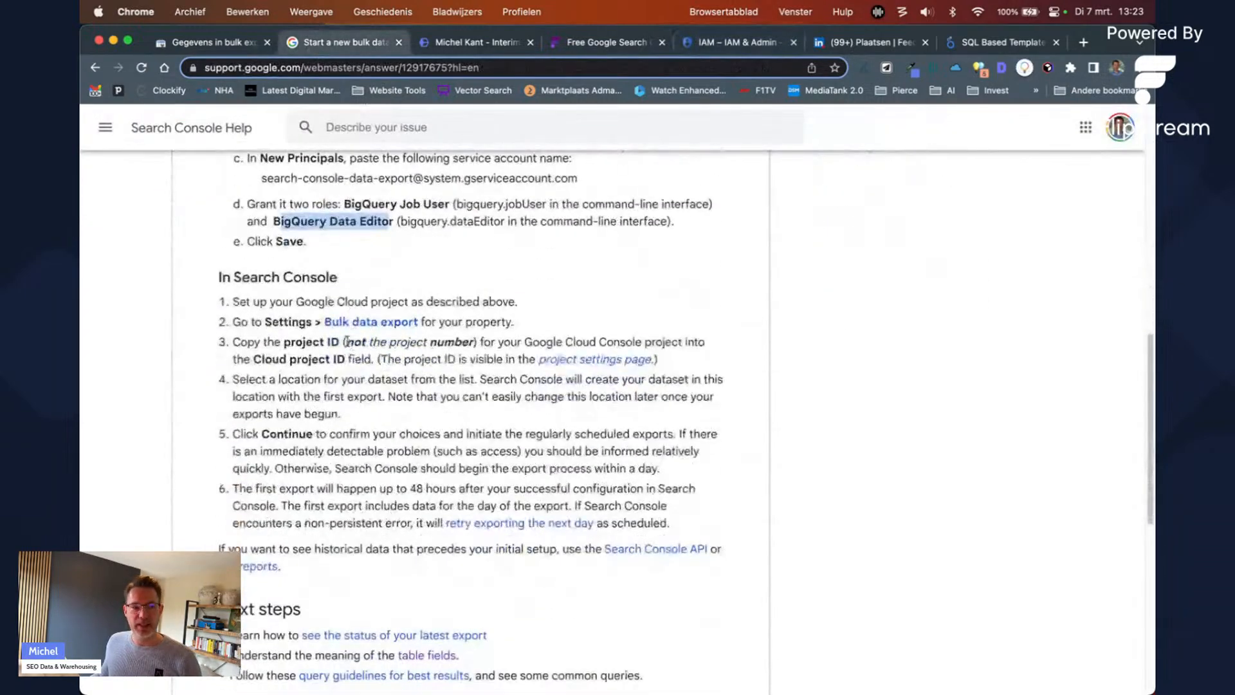
scroll(379, 318, up, 5)
scroll(380, 318, up, 2)
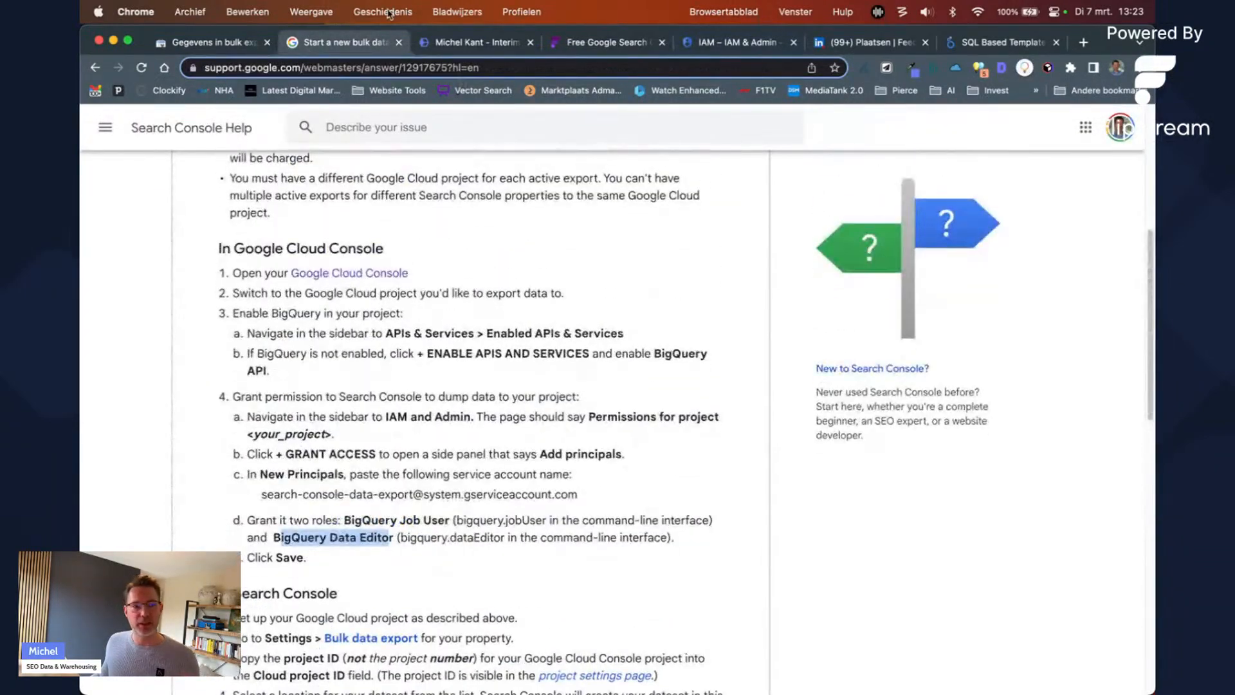
click(206, 48)
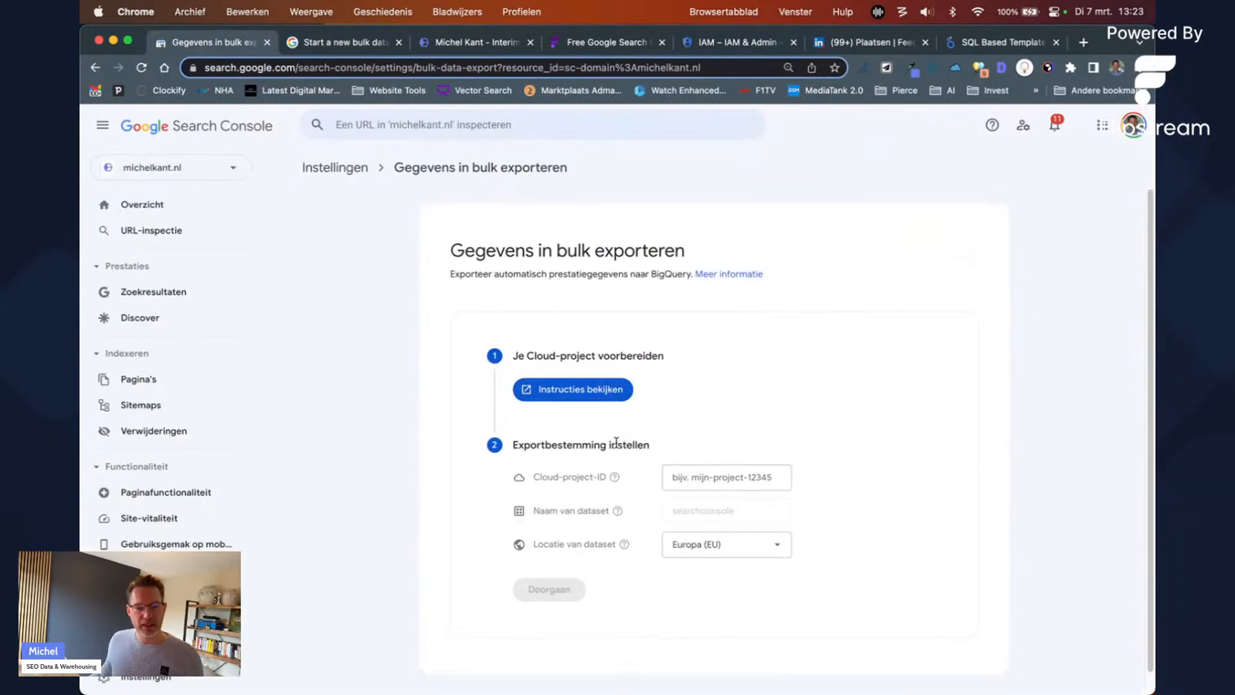
click(692, 484)
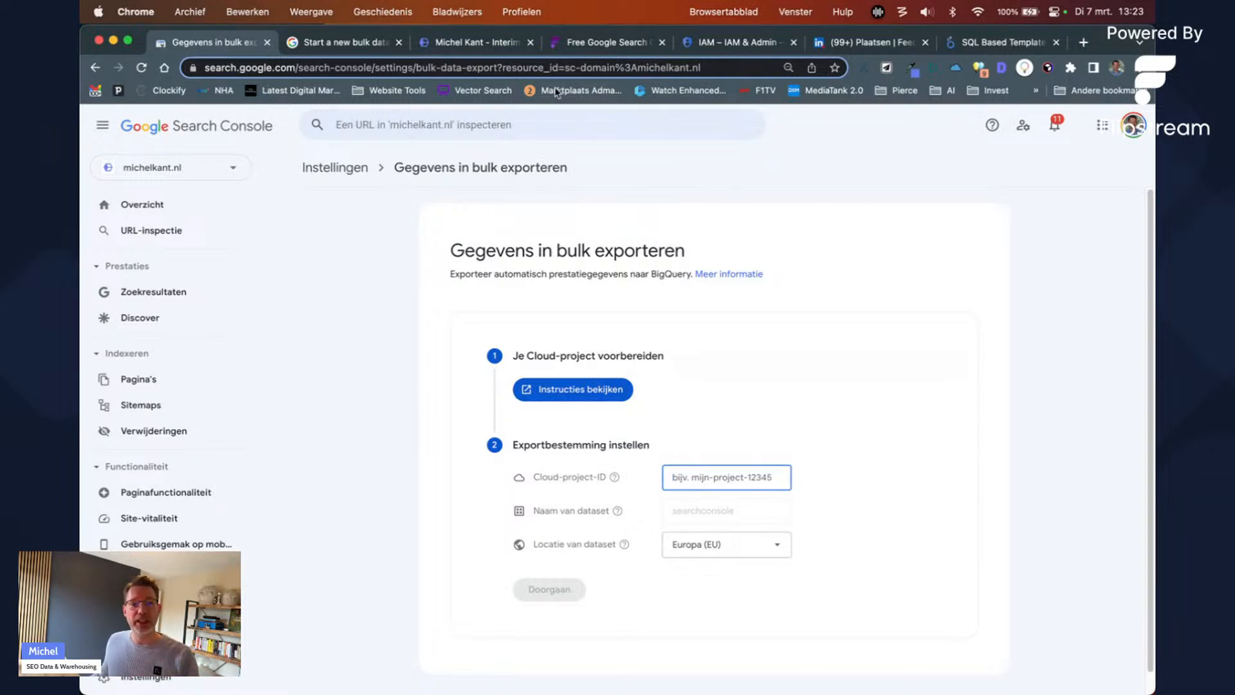
Step: Copy the project ID michelkant-1b86e from the Google Cloud project picker
click(704, 45)
click(318, 123)
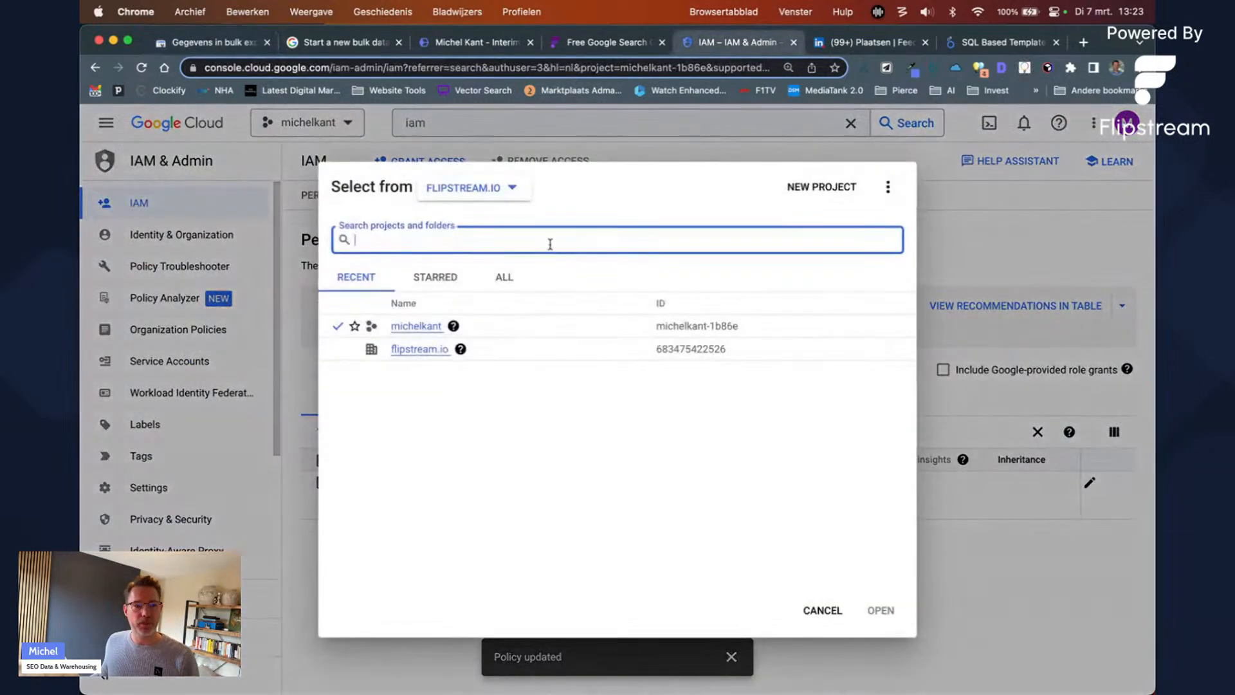
drag(660, 331, 764, 331)
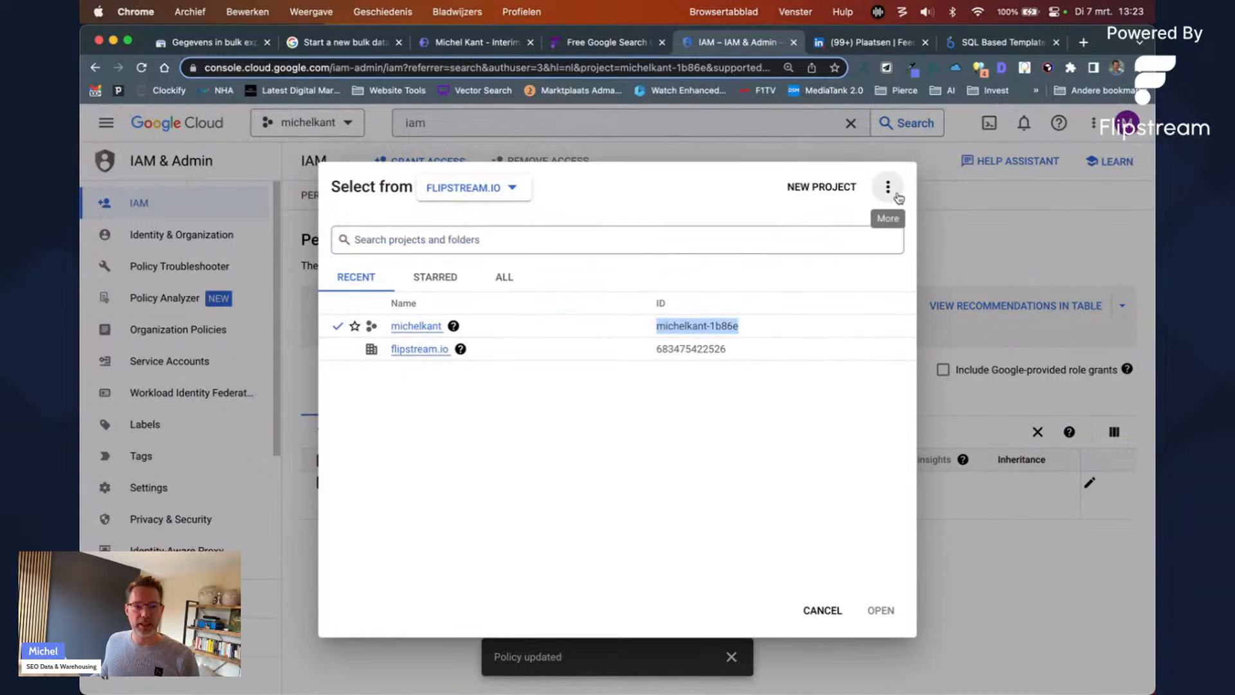
click(991, 246)
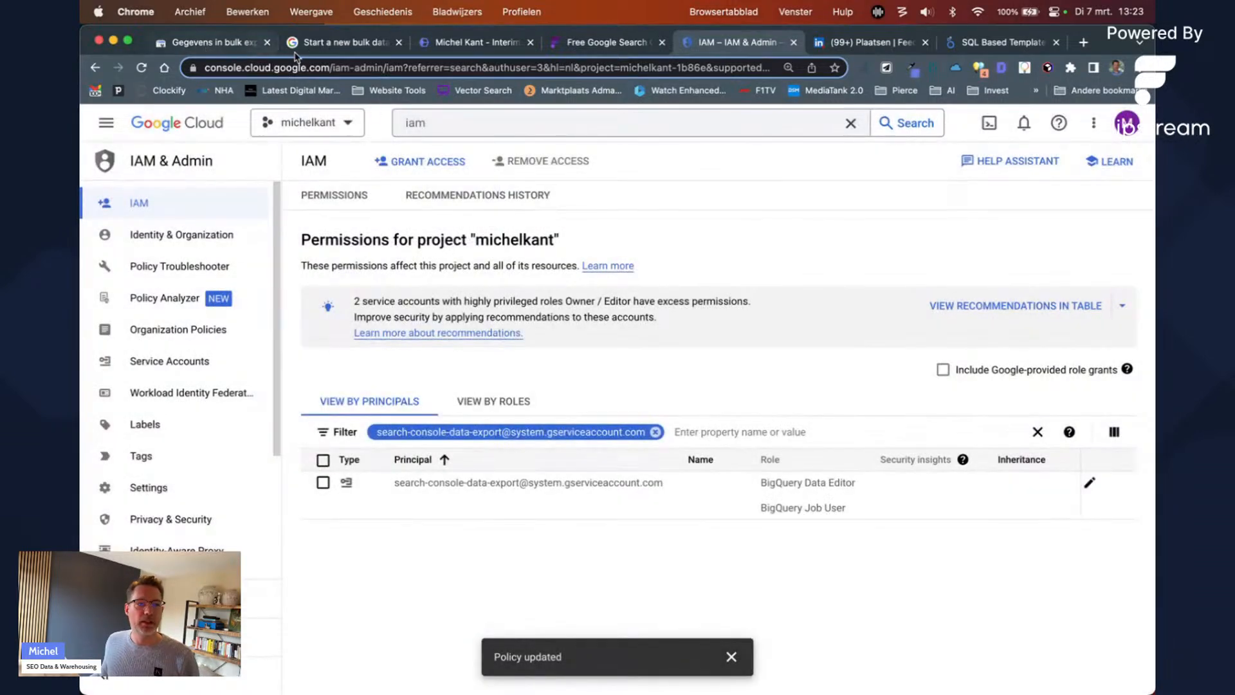
click(319, 135)
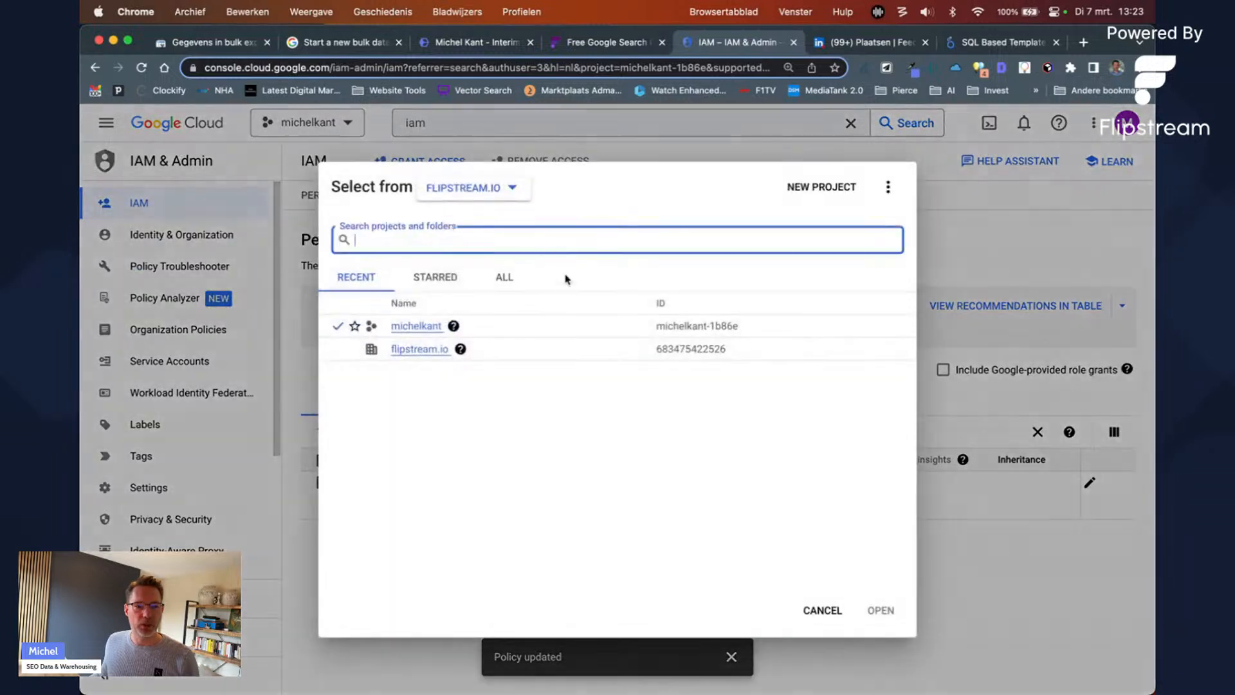
drag(657, 326, 748, 328)
key(super+c)
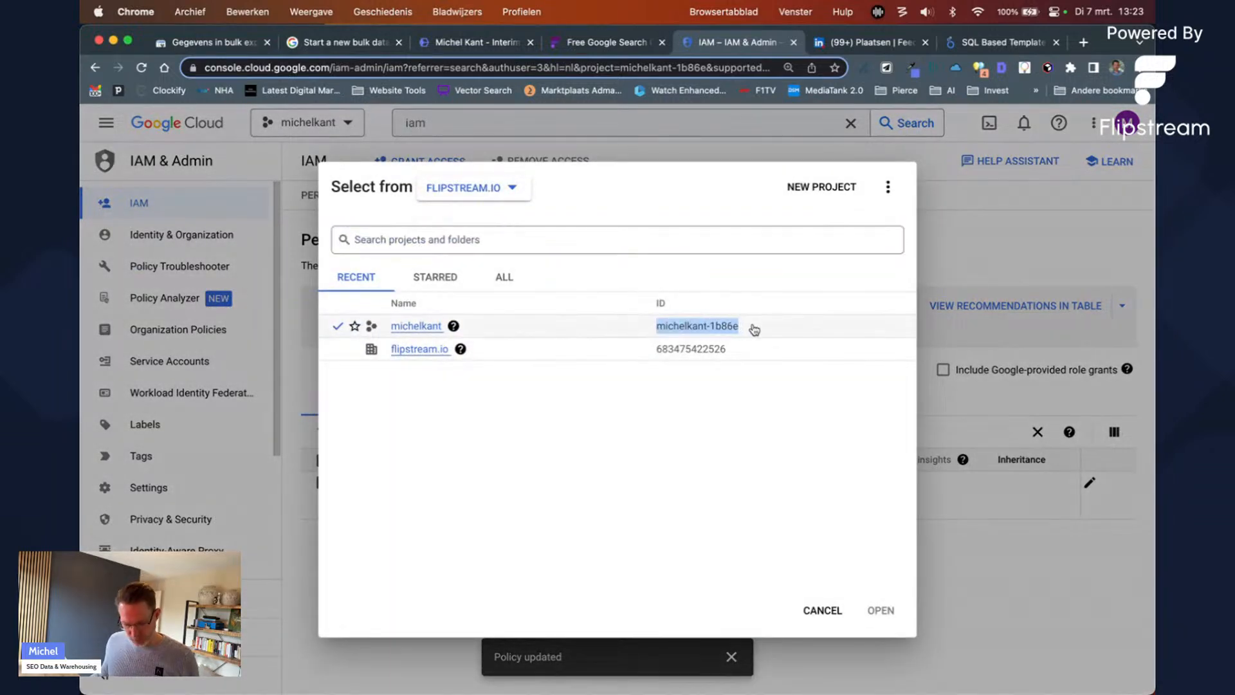
key(Escape)
Step: Paste michelkant-1b86e as the Cloud project ID and keep the dataset location Europa (EU)
click(195, 43)
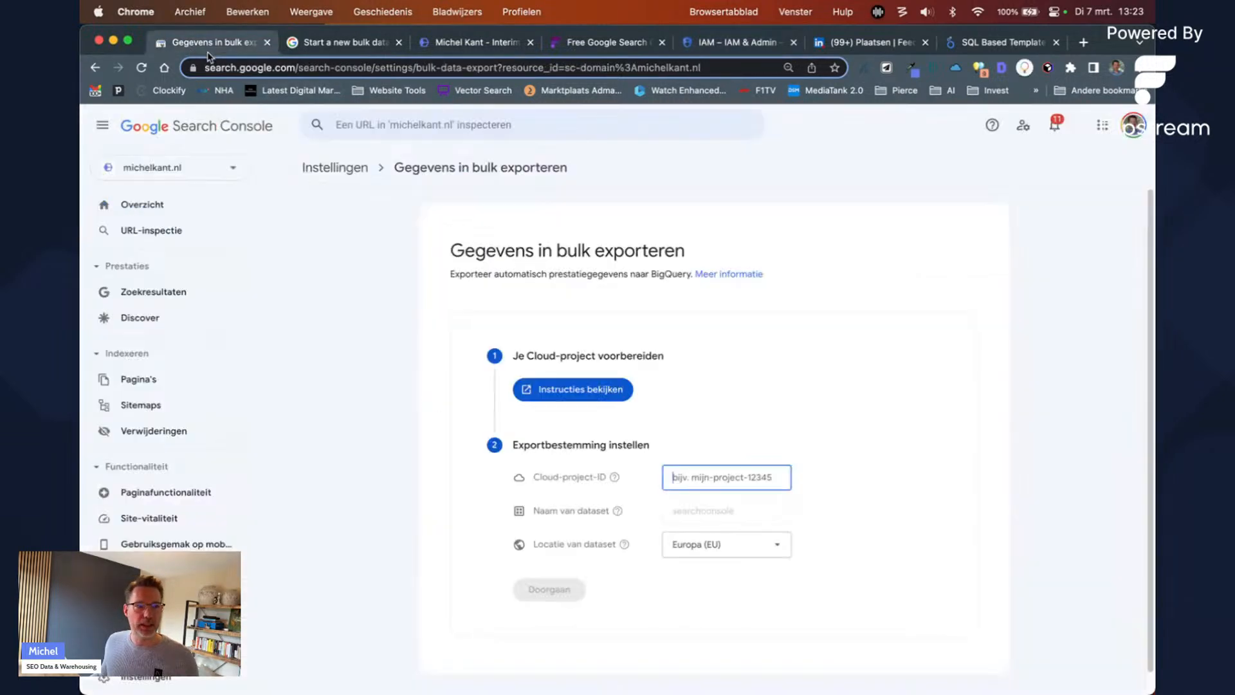
key(super+v)
click(734, 544)
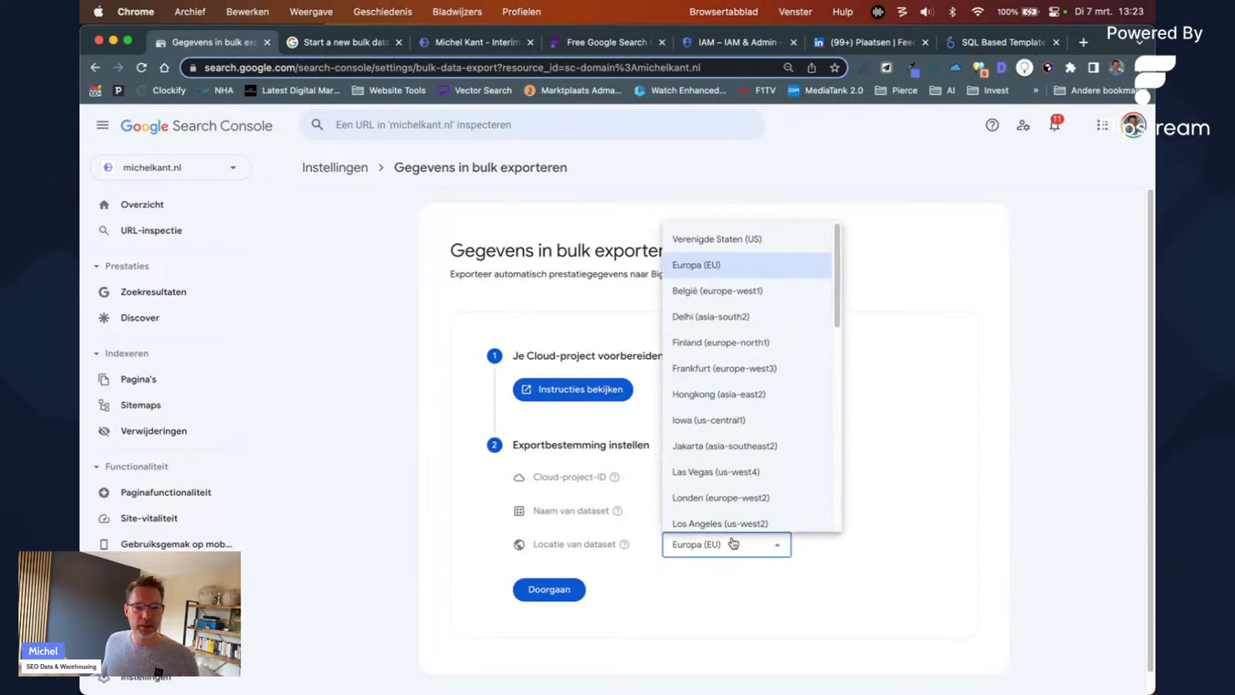
click(882, 538)
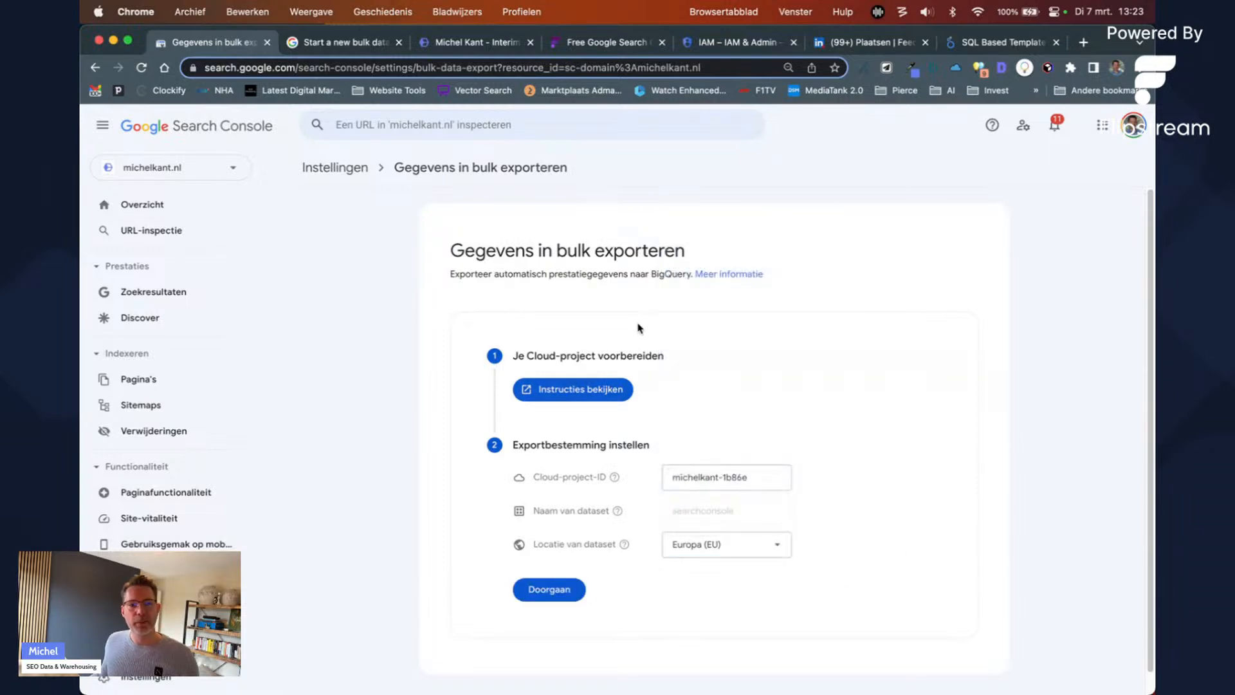
click(747, 43)
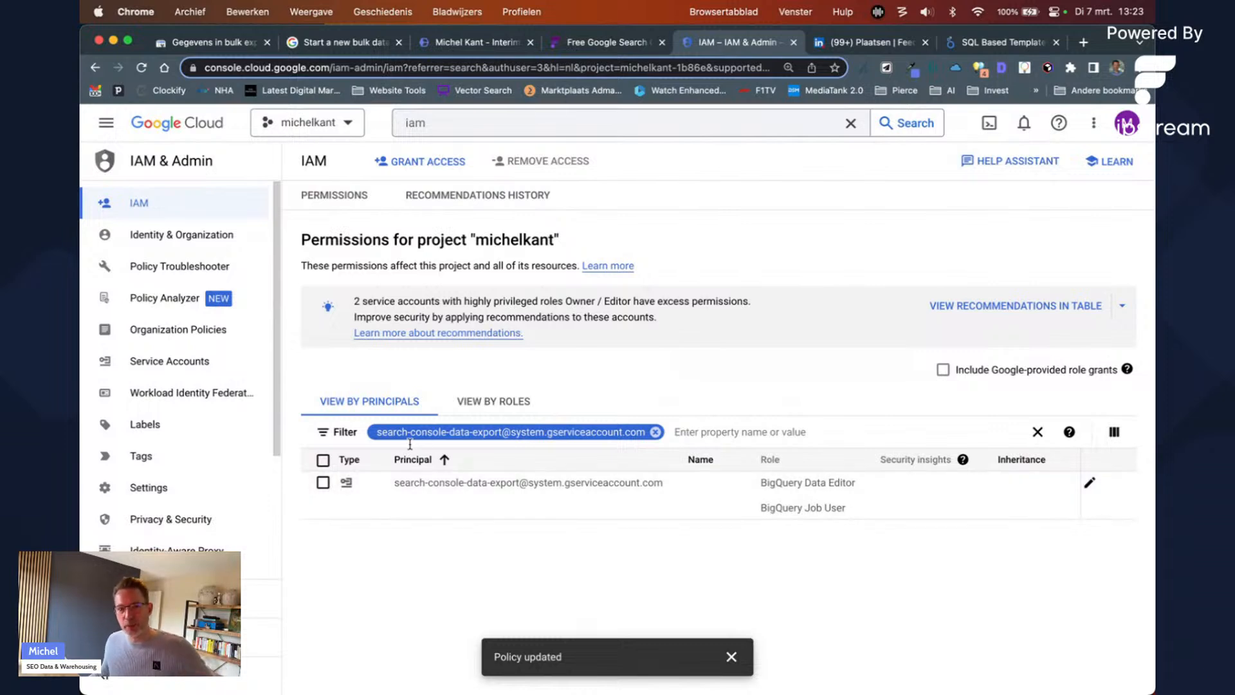
click(180, 47)
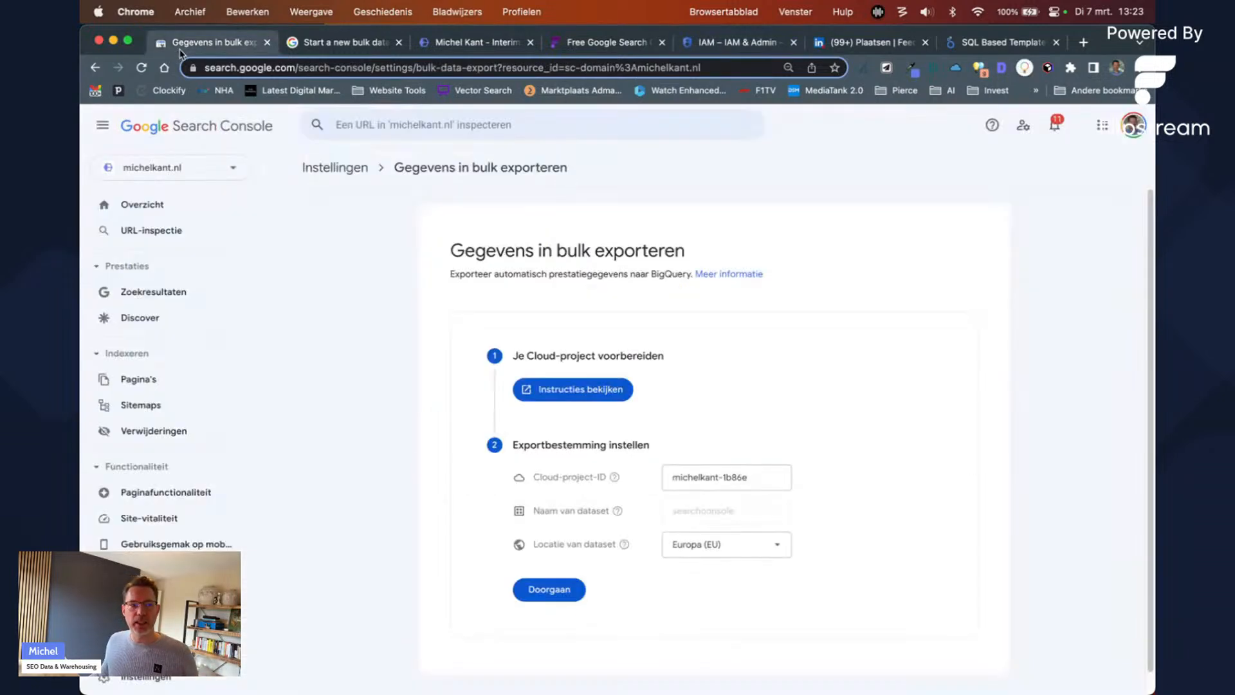
Step: Review project michelkant-1b86e, dataset searchconsole and location Europa (EU), then confirm the export setup
click(552, 592)
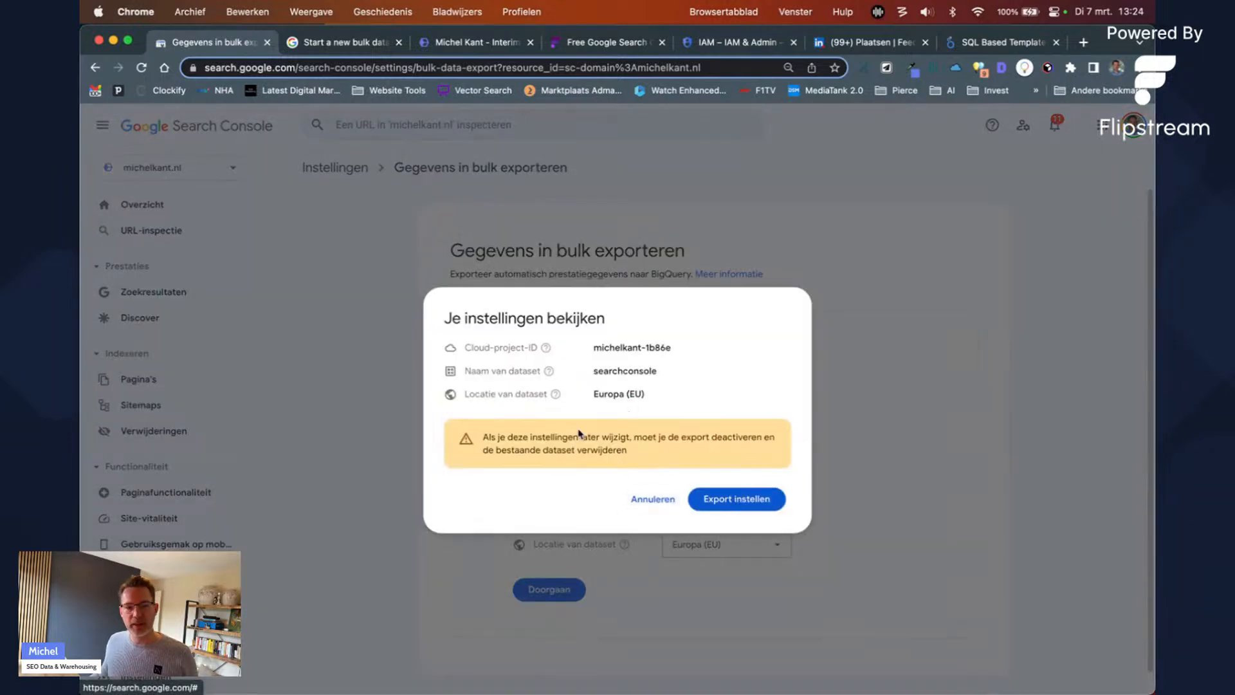
drag(605, 348, 680, 347)
drag(609, 371, 639, 372)
double_click(607, 373)
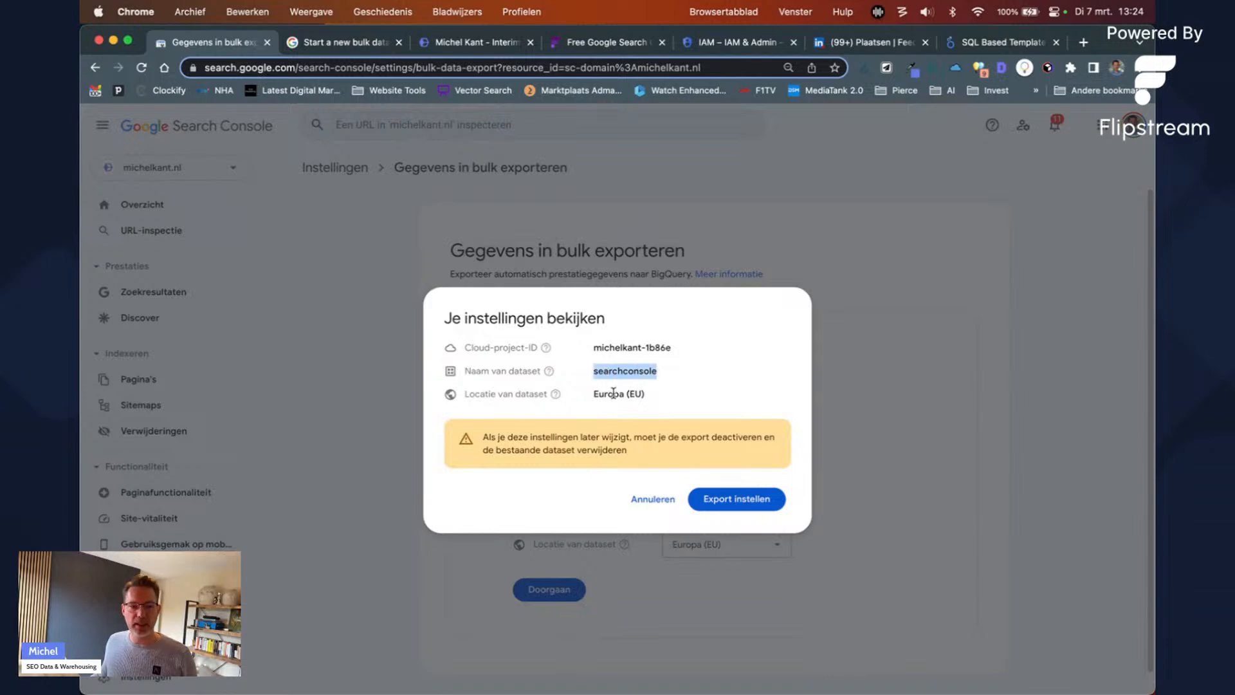
double_click(611, 393)
click(724, 499)
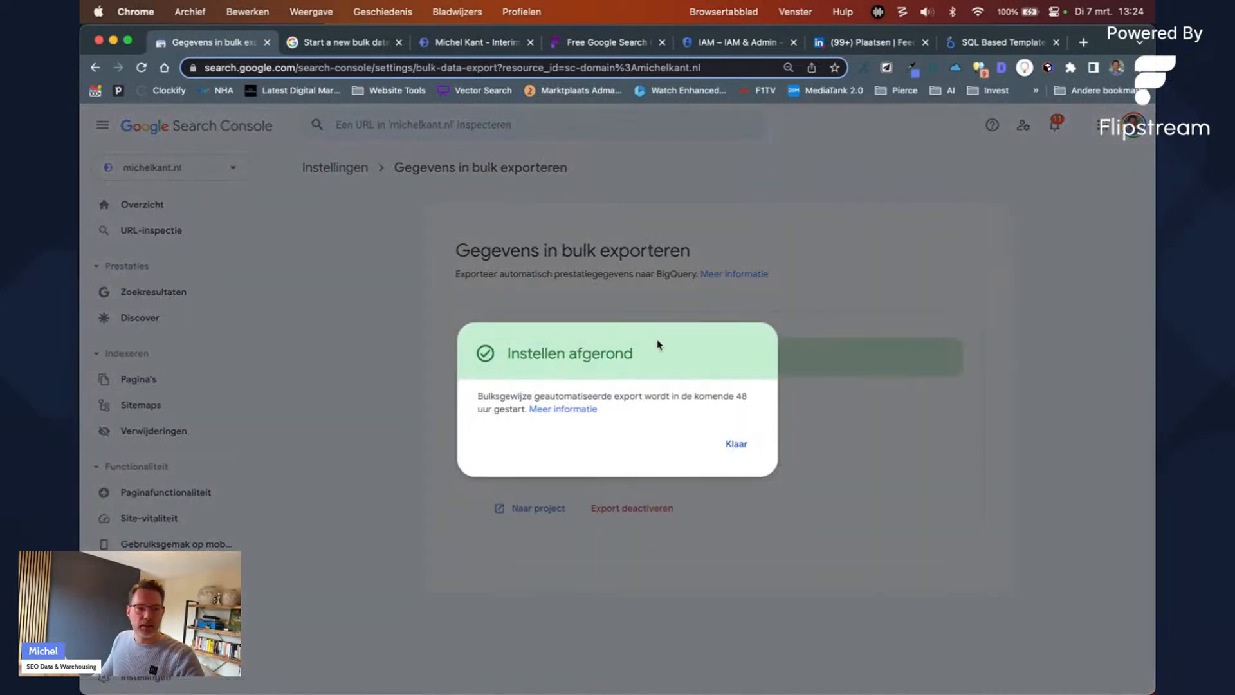
click(737, 444)
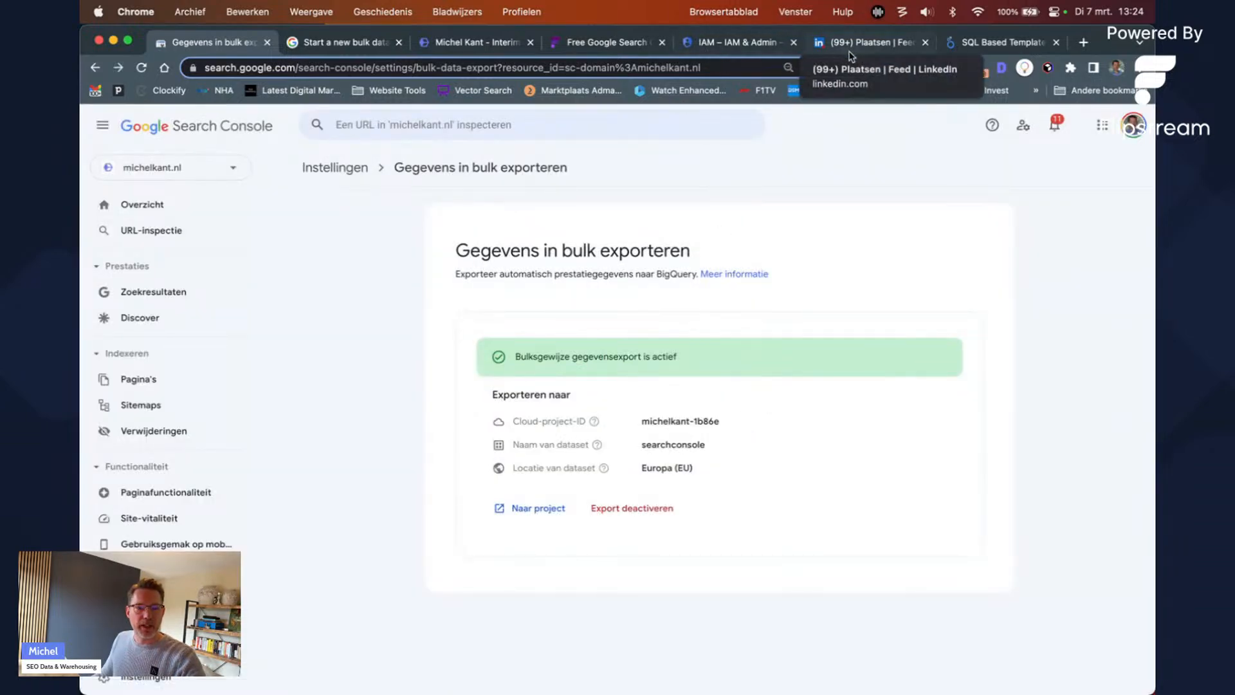
click(750, 42)
Step: Open BigQuery via the 'bigquery' search and view the searchconsole dataset details under michelkant-1b86e
click(458, 124)
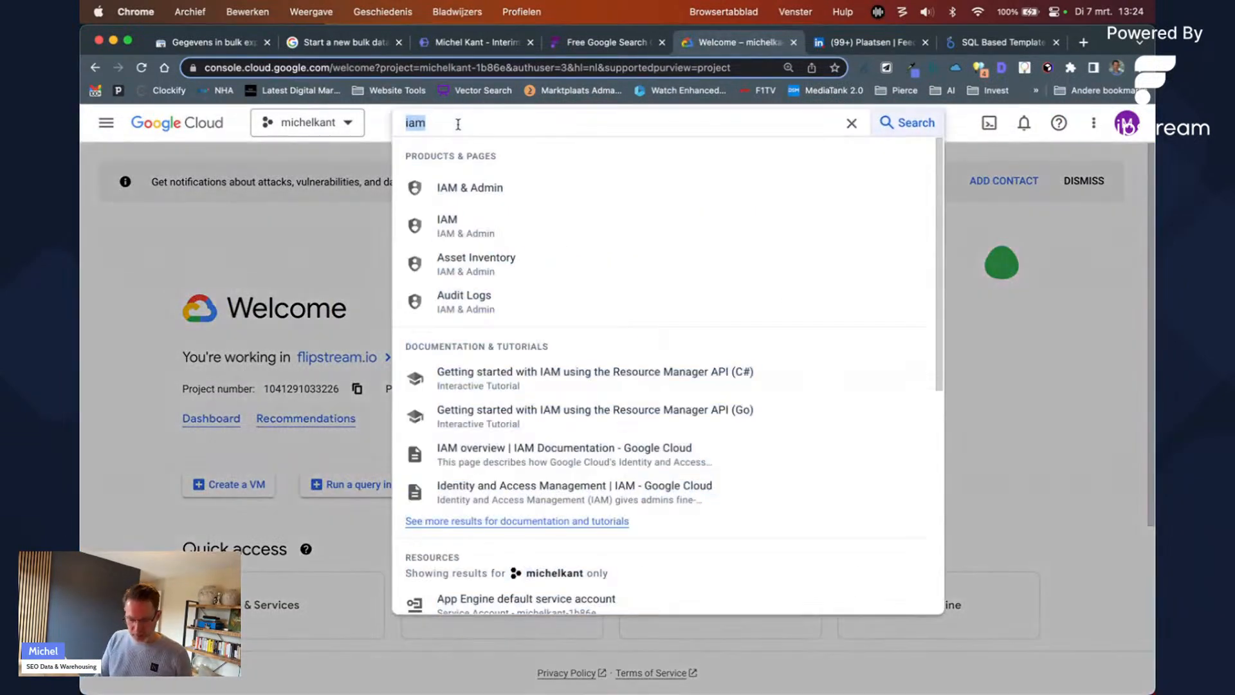
text(bigquery)
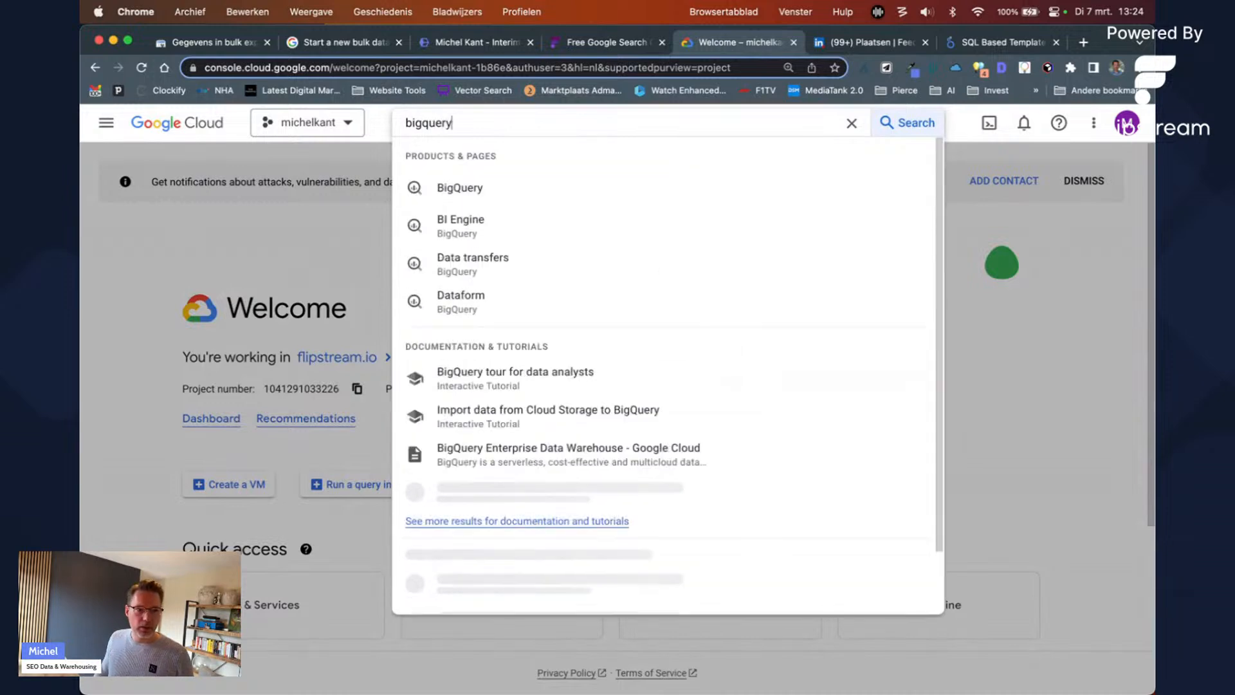
click(445, 188)
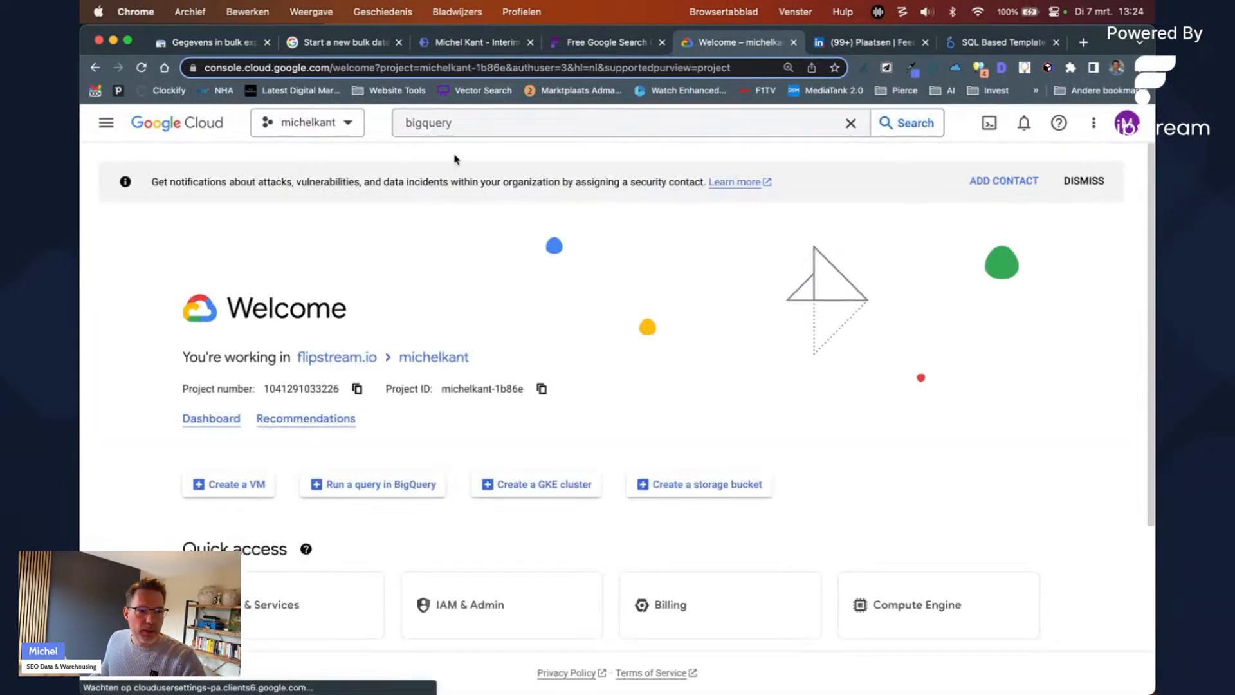
click(458, 123)
click(434, 191)
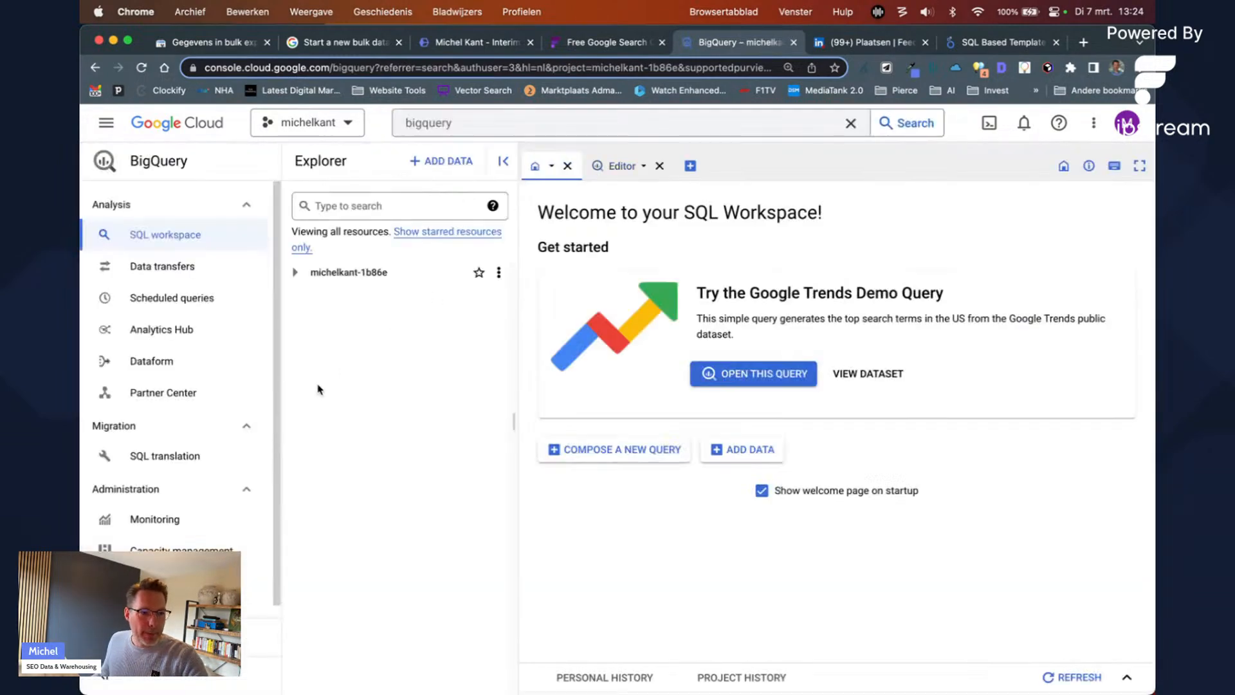
click(294, 272)
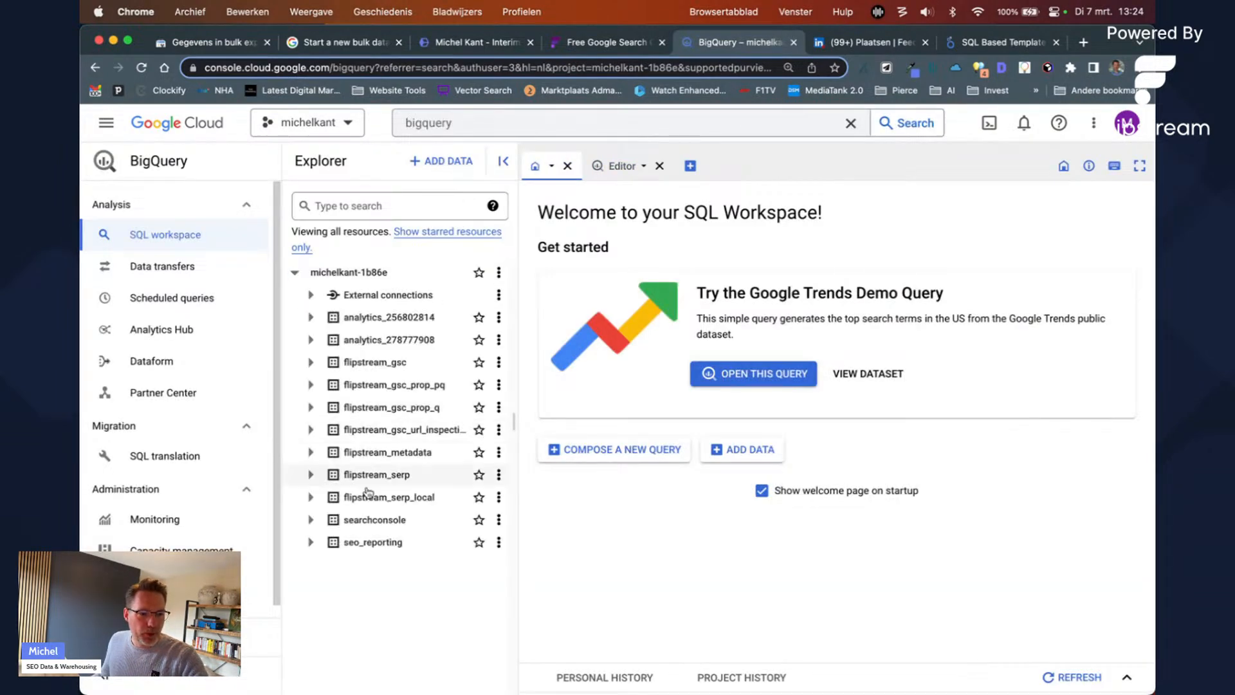
click(364, 519)
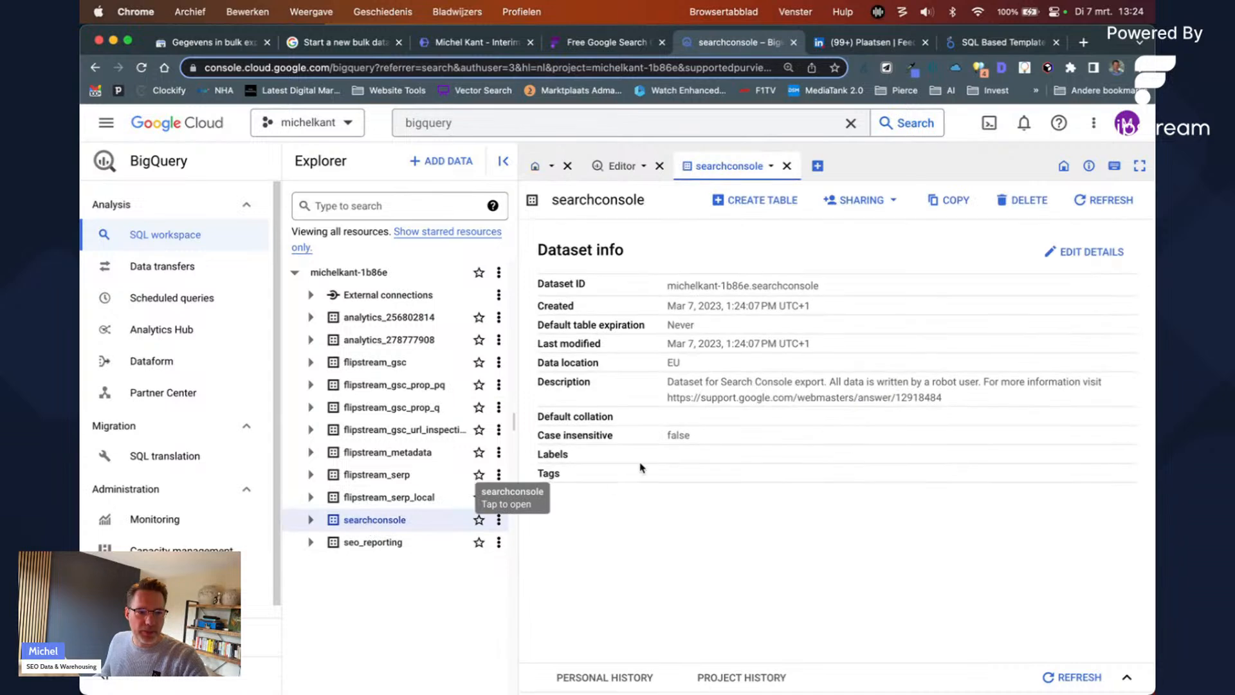
drag(661, 378, 967, 399)
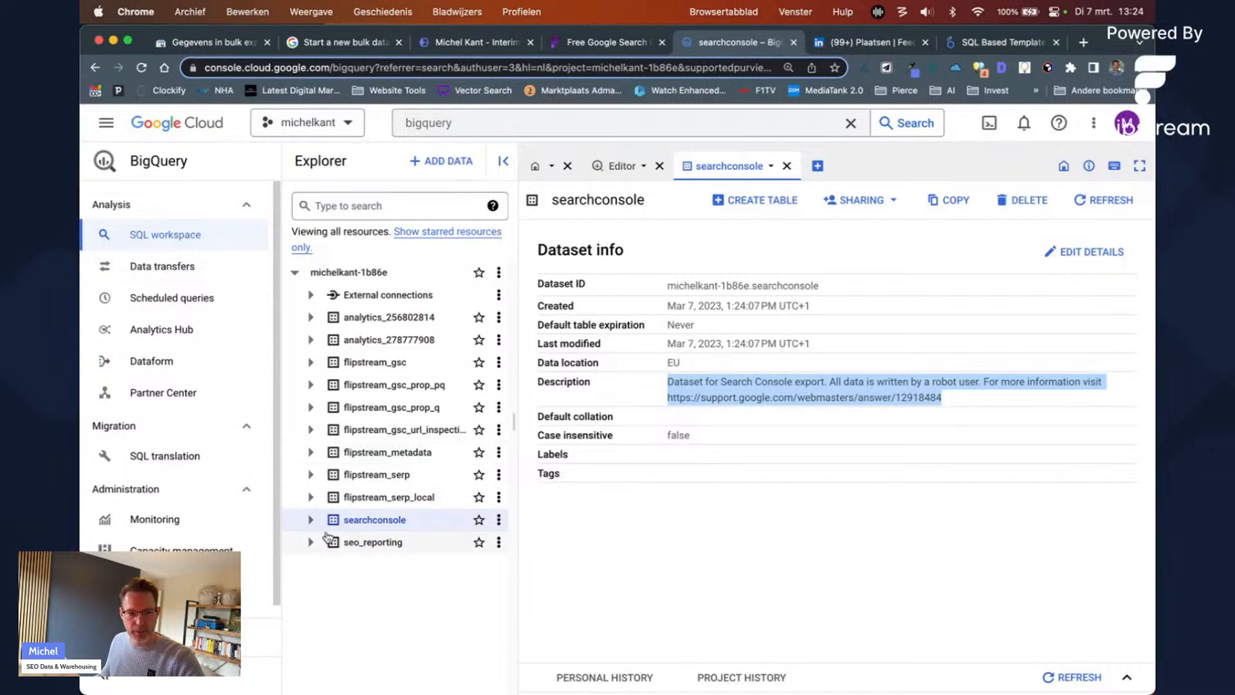
Step: Preview temp_87523284's row with a widened question column, then show its question and answer schema
click(310, 519)
click(392, 544)
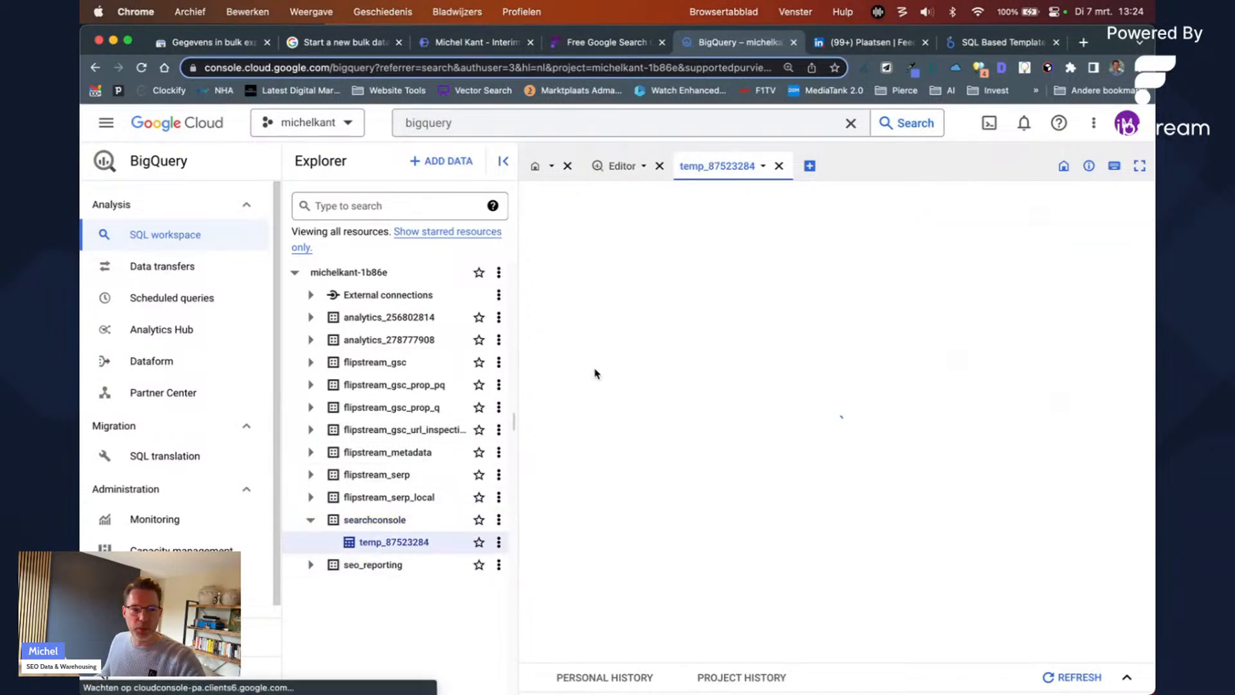
click(710, 234)
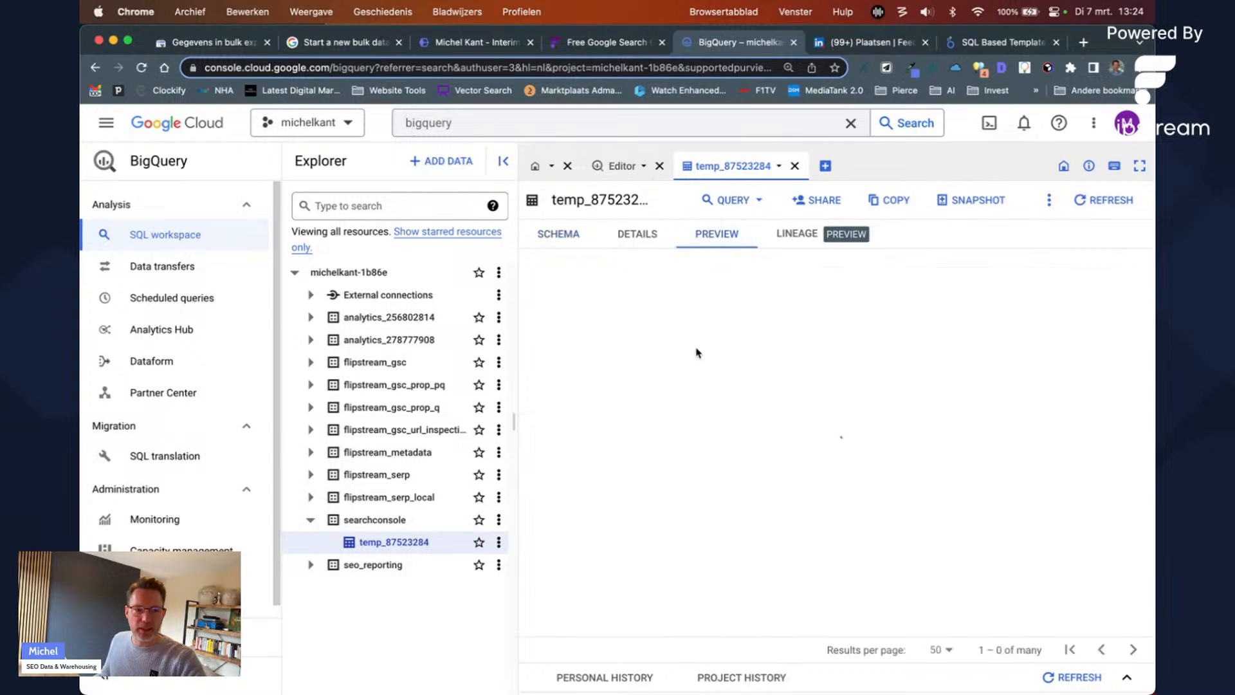
drag(720, 264, 847, 271)
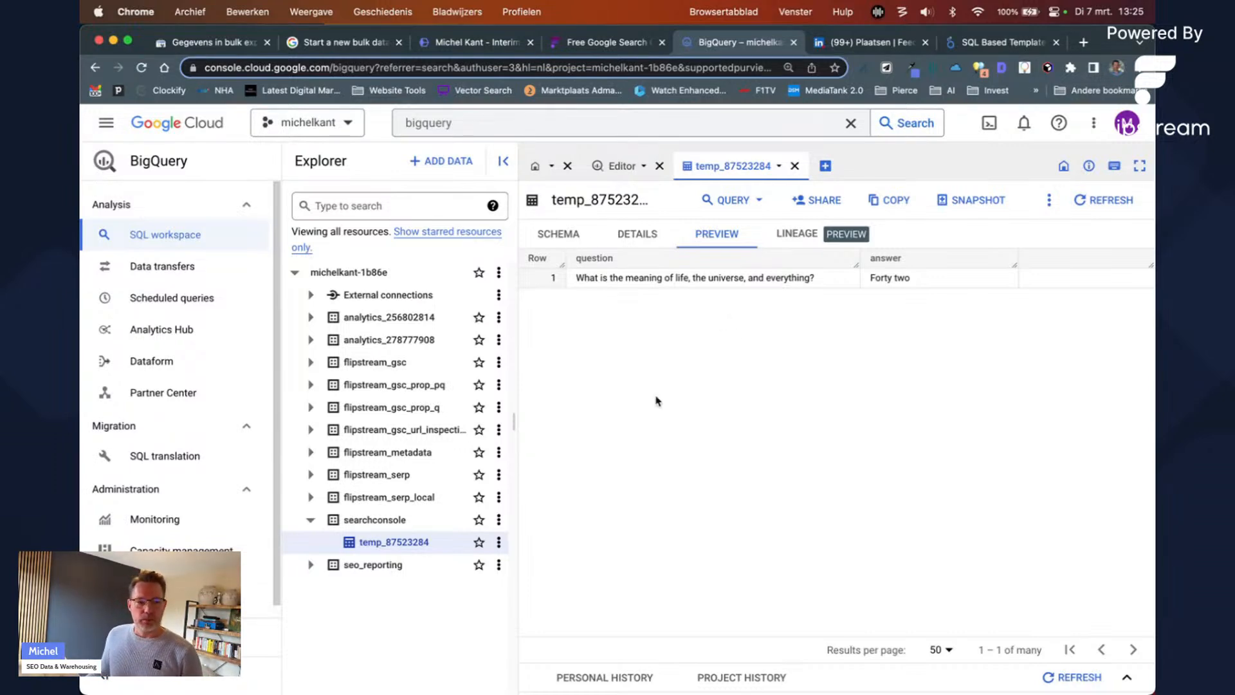
click(425, 521)
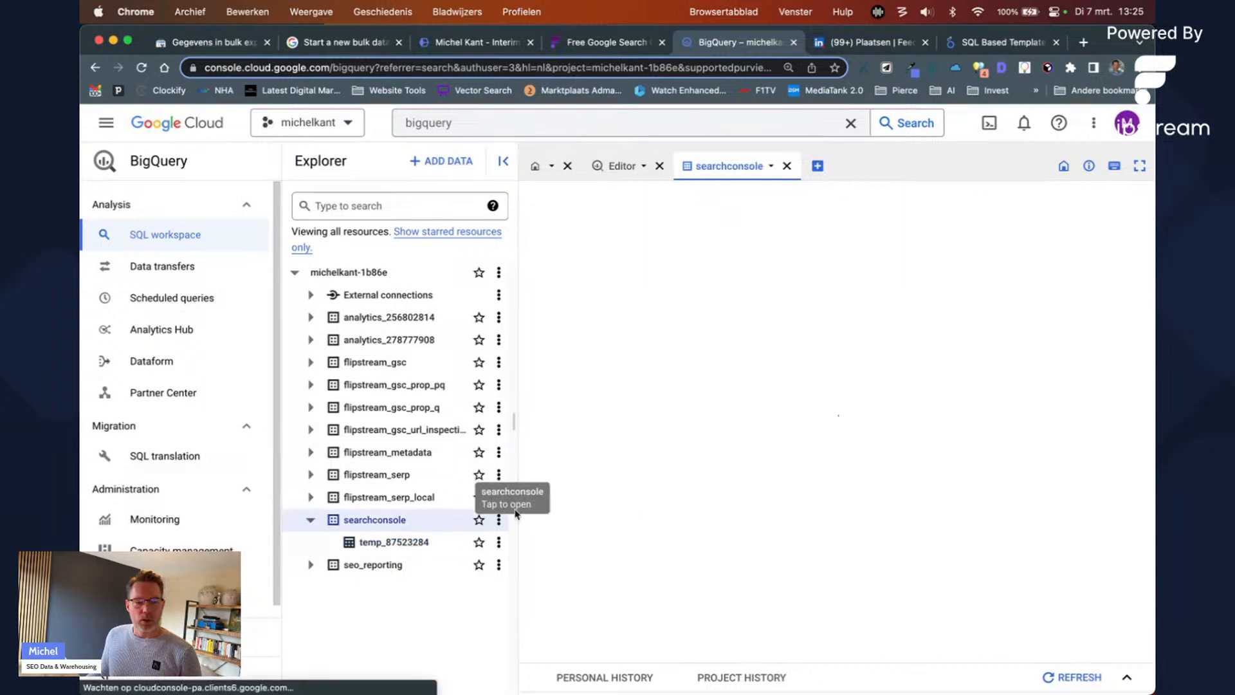
click(368, 547)
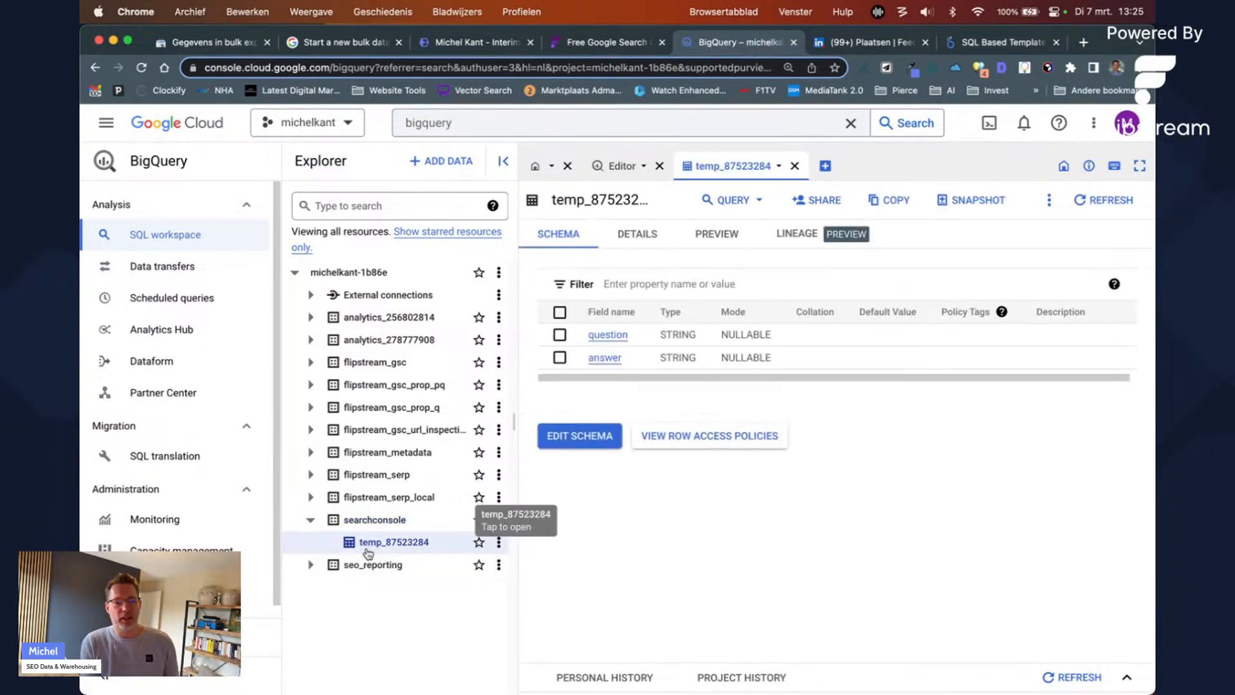
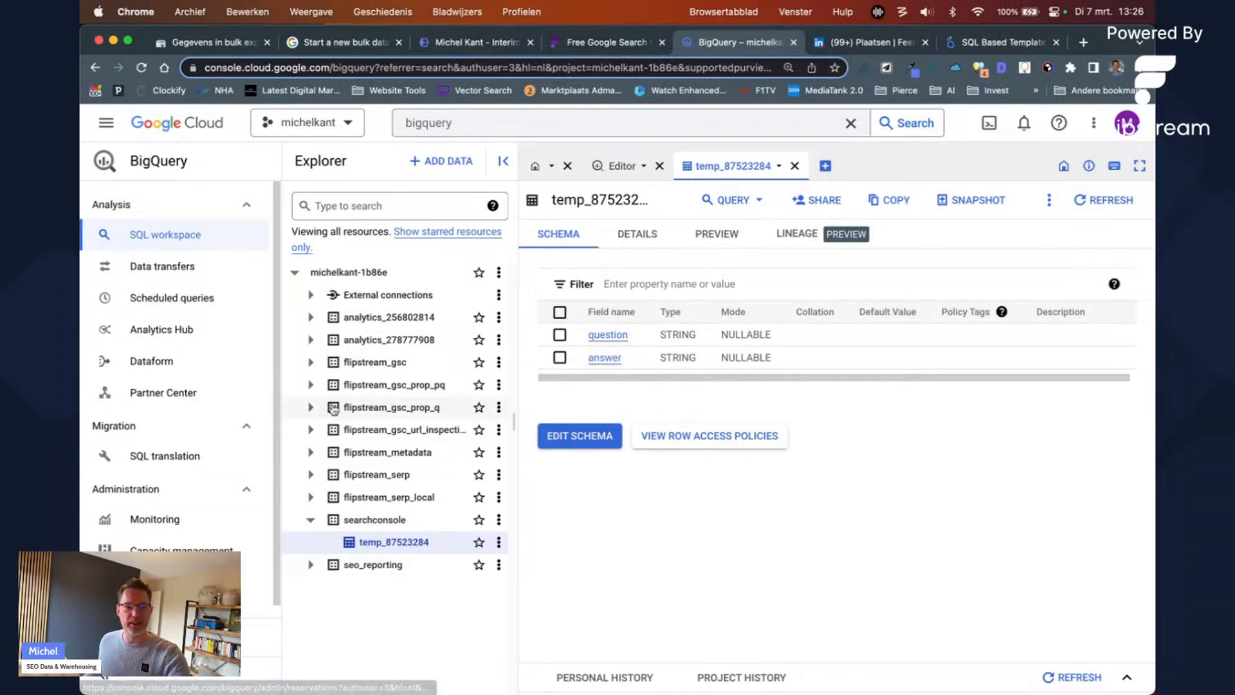
Step: Expand flipstream_gsc to list its export tables, then go to the bulk data export help article
click(310, 362)
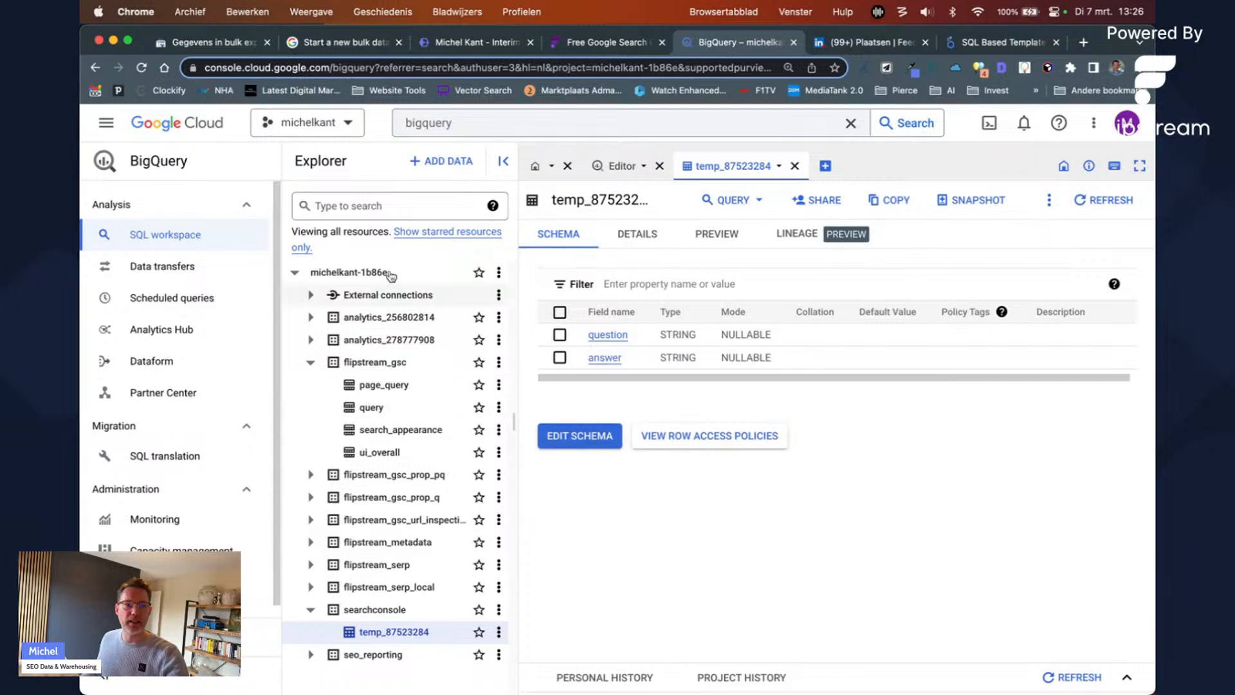
click(380, 42)
Step: Read the setup steps and highlight the paragraph about seeing historical data
scroll(423, 275, down, 10)
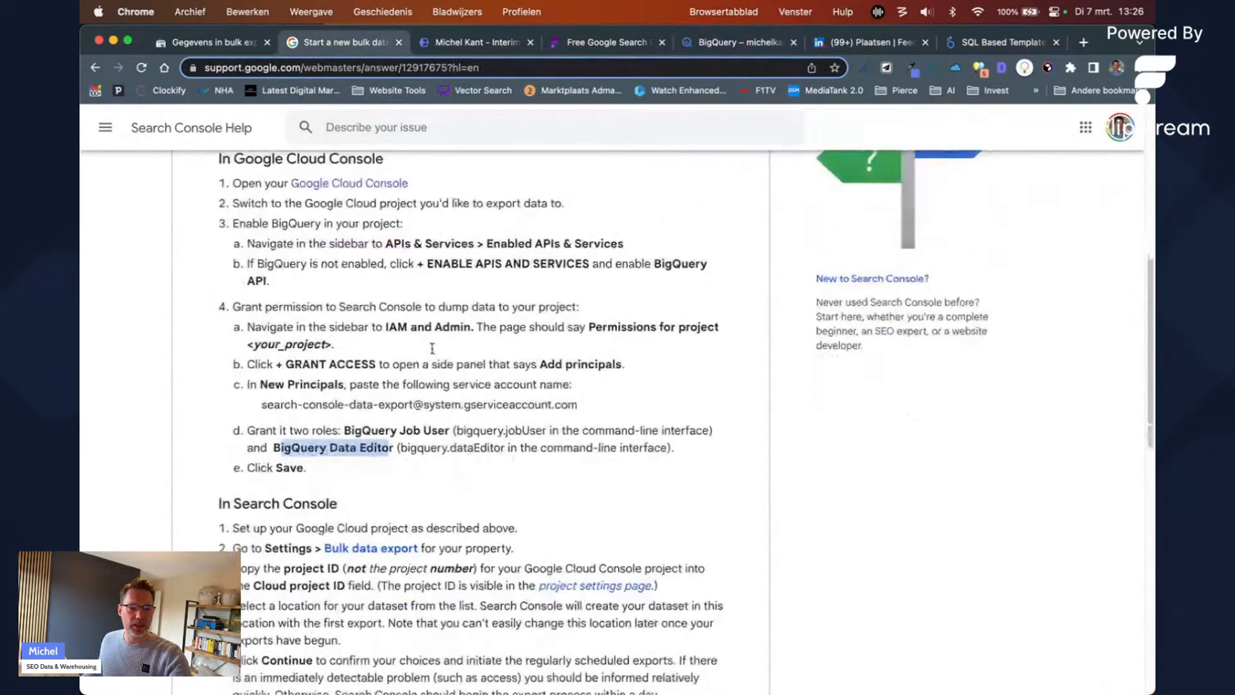
scroll(440, 356, up, 3)
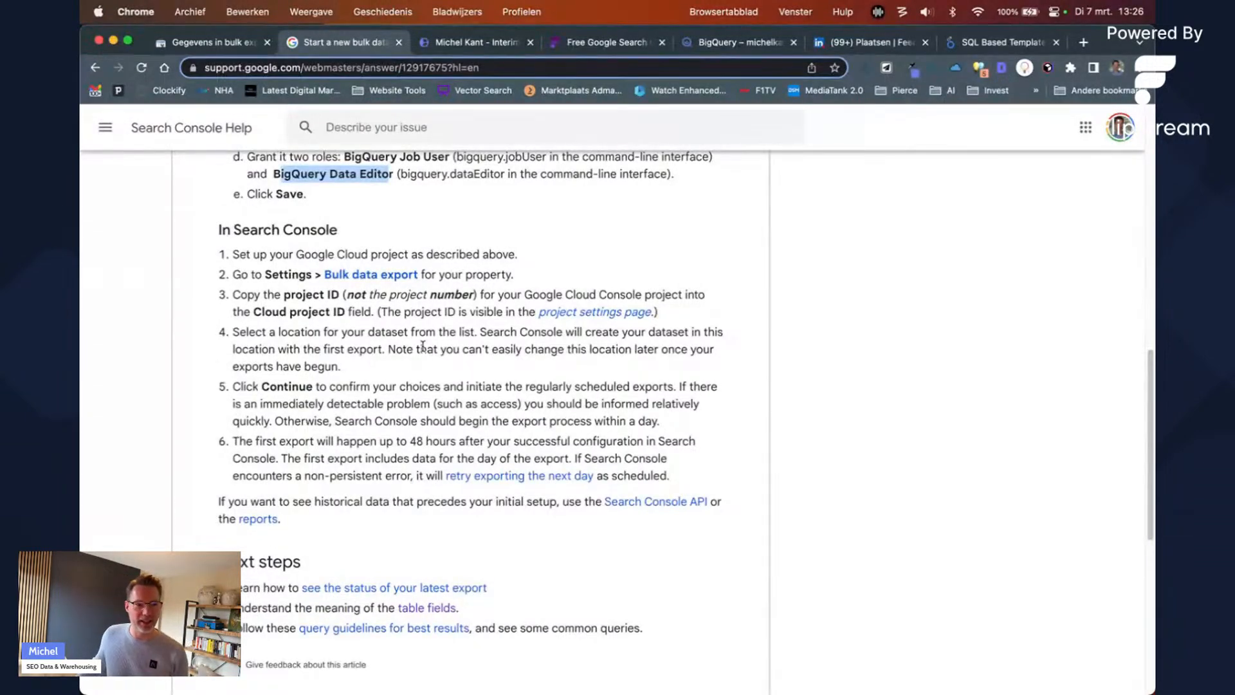
drag(349, 517, 212, 512)
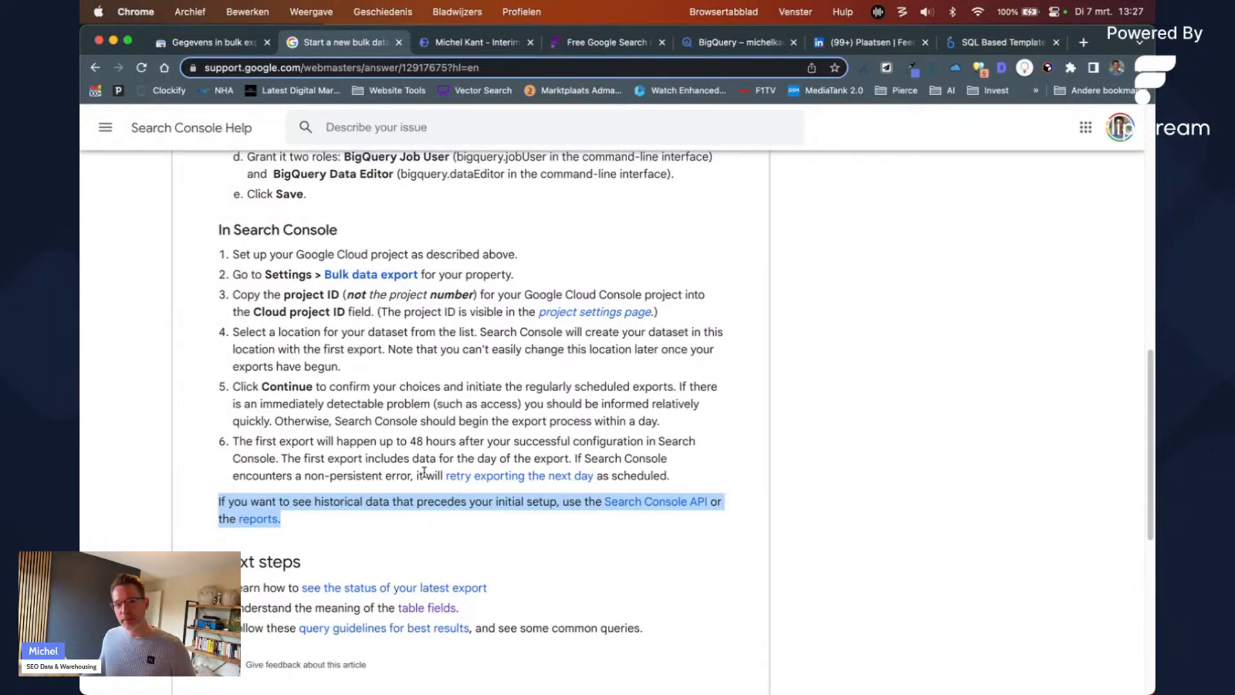
Step: Scroll back to the article's top and go to the Search Console bulk export settings
scroll(424, 459, up, 2)
scroll(424, 459, up, 15)
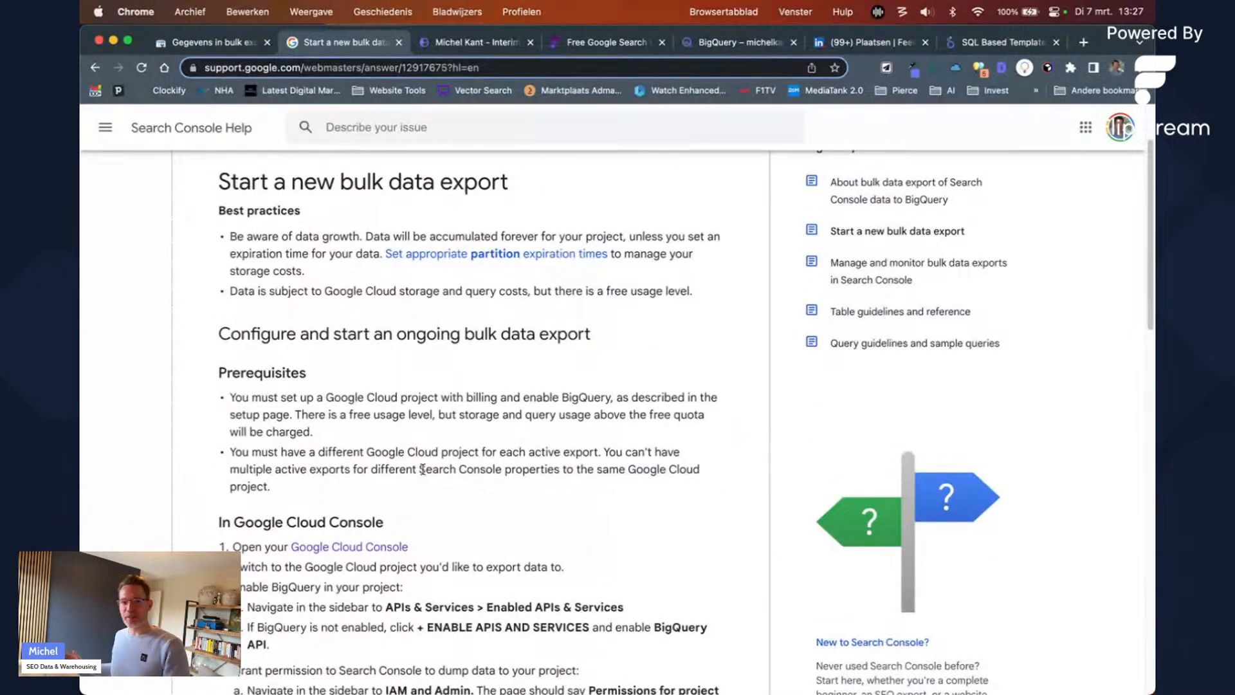
scroll(380, 382, up, 3)
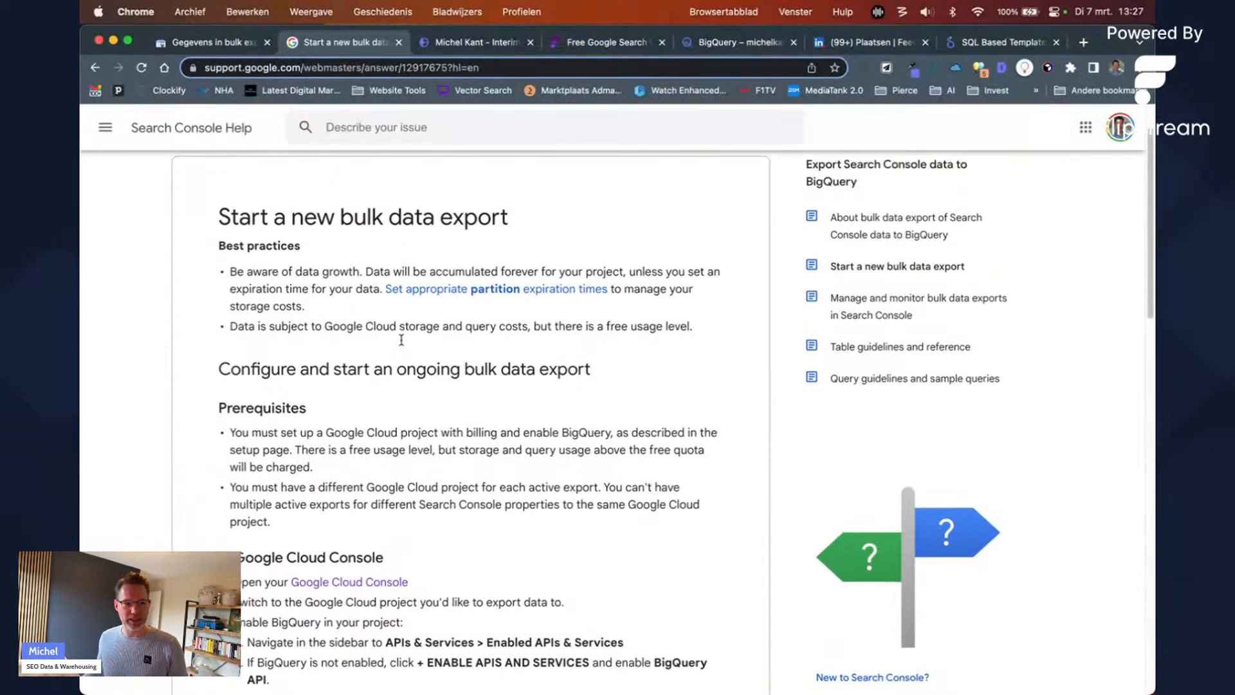
scroll(381, 382, down, 12)
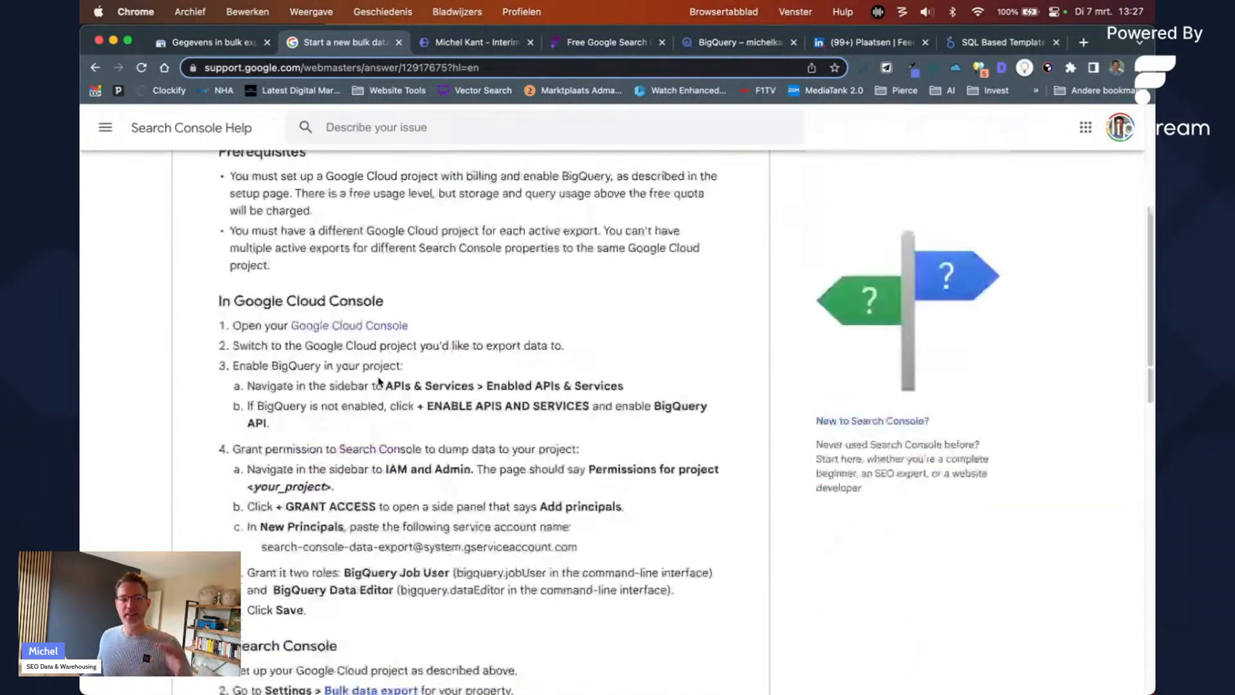
scroll(322, 412, down, 2)
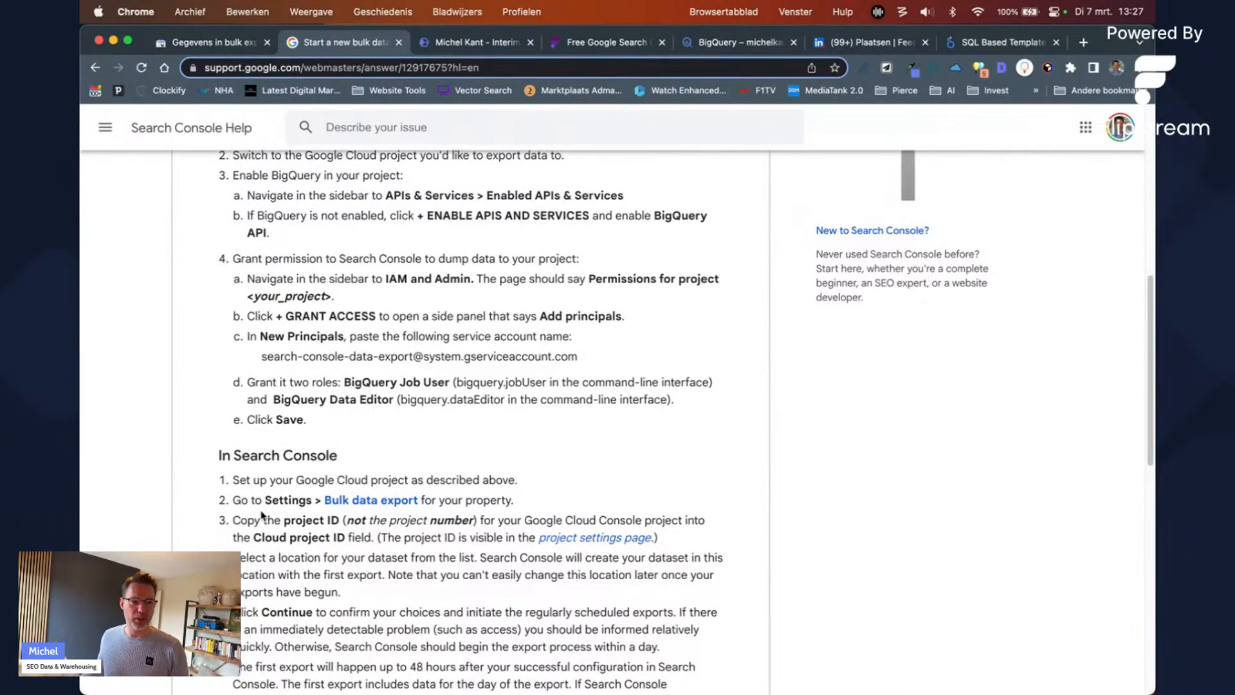
scroll(222, 447, up, 5)
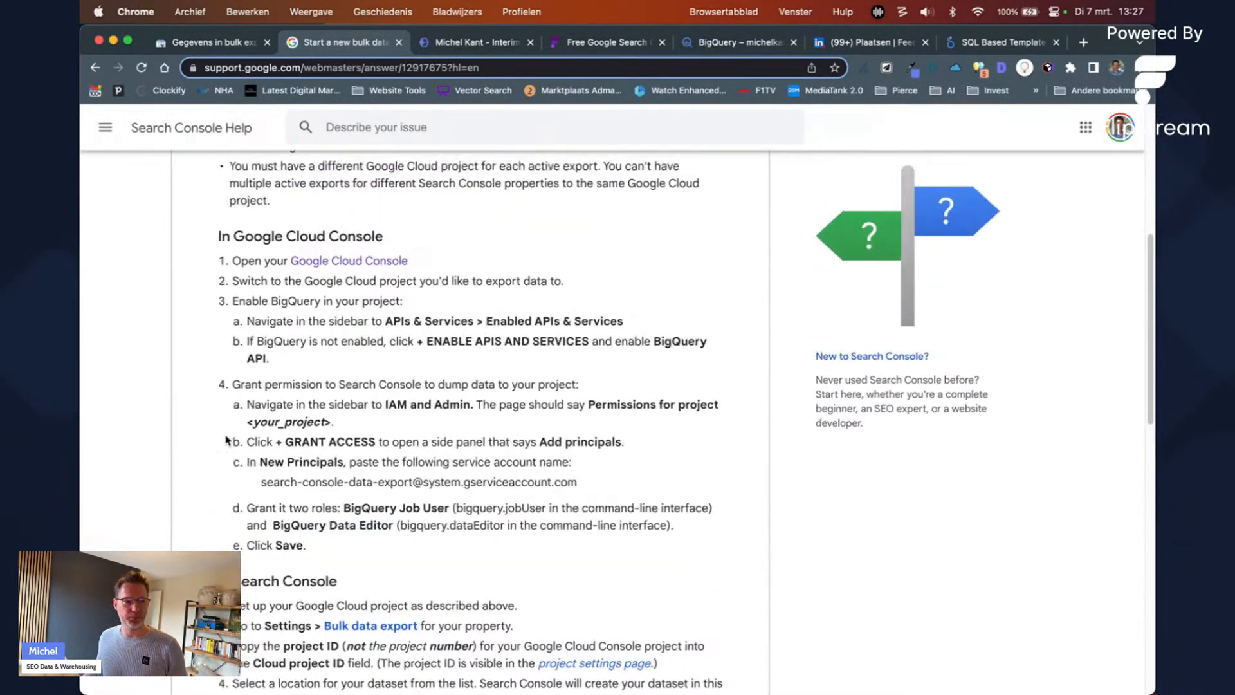
scroll(227, 439, up, 10)
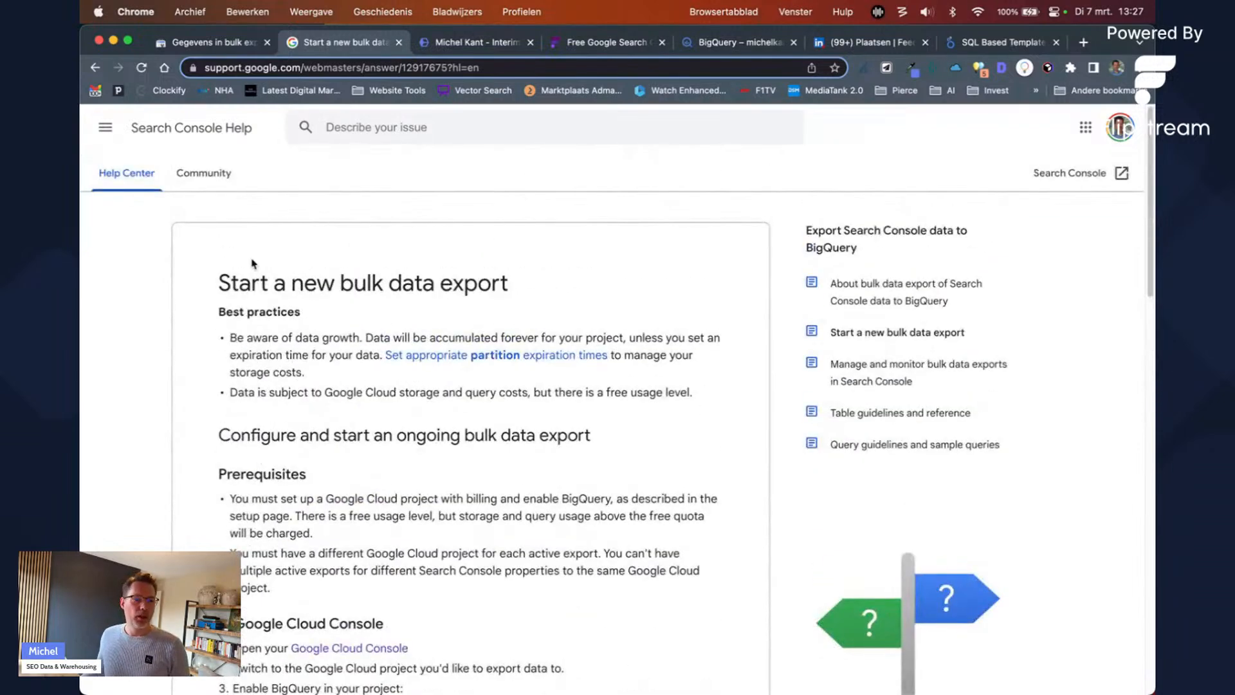
click(240, 43)
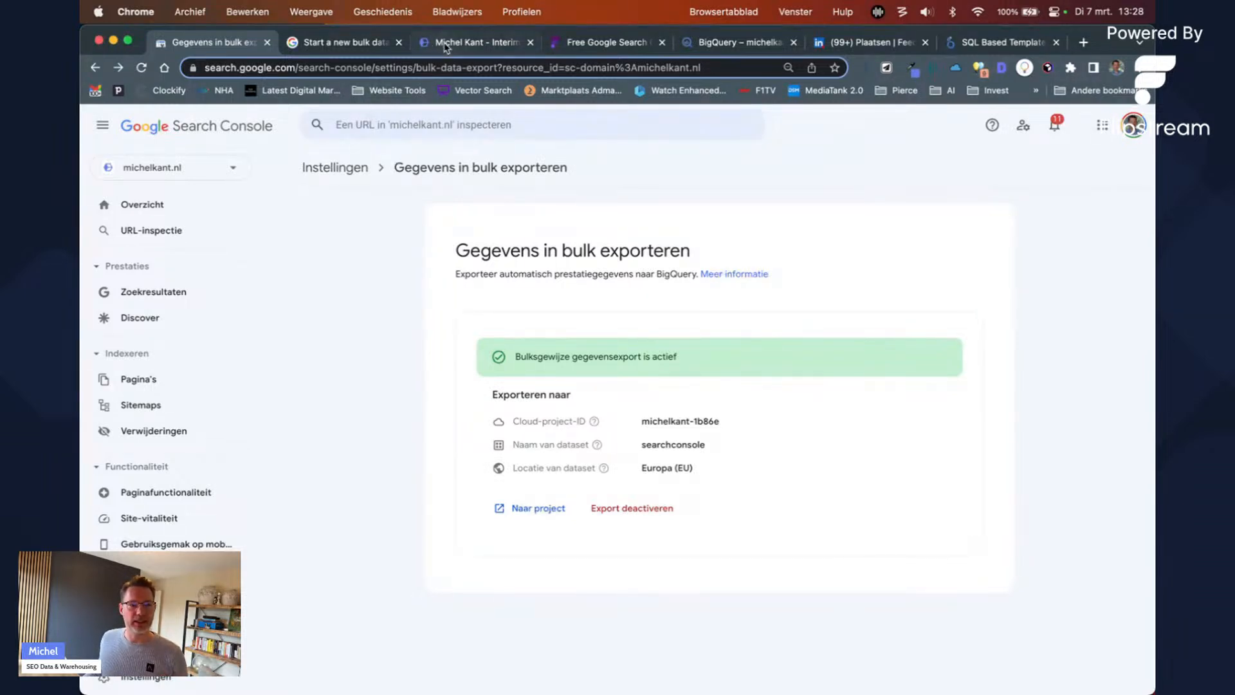
Step: Leave the active bulk export settings for the Looker Studio GSC Dashboard report
click(701, 54)
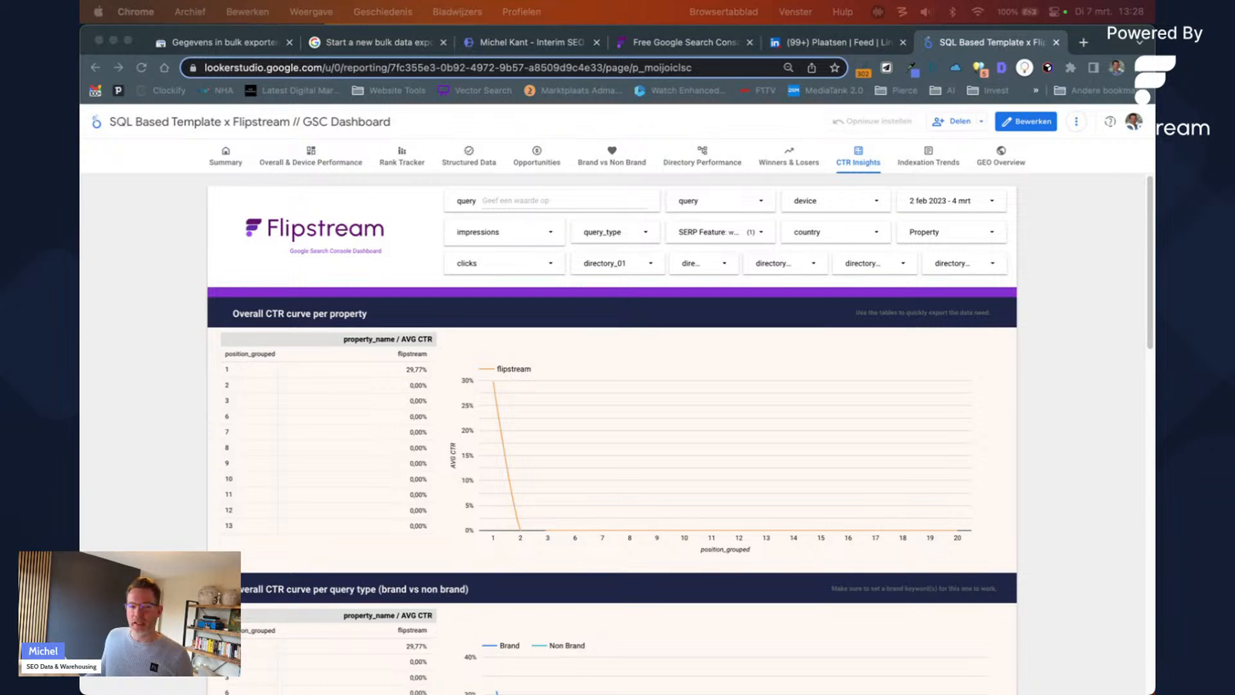
Step: Open Flipstream's free Looker Studio GSC template page with its ranking distribution
click(679, 42)
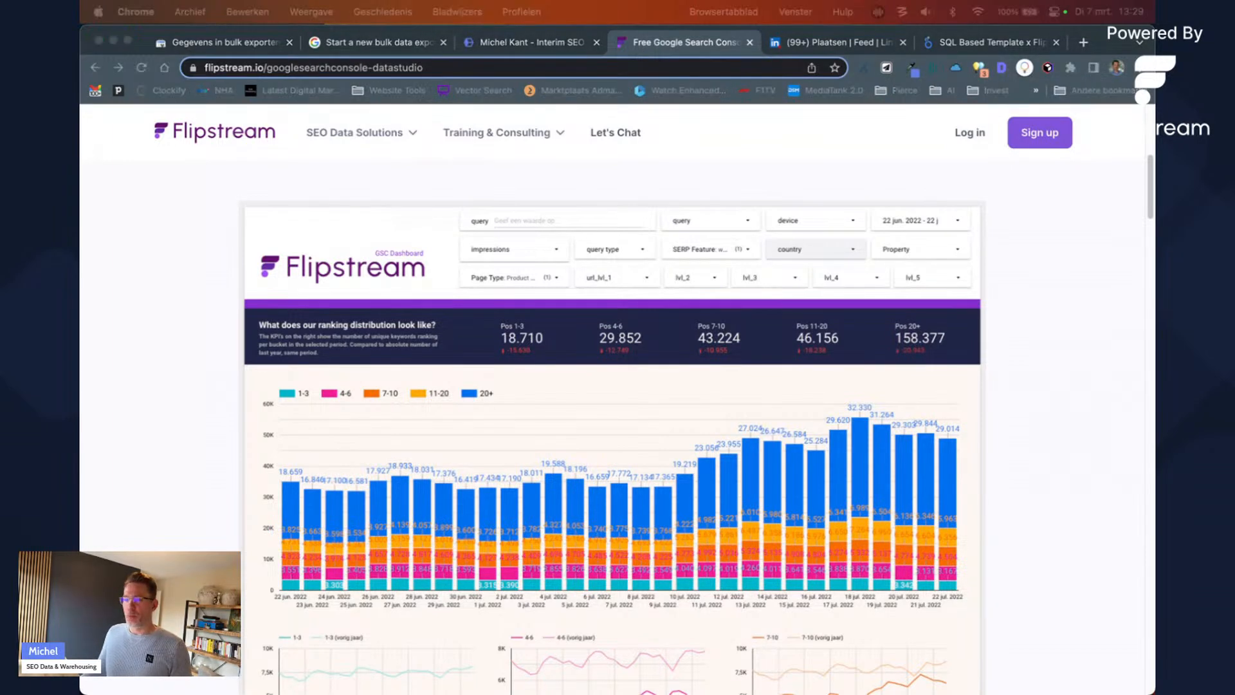
Step: Drag the BigQuery Chrome window back over the Flipstream website
drag(1023, 161, 827, 50)
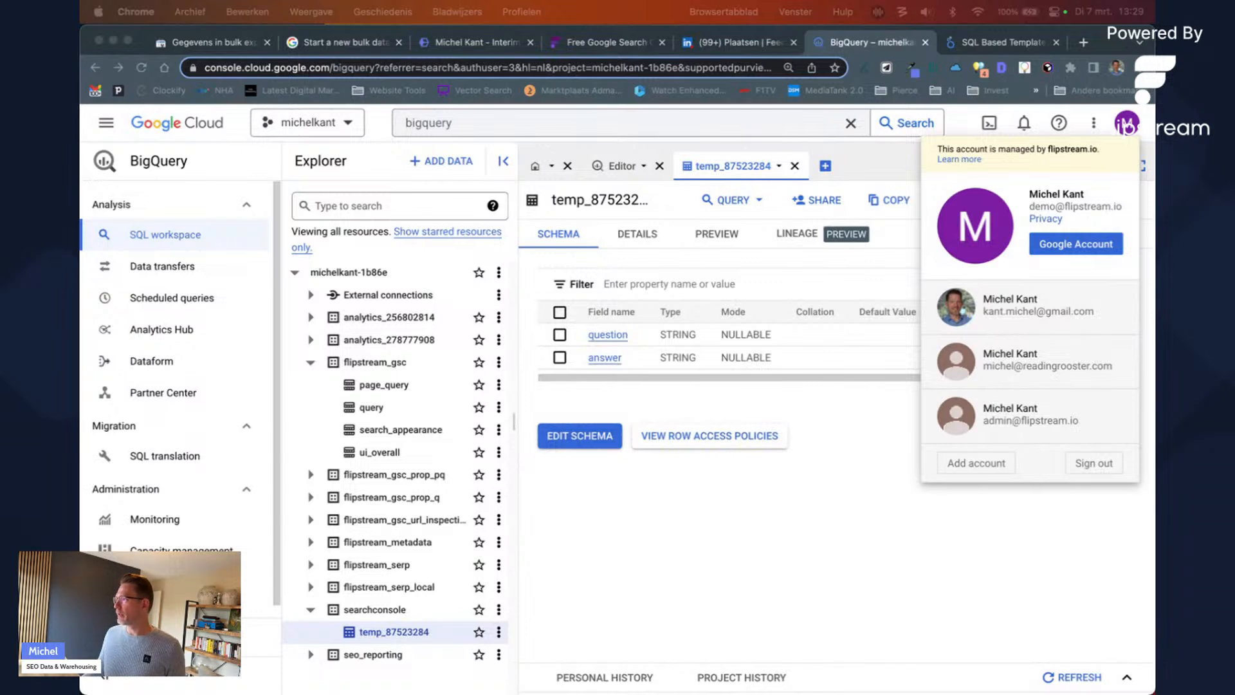
click(795, 524)
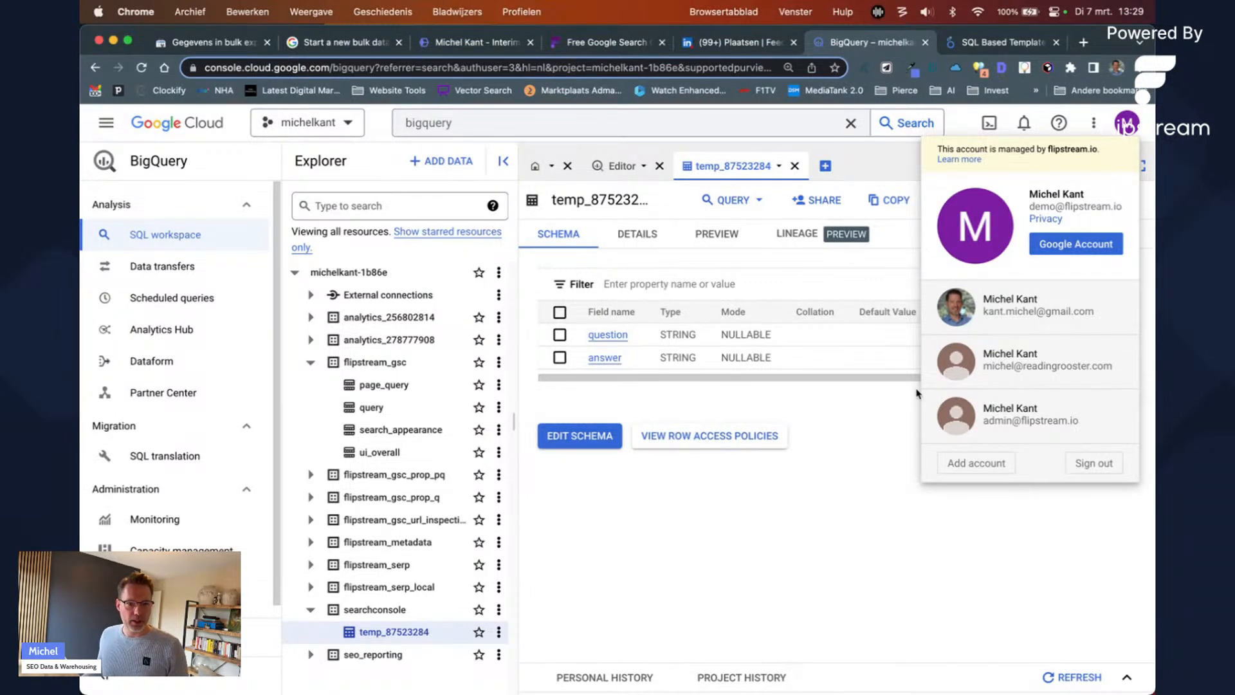
click(956, 430)
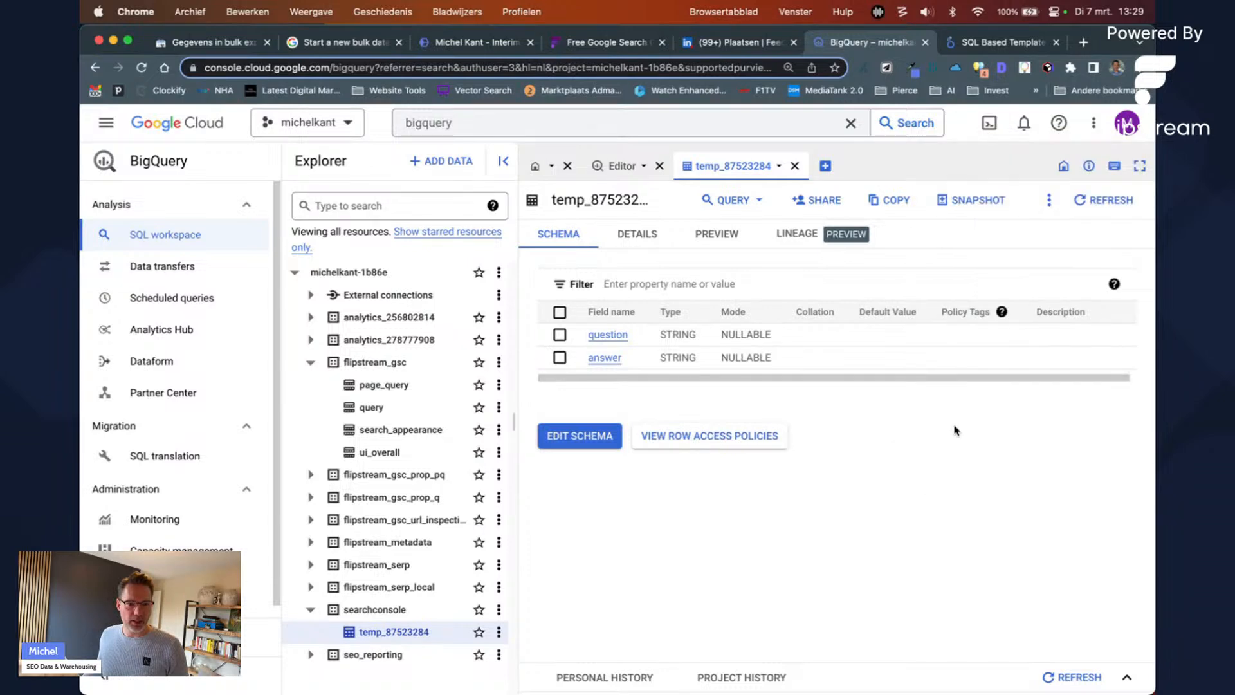
click(795, 165)
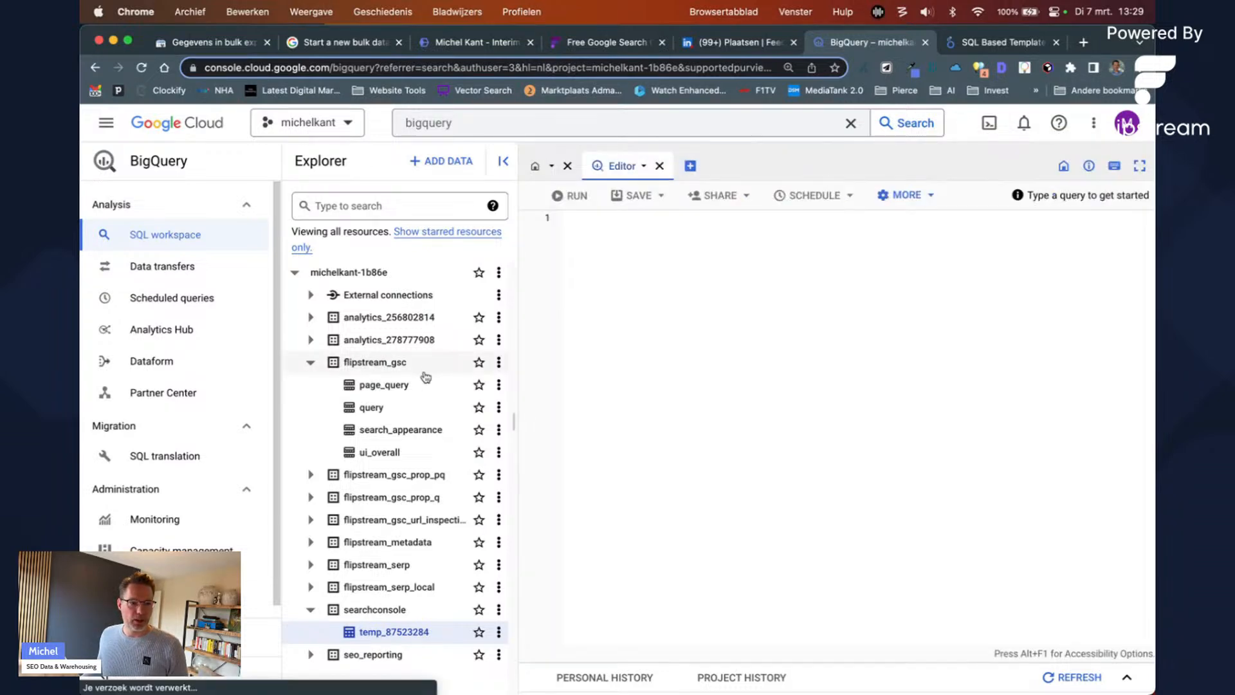
click(310, 474)
click(390, 544)
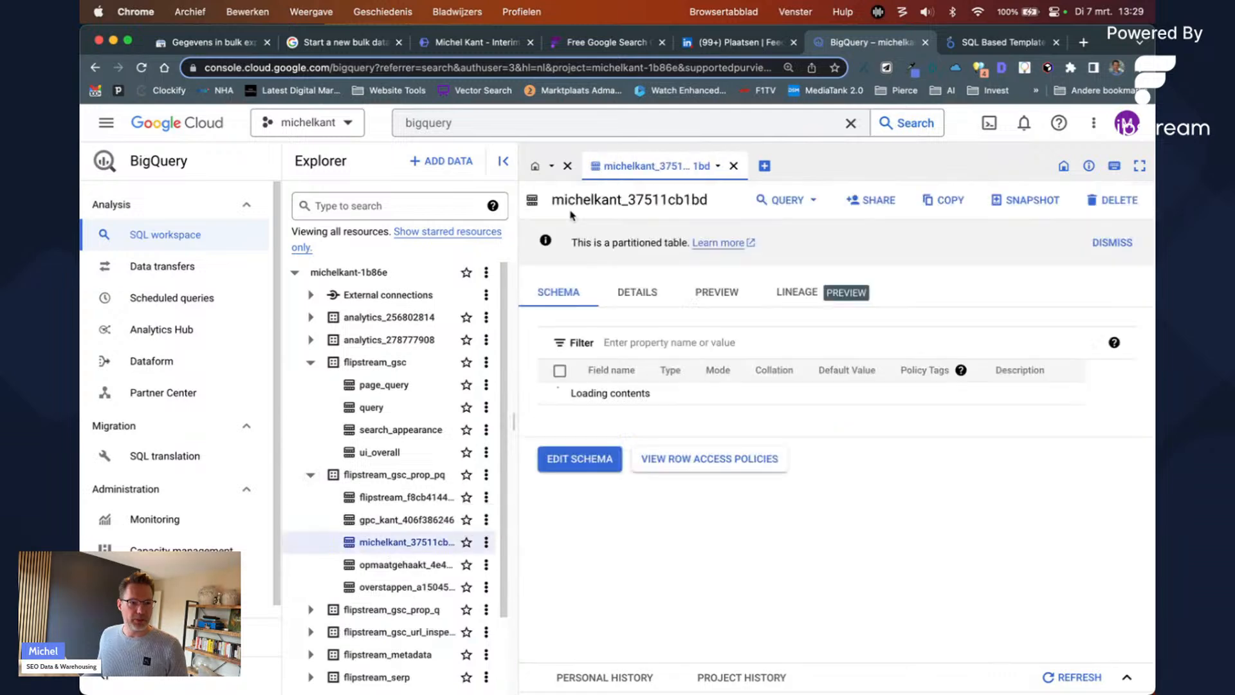
click(567, 166)
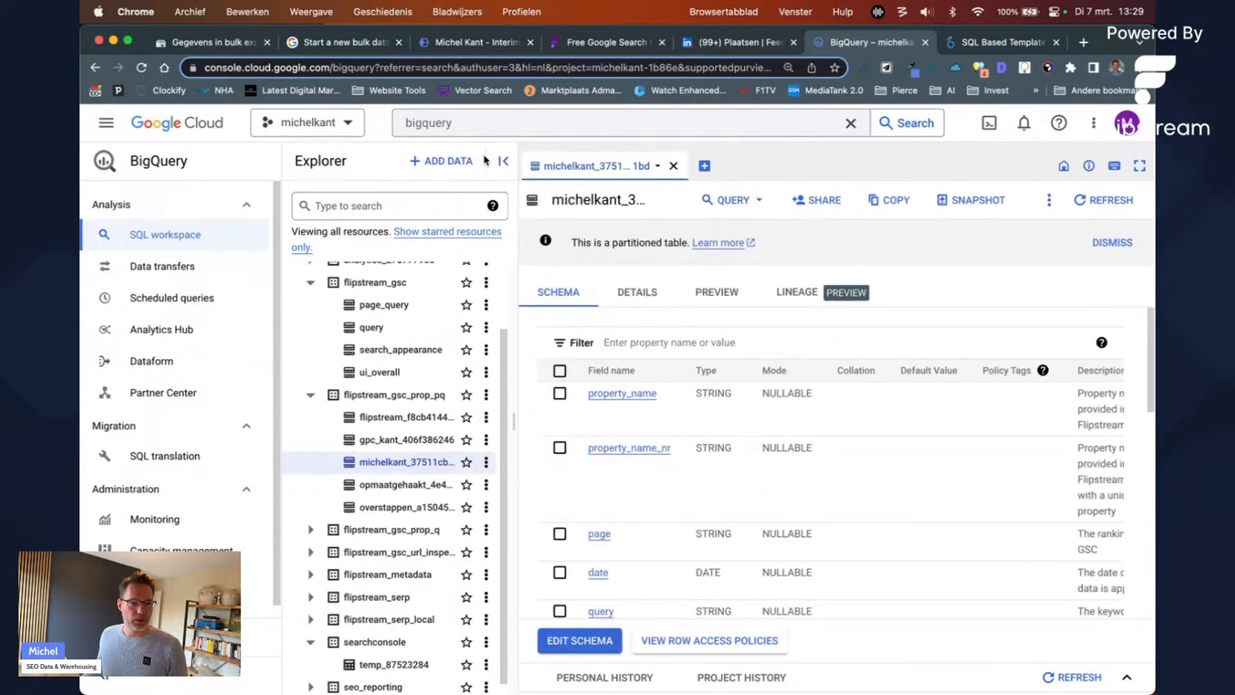
click(500, 165)
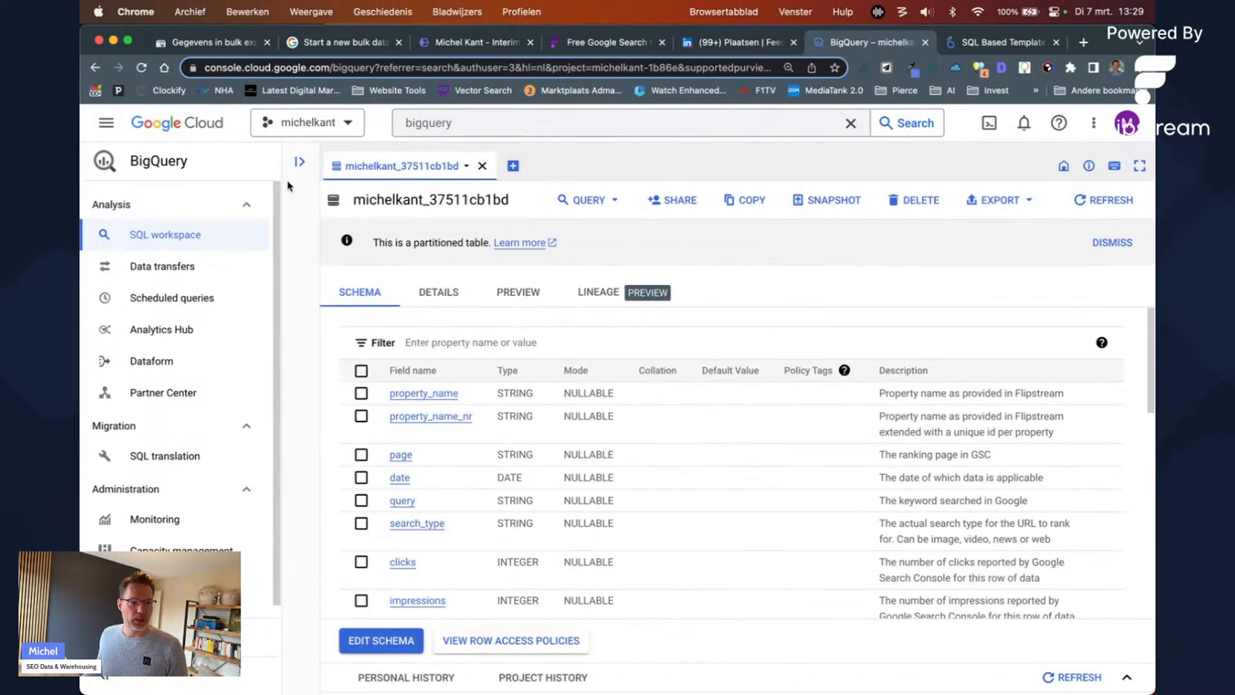
click(300, 169)
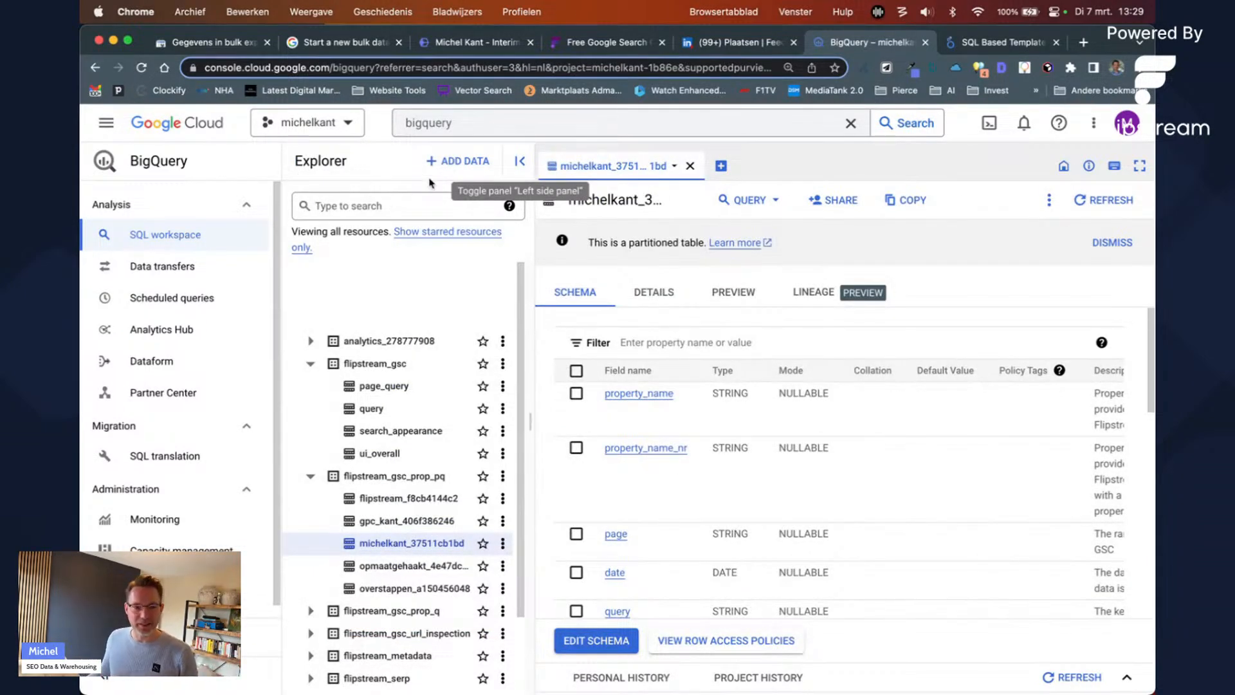
Step: Start a split-tab query on michelkant_37511cb1bd, check job history, and preview its rows
click(746, 201)
click(760, 259)
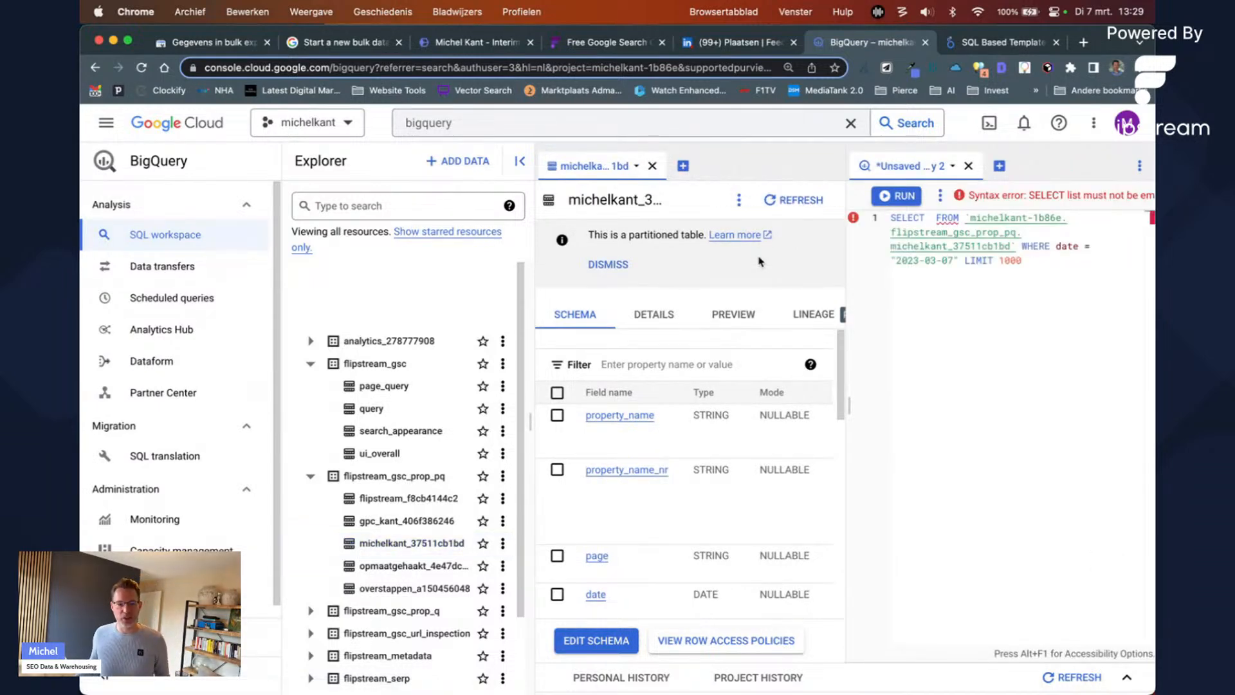
click(1129, 677)
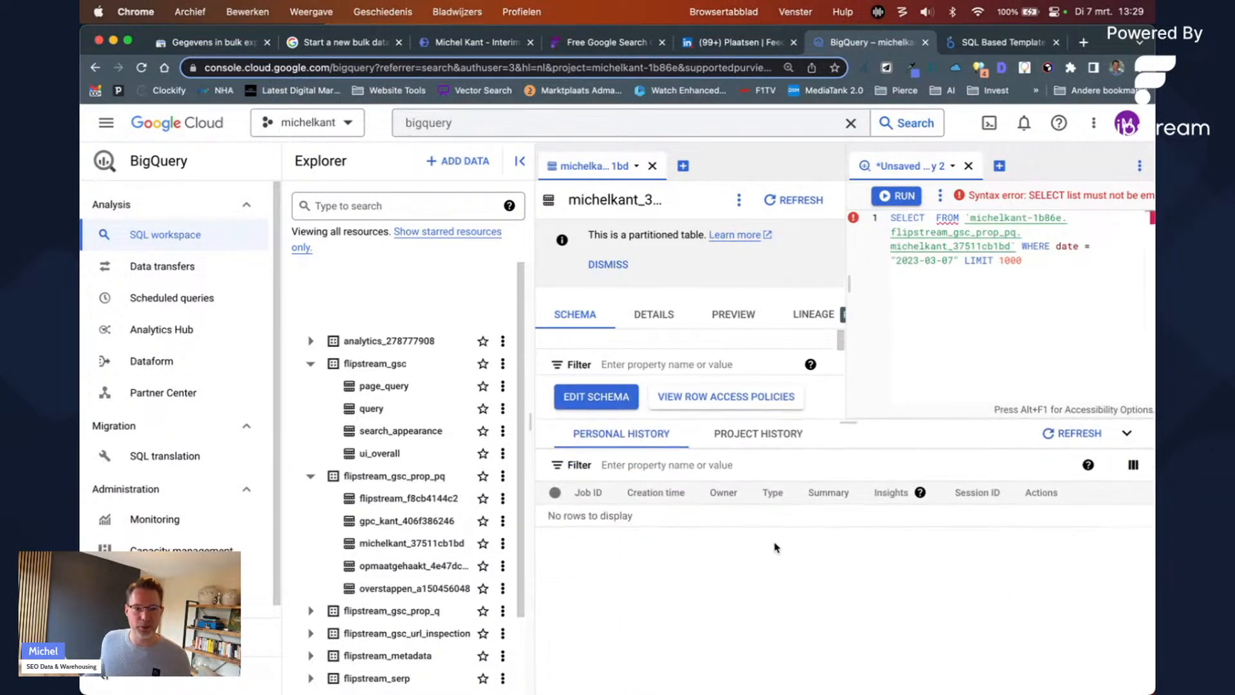
click(752, 433)
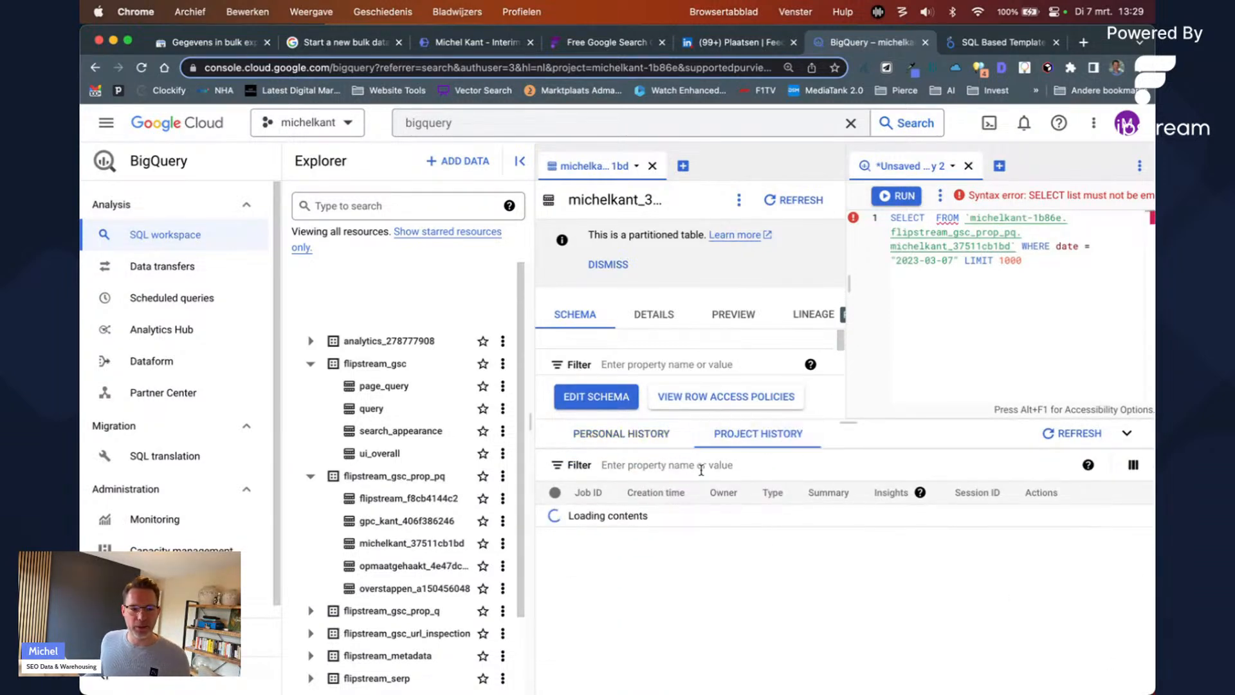
click(635, 437)
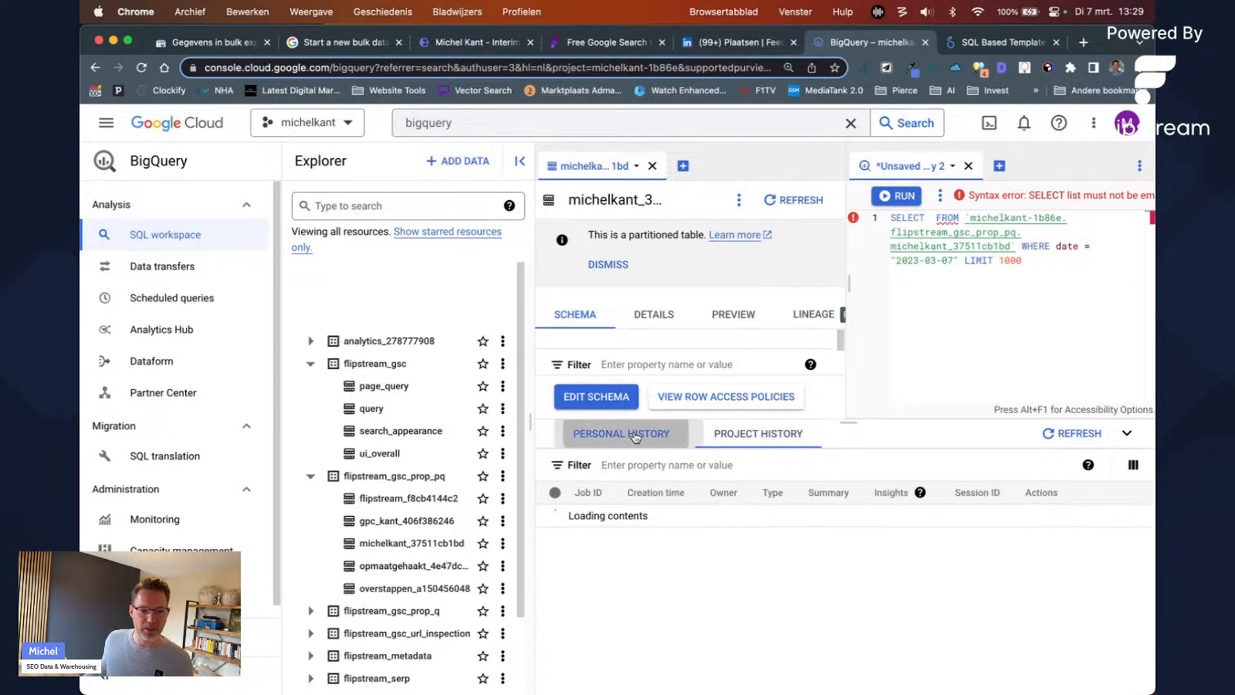
click(734, 316)
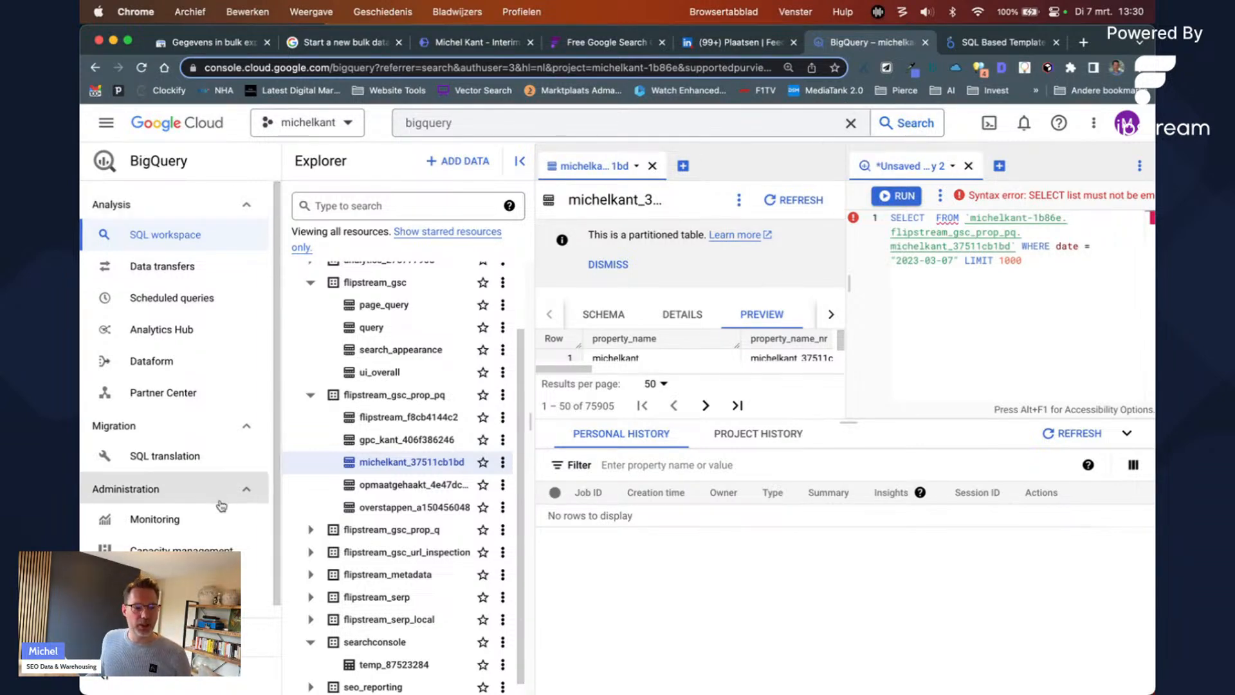
Step: Hide the navigation, explorer and job history, and load more preview rows
click(110, 676)
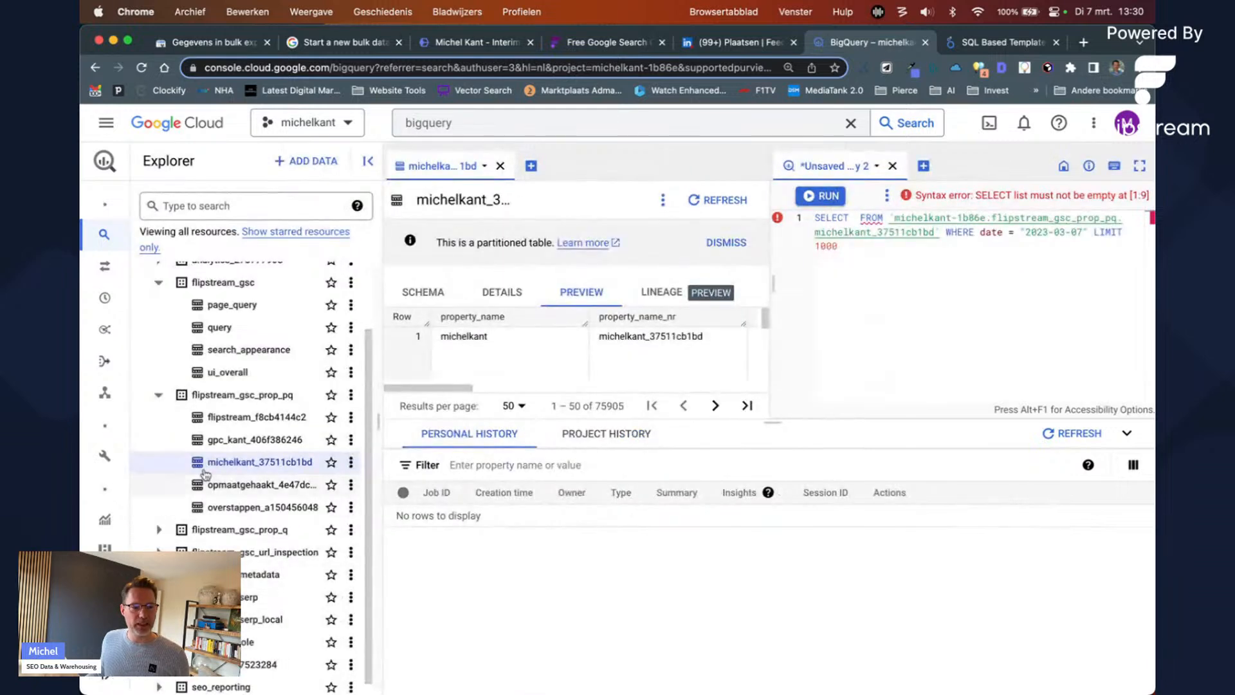
click(368, 161)
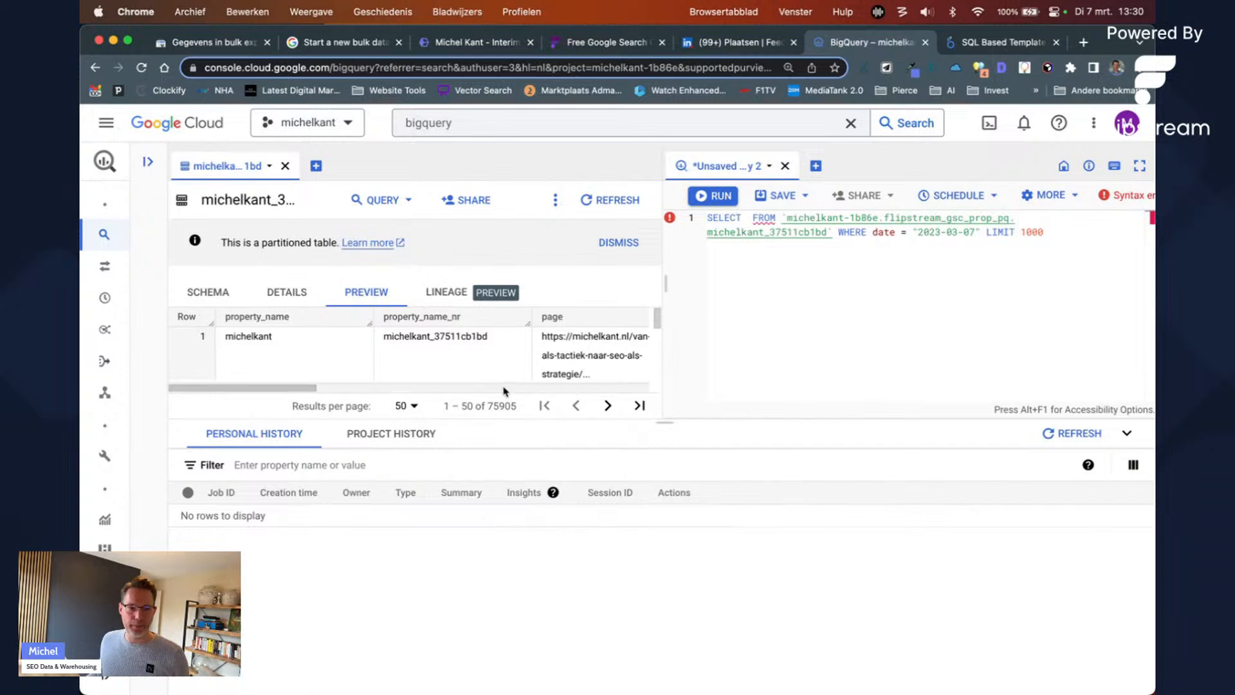
click(1127, 435)
click(1021, 297)
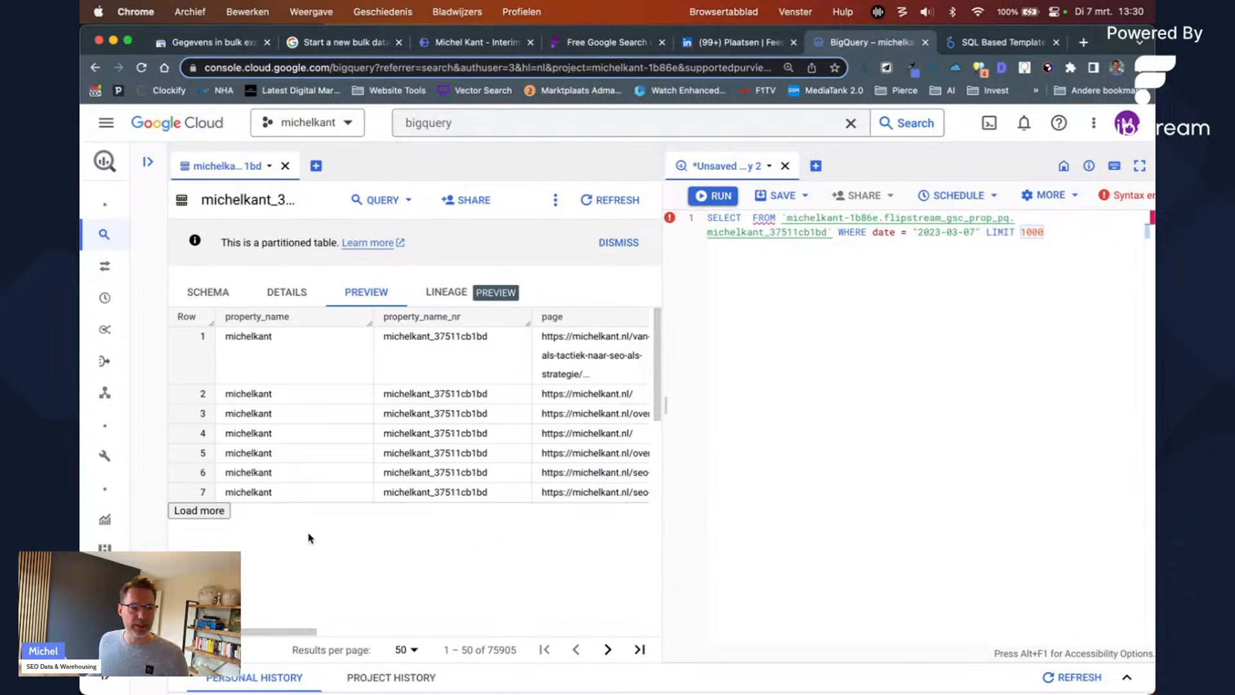
click(207, 510)
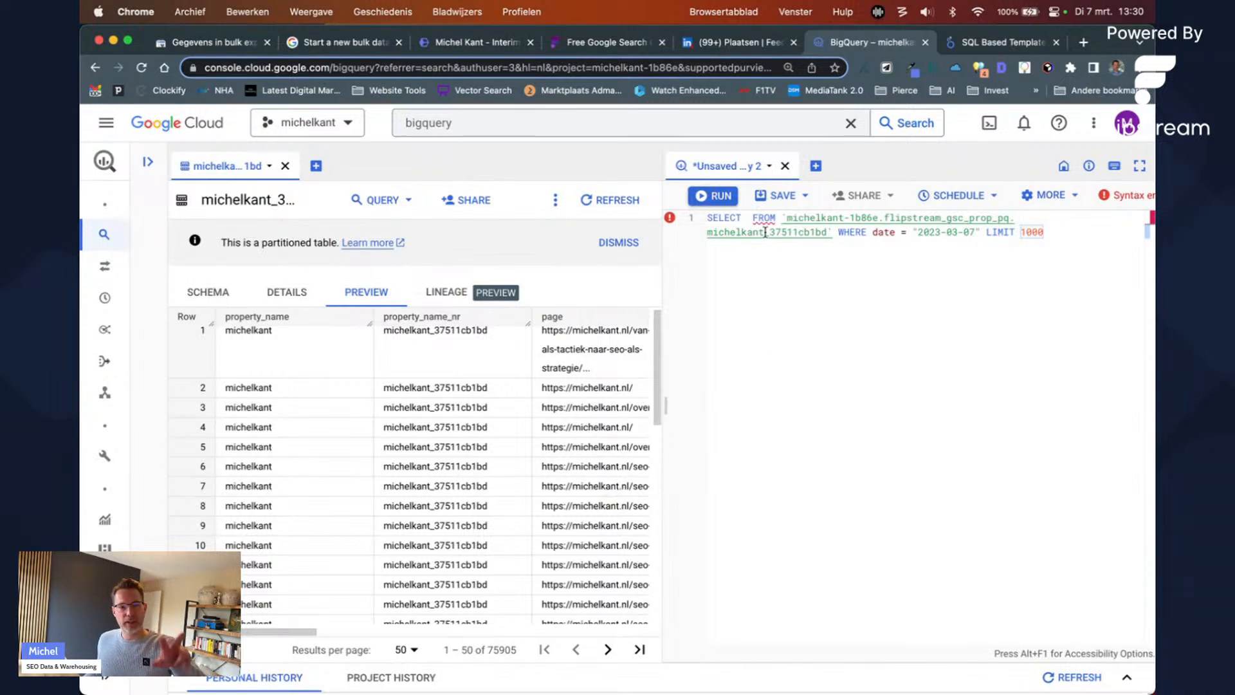
Step: Move the query tab to the left pane, then discard the unsaved query
click(771, 168)
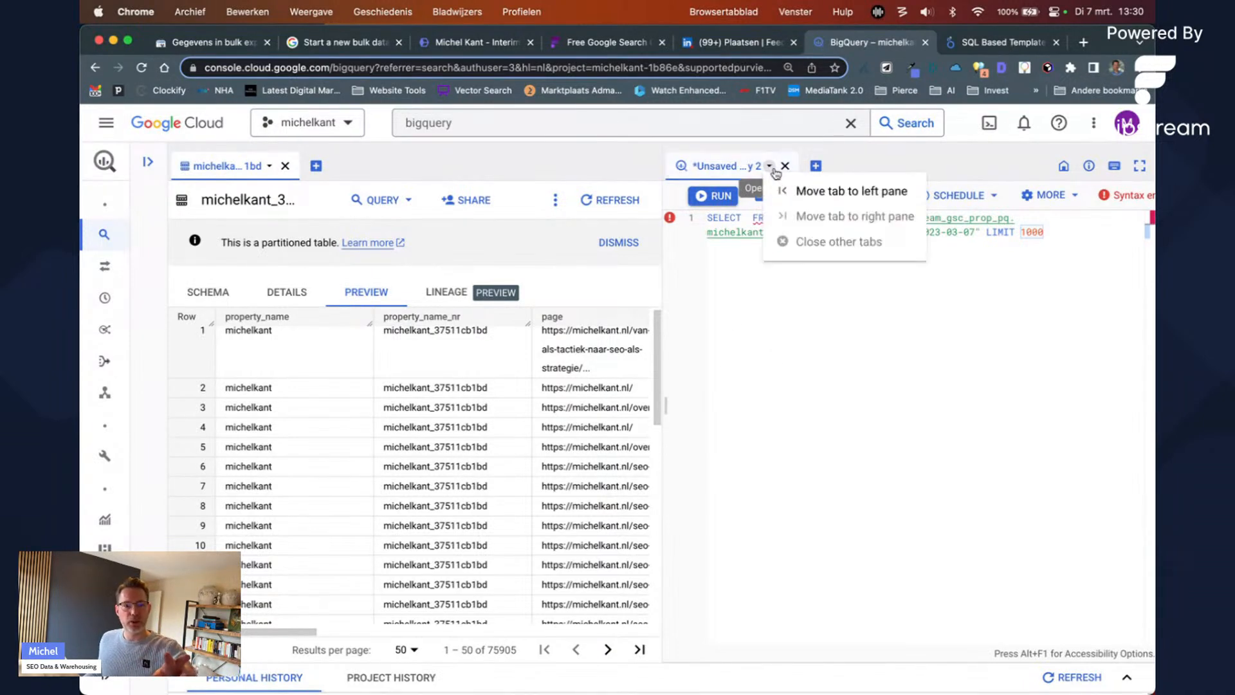
click(770, 167)
click(773, 168)
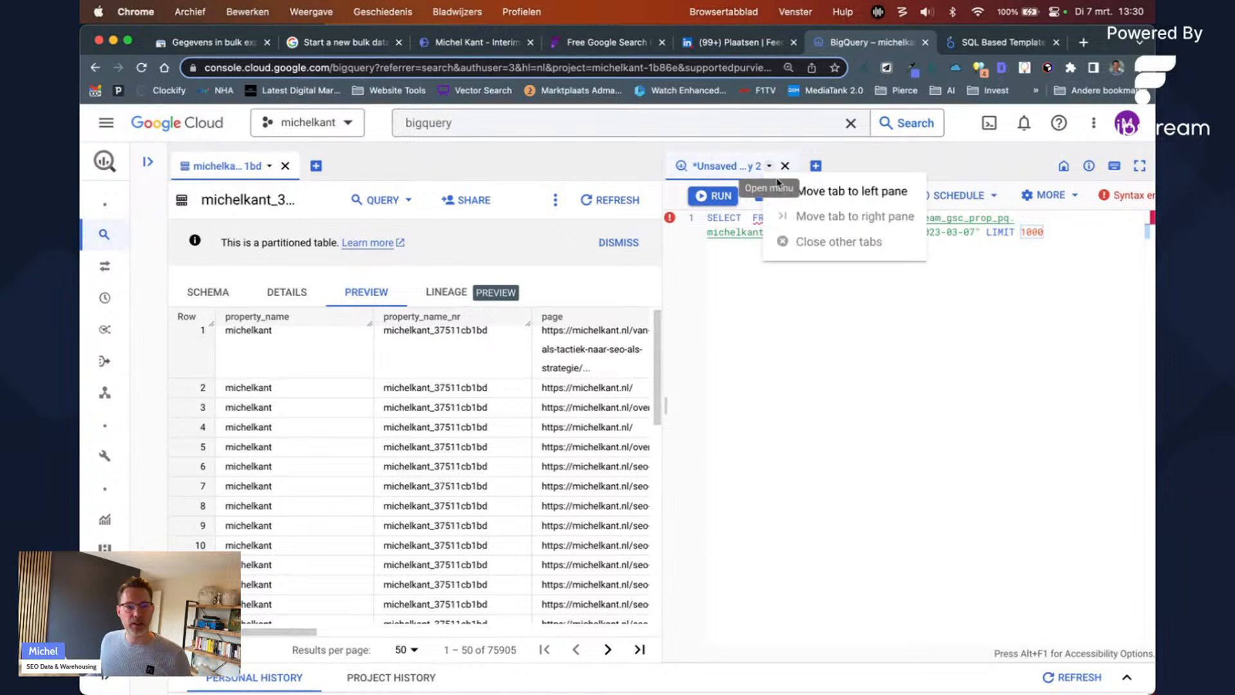
click(818, 193)
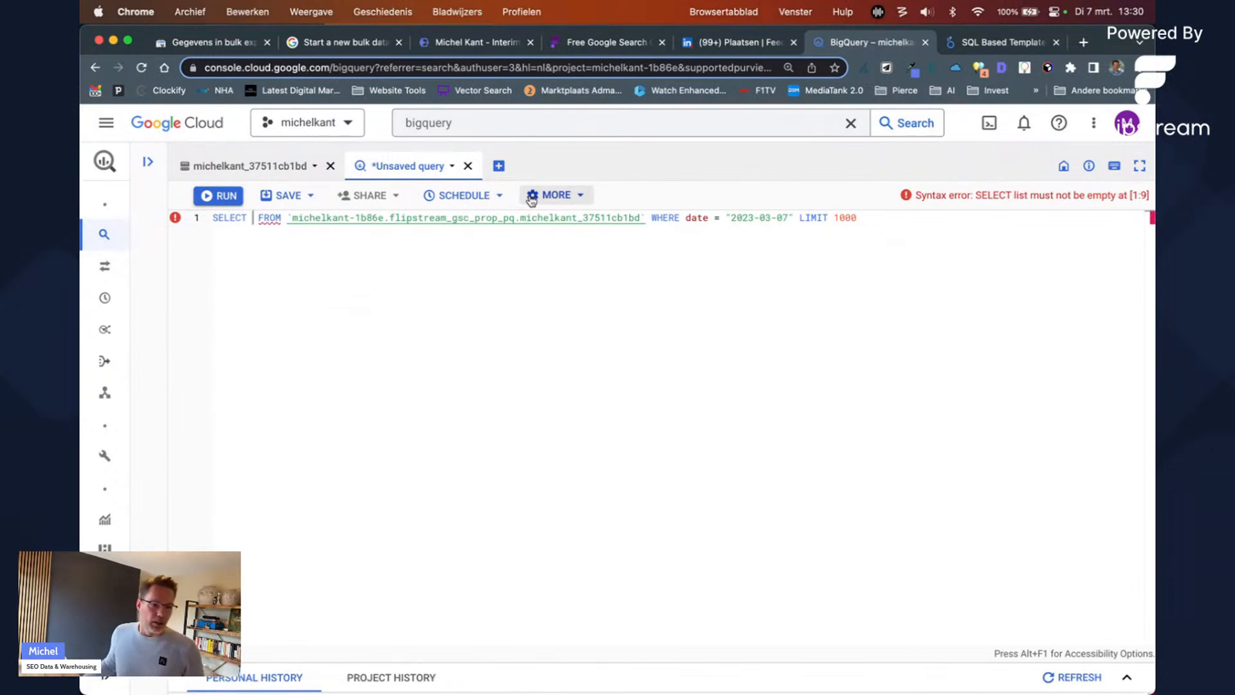
click(467, 166)
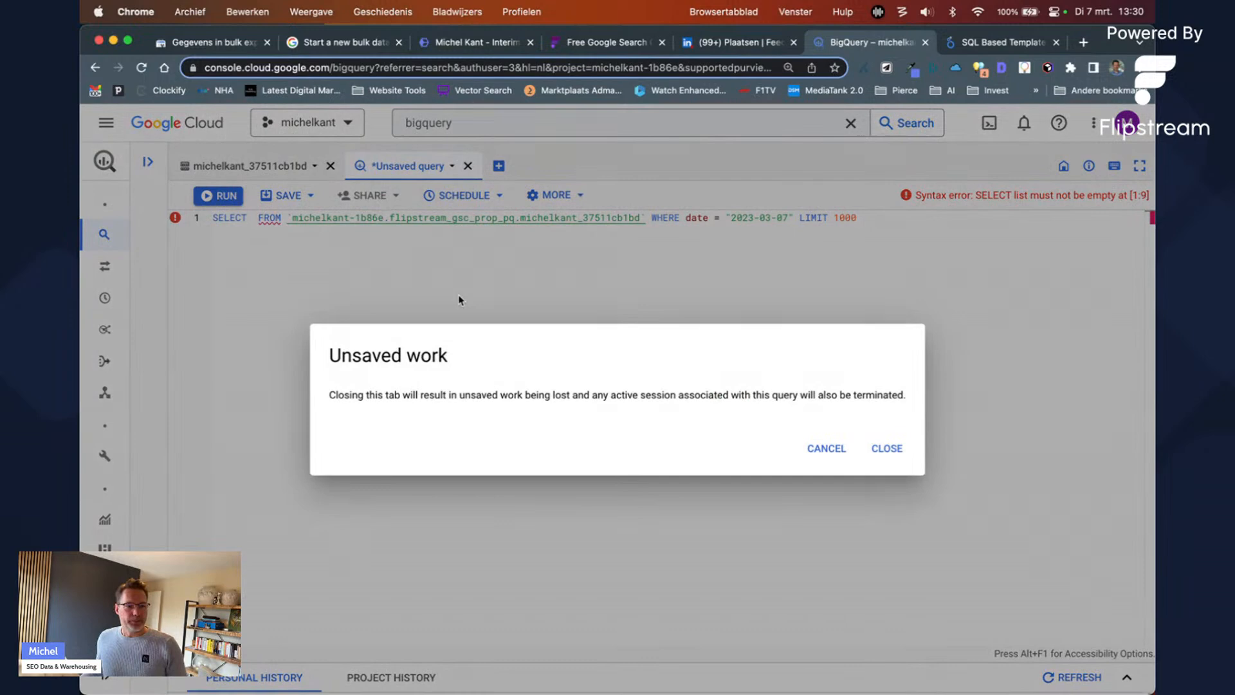
click(873, 450)
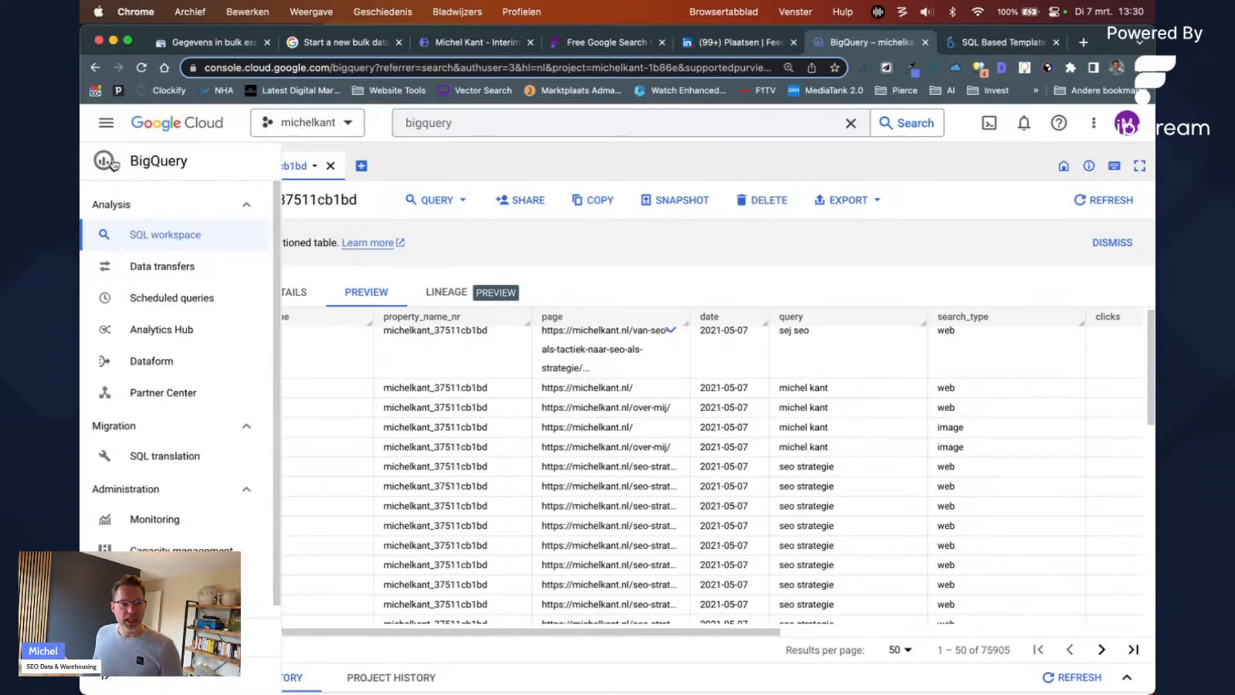
Step: Collapse flipstream_gsc, flipstream_gsc_prop_pq and searchconsole, and expand seo_reporting to list its tables
click(147, 161)
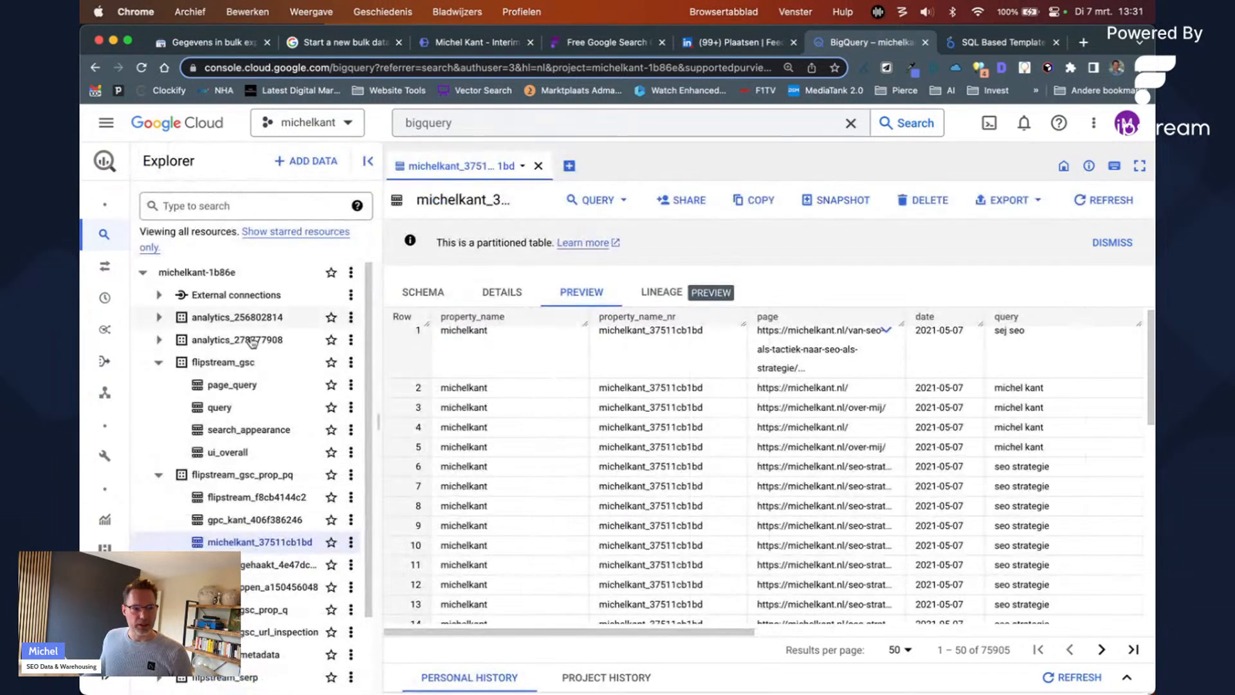
click(159, 362)
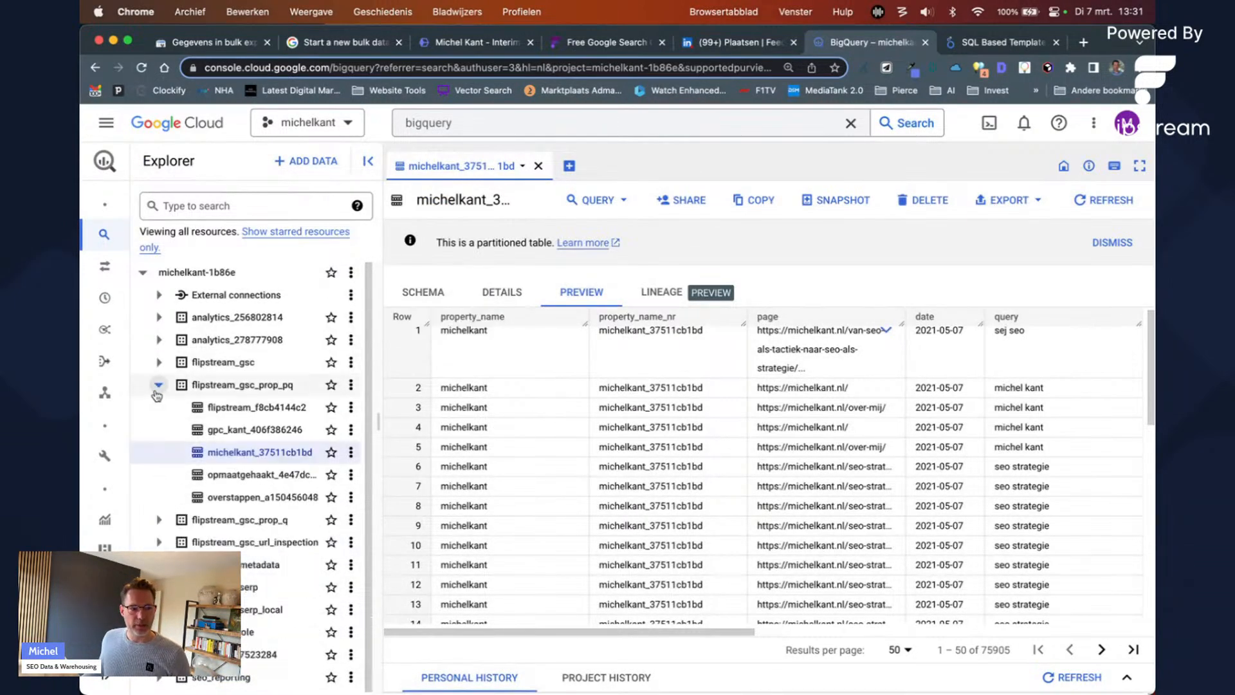
click(159, 385)
click(159, 520)
click(159, 543)
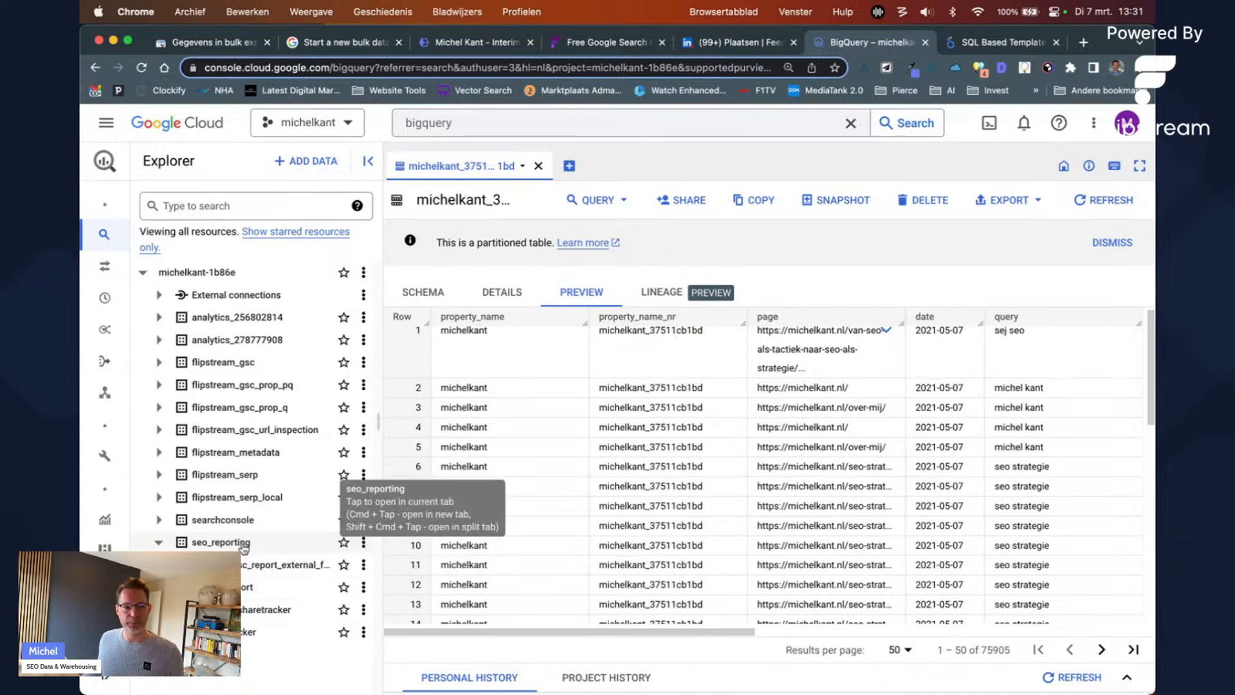
Step: Start a new dataset in the project with the ID a_random_name
click(364, 276)
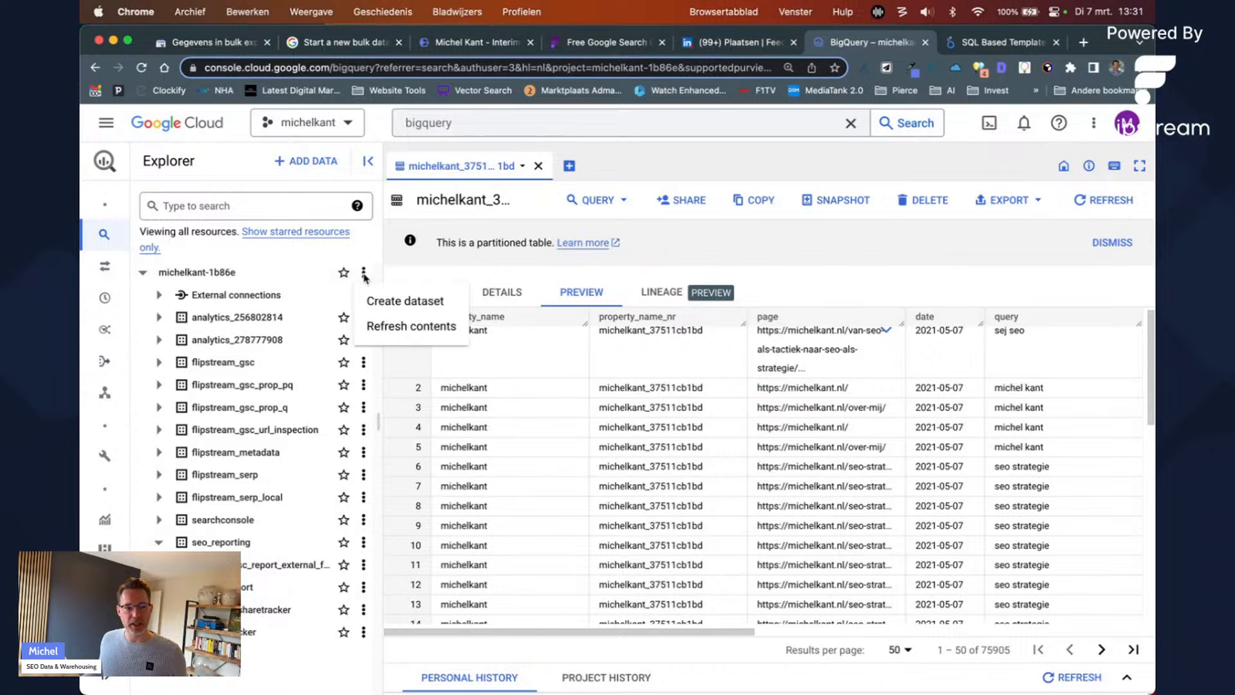
click(387, 309)
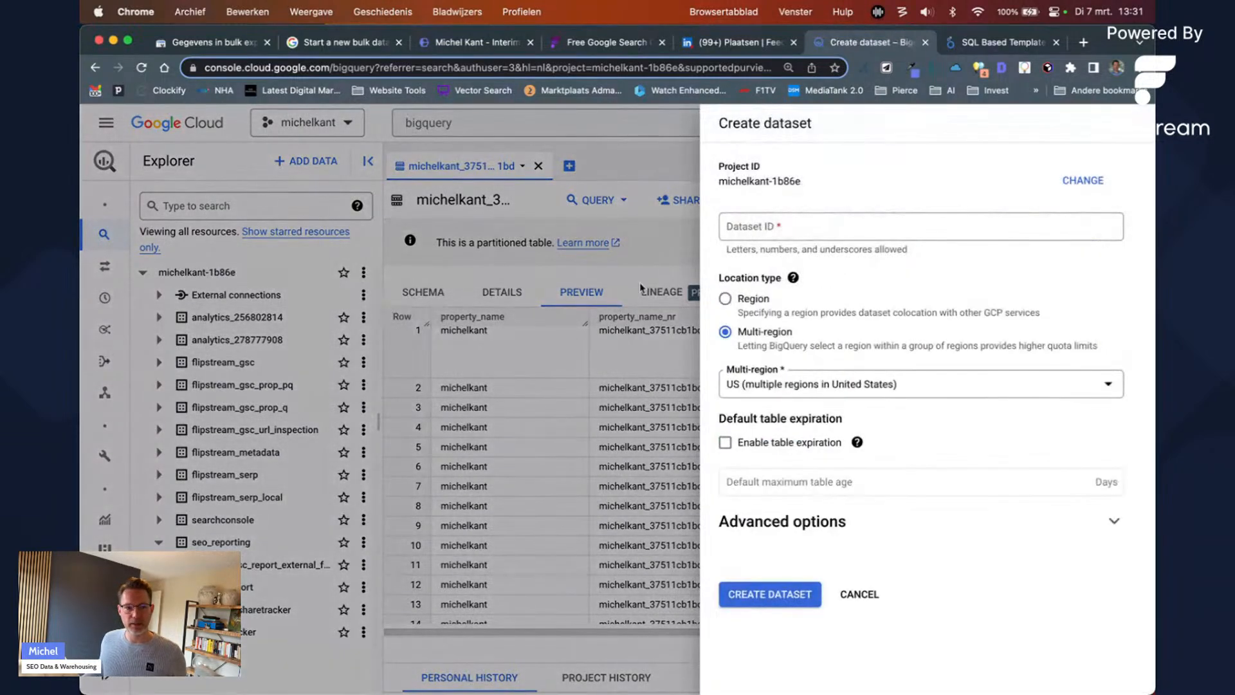
click(768, 225)
text(a)
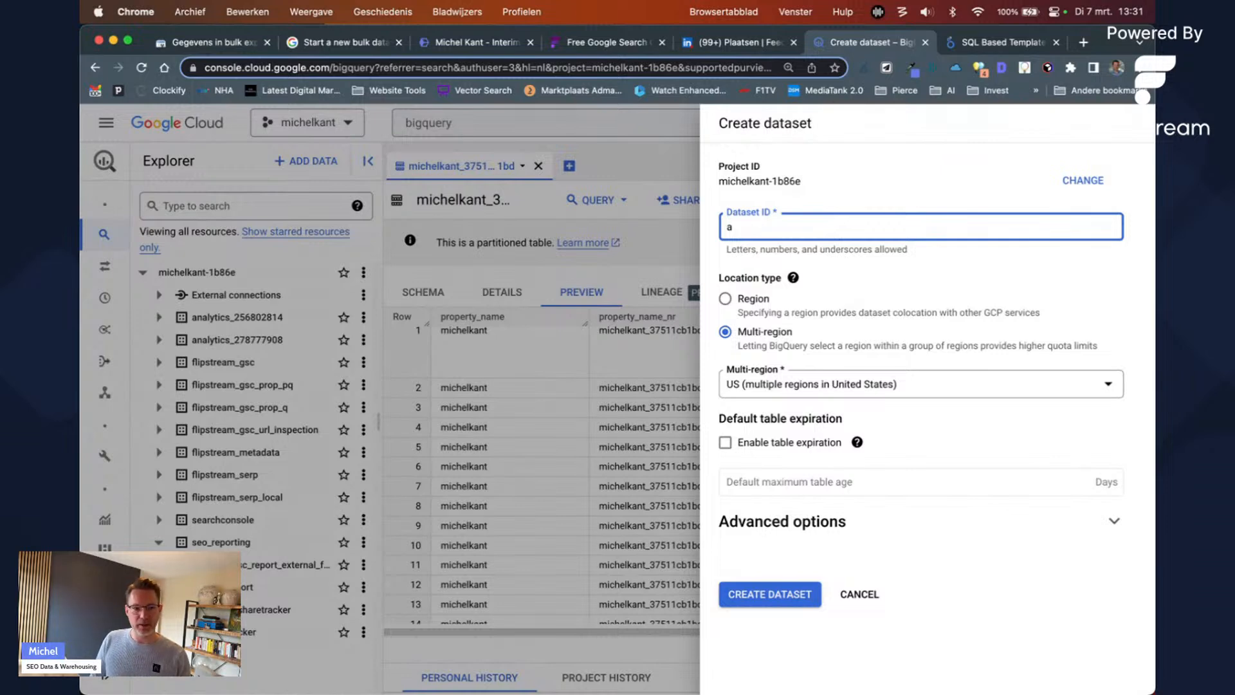
text( randandom_name)
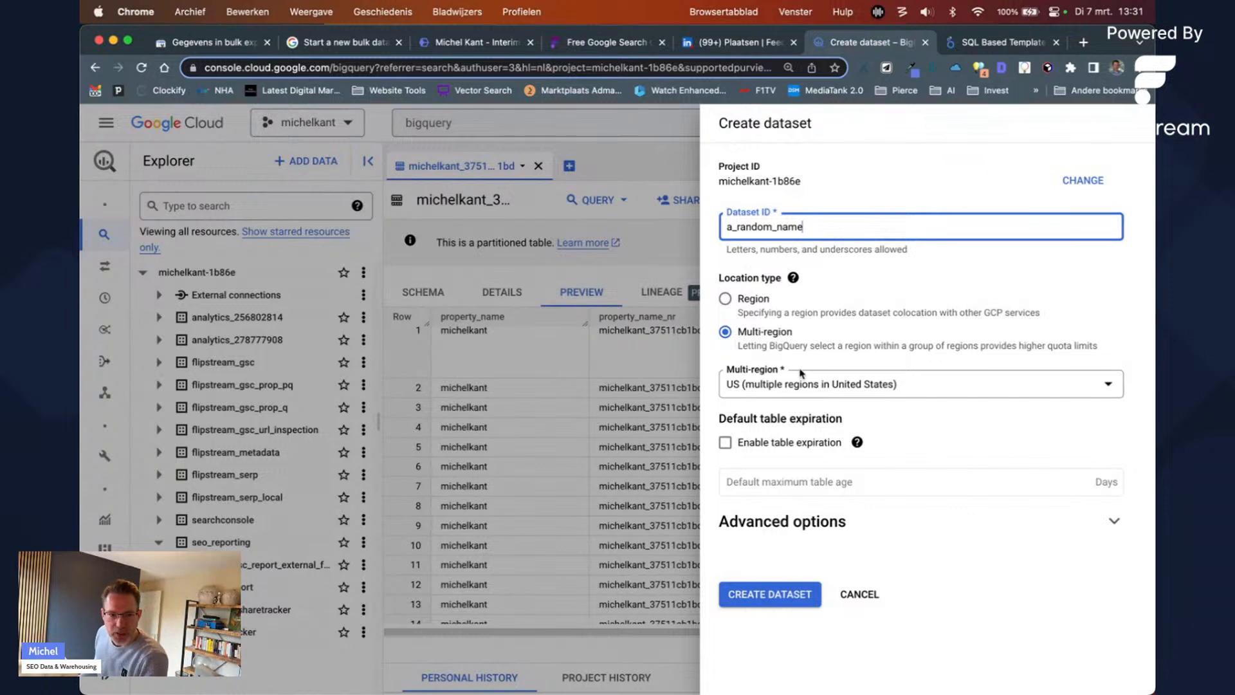
Step: Browse single regions filtered by 'west' and 'eu', then switch the location type to Multi-region
click(779, 311)
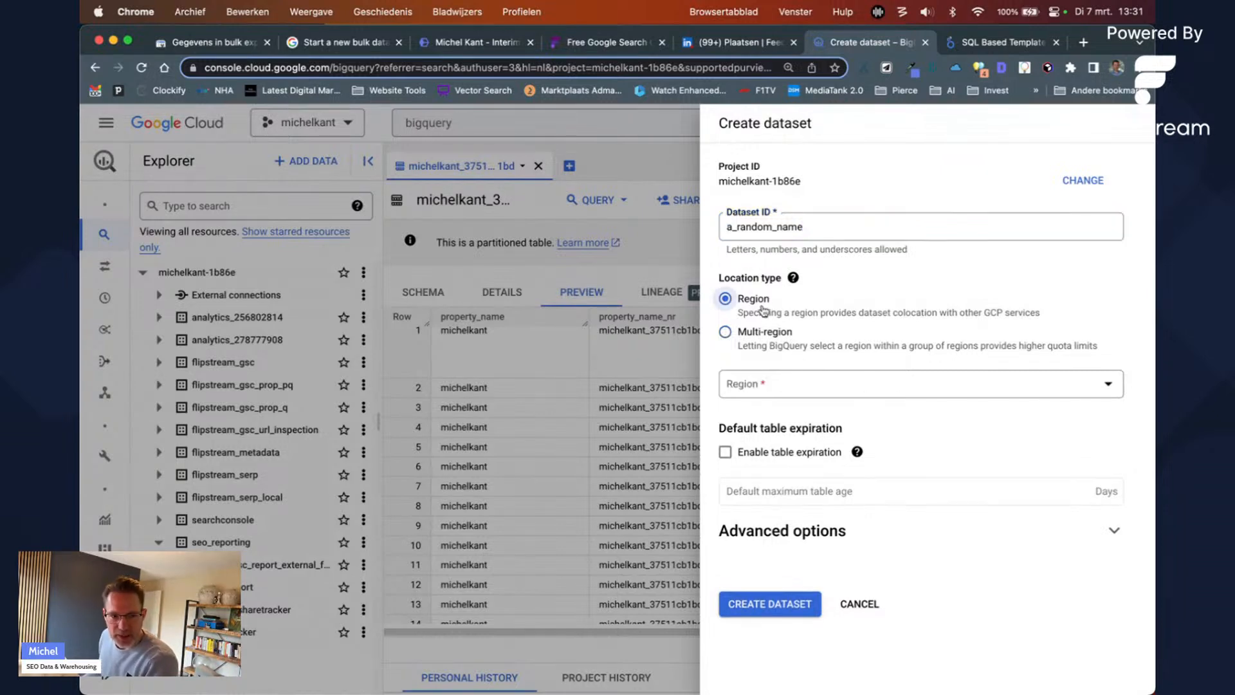
click(777, 389)
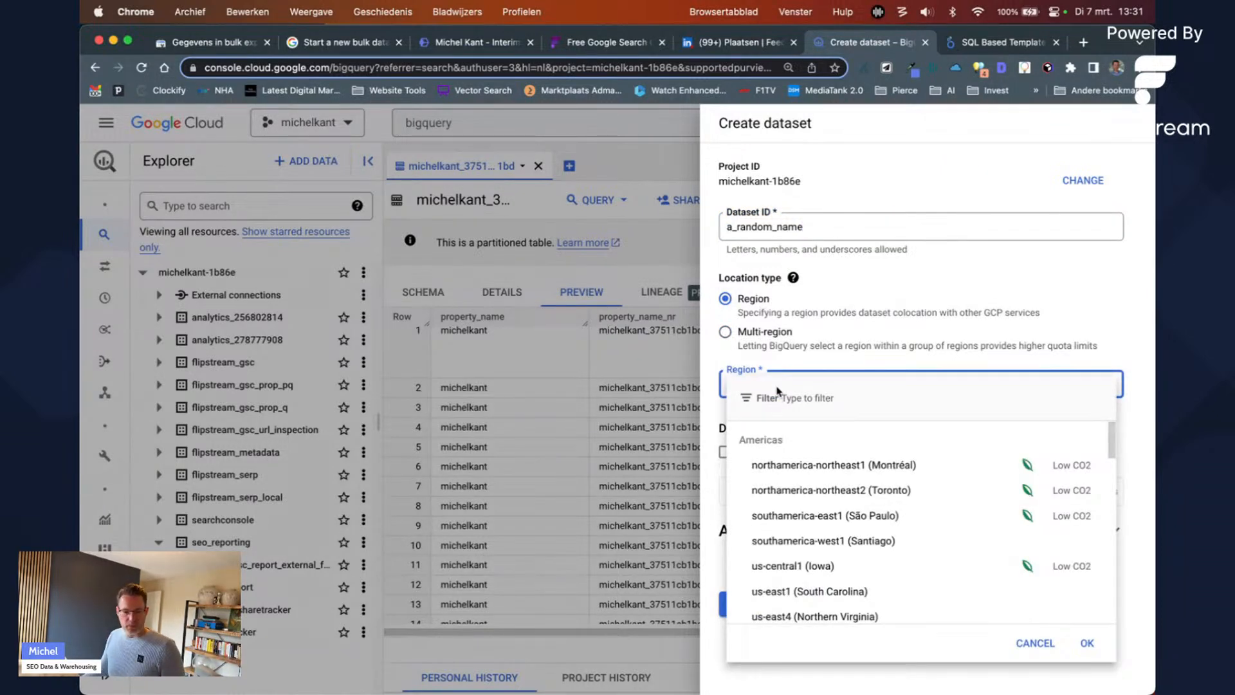
text(west)
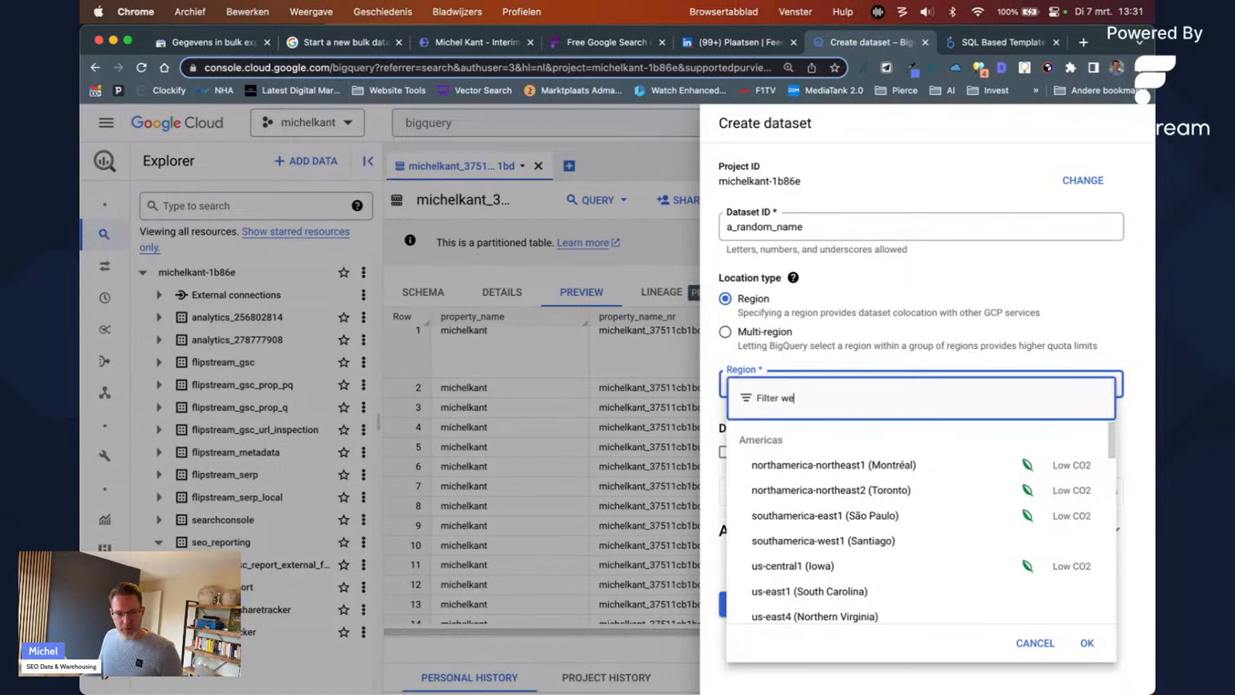
double_click(792, 400)
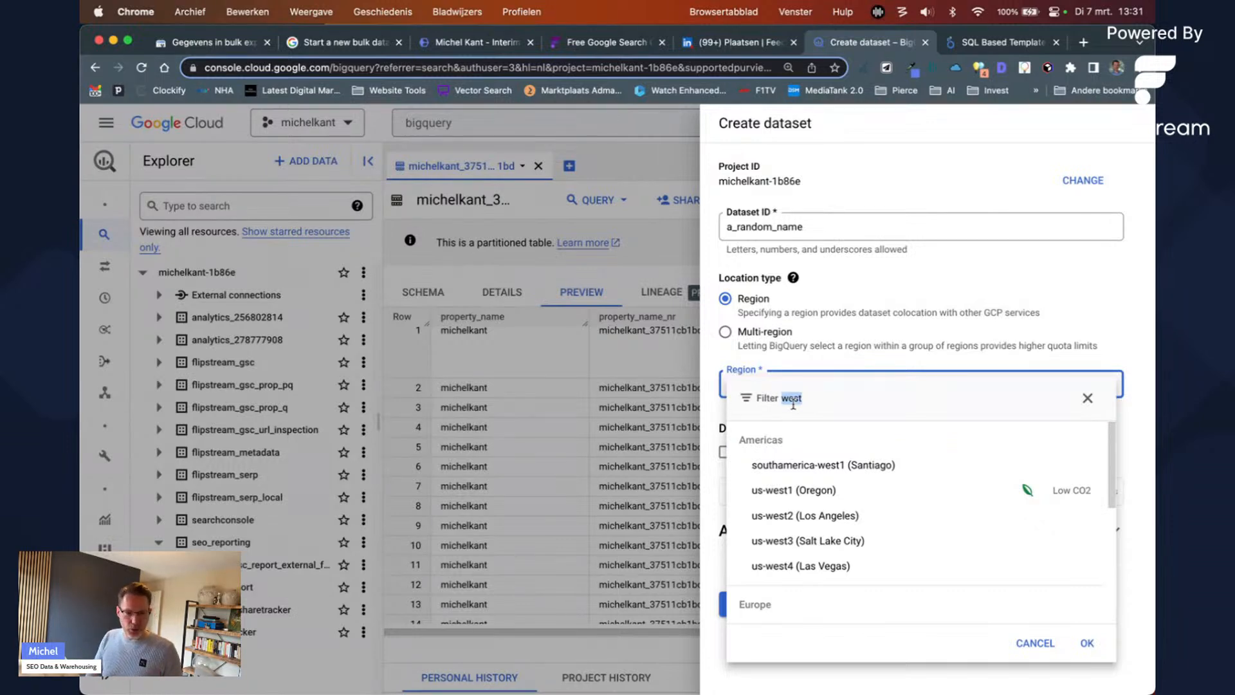
scroll(830, 504, down, 5)
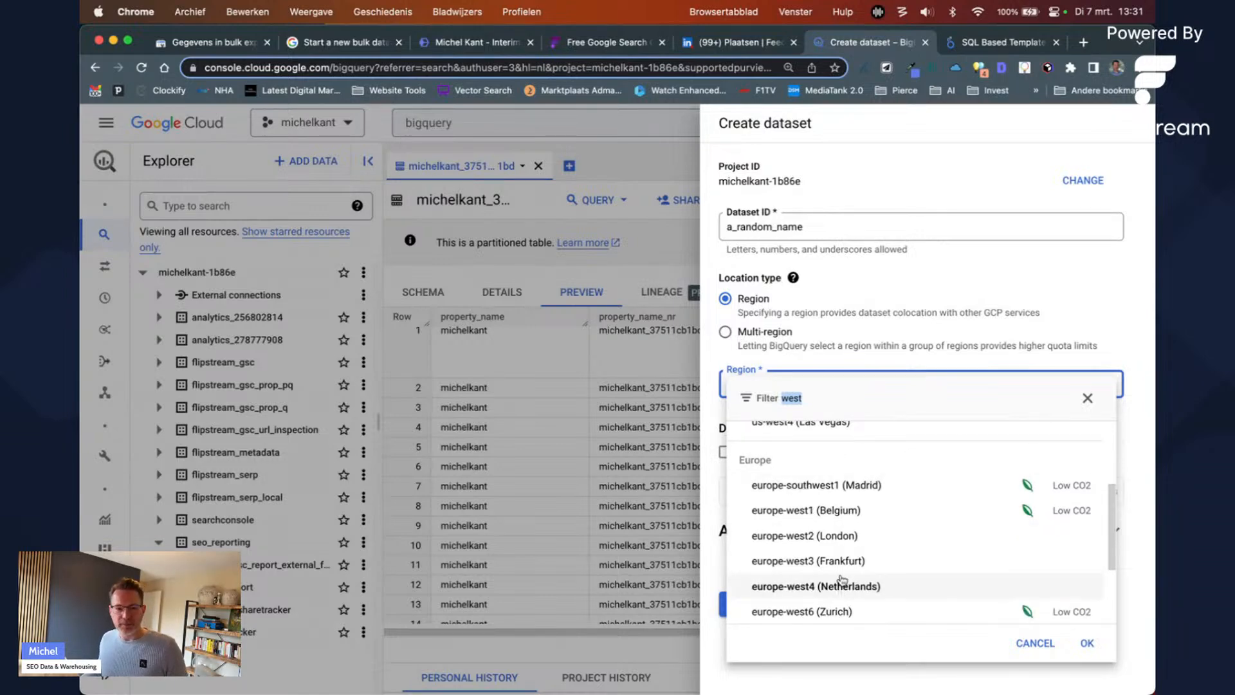
click(887, 353)
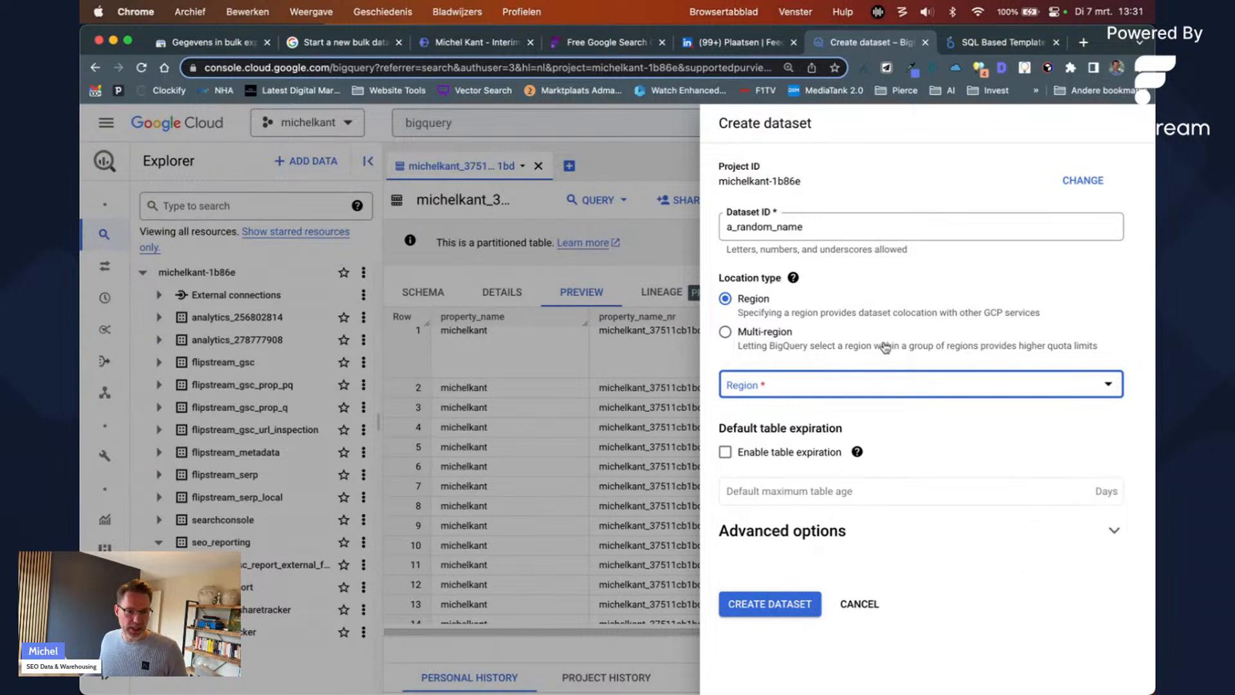
click(827, 383)
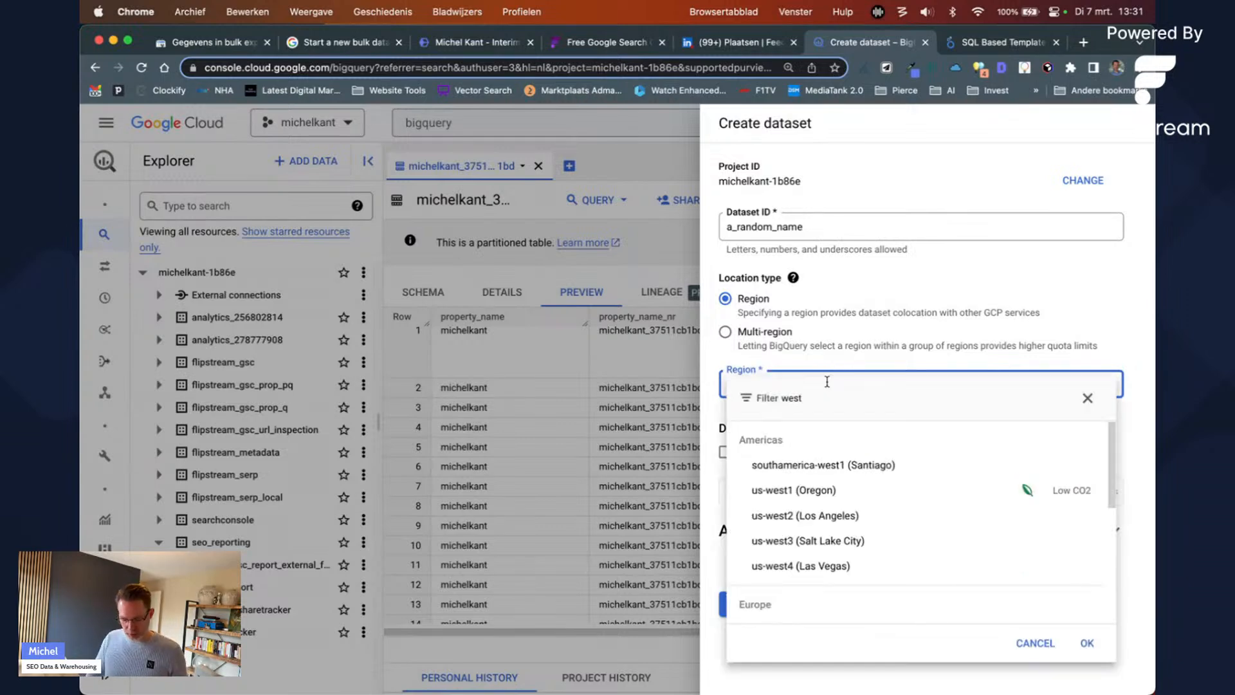
text(eu)
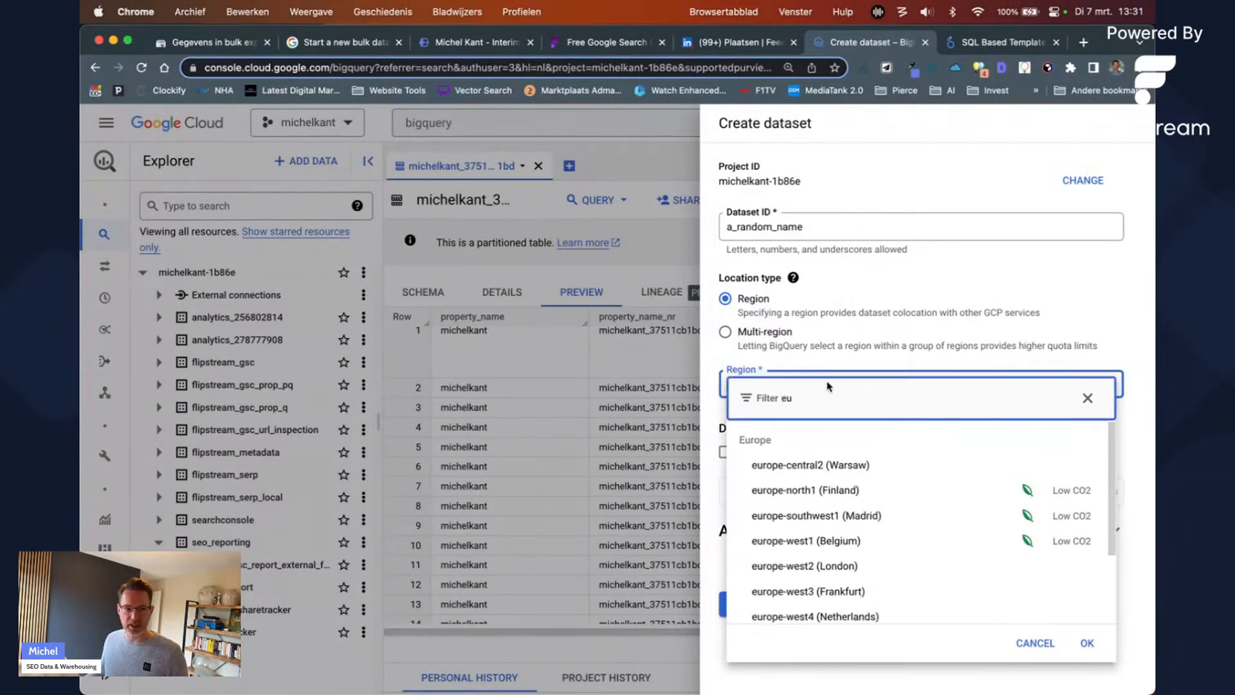
click(756, 328)
click(761, 332)
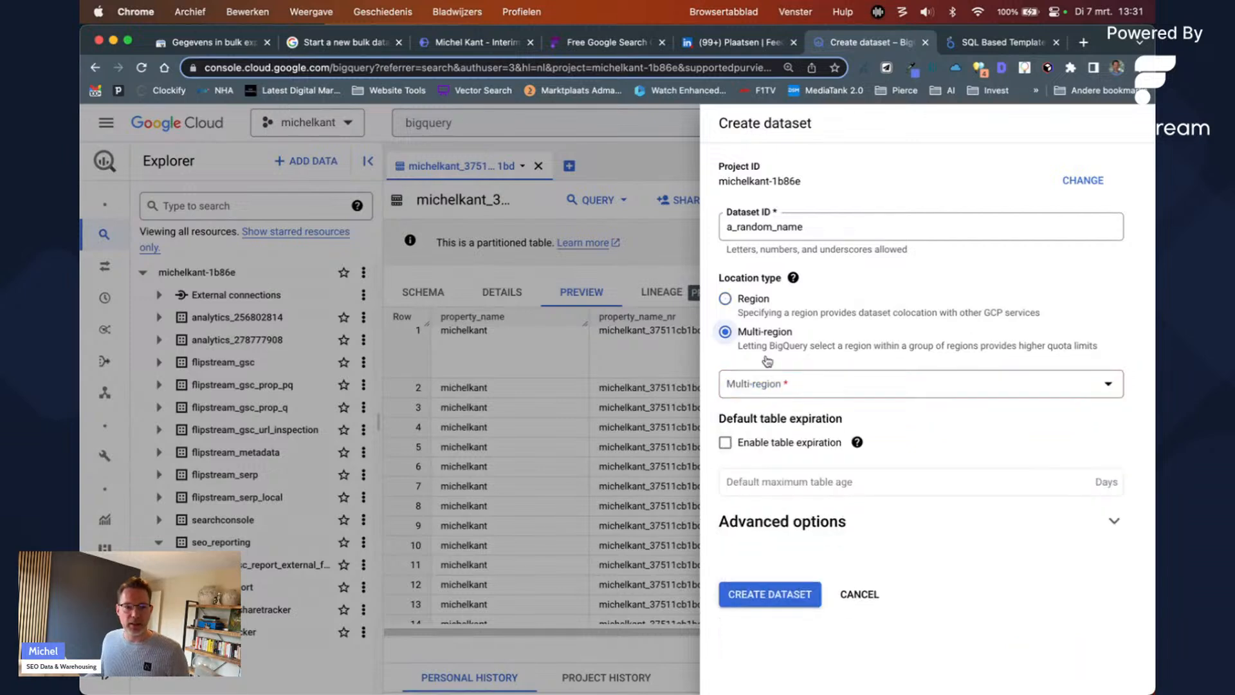
click(770, 381)
Step: Choose the EU multi-region, then recheck the region and multi-region location options
click(792, 526)
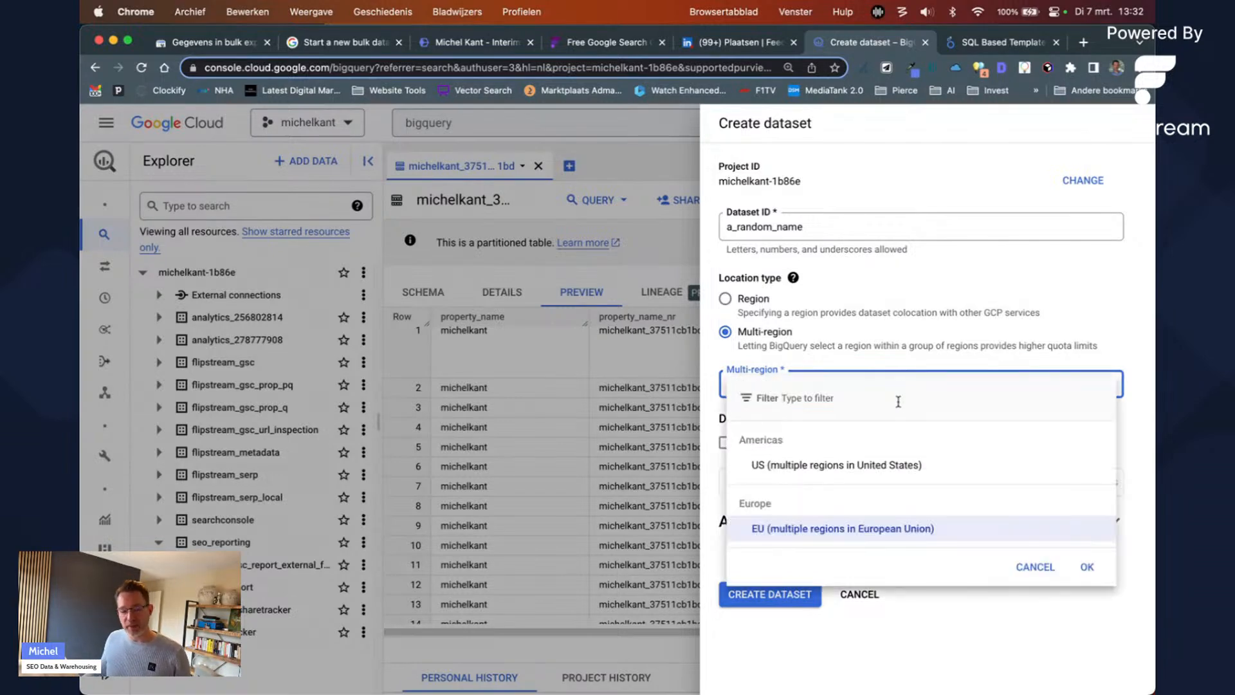
text(west)
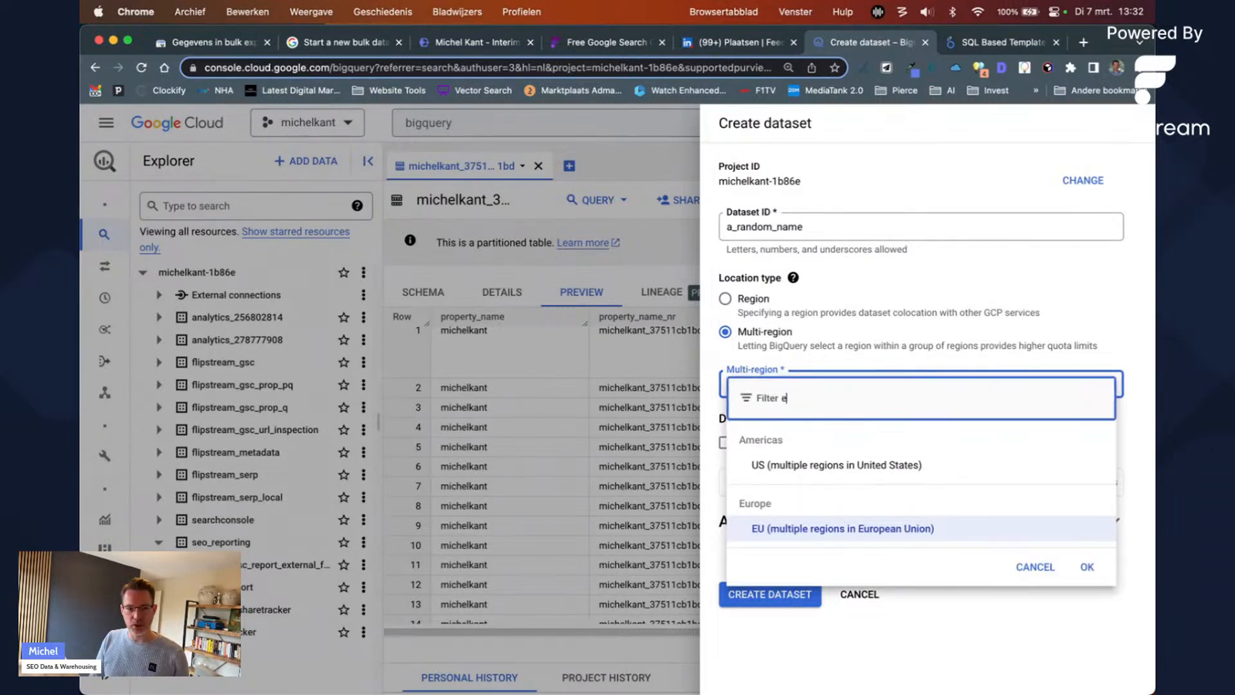
key(Escape)
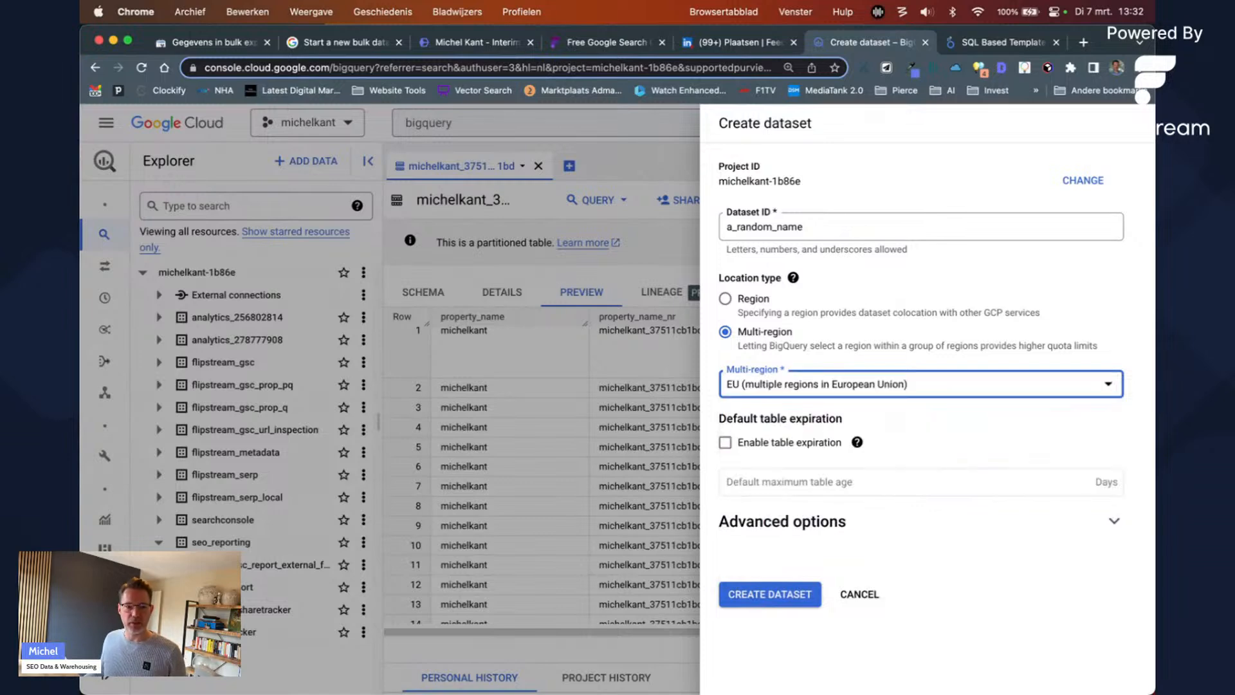
click(759, 312)
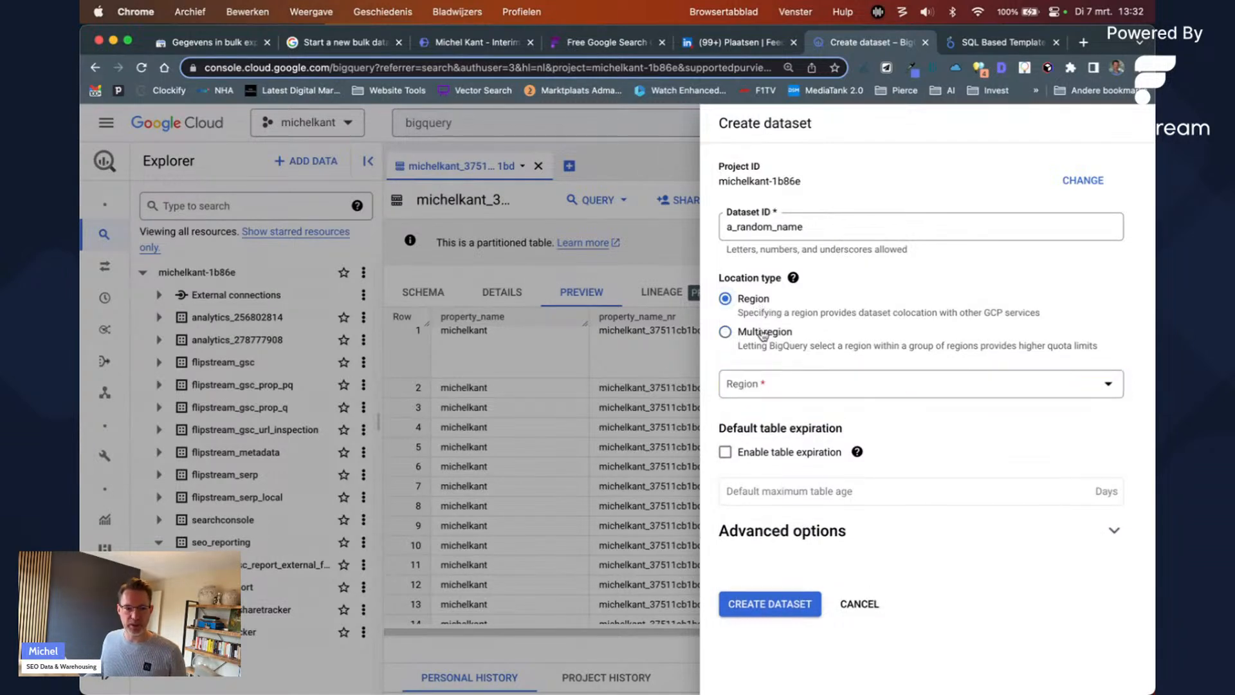
click(761, 332)
click(774, 393)
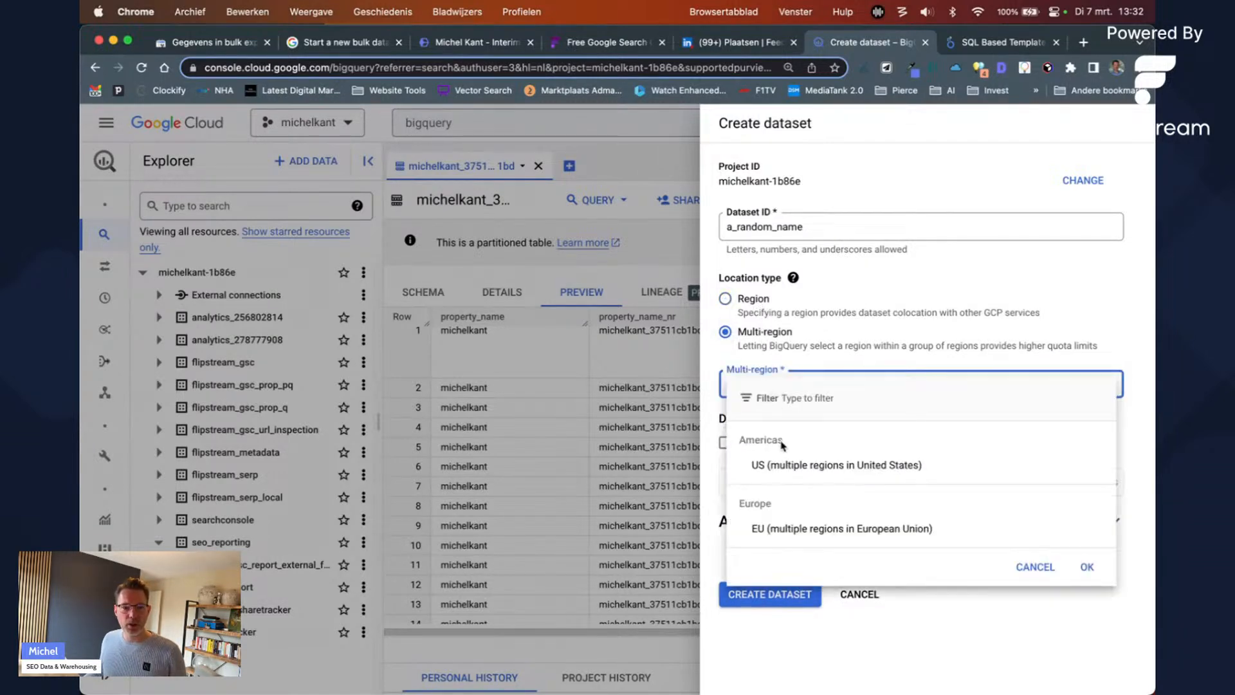
click(1035, 567)
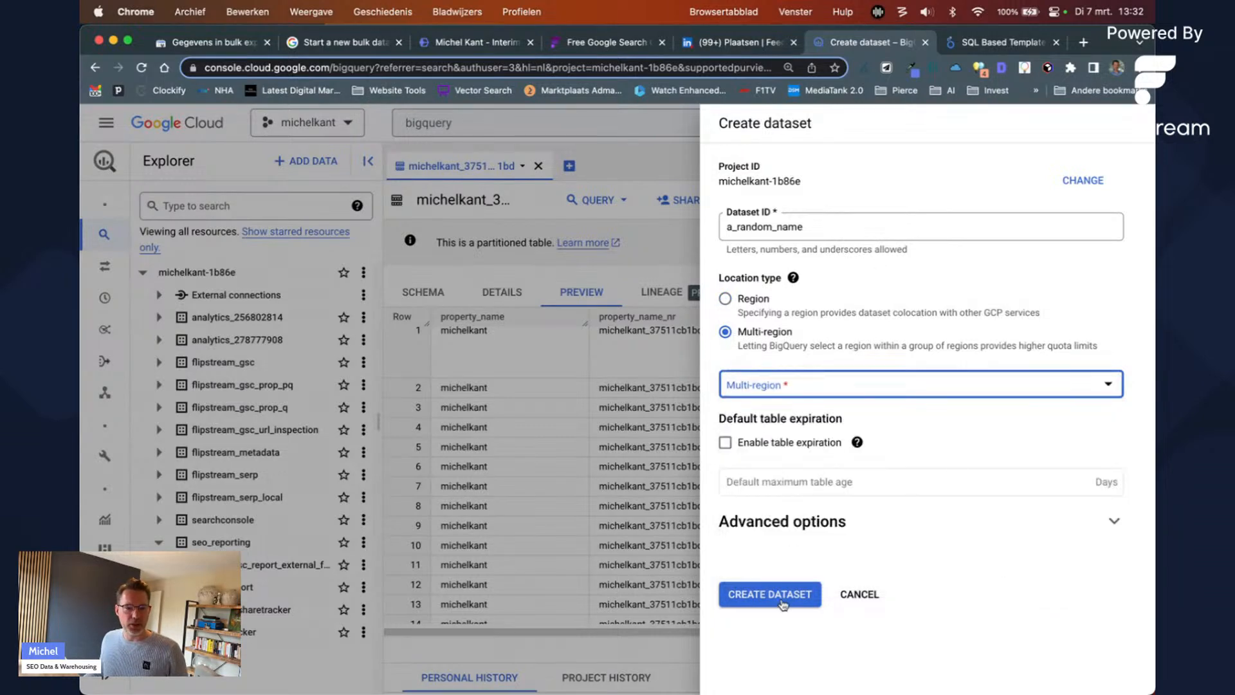
Step: Look through the advanced dataset options, then cancel the Create dataset panel
click(888, 522)
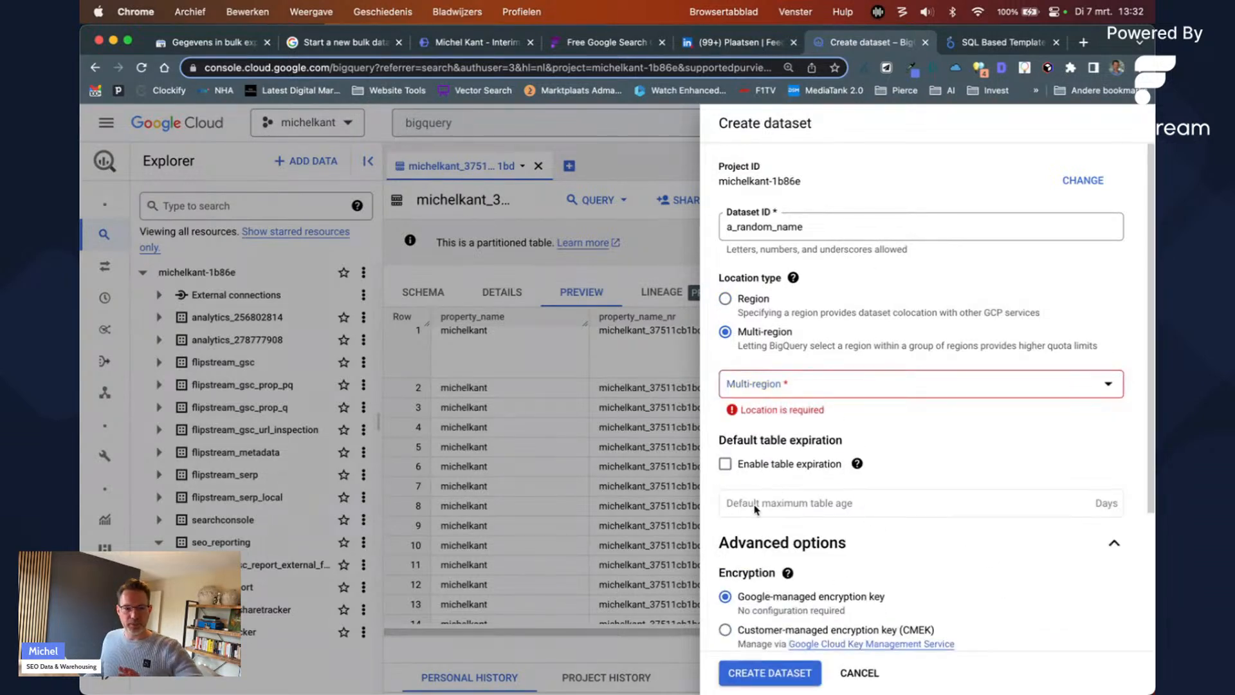
scroll(933, 533, down, 3)
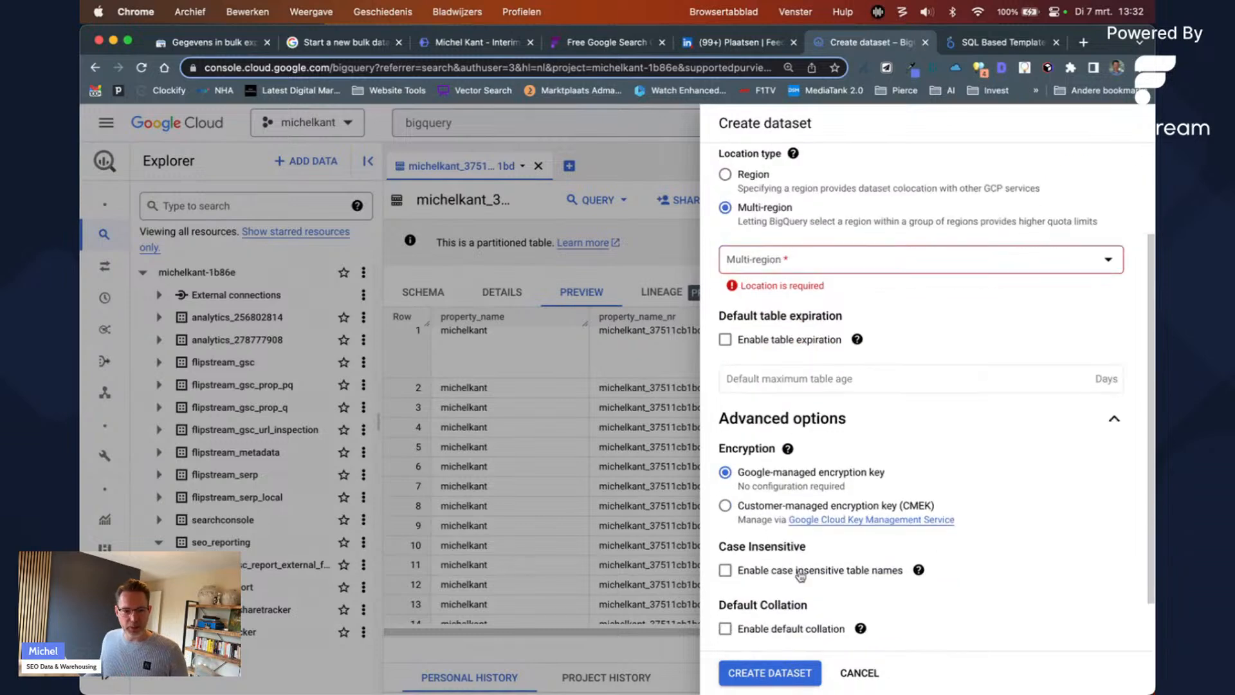
scroll(791, 521, down, 2)
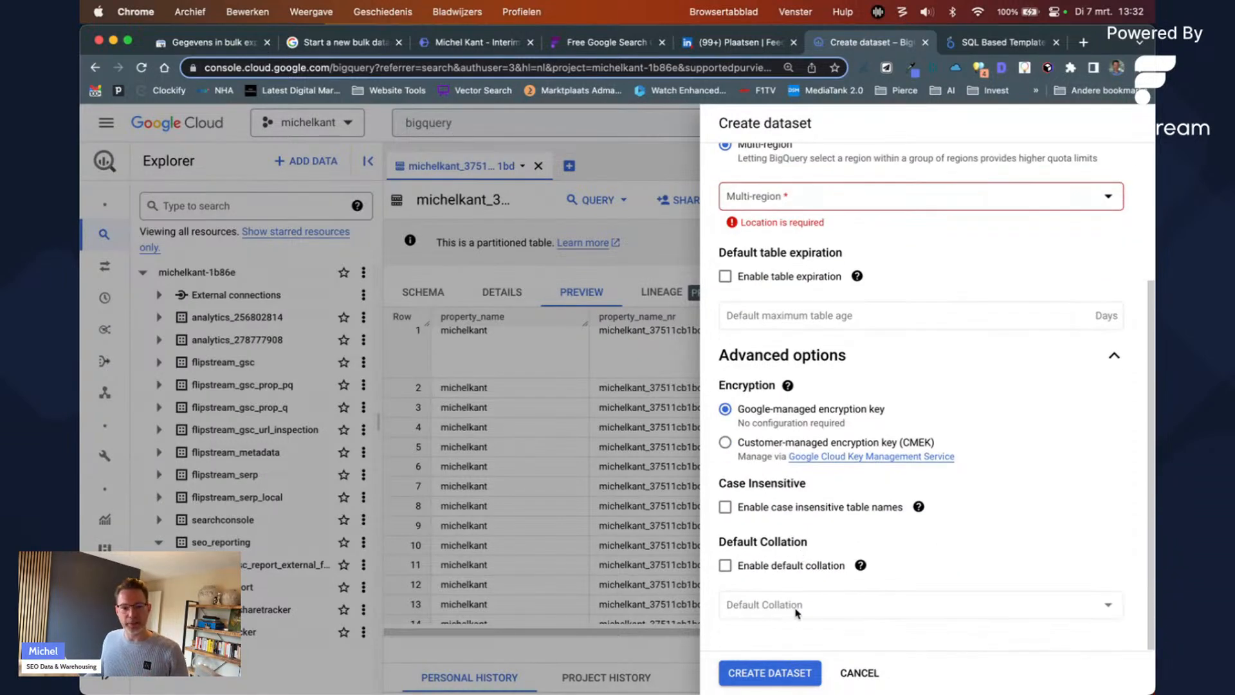
click(1100, 360)
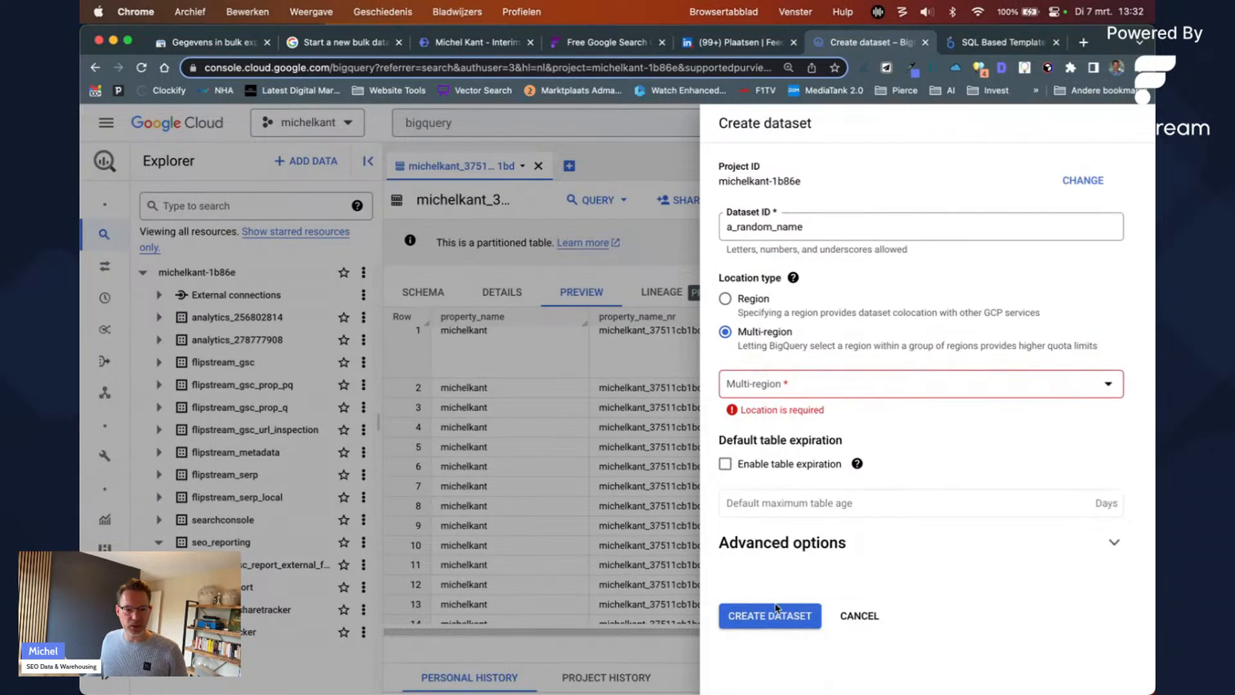
click(860, 615)
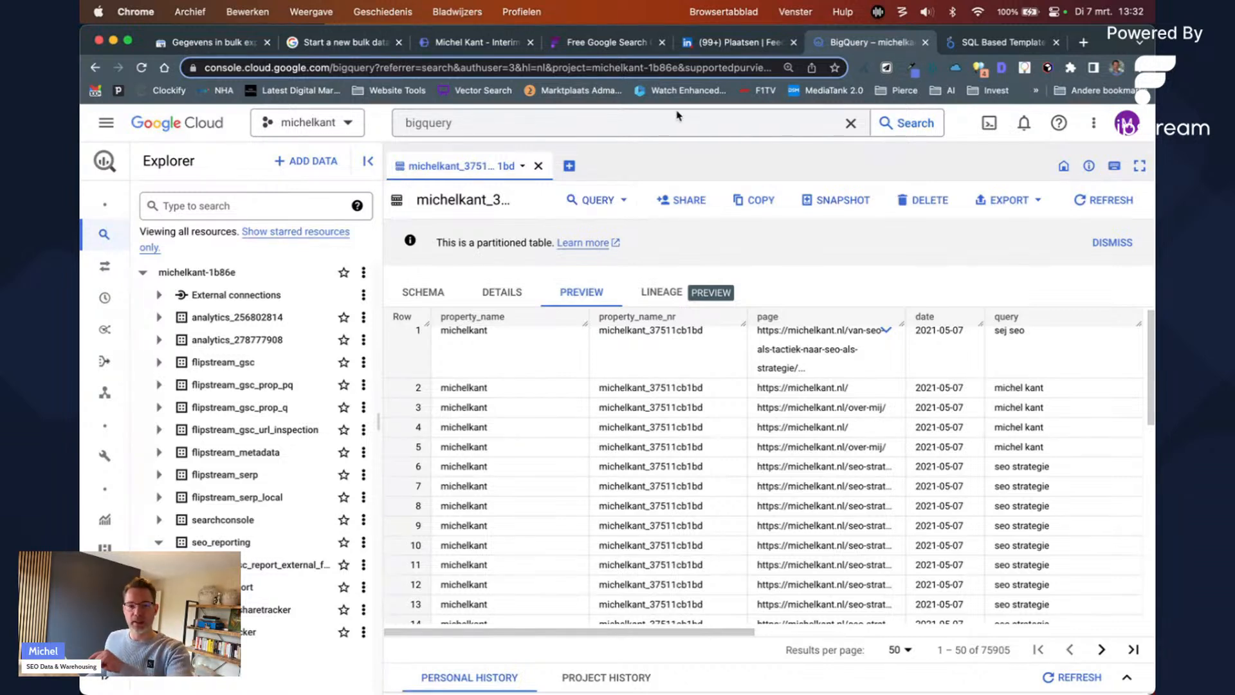
Step: Bring up the Looker Studio GSC Dashboard's CTR Insights page from the 'SQL Based Template' tab
click(959, 42)
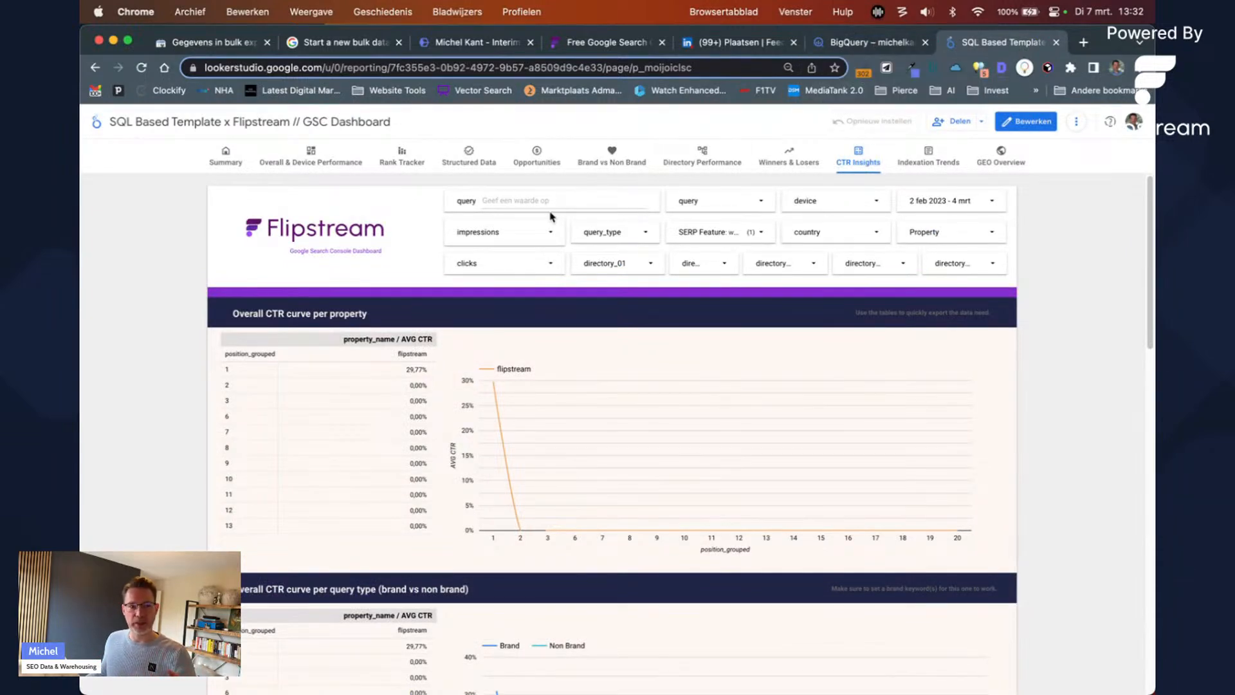
Step: Compare the Looker Studio CTR Insights dashboard with the BigQuery table preview, ending on BigQuery
click(848, 45)
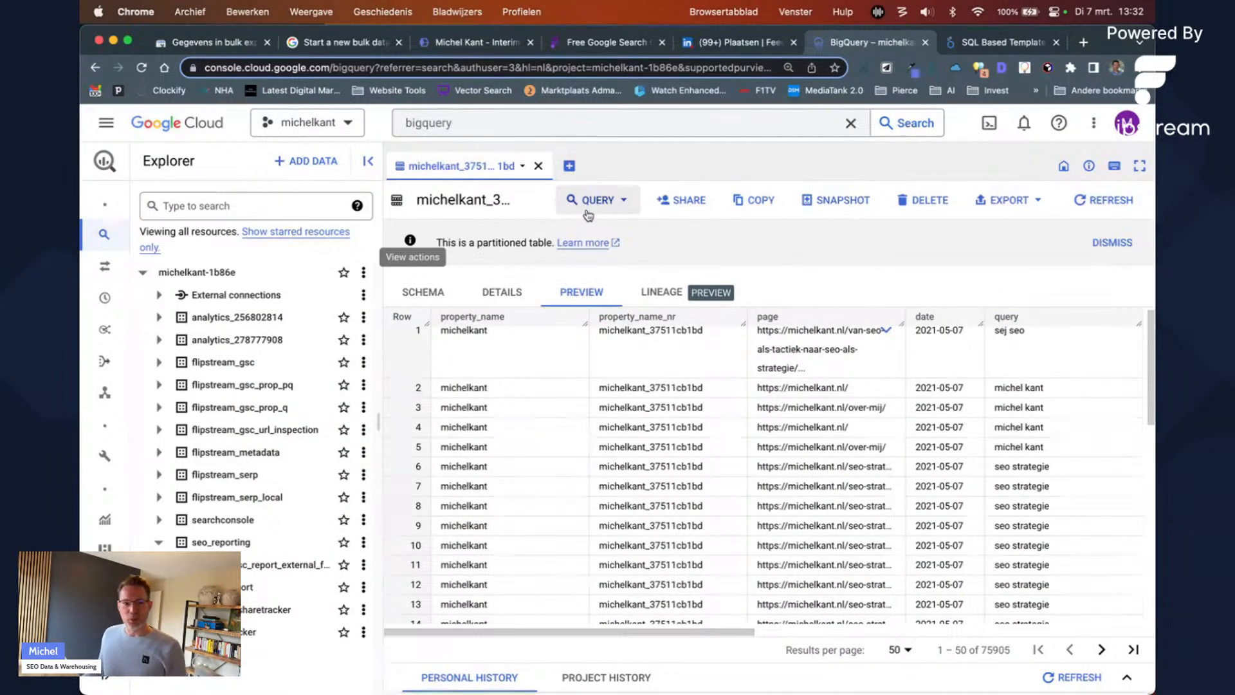
click(957, 45)
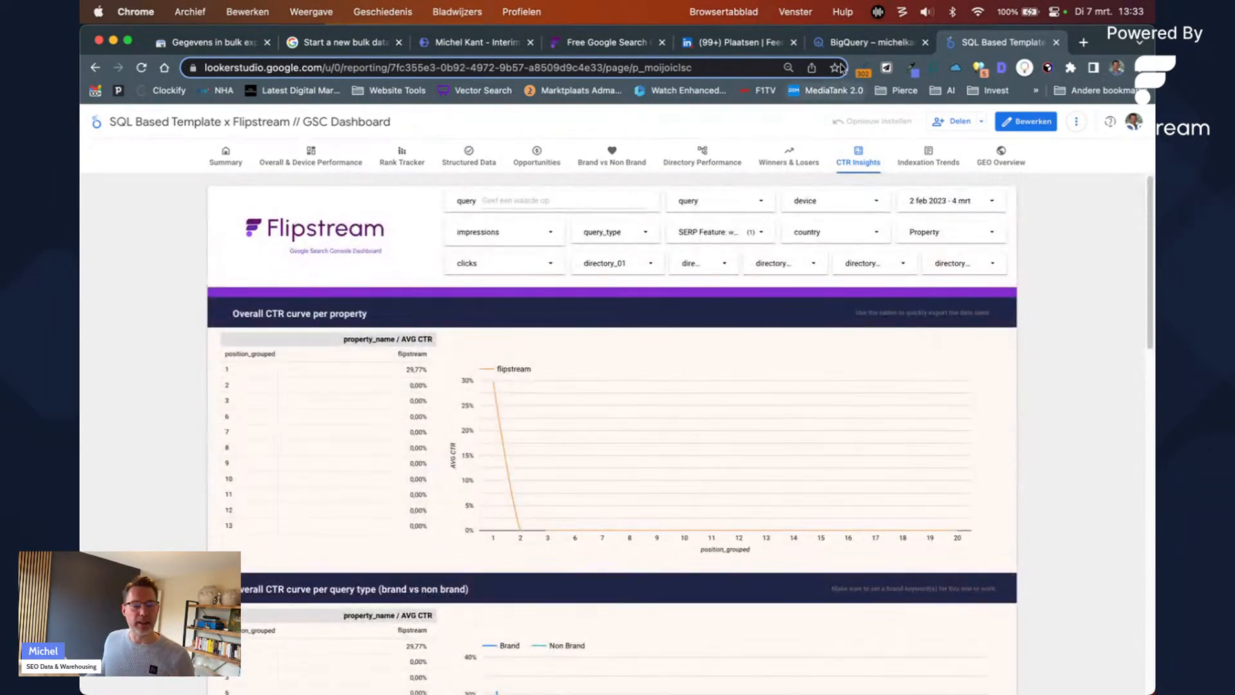
click(846, 47)
click(990, 44)
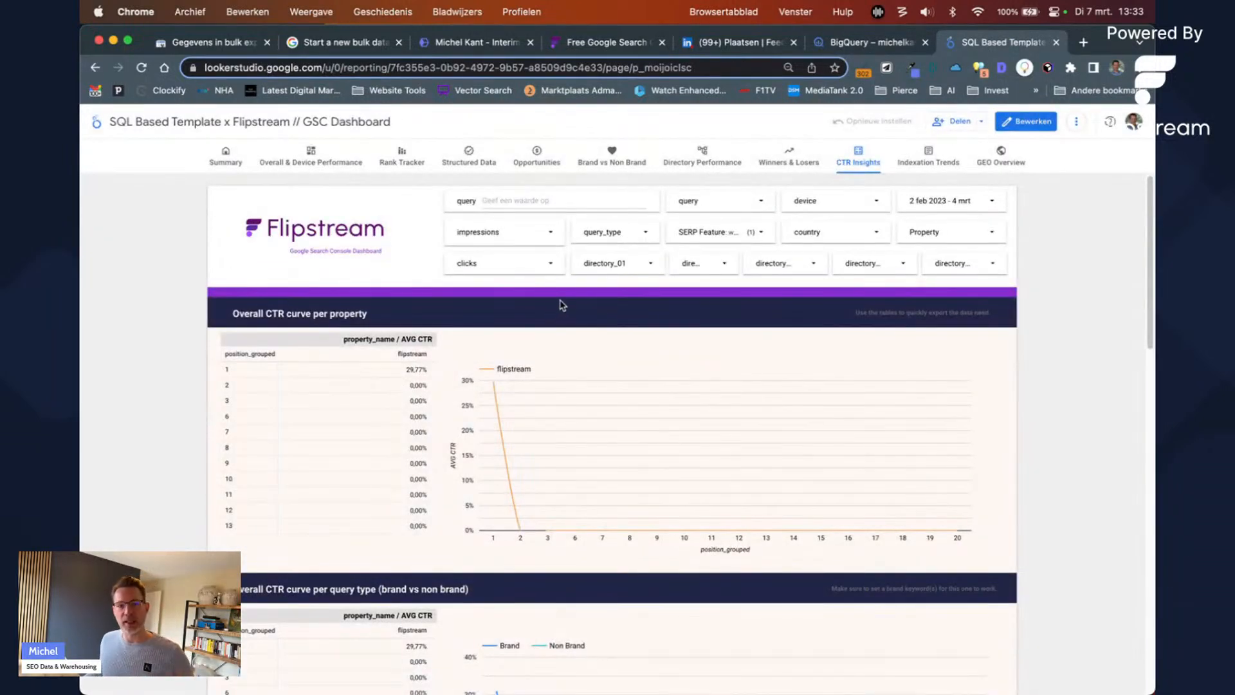
click(890, 46)
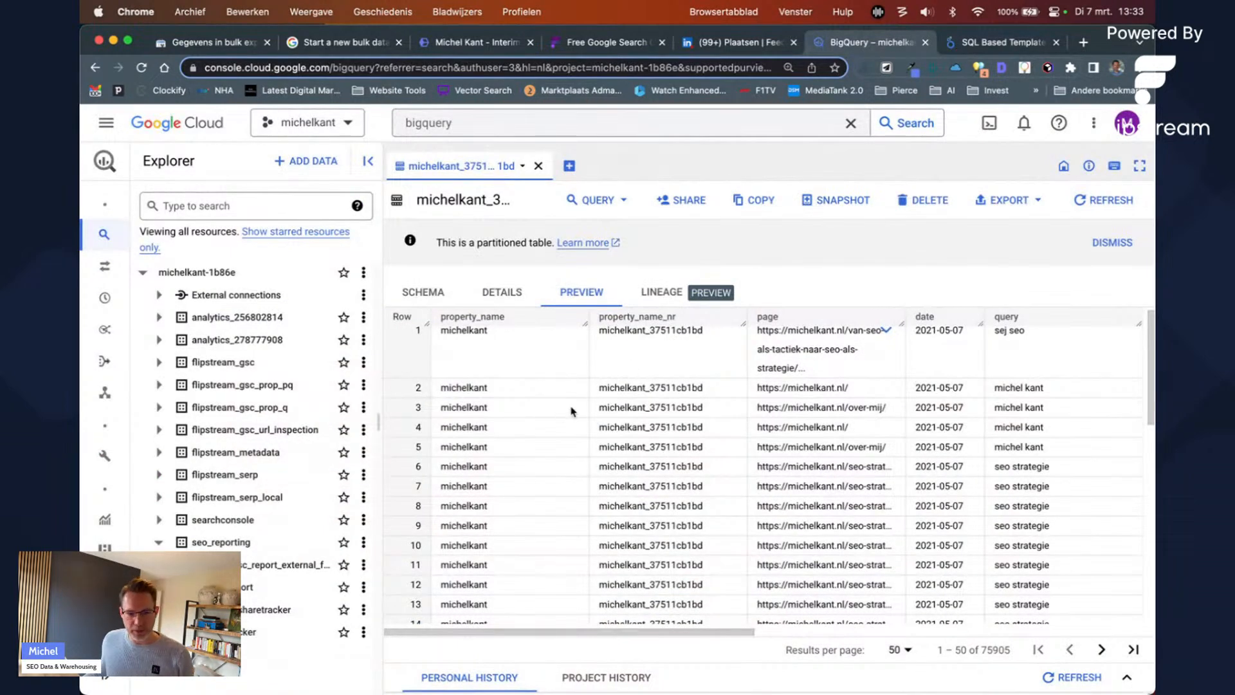
Step: Widen the page column to show full URLs, then open and discard a split-tab query
scroll(662, 537, up, 1)
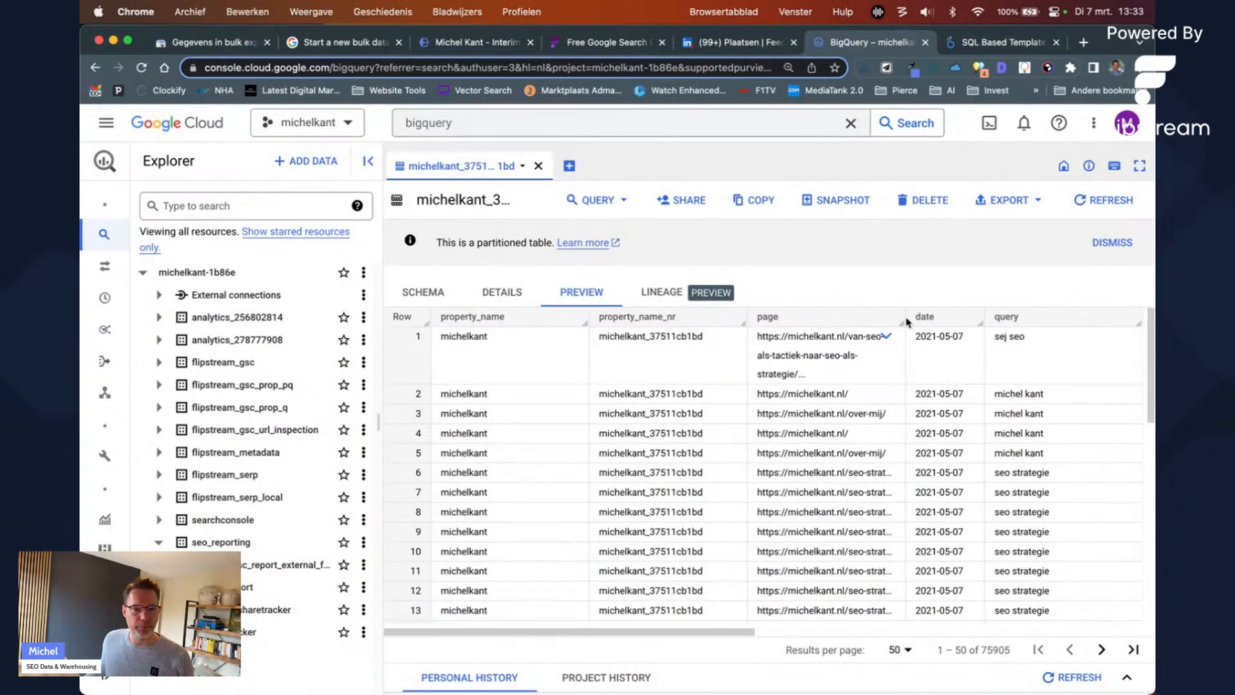
drag(907, 322, 981, 317)
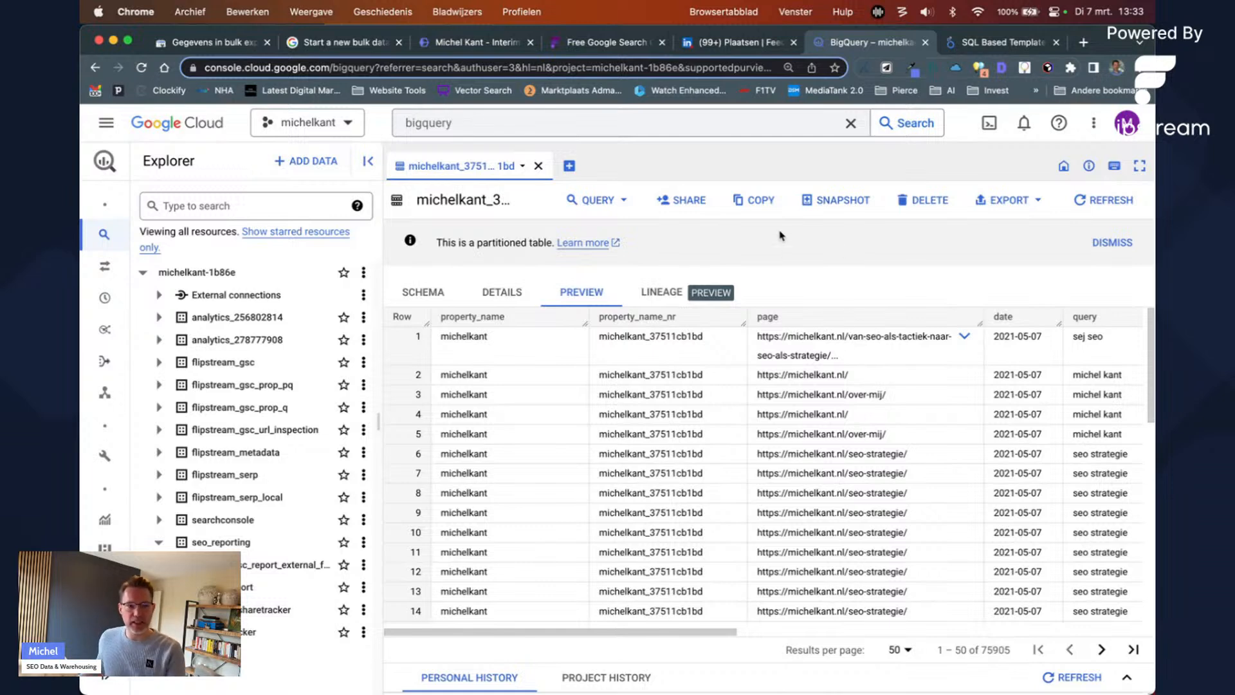
click(621, 200)
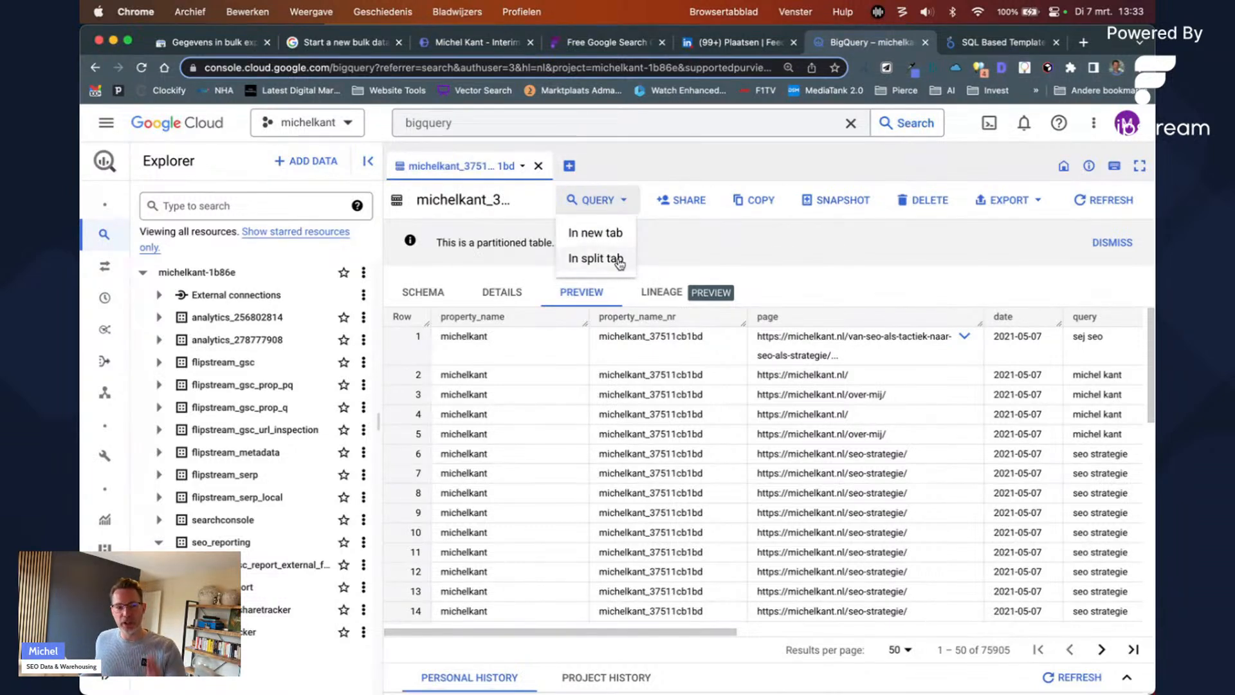
click(619, 261)
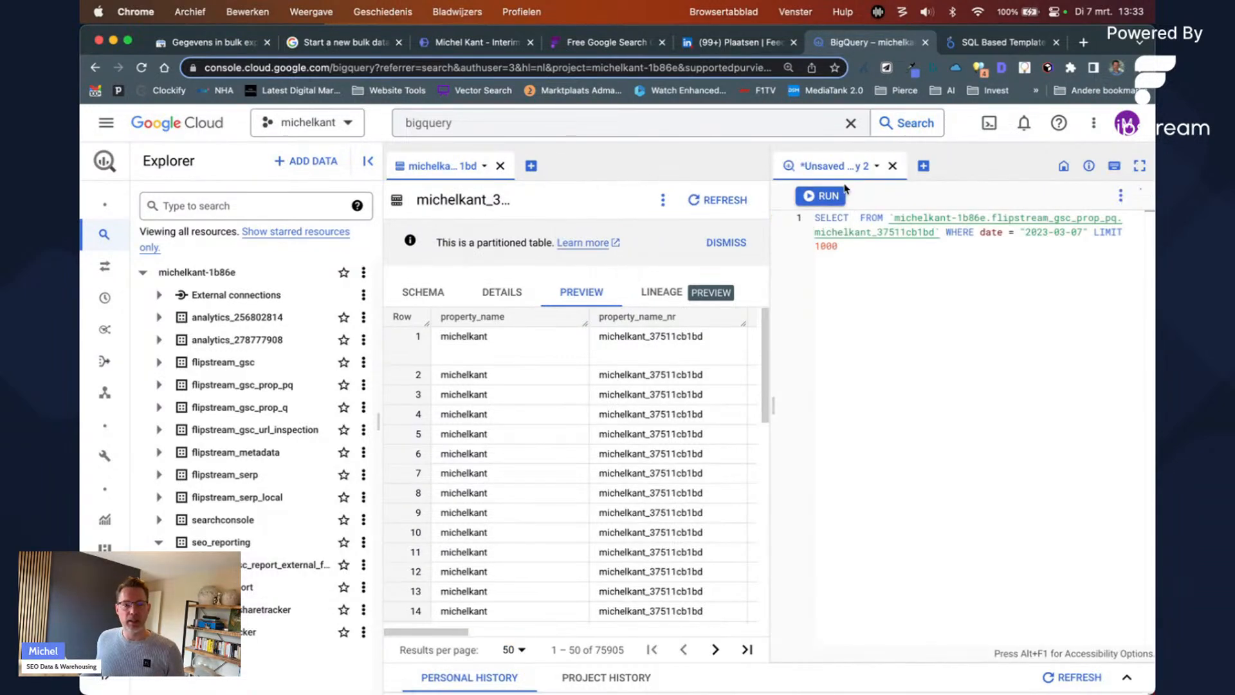
click(892, 165)
click(869, 446)
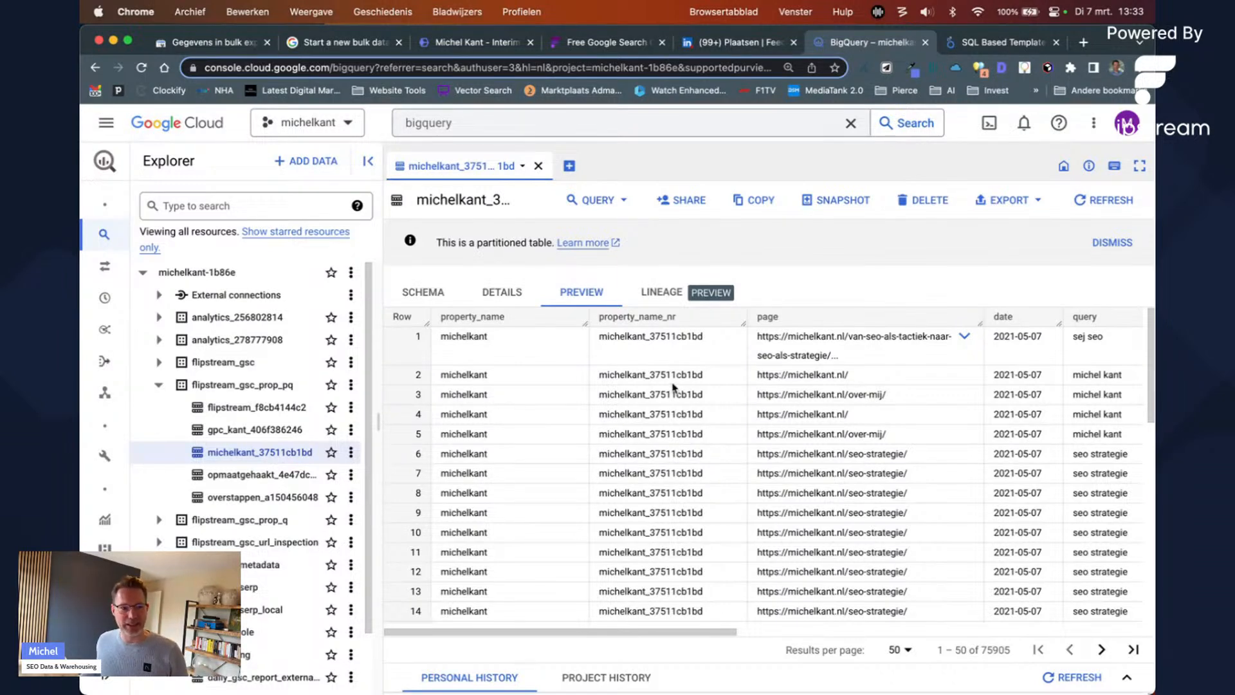
Step: Check and dismiss the tab and QUERY menus, then open the table's EXPORT dropdown
click(523, 166)
click(543, 404)
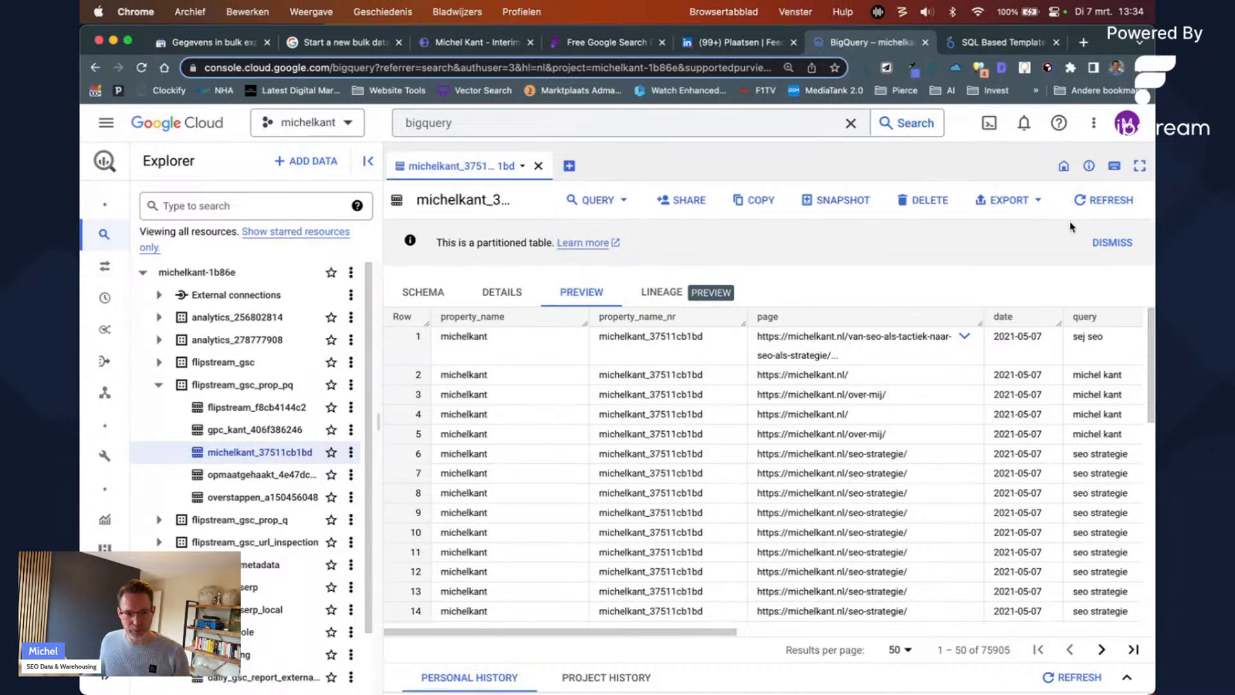
click(586, 203)
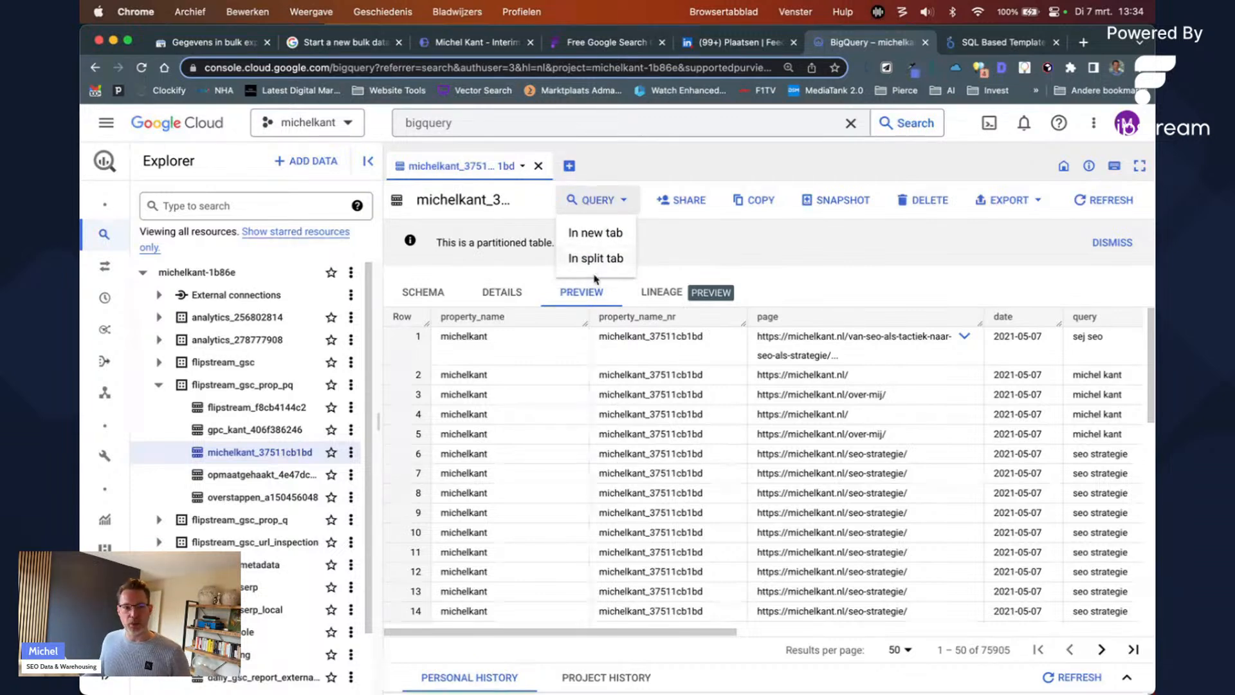
click(758, 287)
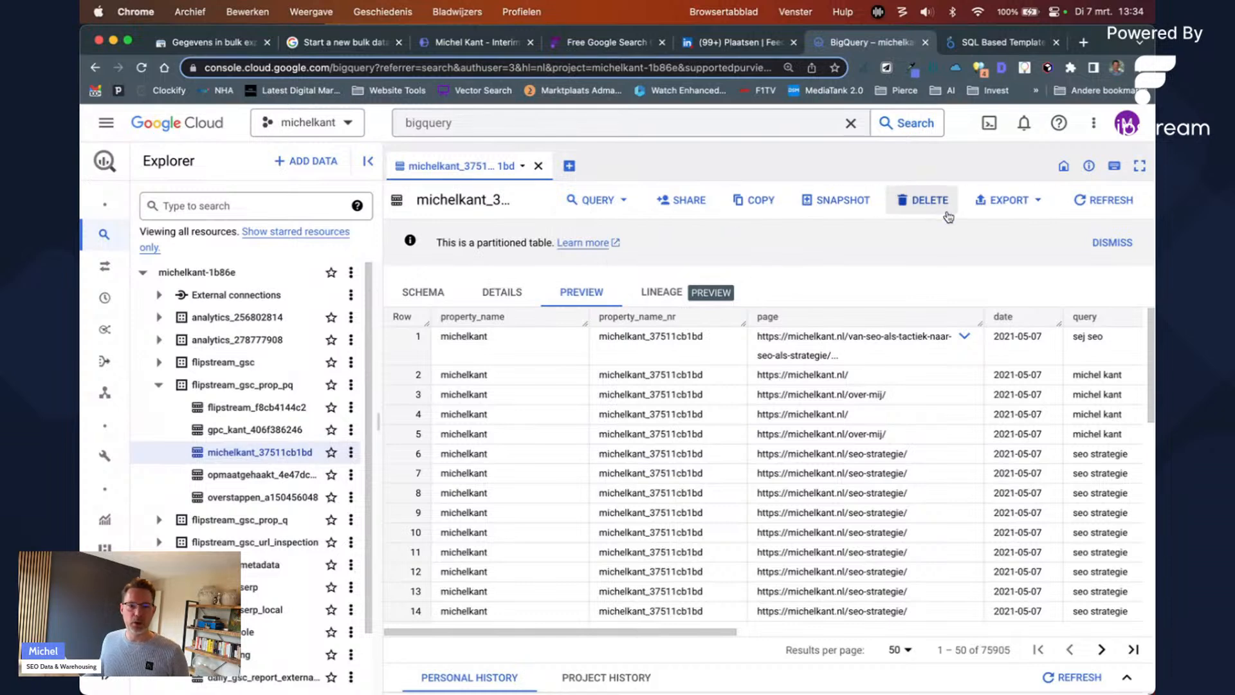
click(983, 207)
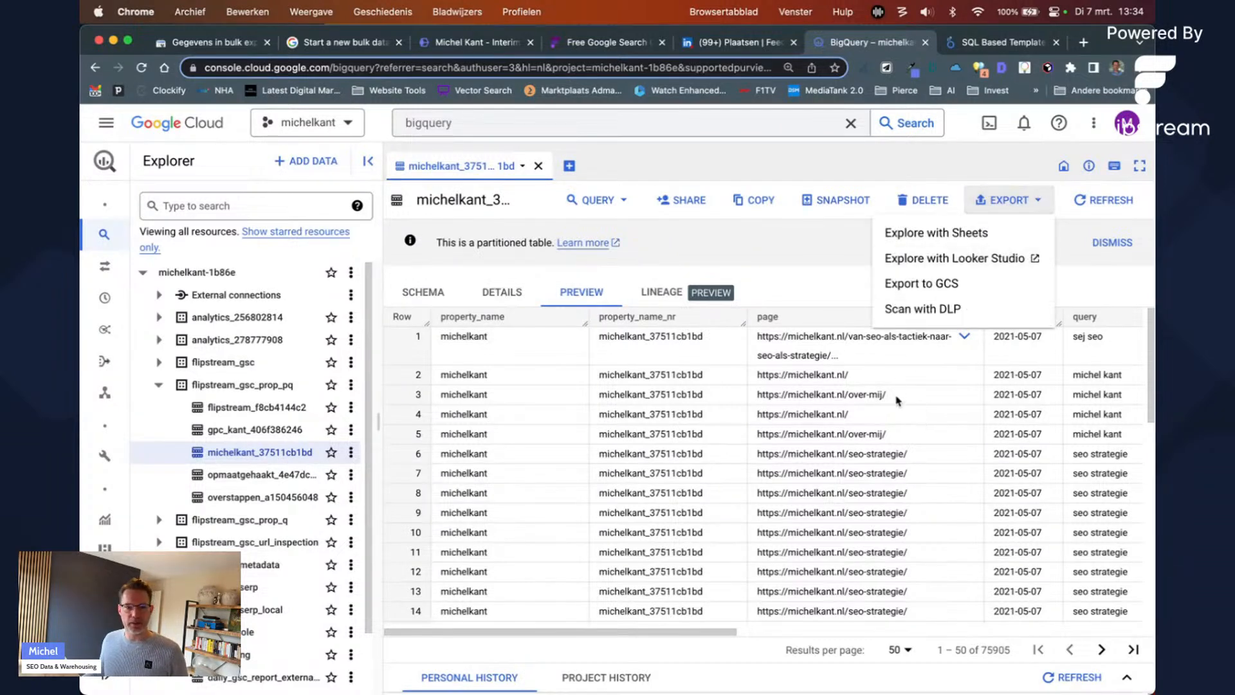
Step: Explore the michelkant_37511cb1bd table in Looker Studio, authorising access with the account password
click(986, 264)
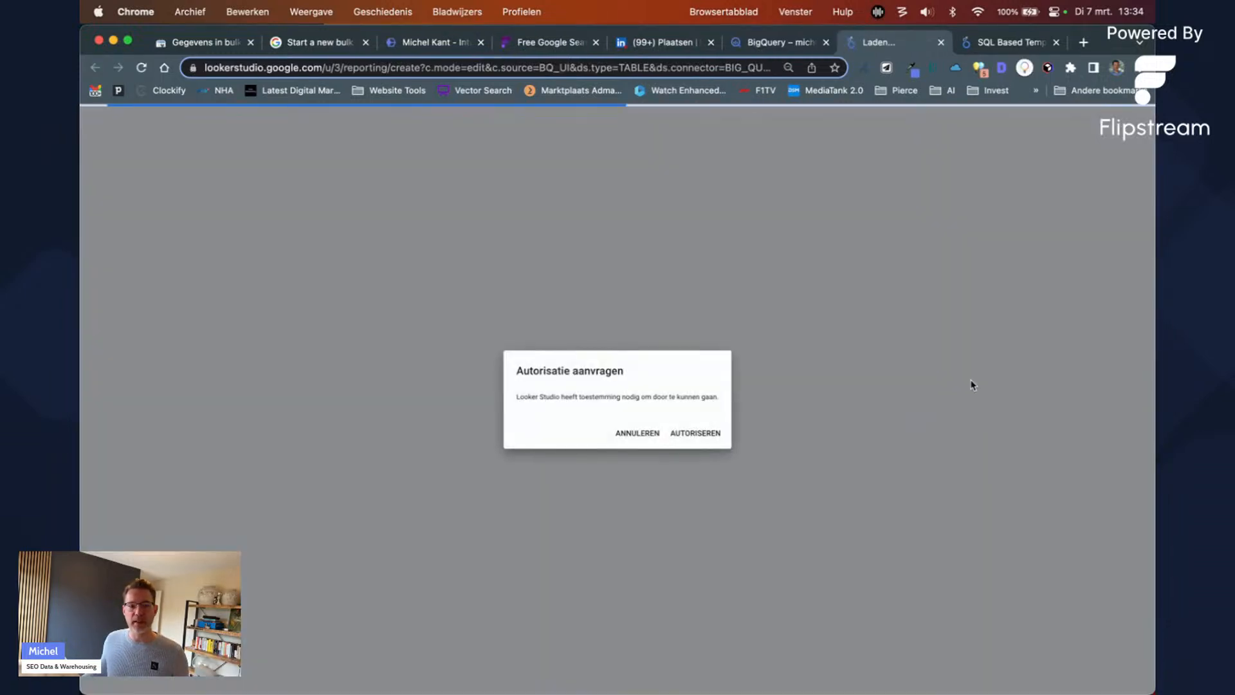
click(682, 435)
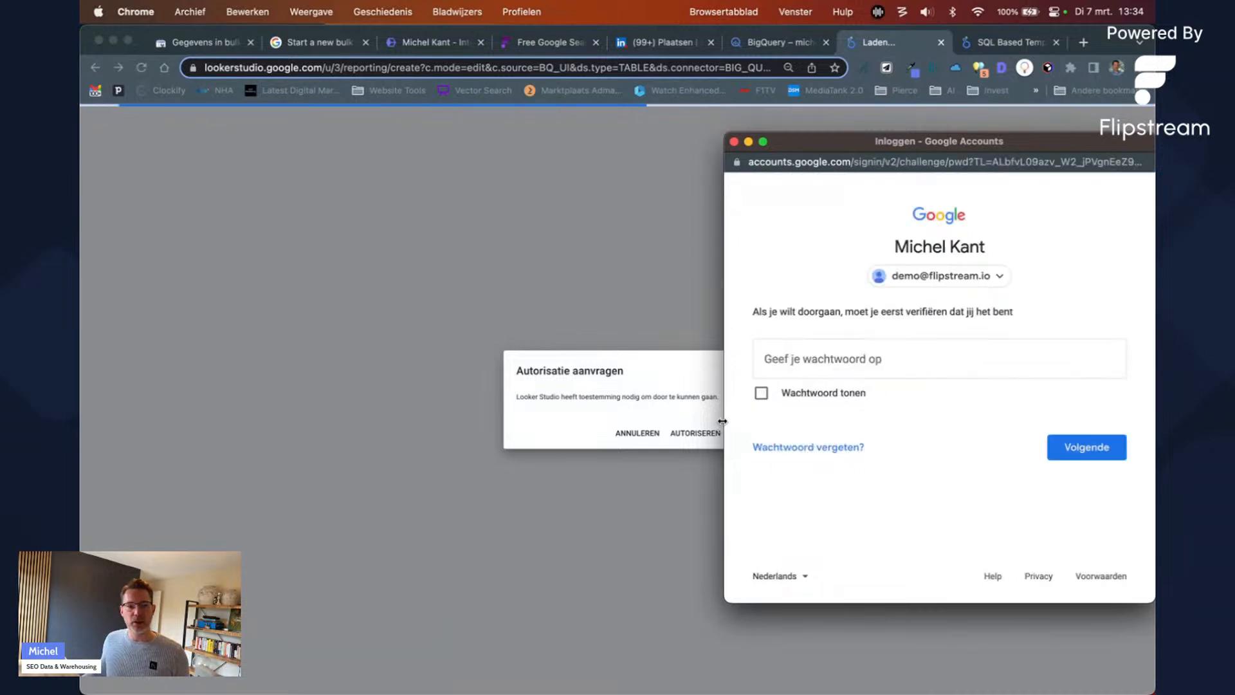
click(1006, 341)
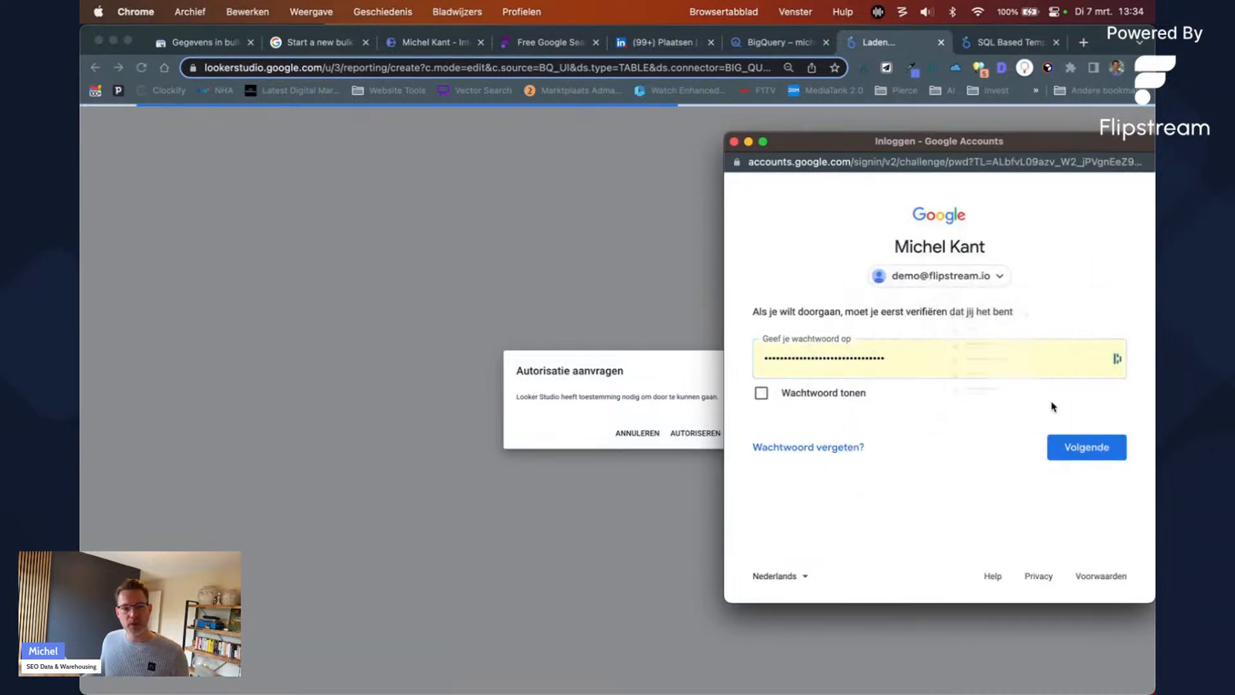
click(1092, 451)
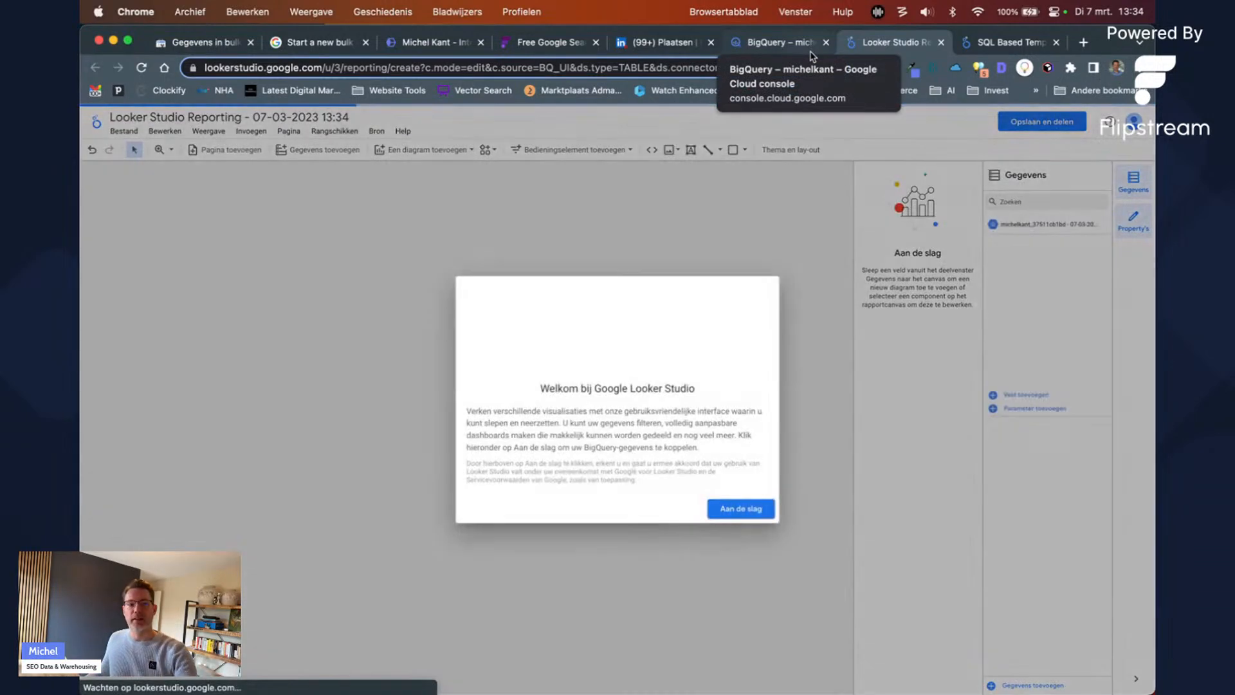
Step: Start the new Looker Studio report from the welcome dialog, then return to BigQuery
click(753, 511)
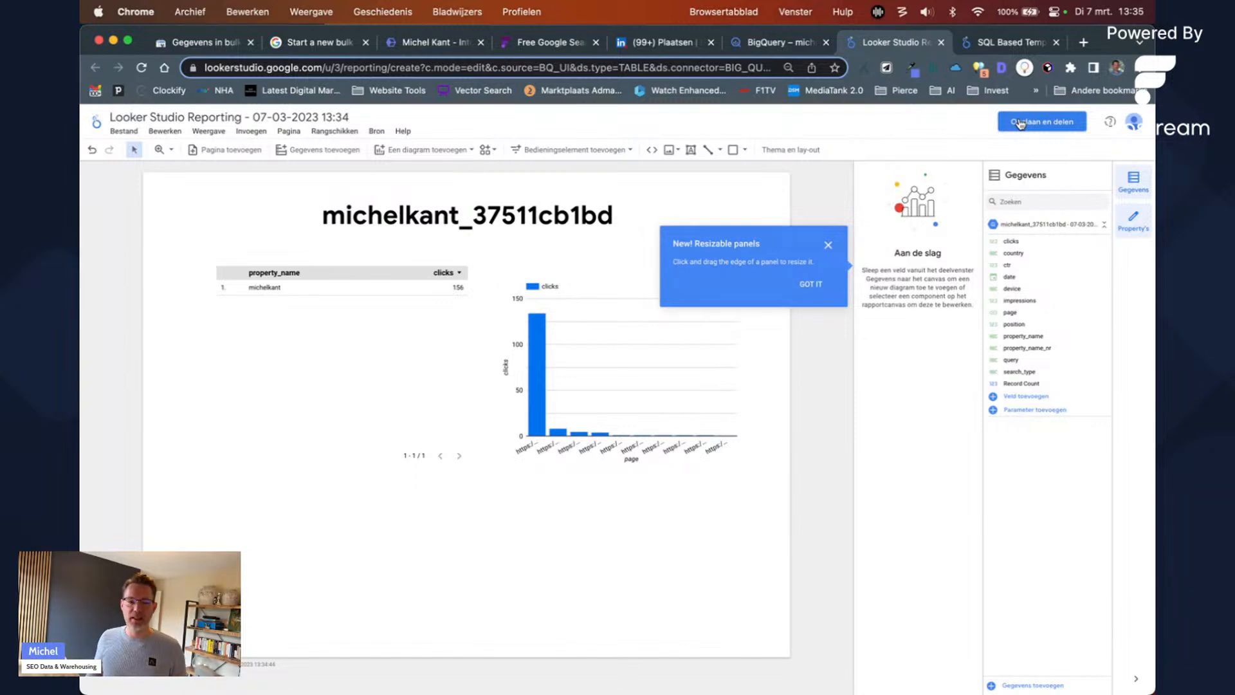
click(805, 43)
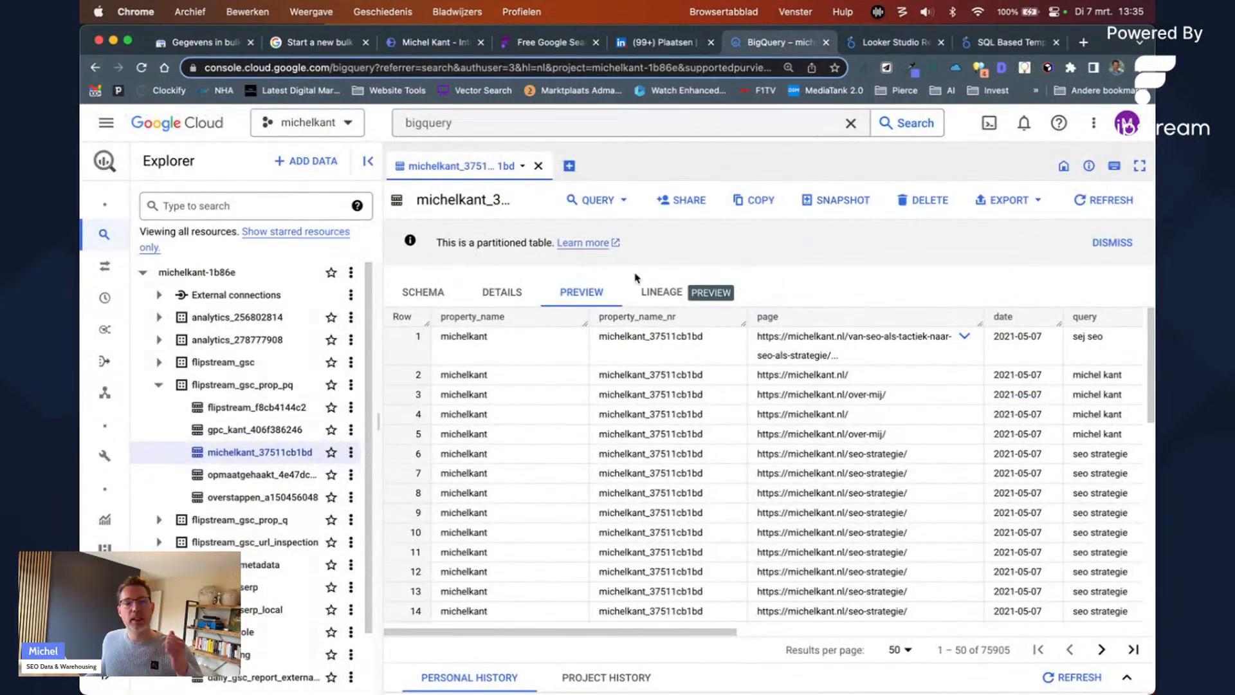
Step: Open and dismiss the QUERY menu, then switch to the Flipstream free dashboard page
click(607, 214)
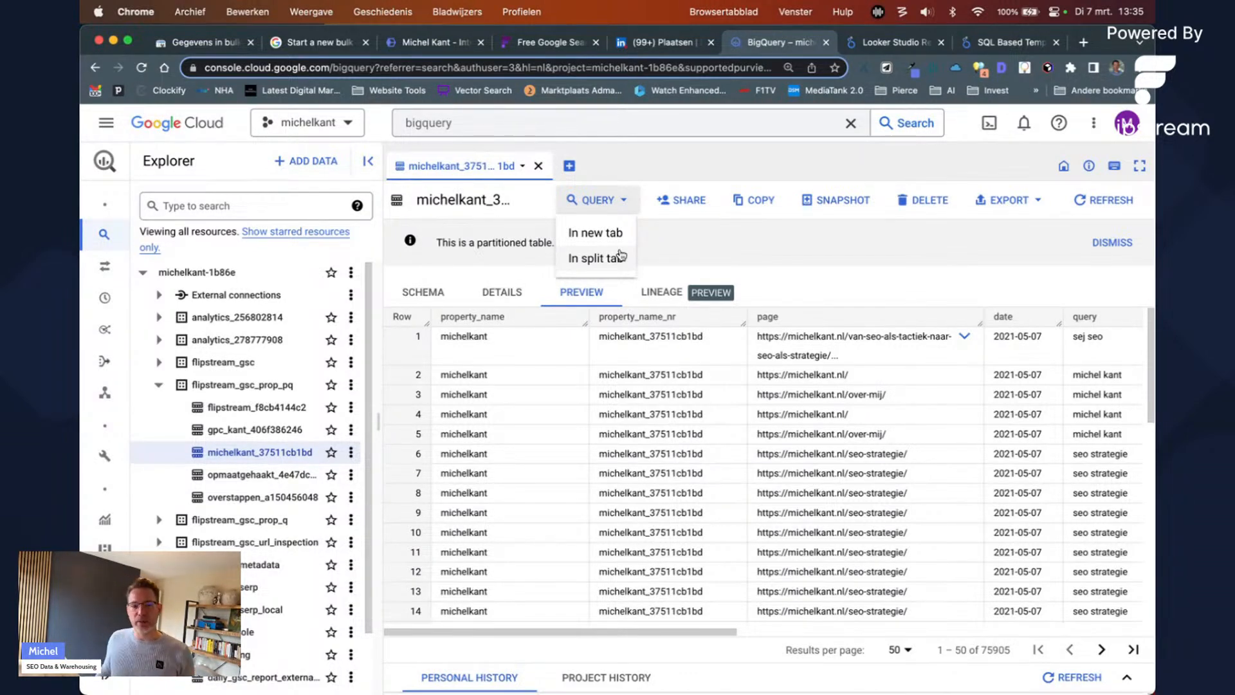
click(686, 389)
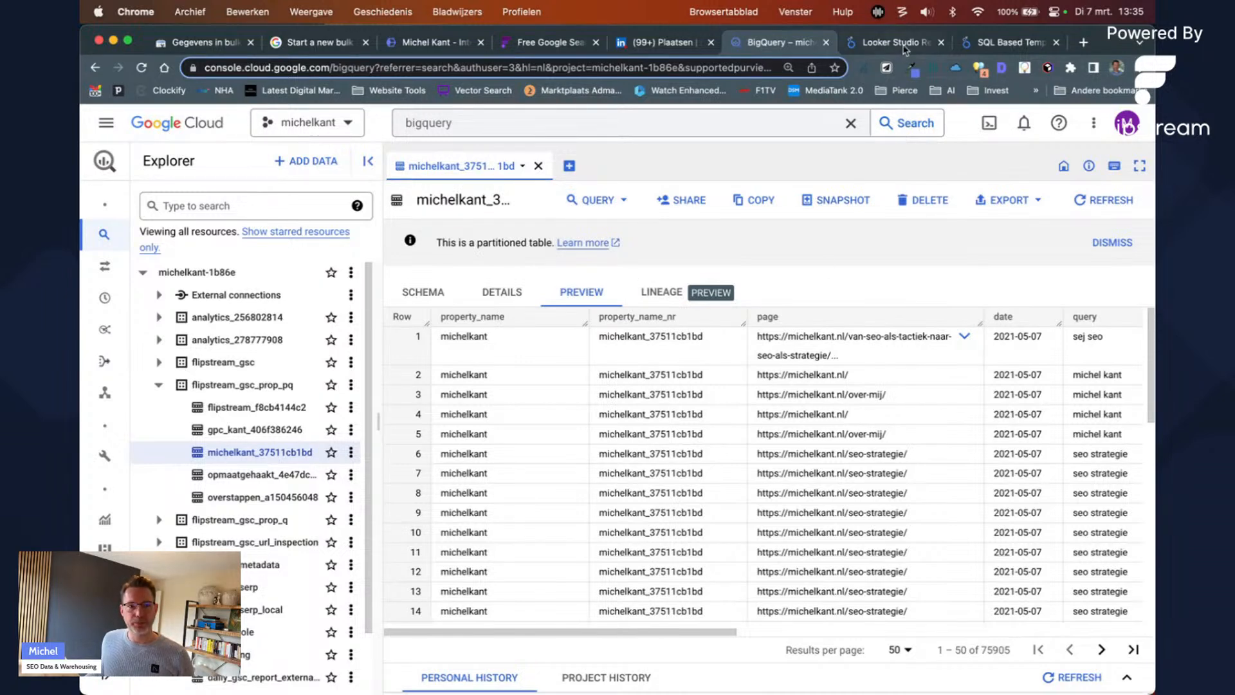
click(548, 43)
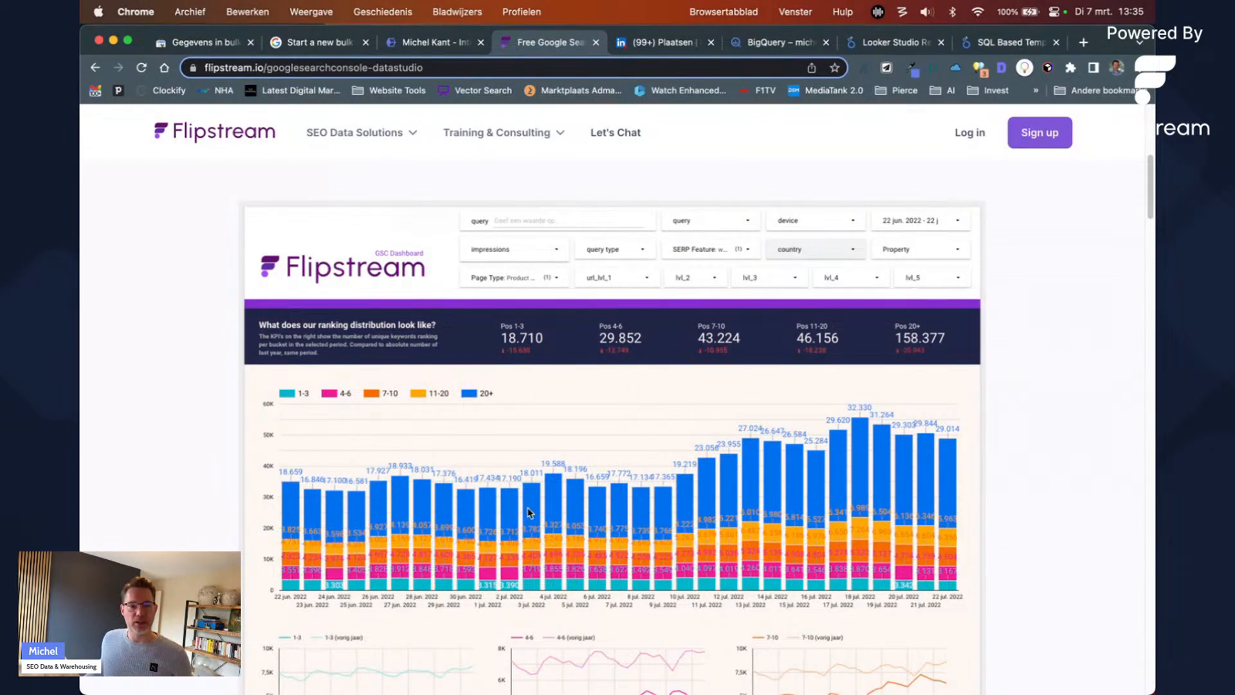
Step: Scroll through the Flipstream sample ranking dashboard, then return to the BigQuery table preview
scroll(642, 394, down, 4)
scroll(605, 476, up, 7)
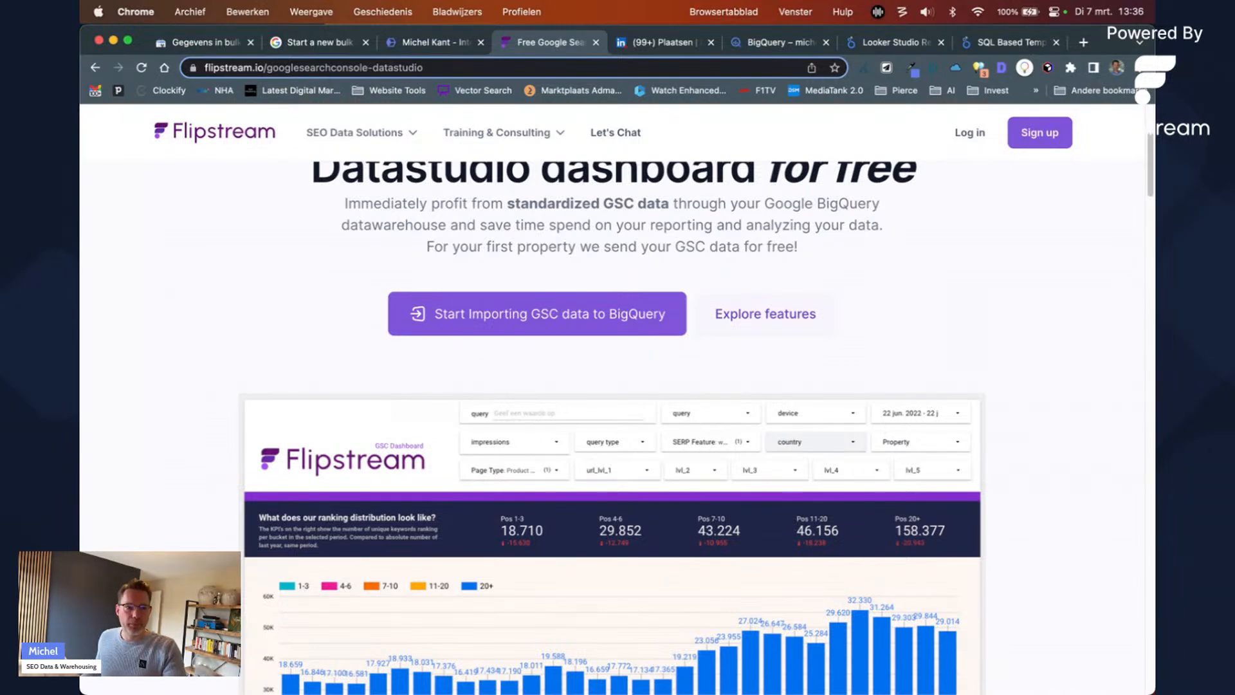
click(805, 45)
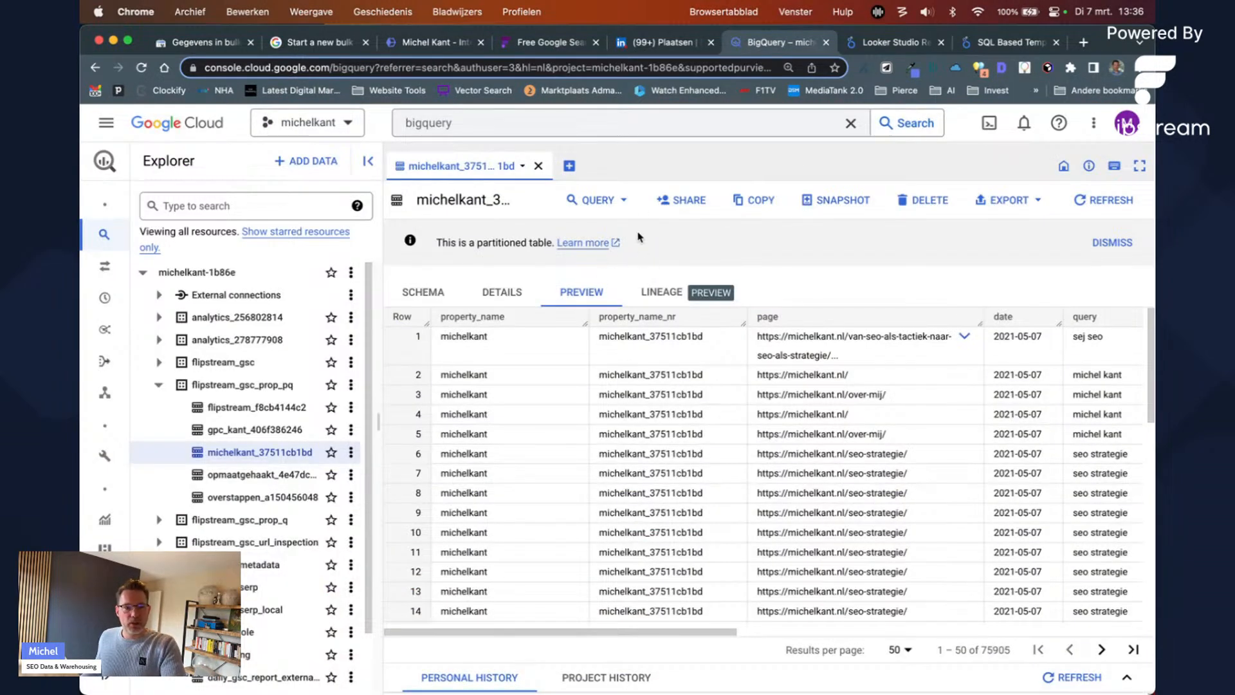
Step: Open a query on the michelkant table in the main editor pane with Explorer collapsed
click(627, 201)
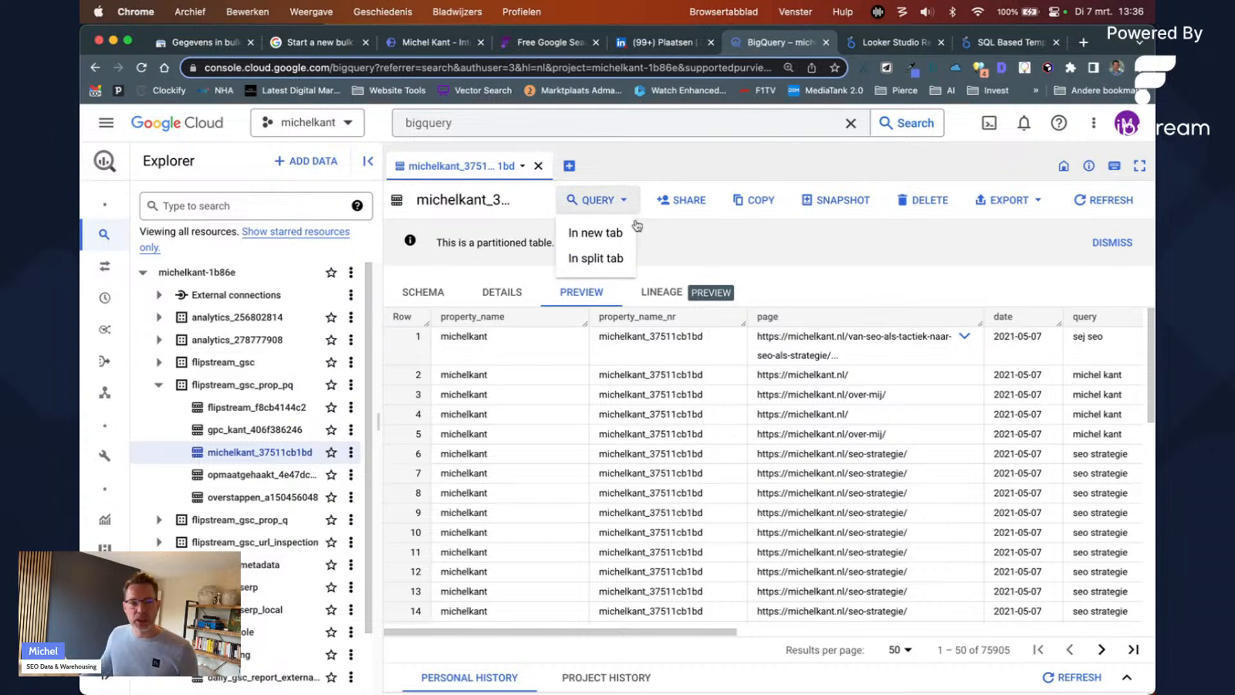
click(623, 264)
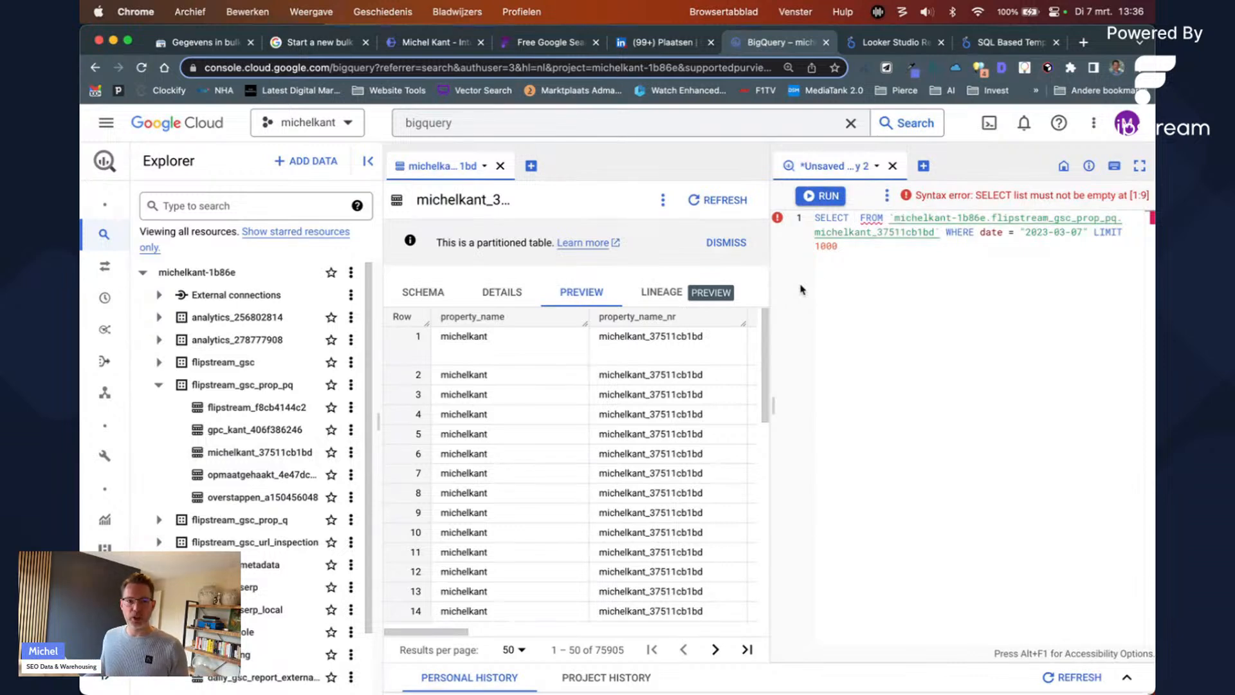
click(876, 166)
click(891, 190)
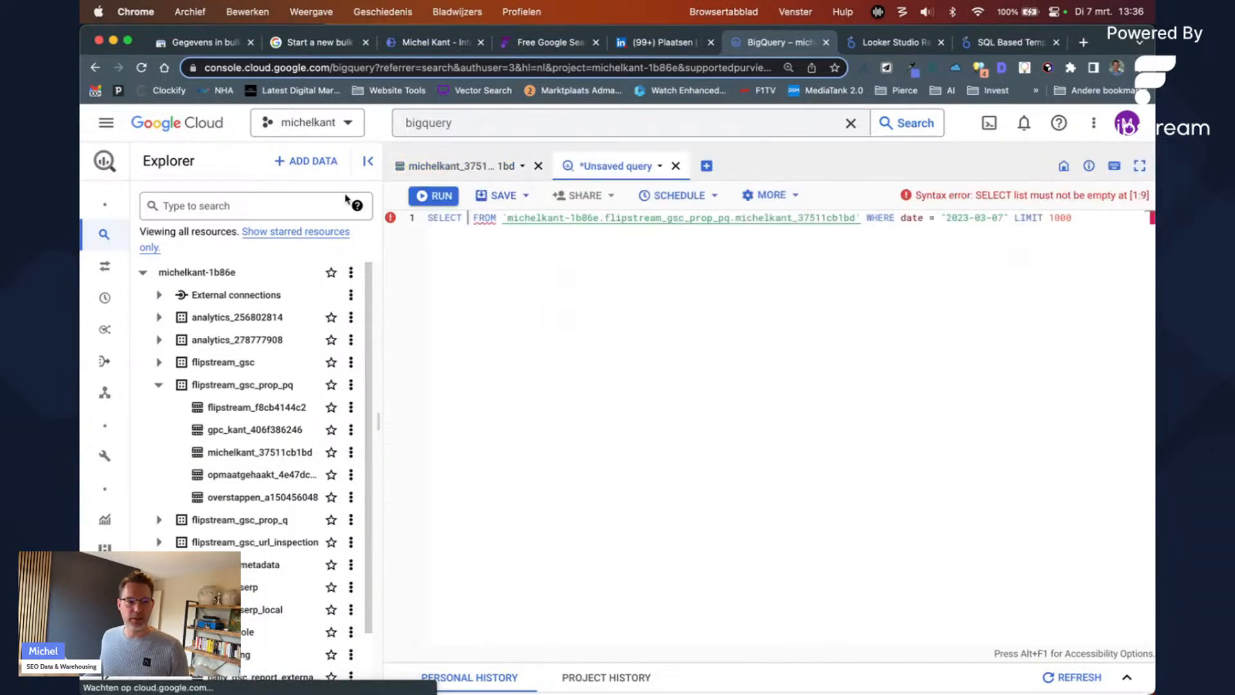
click(368, 161)
Step: Insert * after SELECT and reformat the query onto eight lines, checking the data estimate
click(254, 217)
text(*)
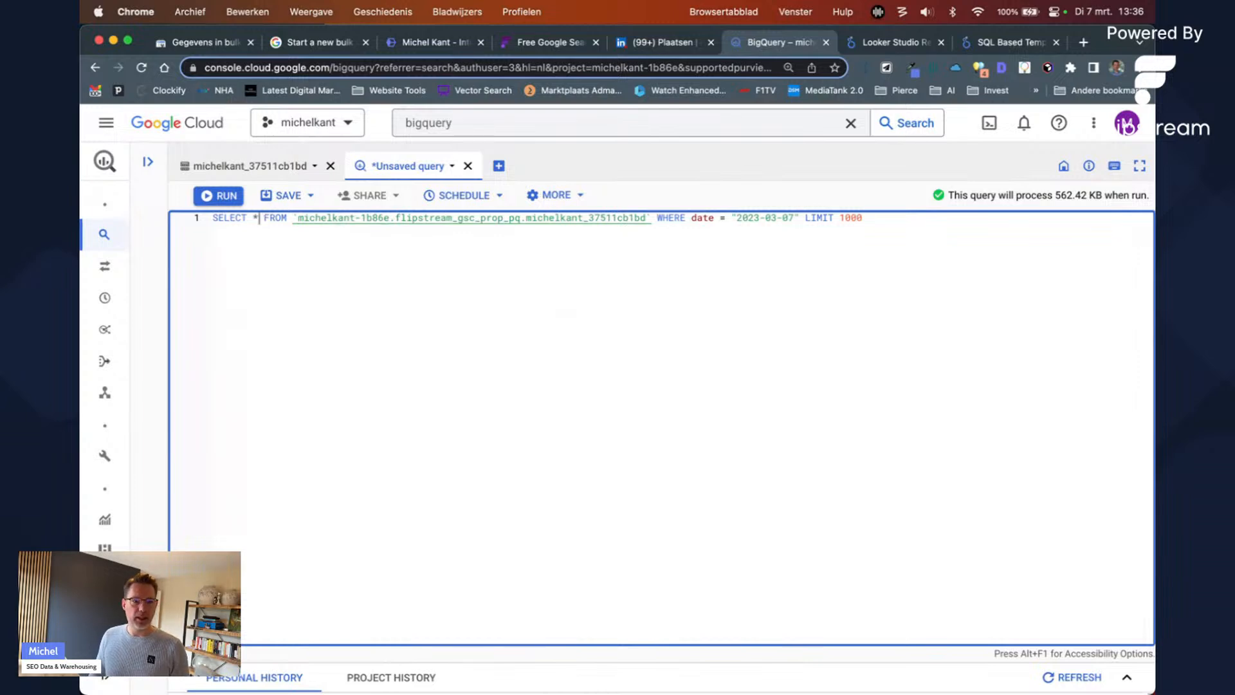
key(super+shift+f)
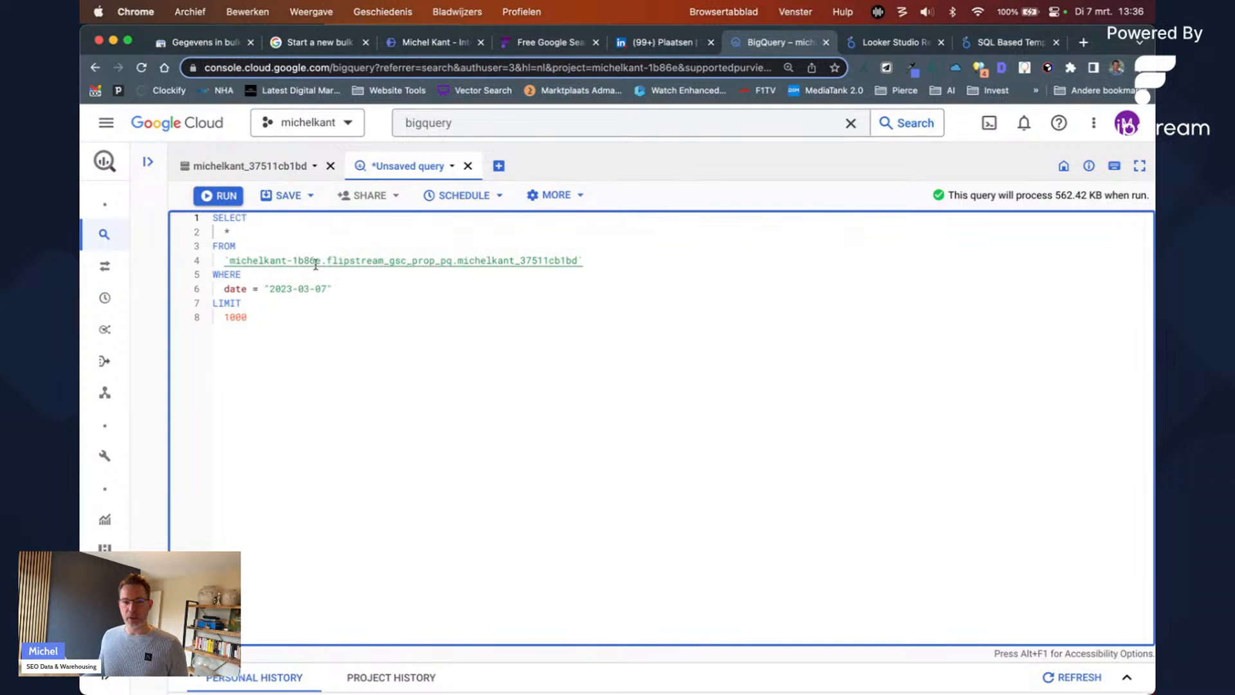
click(1062, 196)
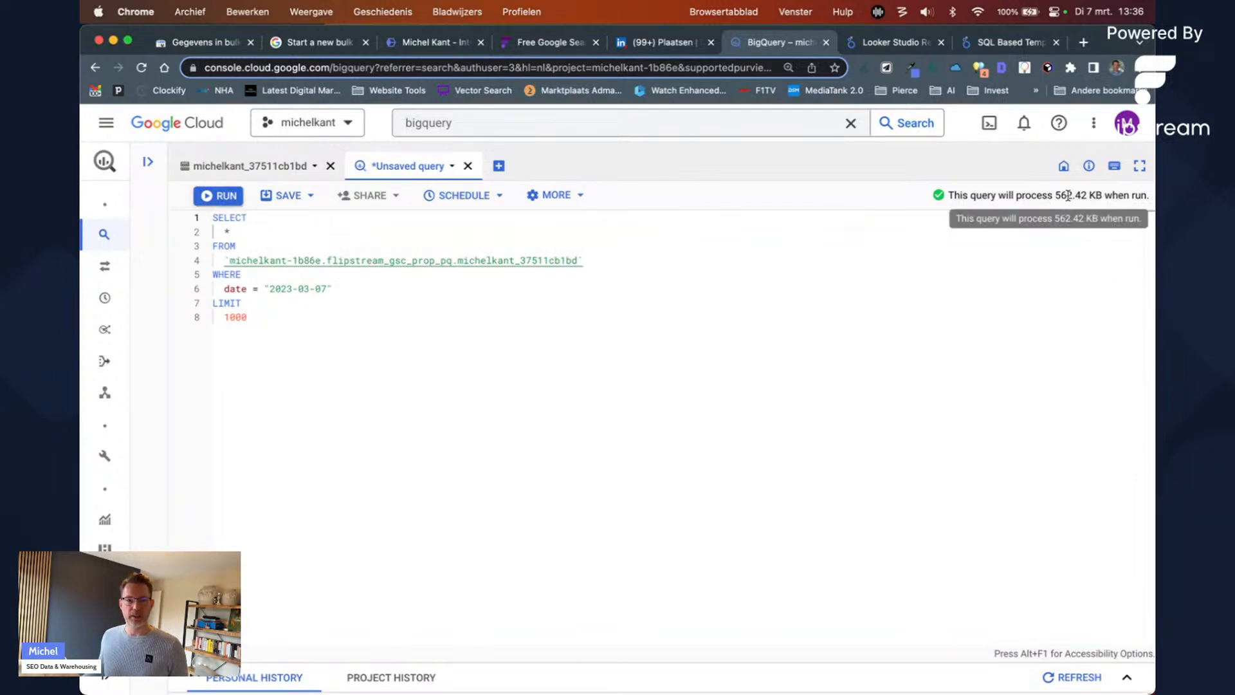
Step: Run the formatted SELECT * query, restoring its text after a deletion
click(270, 313)
key(super+a)
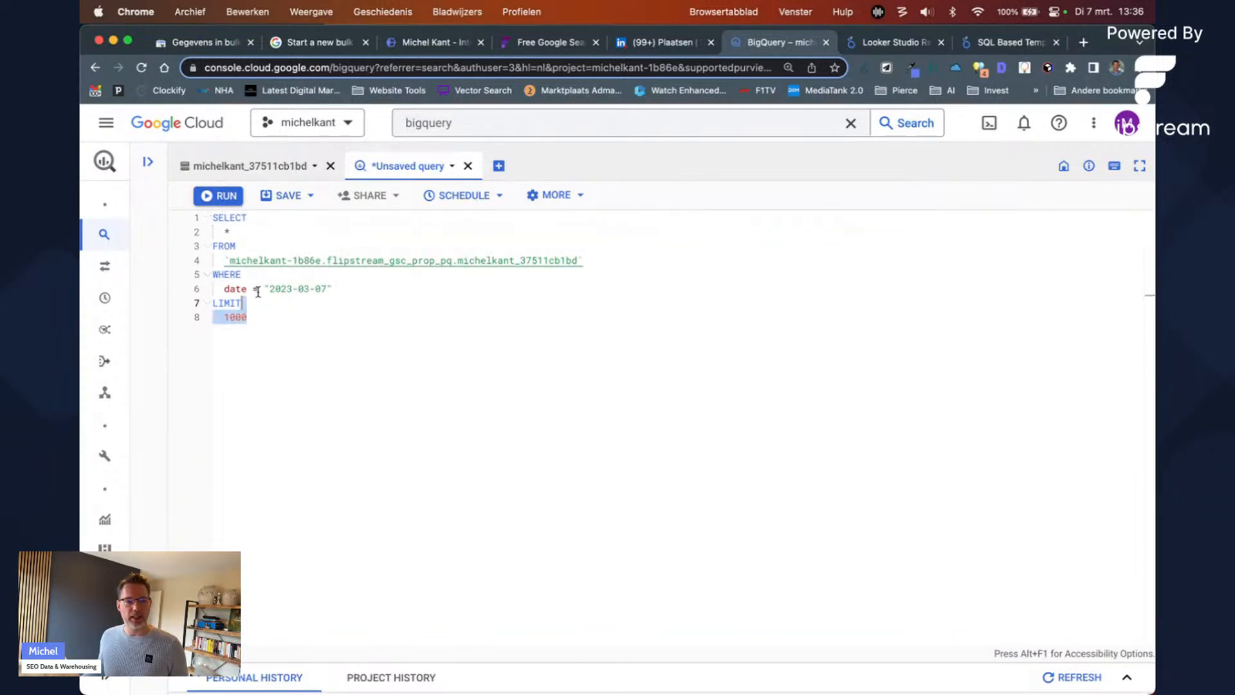
key(BackSpace)
key(super+Return)
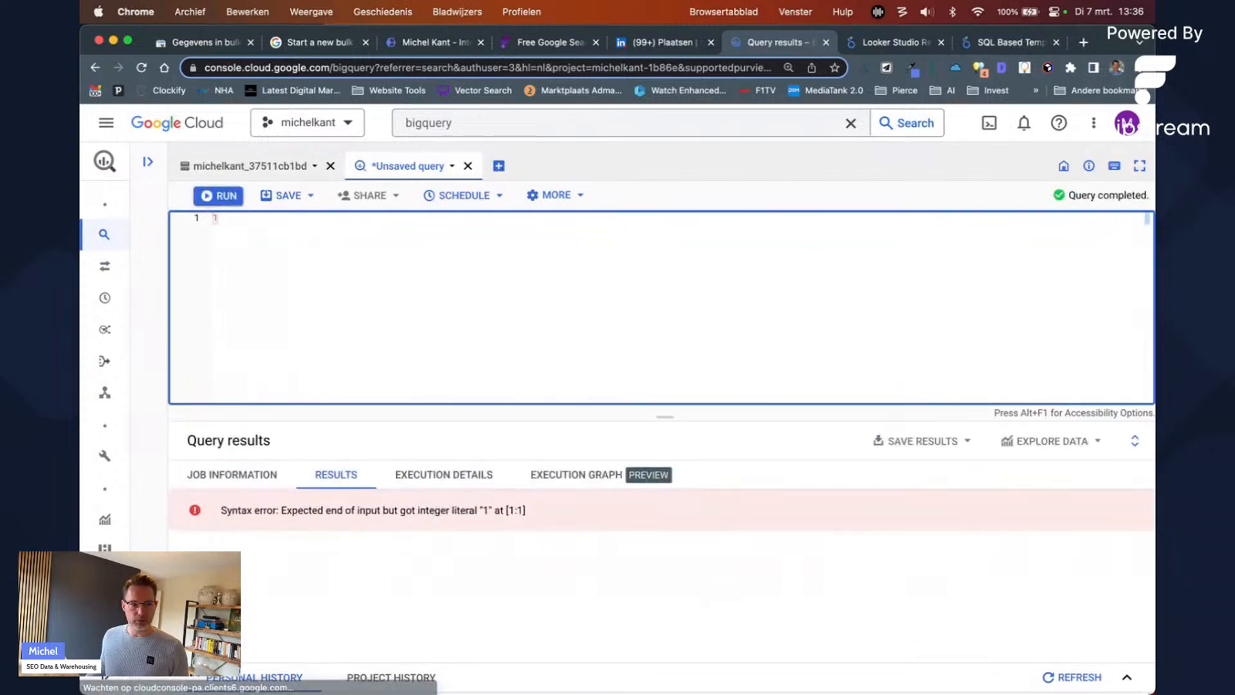
key(super+z)
key(super+Return)
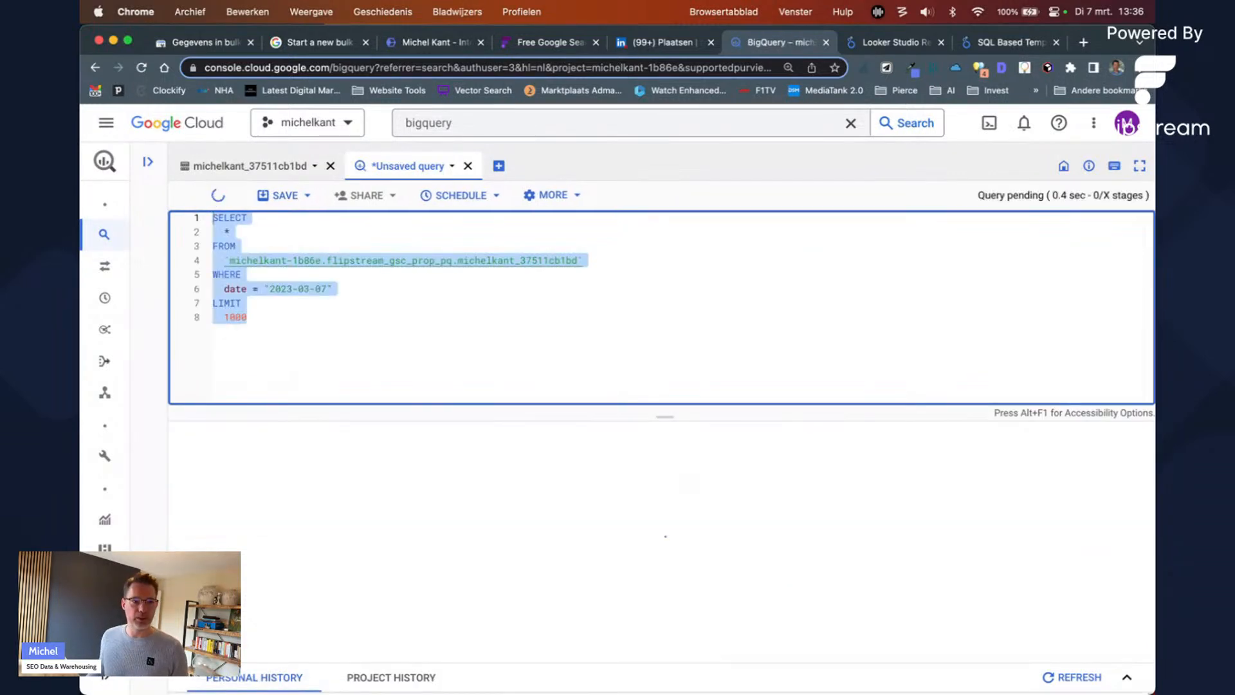
Step: Change the date filter from = to < 2023-03-07 and rerun the query for 1000 rows
click(451, 339)
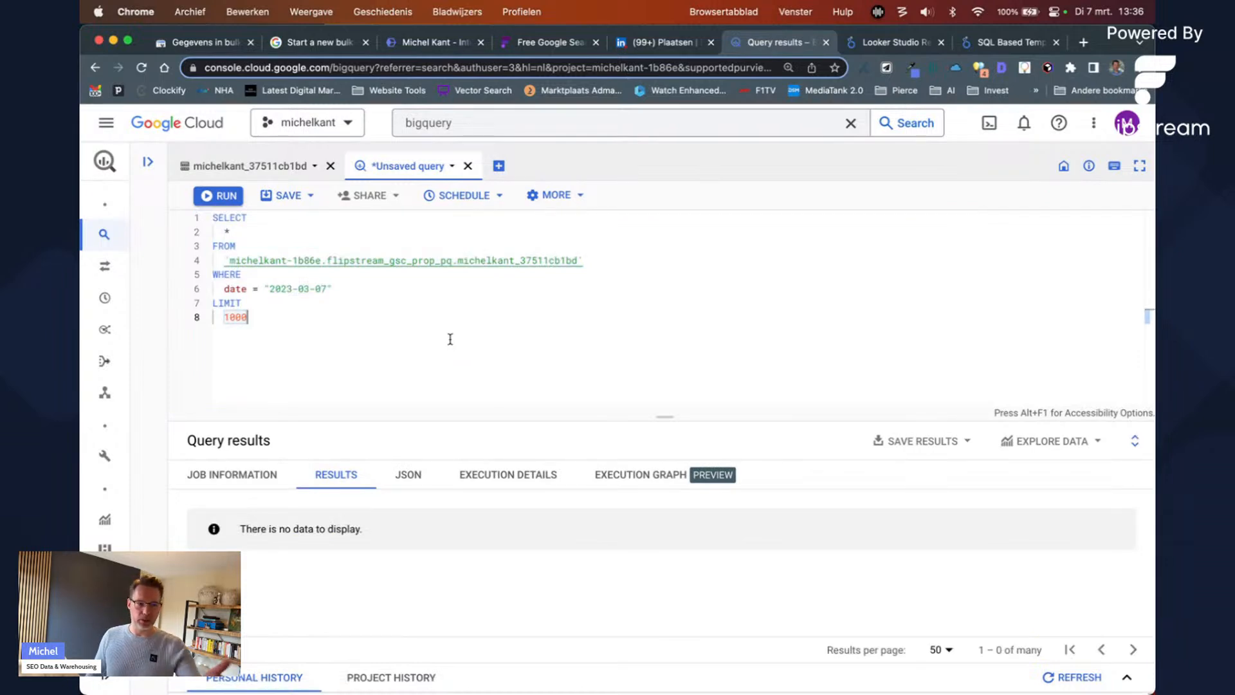
key(Up)
key(Up)
key(Right)
key(BackSpace)
text(<)
key(Right)
key(Right)
key(Right)
key(Right)
key(Right)
key(Right)
key(super+Return)
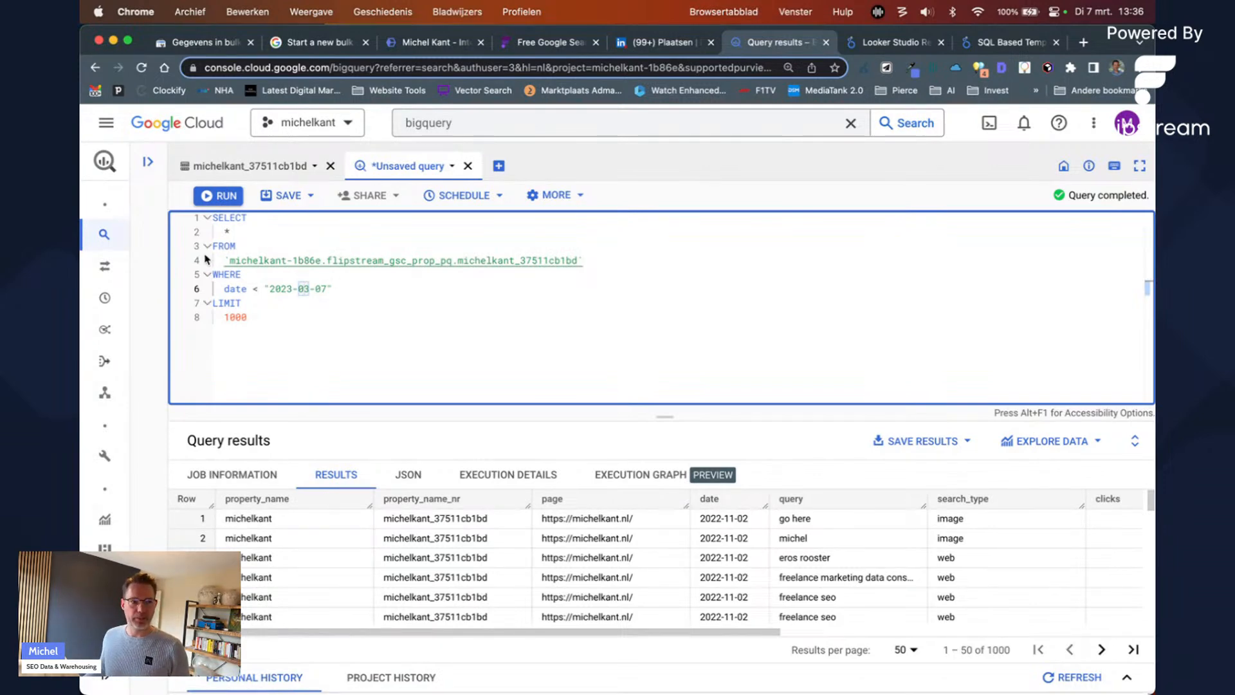
Step: Select the michelkant-1b86e table path in the query and open the michelkant_37511cb1bd table preview
drag(231, 260, 574, 261)
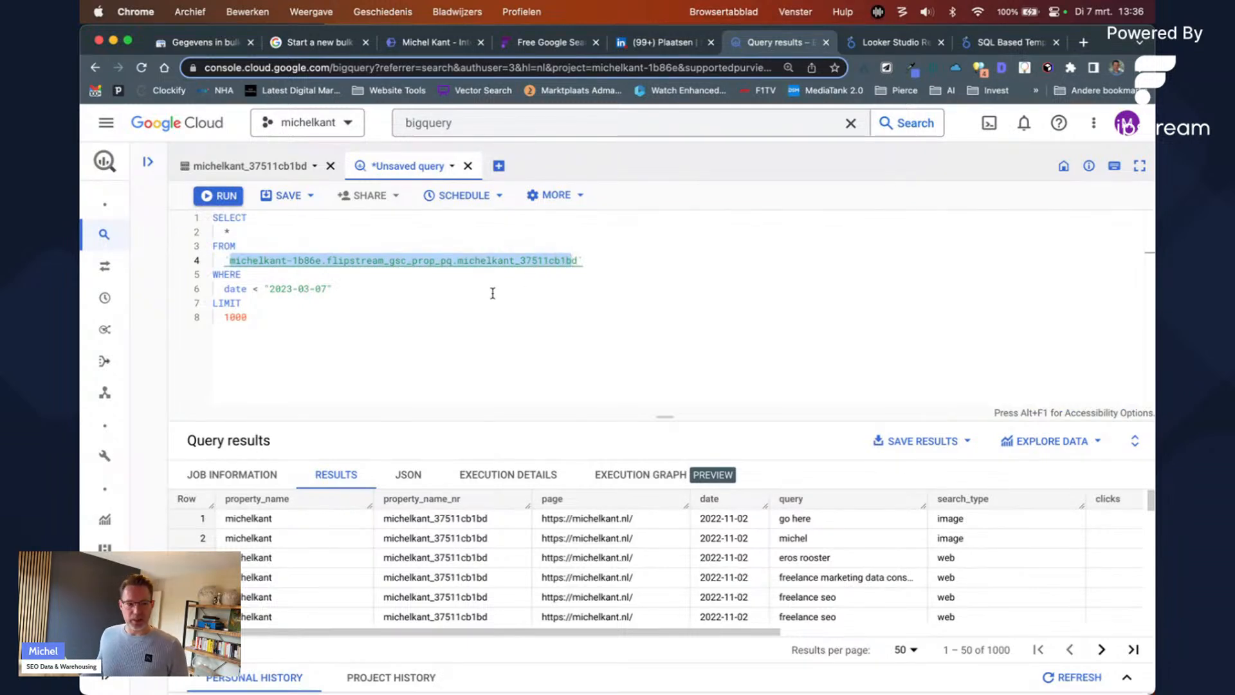
click(247, 287)
drag(230, 260, 329, 262)
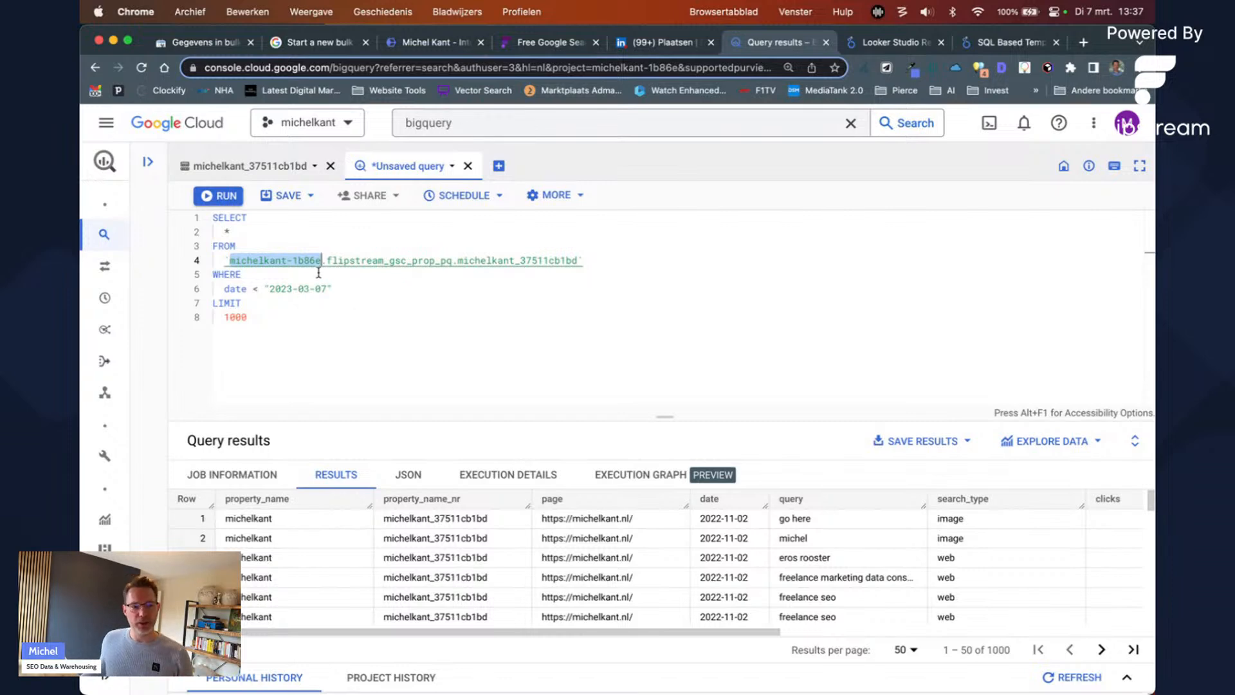
click(418, 261)
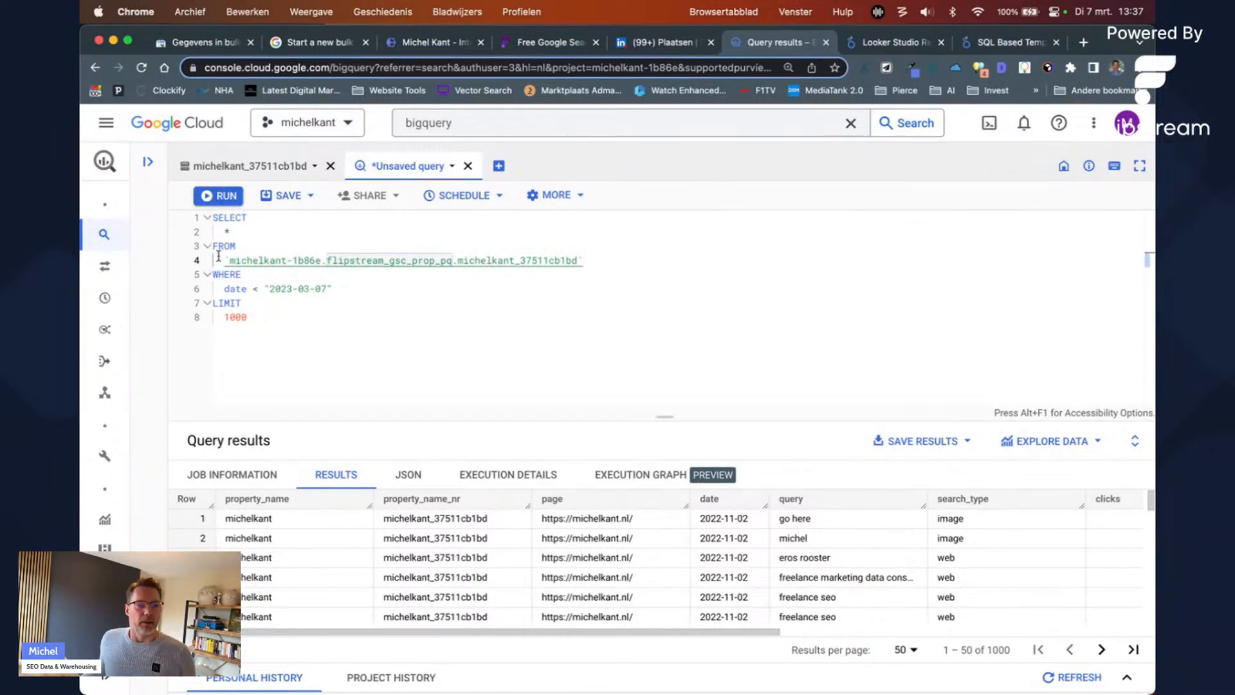
drag(233, 261, 579, 259)
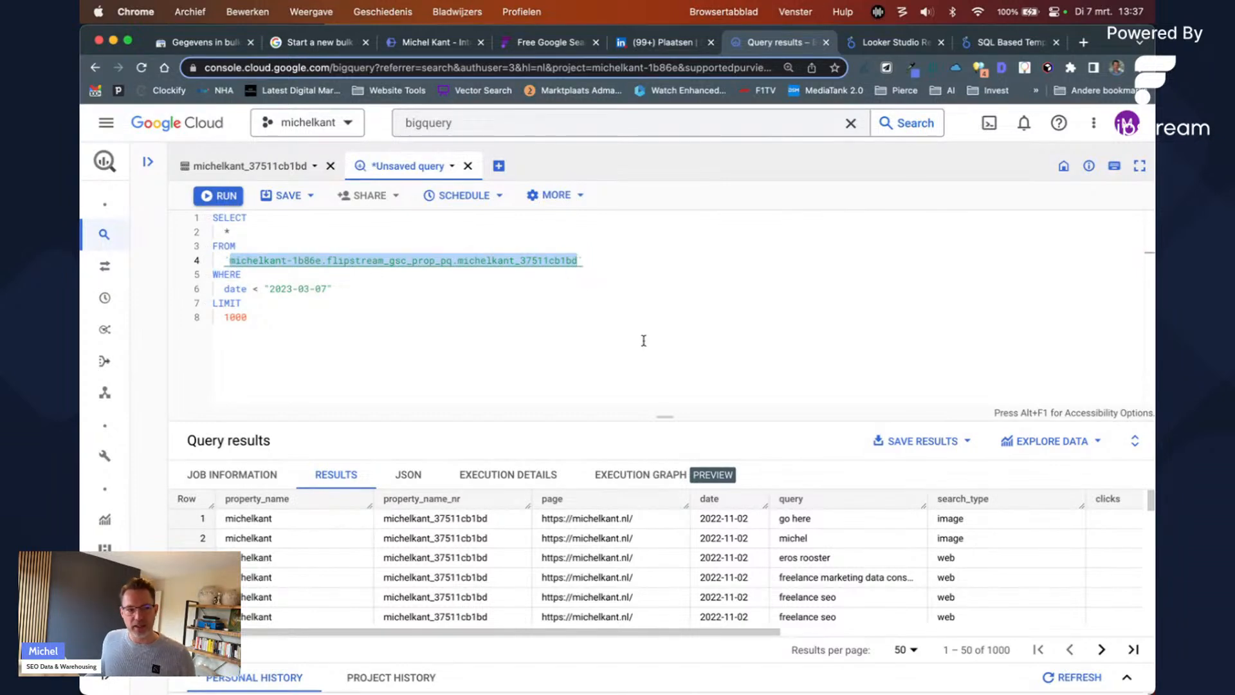
click(251, 172)
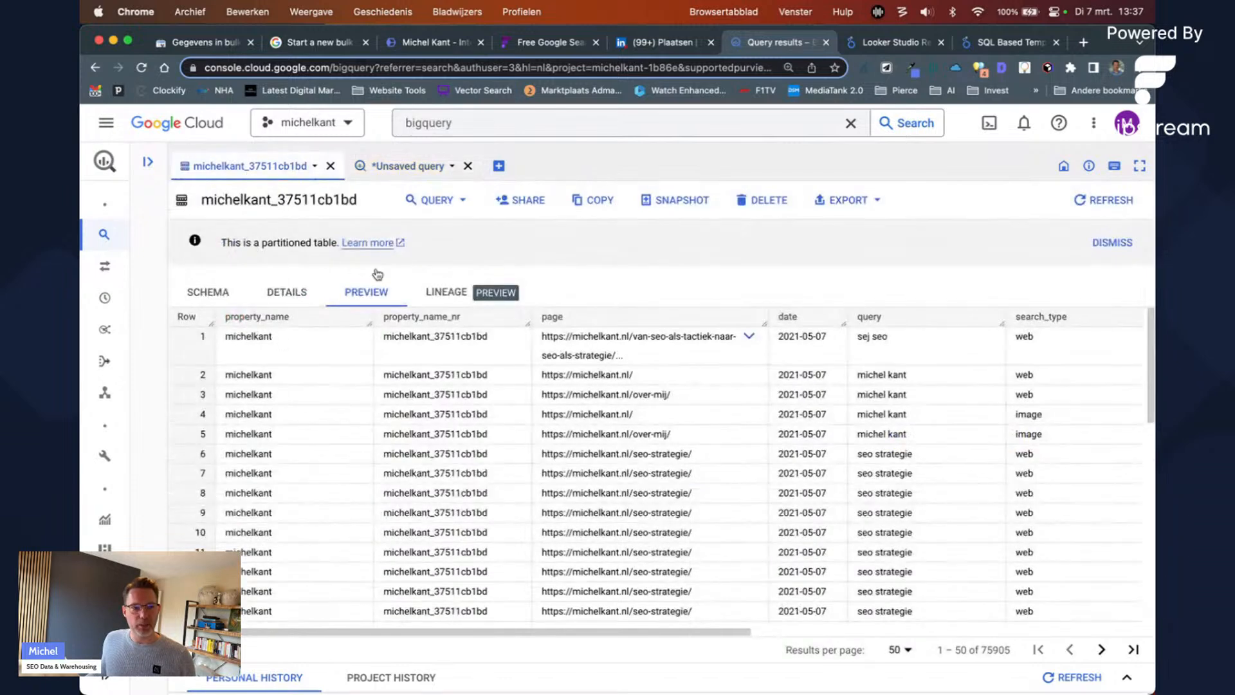
Step: Open a split-tab query on the table and close it without saving
click(437, 200)
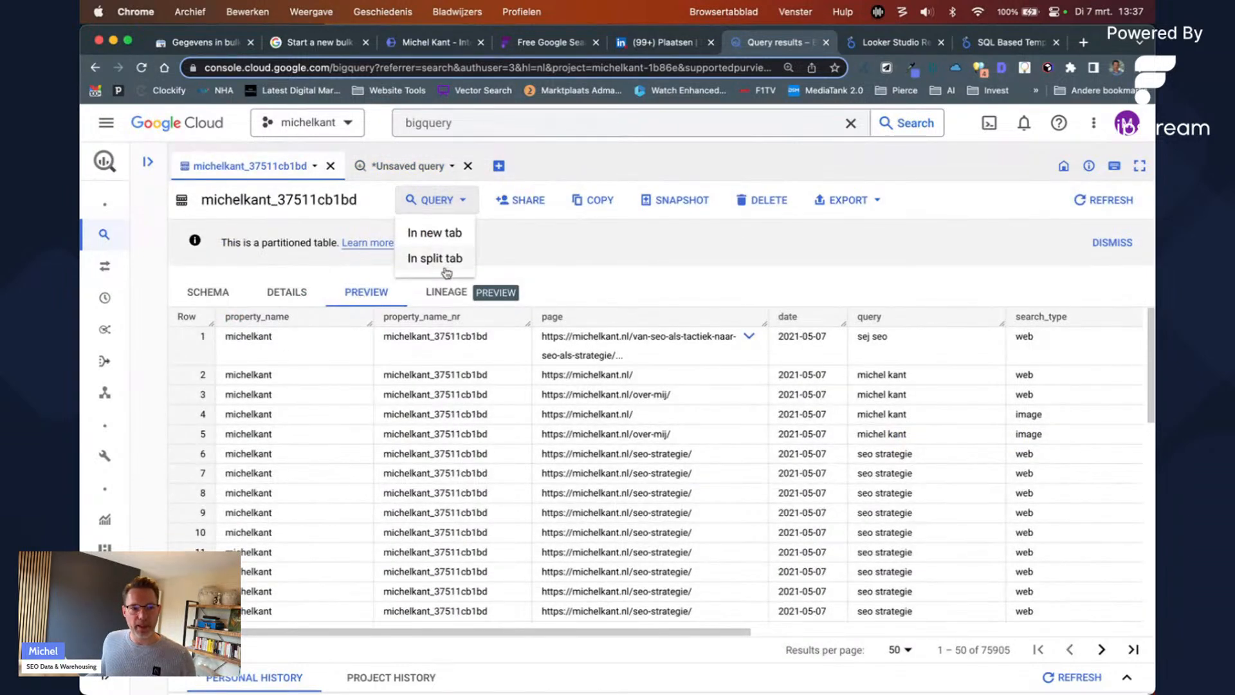
click(443, 258)
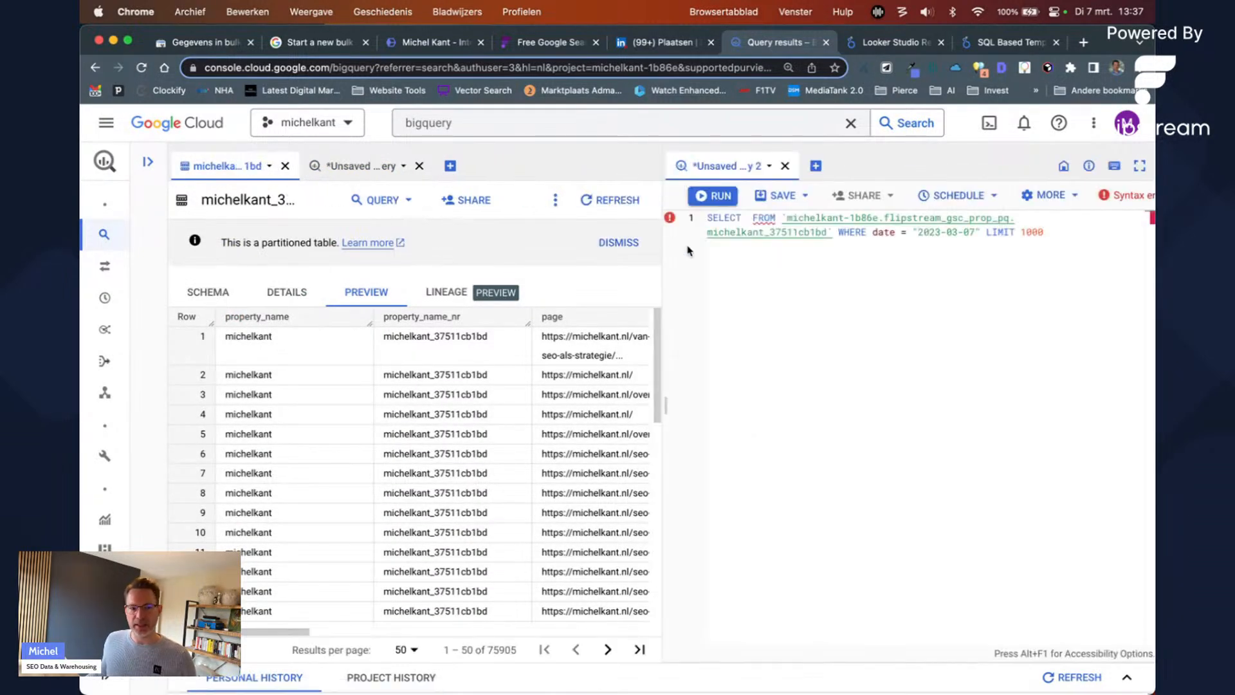
click(785, 165)
click(887, 448)
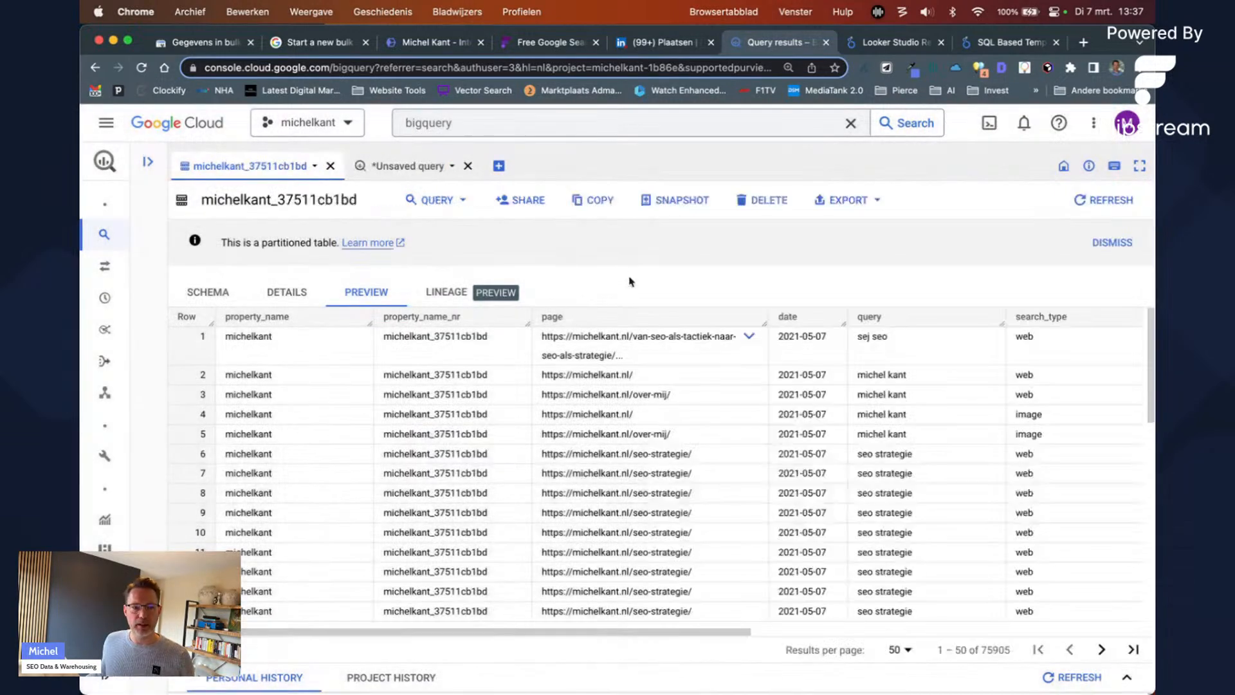
Step: Draft an example query 'select * FROM TABLENAME WHERE' in a new tab, then discard it unsaved
click(499, 168)
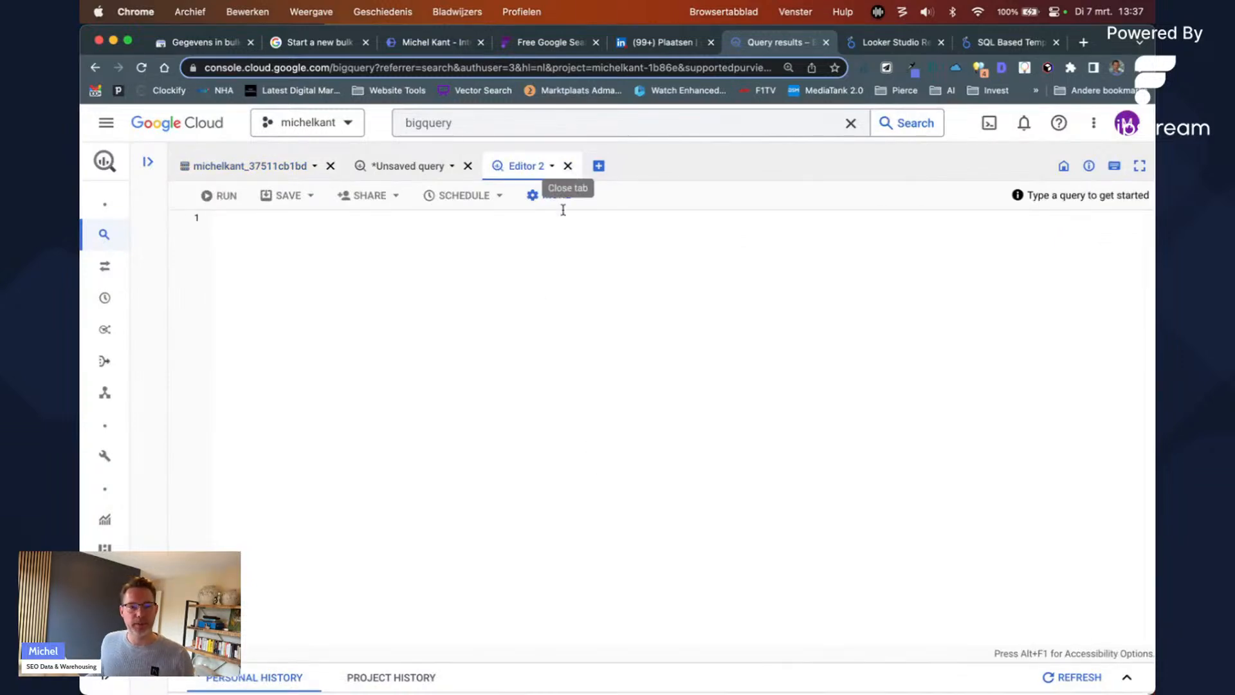
text(select &)
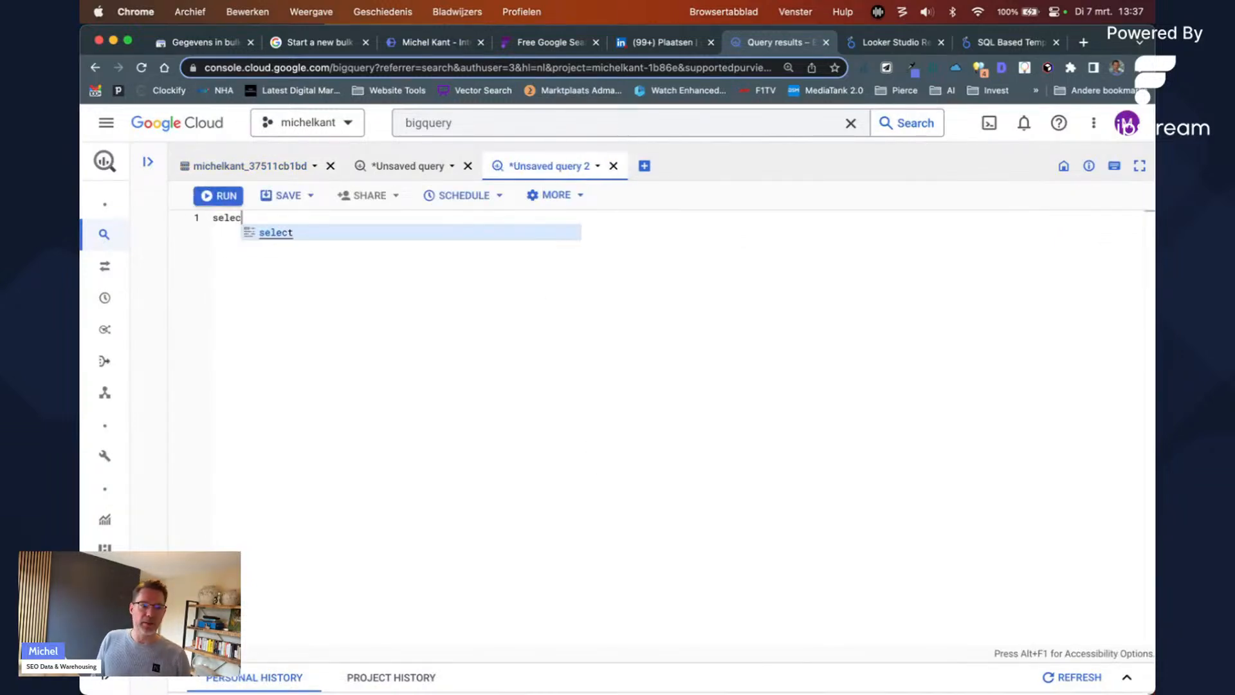
key(BackSpace)
text(* FRP<)
key(BackSpace)
key(BackSpace)
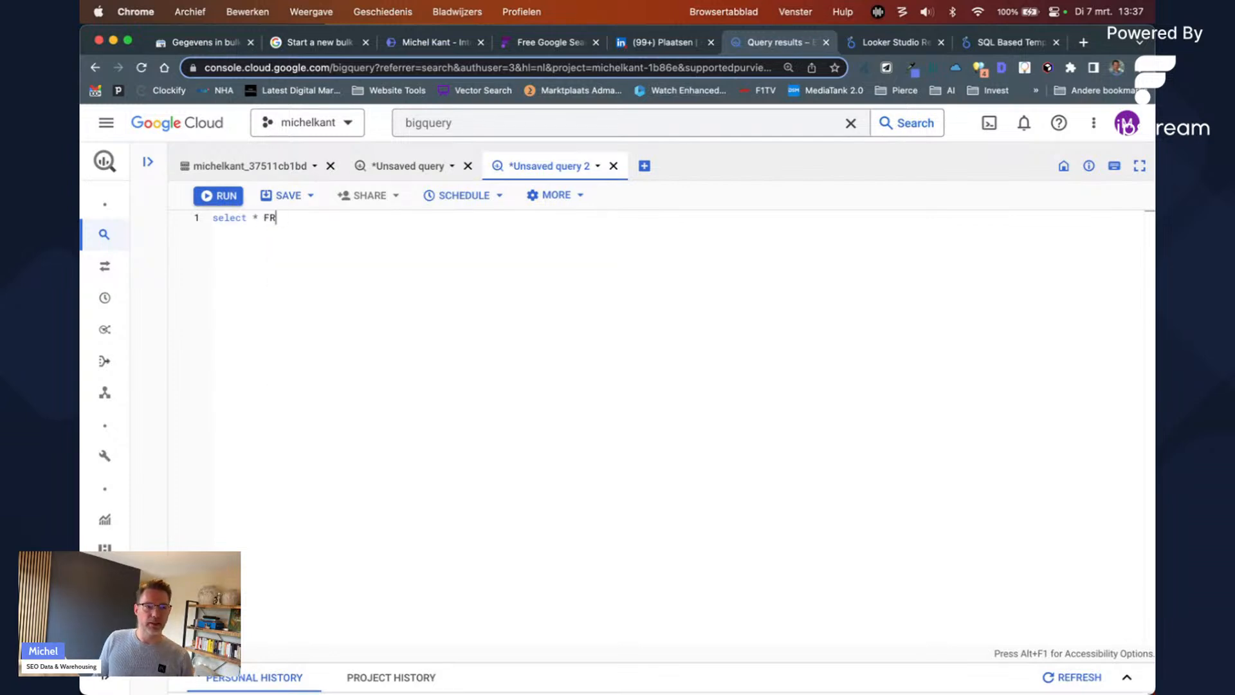
text(OM TABLEN)
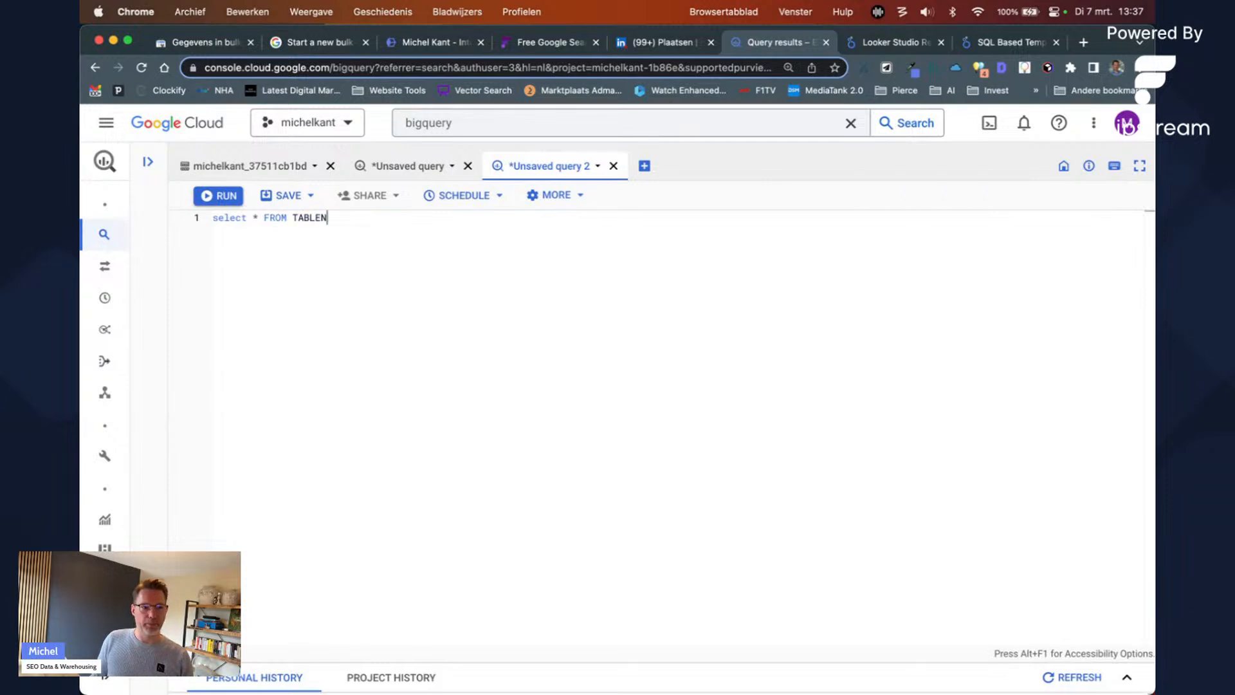
text(AME WHERE)
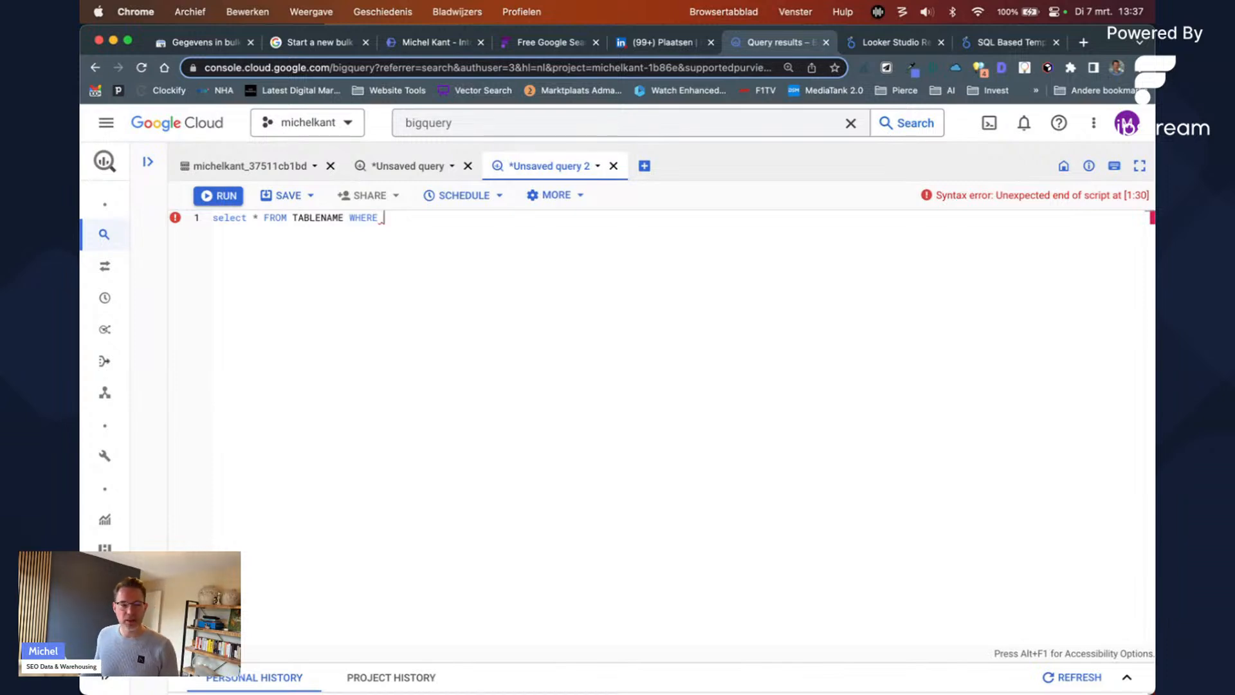
click(611, 167)
click(884, 445)
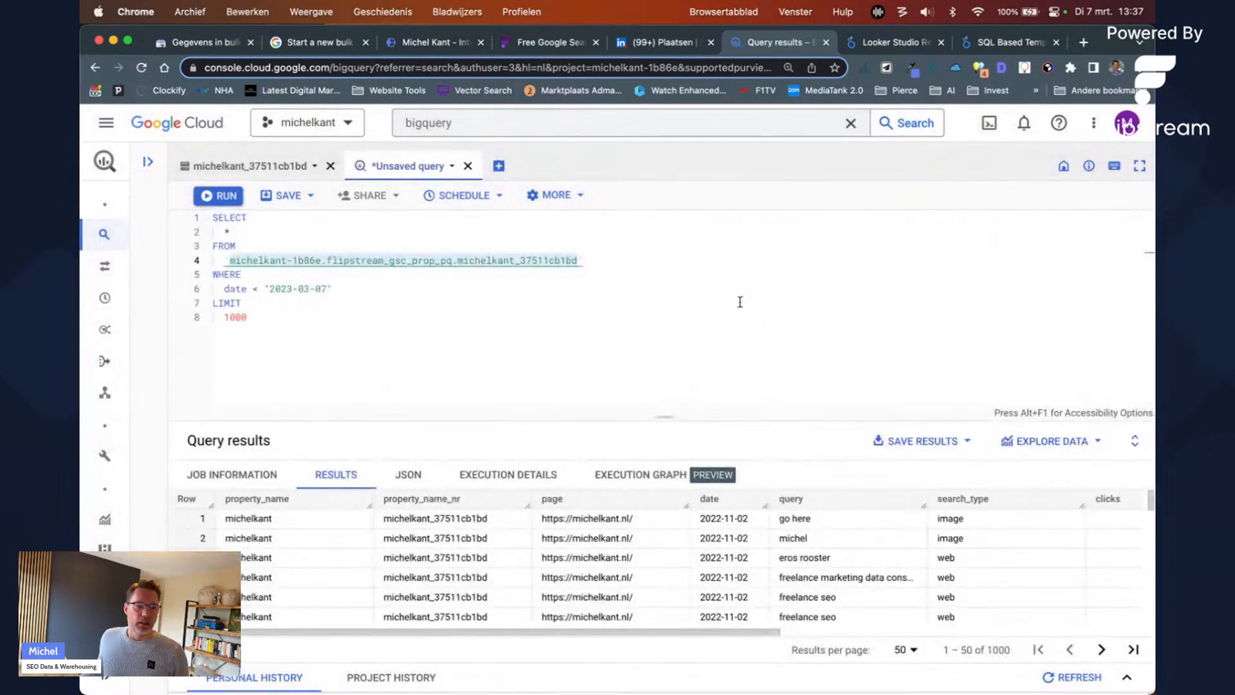
Step: Delete the LIMIT 1000 lines so the query ends at the date < 2023-03-07 filter
click(621, 315)
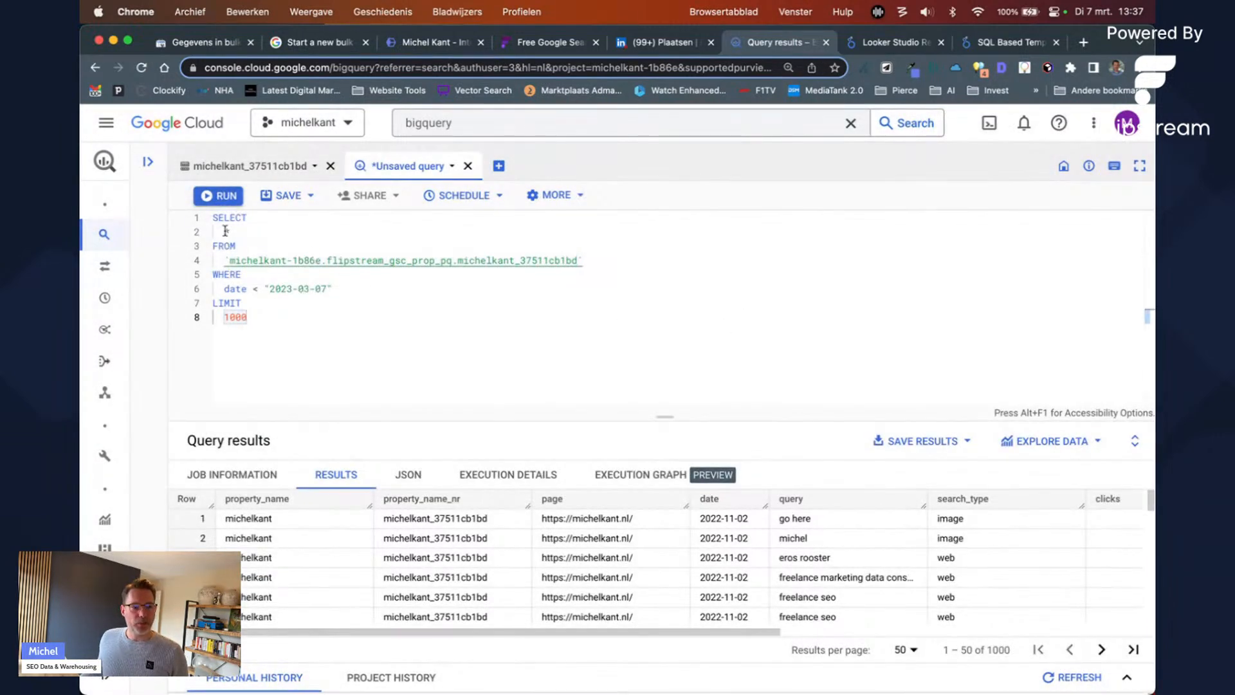
drag(215, 288, 304, 288)
click(320, 291)
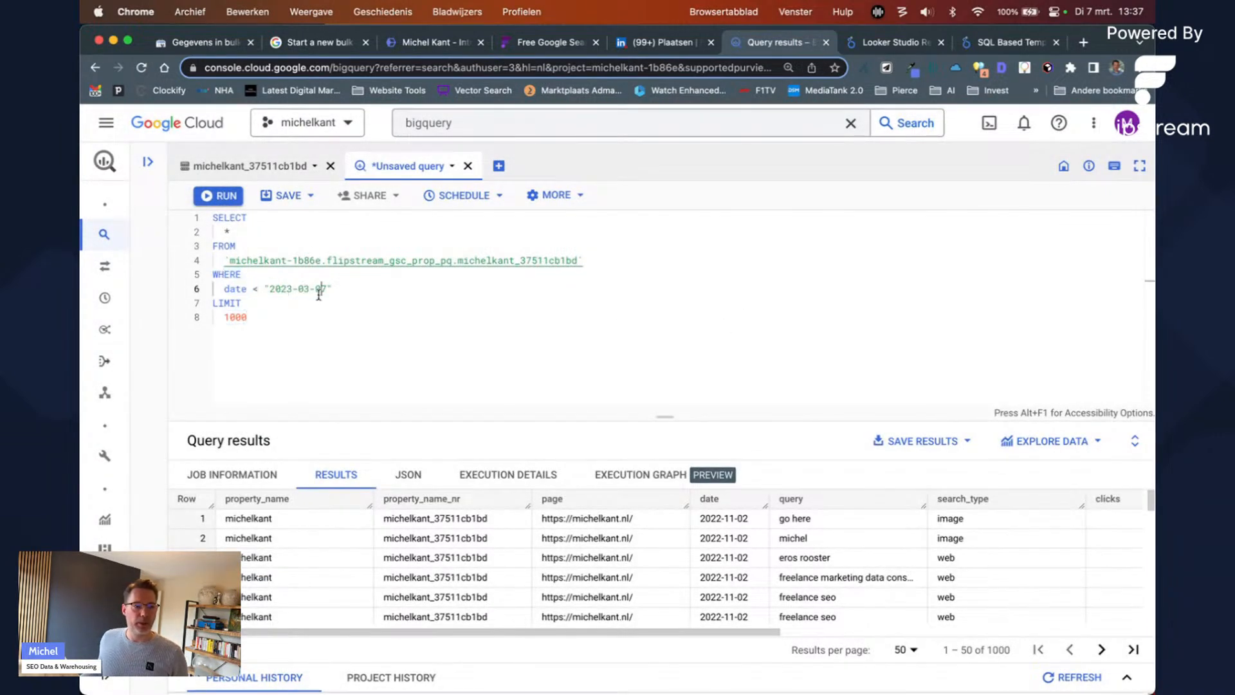
click(227, 229)
key(BackSpace)
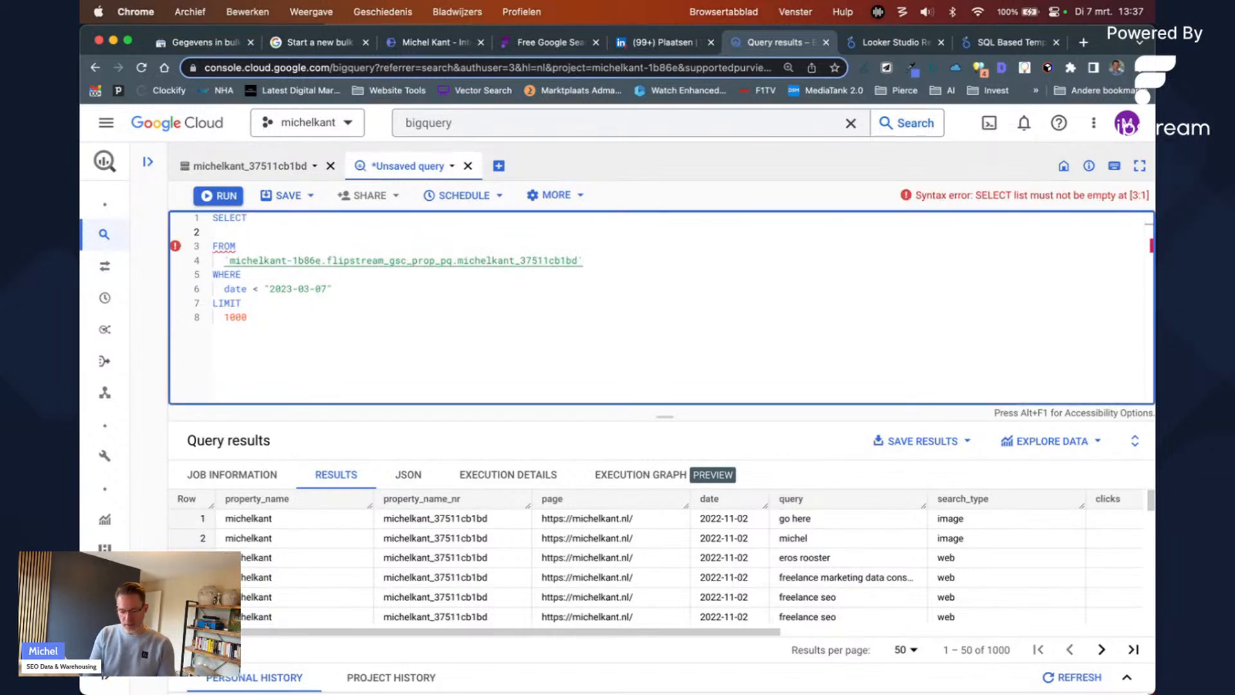
text(*)
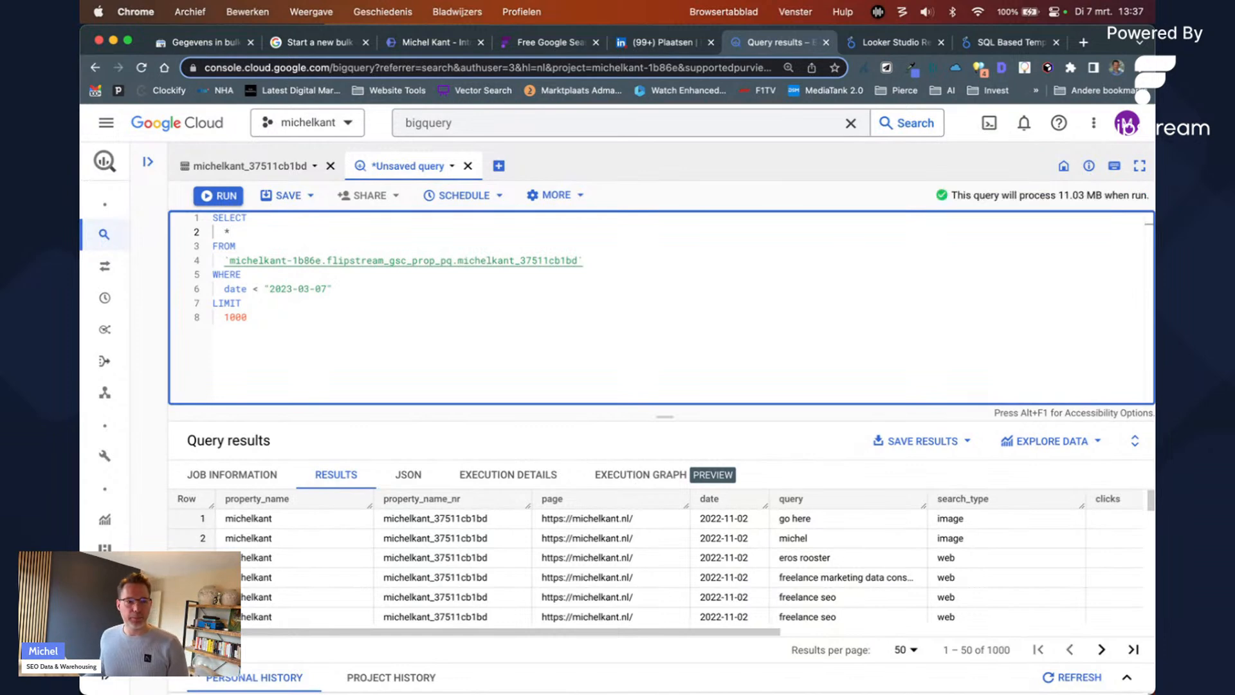
drag(1052, 195, 1088, 196)
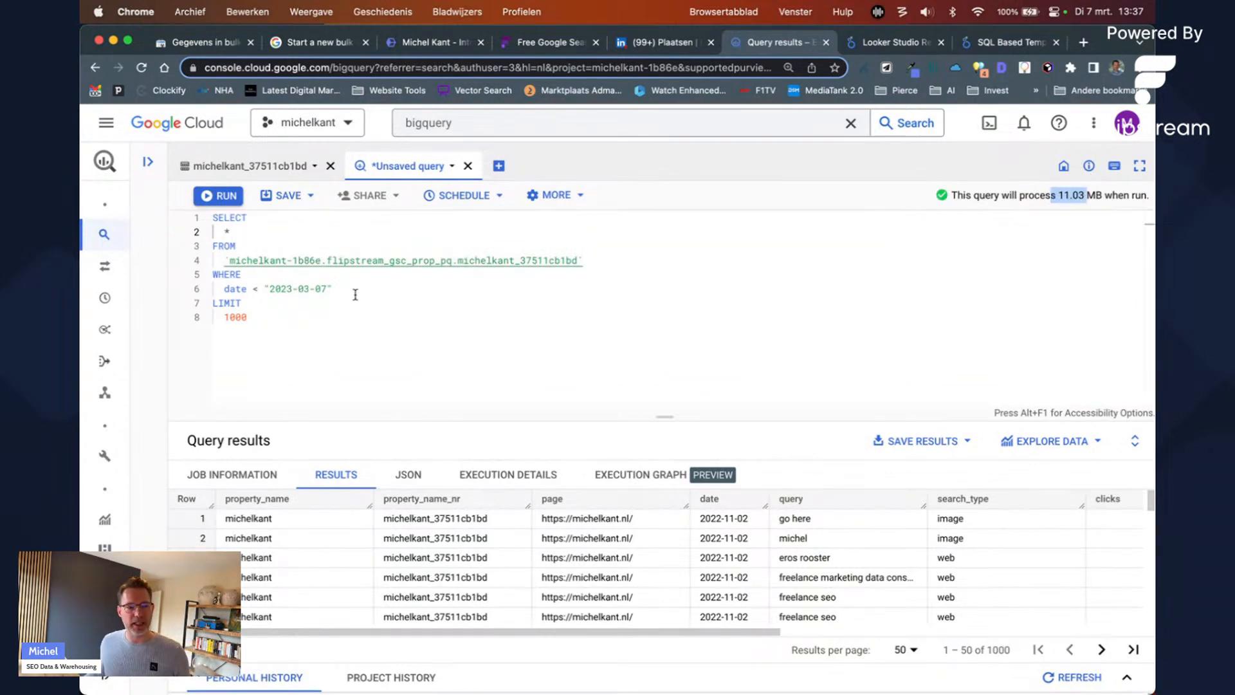
drag(342, 312, 360, 292)
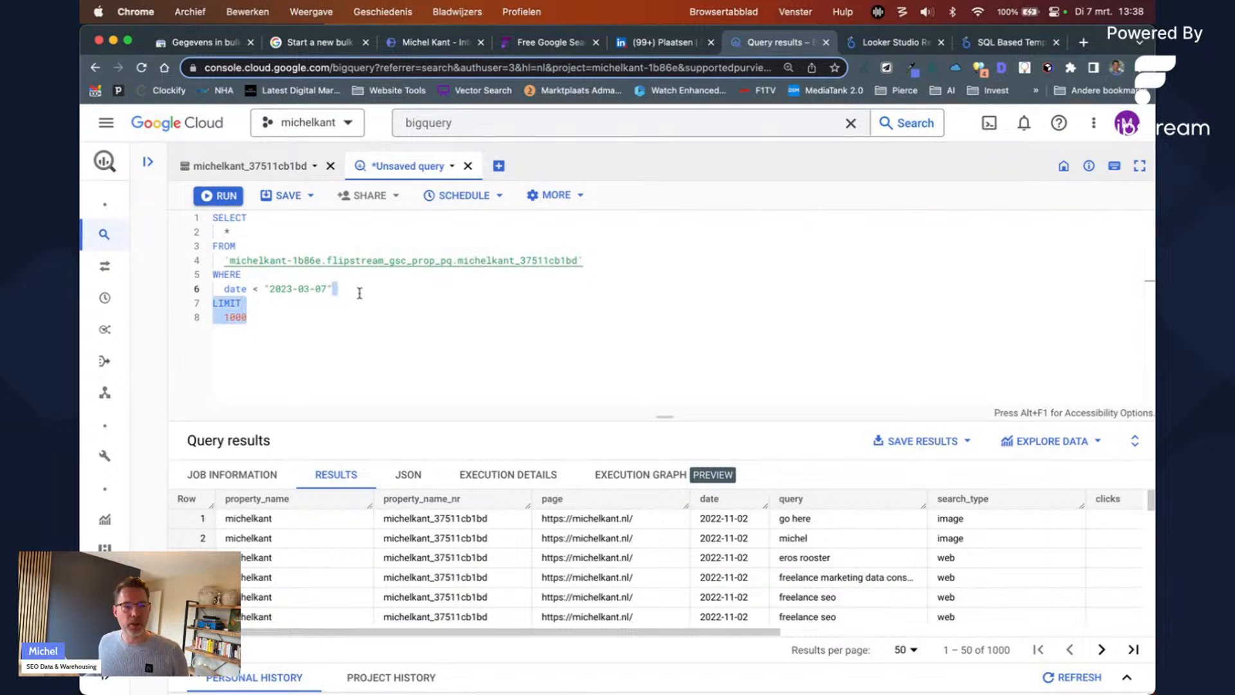
key(BackSpace)
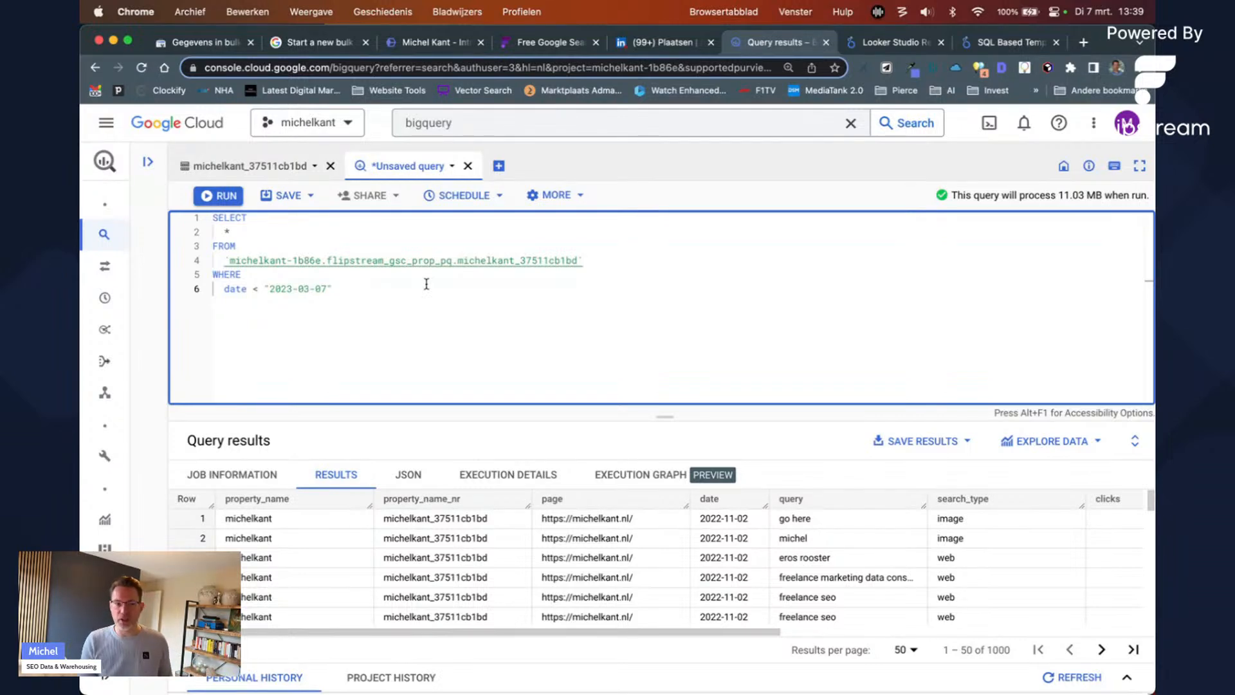
Step: Search Google for 'bigquery pricing' and open the official BigQuery pricing page
key(super+t)
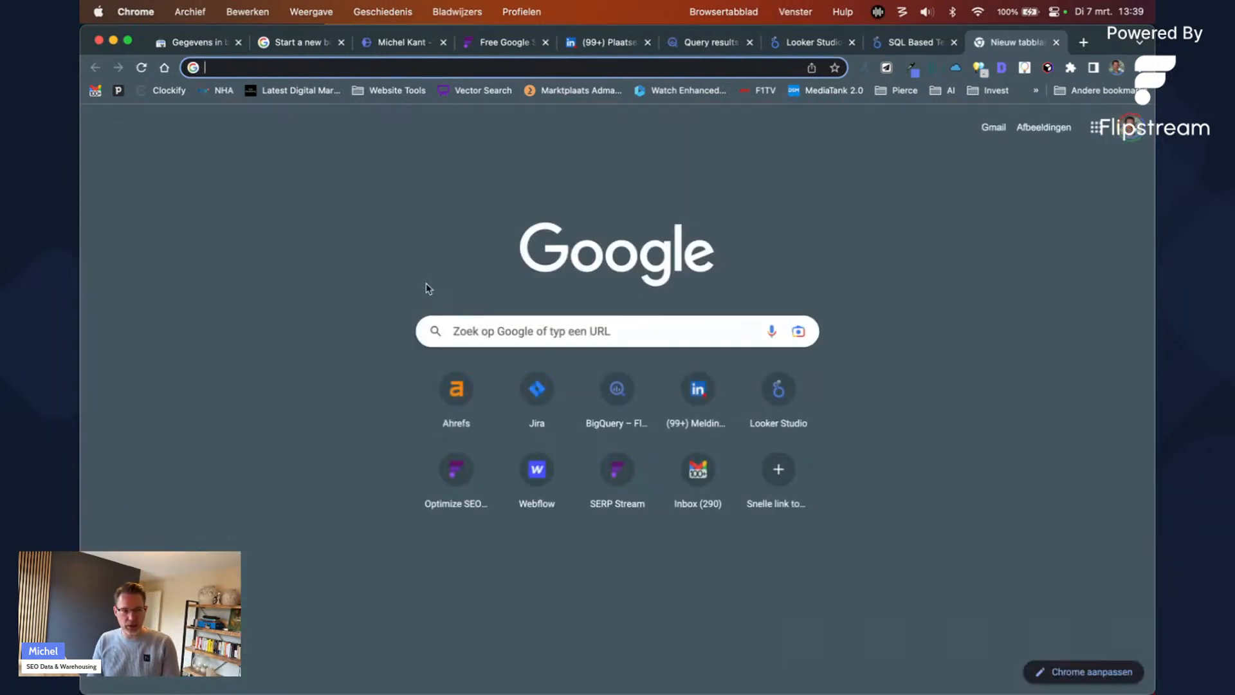
text(biguqer)
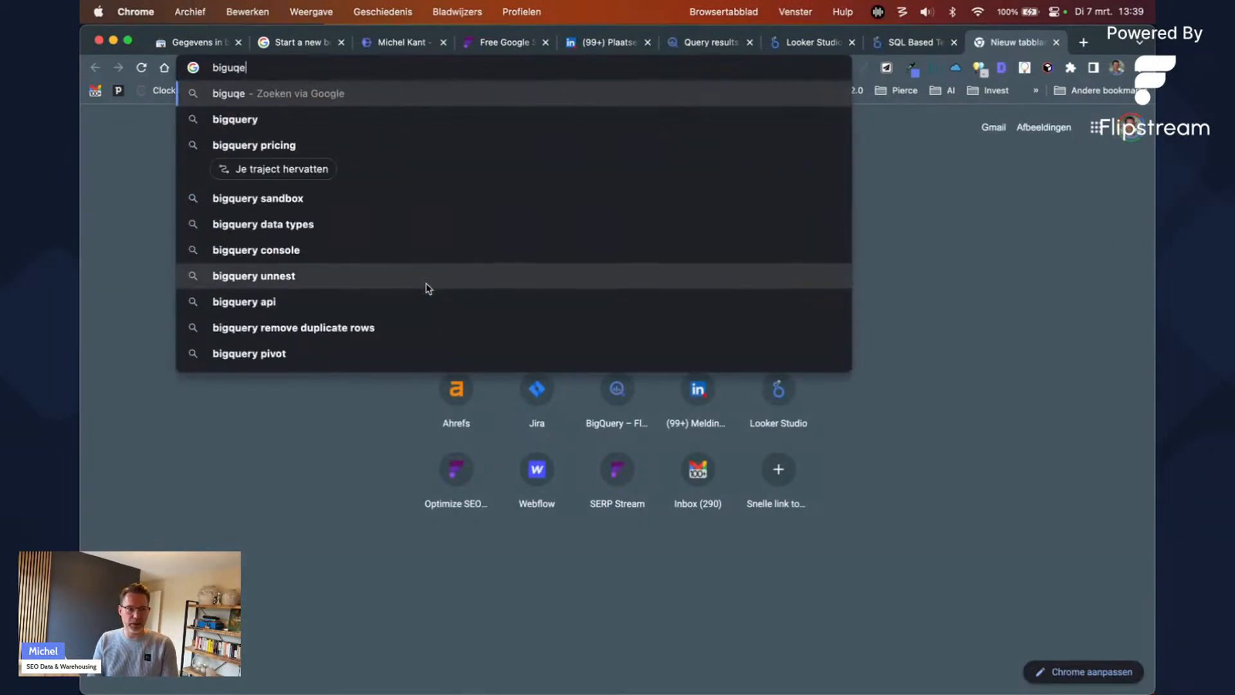
key(Down)
key(Down)
key(Return)
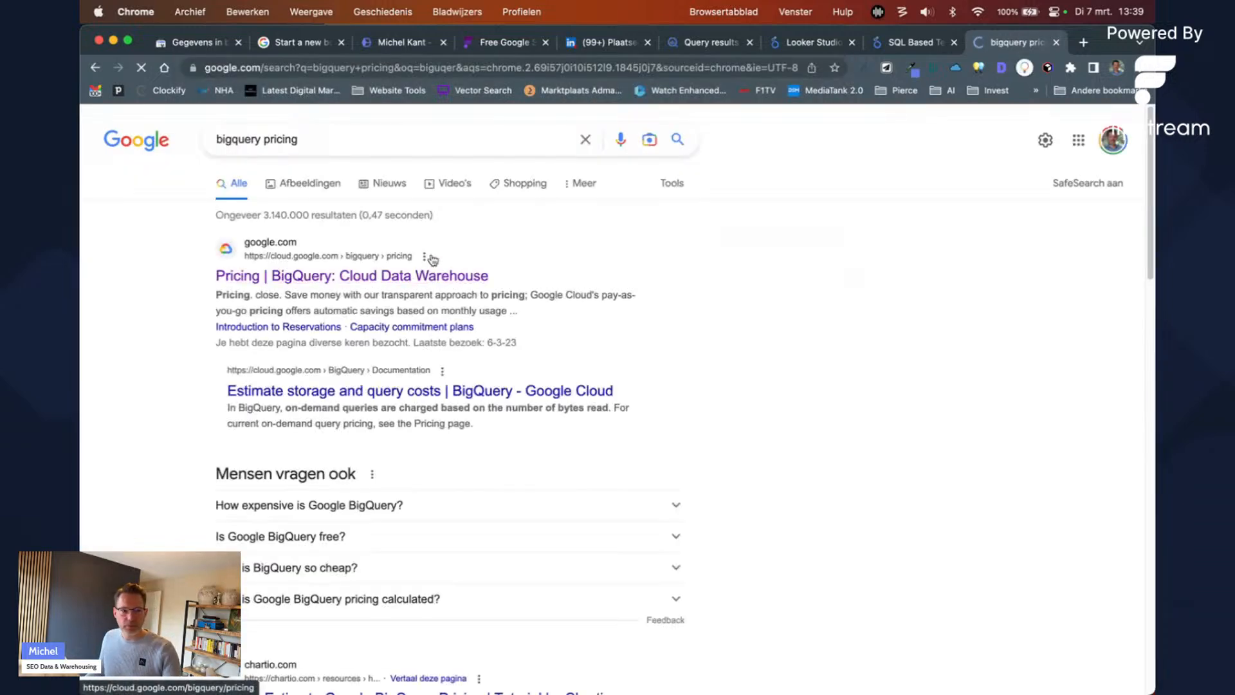
click(433, 275)
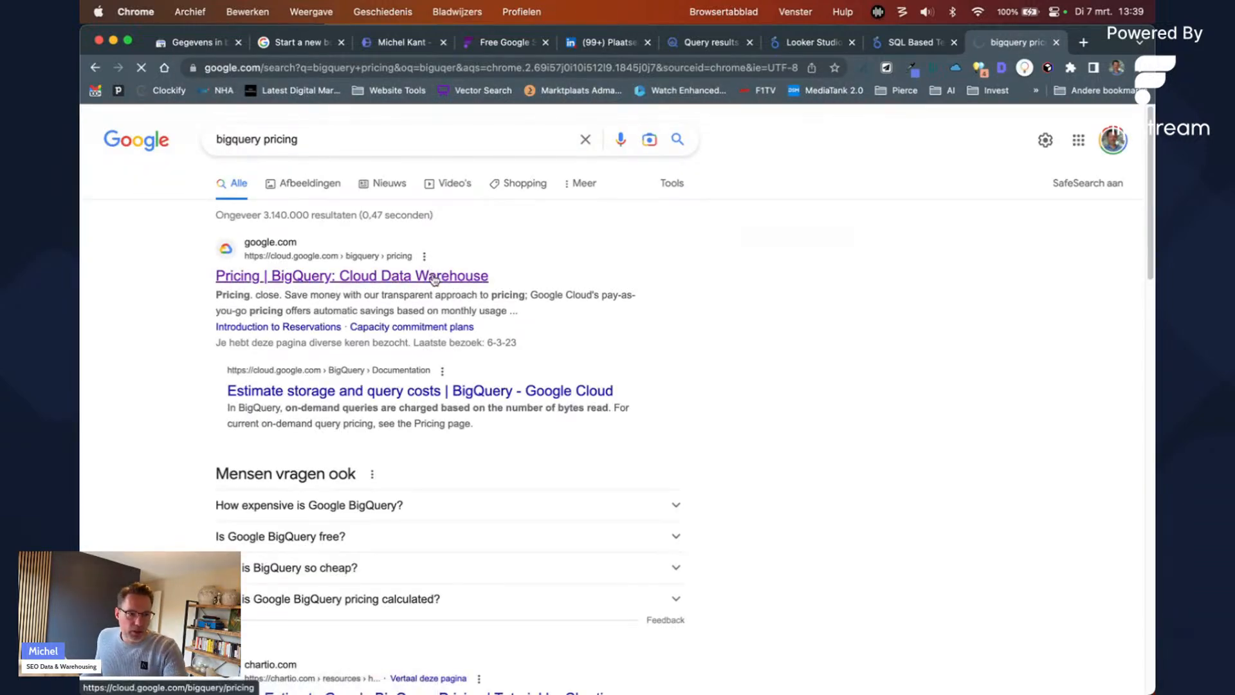
Step: Scroll to the $5 per TB on-demand pricing, then return to the BigQuery editor
scroll(598, 474, down, 7)
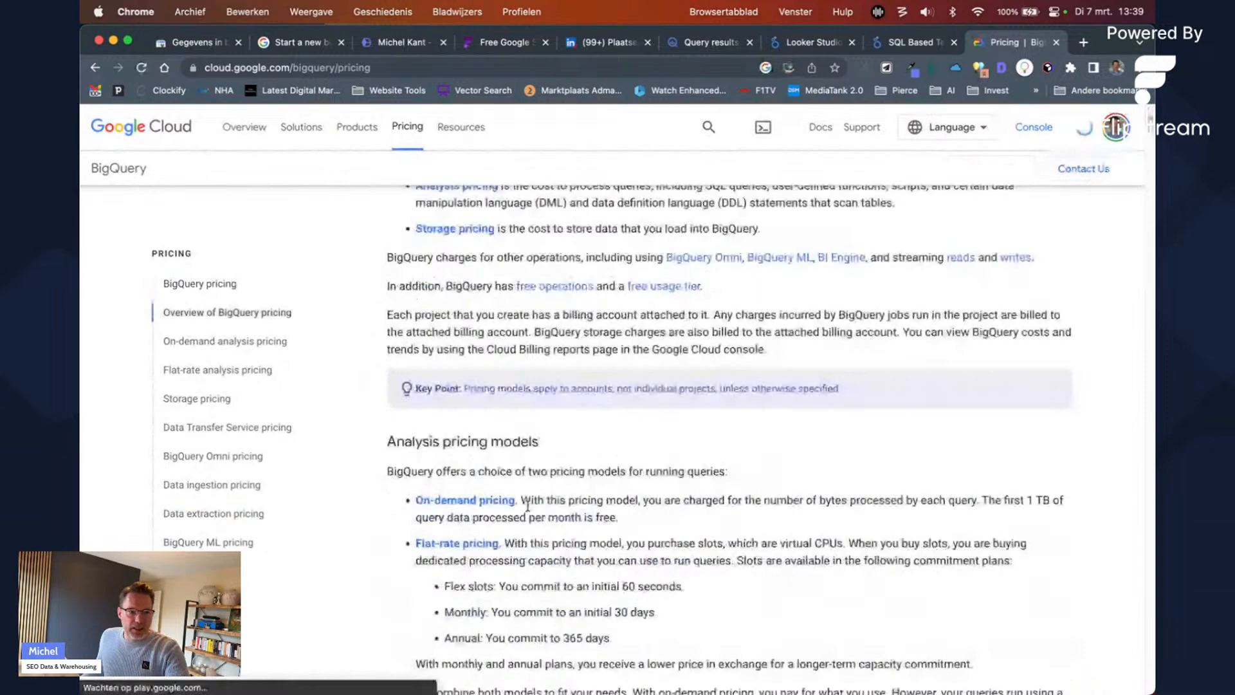
drag(598, 474, 518, 415)
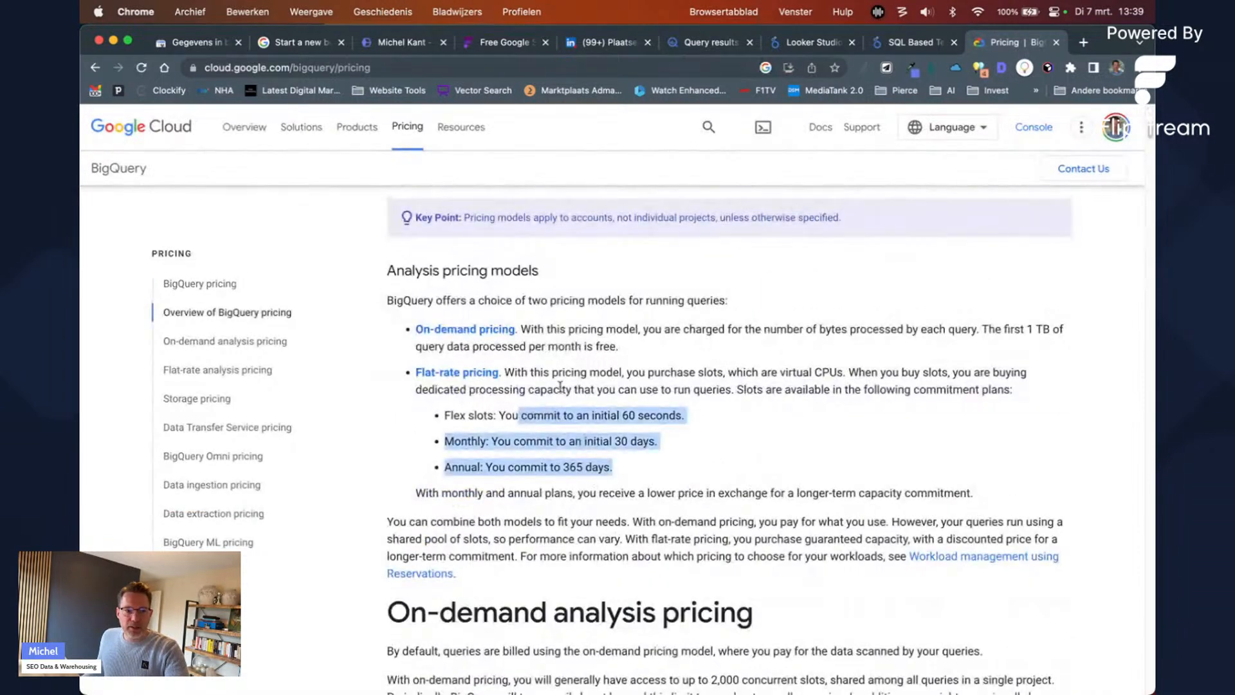
click(641, 350)
drag(641, 349, 416, 329)
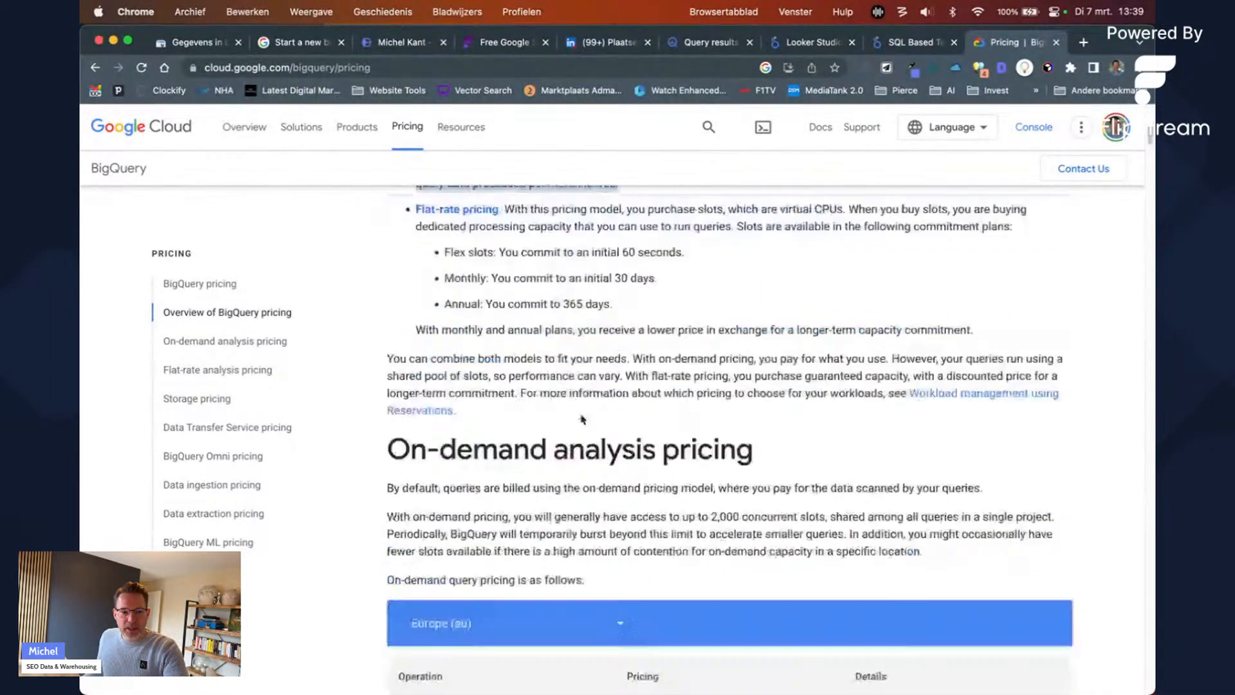
scroll(622, 406, down, 8)
drag(621, 407, 669, 392)
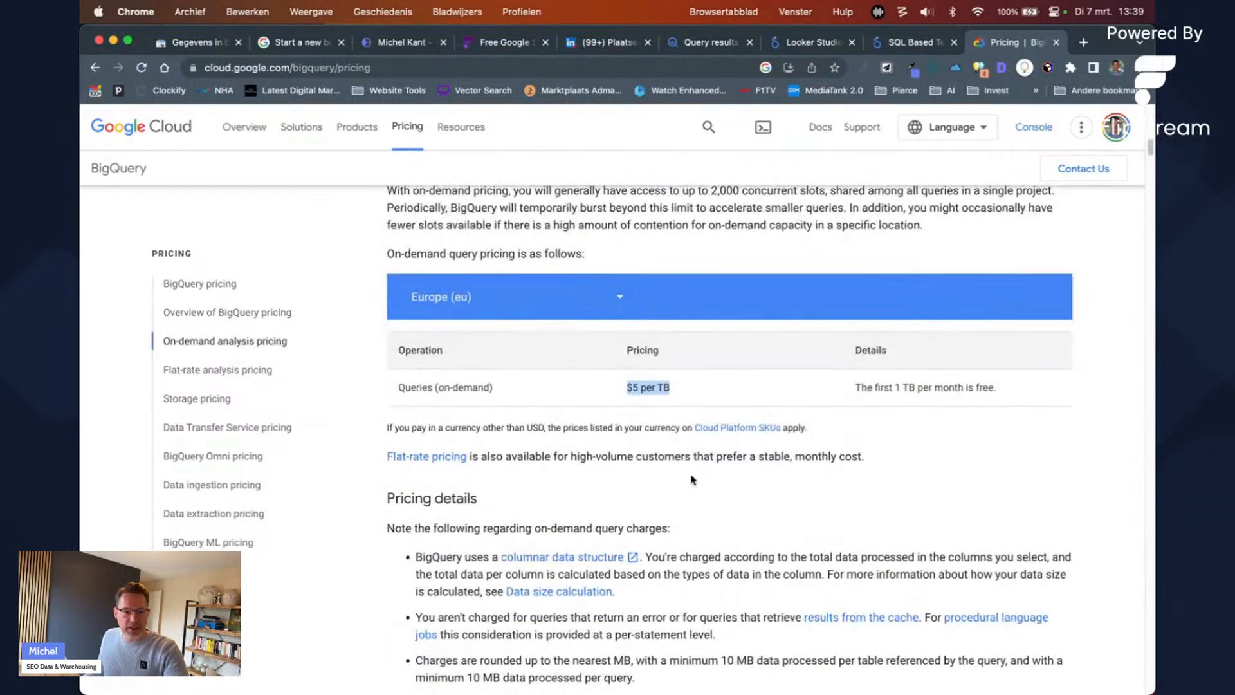
scroll(692, 484, down, 3)
scroll(636, 451, up, 2)
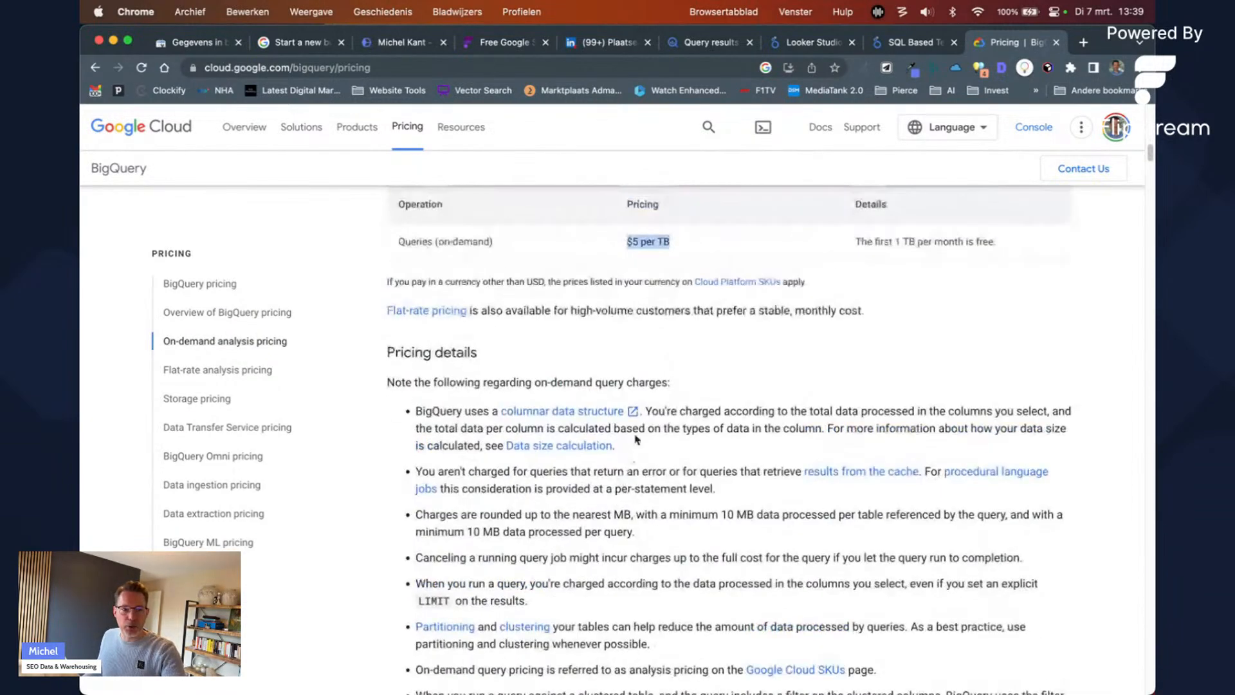
click(913, 43)
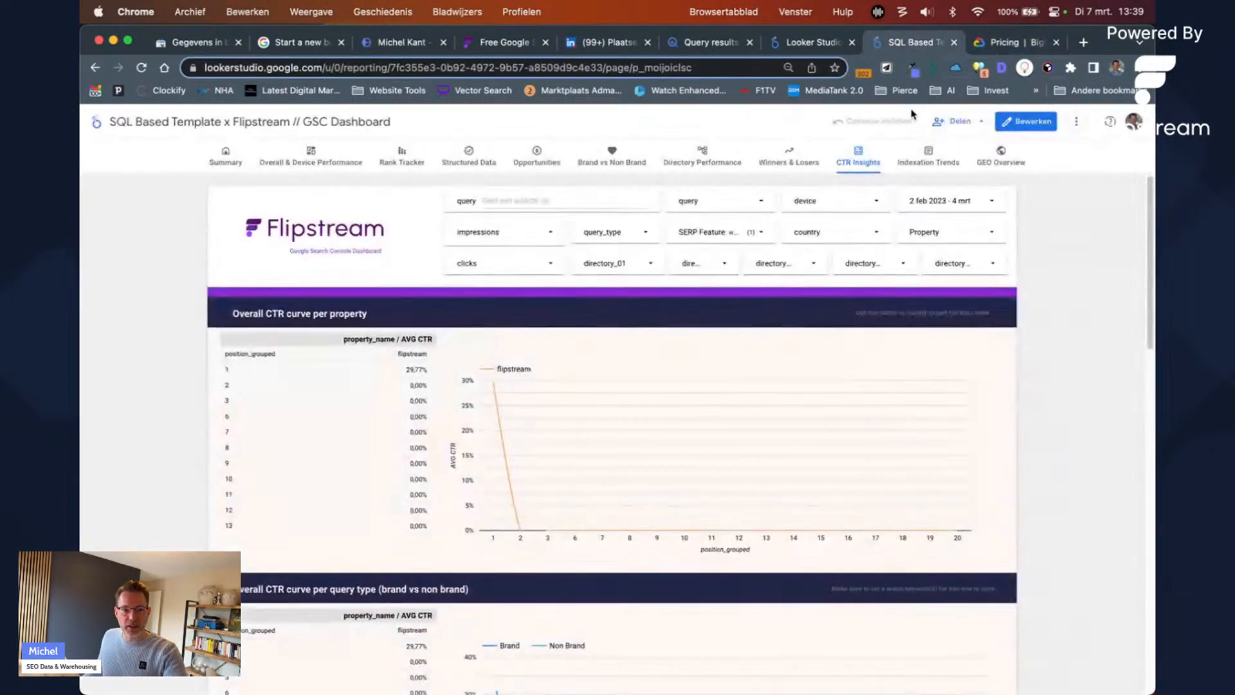
click(674, 50)
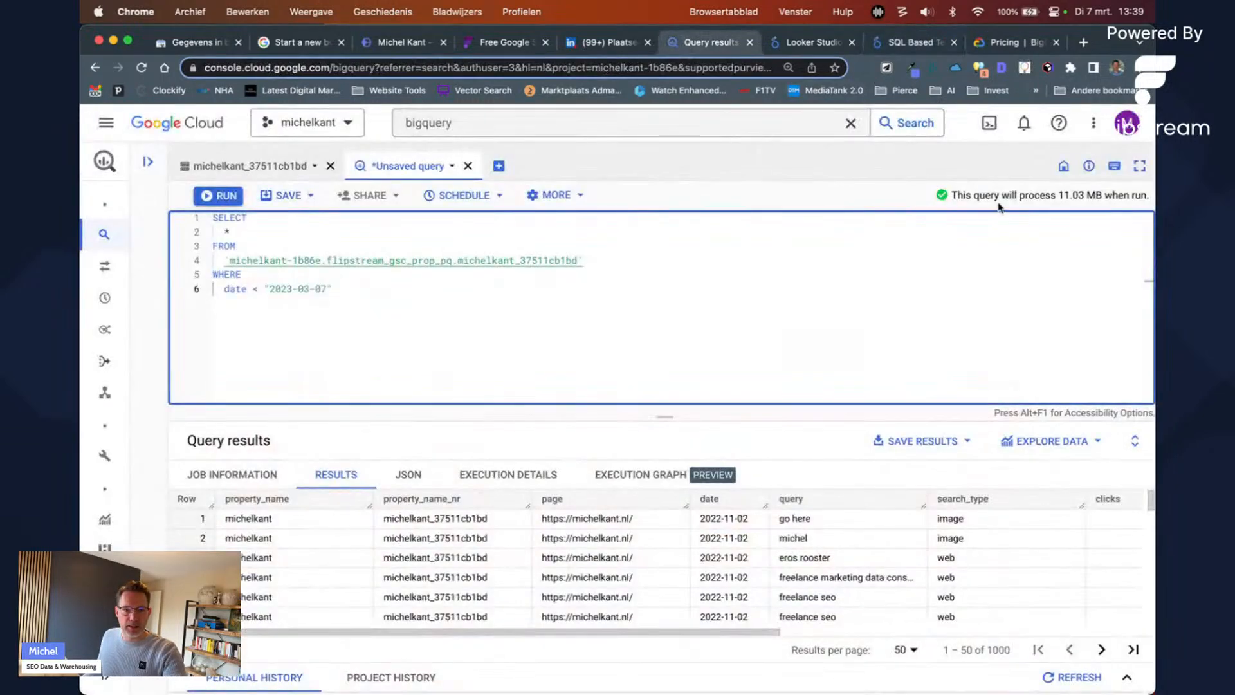
Step: Replace the * in the SELECT list with page, date, clicks
drag(1000, 196, 1101, 195)
drag(458, 308, 198, 218)
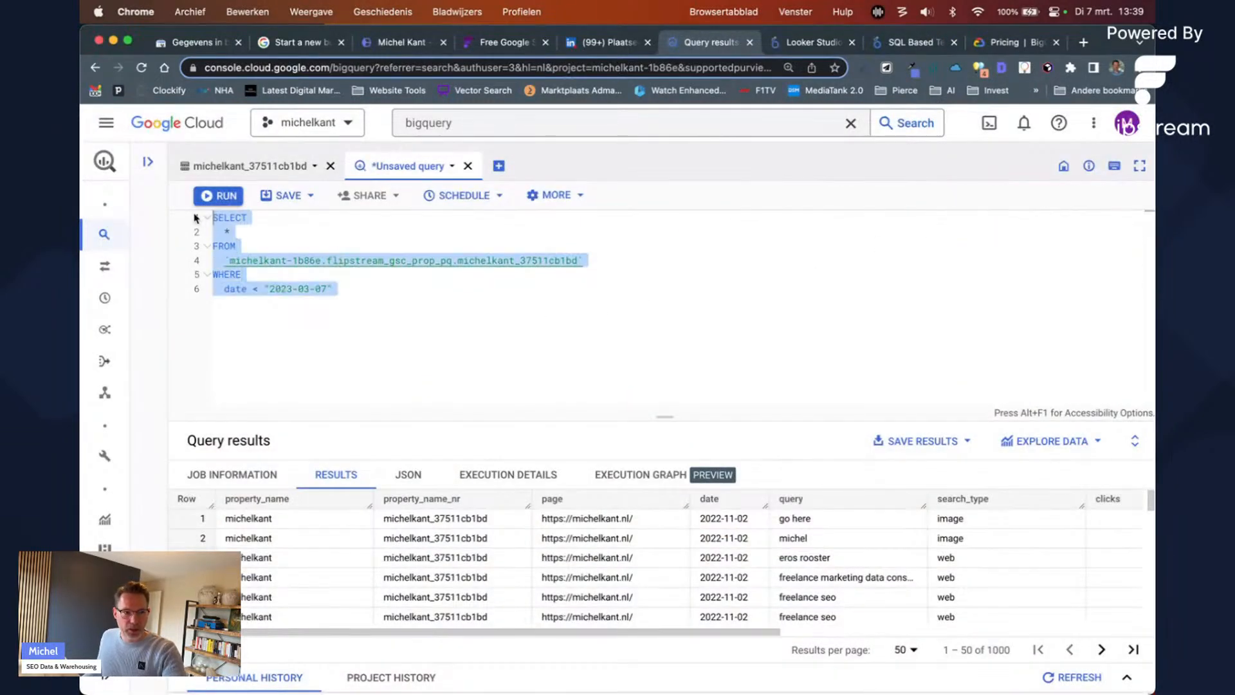
click(245, 234)
key(BackSpace)
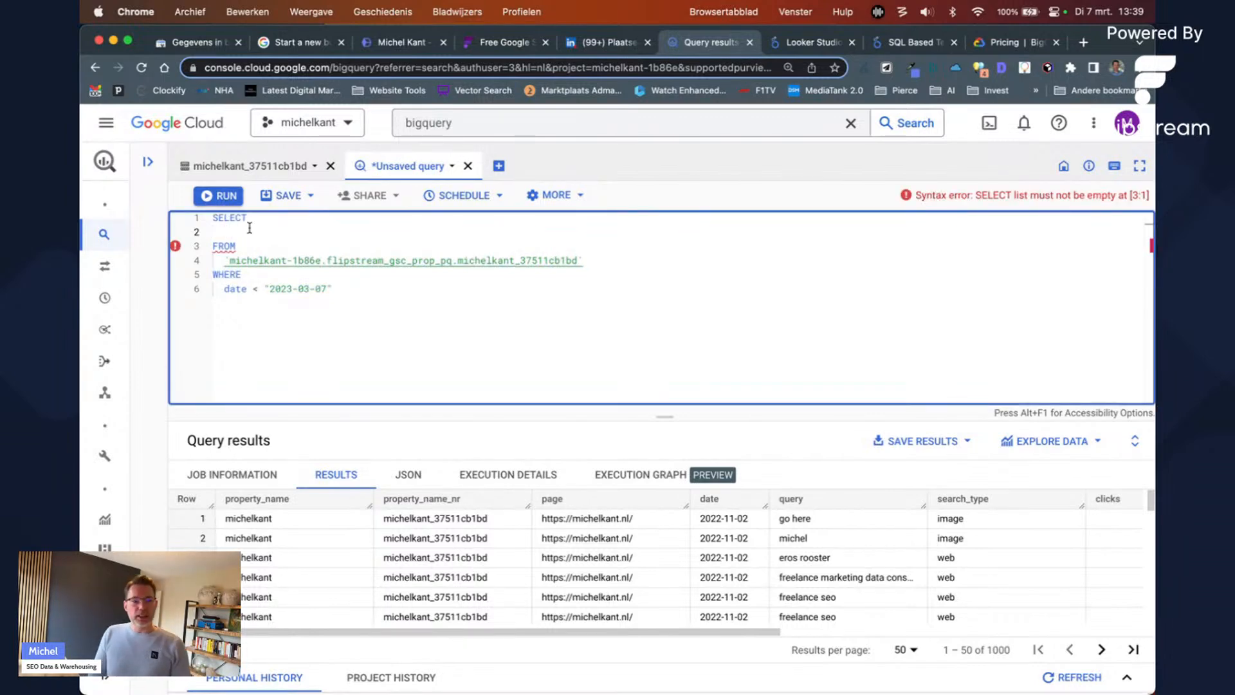
text(page, date, clicks)
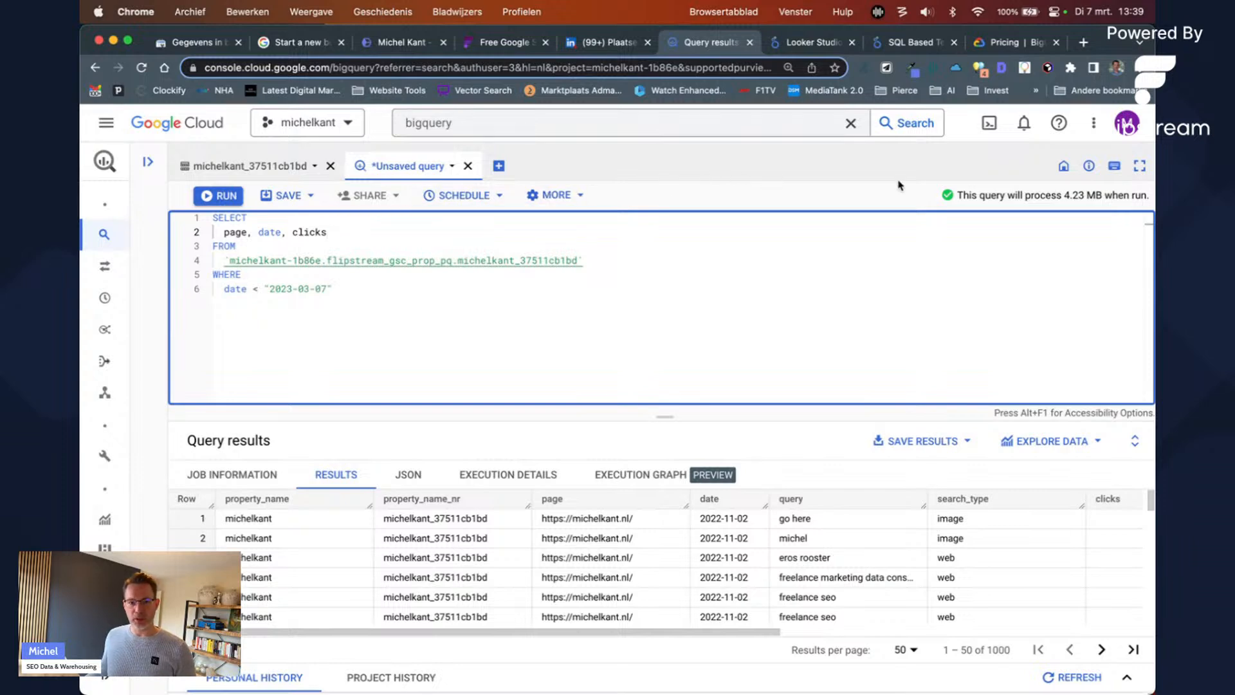
Step: Format the query so page, date and clicks each sit on their own line, then show the Flipstream page
click(993, 294)
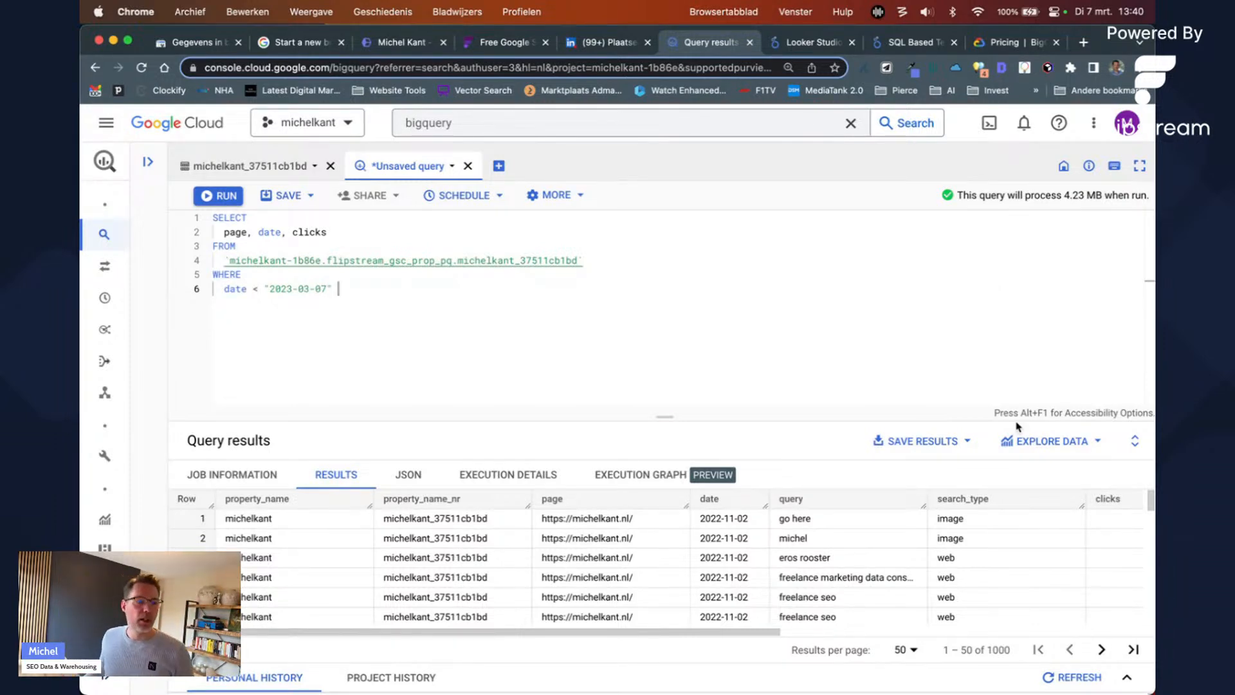
click(375, 233)
triple_click(307, 231)
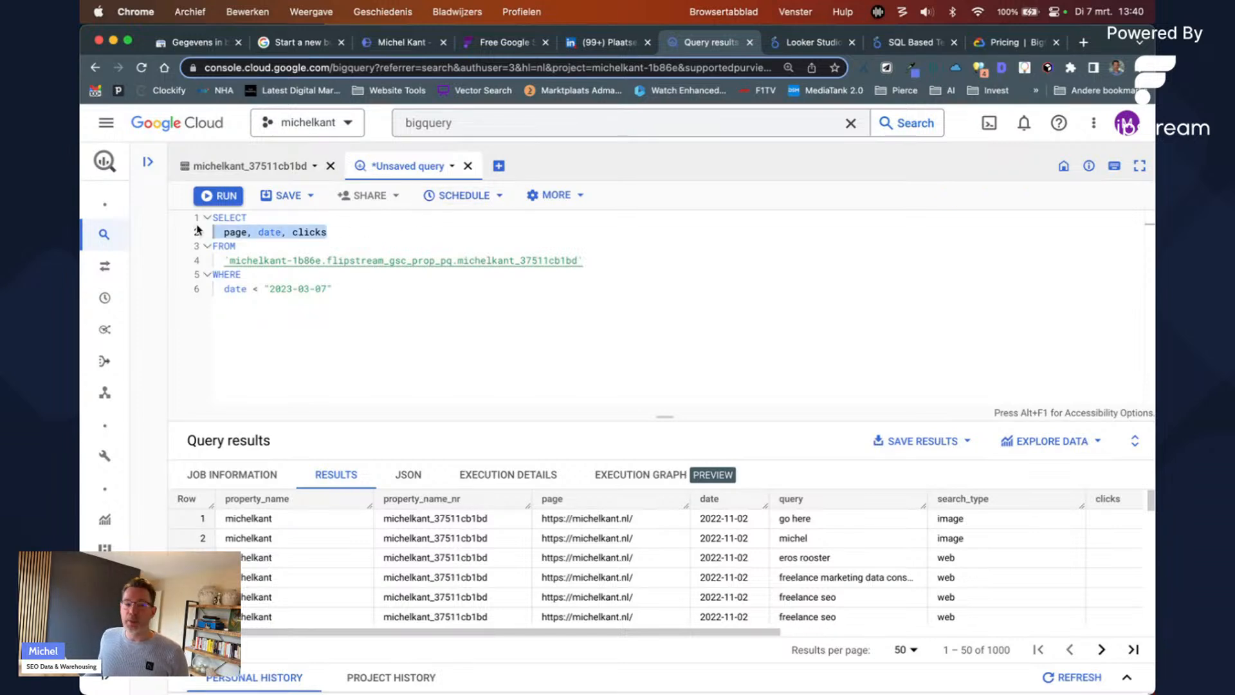
click(360, 233)
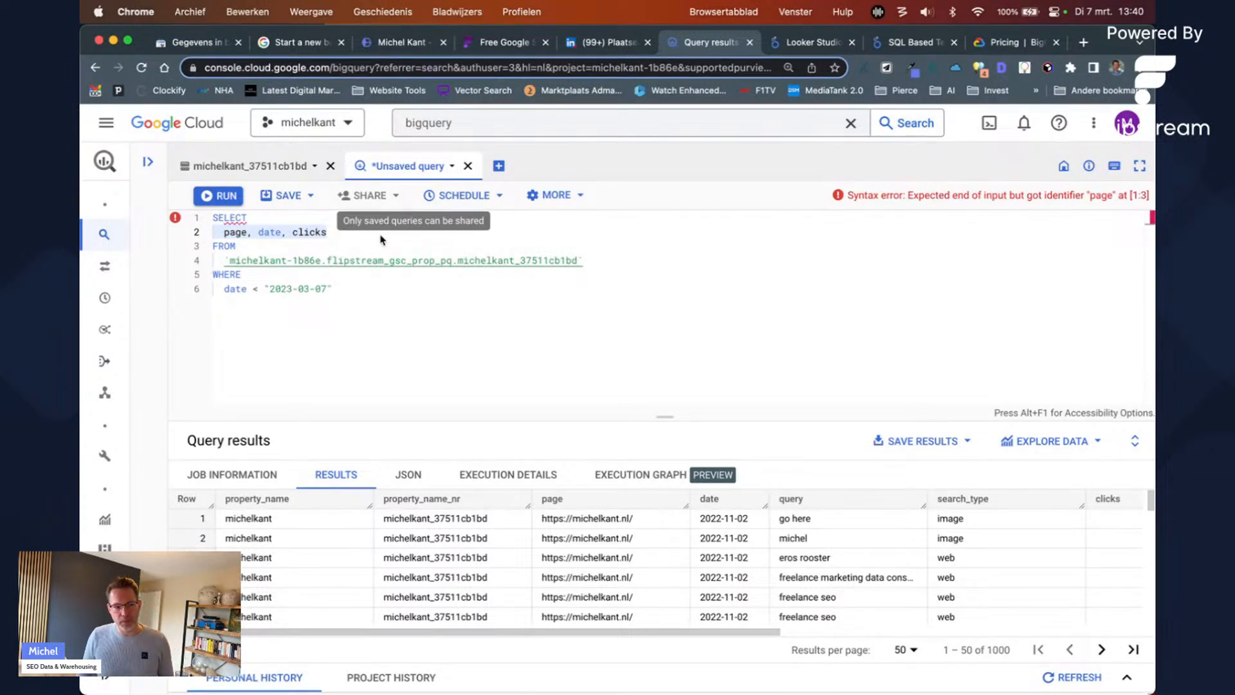
click(352, 232)
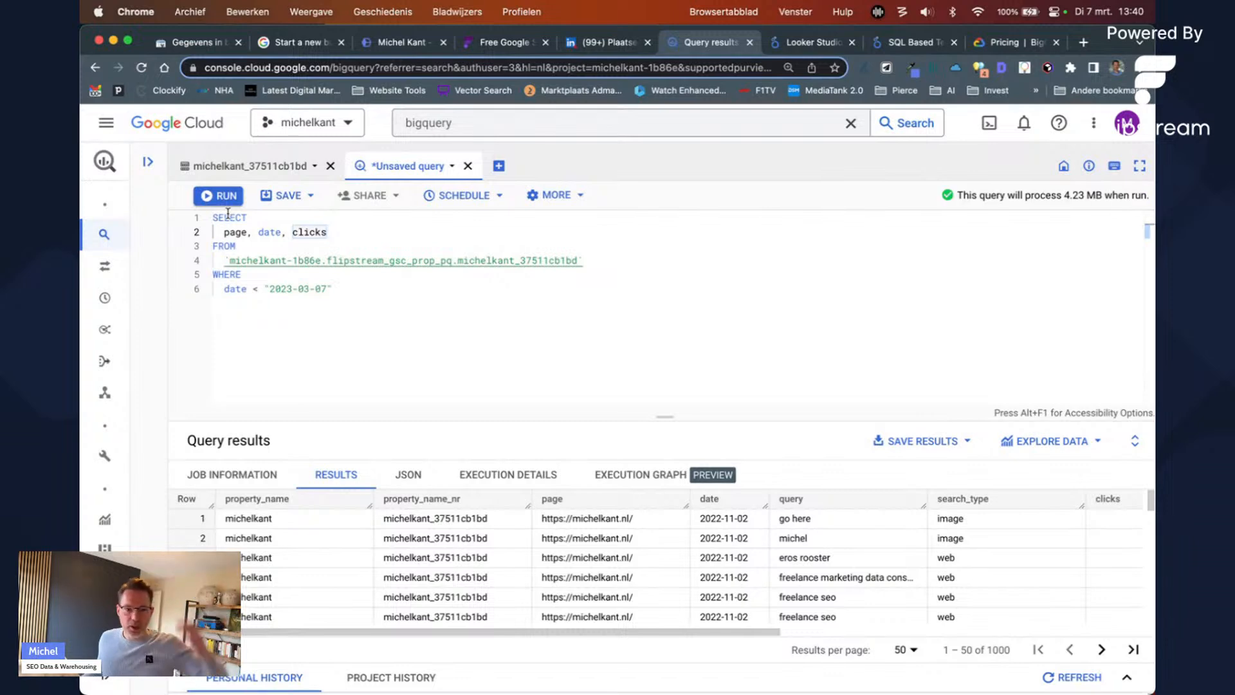
key(shift+super+Left)
key(Right)
key(super+shift+f)
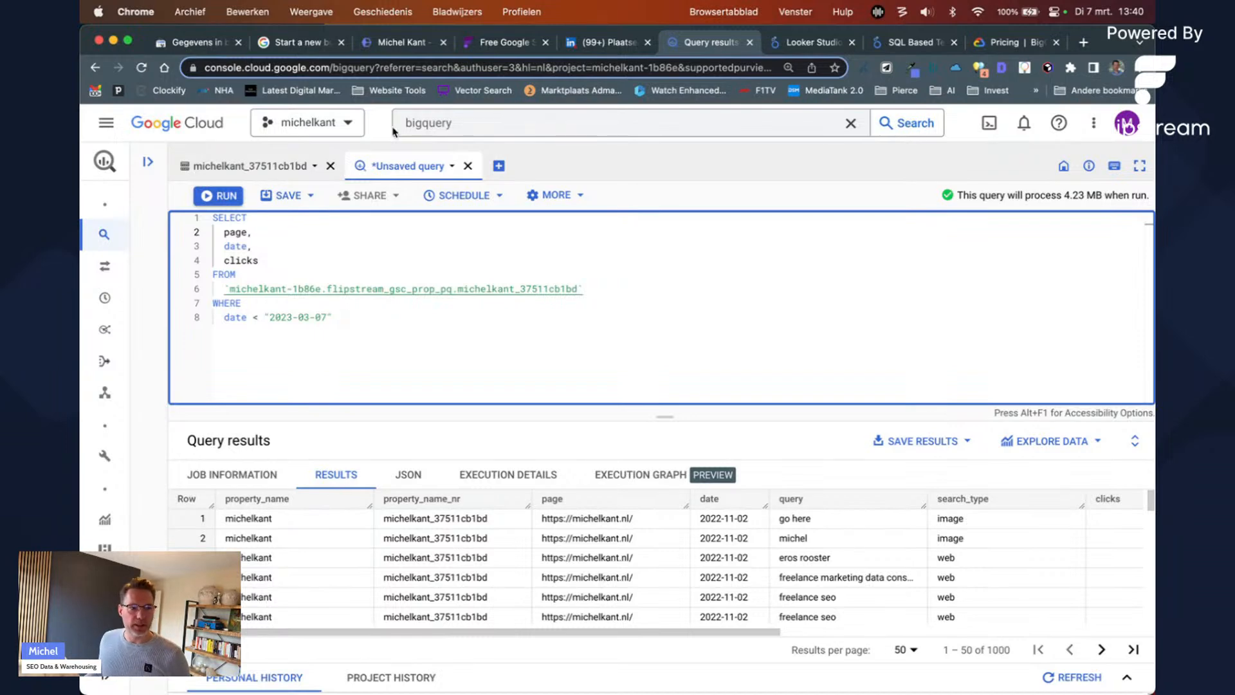
click(543, 197)
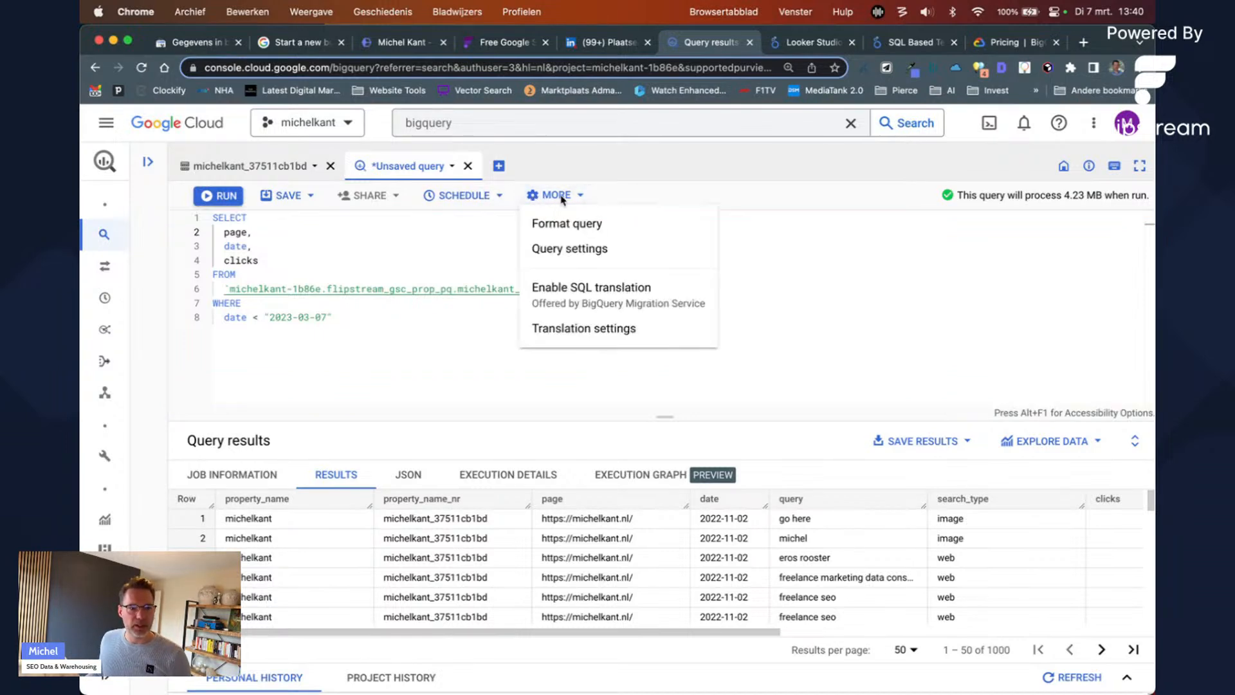
click(566, 224)
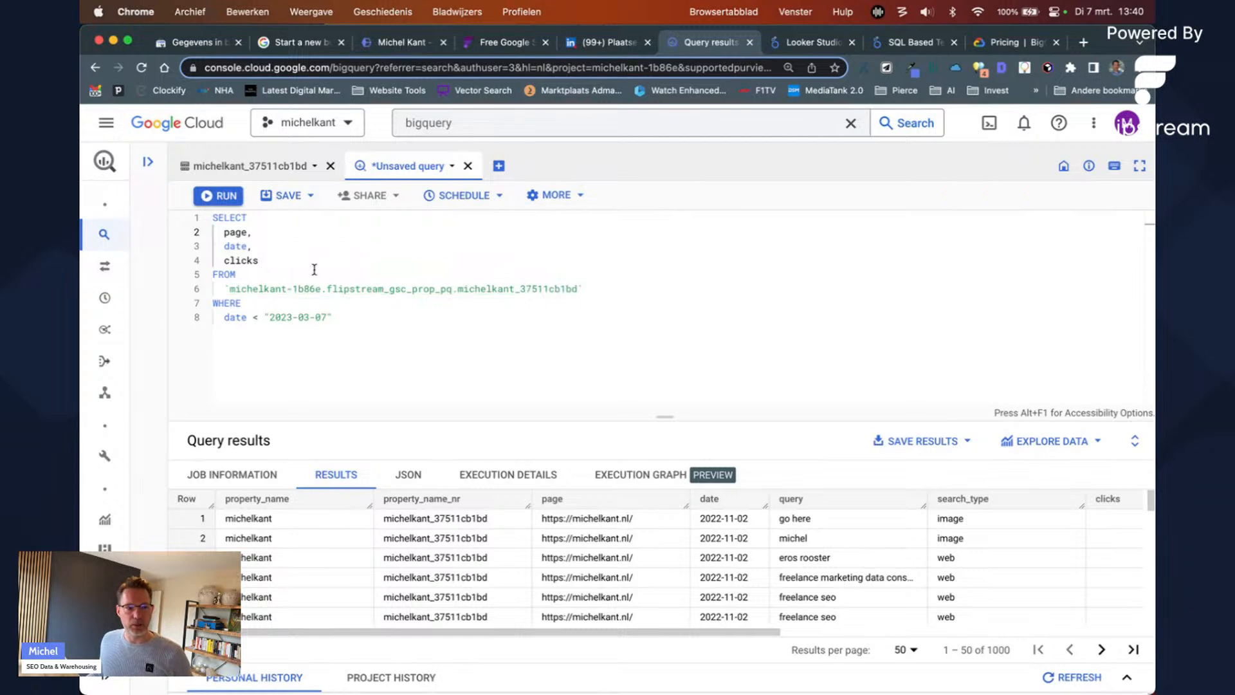
click(321, 246)
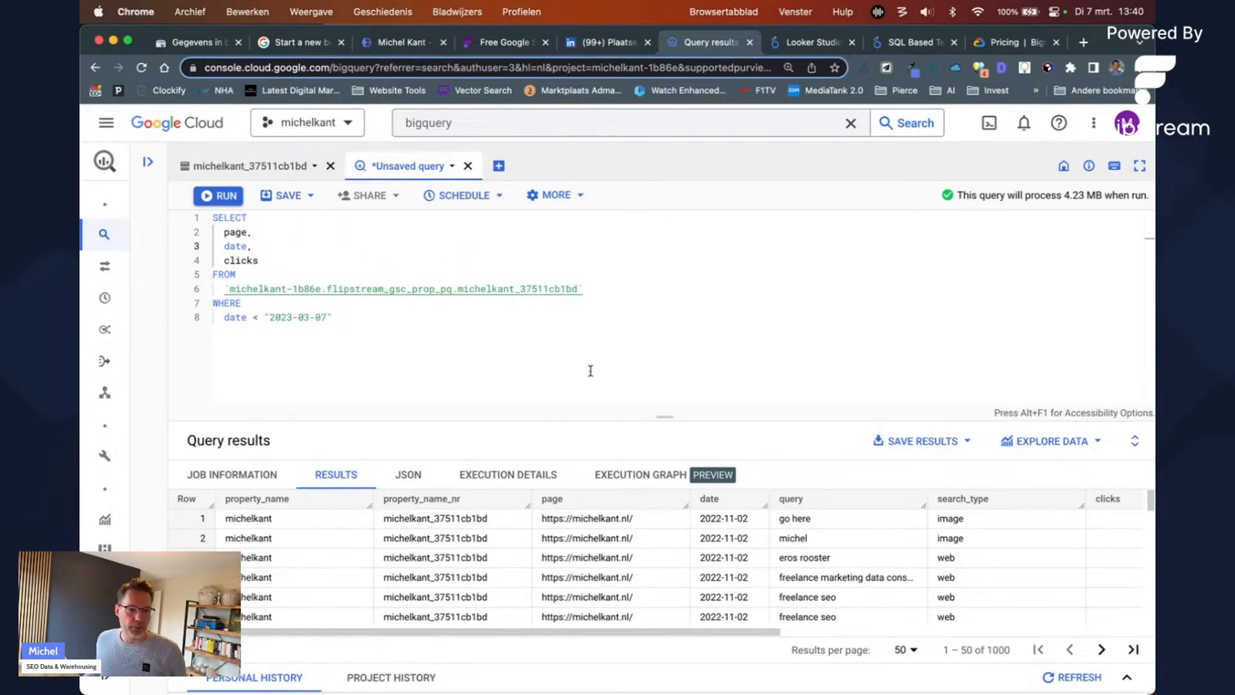
click(498, 305)
click(315, 259)
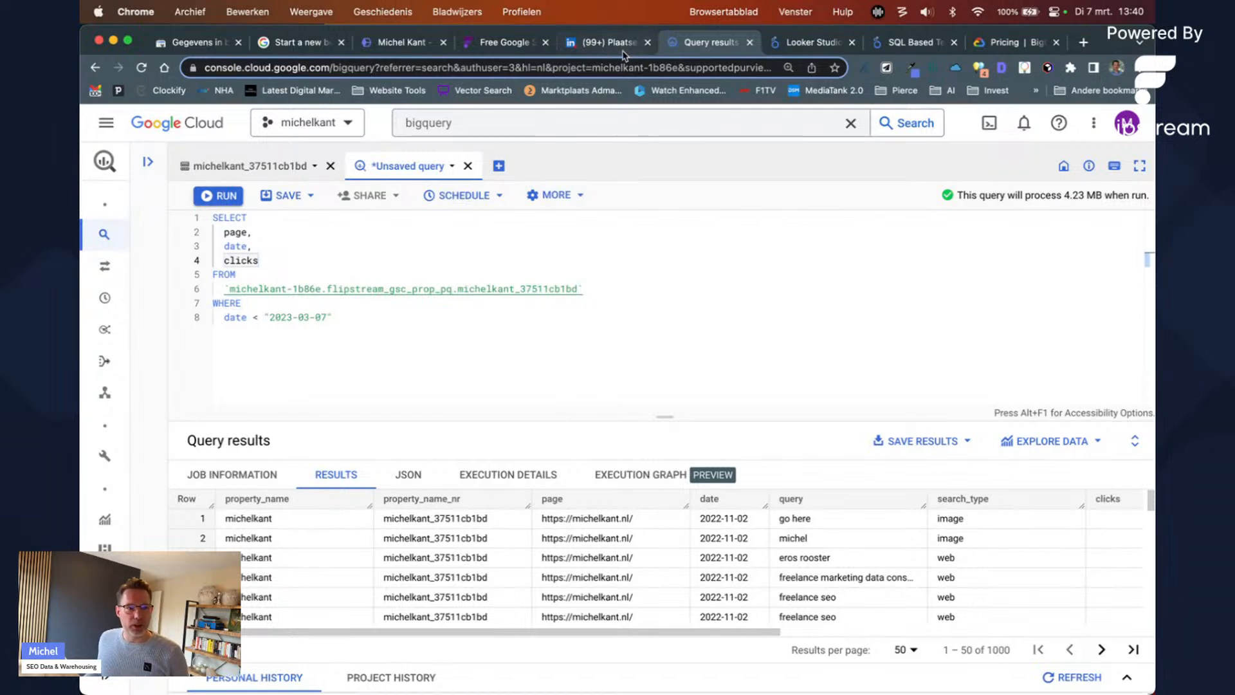
click(537, 45)
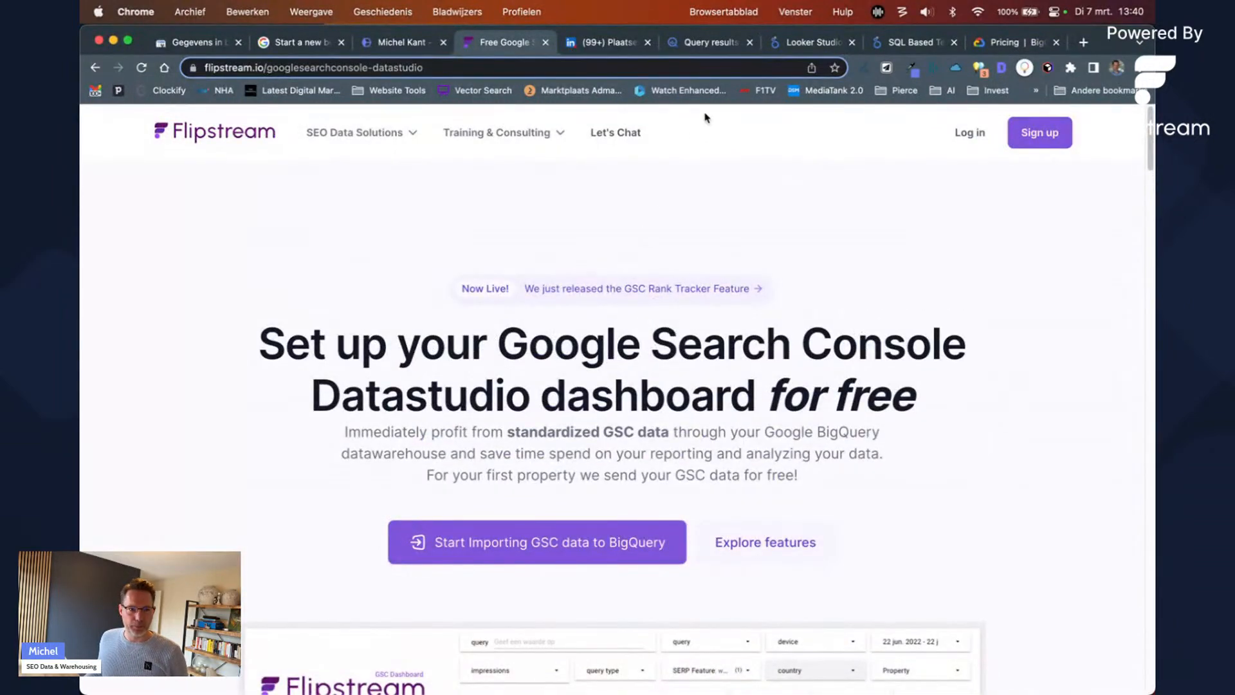
Step: Return to the BigQuery editor and select the page, date, clicks column lines
click(669, 46)
drag(278, 259, 214, 234)
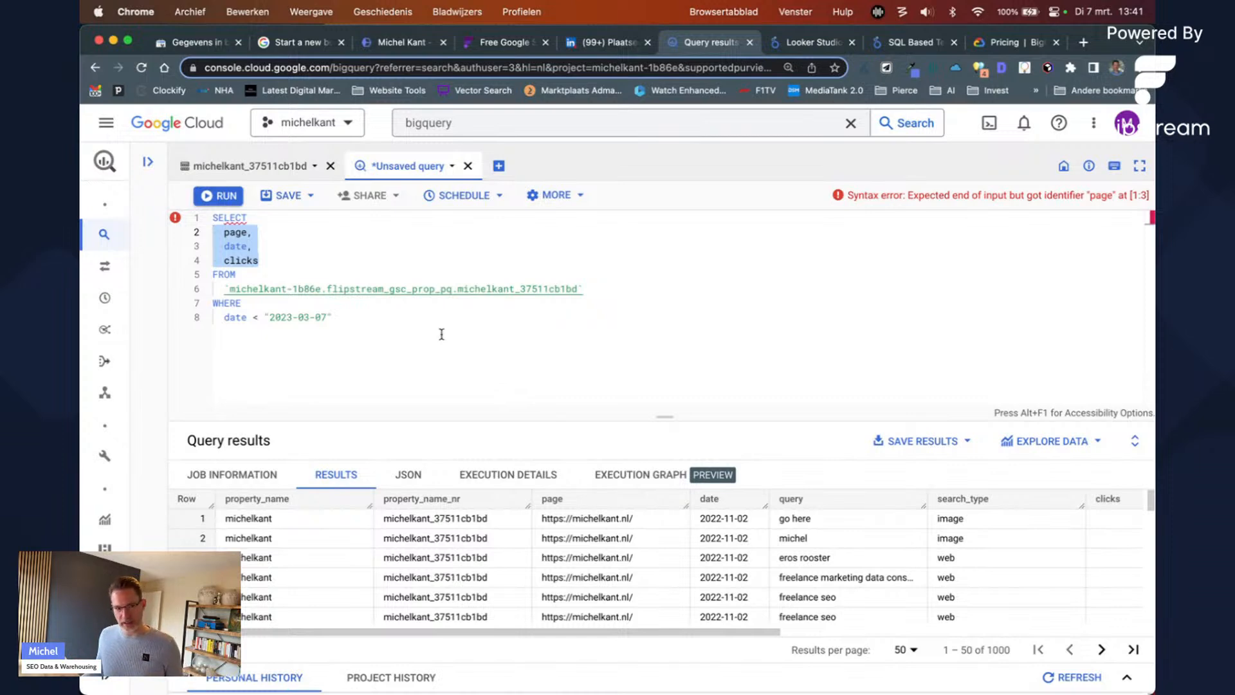
Step: Replace the column list with CASE and a first branch WHEN x = y then 'this'
click(260, 260)
drag(261, 261, 221, 236)
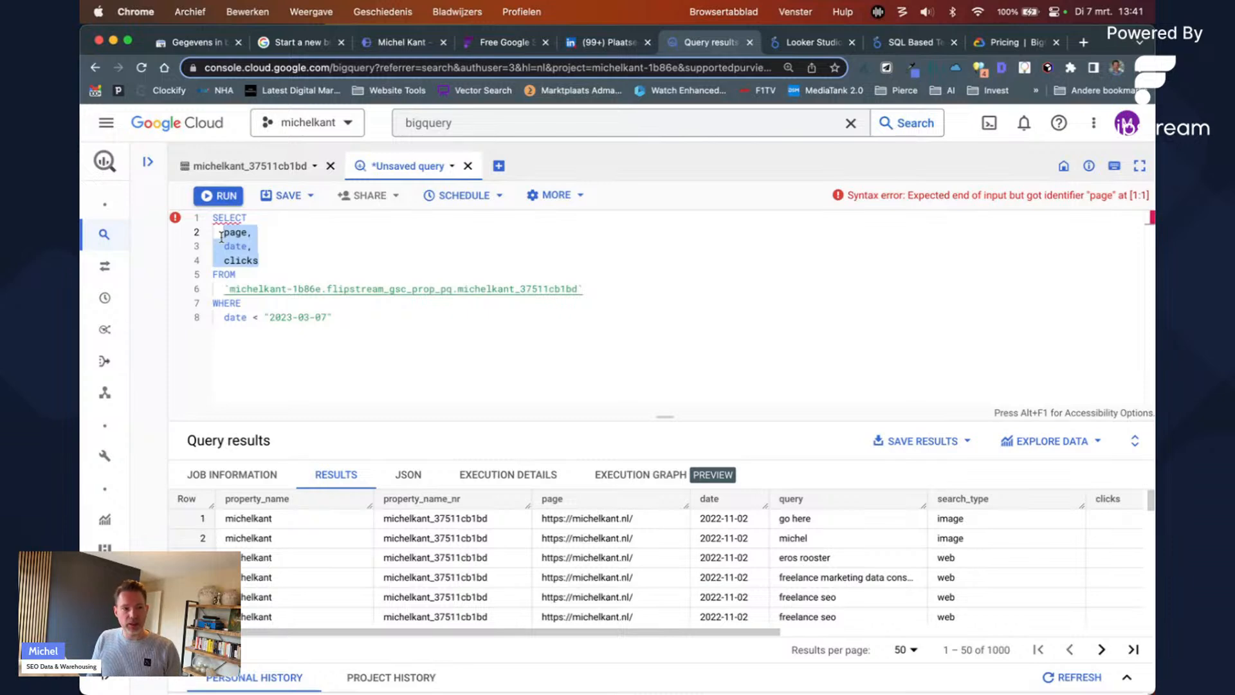
text(CASE)
key(Return)
text(W)
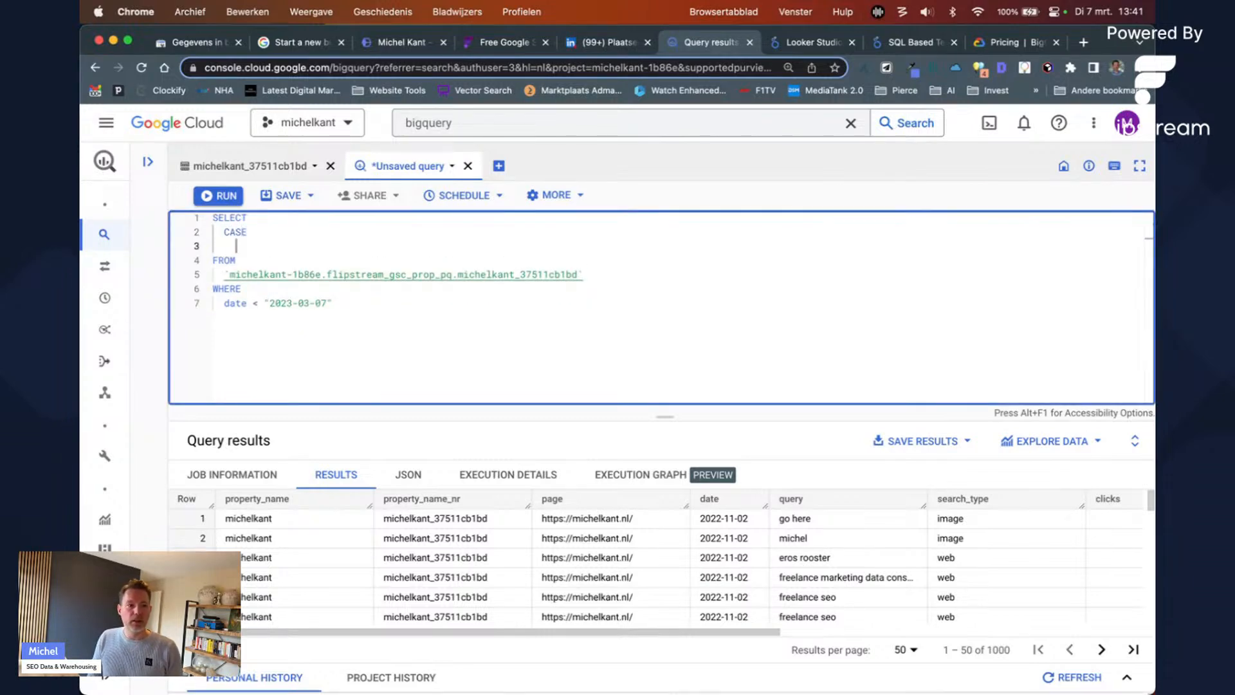
text(HEN)
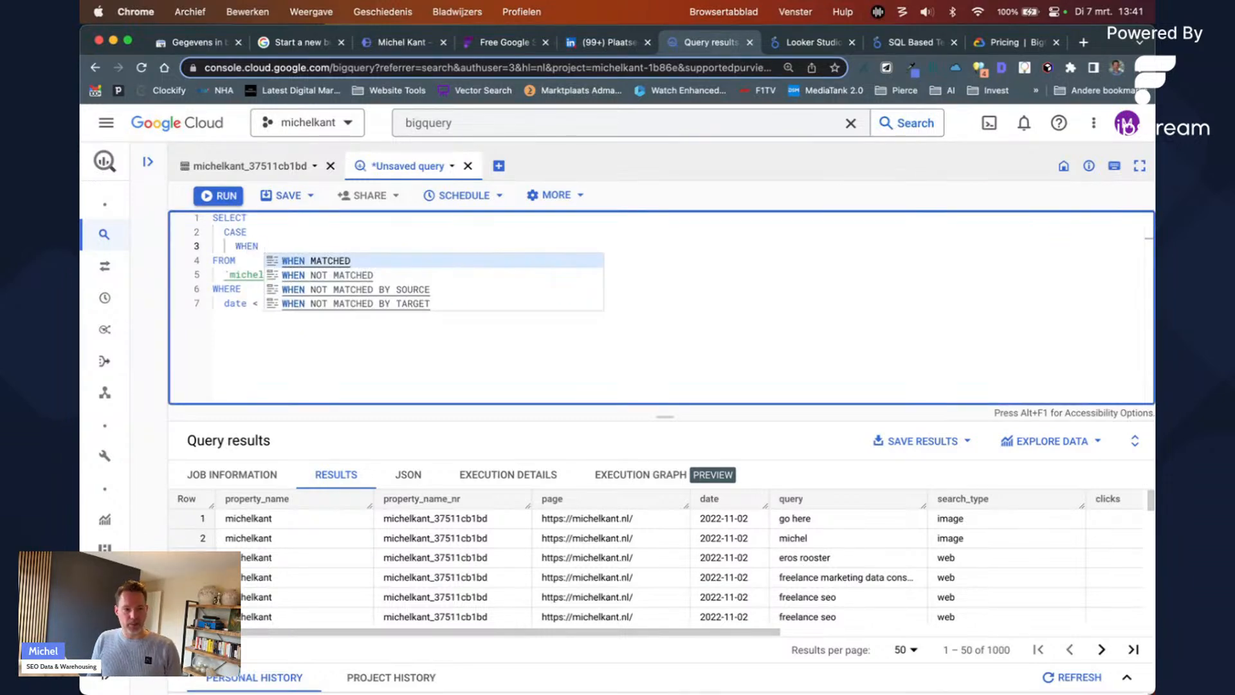
key(Escape)
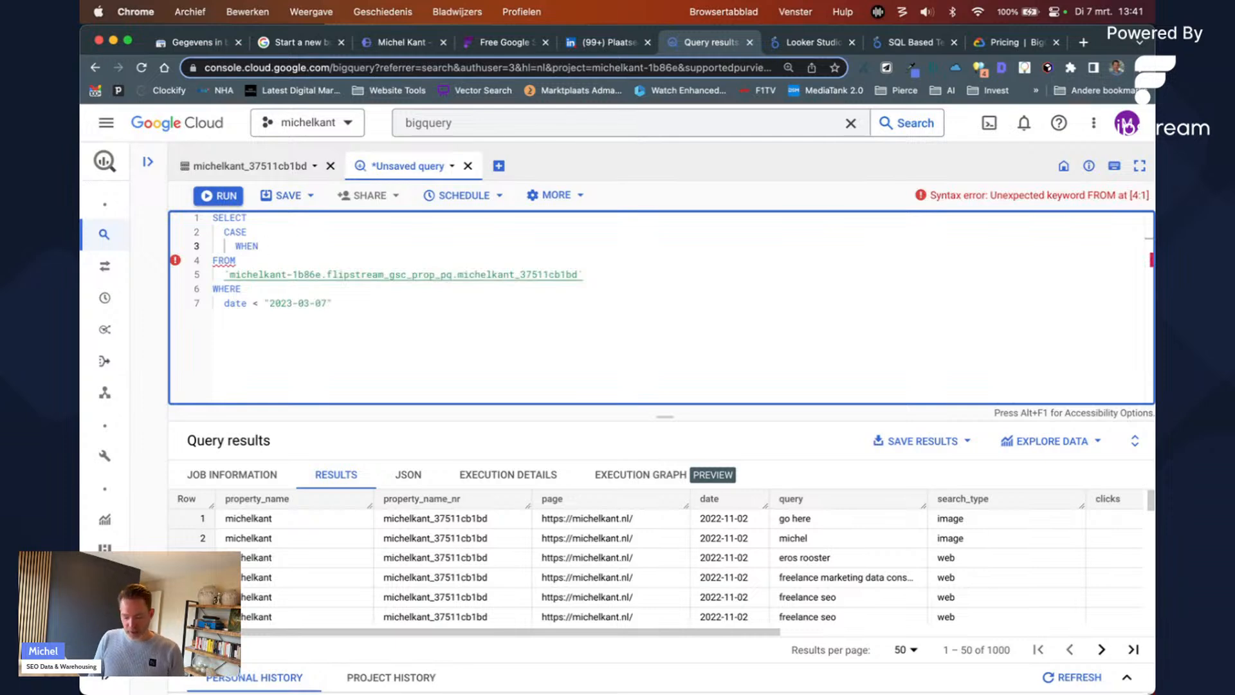
text(x = )
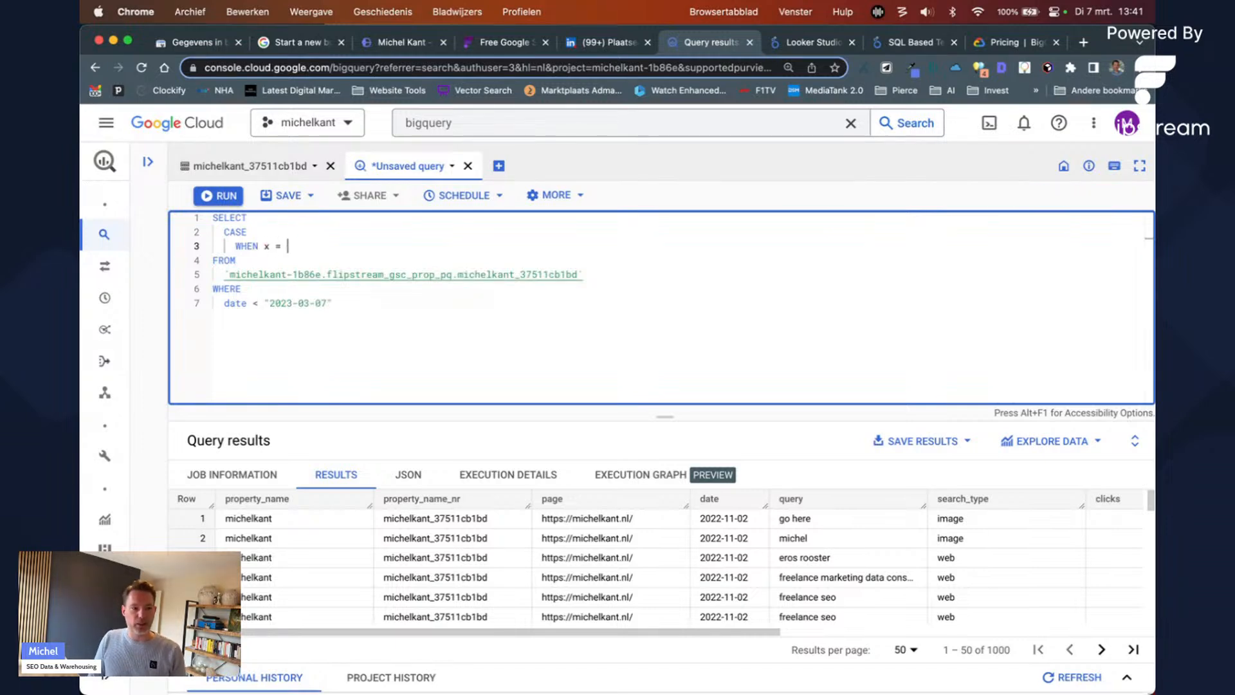
text(y the)
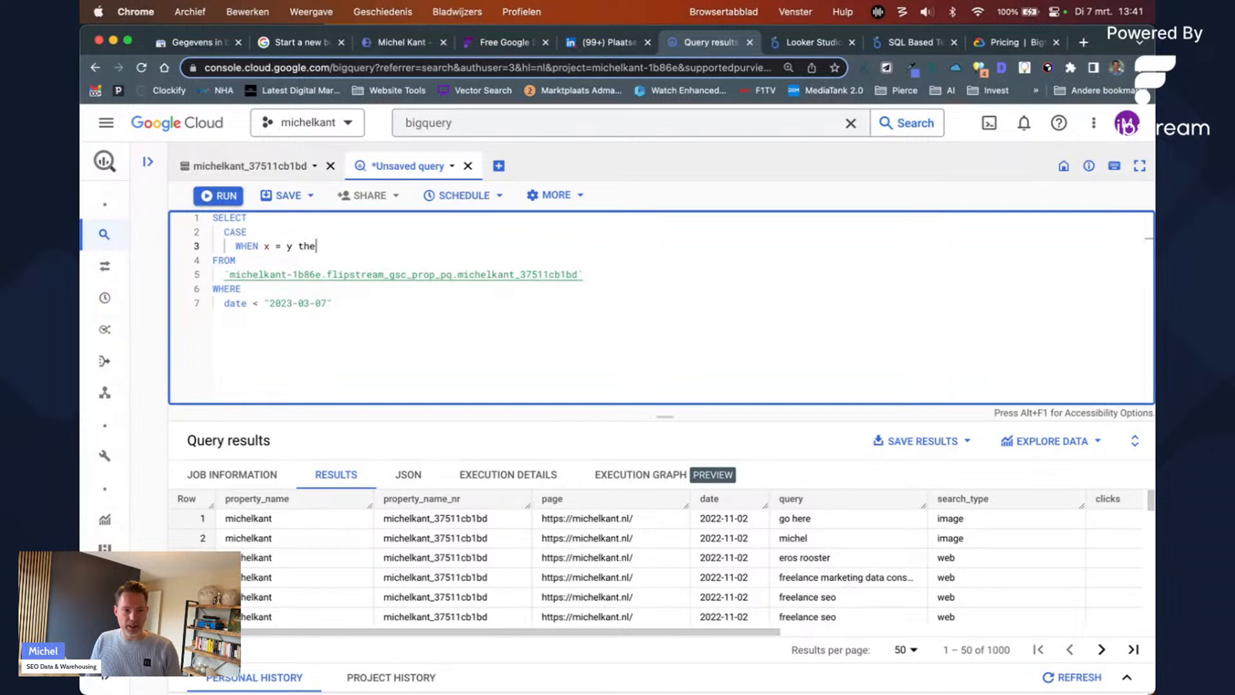
text(n 'this)
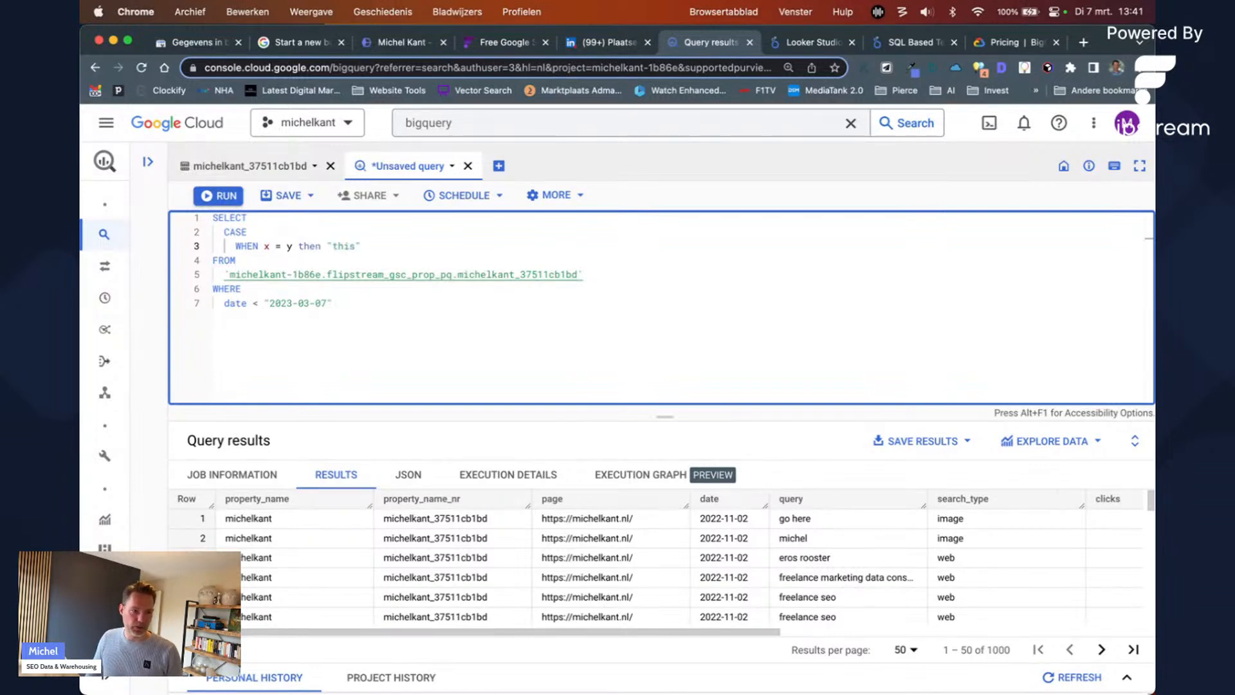
key(Right)
key(Return)
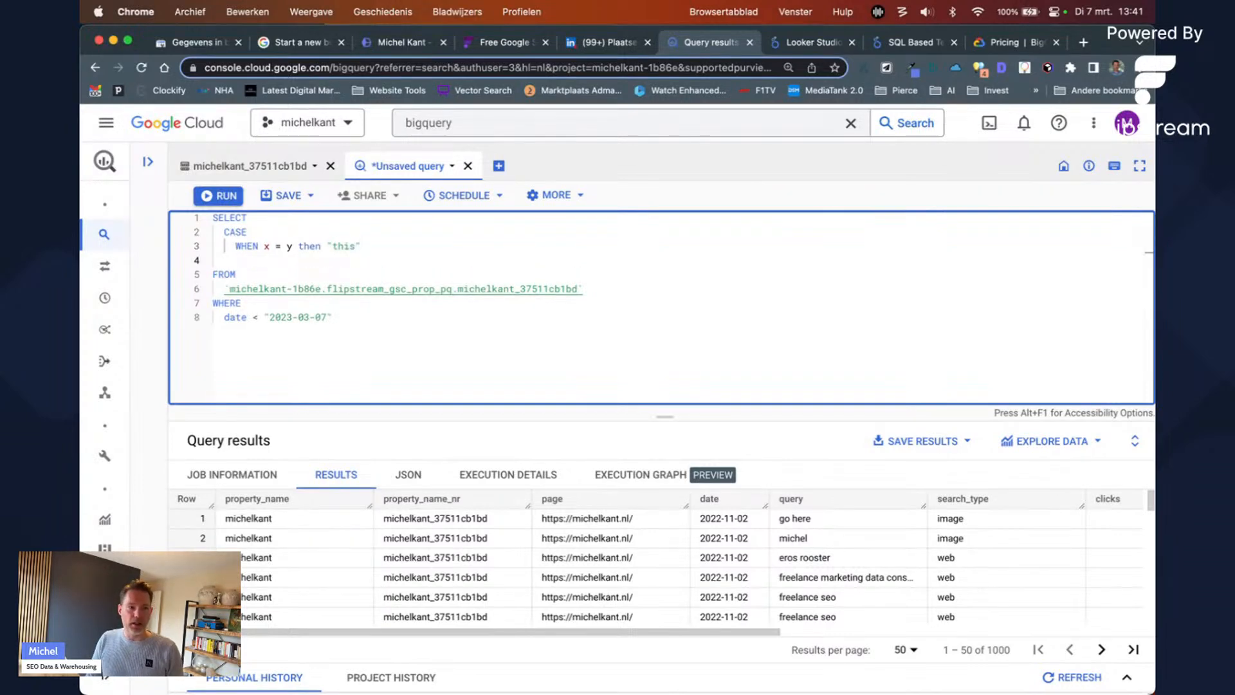
Step: Duplicate the WHEN x = y branch until the CASE holds seven identical branches
text(when)
key(Escape)
key(Up)
key(Left)
key(Left)
key(Left)
key(Left)
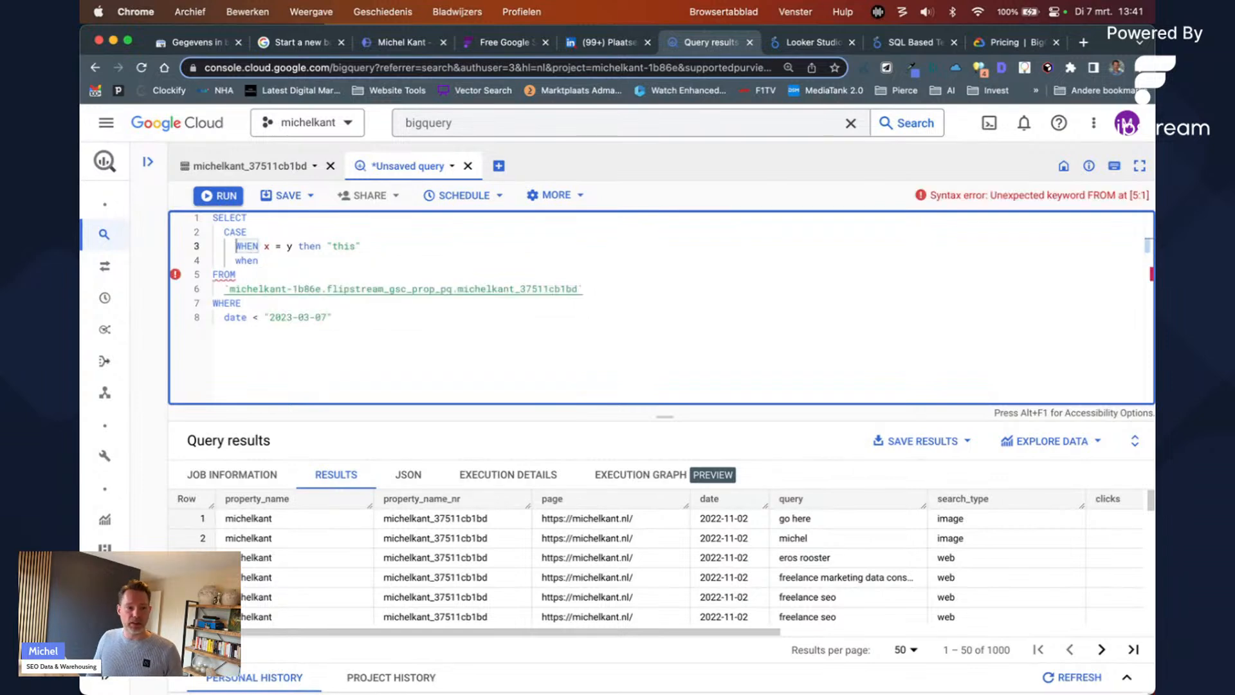
key(shift+End)
key(super+c)
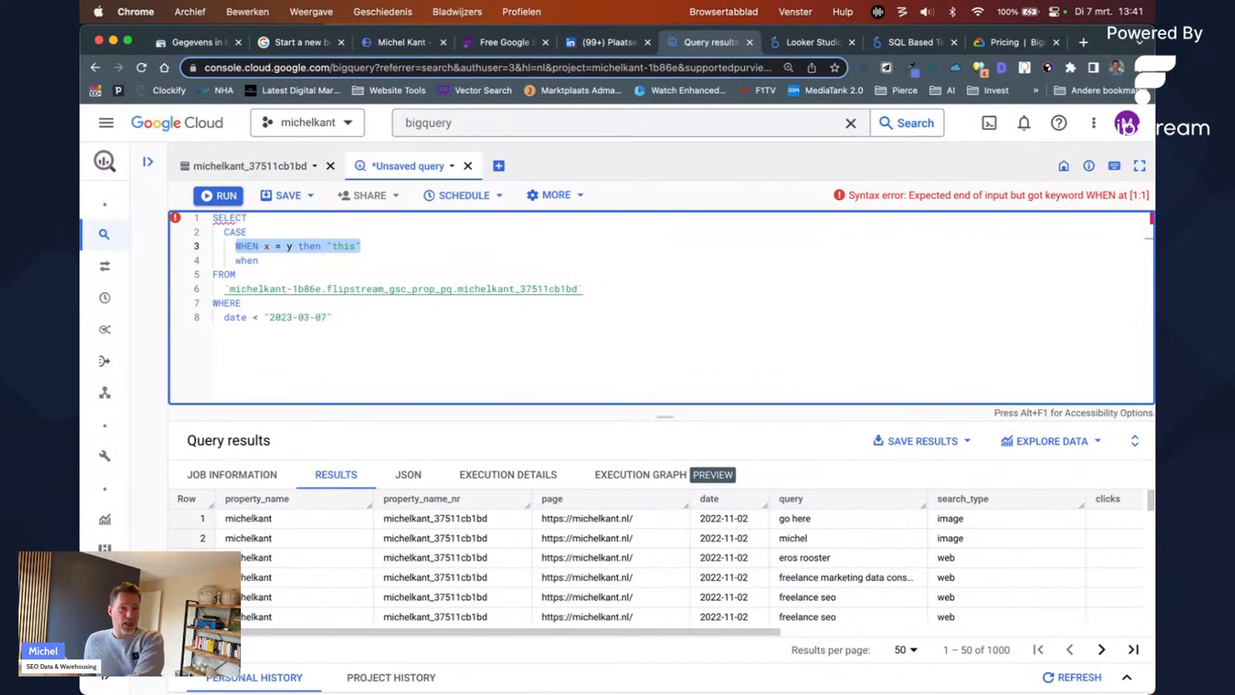
key(Down)
key(shift+Home)
key(super+v)
key(Return)
key(super+v)
key(Return)
key(super+v)
key(Return)
key(super+v)
key(Return)
key(super+v)
key(Return)
key(super+v)
key(Return)
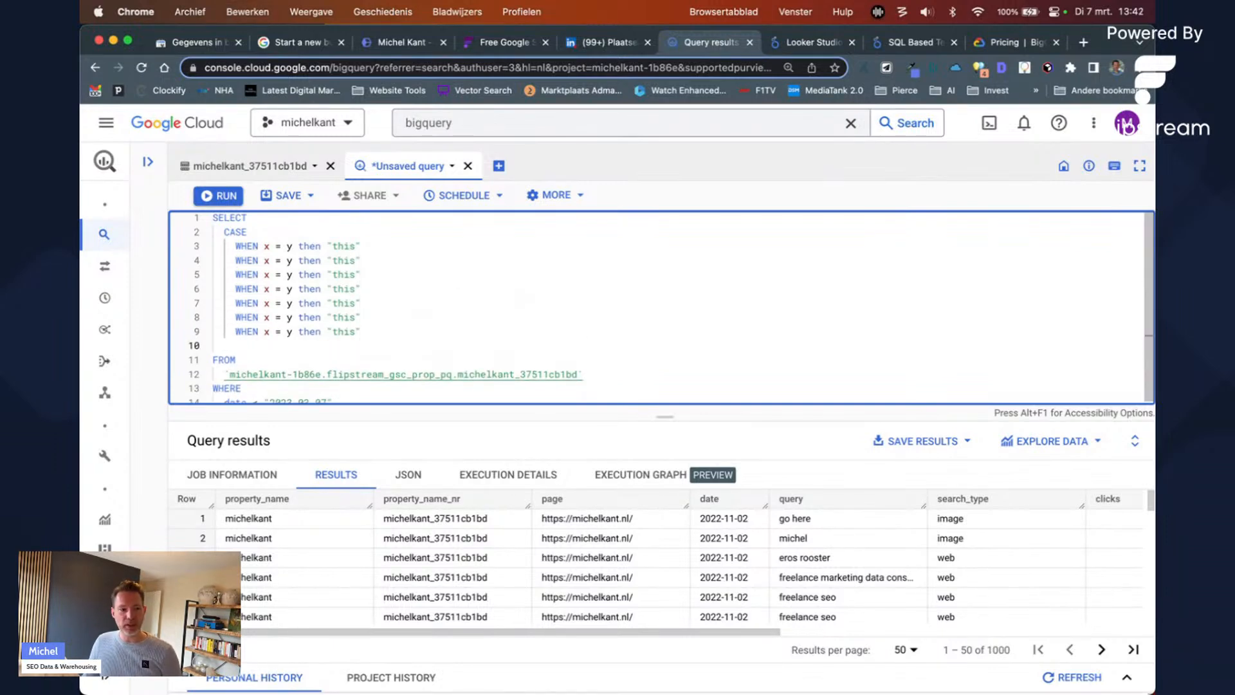
Step: Close the CASE with ELSE "other" END AS column_name
key(BackSpace)
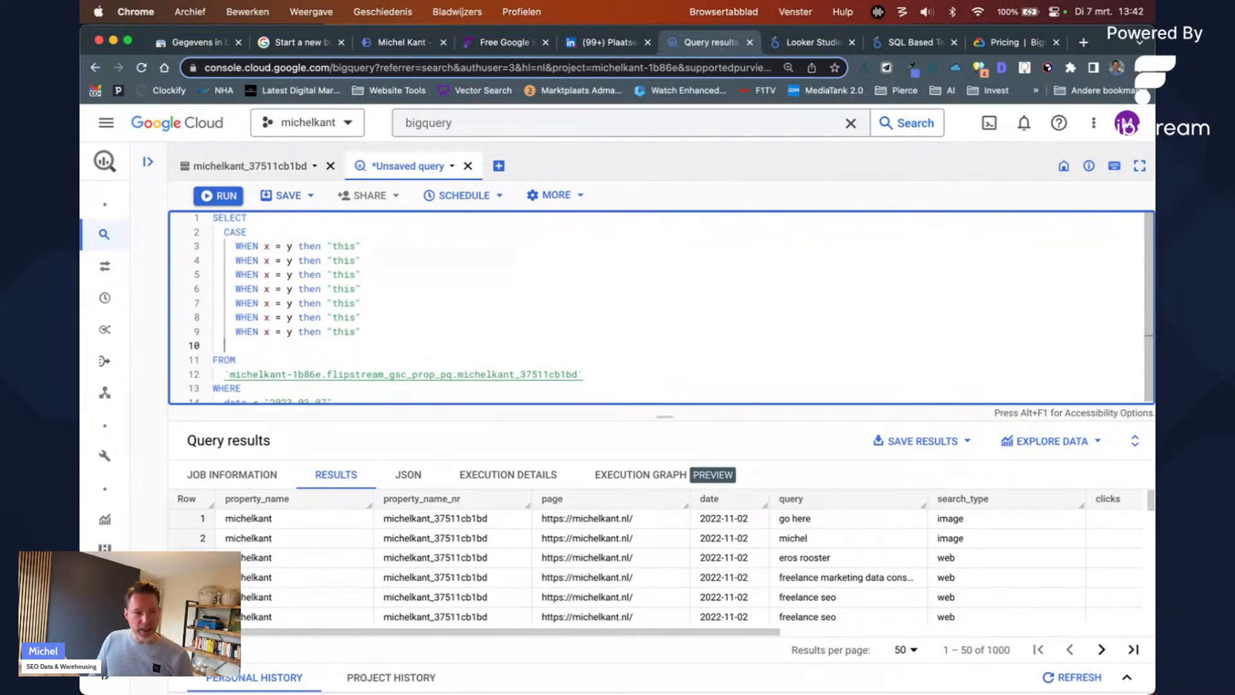
text(ELSE)
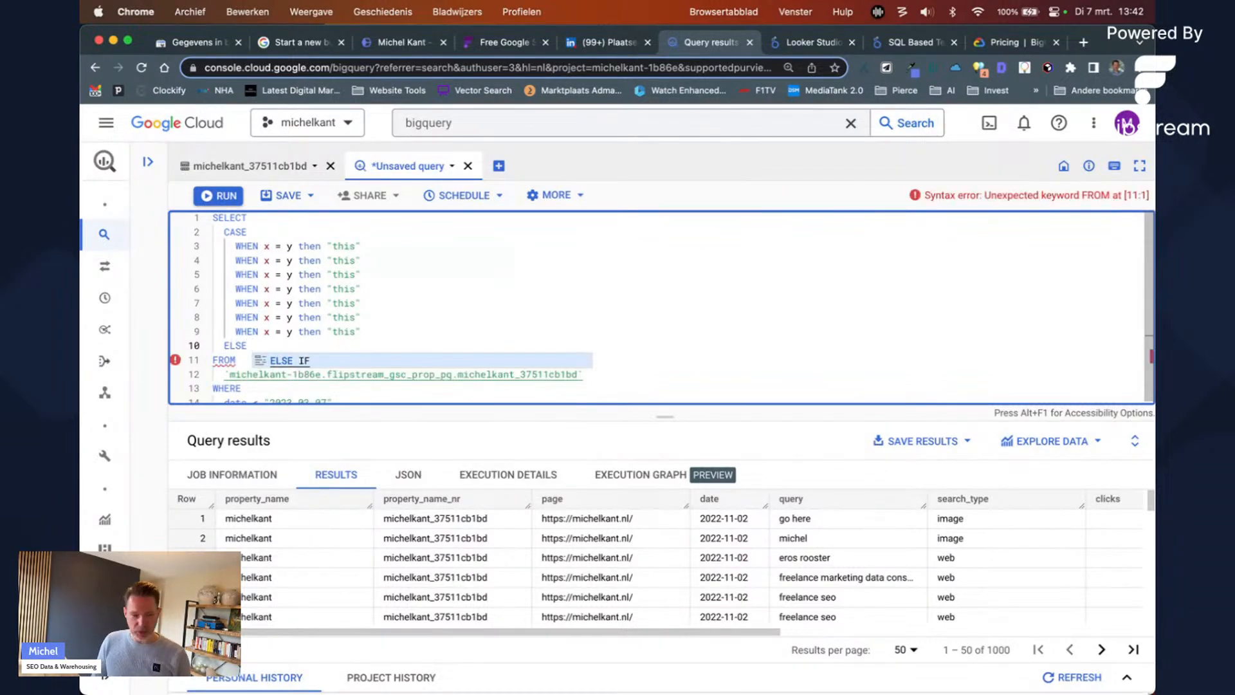
text("other")
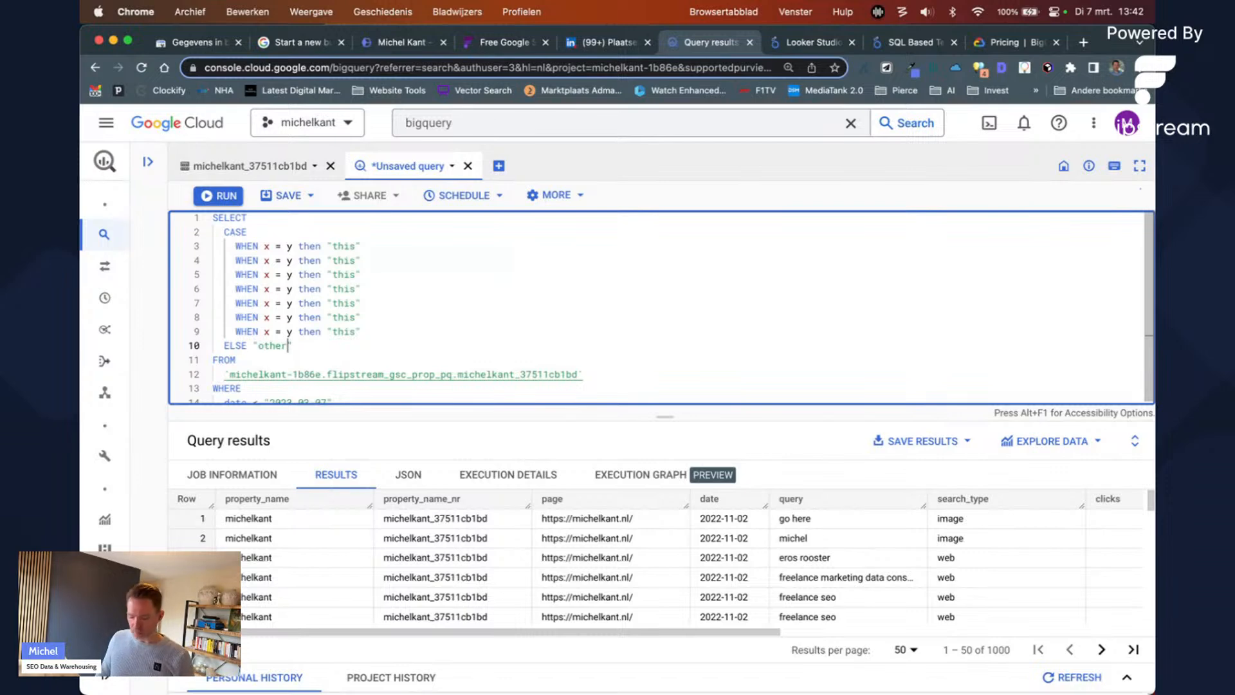
text( EN)
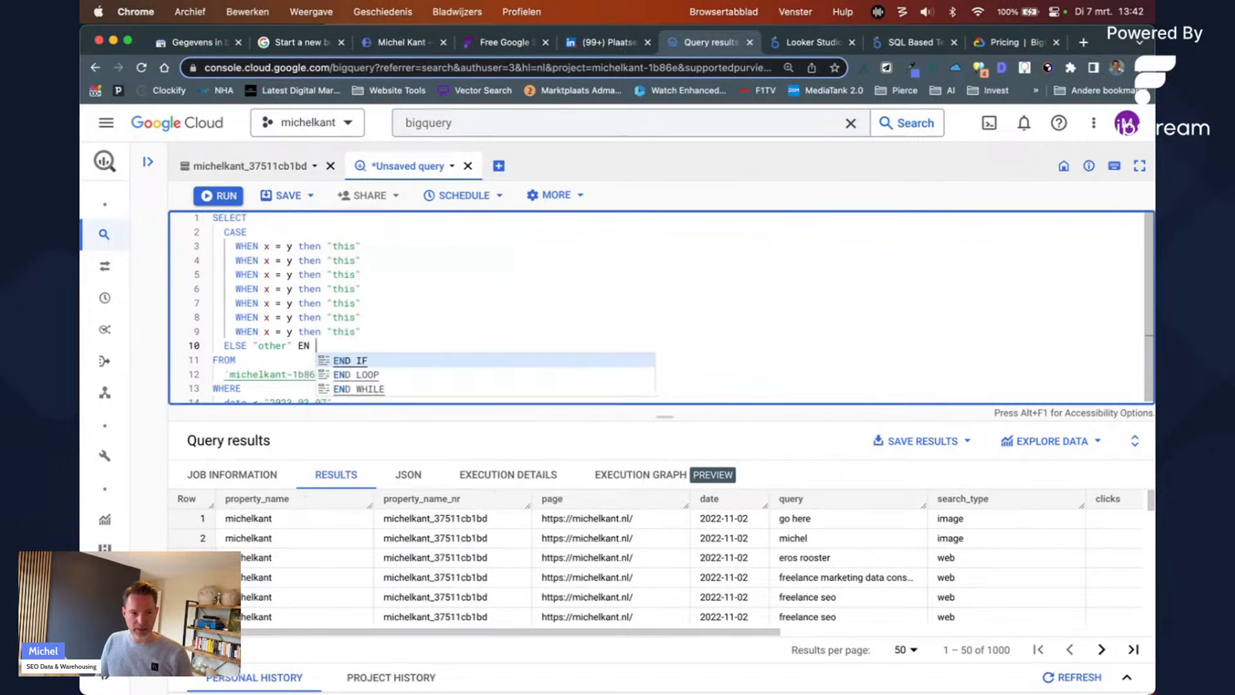
text(D AS ")
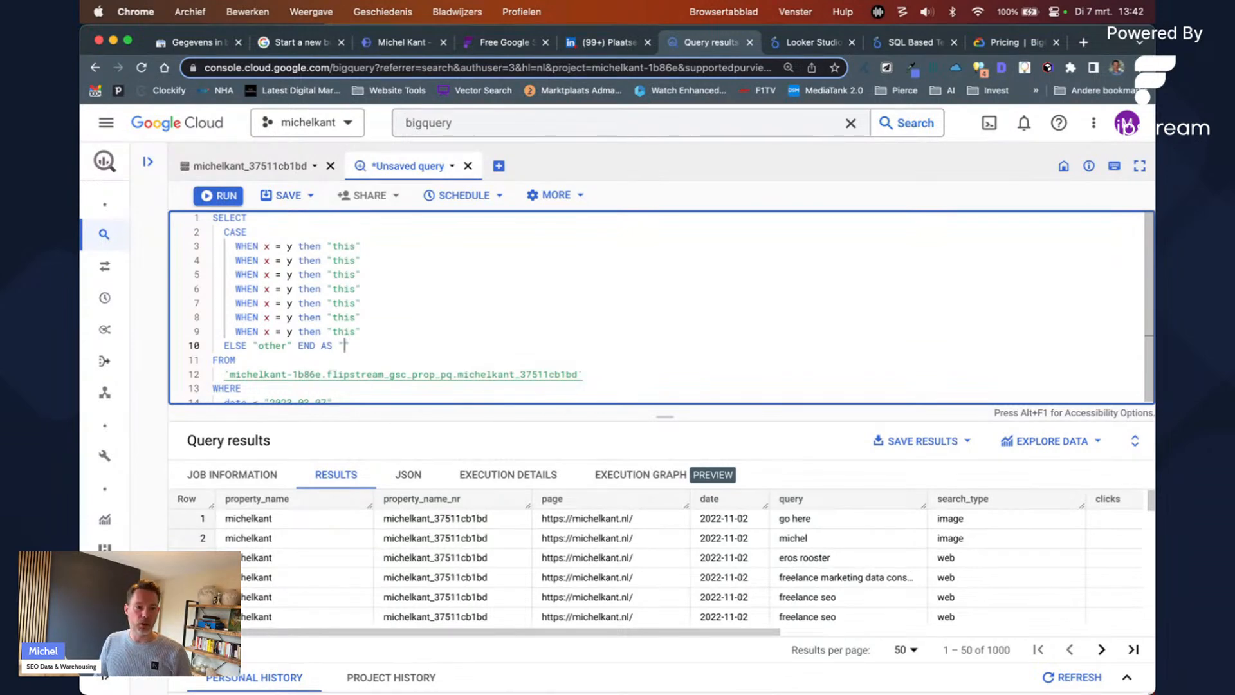
key(BackSpace)
text(colum)
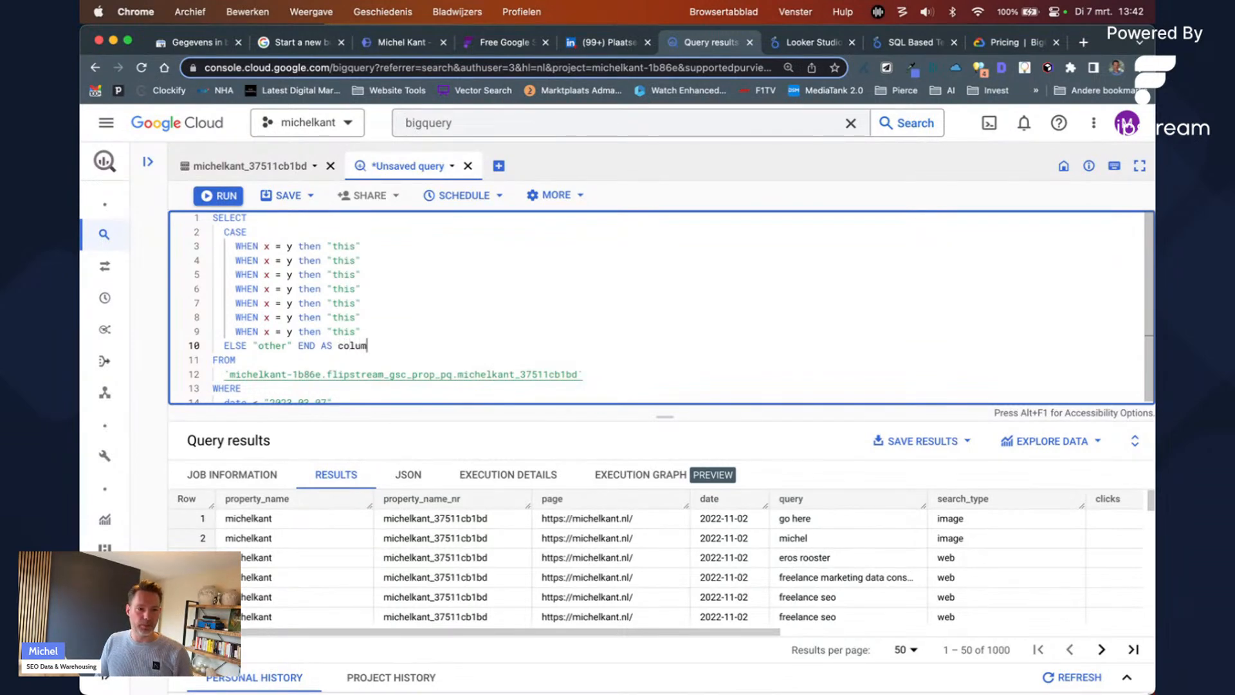
text(n_name)
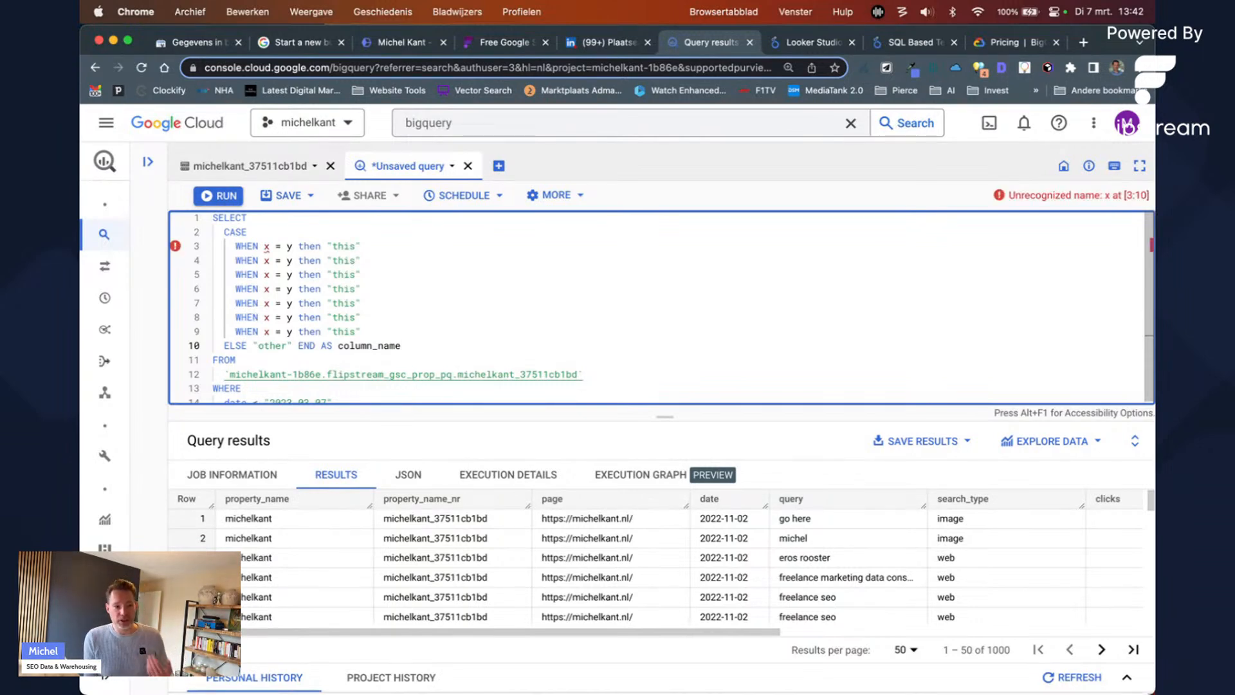
Step: Delete the extra WHEN branches, leaving a single one
click(361, 332)
key(Left)
key(Left)
key(Left)
key(Left)
key(Left)
key(Left)
key(Left)
key(Up)
key(Up)
key(Left)
key(Up)
key(Up)
key(Up)
key(Up)
key(Down)
key(Down)
key(Down)
key(Down)
key(Down)
key(Down)
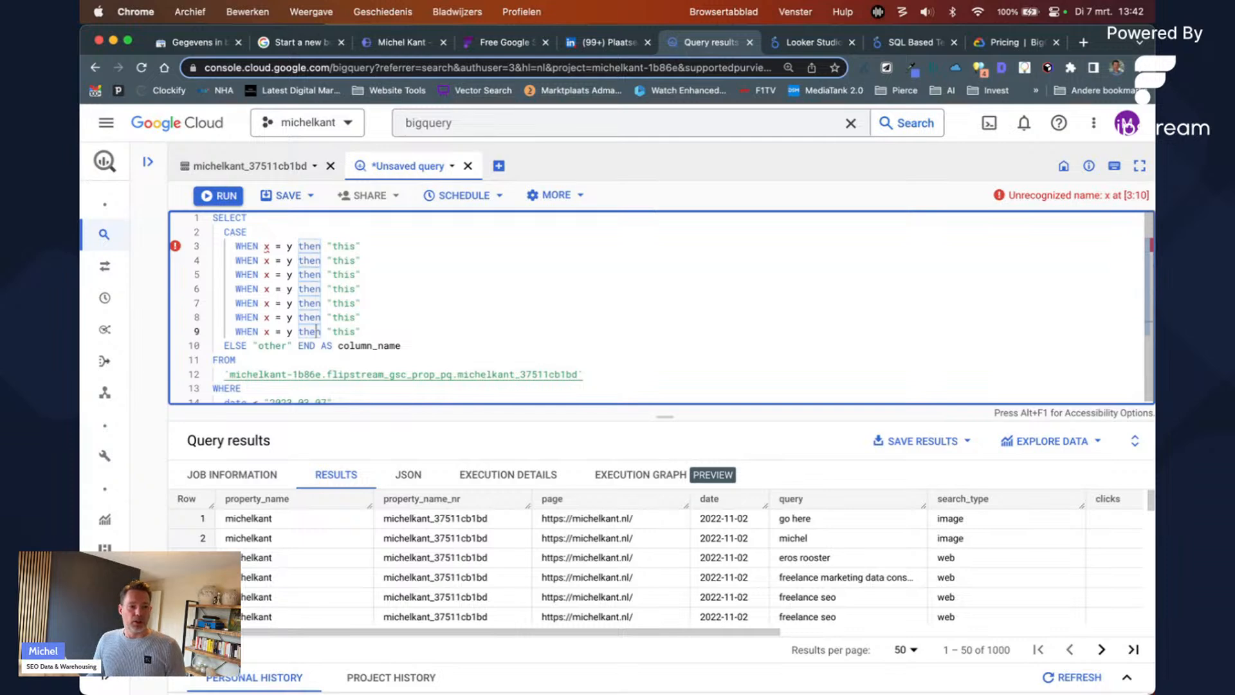
key(super+Right)
key(super+shift+Up)
key(shift+Down)
key(shift+Down)
key(shift+Down)
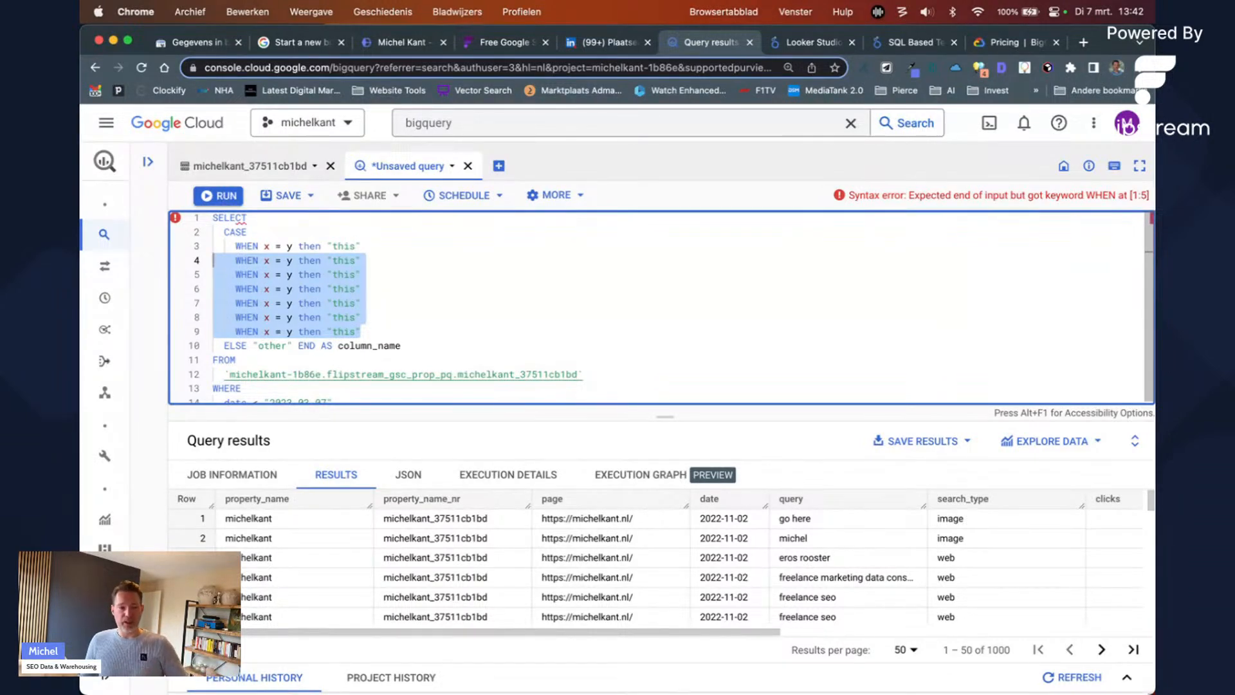
key(BackSpace)
key(Left)
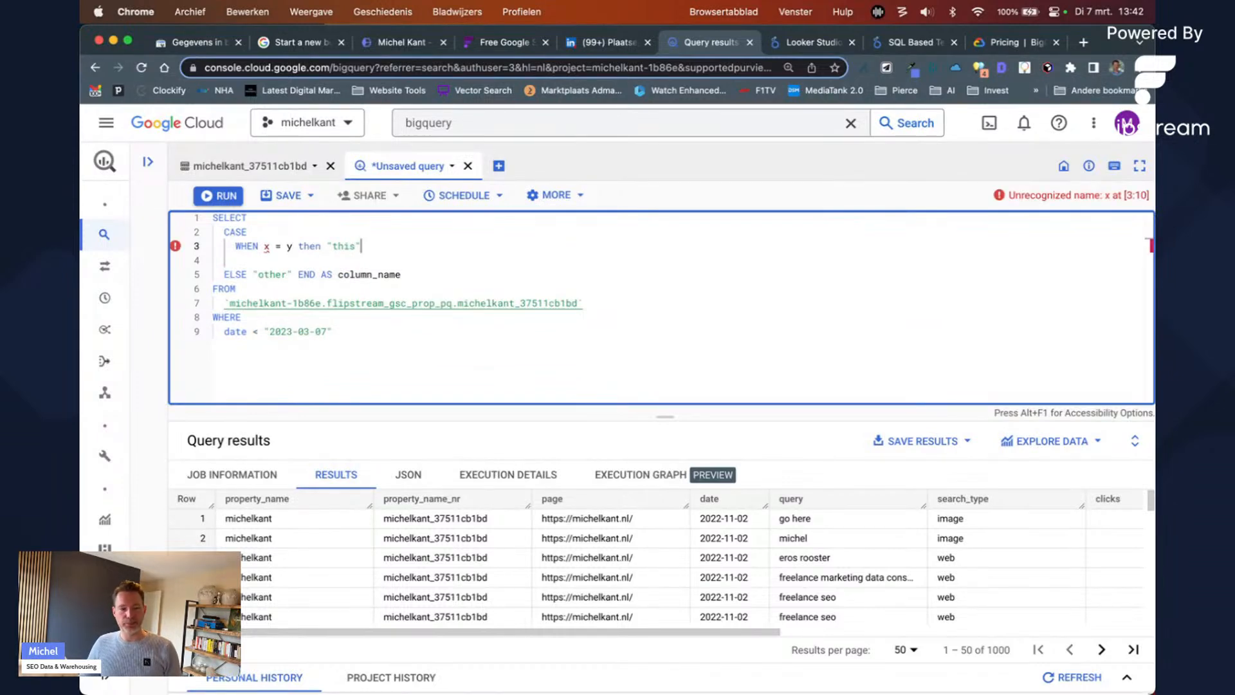
Step: Replace the x = y condition with query LIKE and a wildcard pattern
key(alt+Left)
key(alt+Left)
key(alt+Left)
key(alt+Left)
key(alt+Right)
key(alt+shift+Left)
key(alt+shift+Left)
key(shift+Left)
key(shift+Left)
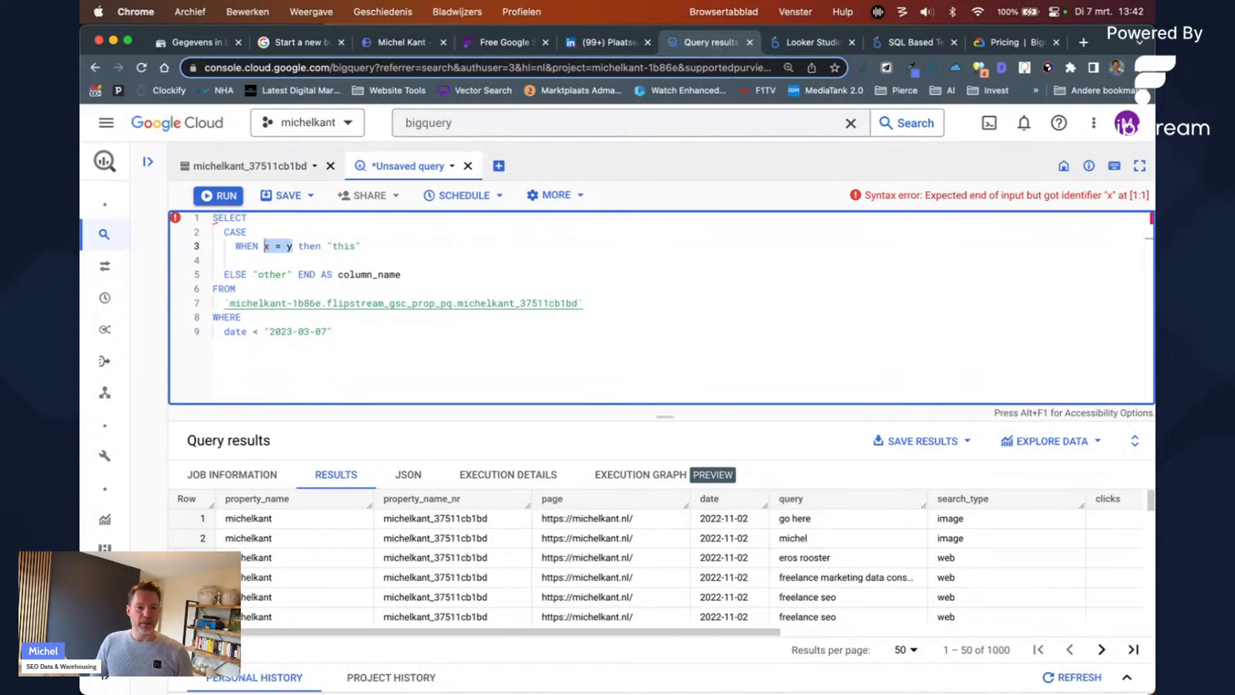
text(query LIKE )
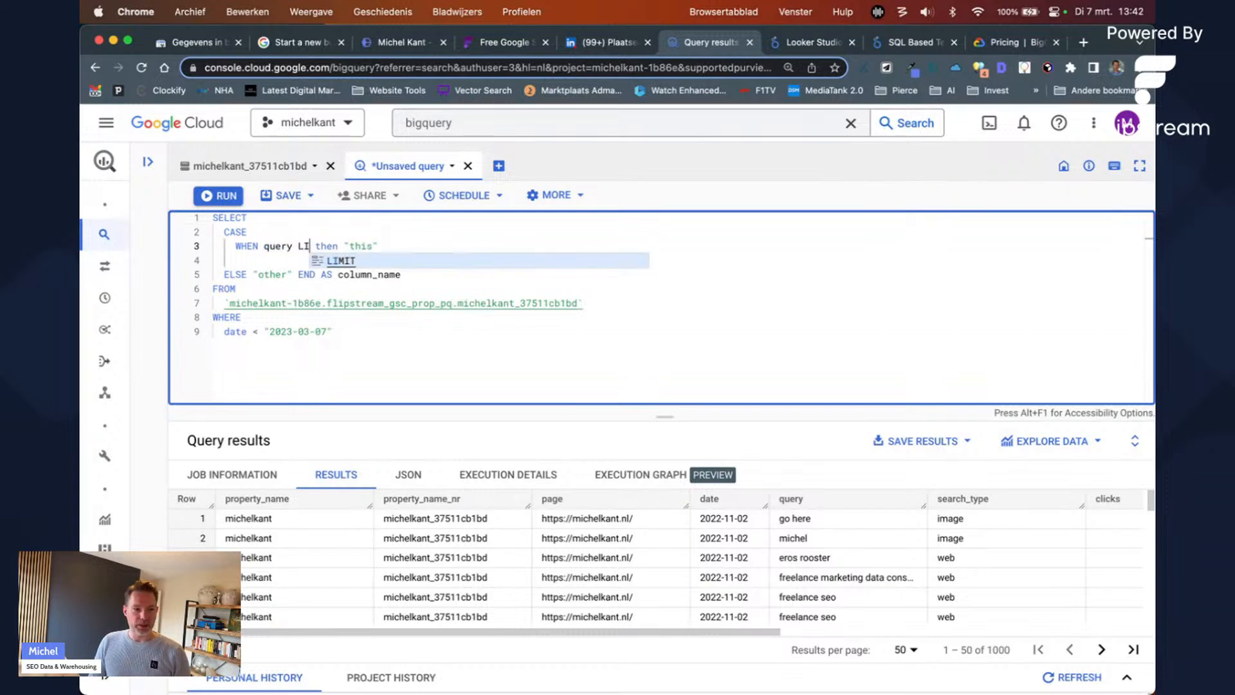
text("")
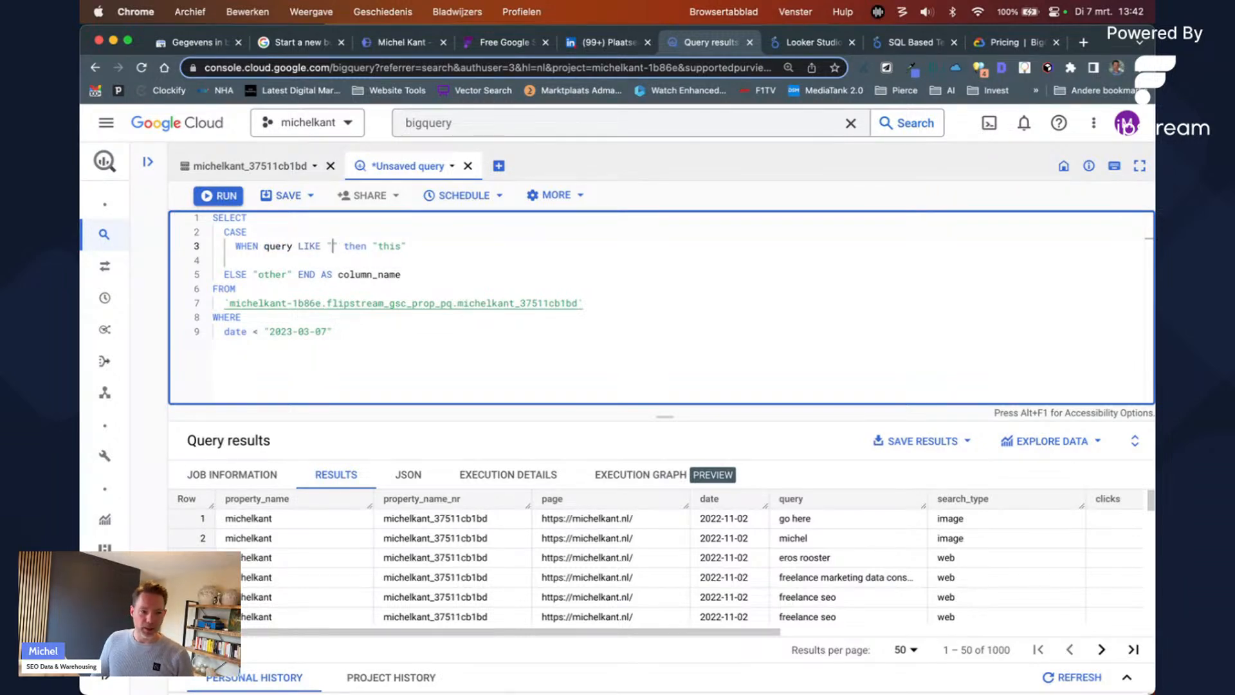
text(% %)
Step: Tidy the wildcards and type brand so the branch reads WHEN query LIKE "%brand%" then "this"
key(Left)
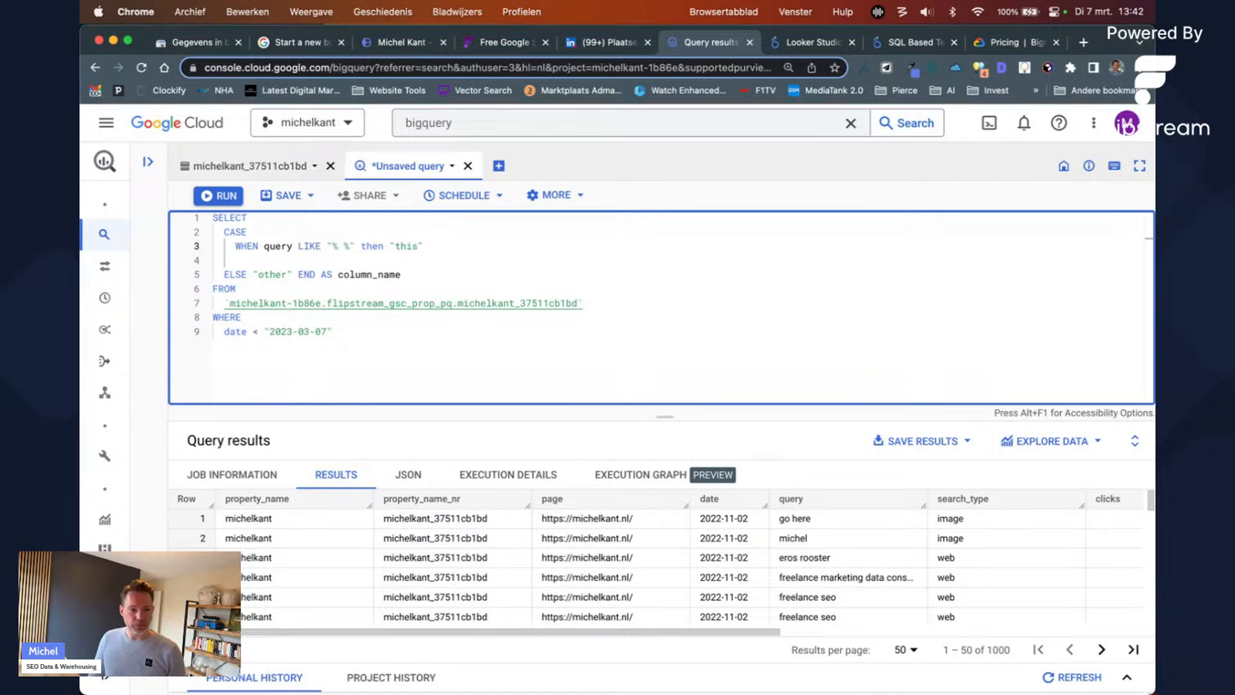
key(BackSpace)
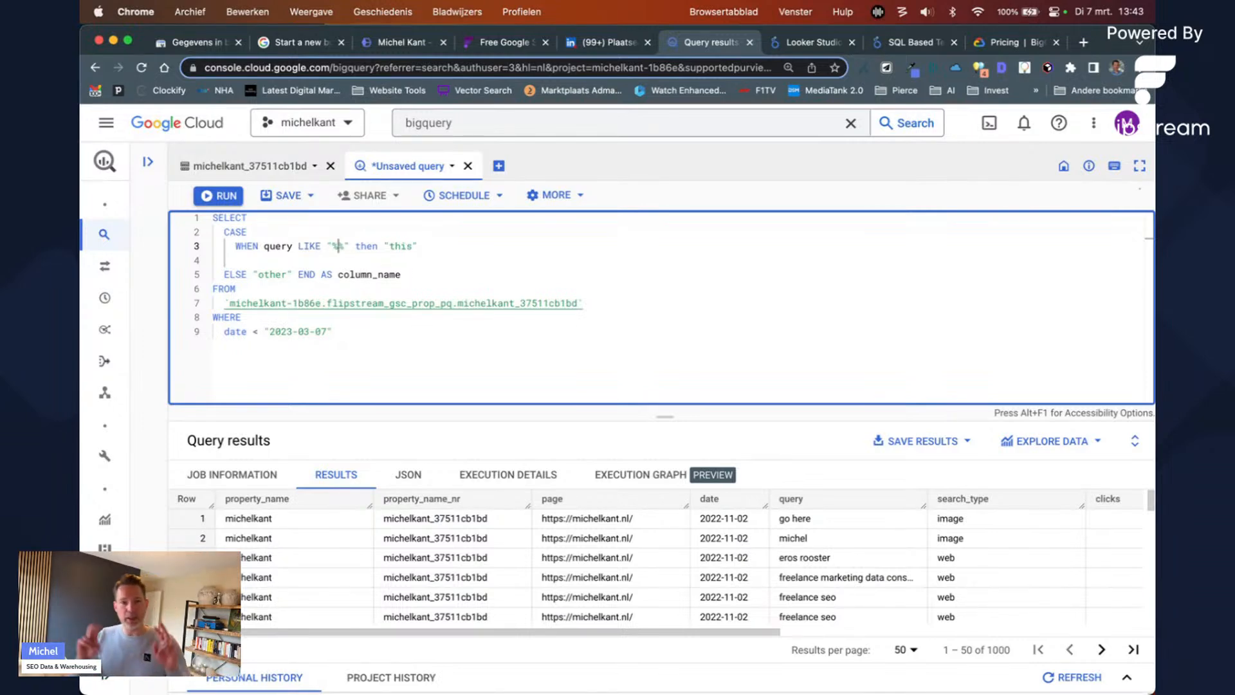
key(Left)
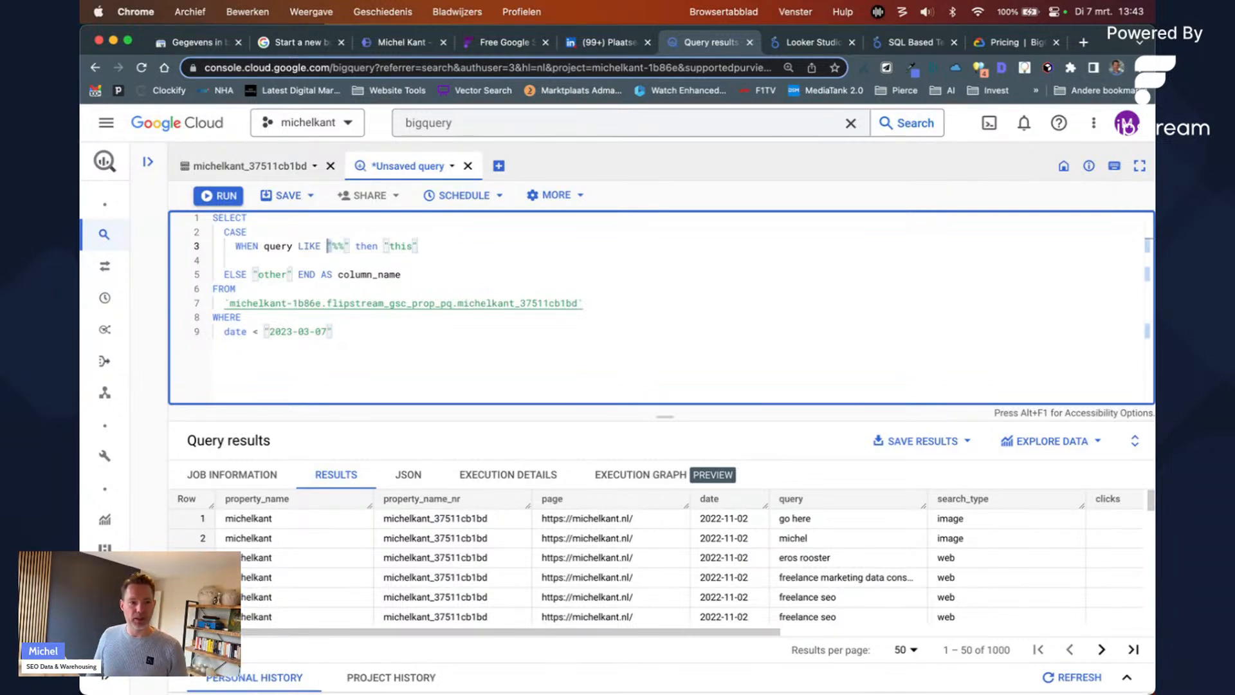
key(Right)
key(Right)
key(Right)
key(Left)
key(Left)
key(Right)
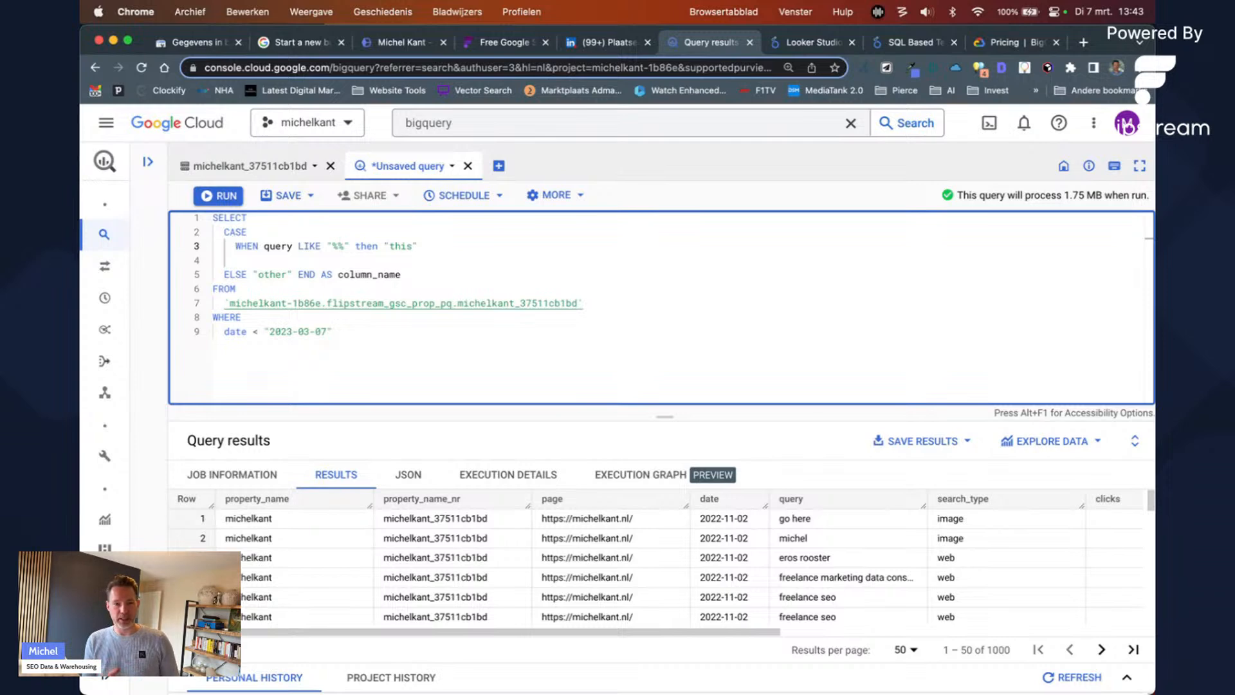
text(brand)
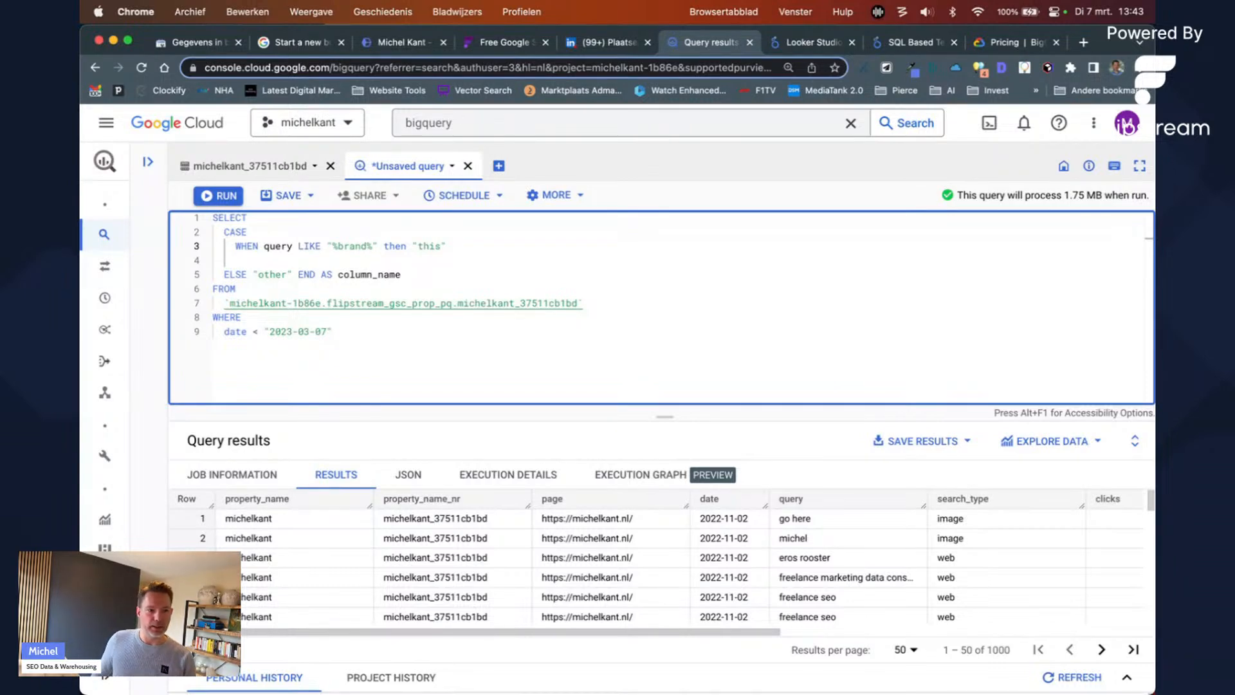
key(Up)
key(Up)
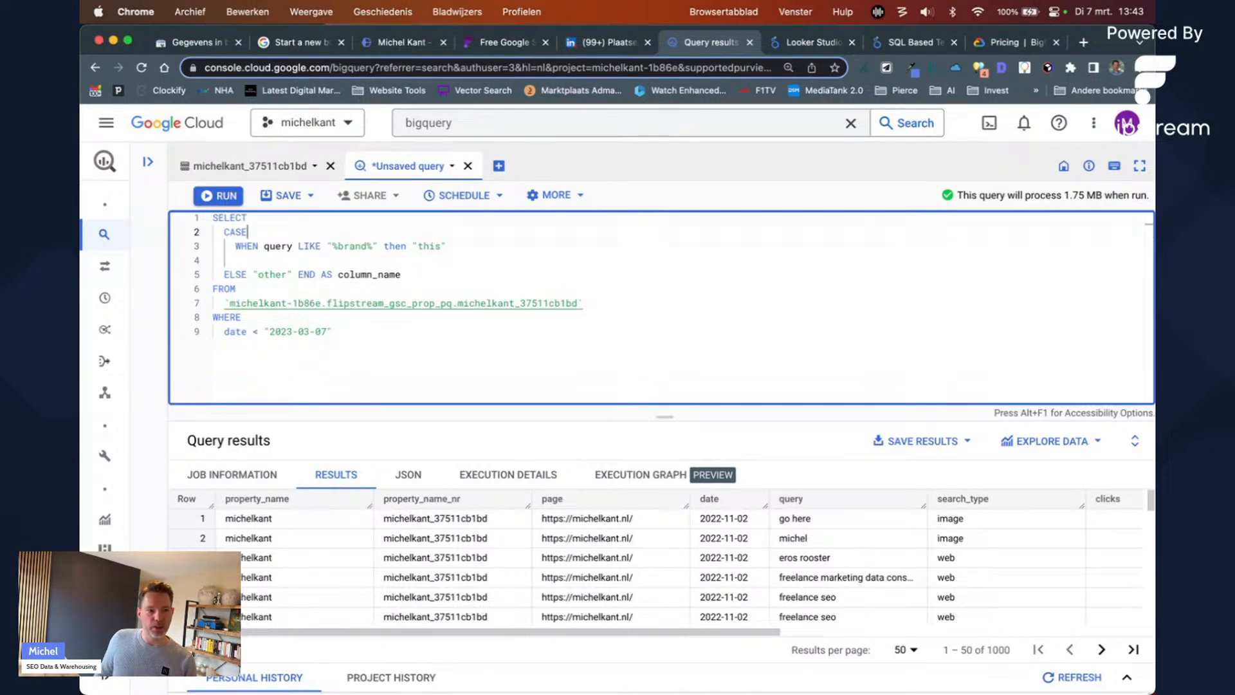
key(Return)
Step: Add query, as an indented column above the CASE block and remove the blank line
text(q)
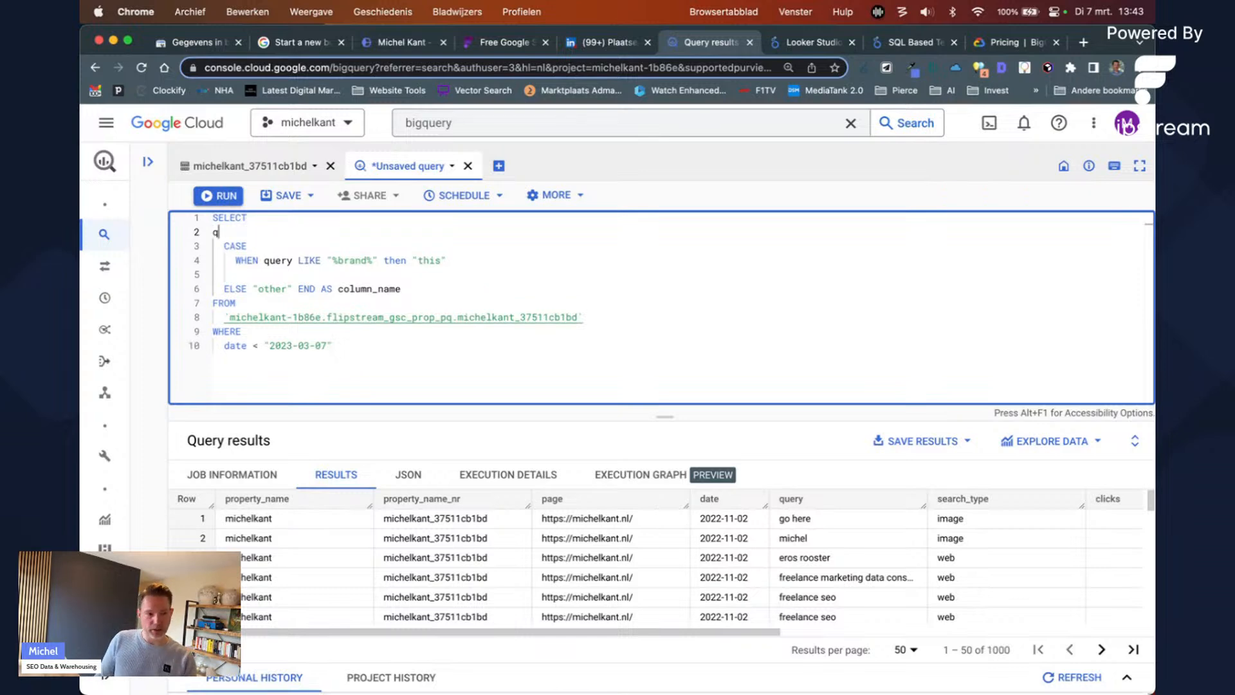
text(uery,)
key(Tab)
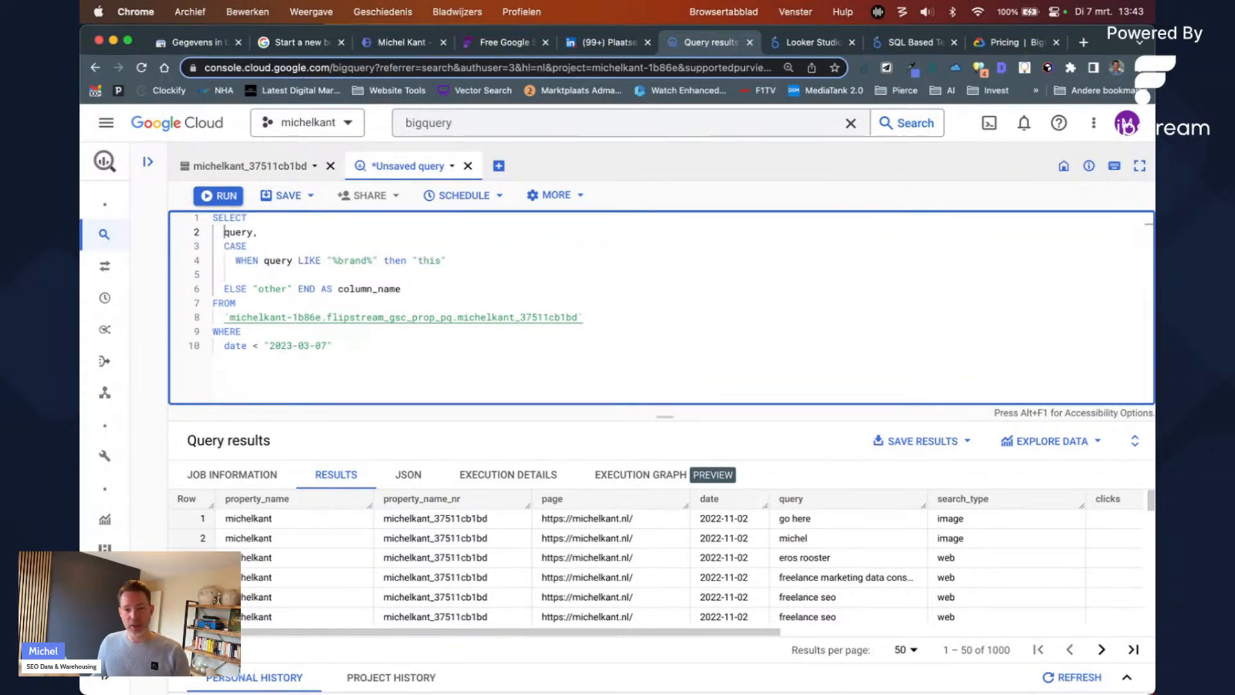
key(End)
key(Down)
key(Down)
key(Down)
key(BackSpace)
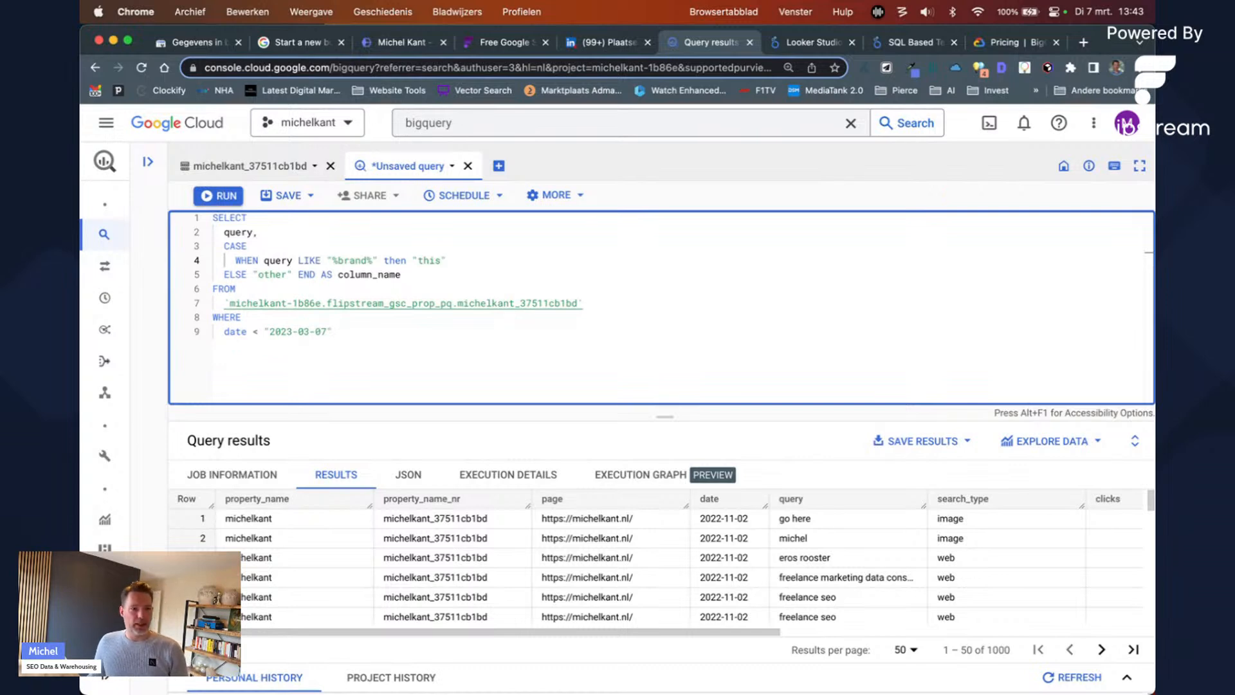
Step: Append LIMIT 100 after the WHERE clause and run the query
key(Down)
key(Down)
key(Down)
key(Down)
key(Down)
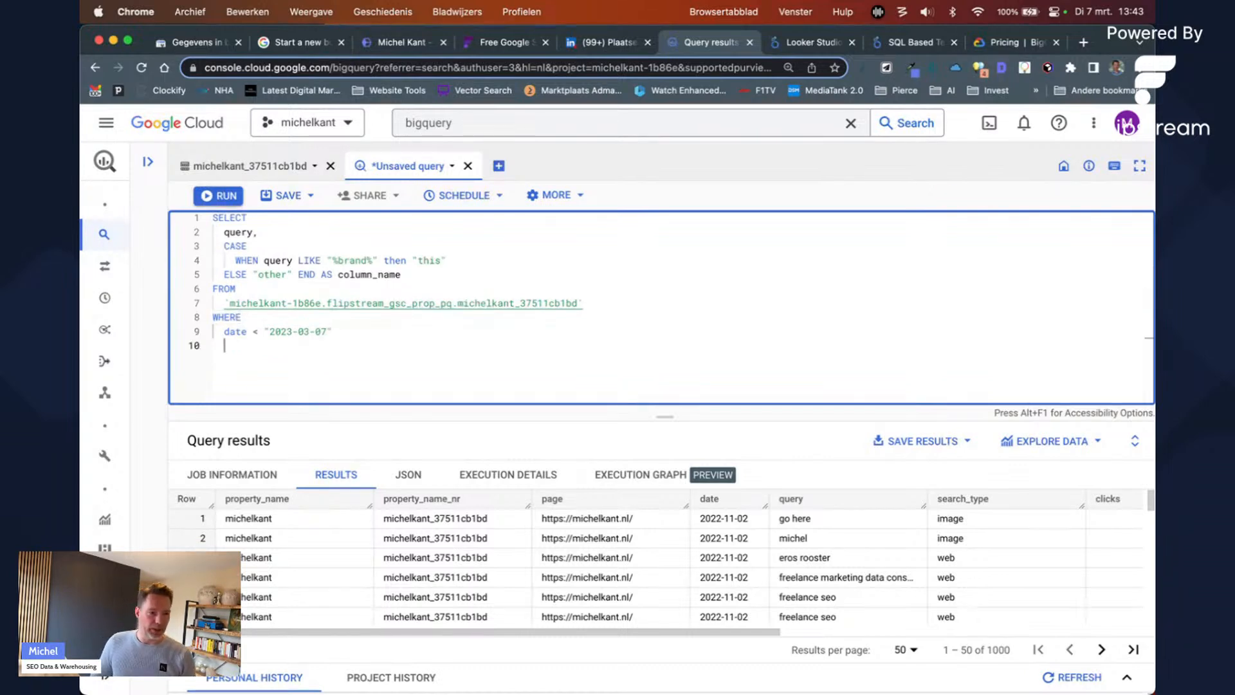
key(Return)
text(LIMIT 10)
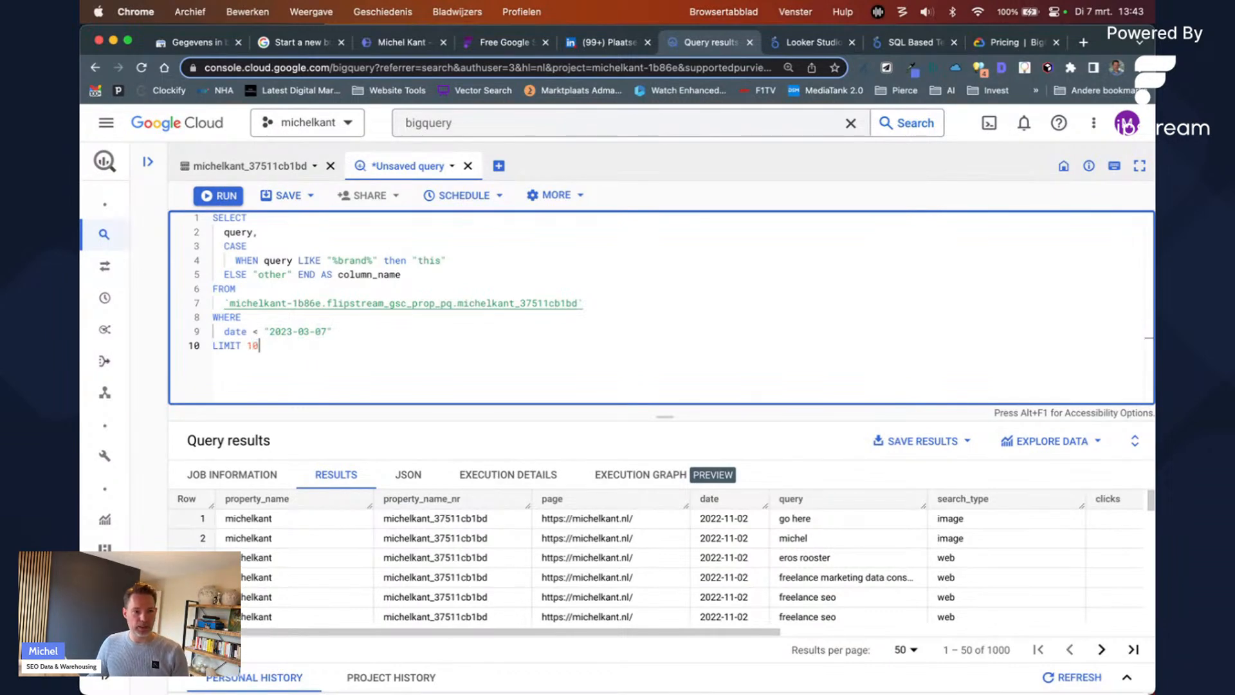
text(0)
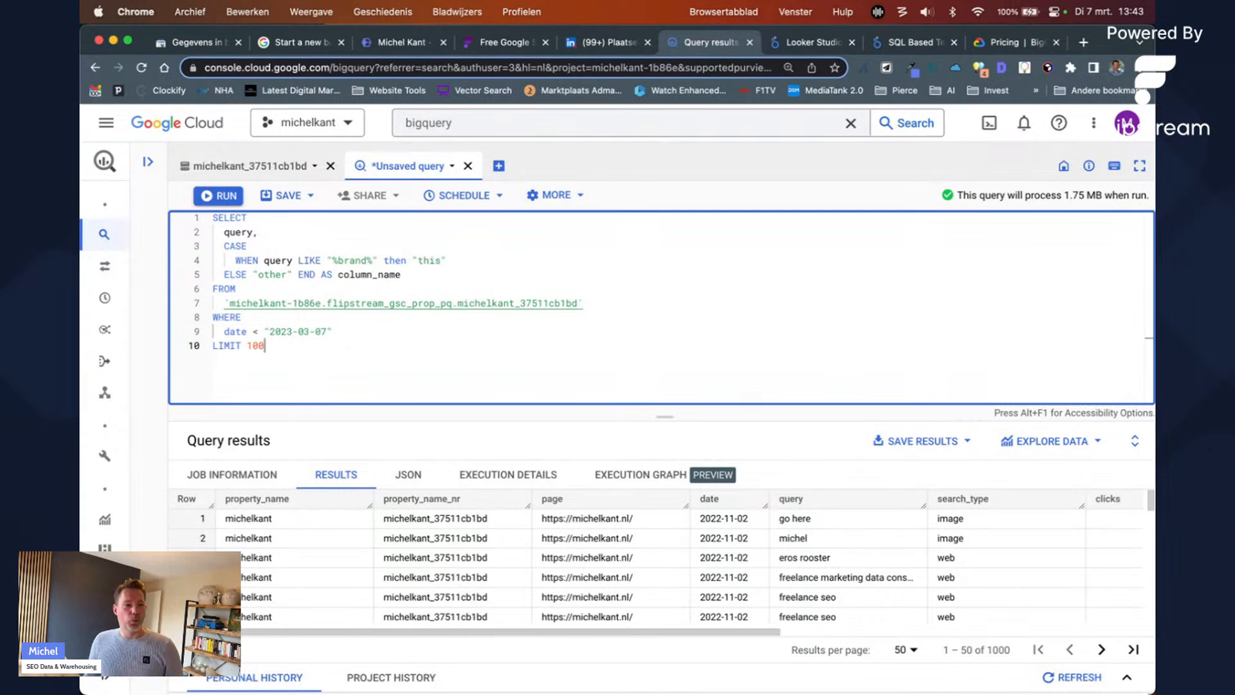
key(super+Return)
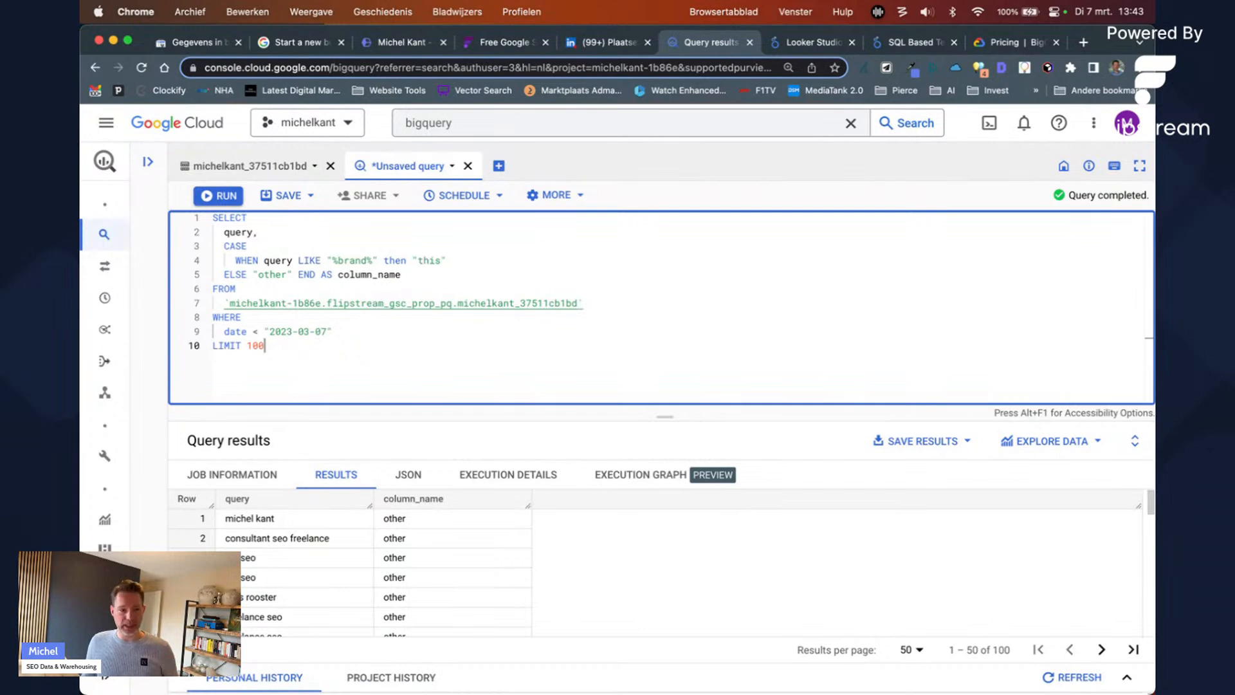
key(Up)
key(Up)
key(Up)
key(Up)
key(Up)
Step: Rename the CASE column alias from column_name to query_type
key(Right)
key(Right)
key(Right)
key(Right)
key(Right)
key(Right)
key(Right)
key(Right)
key(Right)
key(Right)
key(Right)
key(Right)
key(Right)
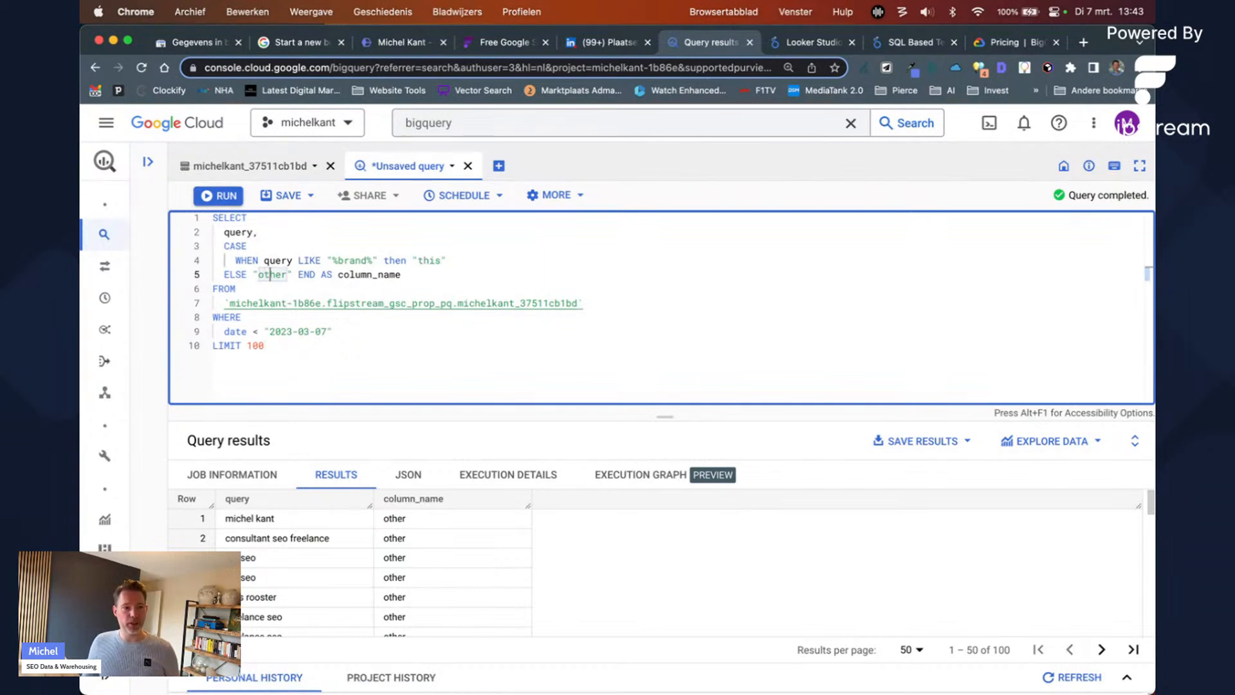
key(Right)
key(Left)
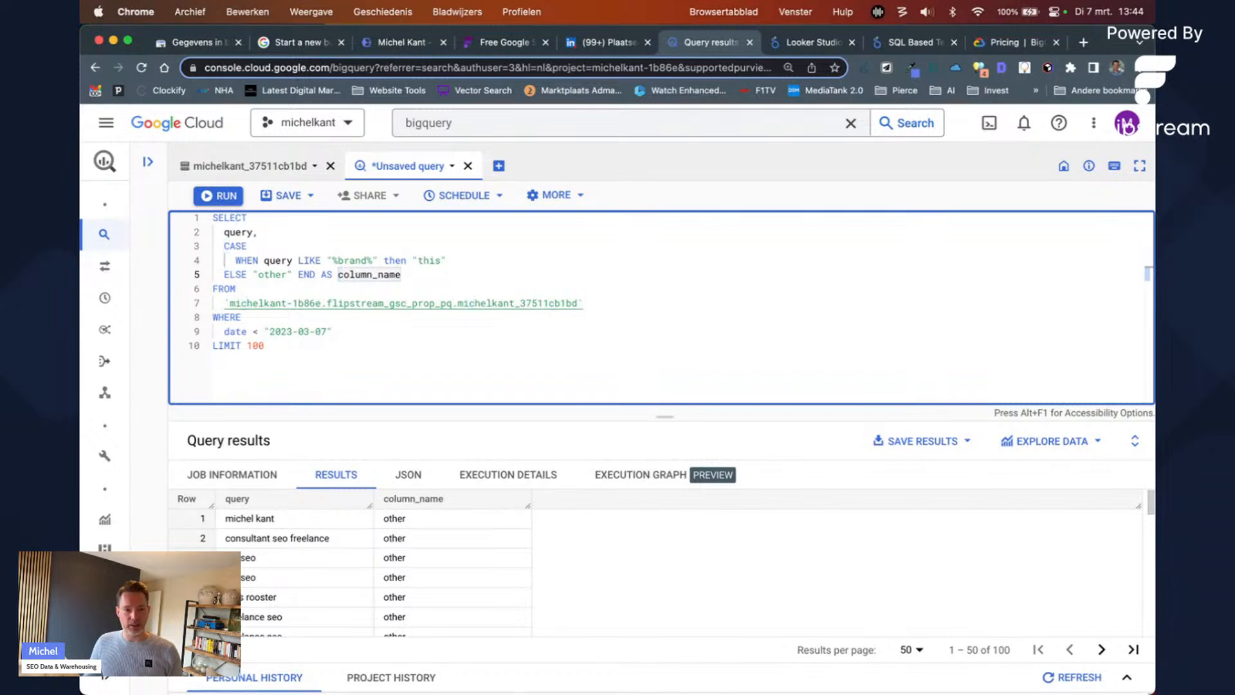
key(alt+shift+Right)
text(quer)
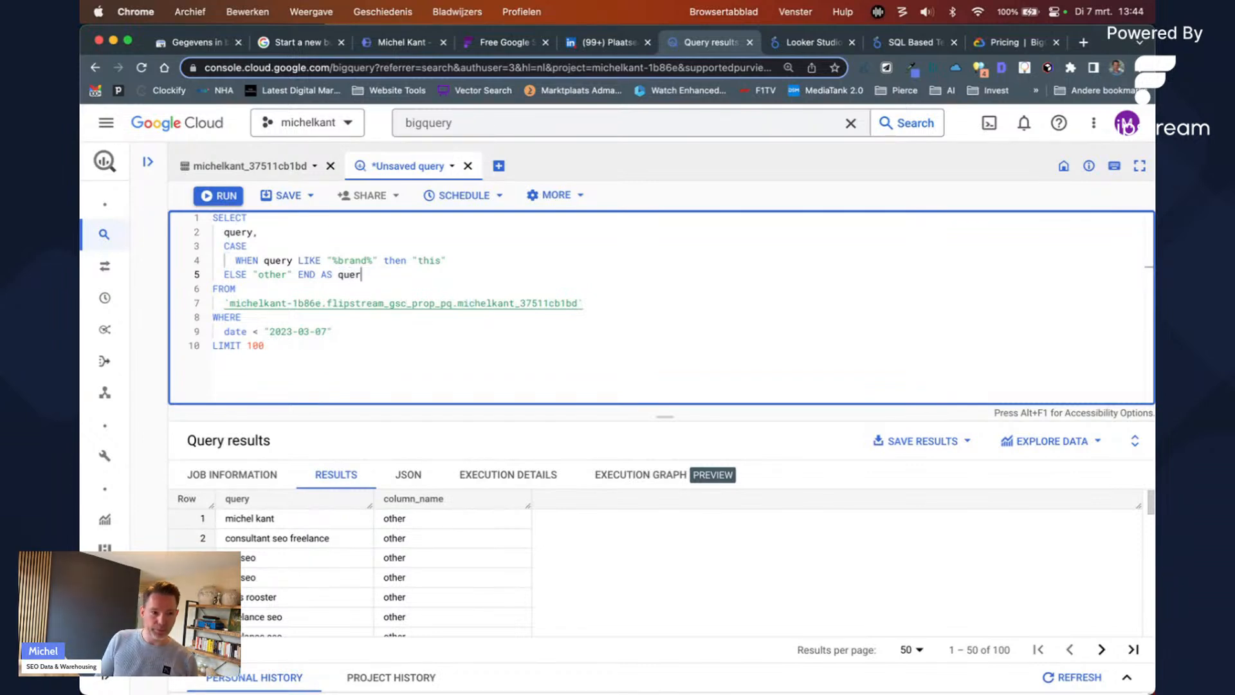
text(y_type)
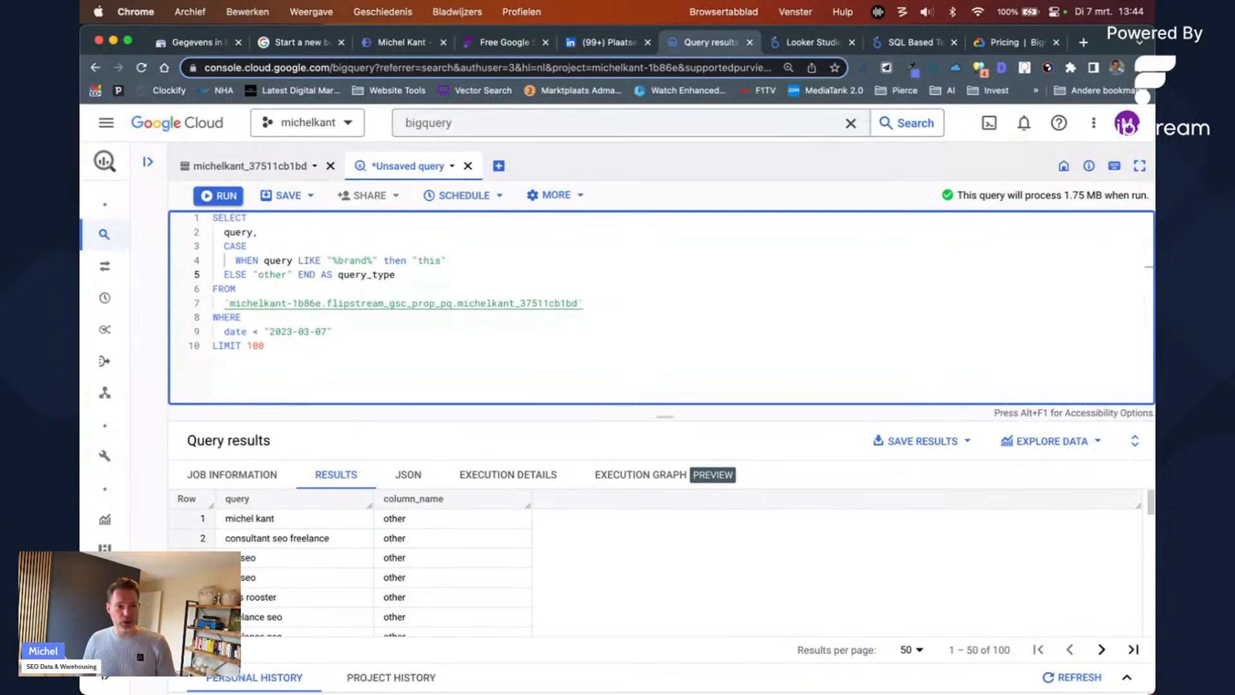
key(Left)
key(Left)
key(Left)
key(Left)
key(Left)
key(Left)
key(Left)
key(Left)
key(Left)
key(Left)
key(shift+super+Right)
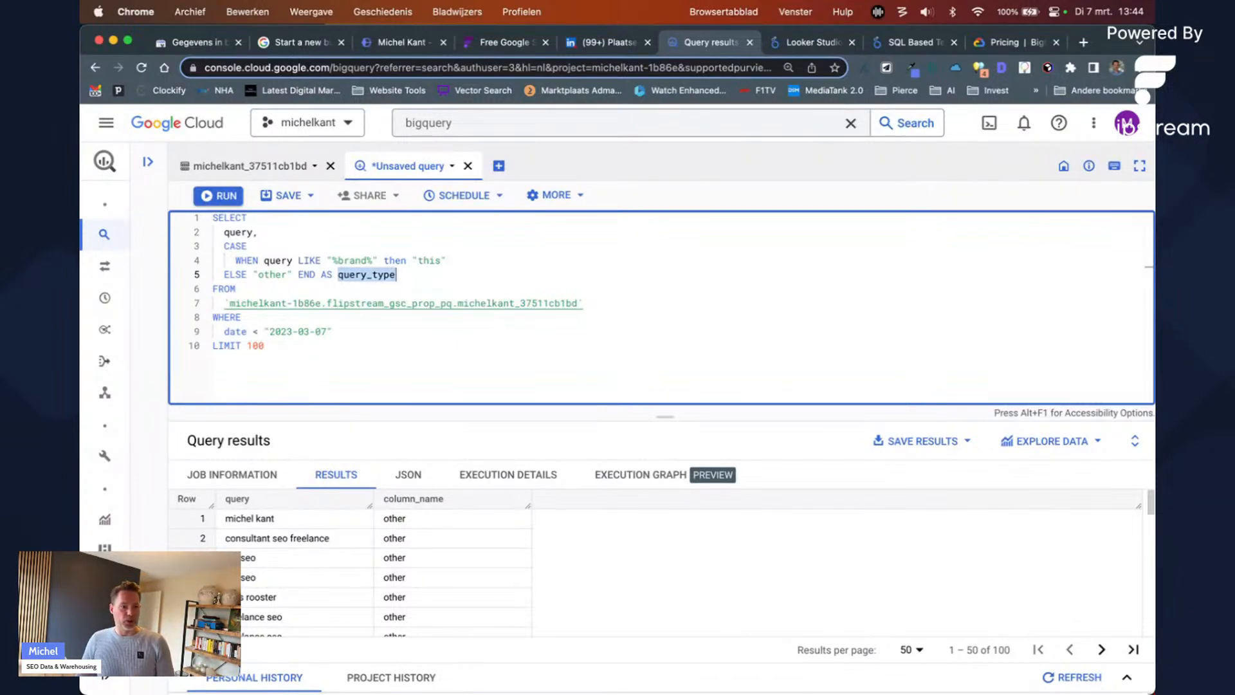
key(Right)
key(Left)
key(Left)
key(Left)
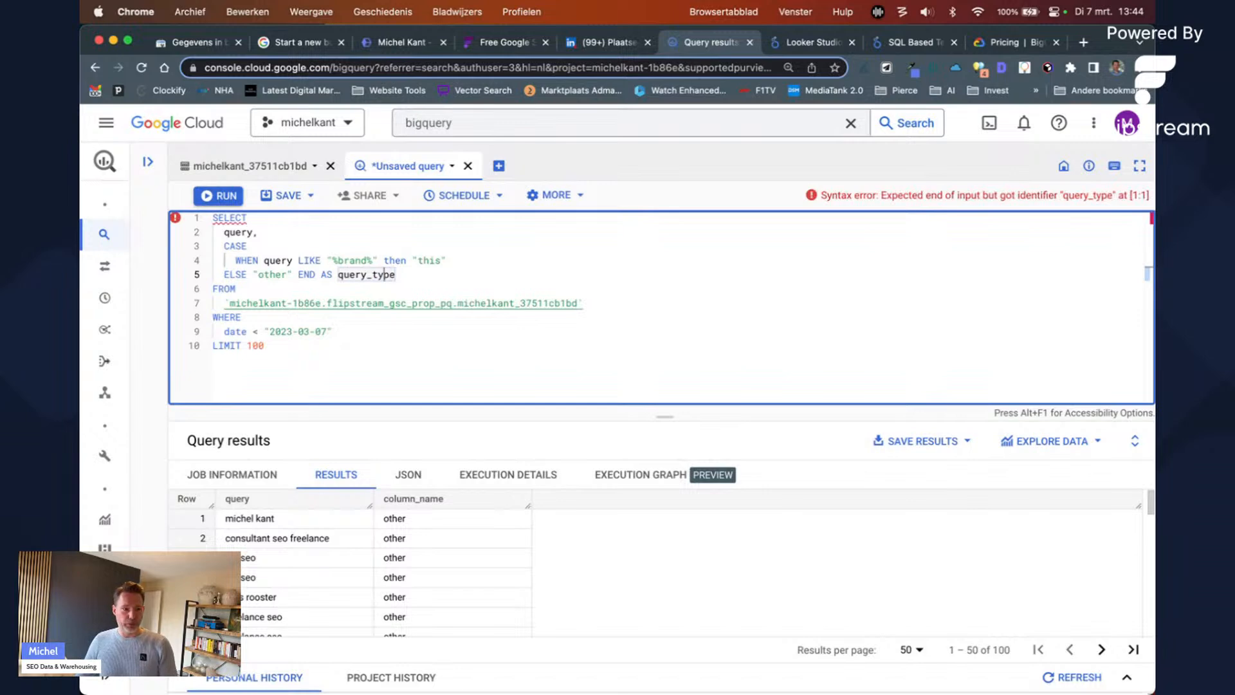
key(BackSpace)
key(BackSpace)
text(T)
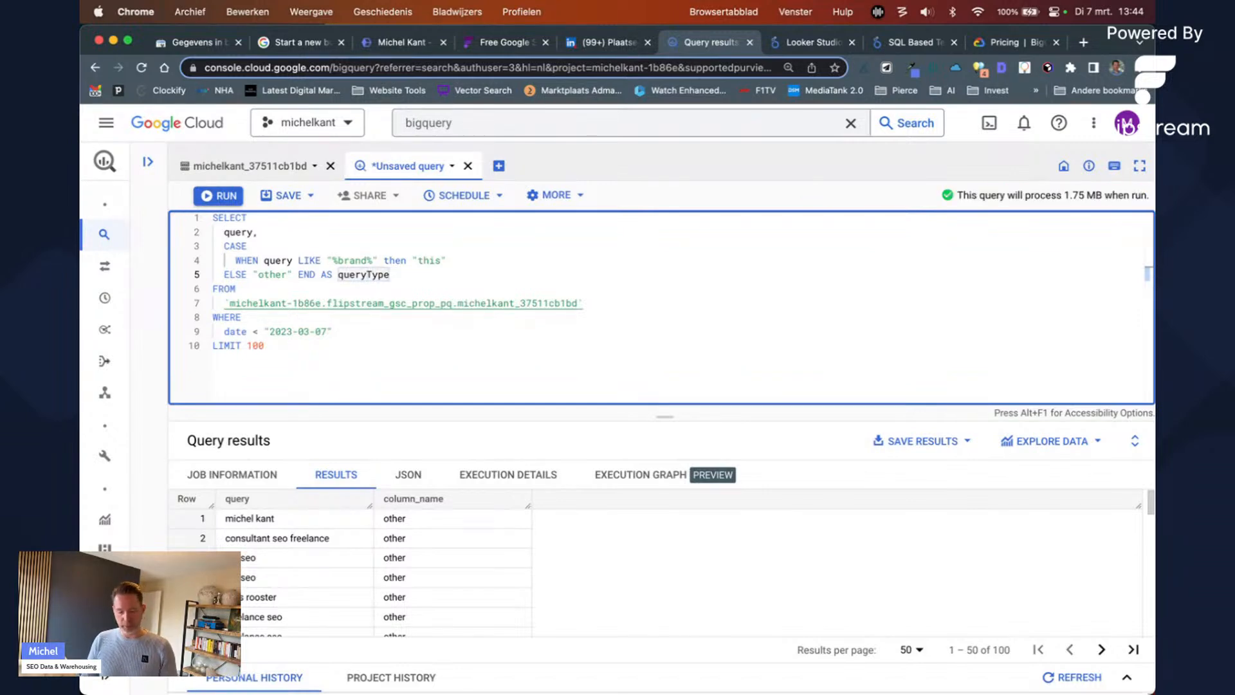
key(BackSpace)
text(_t)
key(Left)
key(Left)
key(Left)
key(Left)
key(Left)
key(Left)
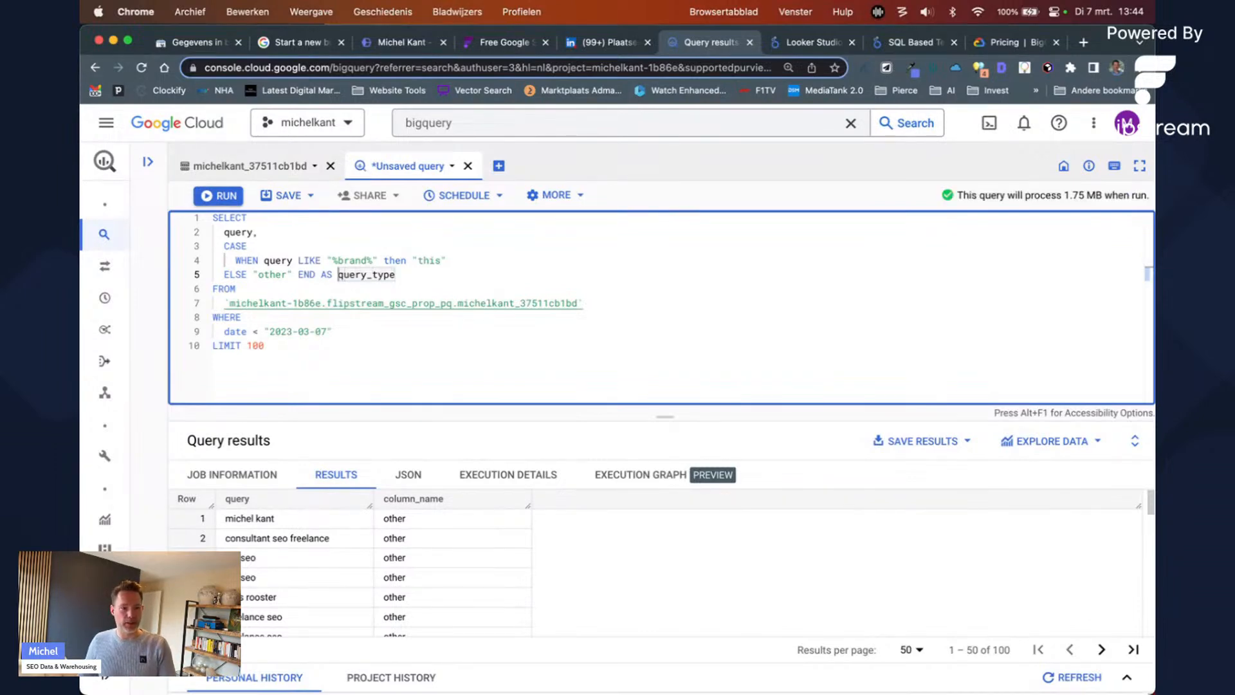
Step: Change the LIKE pattern to "%rooster%" and rerun the query
key(Up)
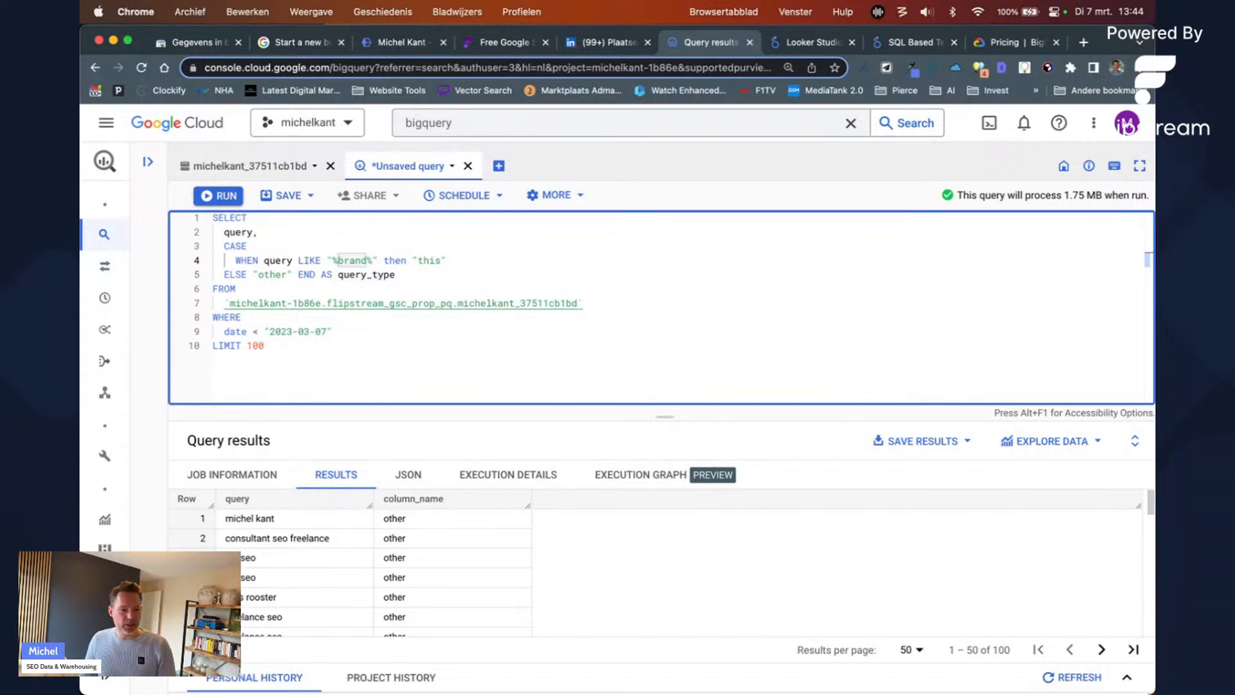
key(shift+Right)
key(shift+Right)
key(shift+Right)
key(shift+Right)
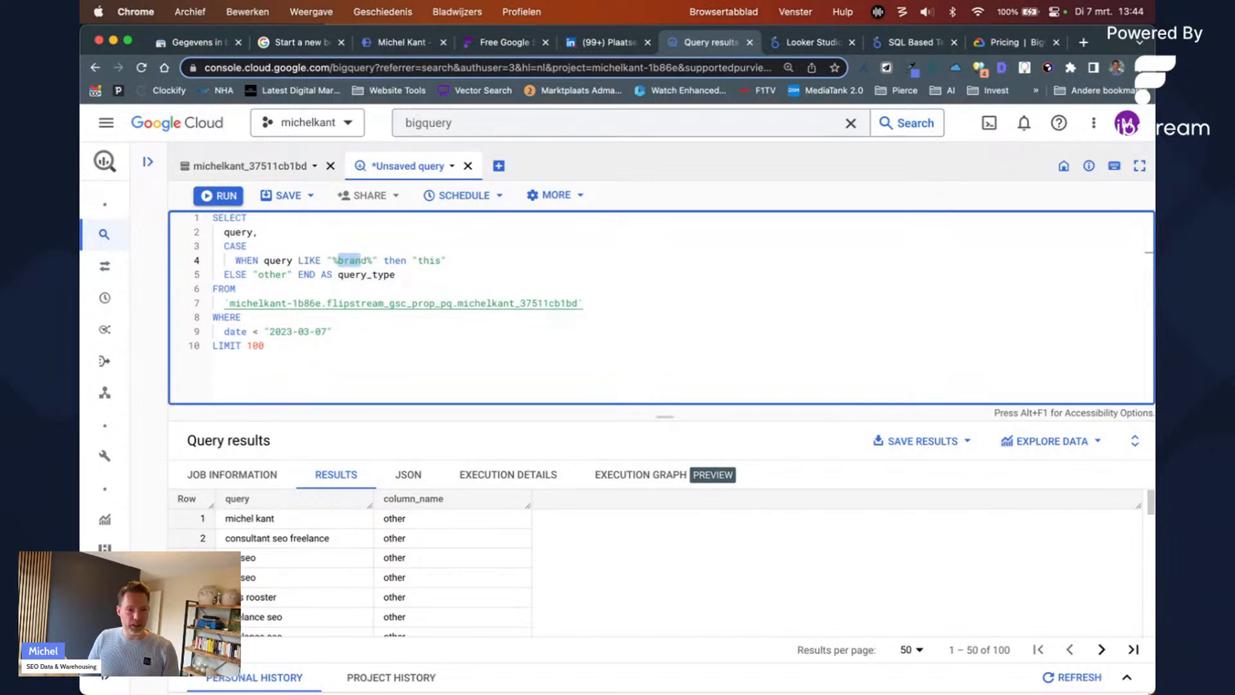
key(shift+Right)
text(rooster)
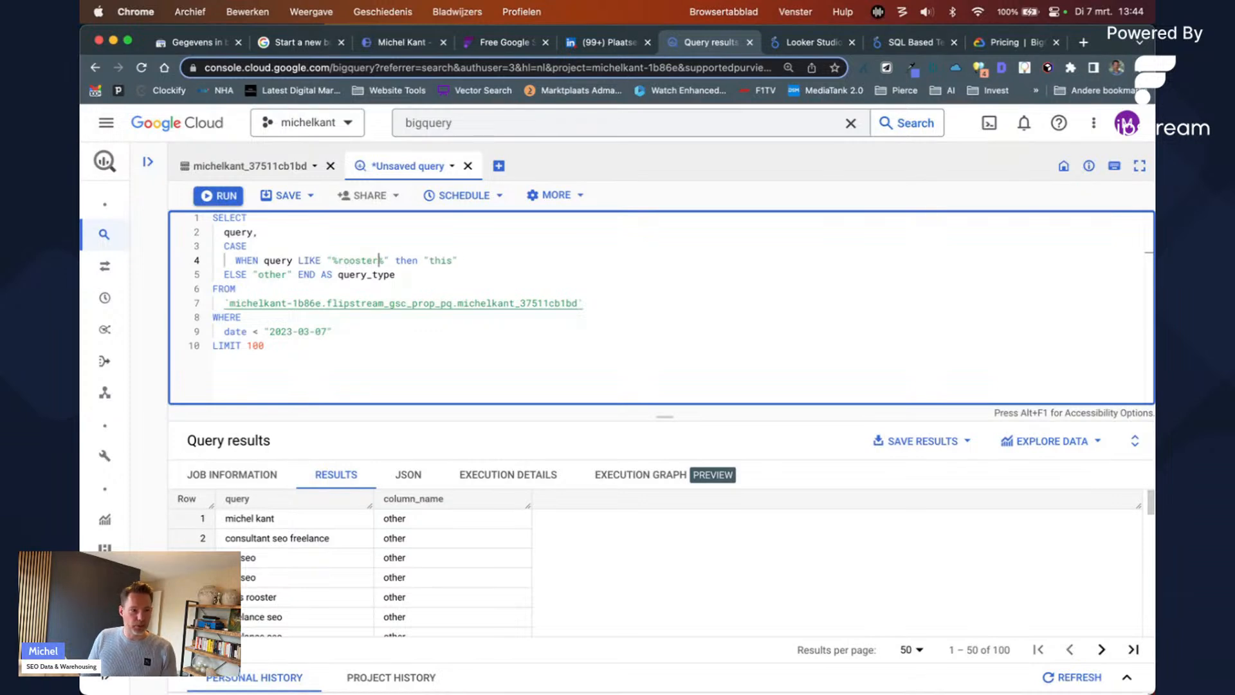
key(super+Return)
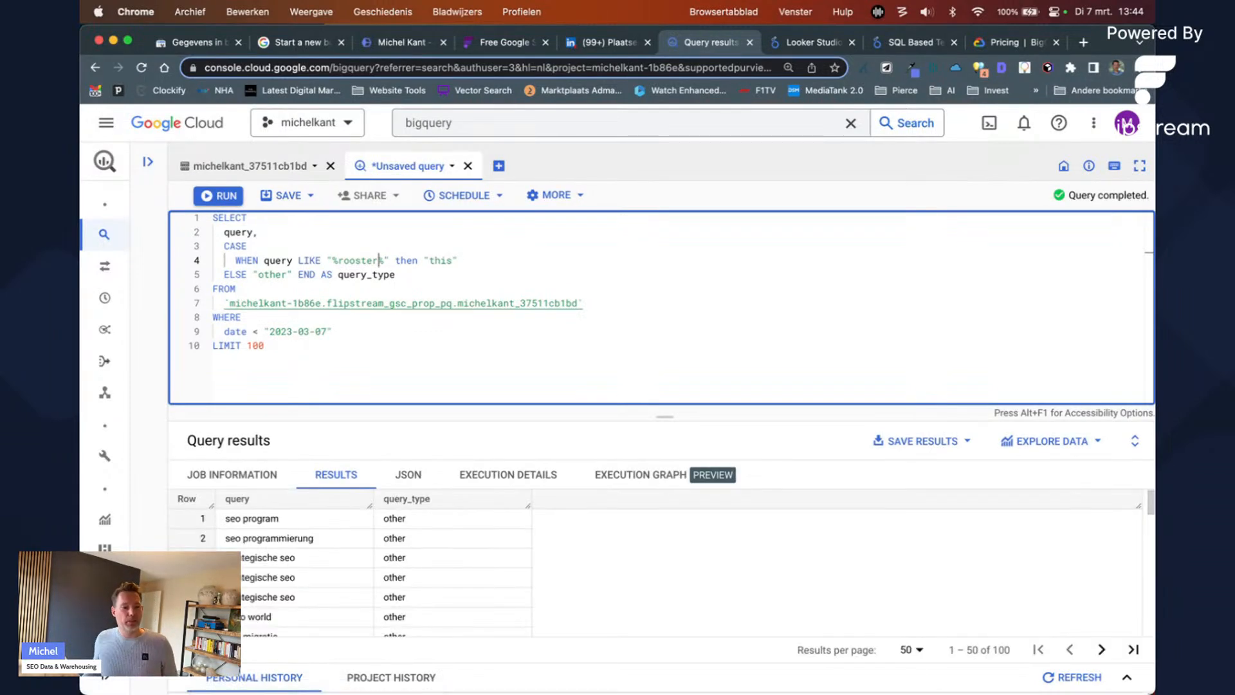
scroll(347, 522, down, 6)
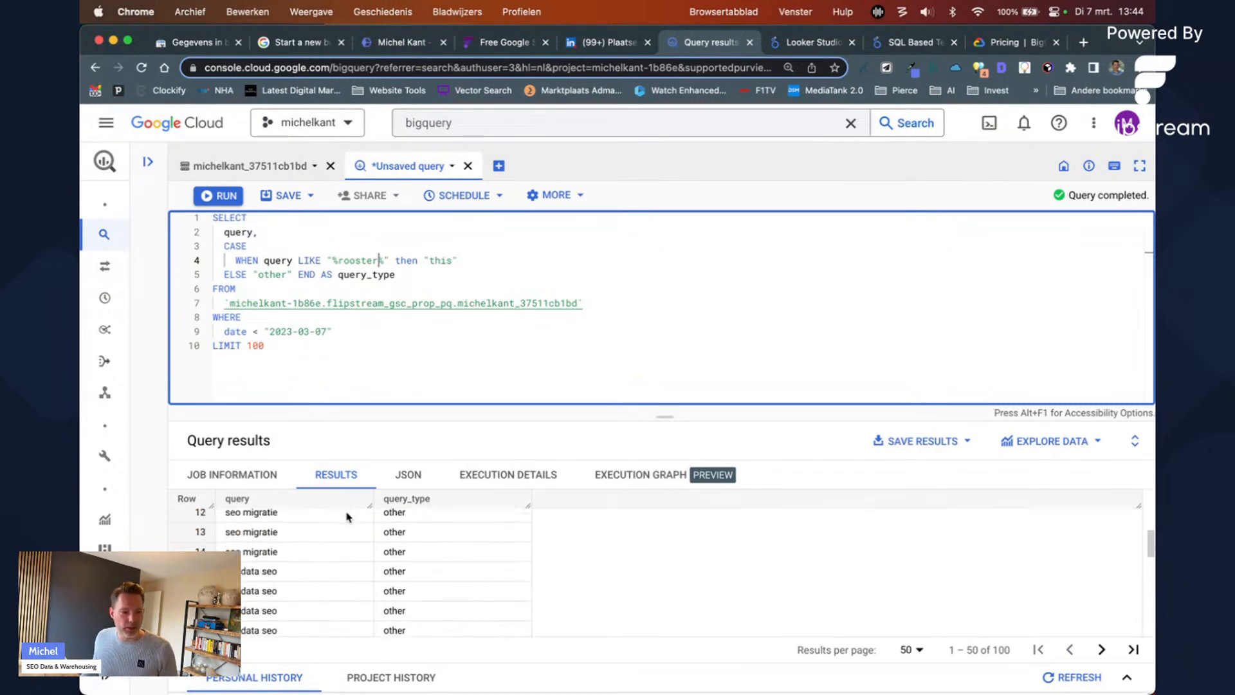
scroll(342, 529, up, 6)
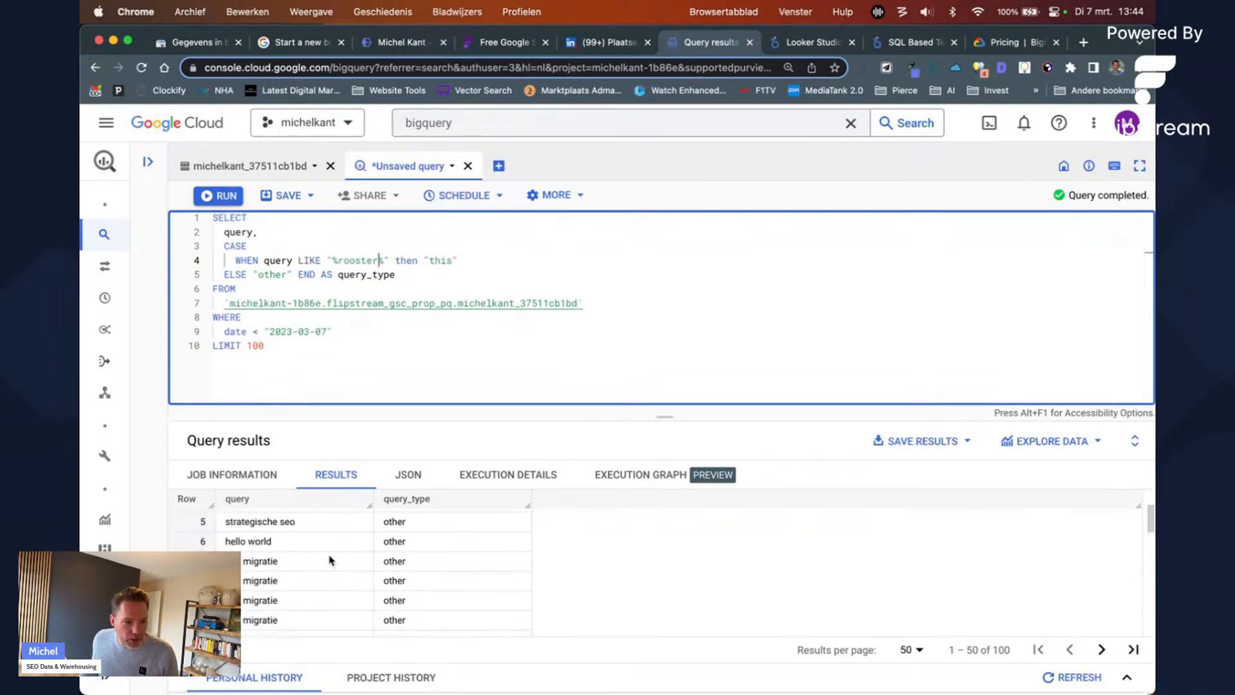
click(451, 322)
Step: Add AND query LIKE "%rooster%" under the date condition in WHERE and run the query
click(451, 327)
key(Return)
text(AND query = ")
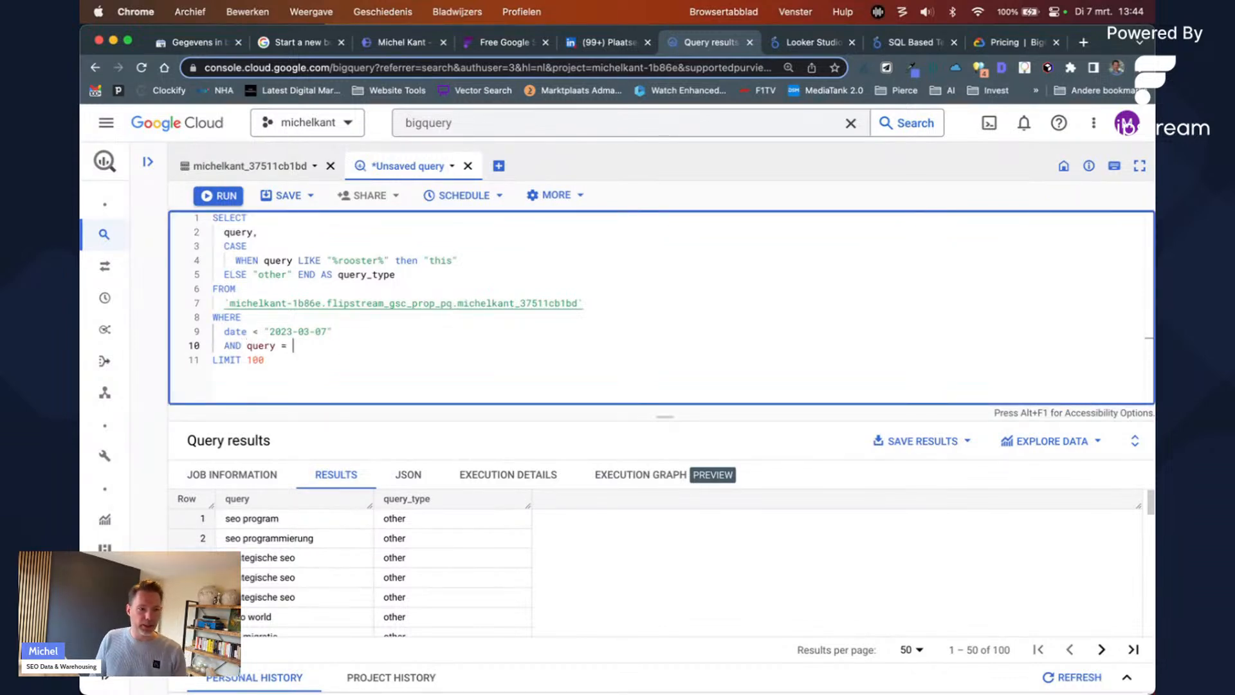
key(BackSpace)
key(BackSpace)
key(BackSpace)
key(BackSpace)
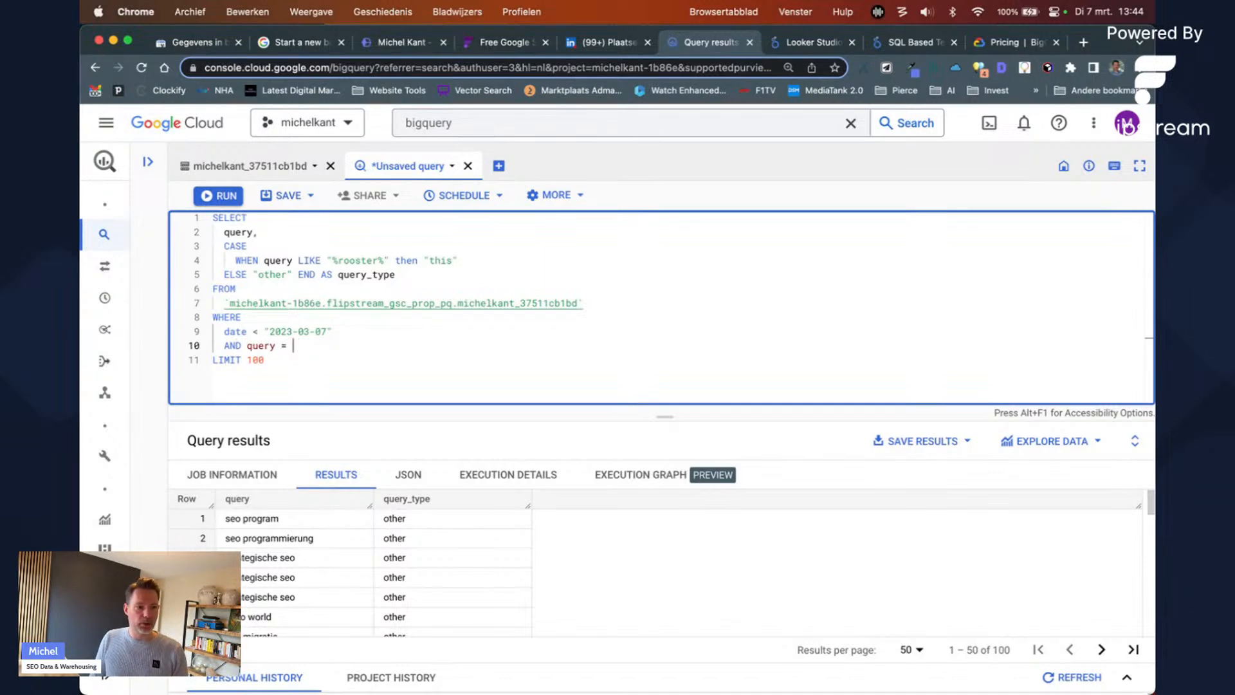
text(LIKE )
text("%)
text(rooster%)
key(Left)
key(Left)
key(Left)
key(Left)
key(Left)
key(Left)
key(Left)
key(Left)
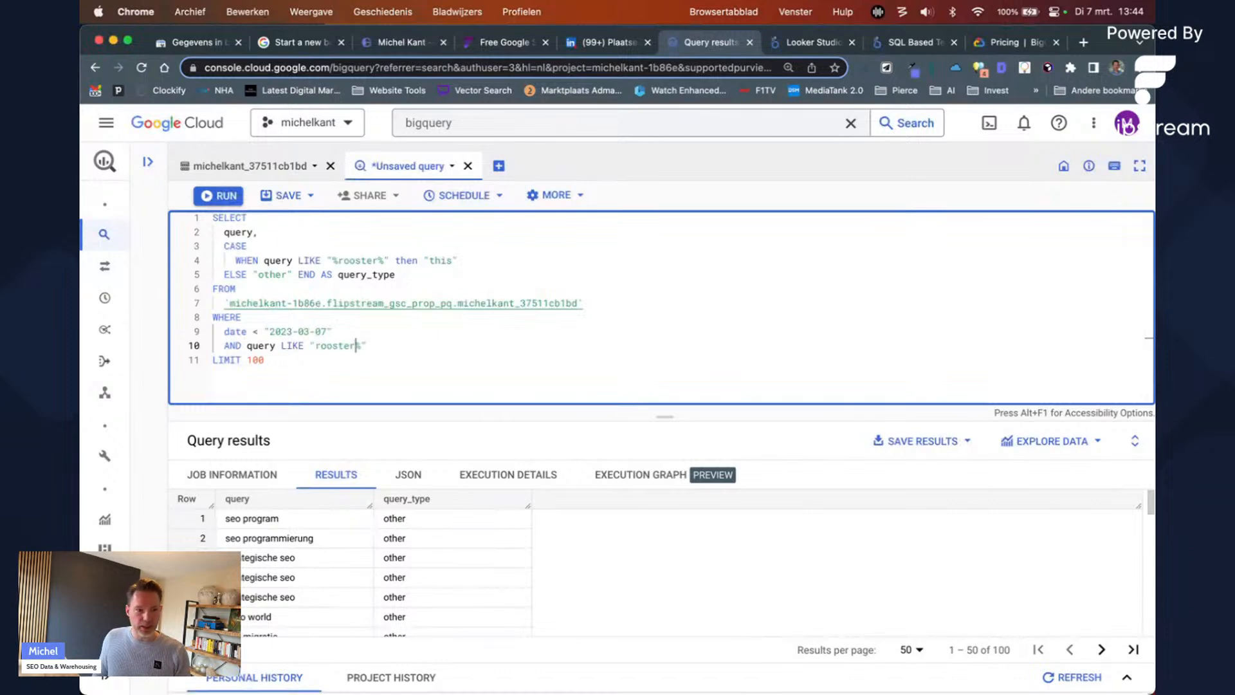
text(%)
key(super+Return)
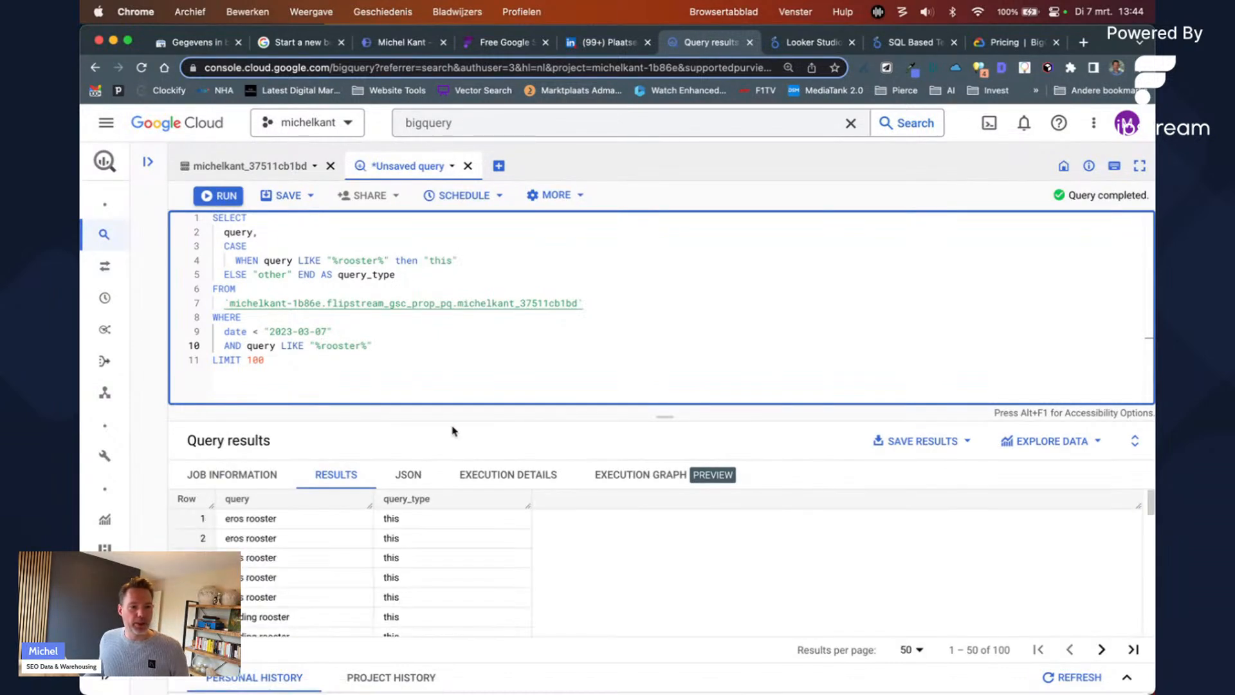
Step: Scroll through the results to confirm the rooster queries are all labelled "this"
drag(240, 519, 251, 572)
scroll(250, 576, down, 3)
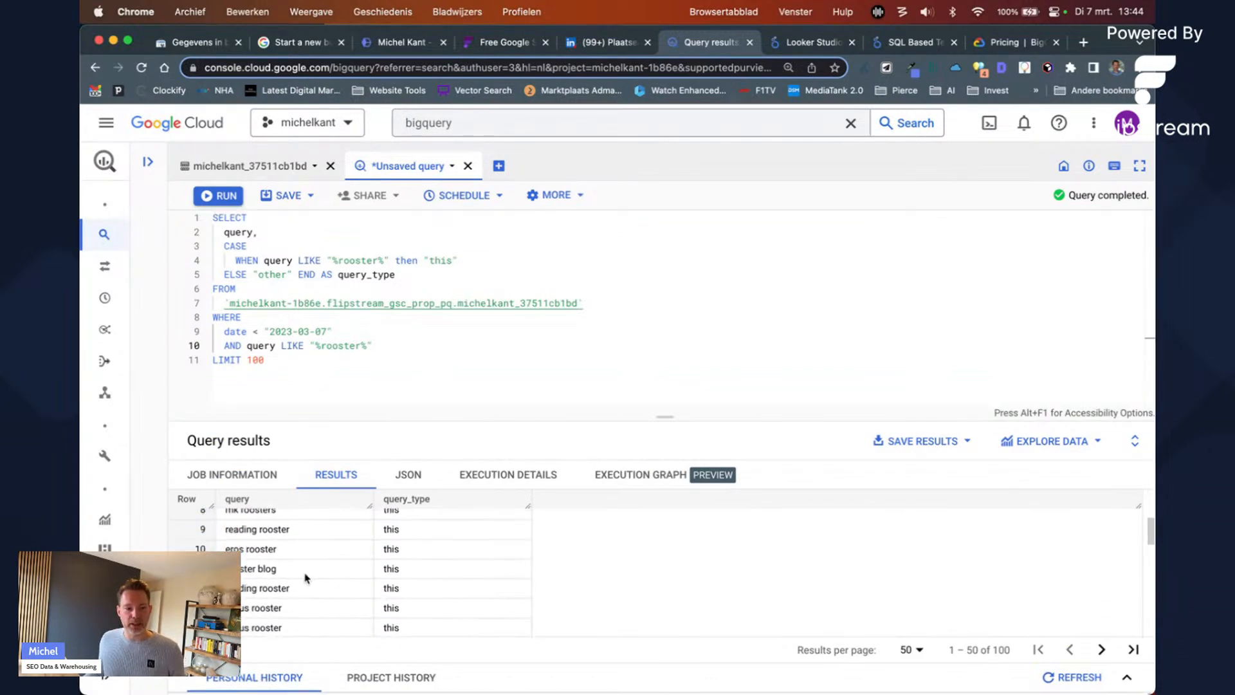
scroll(303, 579, down, 1)
drag(290, 579, 240, 579)
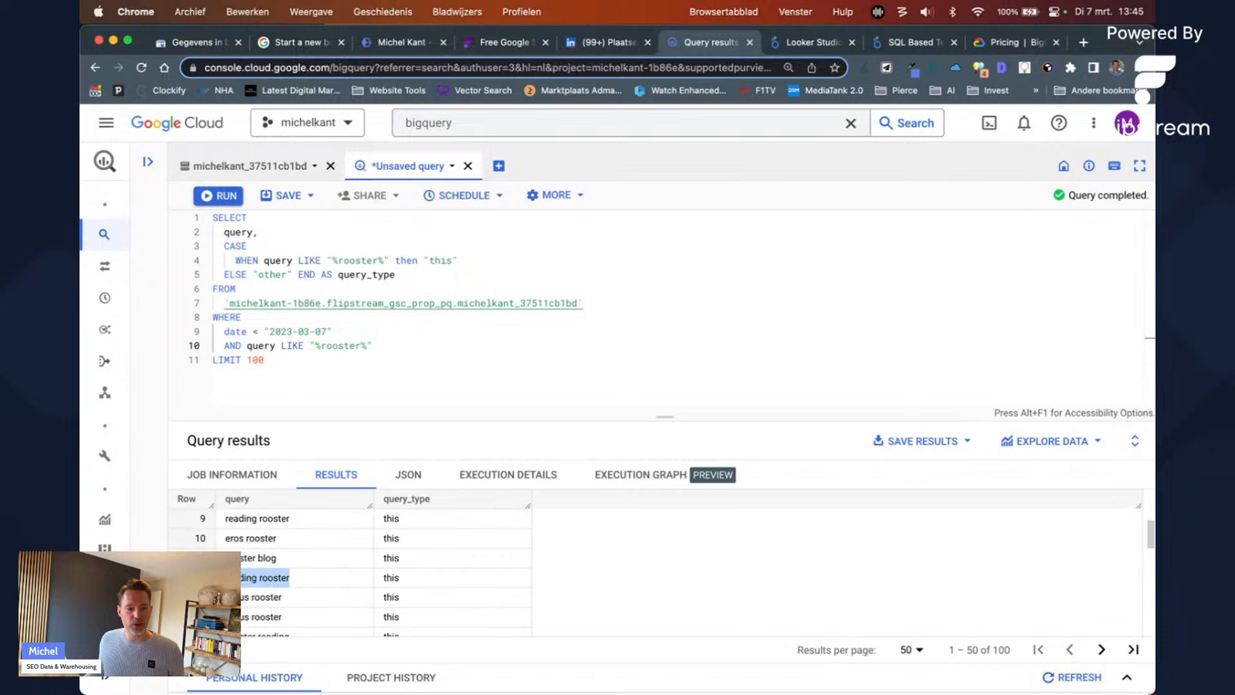
scroll(270, 595, down, 2)
mouse_move(285, 565)
mouse_down()
mouse_move(232, 564)
mouse_move(291, 545)
mouse_up()
click(350, 580)
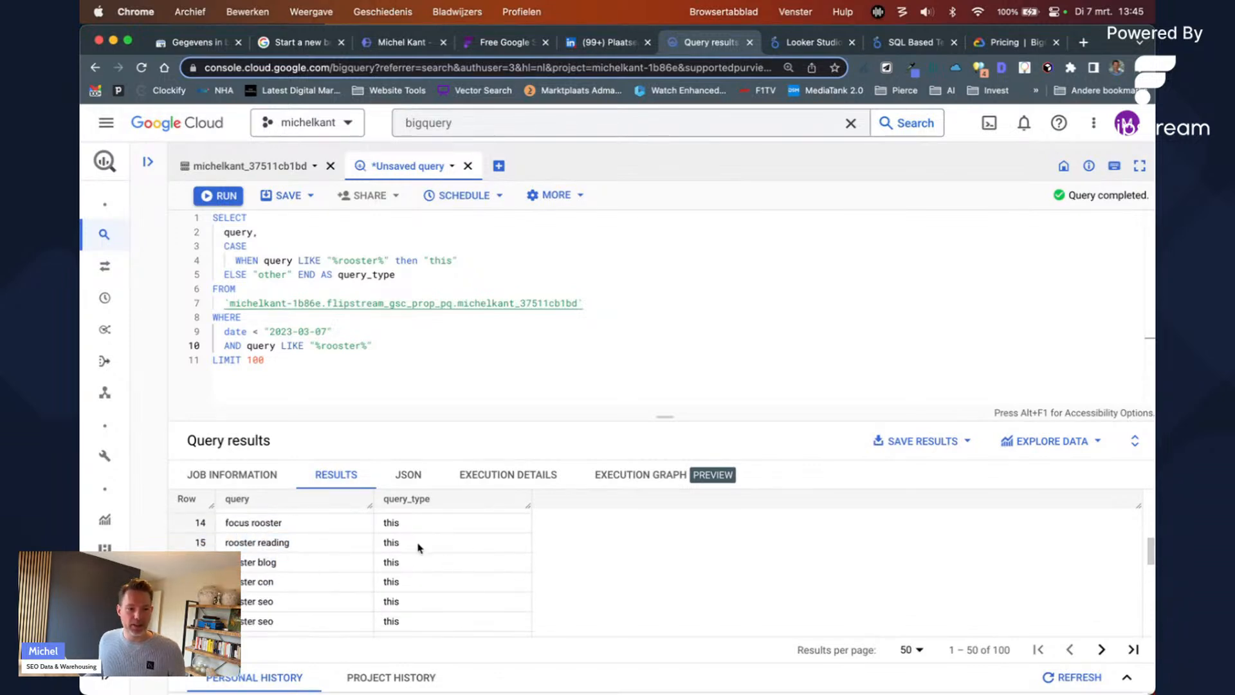
Step: Replace the "this" label on line 4 with "brand"
double_click(441, 259)
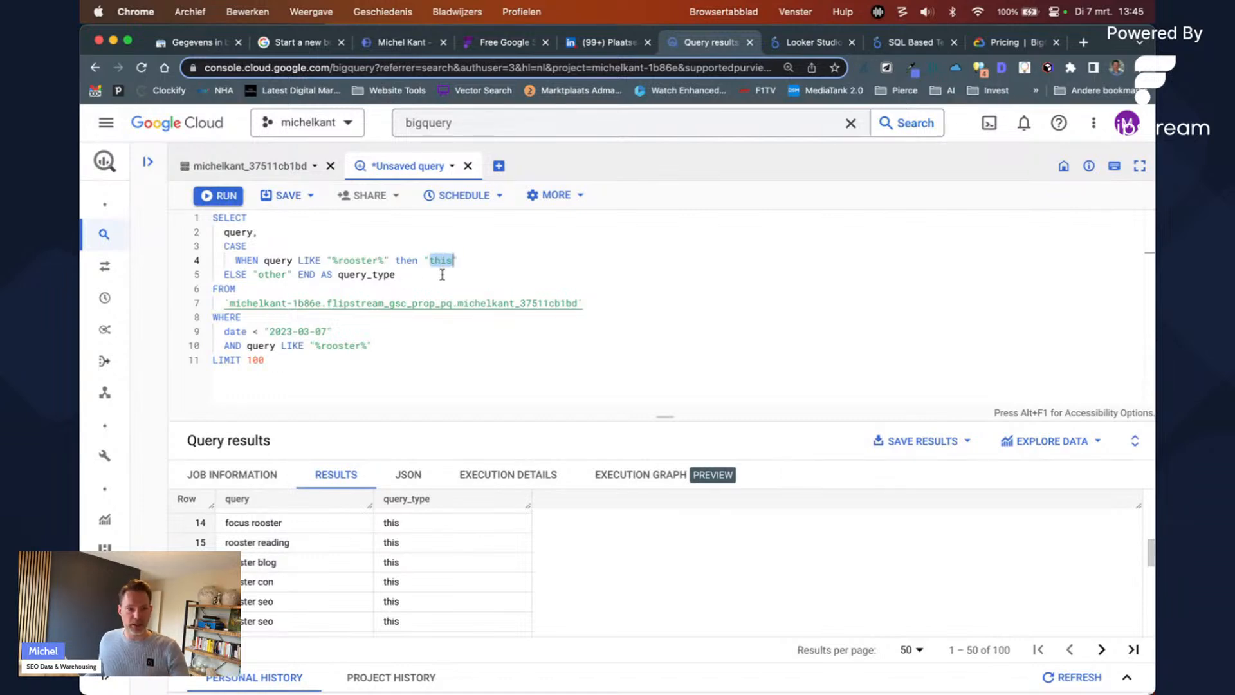
double_click(397, 503)
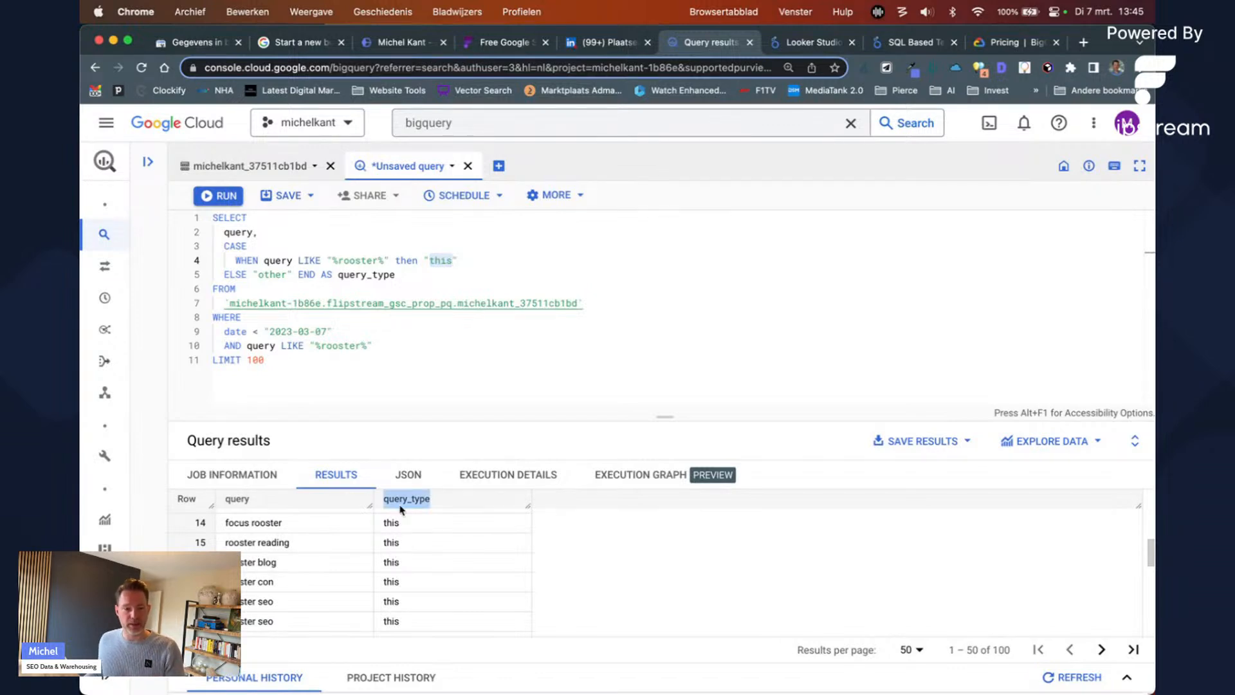
double_click(441, 261)
text(brand0)
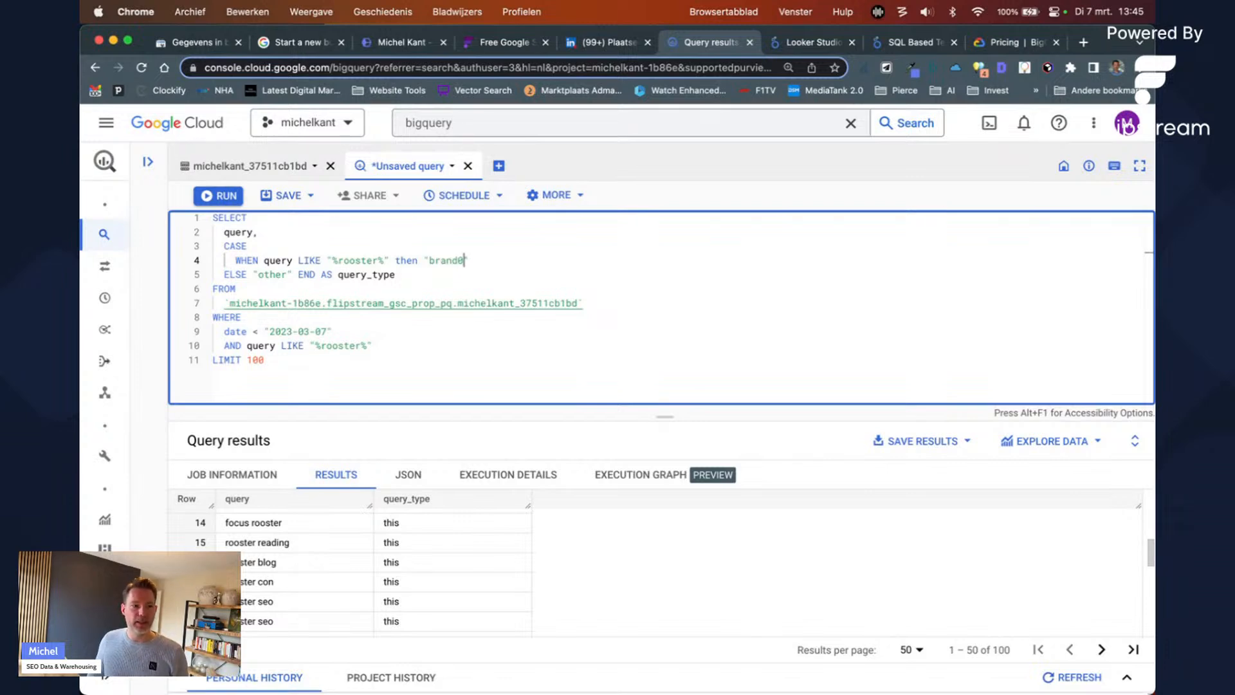
Step: Select the "other" ELSE label on line 5 and start typing "Non Brand" over it
key(Down)
key(Down)
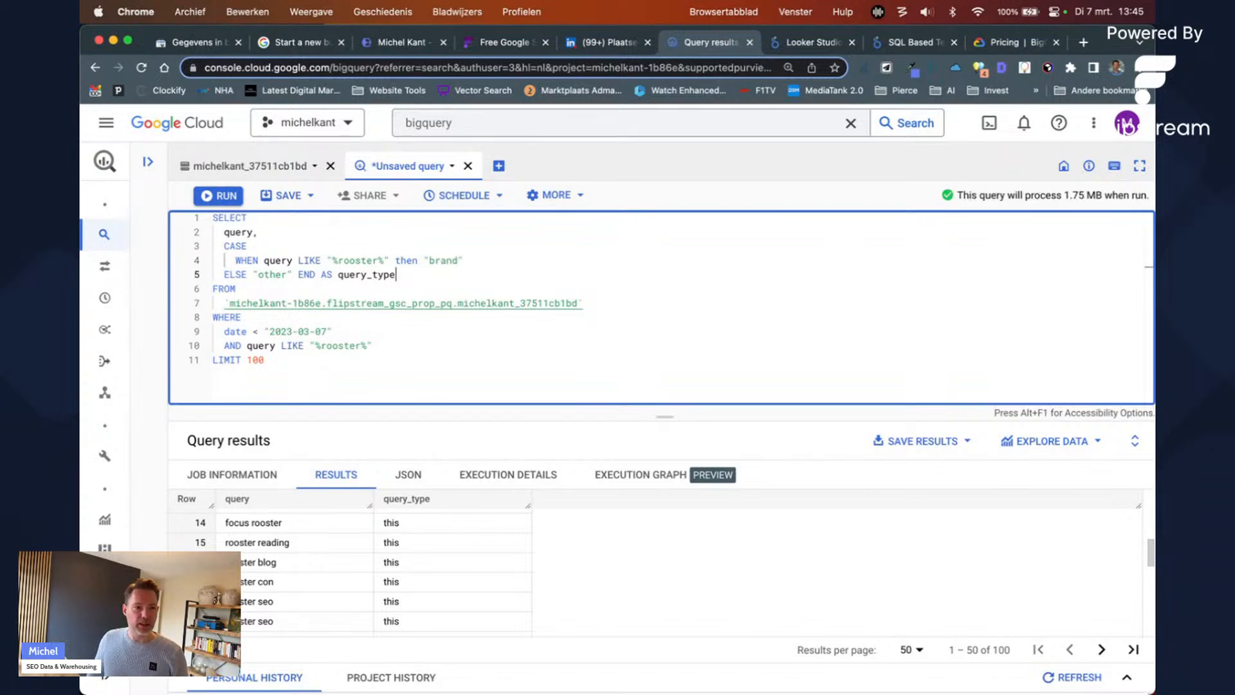
key(Up)
key(Left)
key(Left)
key(Left)
key(Left)
key(Left)
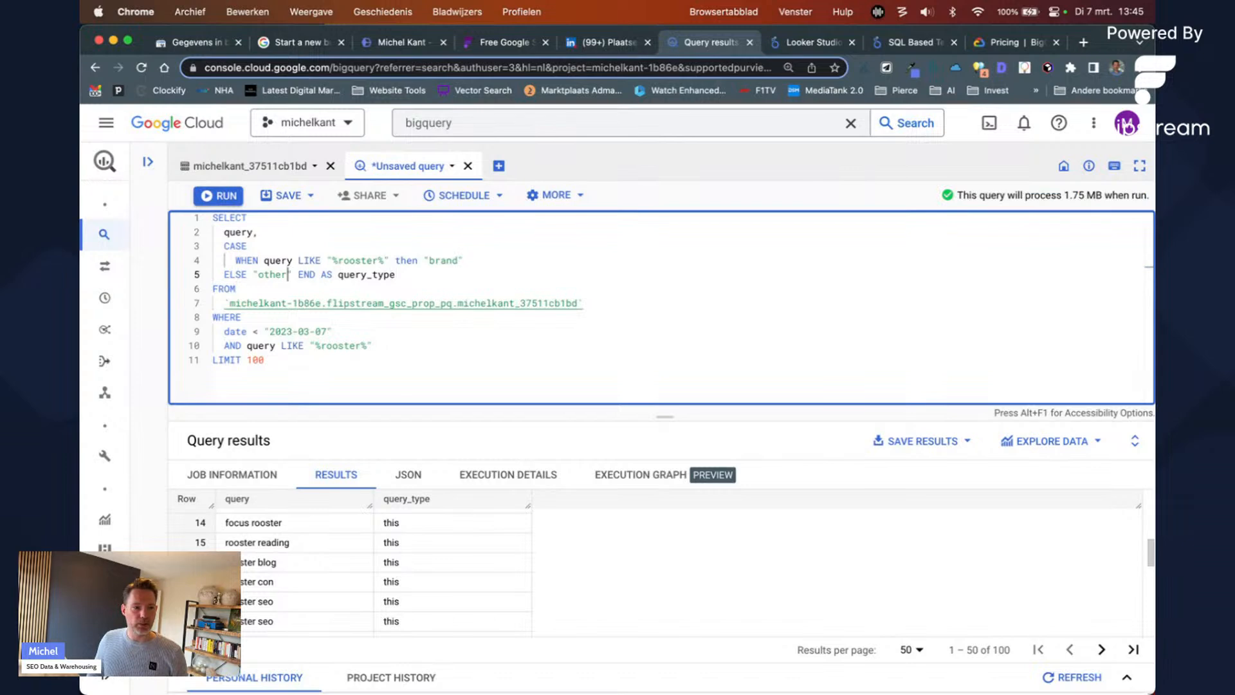
key(shift+Left)
key(shift+Left)
key(shift+Left)
key(Left)
key(Left)
key(Left)
key(shift+Right)
key(shift+Right)
key(shift+Right)
key(shift+Right)
key(shift+Right)
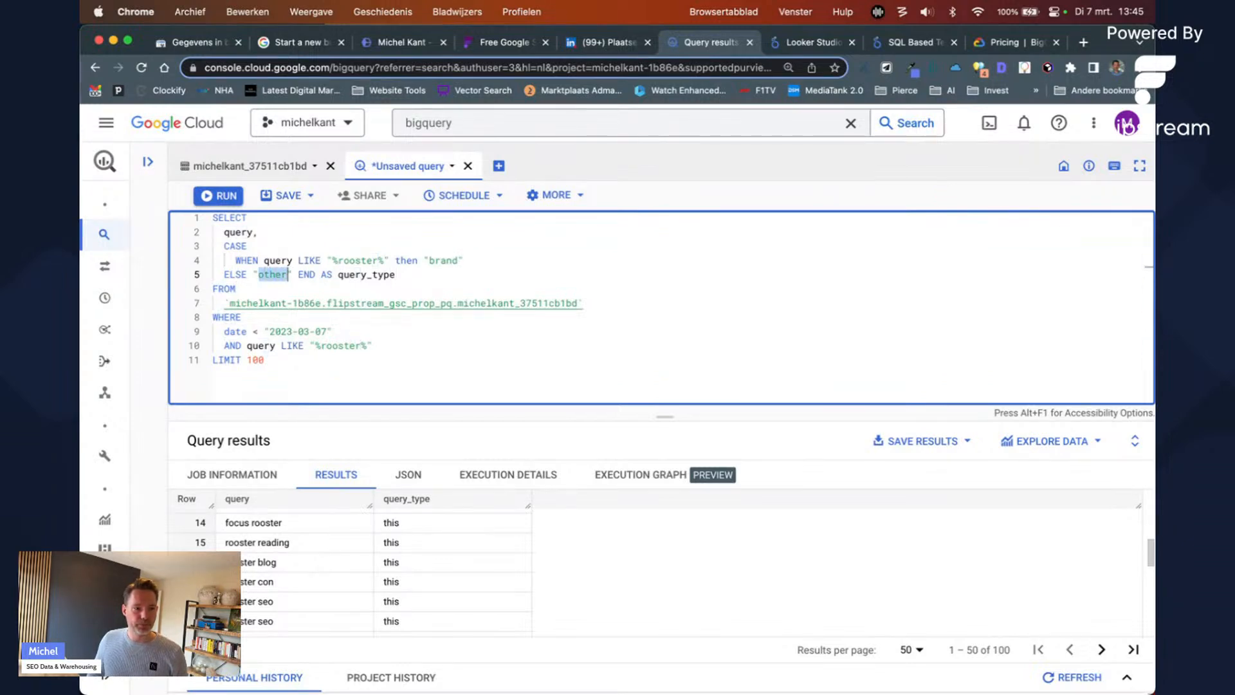
text(Non Brna)
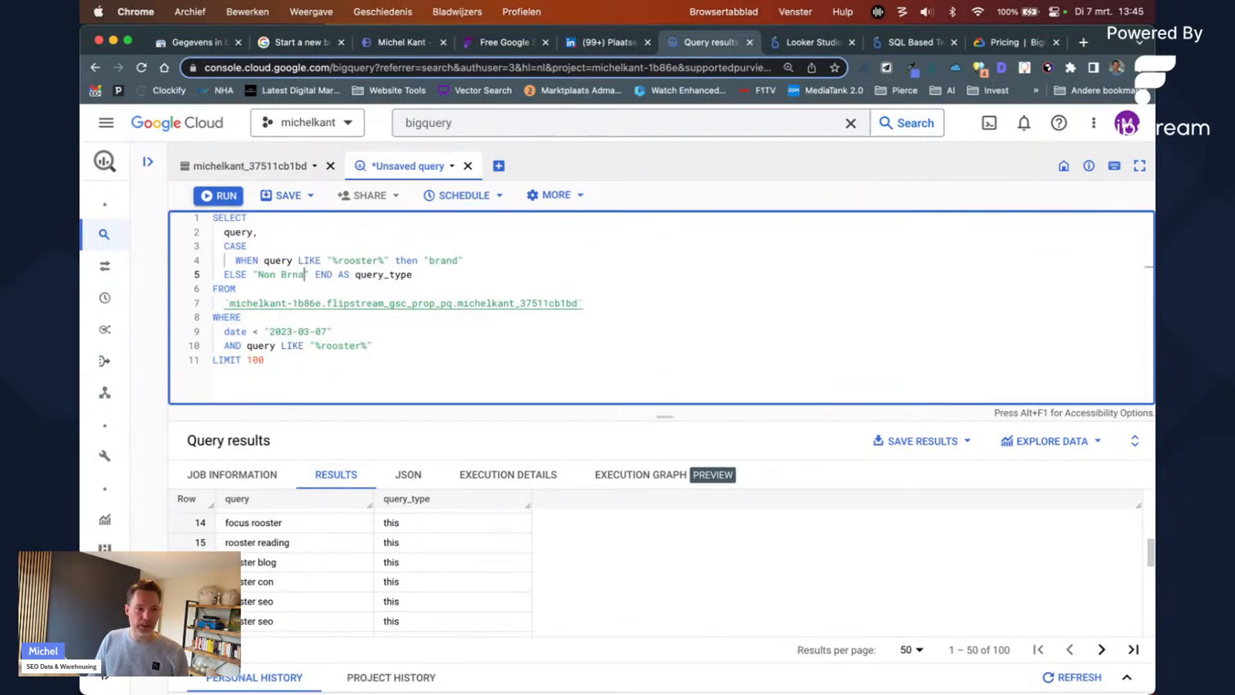
Step: Finish the "Non Brand" label and narrow the brand pattern to "rooster%", rerunning the query
text(and)
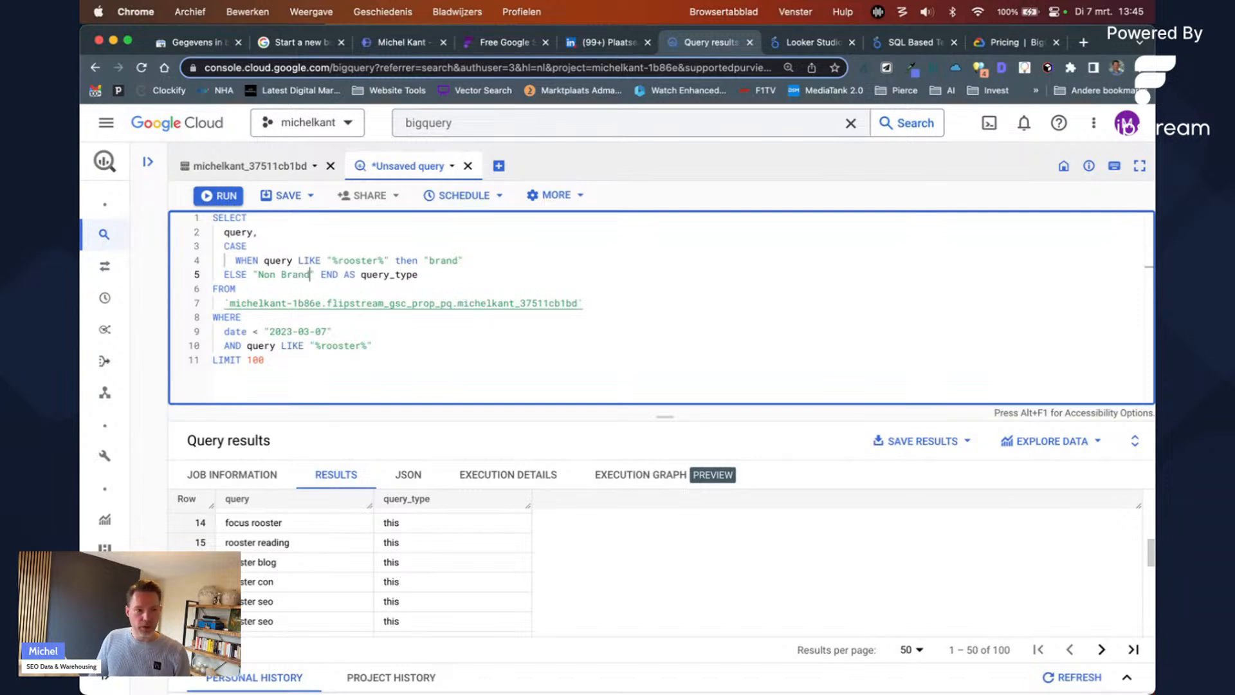
key(super+Return)
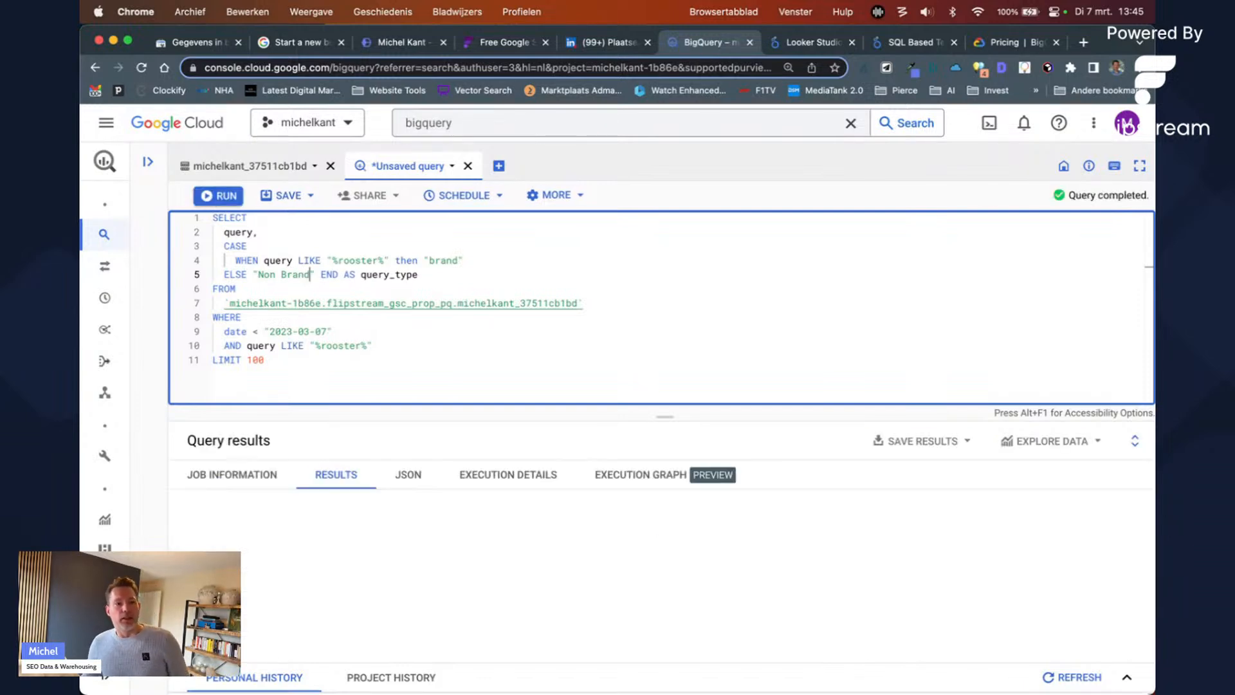
click(327, 260)
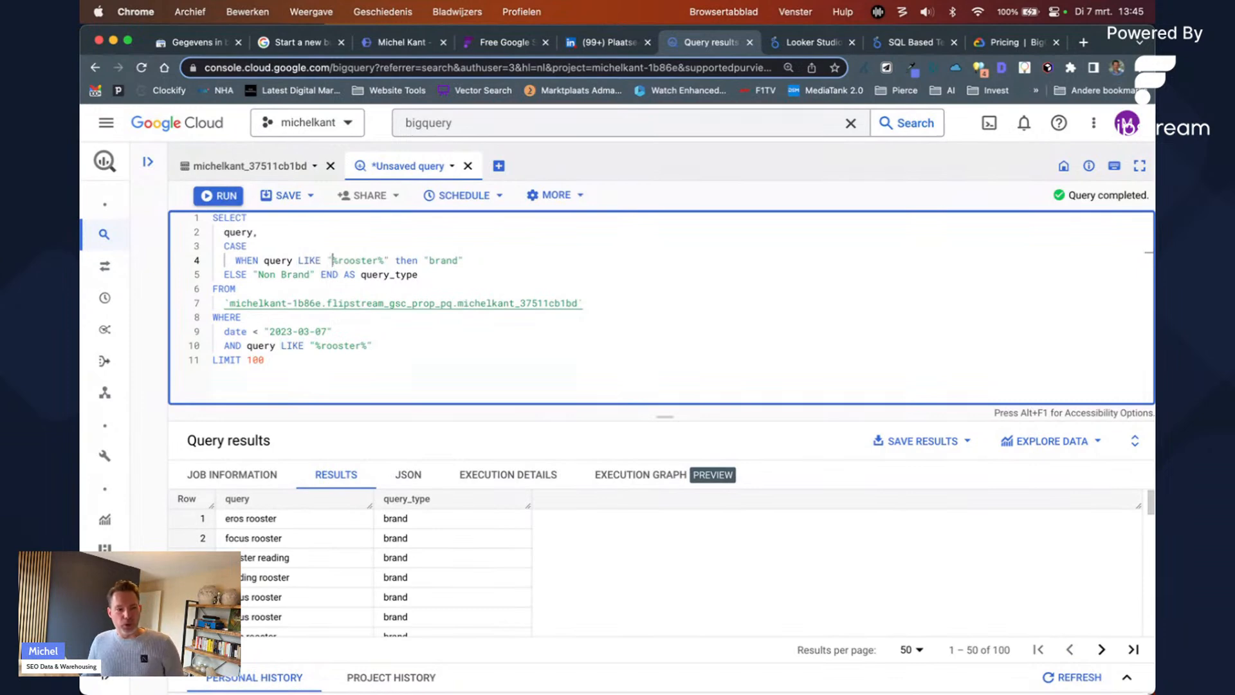
click(338, 260)
click(333, 261)
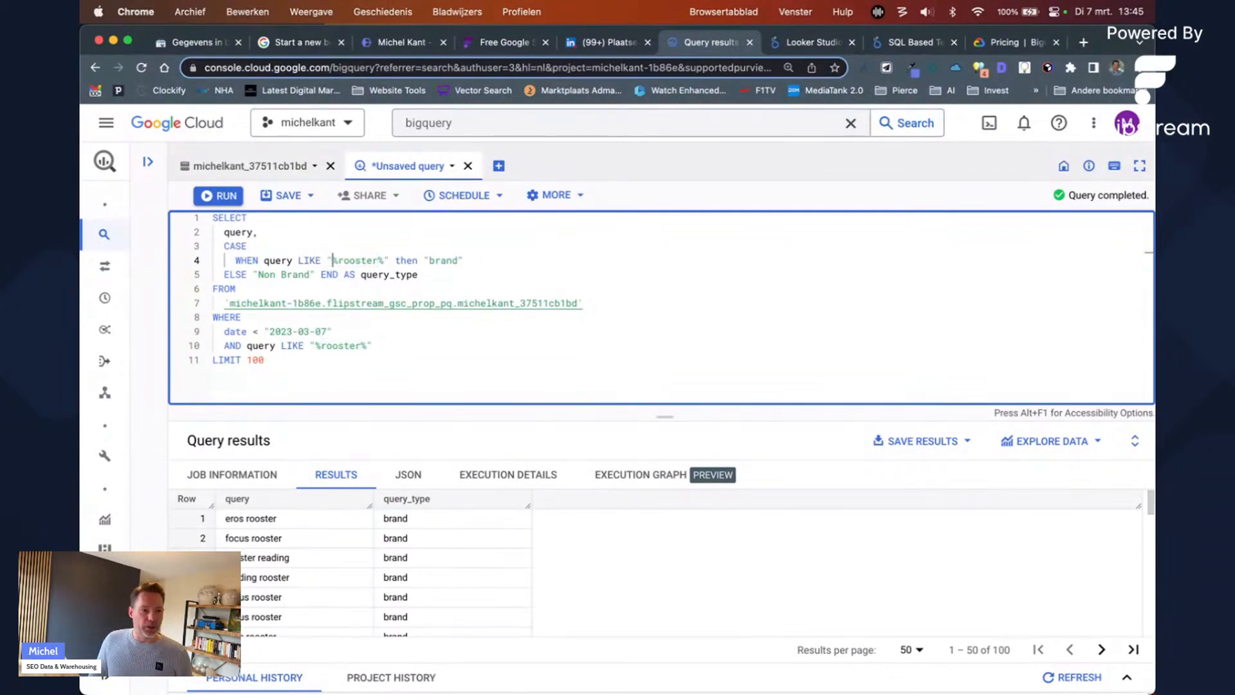
key(Delete)
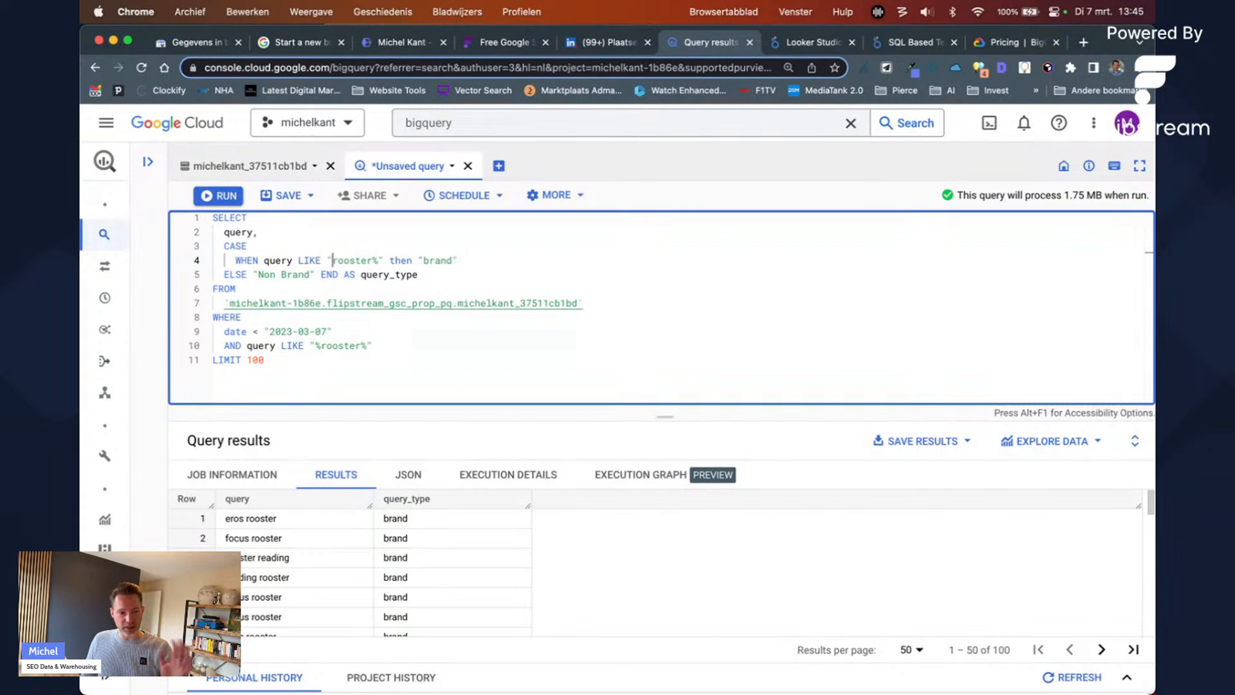
key(super+Return)
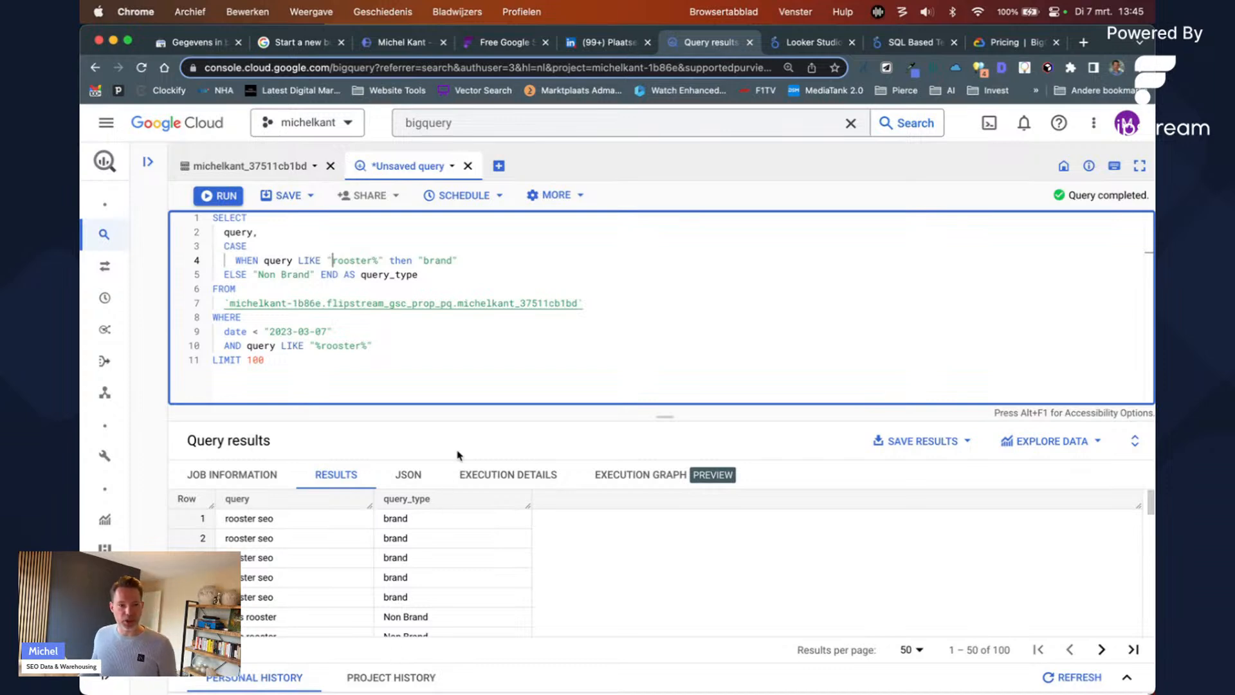
Step: Review the rooster WHERE filter and the CASE lines in the editor
drag(401, 345, 306, 343)
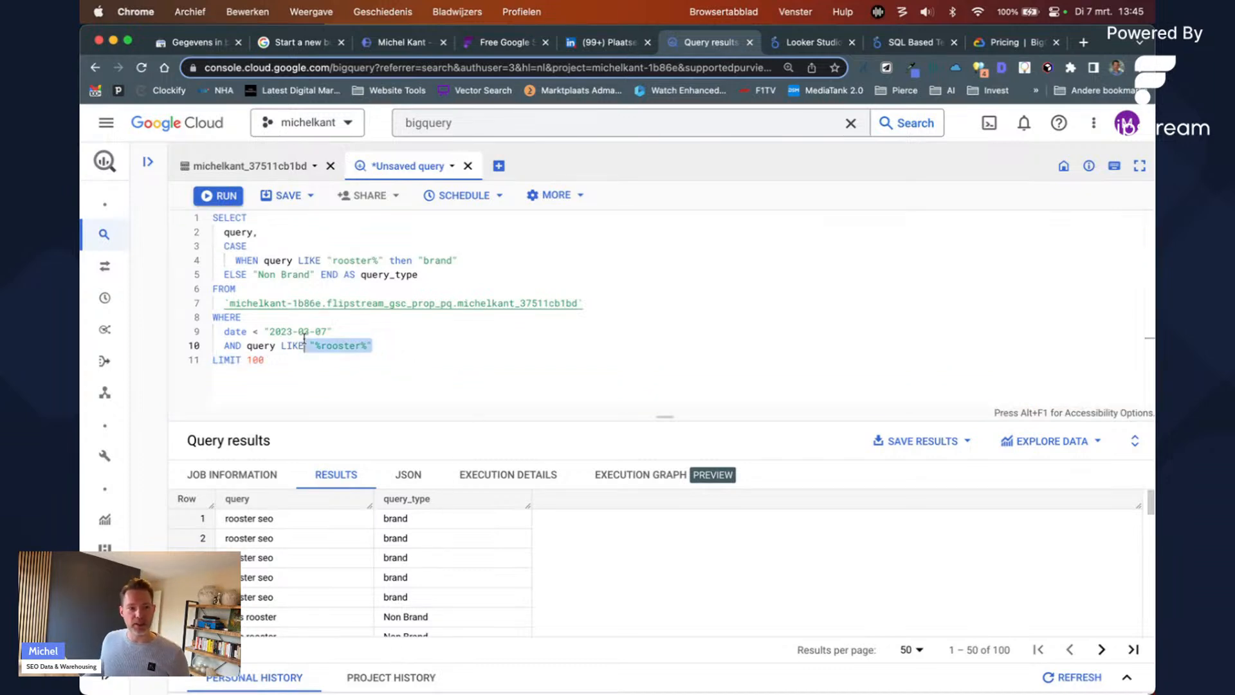
scroll(399, 582, down, 1)
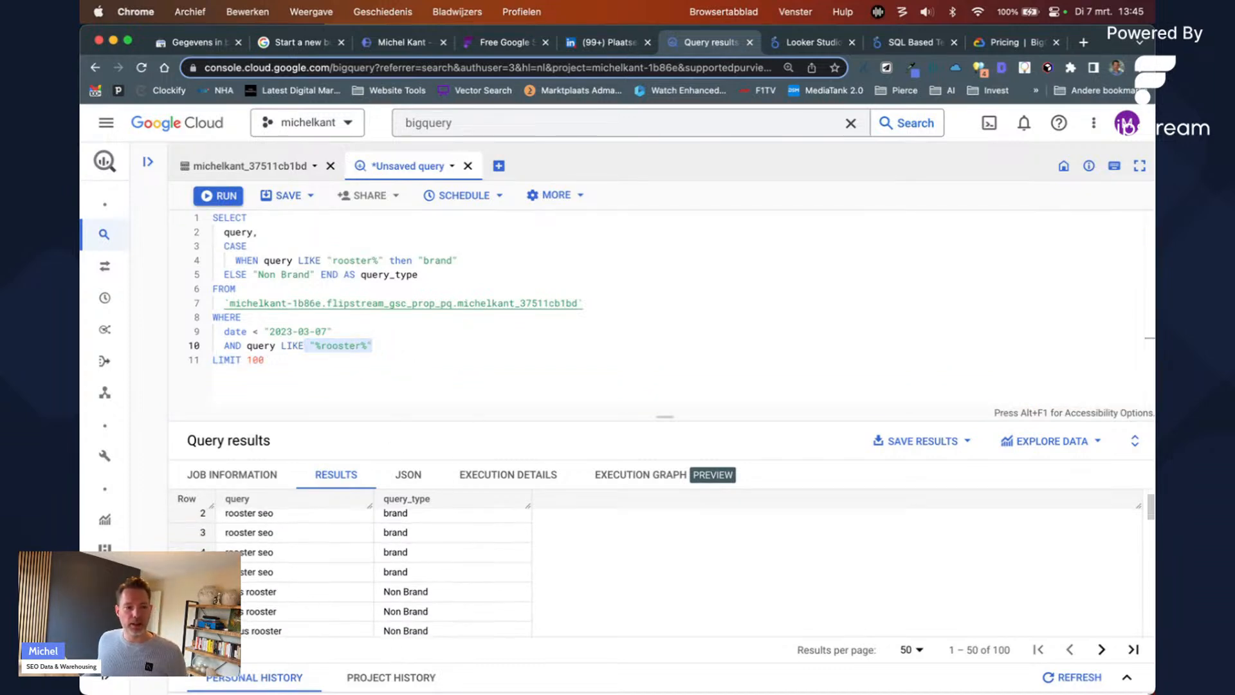
click(334, 260)
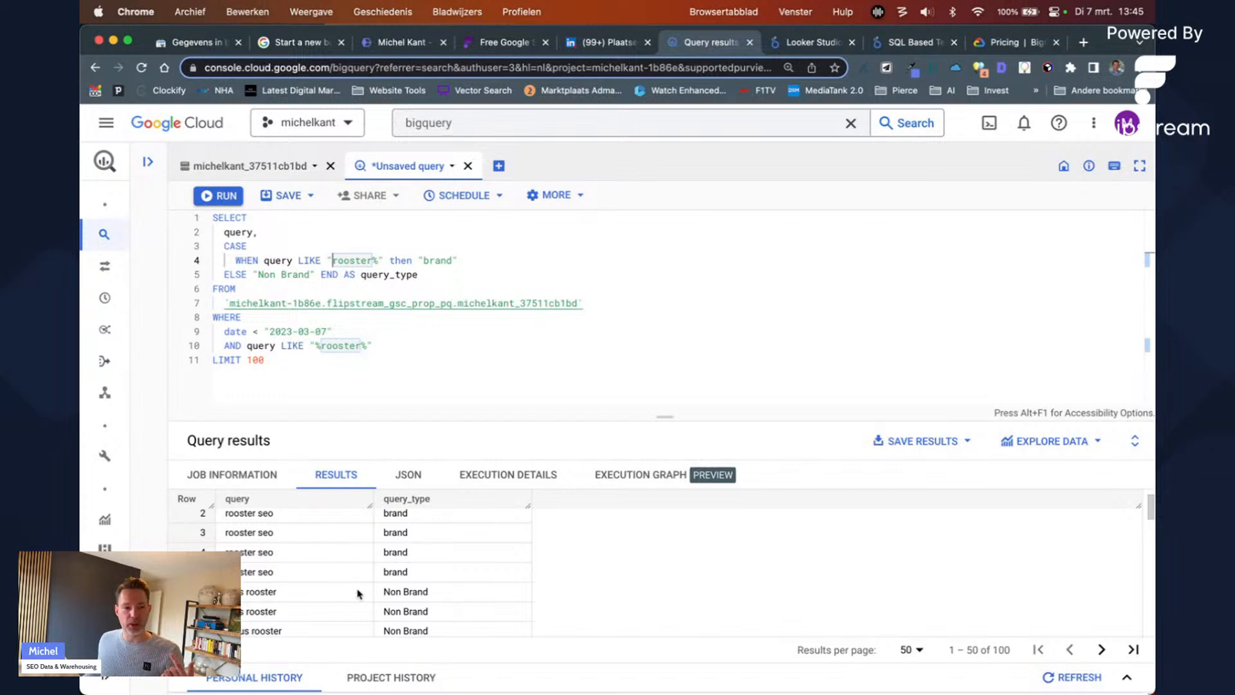
scroll(276, 626, down, 2)
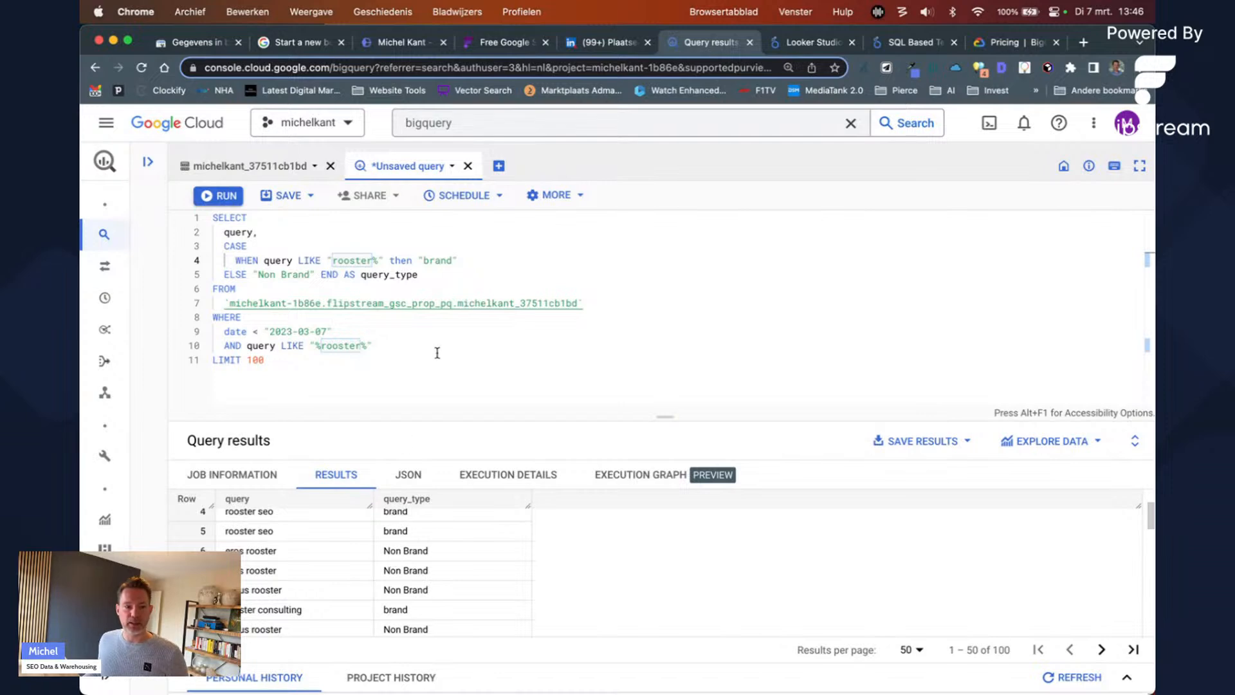
triple_click(240, 278)
click(474, 274)
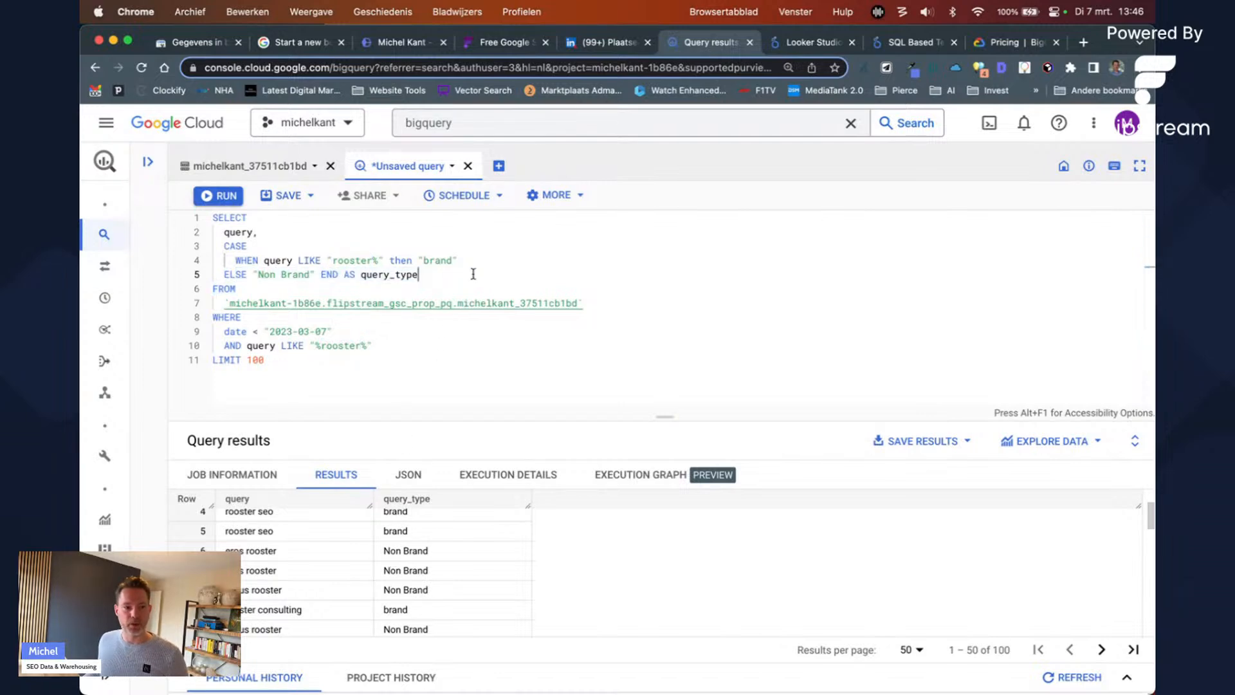
click(486, 260)
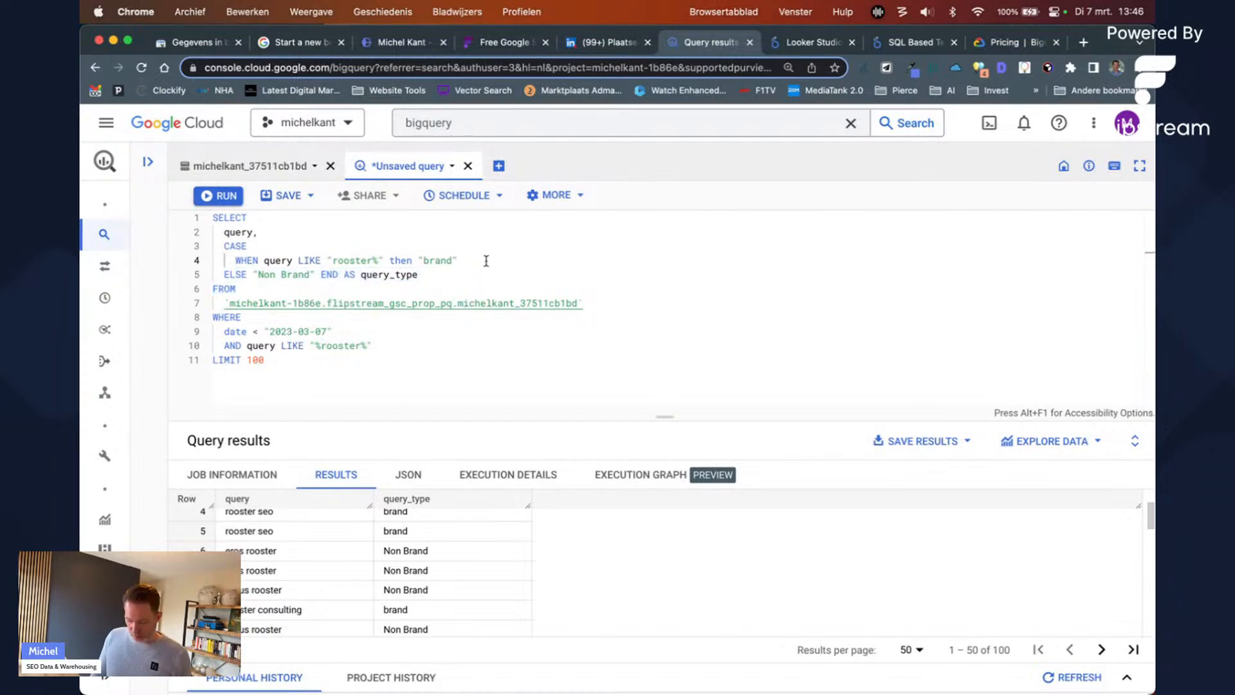
Step: Duplicate the brand rule as a second WHEN matching "%michel%" and run the query
key(shift+alt+Down)
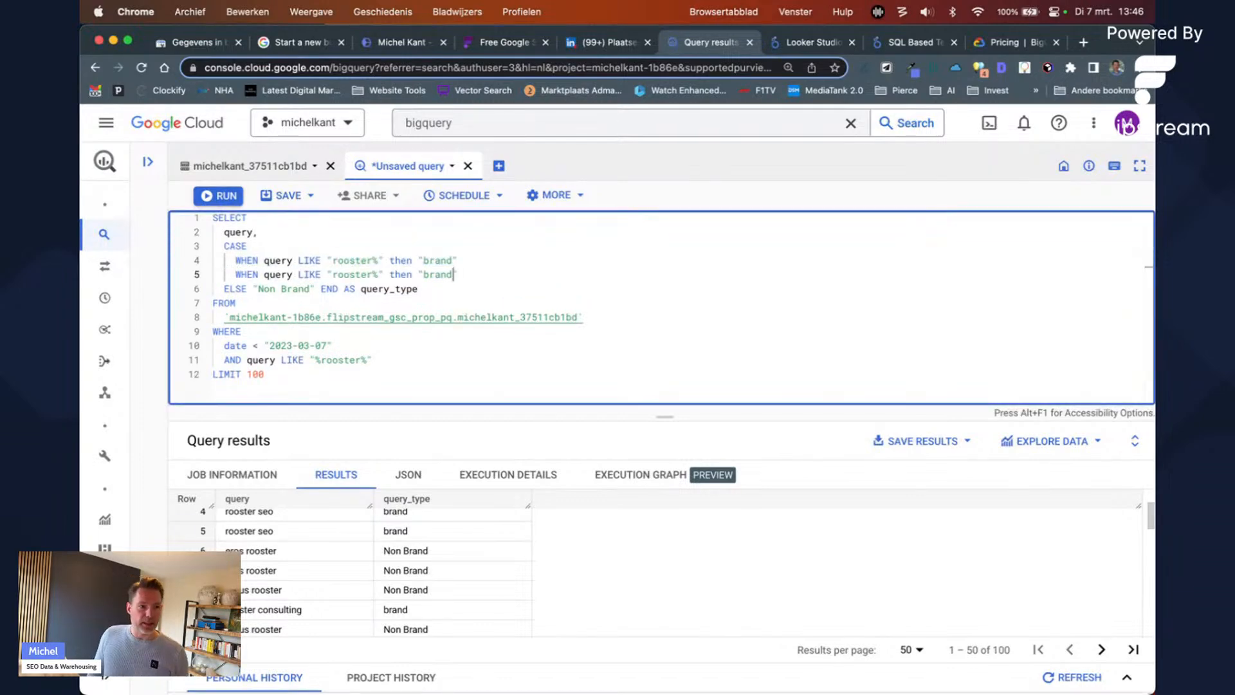
key(Left)
key(Left)
key(Left)
key(Left)
key(Left)
key(Left)
key(Right)
key(Right)
key(shift+Left)
key(shift+Left)
key(shift+Left)
key(shift+Left)
key(shift+Left)
key(shift+Left)
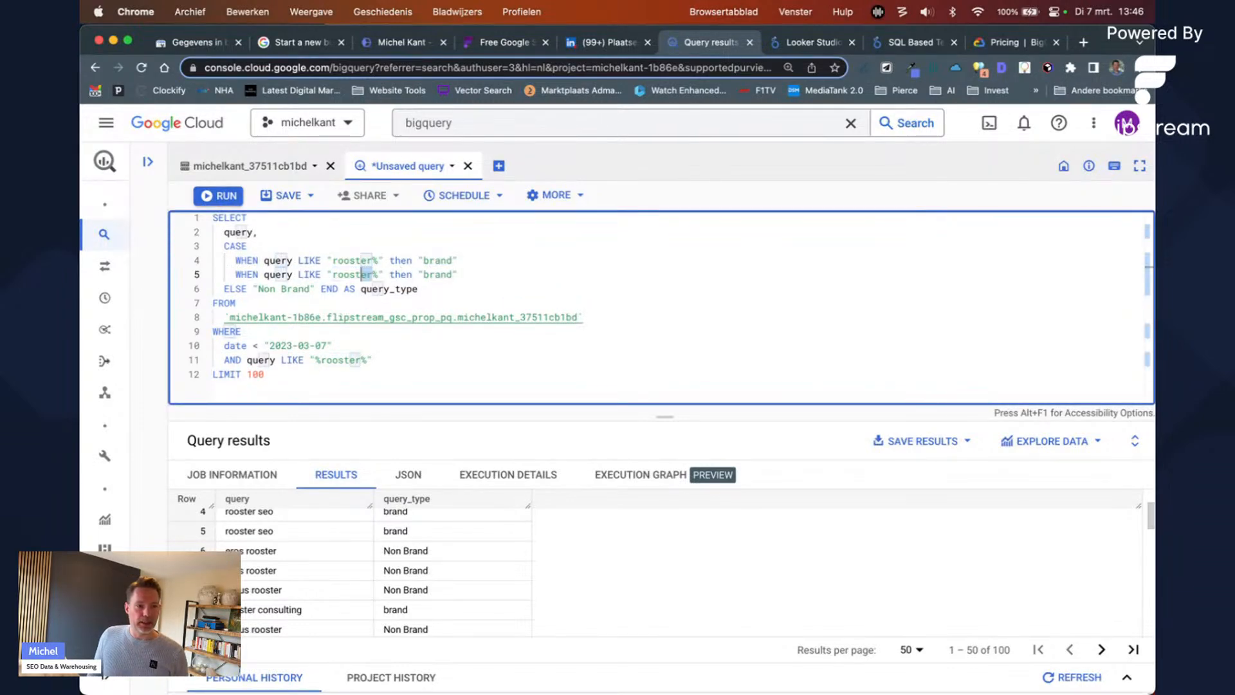
key(shift+Left)
text(%michel)
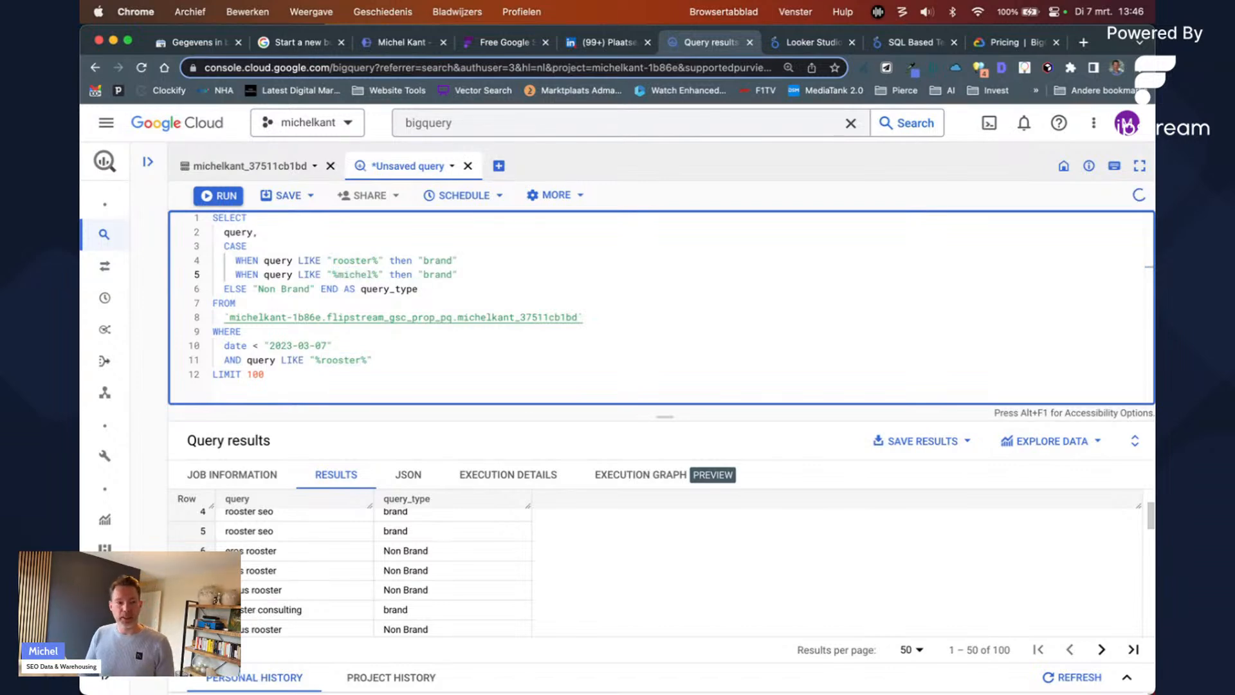
key(Down)
key(super+Return)
Step: Add a query LIKE "%michel%" filter line to the WHERE clause and run it
key(Down)
key(Down)
key(Down)
key(Down)
key(Down)
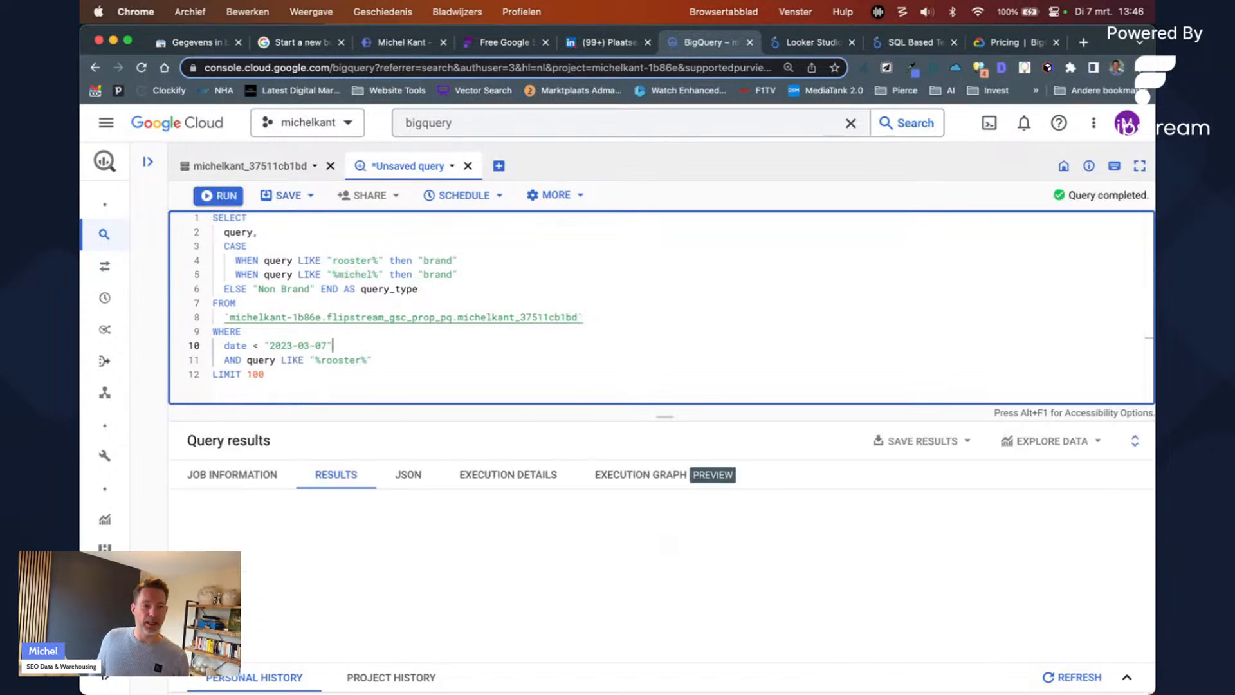
key(Return)
text(AN)
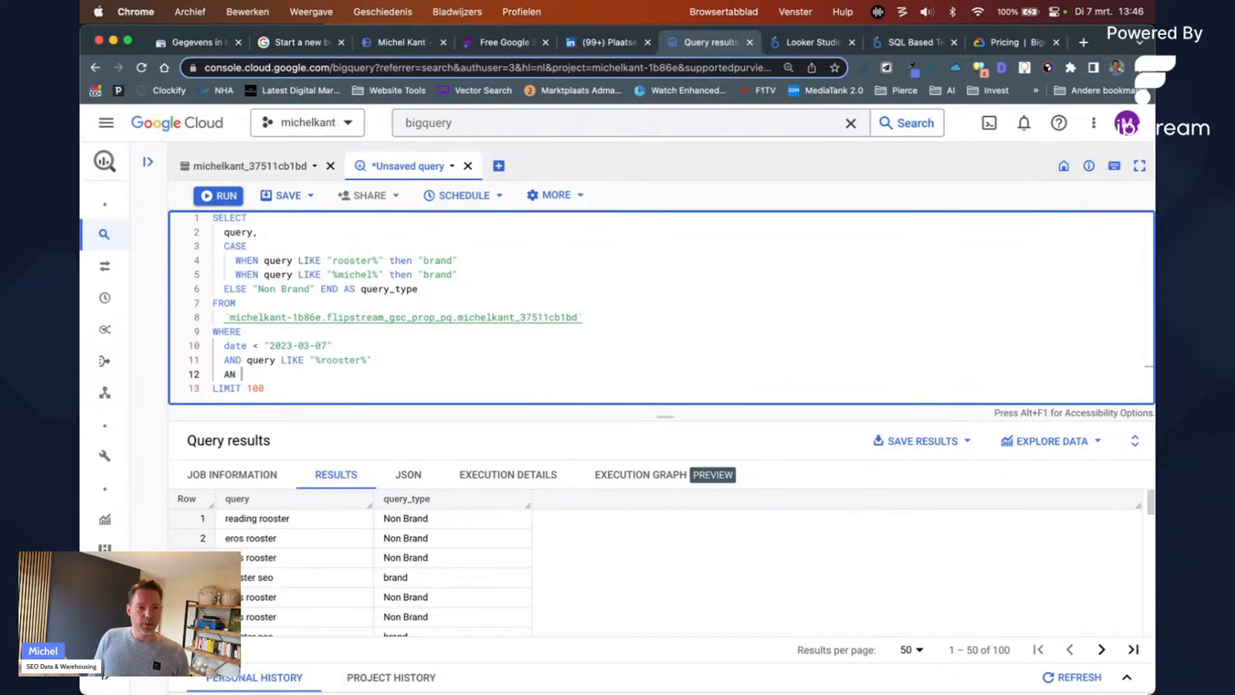
text(D qier)
key(BackSpace)
key(BackSpace)
key(BackSpace)
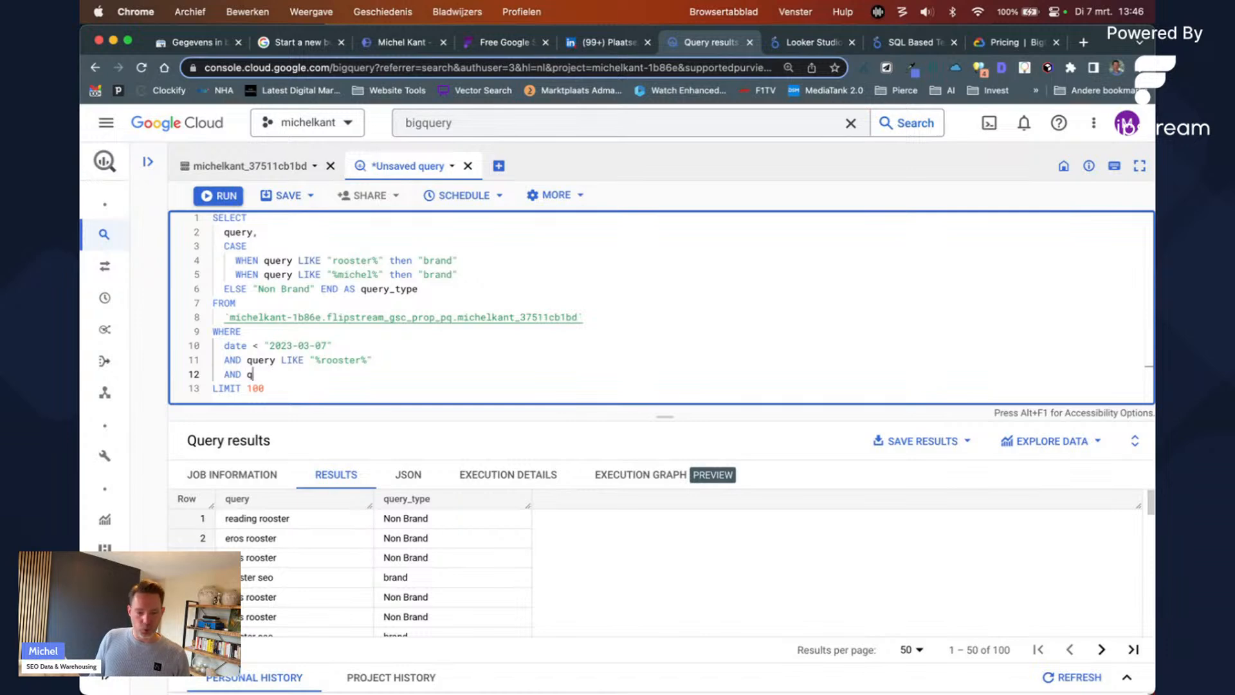
text(uery LIKE )
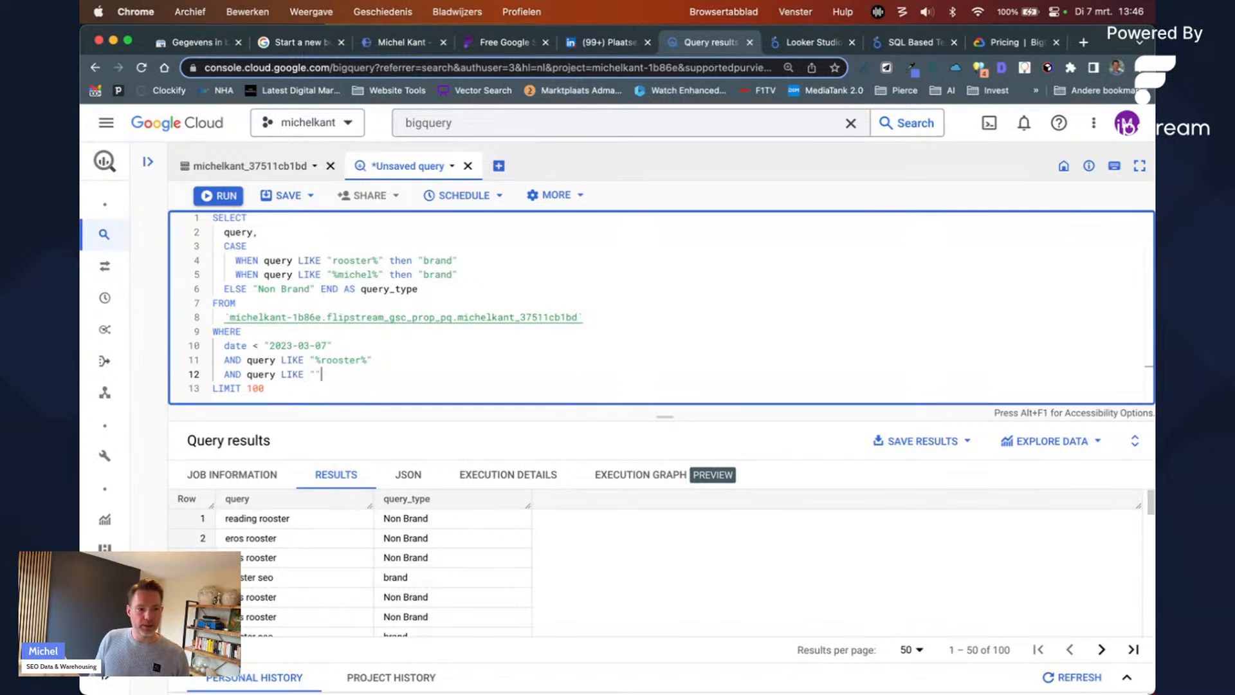
text("%michel%)
key(super+Return)
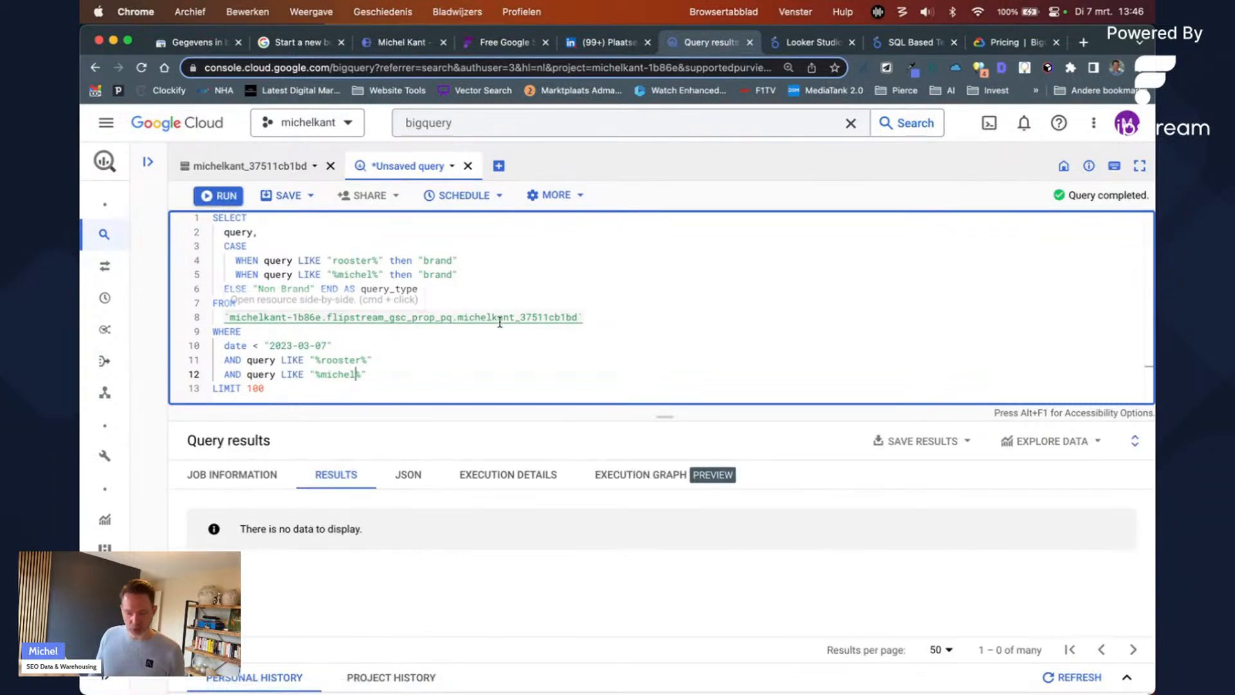
Step: Make the filter (rooster OR michel) in parentheses and rerun, returning 100 rows
double_click(233, 374)
text(OR)
key(super+Right)
text())
key(Up)
key(super+Left)
key(Right)
key(Right)
key(Right)
key(Right)
text(()
key(super+Return)
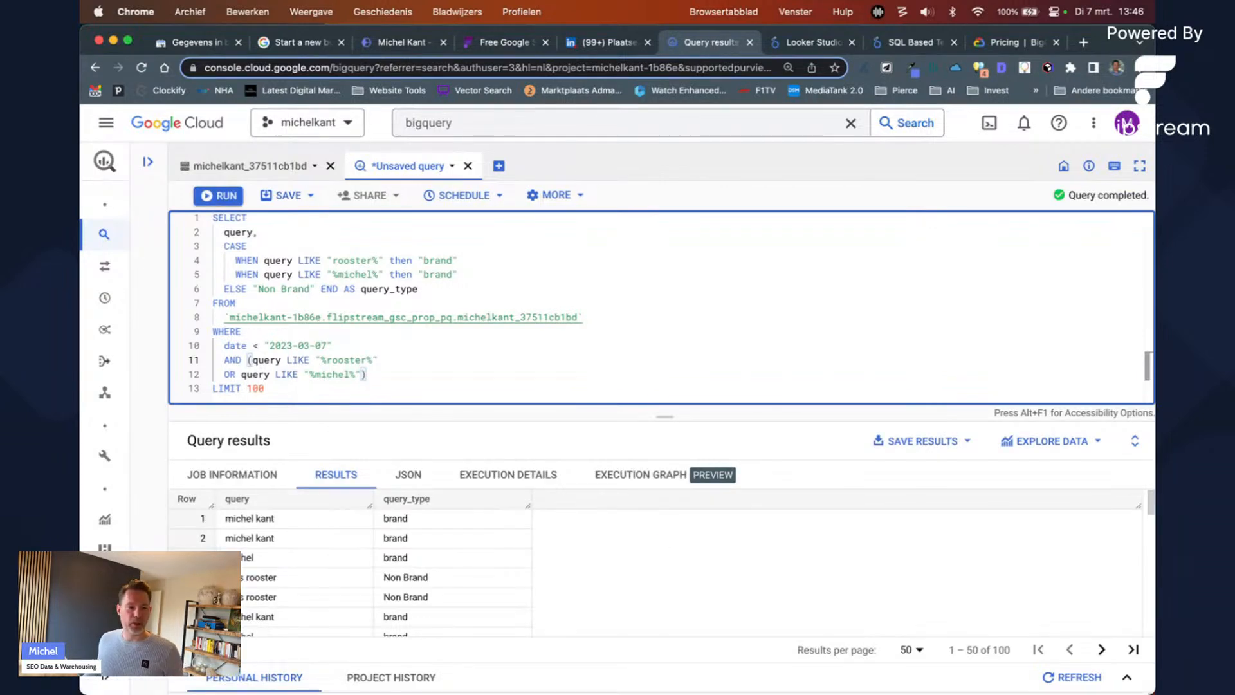
Step: Check michel and rooster result rows and their brand / Non Brand labels
drag(247, 541, 274, 540)
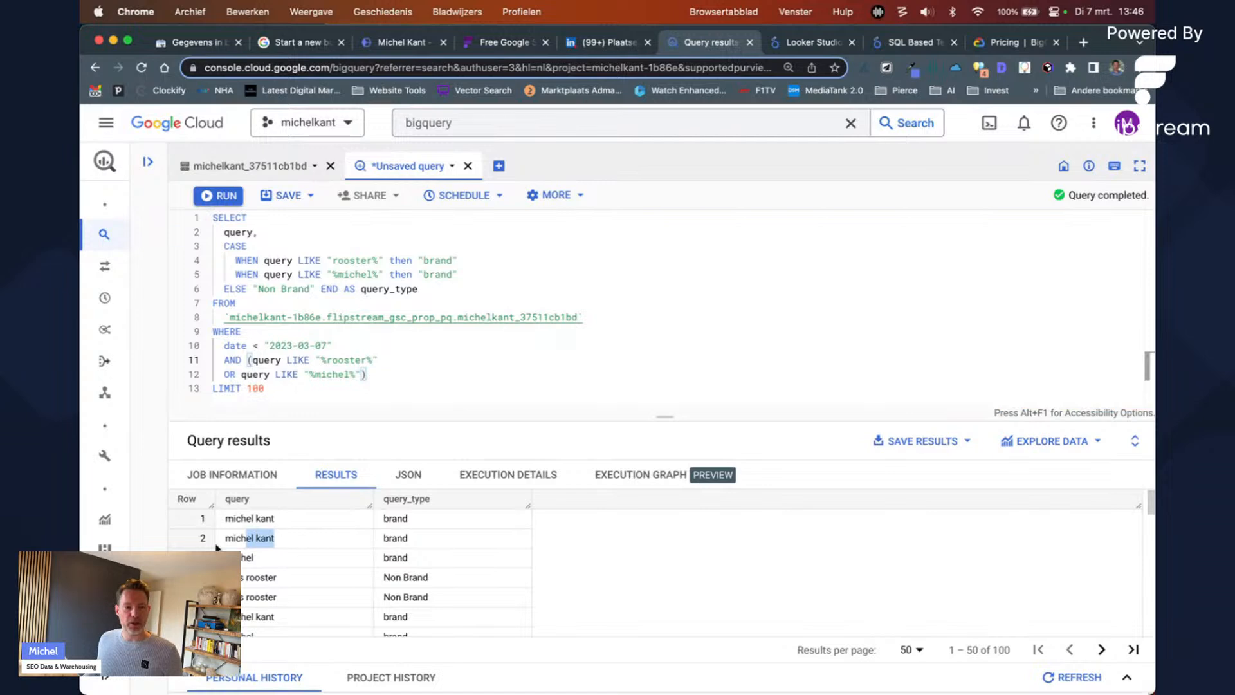
scroll(348, 566, down, 3)
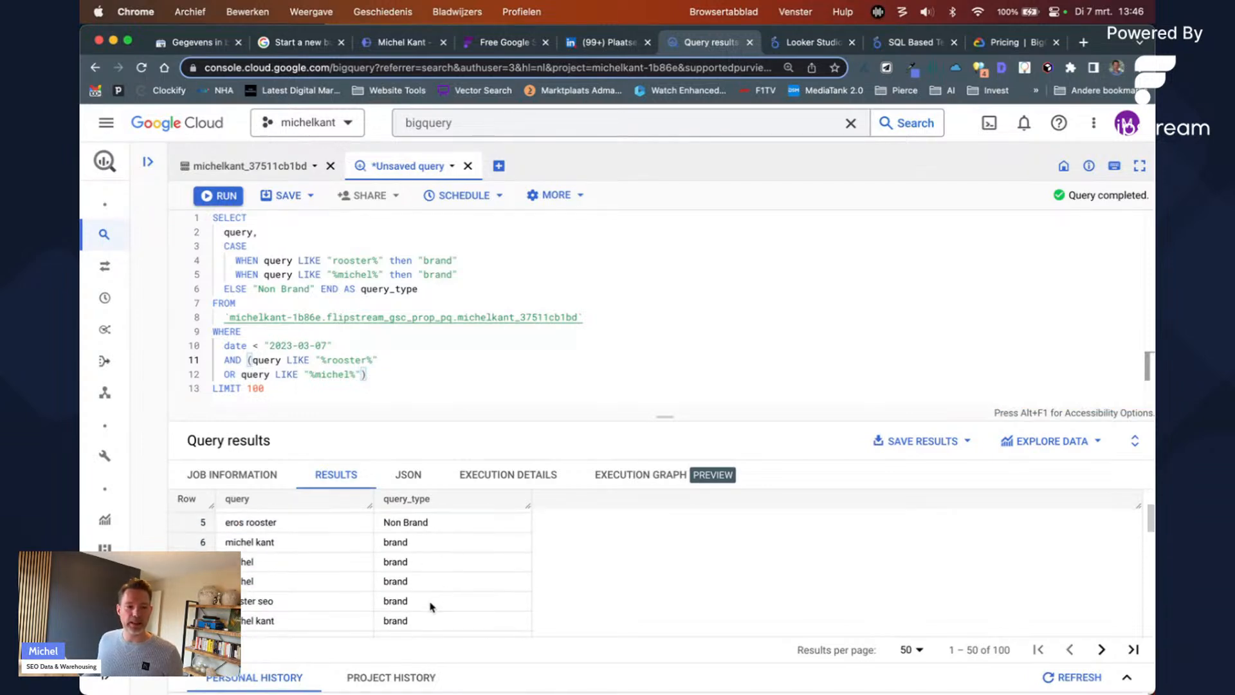
scroll(249, 601, up, 2)
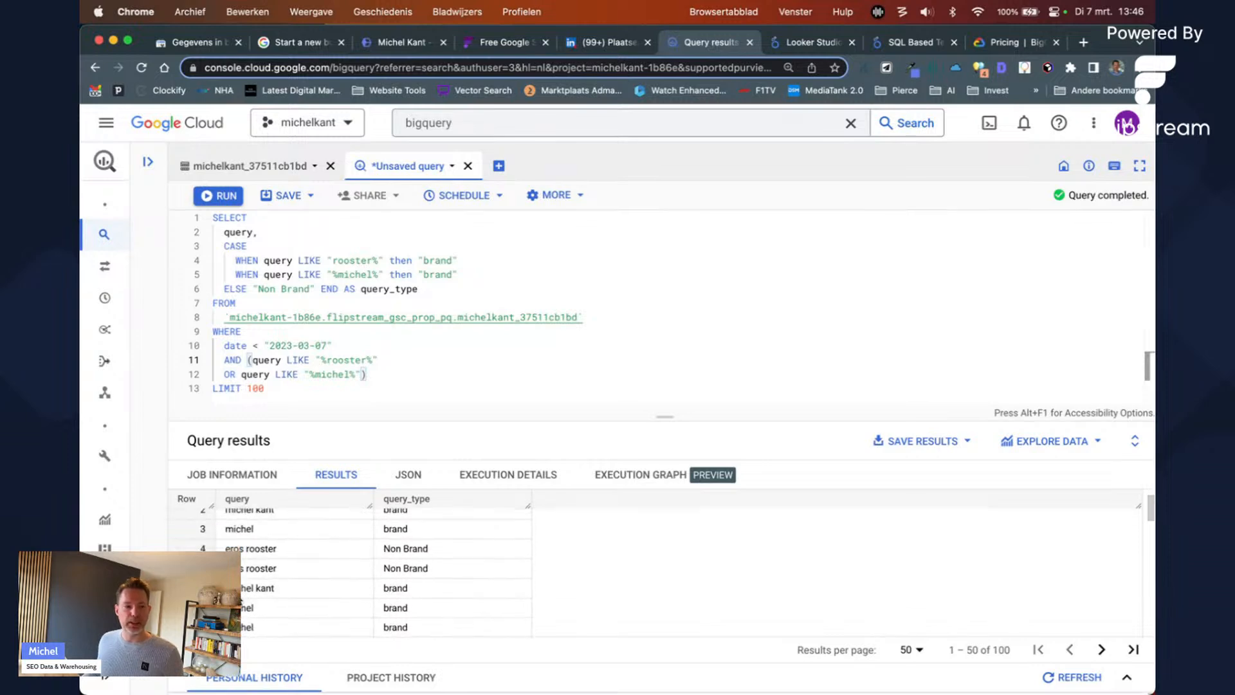
double_click(251, 557)
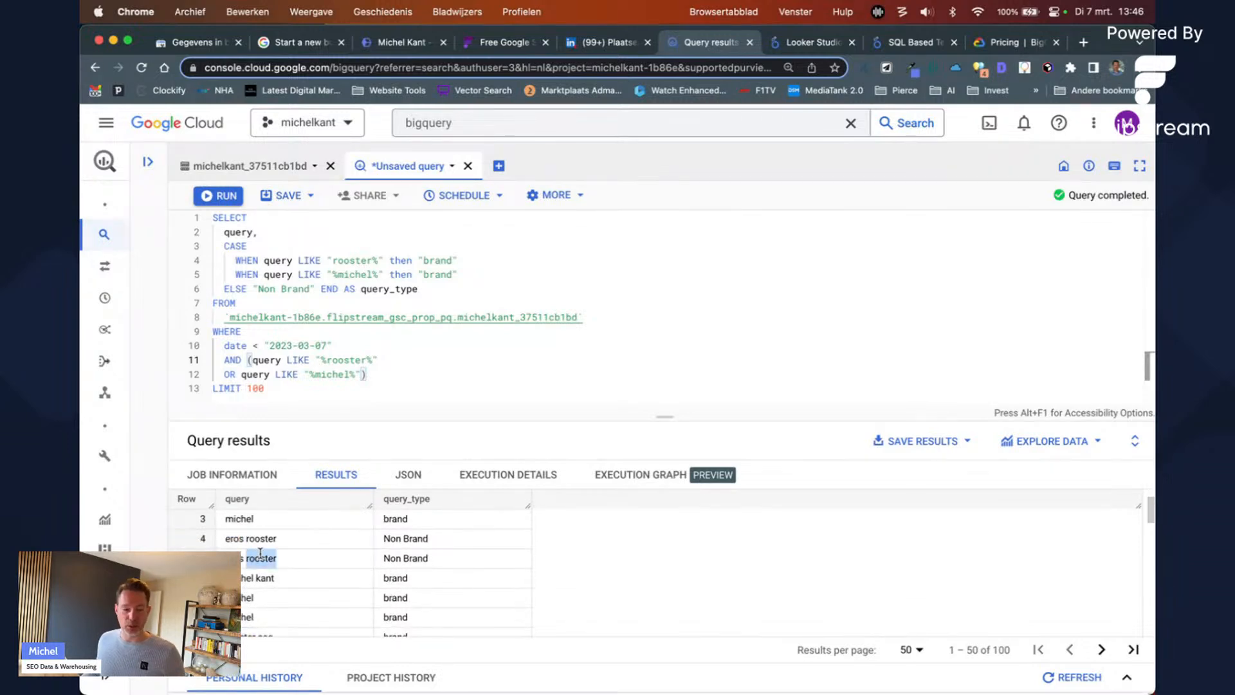
triple_click(409, 560)
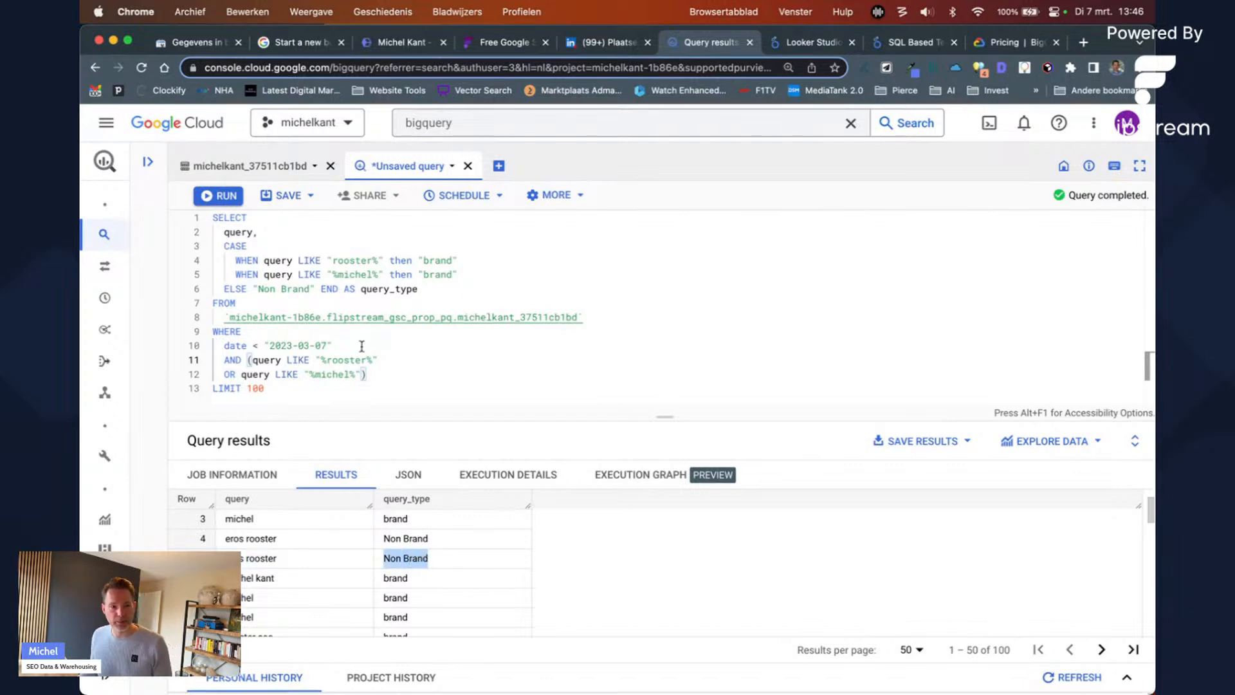
Step: Move END AS query_type onto its own line below ELSE "Non Brand"
drag(421, 289, 384, 289)
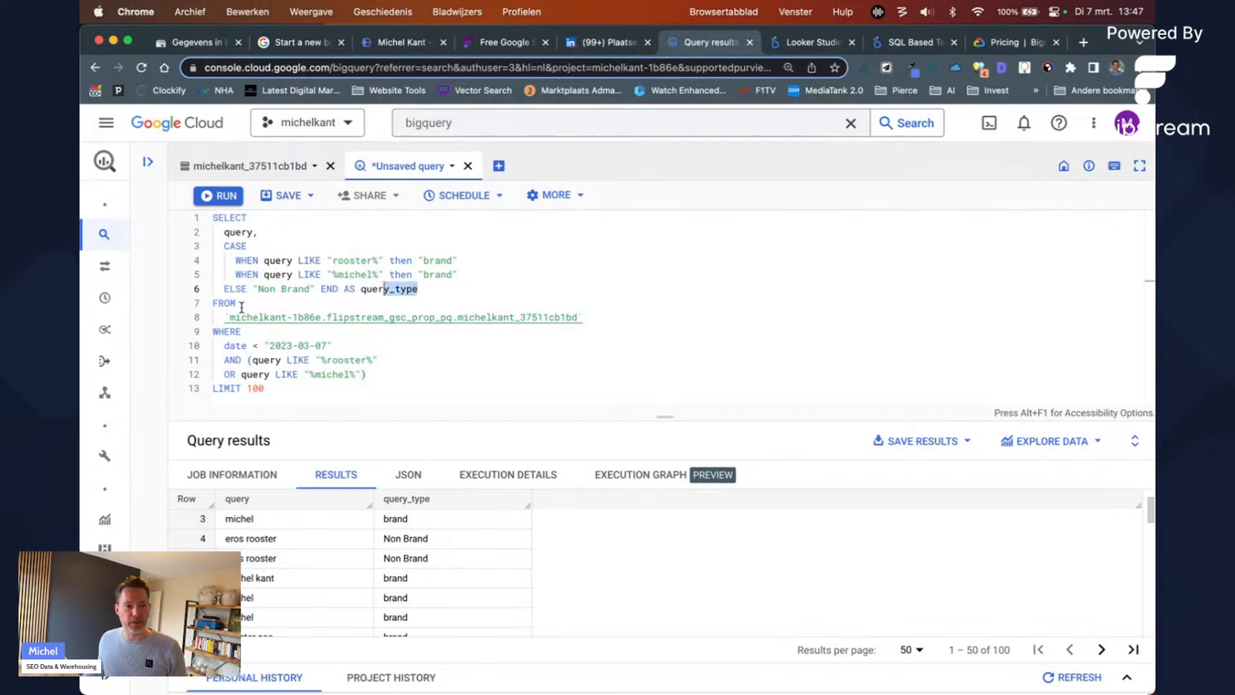
click(444, 290)
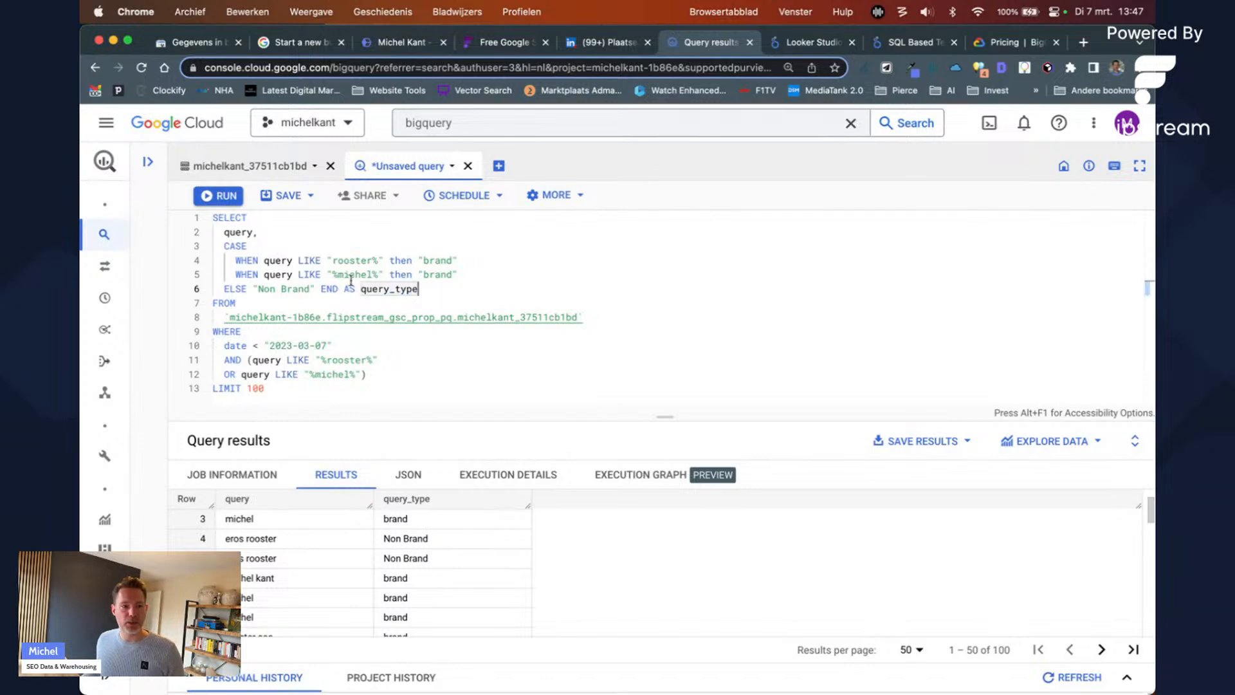
click(318, 291)
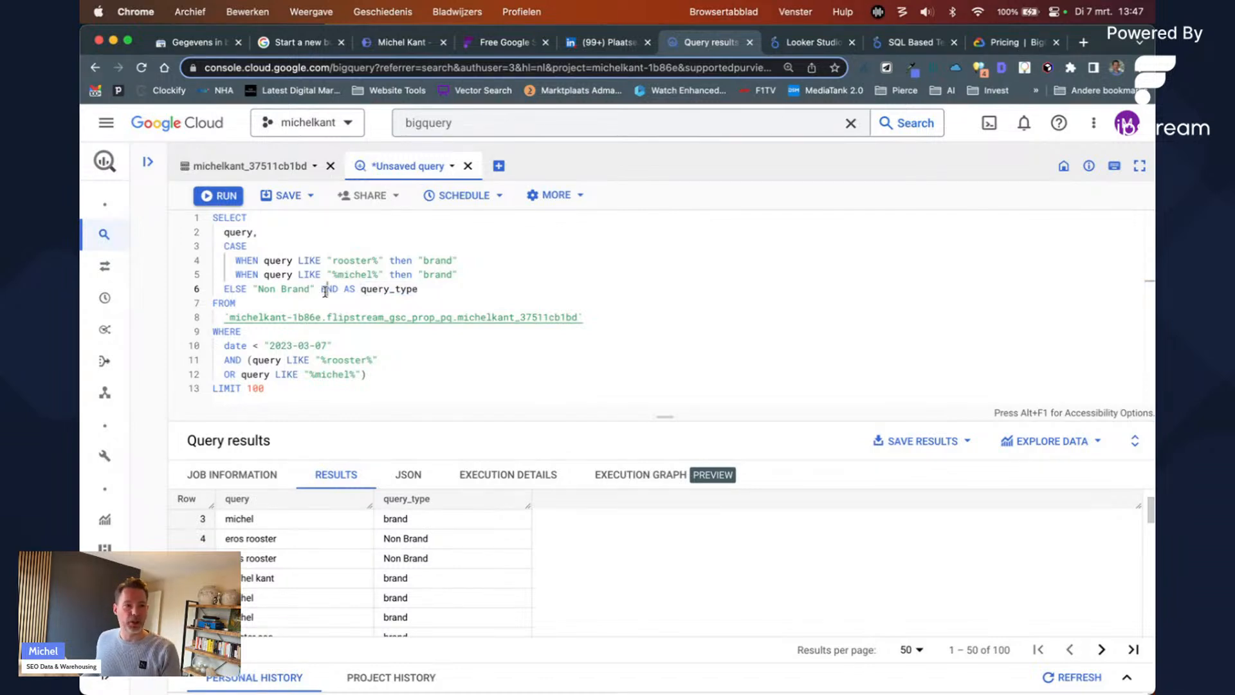
key(Return)
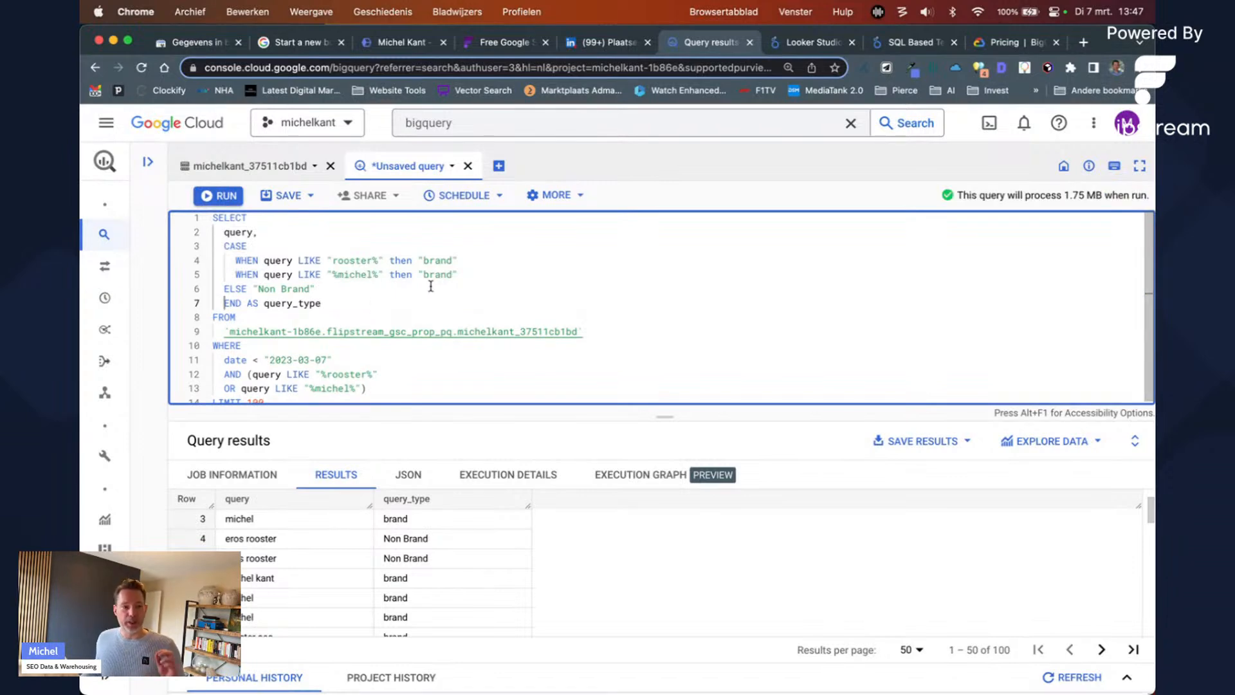
click(504, 42)
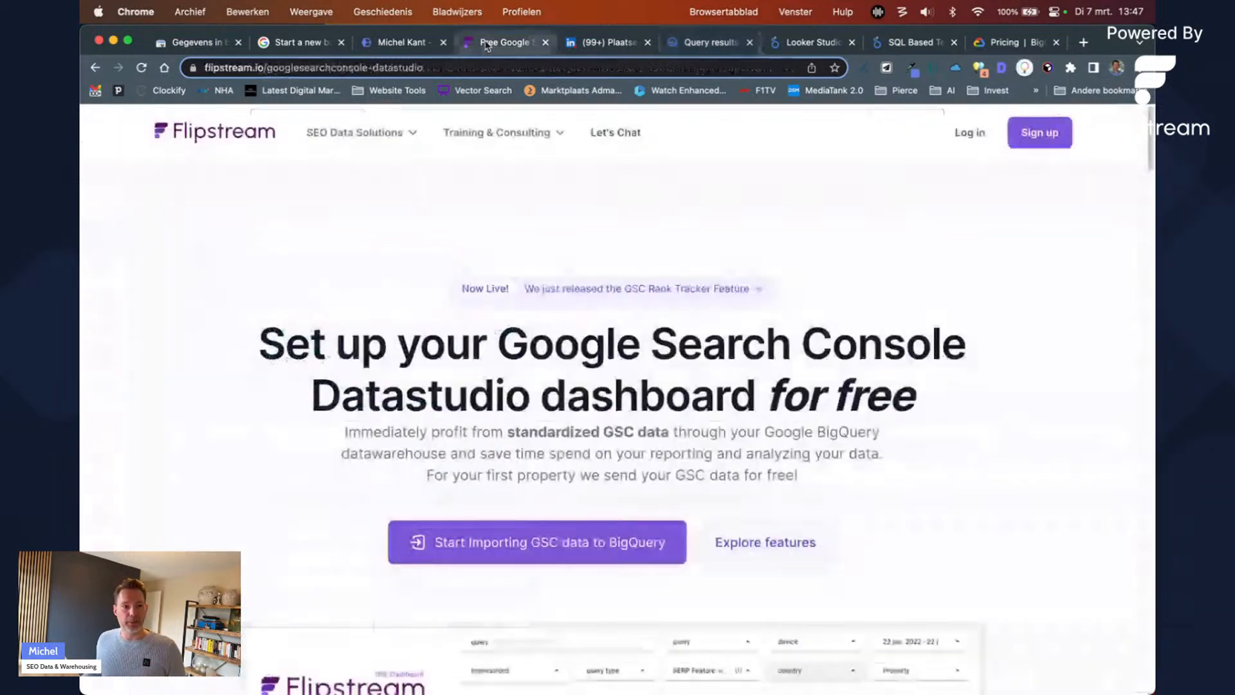
scroll(738, 408, down, 3)
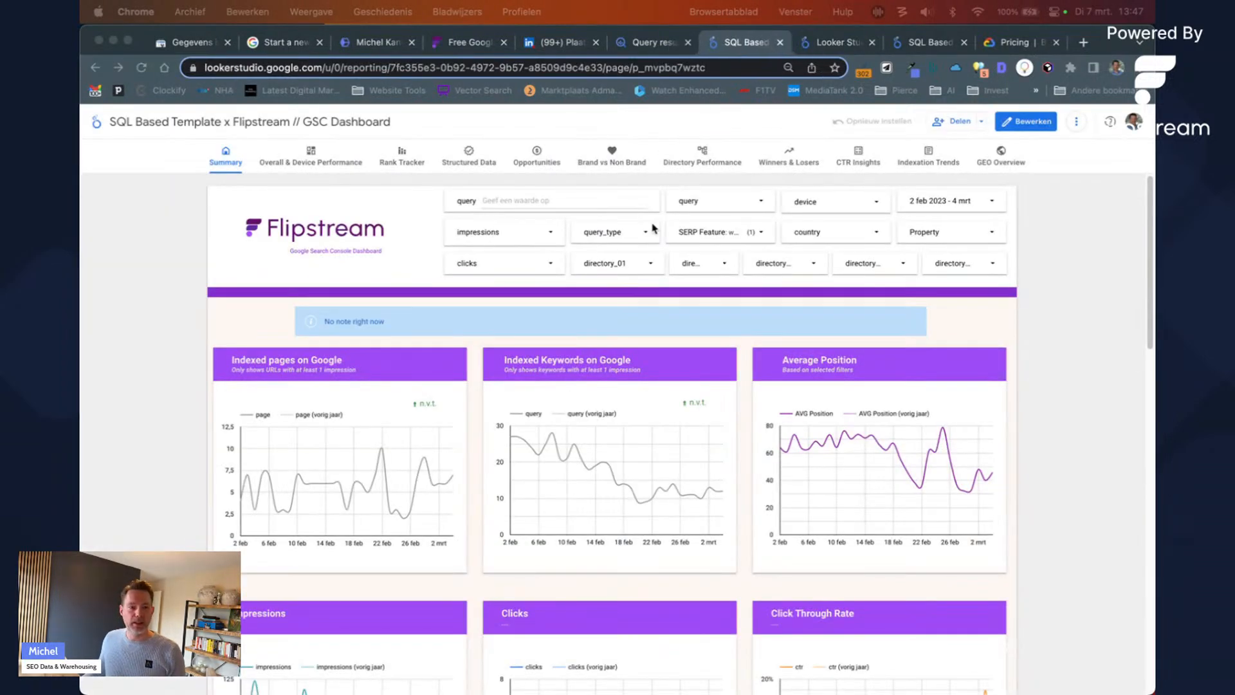
click(638, 233)
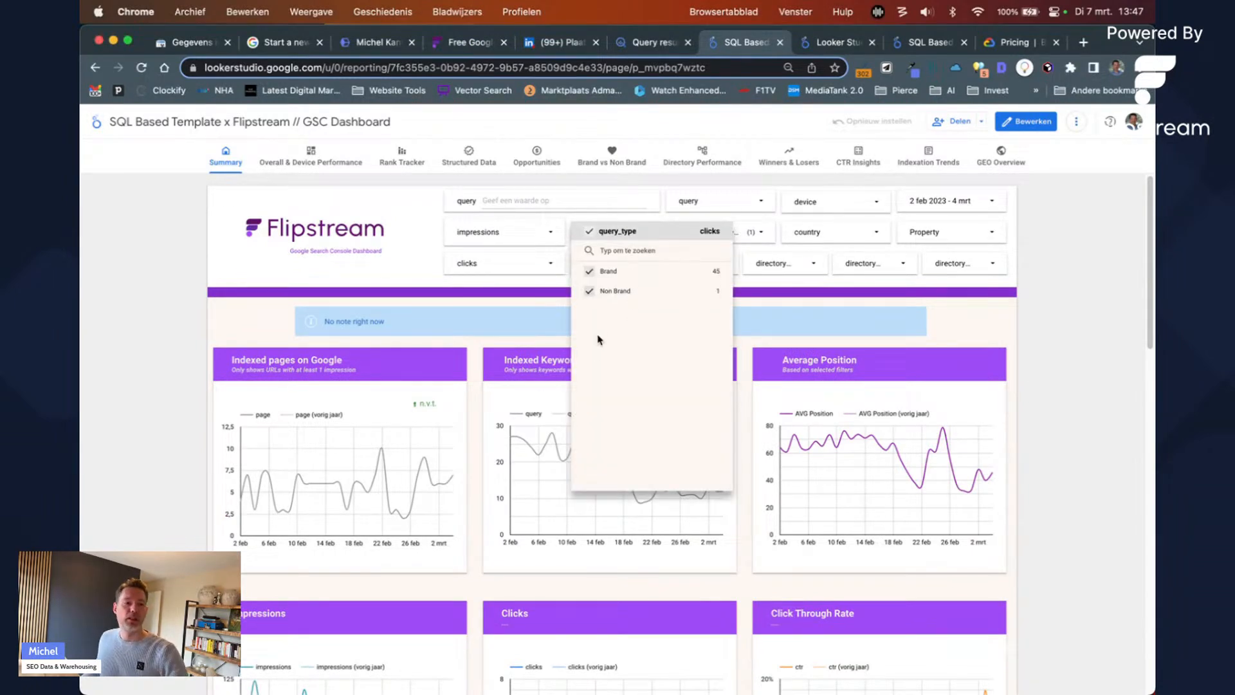
click(653, 42)
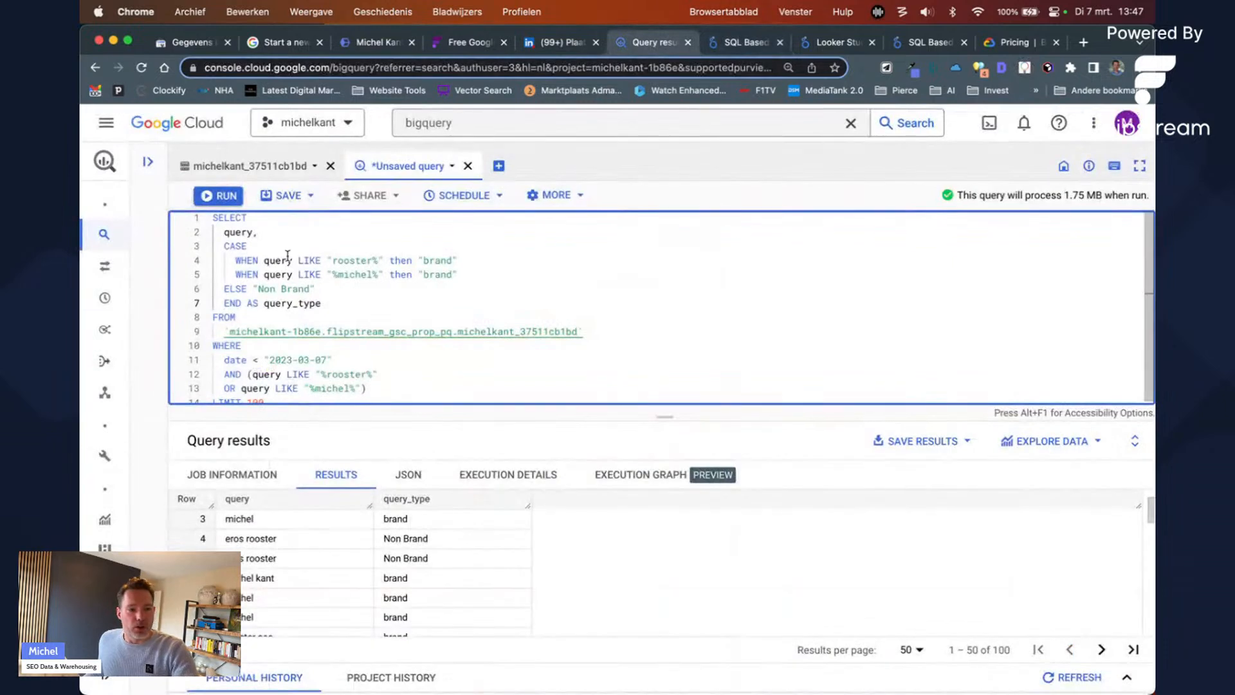
Step: Add a comma after query_type, insert page as a selected column, and auto-format the SQL
drag(321, 303, 210, 217)
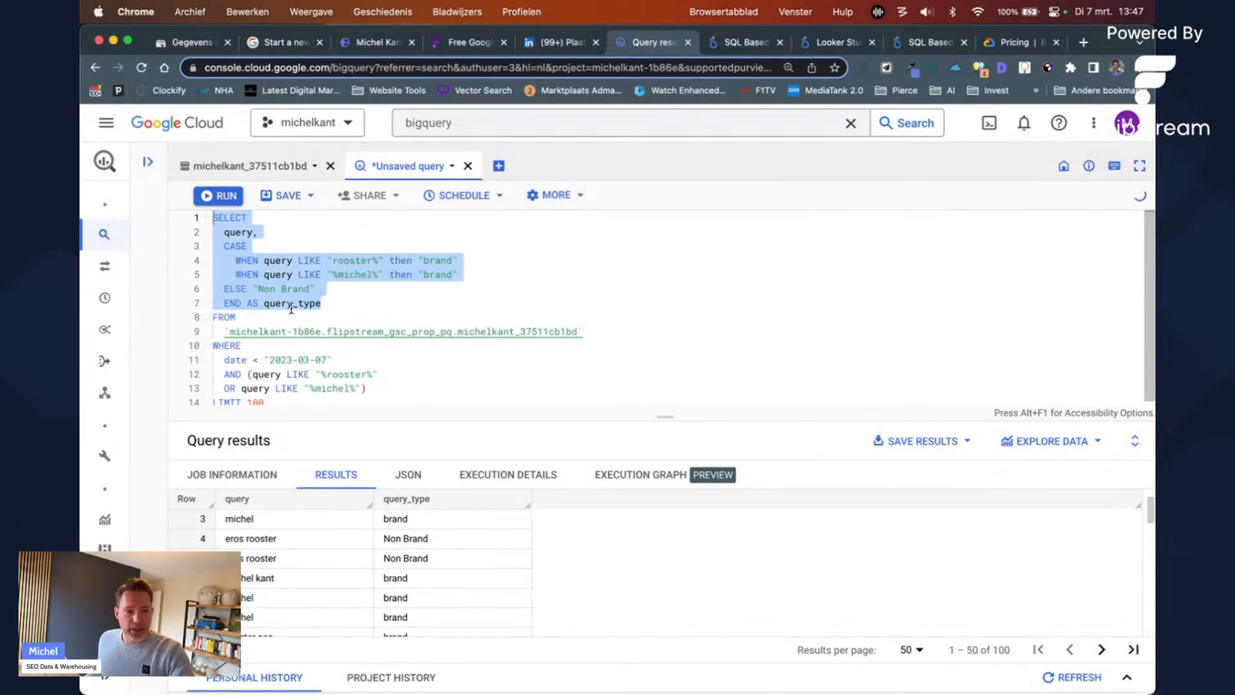
click(330, 302)
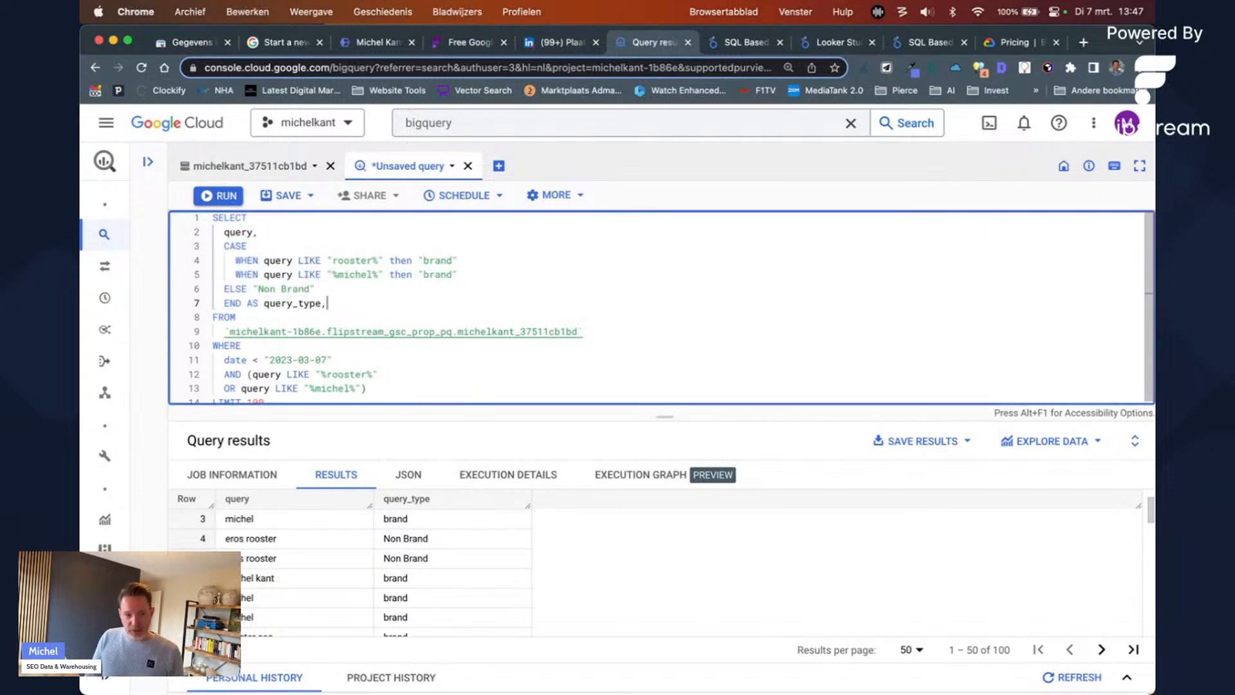
text(,)
key(Return)
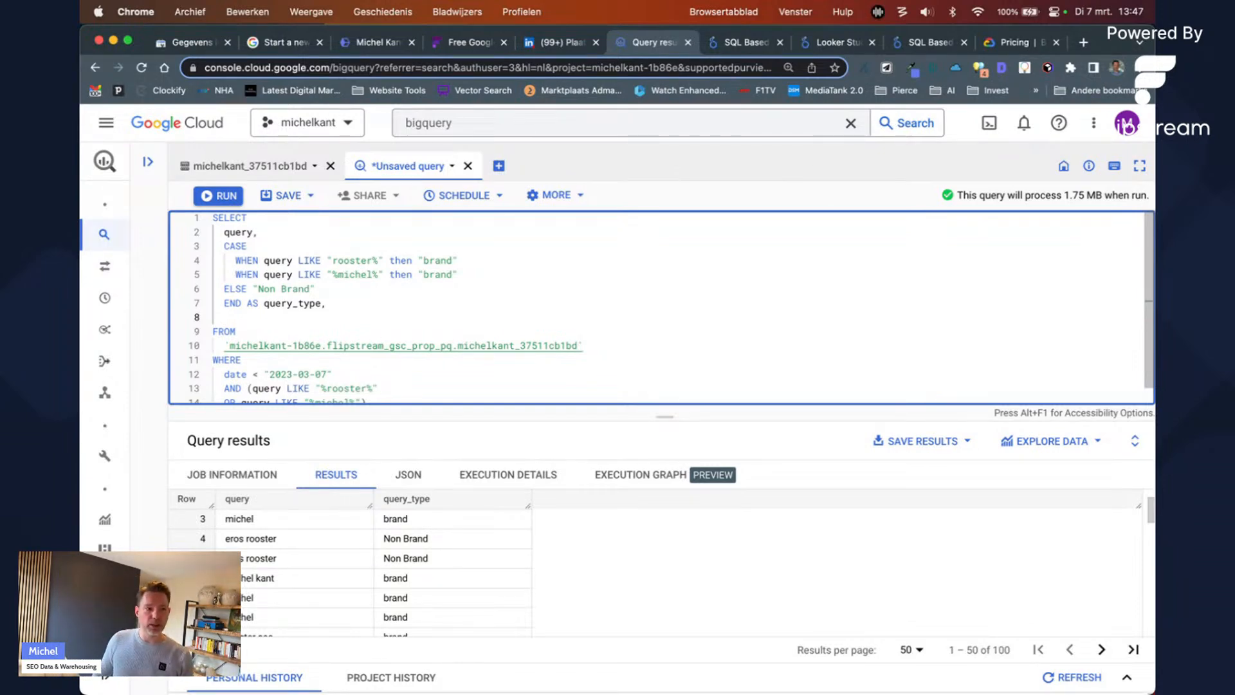
click(276, 165)
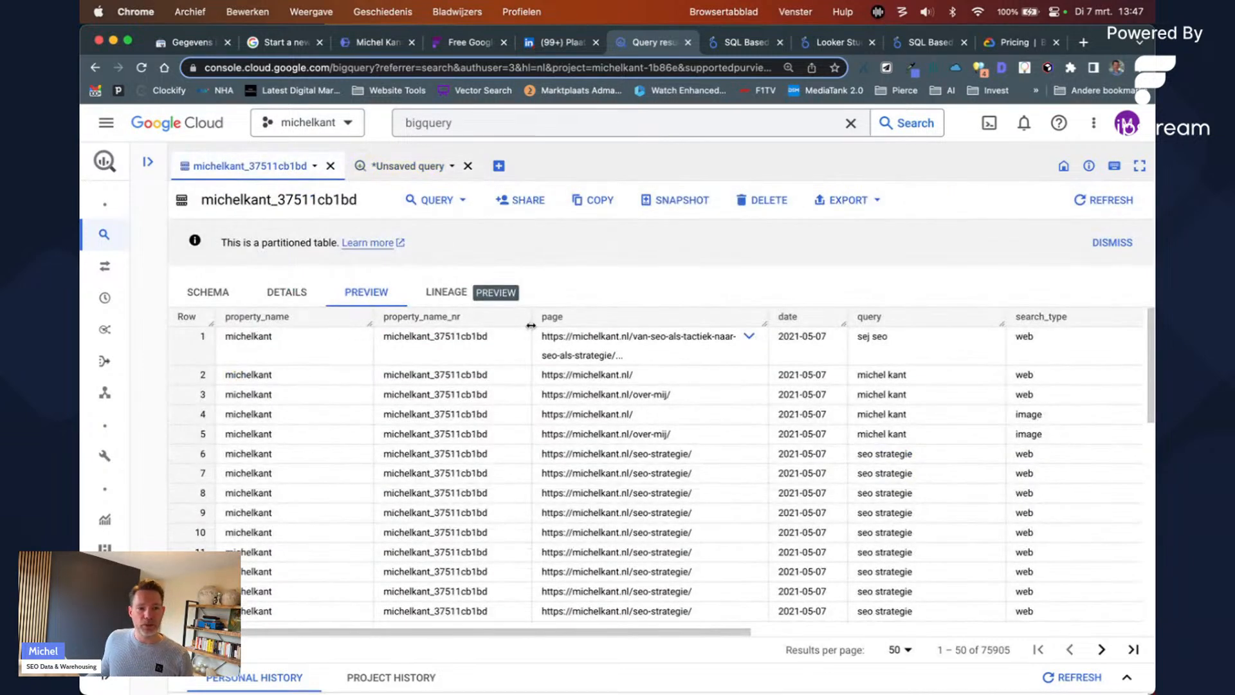
click(402, 165)
click(264, 230)
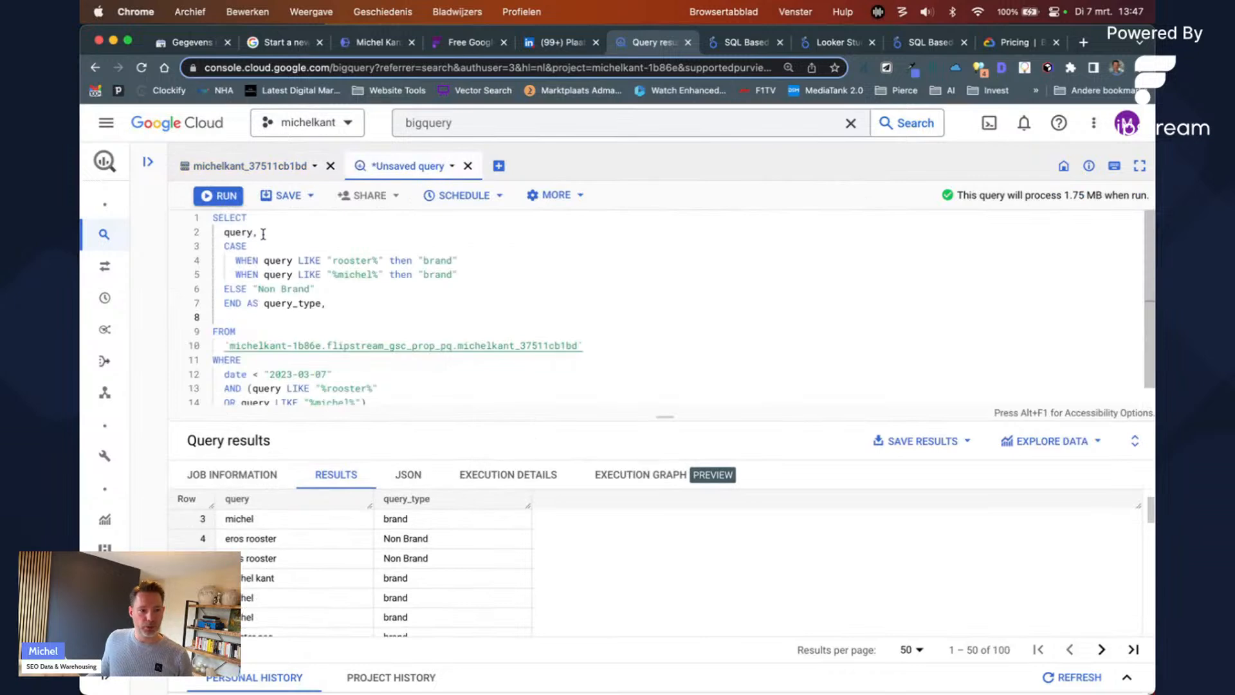
key(Up)
key(Return)
text(pag)
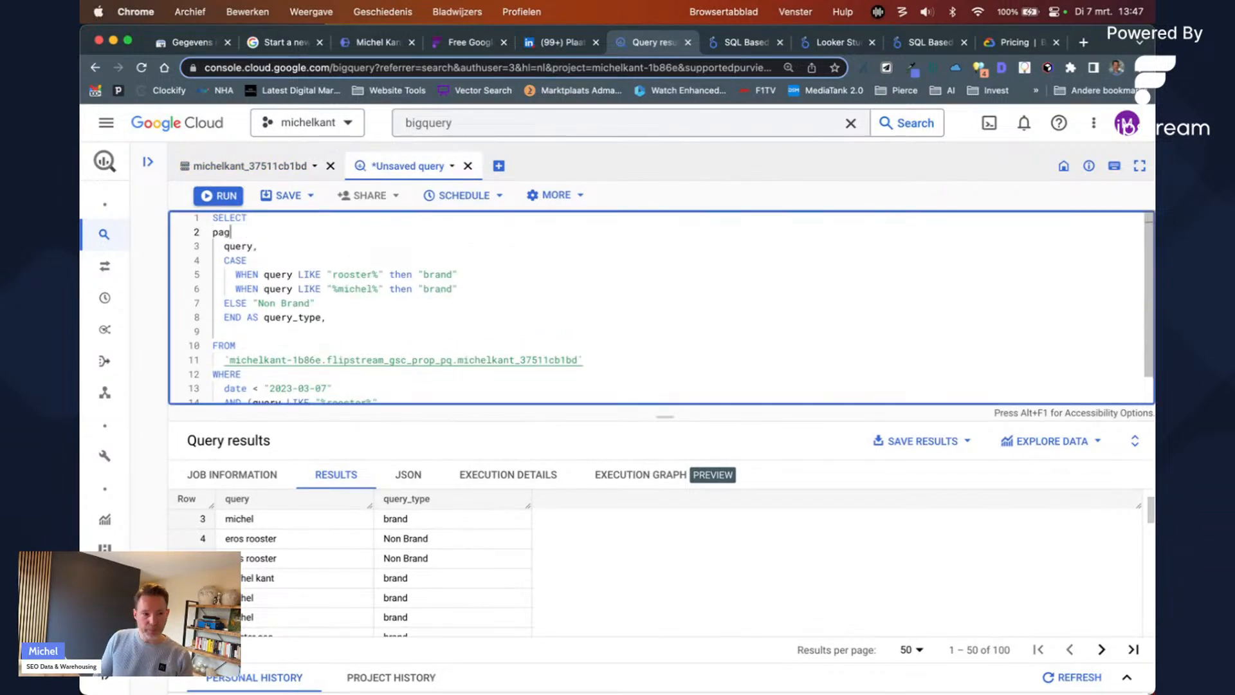
text(e,)
key(super+shift+f)
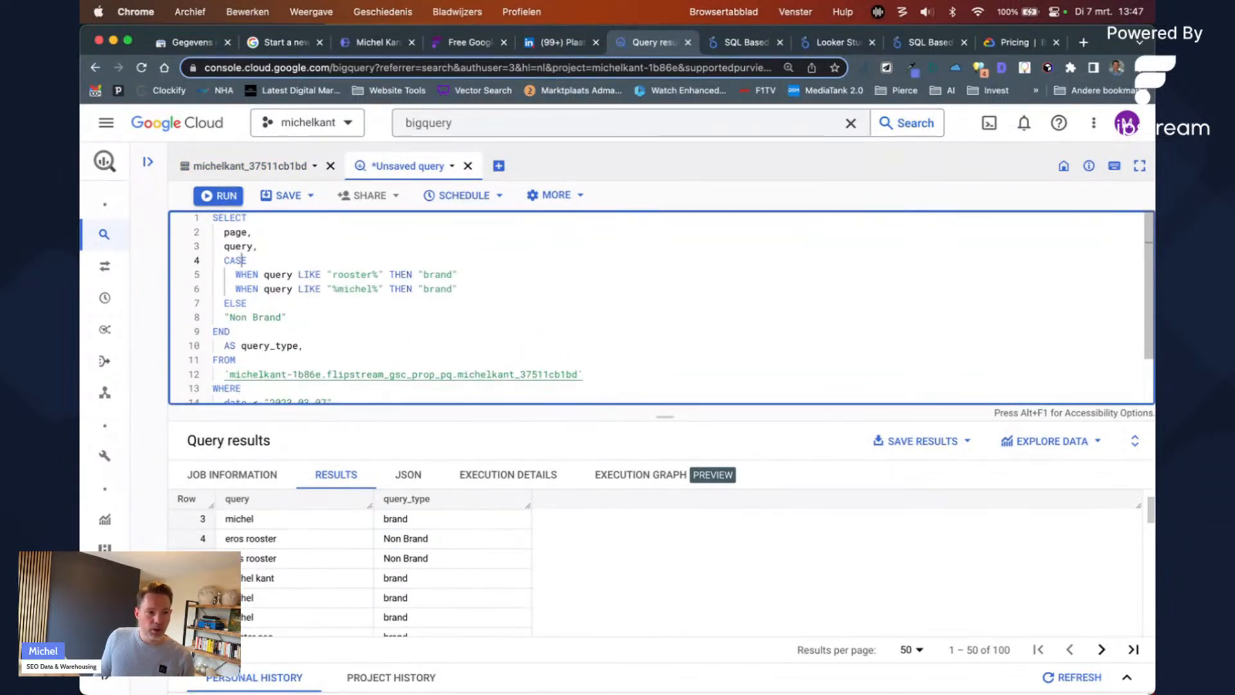
Step: Paste a copy of the CASE … AS query_type block below the original
drag(303, 346, 223, 260)
key(super+c)
key(Down)
key(Up)
key(Return)
key(super+v)
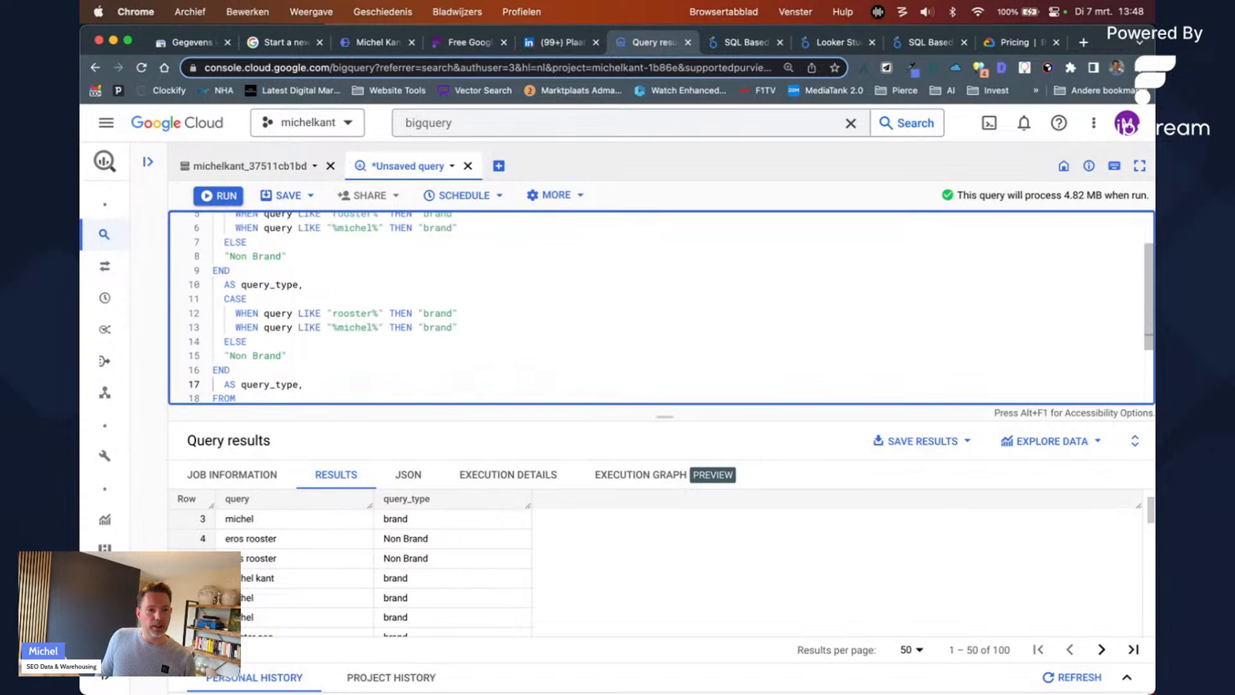
key(alt+shift+Left)
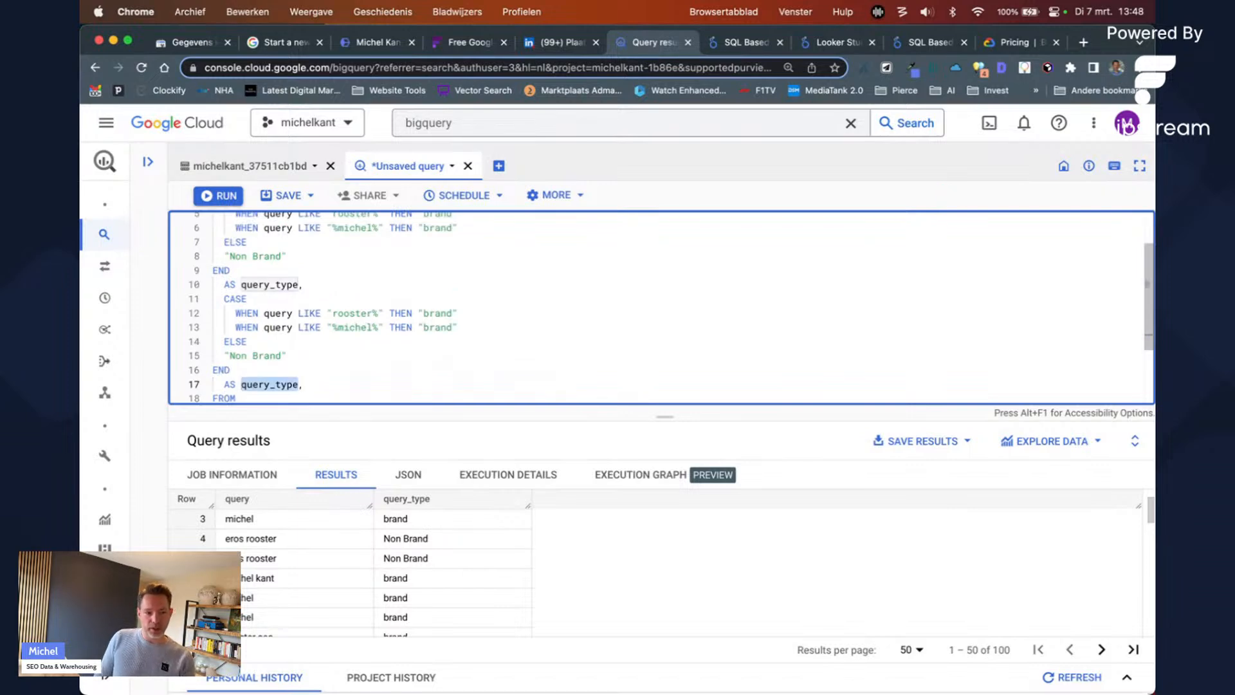
Step: Rename the copied alias to page_type and change its ELSE label to "other pages"
text(page_te)
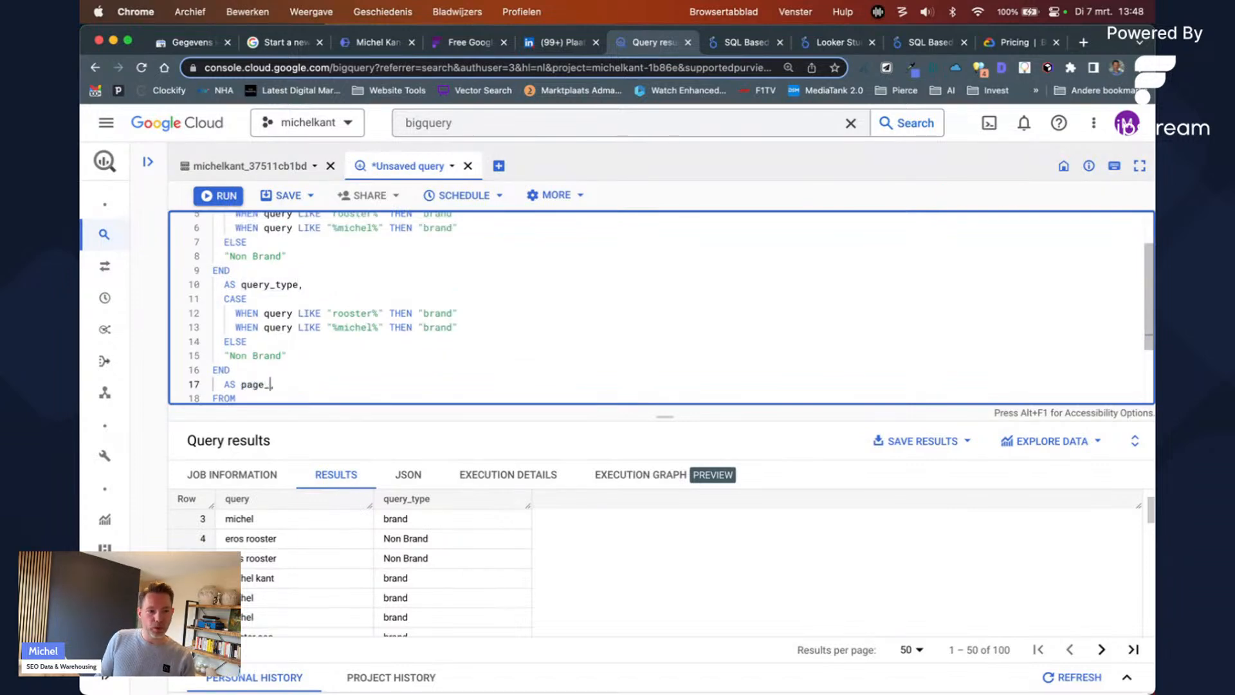
key(BackSpace)
text(ype)
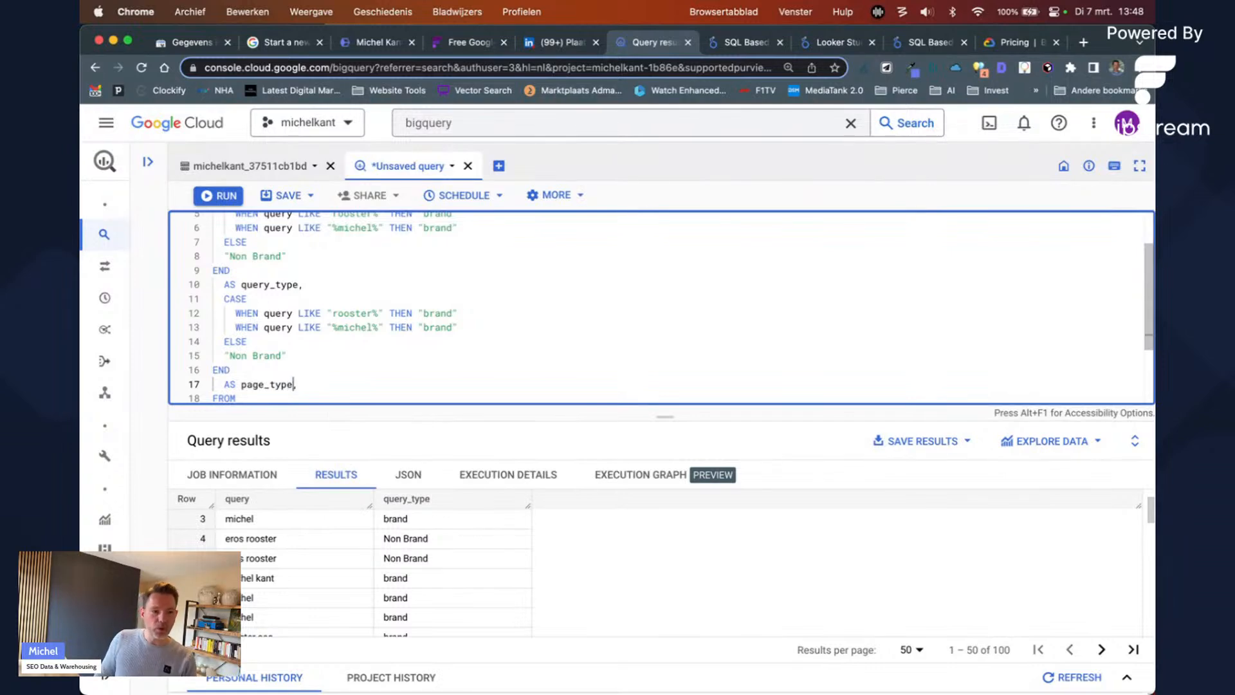
key(Up)
key(Up)
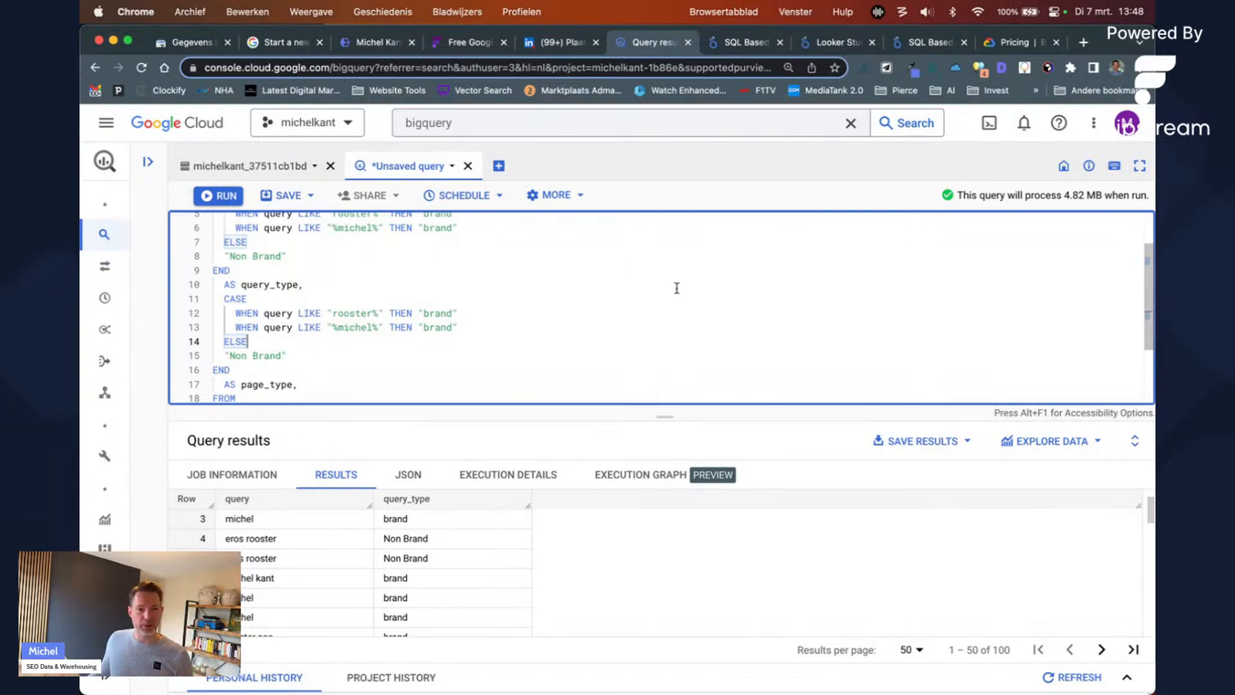
drag(664, 419, 662, 531)
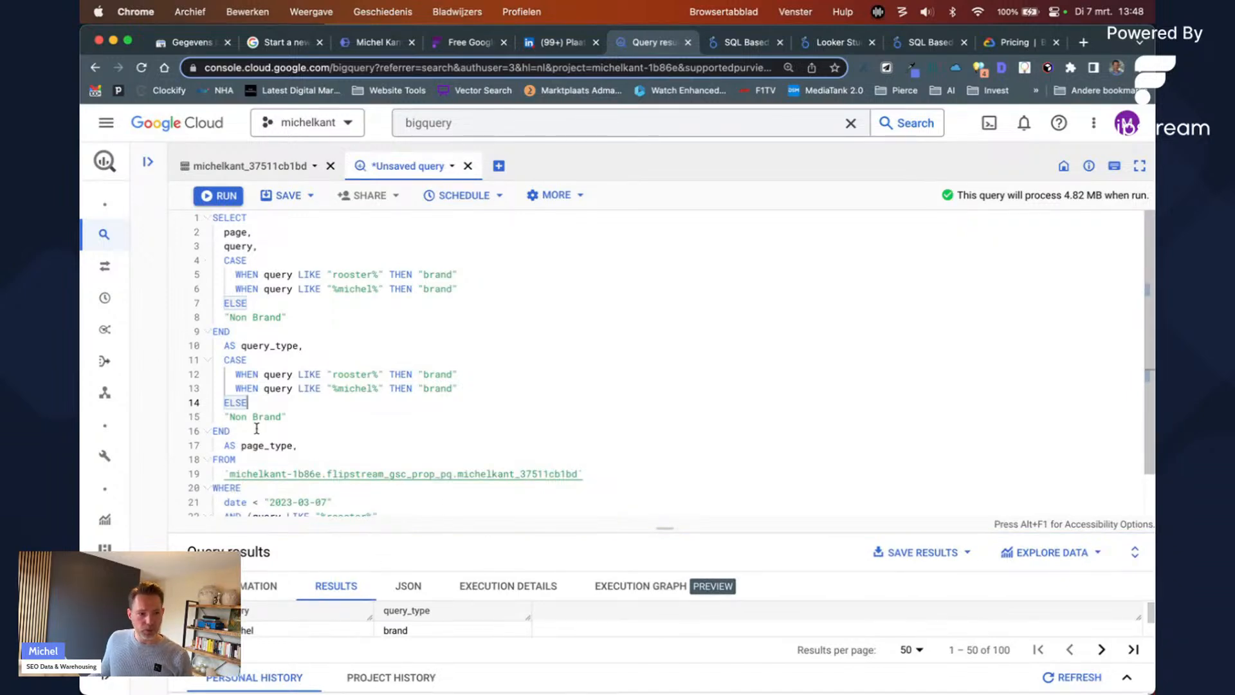
drag(230, 417, 278, 417)
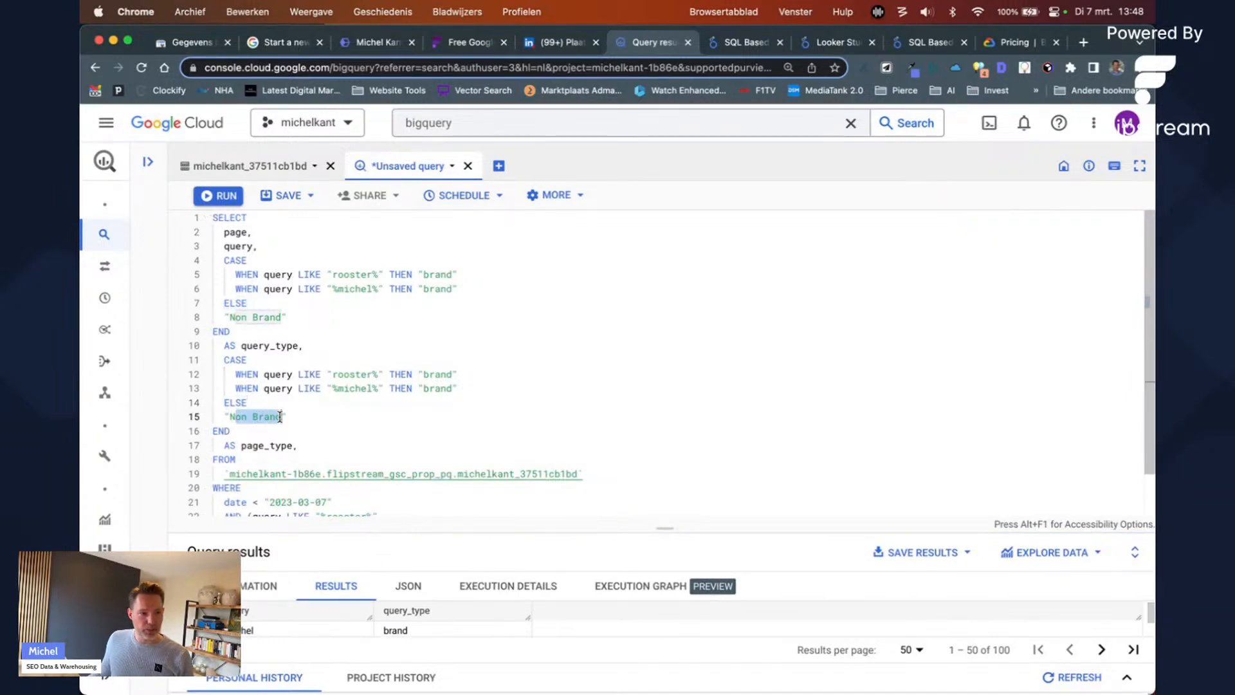
key(BackSpace)
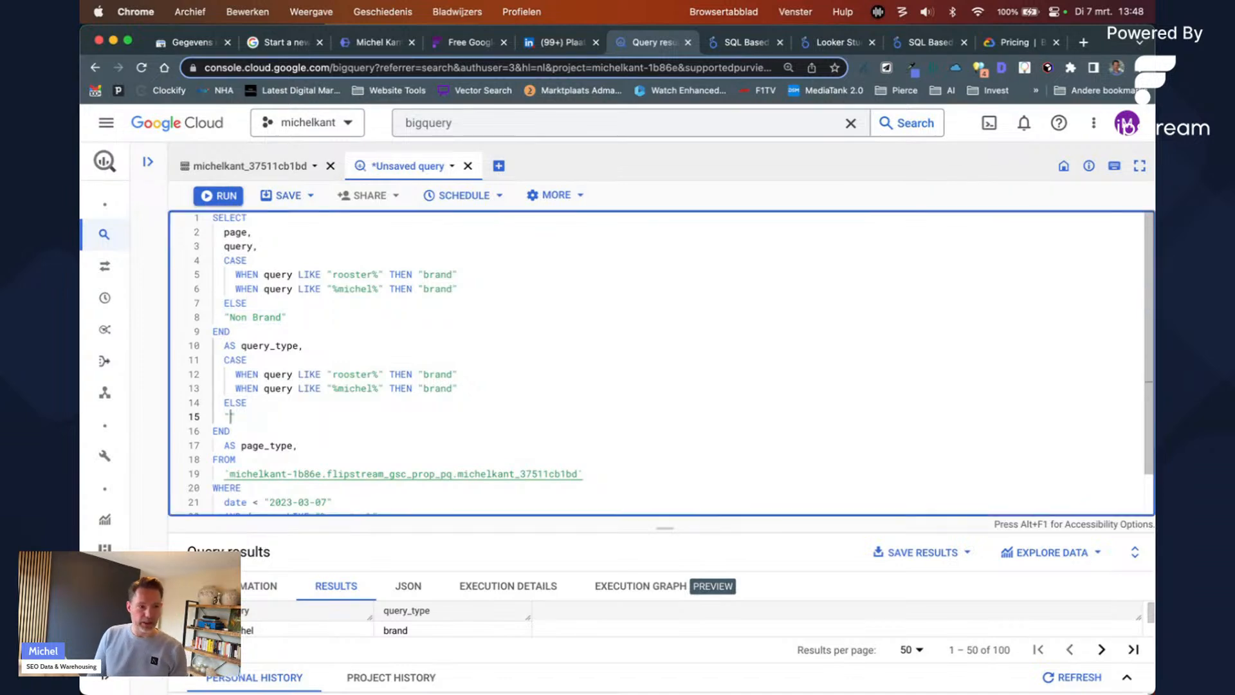
text(other pages)
Step: Change query to page in both WHEN conditions of the page_type CASE
key(Up)
key(Up)
key(Up)
key(Up)
key(Down)
key(alt+Right)
key(alt+Right)
key(alt+shift+Left)
text(page)
key(Down)
key(alt+Right)
key(alt+shift+Left)
text(page)
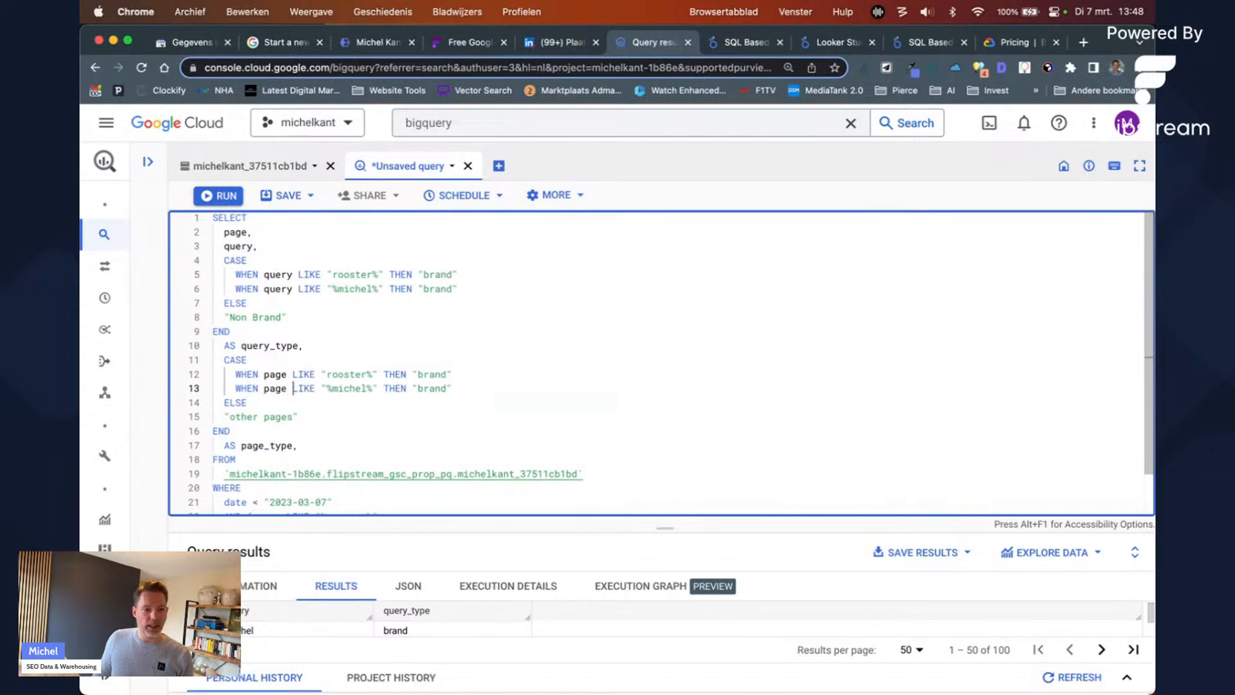
Step: Change the page_type patterns to "%product%" on line 12 and "%cbs%" on line 13
key(Up)
key(alt+Left)
key(alt+shift+Right)
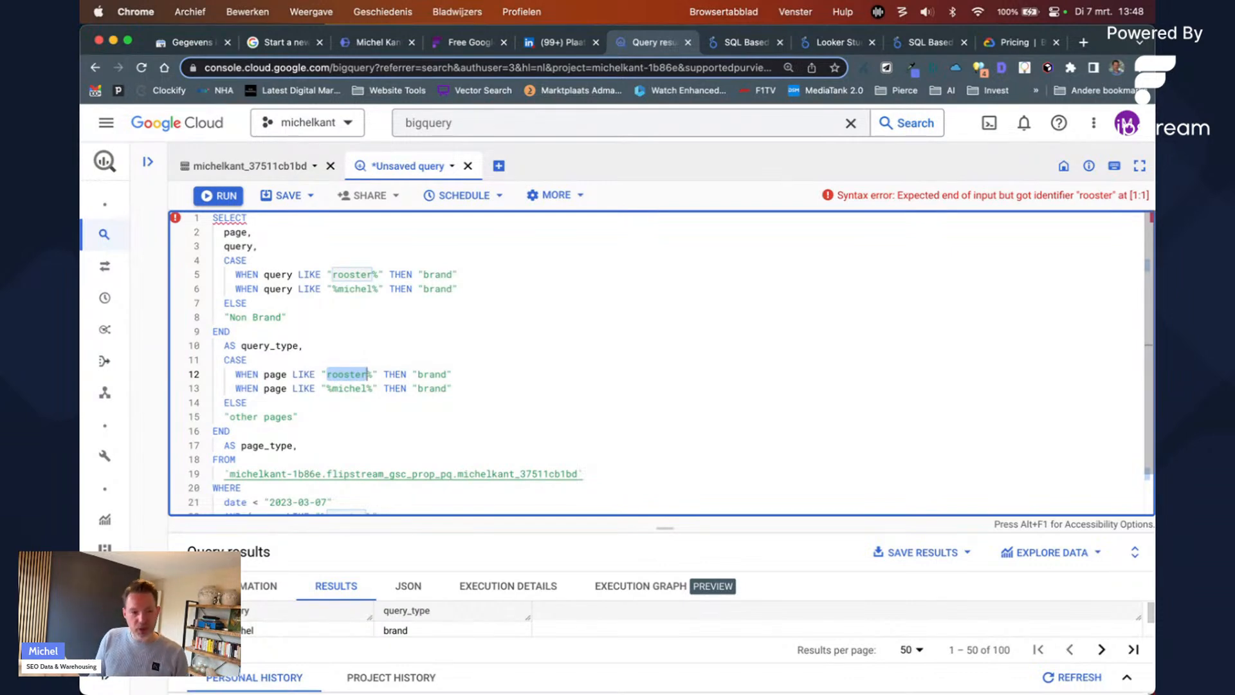
text(uct)
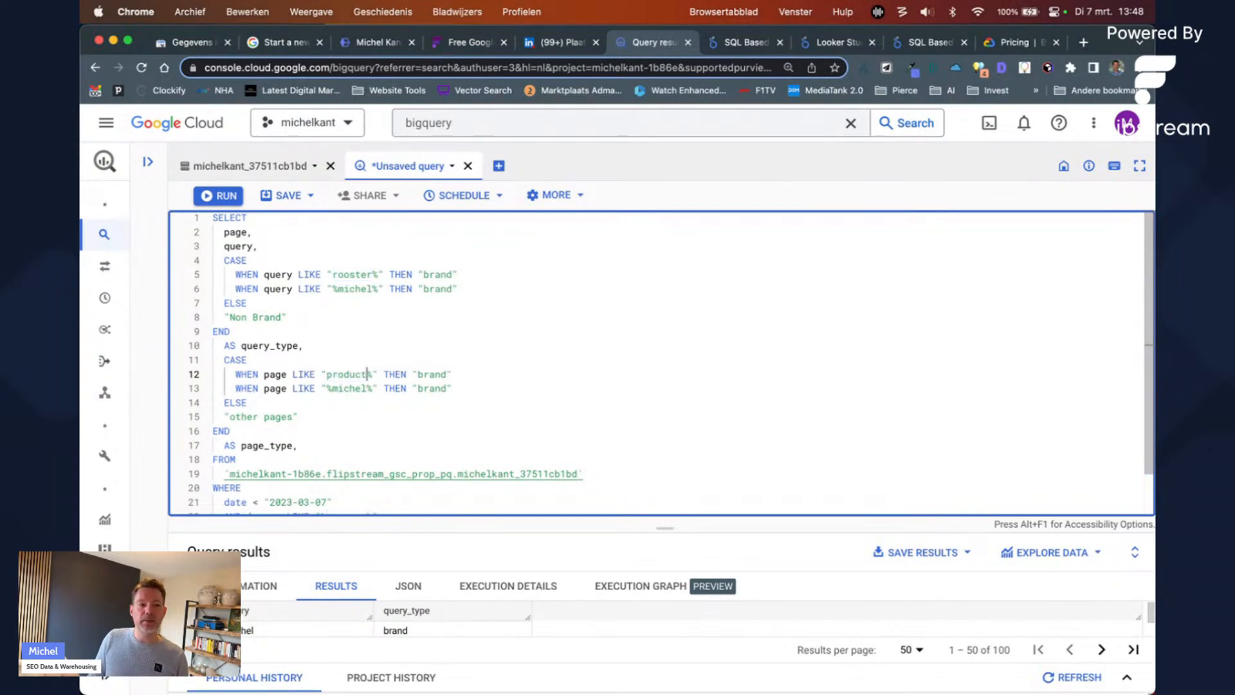
drag(368, 374, 327, 374)
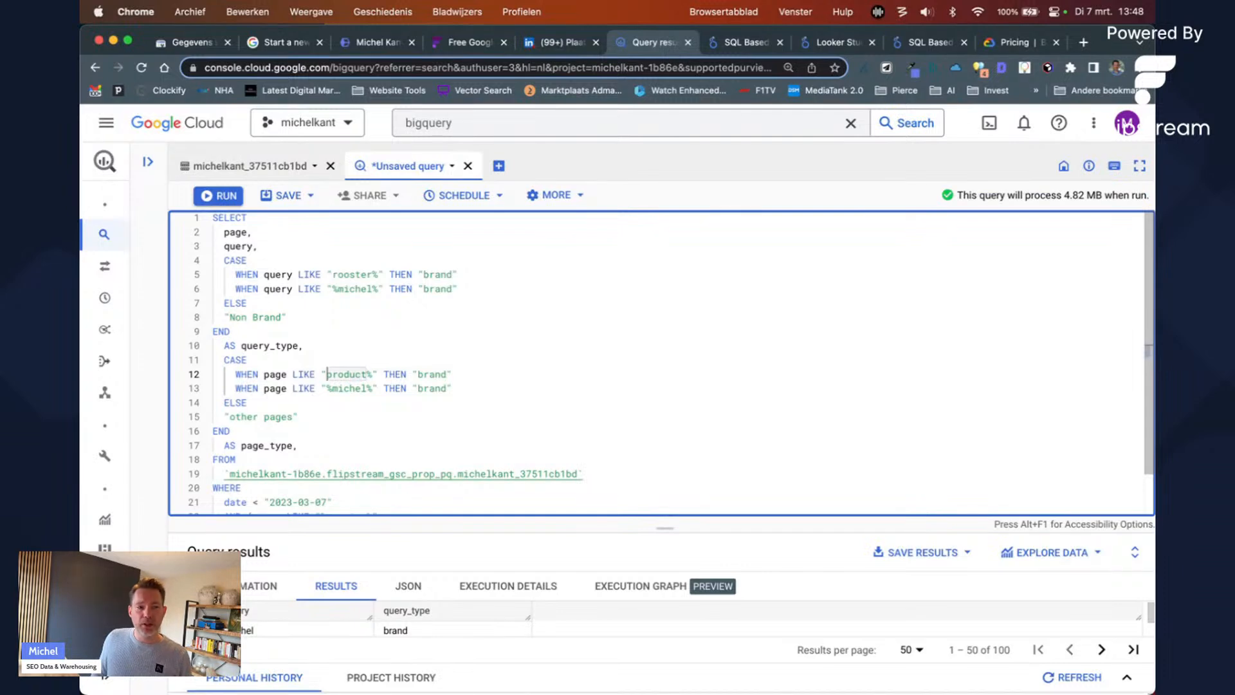
key(Left)
text(%)
key(Down)
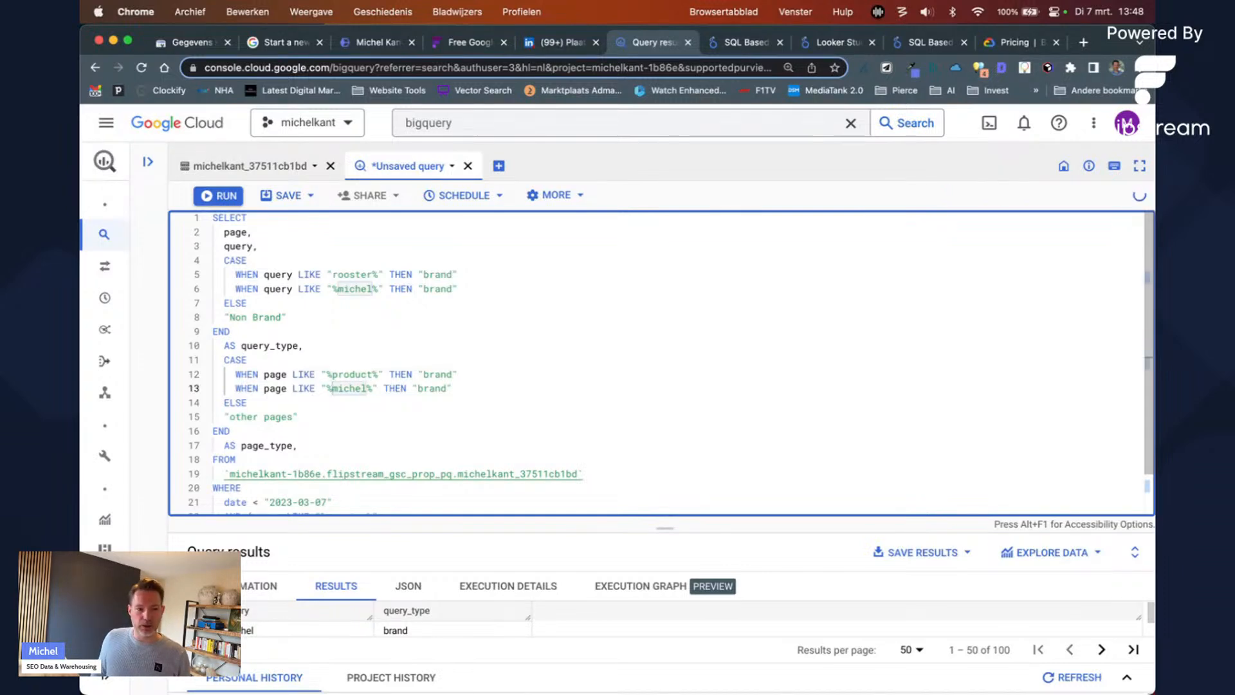
key(shift+End)
key(shift+Left)
key(shift+Left)
key(shift+Left)
key(shift+Left)
key(shift+Left)
key(shift+Left)
key(shift+Left)
key(shift+Left)
key(shift+Left)
key(shift+Left)
key(shift+Left)
key(shift+Left)
key(shift+Left)
key(shift+Left)
key(shift+Left)
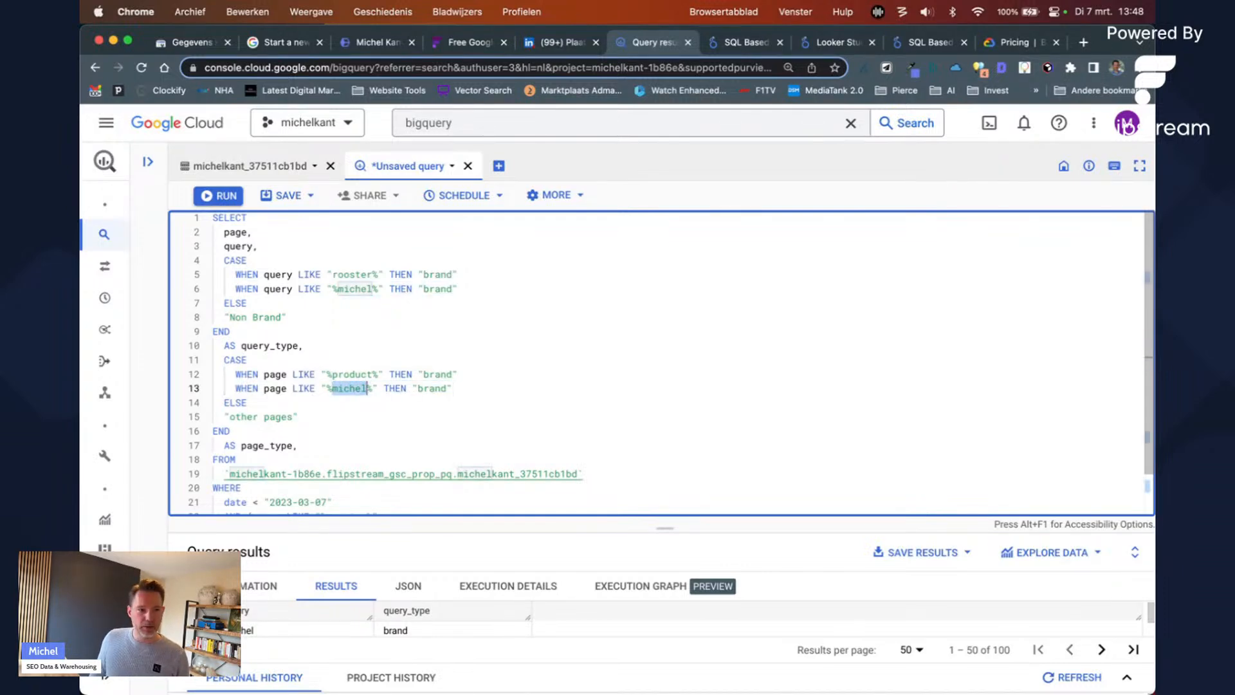
text(cbs)
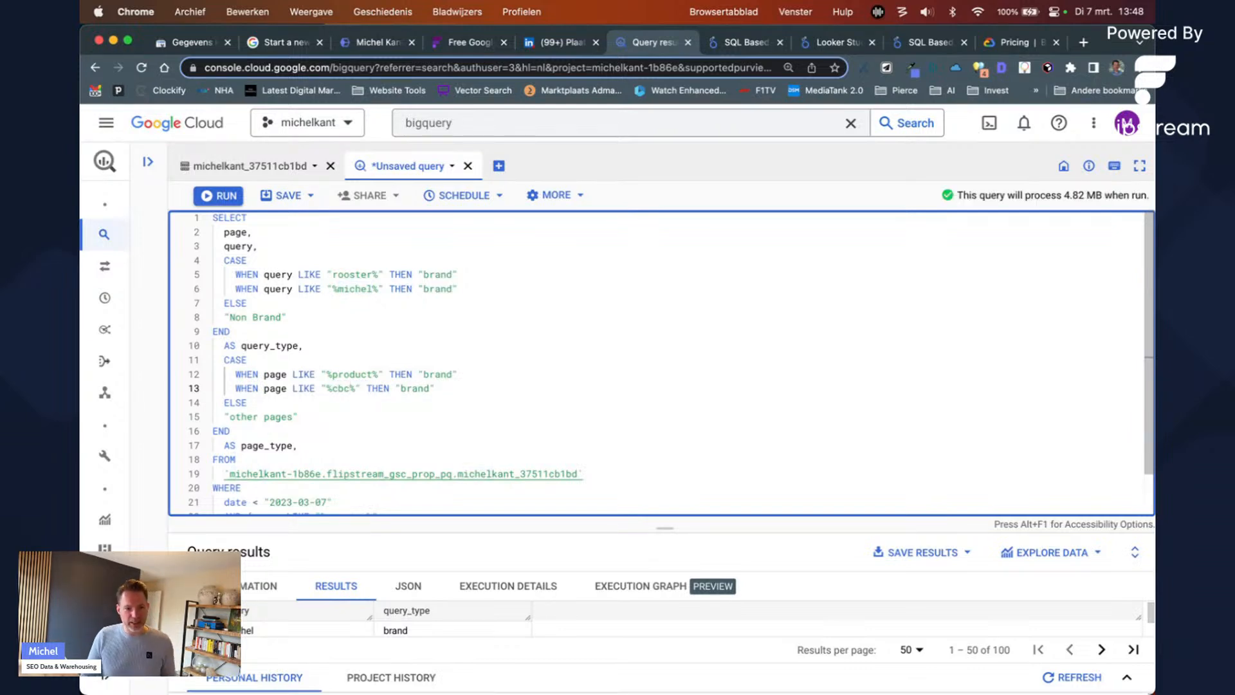
Step: Label line 13 matches "category page" and line 12 matches "product page"
key(super+Right)
key(Left)
key(shift+Left)
key(shift+Left)
key(shift+Left)
key(shift+Left)
key(shift+Left)
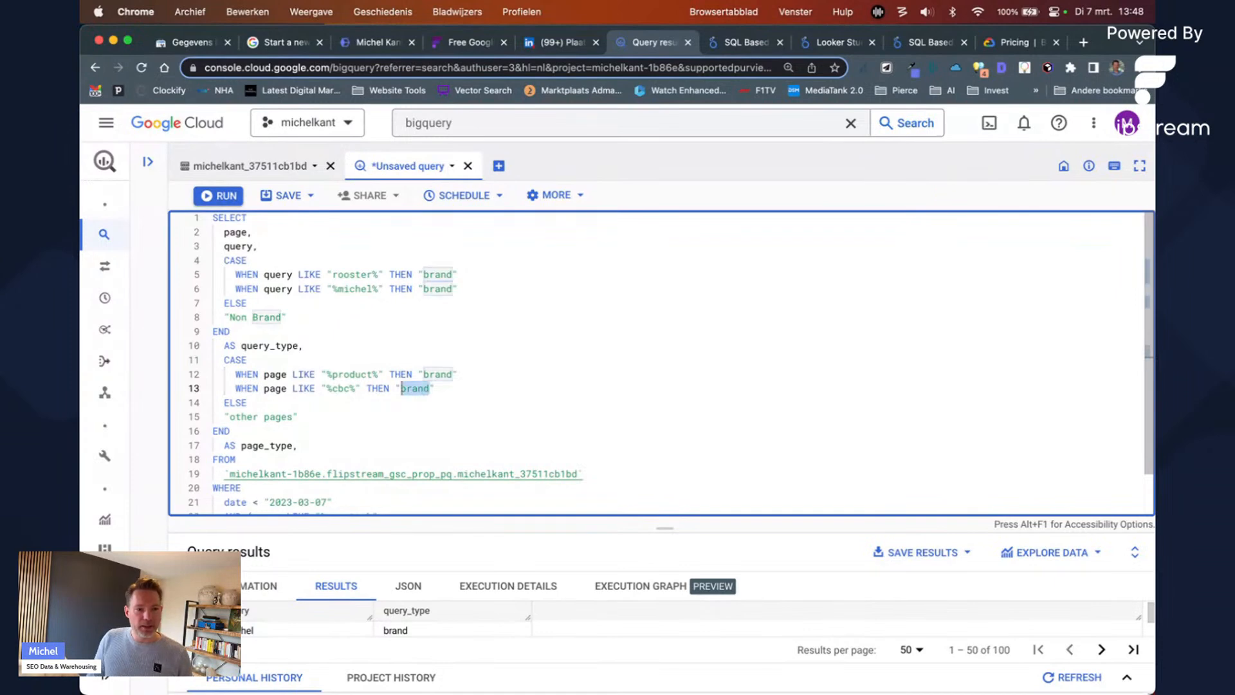
text(category)
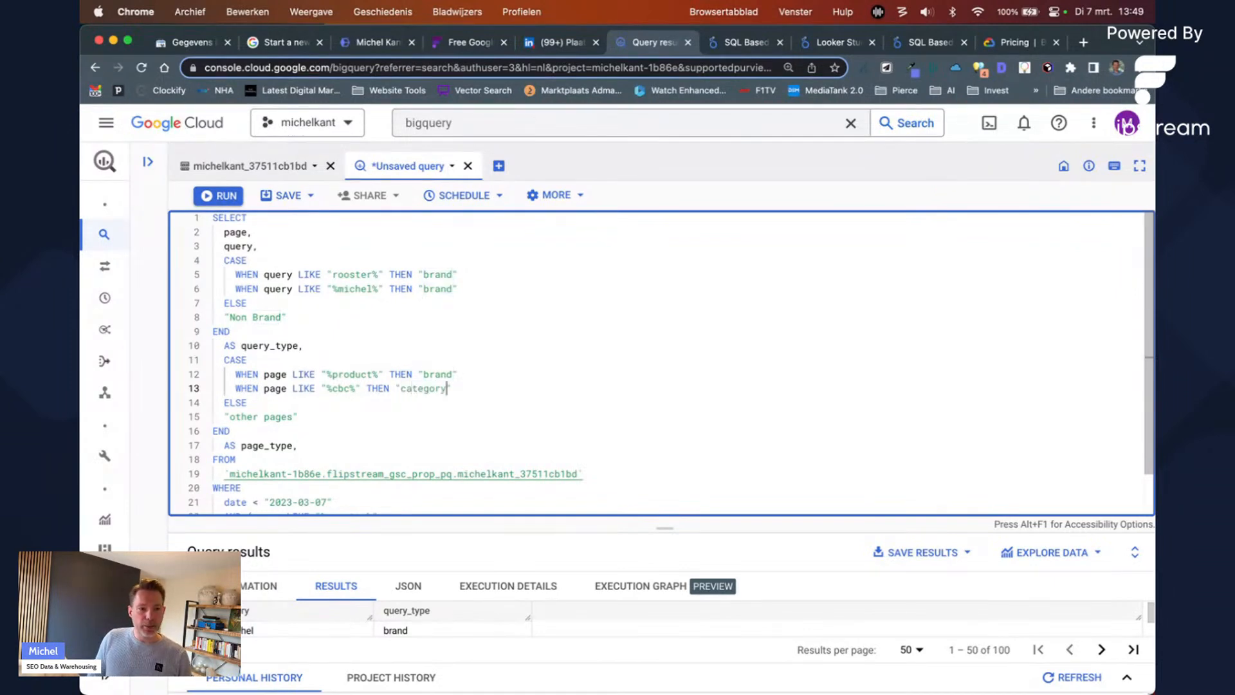
text( page)
key(Up)
key(Left)
key(shift+Left)
key(shift+Left)
key(shift+Left)
key(shift+Left)
key(shift+Left)
text(product page)
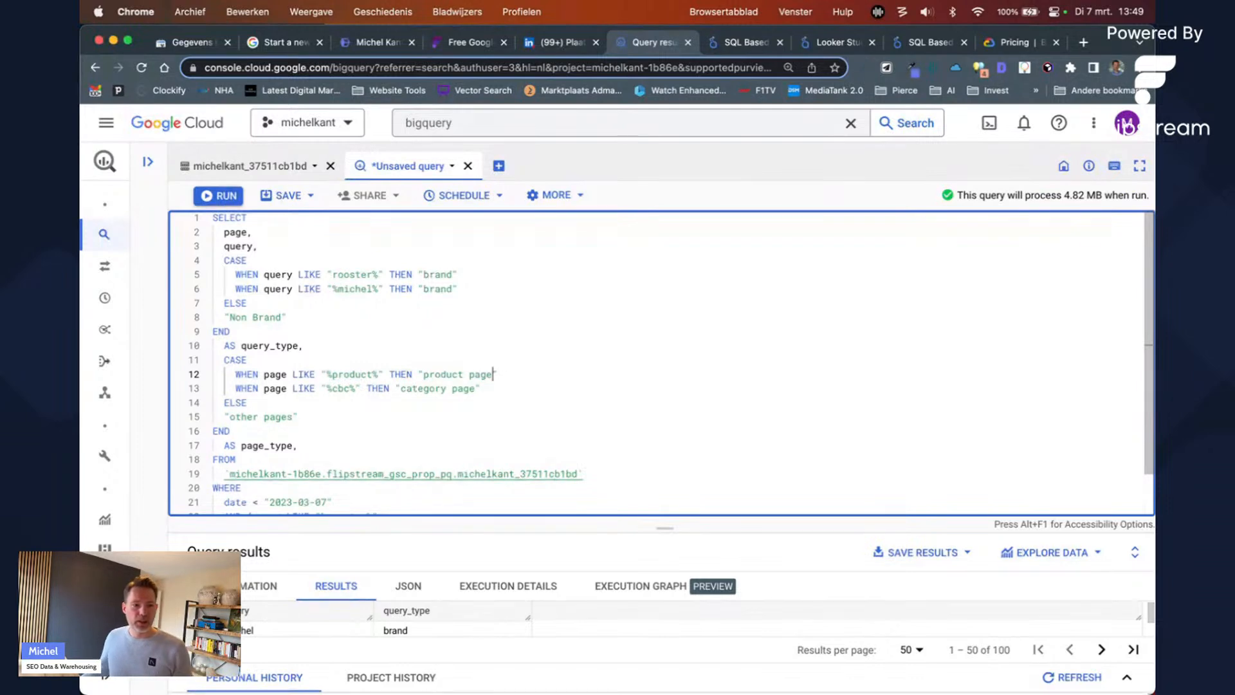
Step: Make line 12 match "%blog%" labelled "blog page", then open a new browser tab
scroll(351, 419, down, 2)
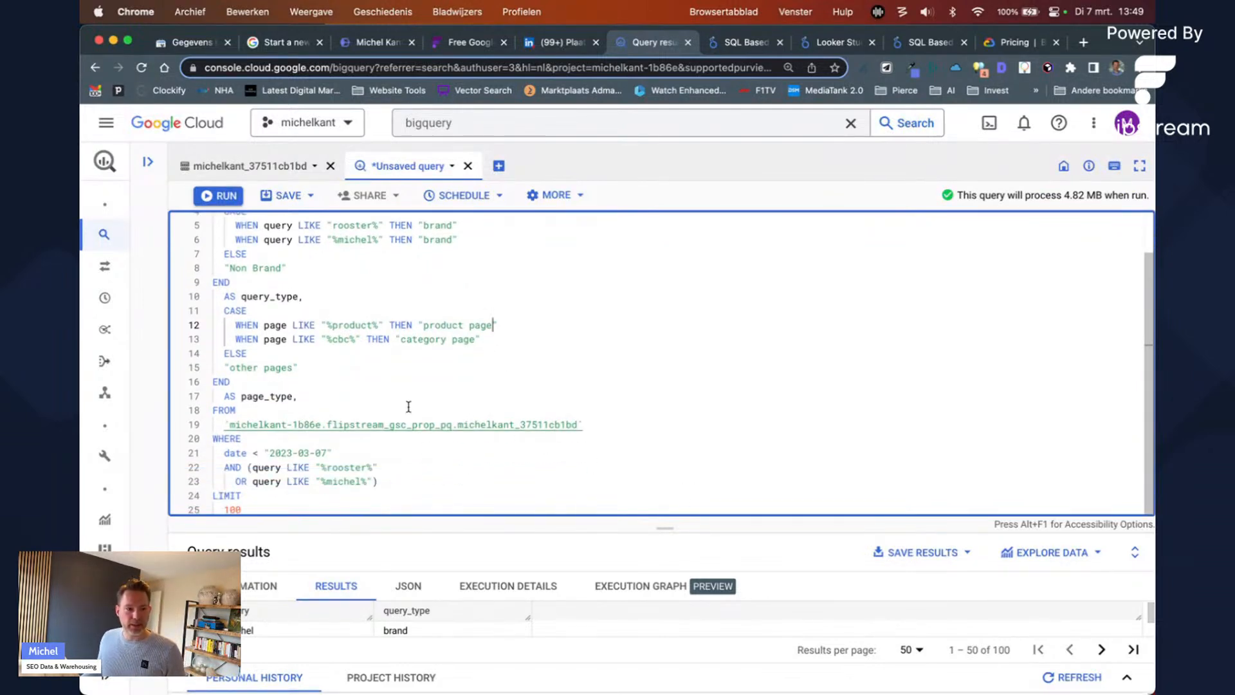
double_click(347, 328)
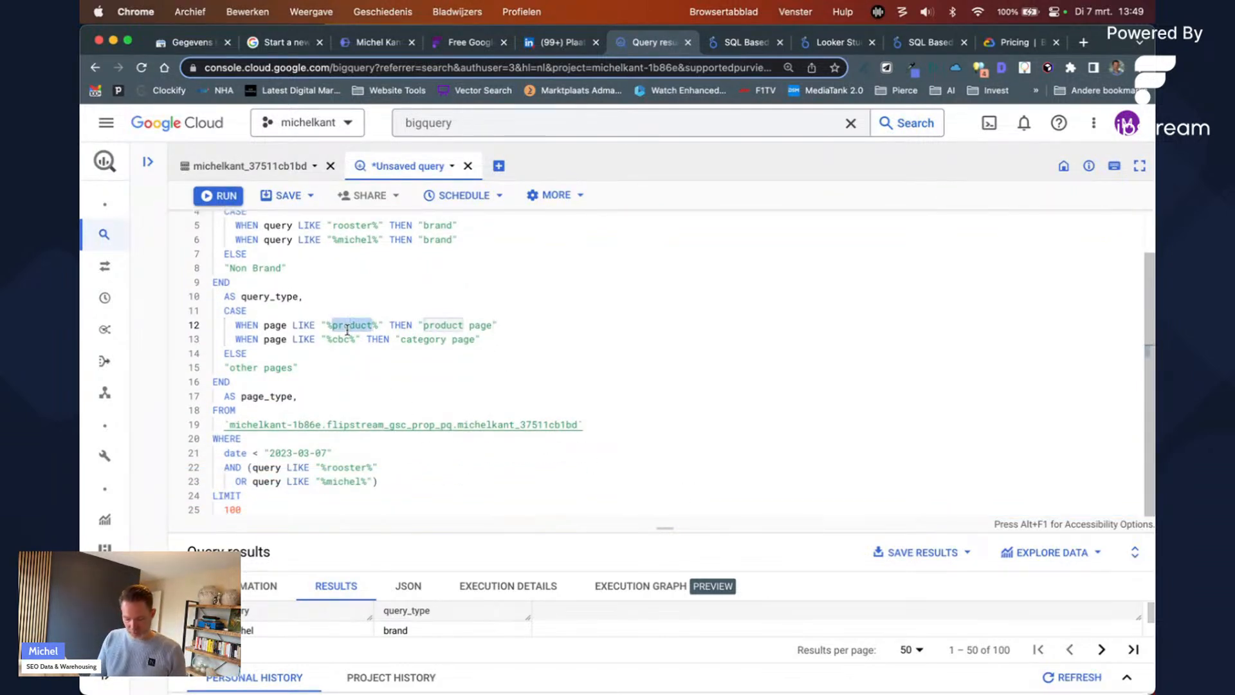
text(blog)
click(481, 325)
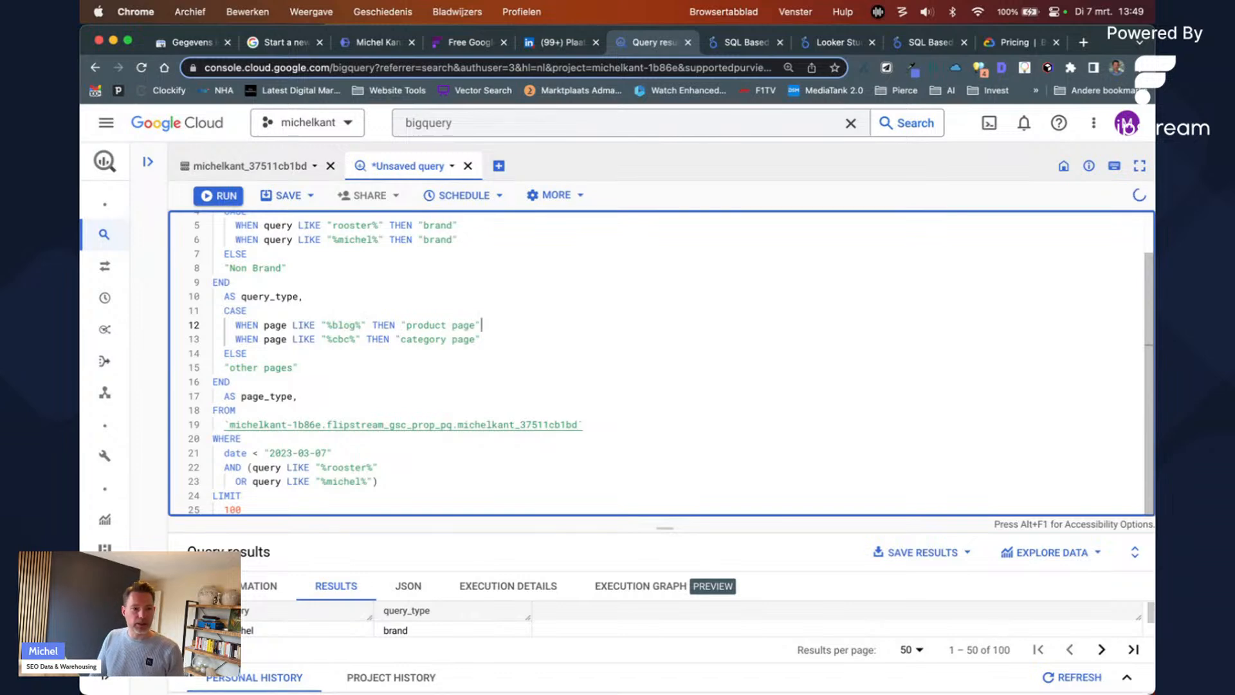
double_click(408, 325)
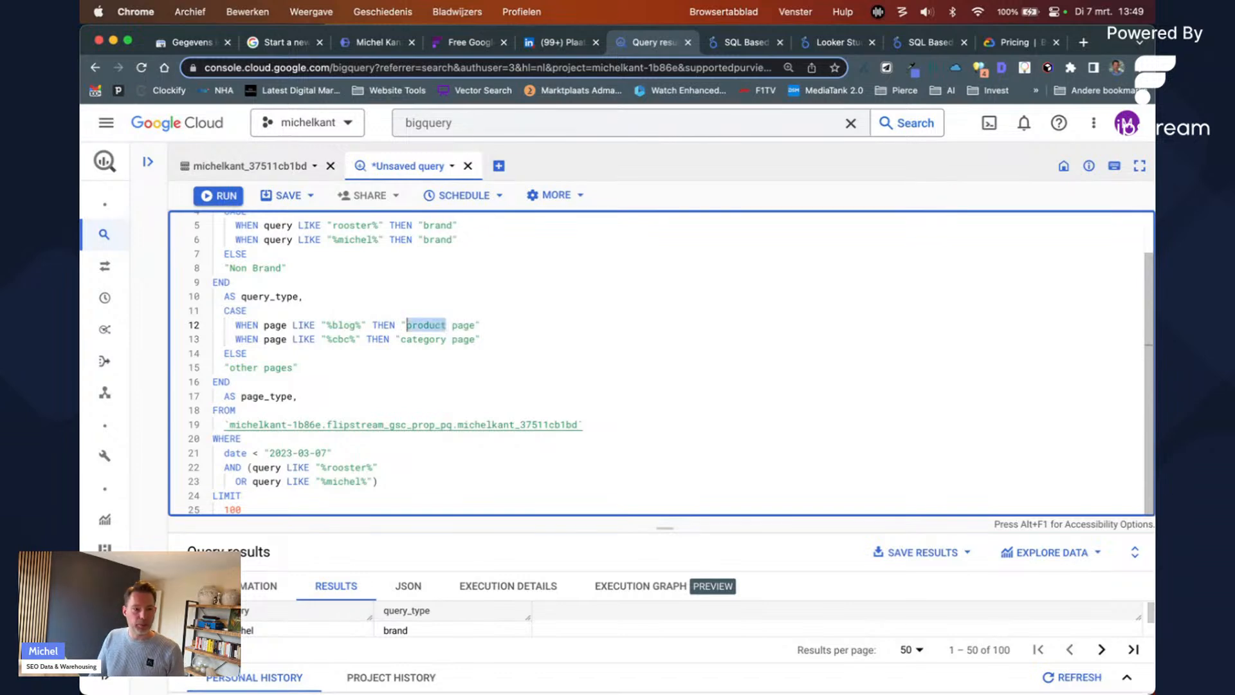
text(blog)
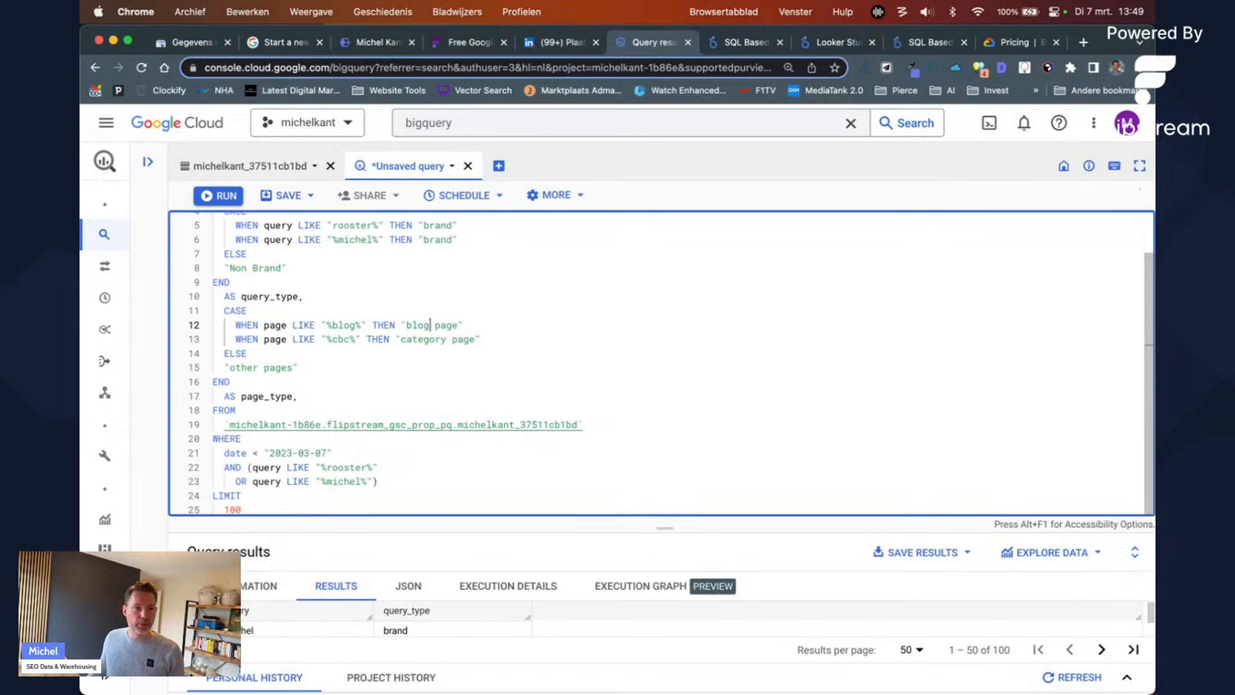
key(super+t)
Step: Browse michelkant.nl's SEO strategie, Big Data SEO and keyword research article pages to see their URLs
text(michelka)
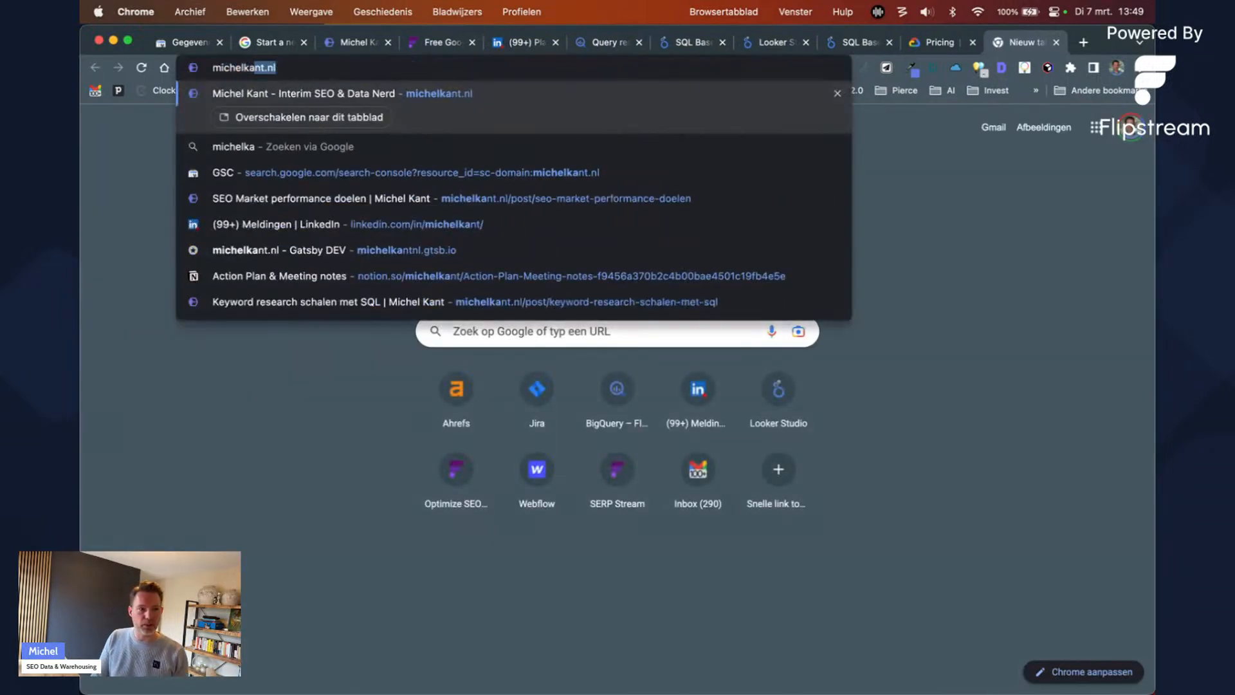
key(Return)
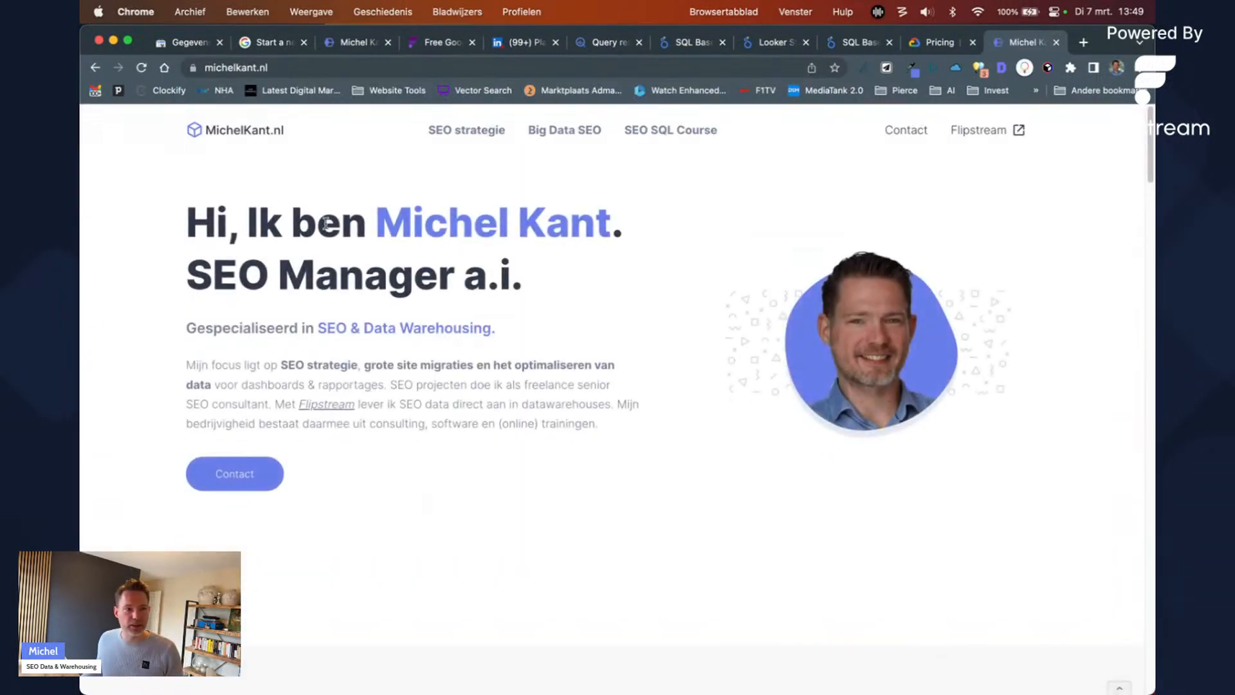
click(499, 132)
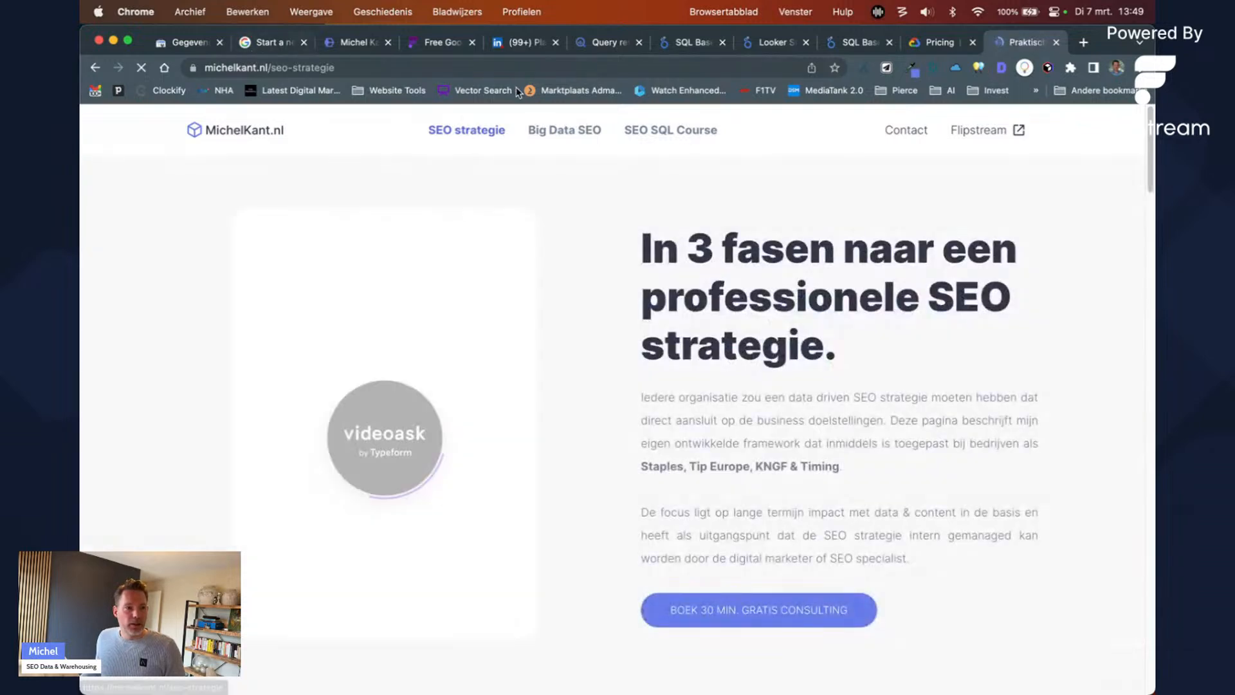
click(543, 137)
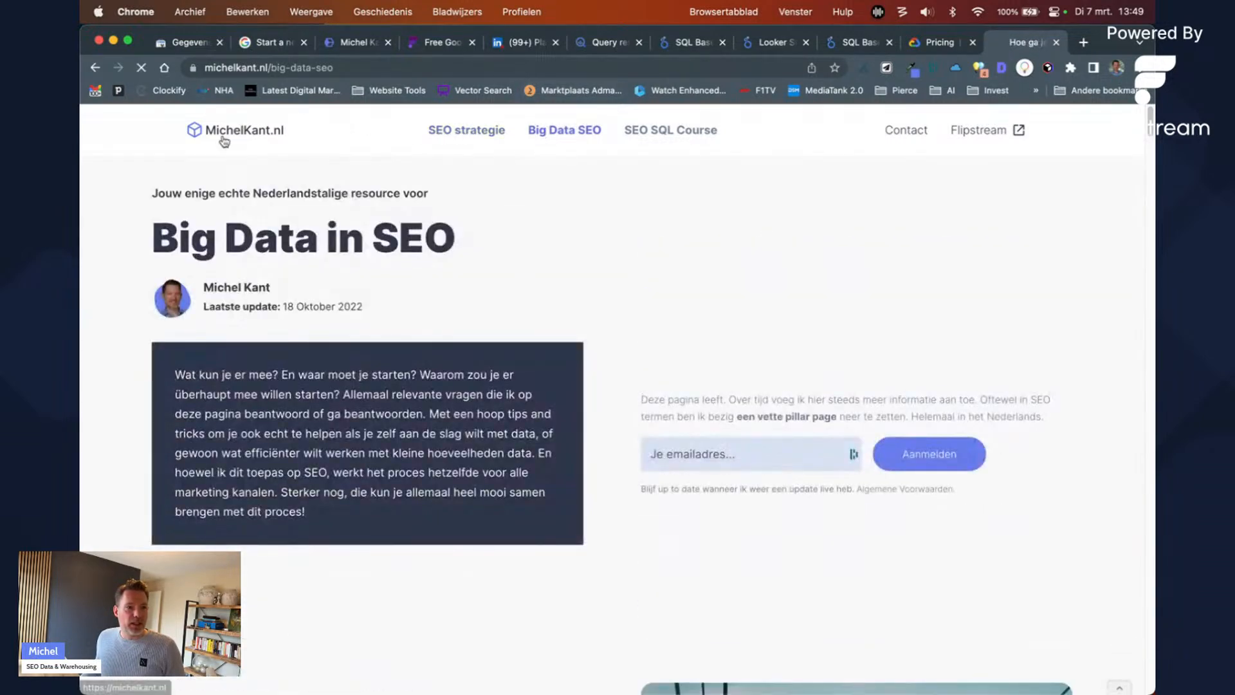
click(223, 141)
scroll(287, 405, down, 5)
click(388, 541)
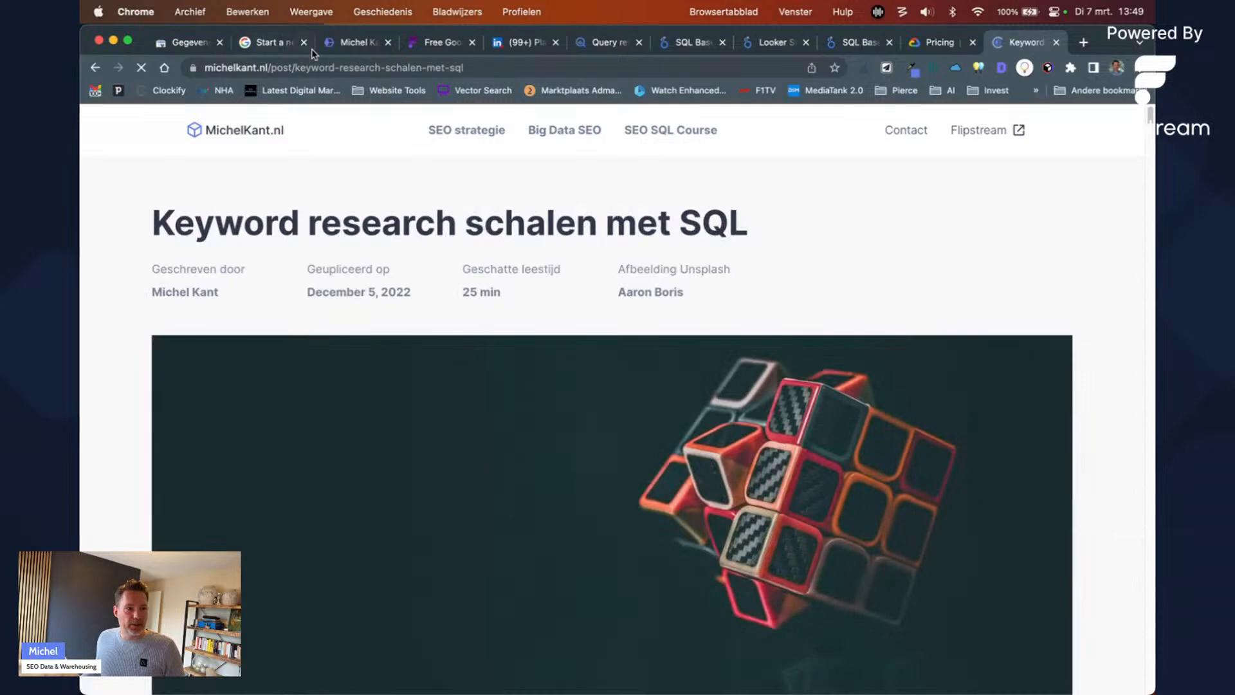
Step: Glance at the Looker Studio, CTR insights and GSC dashboards, then select 'blog' in line 12's pattern
click(766, 42)
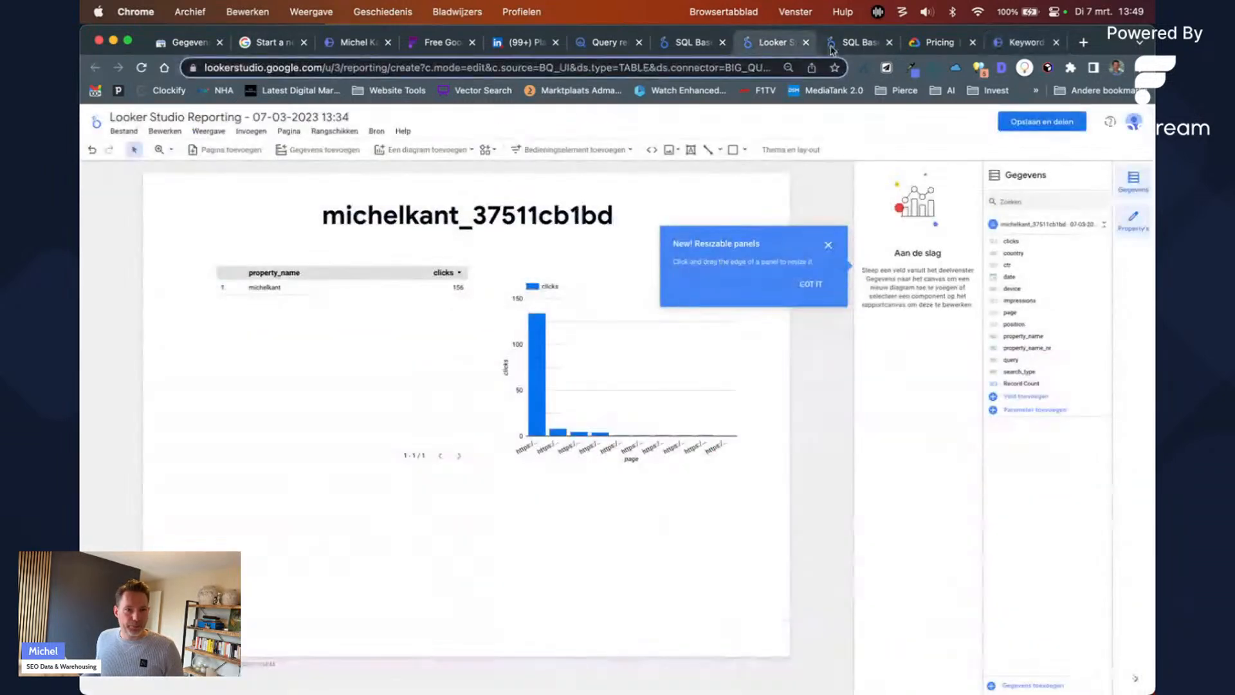
click(833, 44)
click(692, 43)
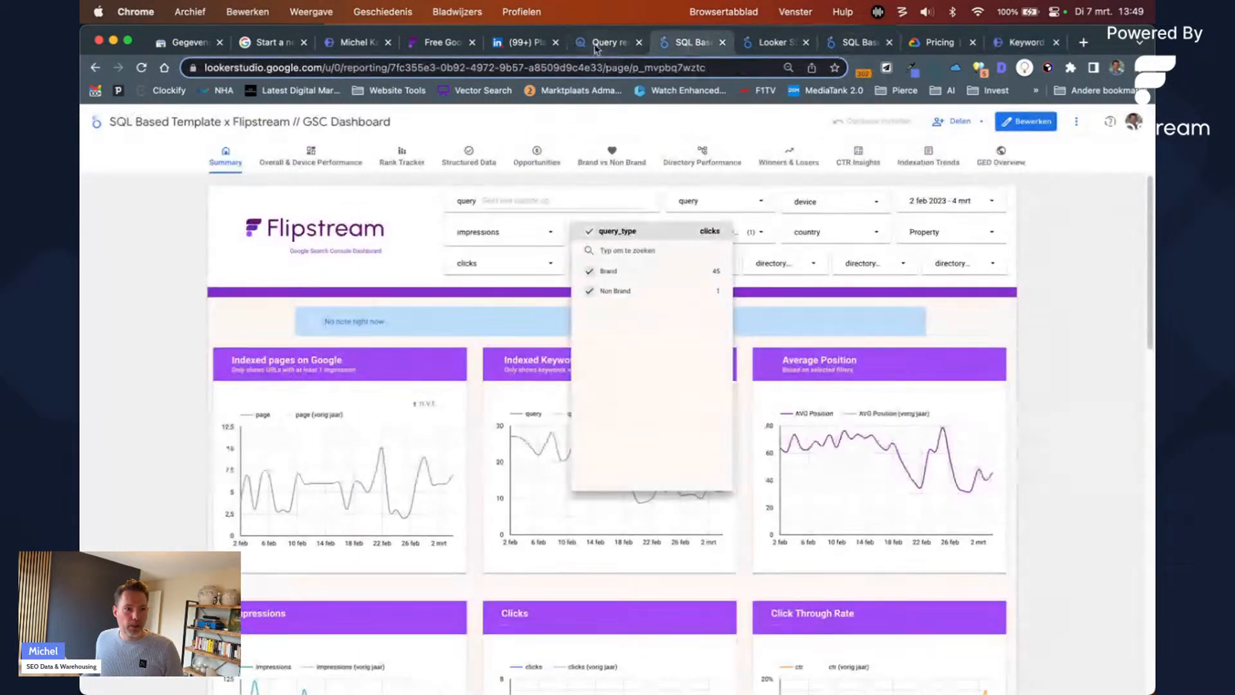
click(596, 44)
double_click(344, 325)
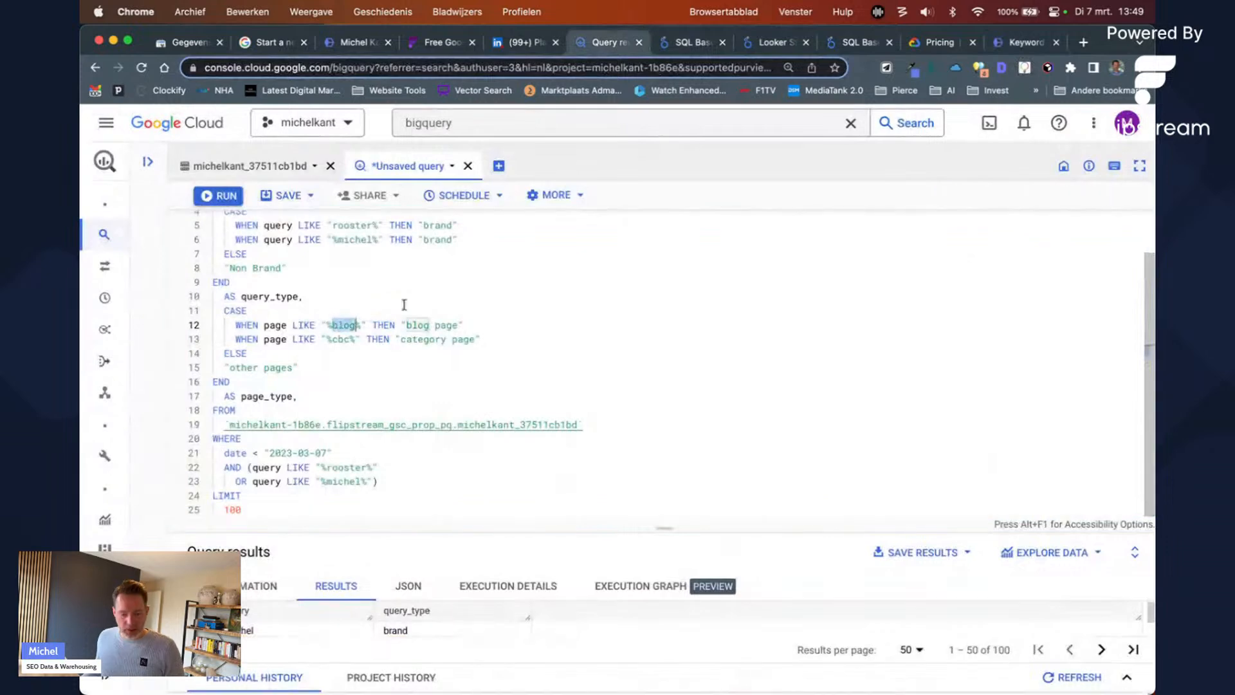
Step: Change line 12's pattern to %post% and line 13 to %strategy% labelled 'SEO Strategy'
text(pst)
key(BackSpace)
key(BackSpace)
text(ost)
key(Down)
key(shift+Left)
key(shift+Left)
key(shift+Left)
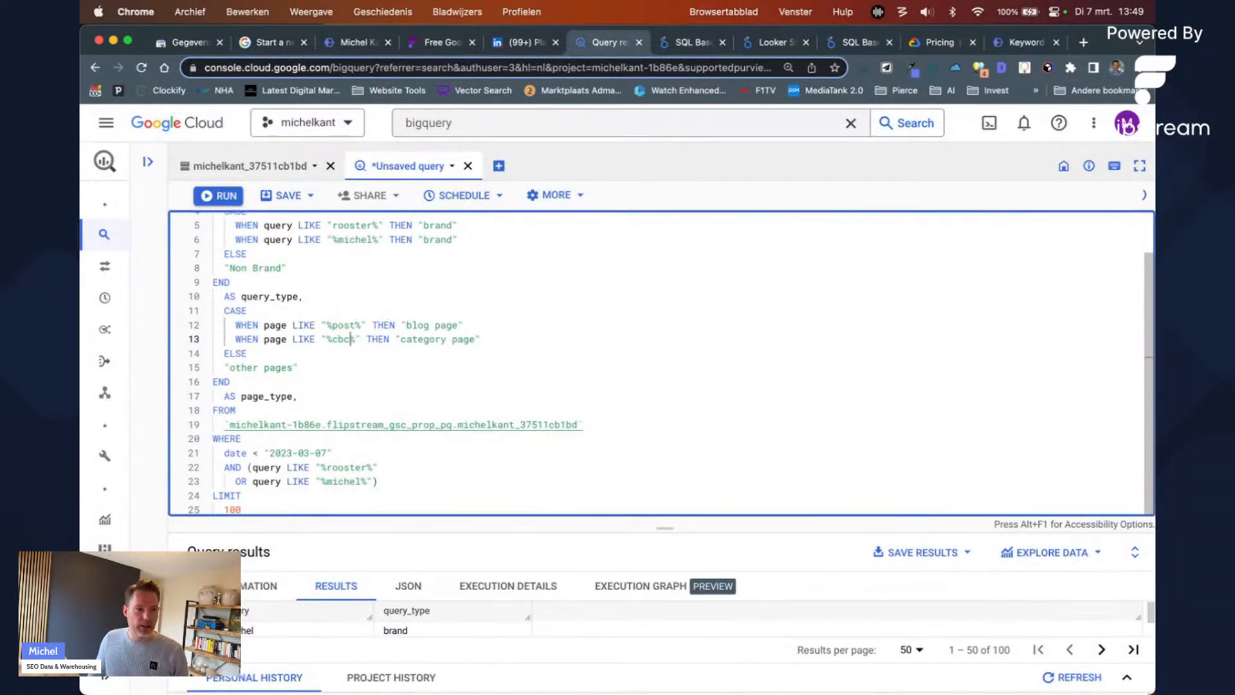
text(strategy)
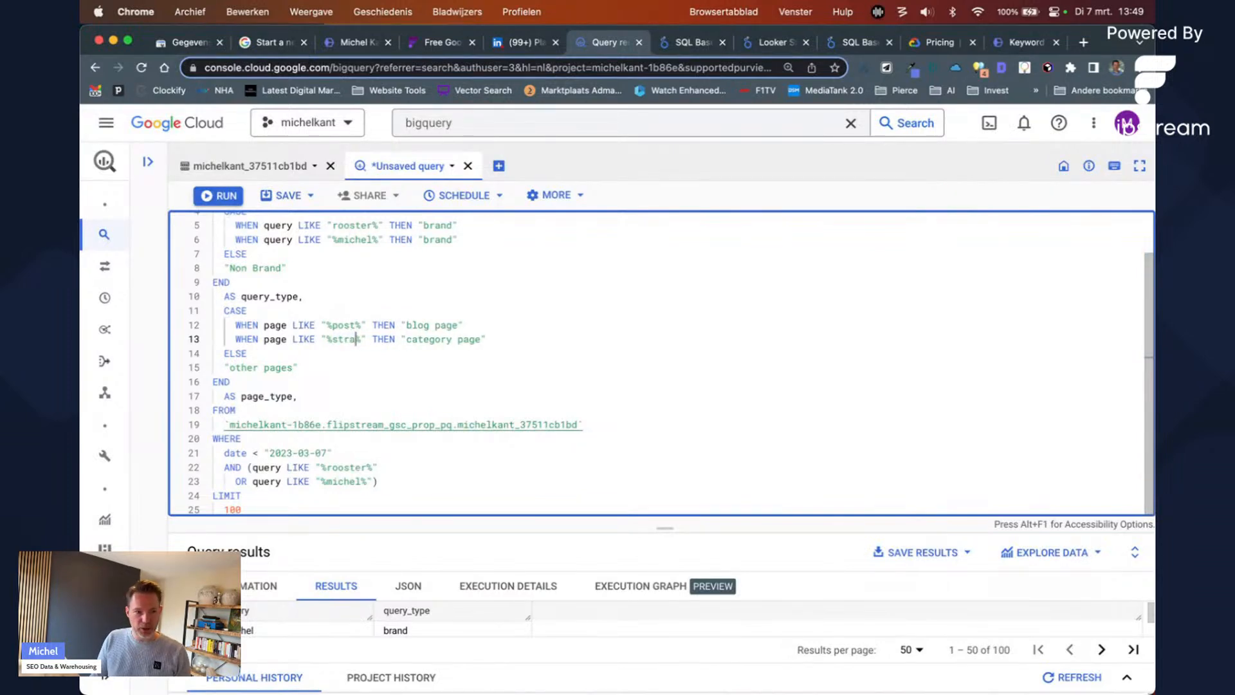
key(alt+Right)
key(alt+Right)
key(shift+alt+Right)
key(shift+alt+Right)
text(SEO Stra)
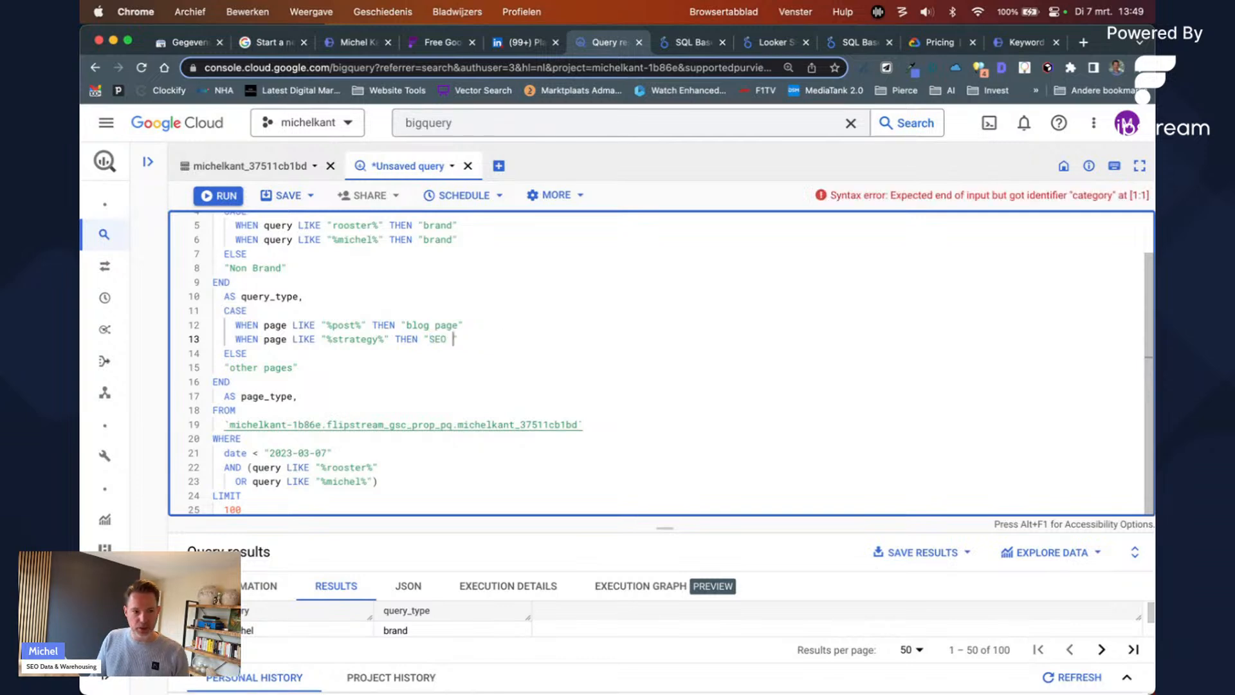
text(tegy)
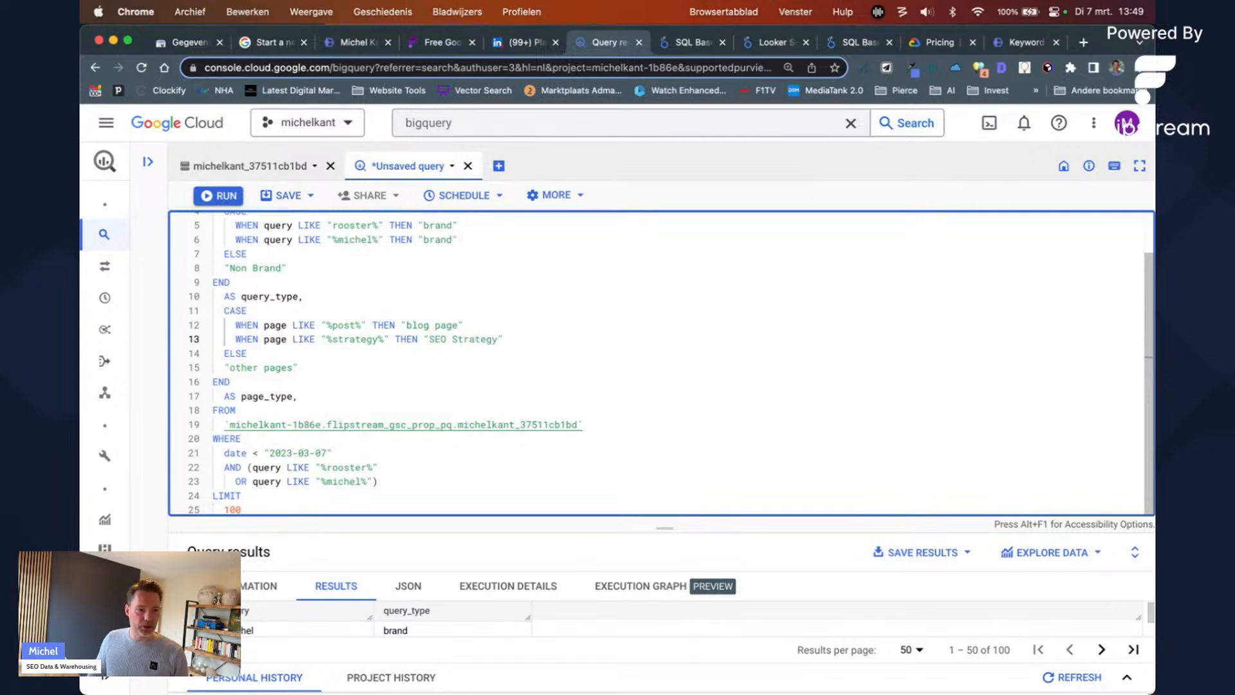
Step: Duplicate the SEO Strategy rule as a new line 14
key(shift+Home)
key(super+c)
key(Right)
key(Return)
key(super+v)
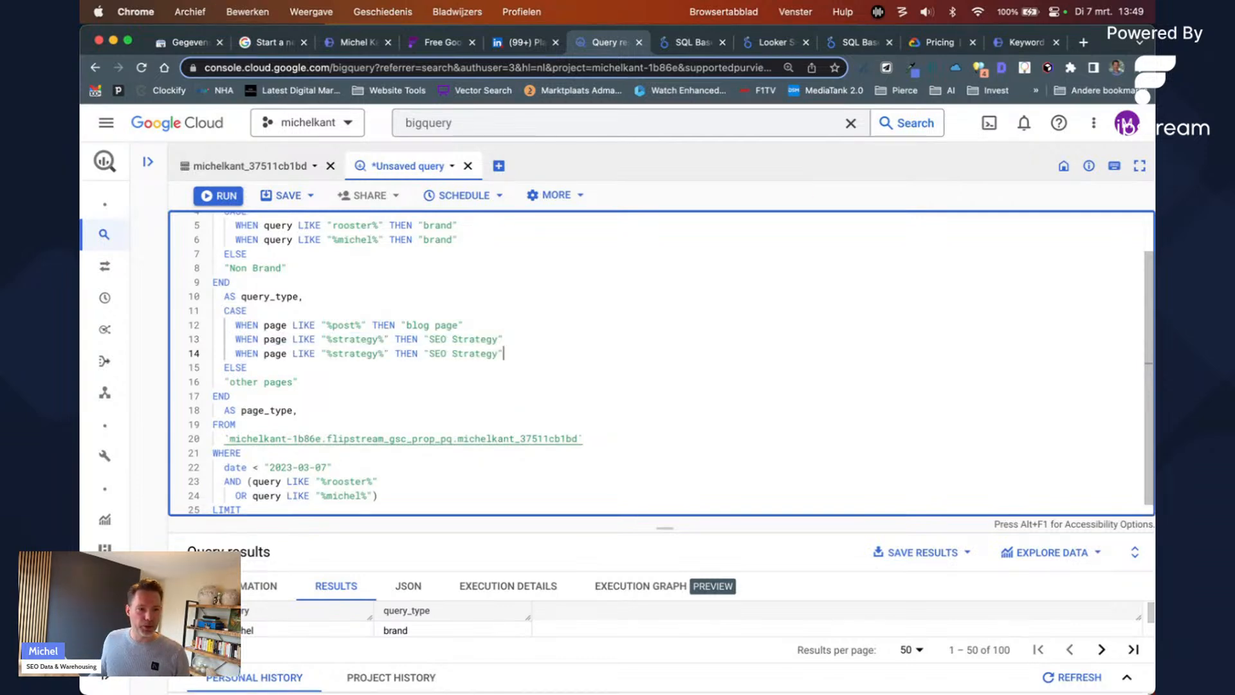
Step: Check the Big Data SEO page's URL on the site before returning to the query
click(1016, 43)
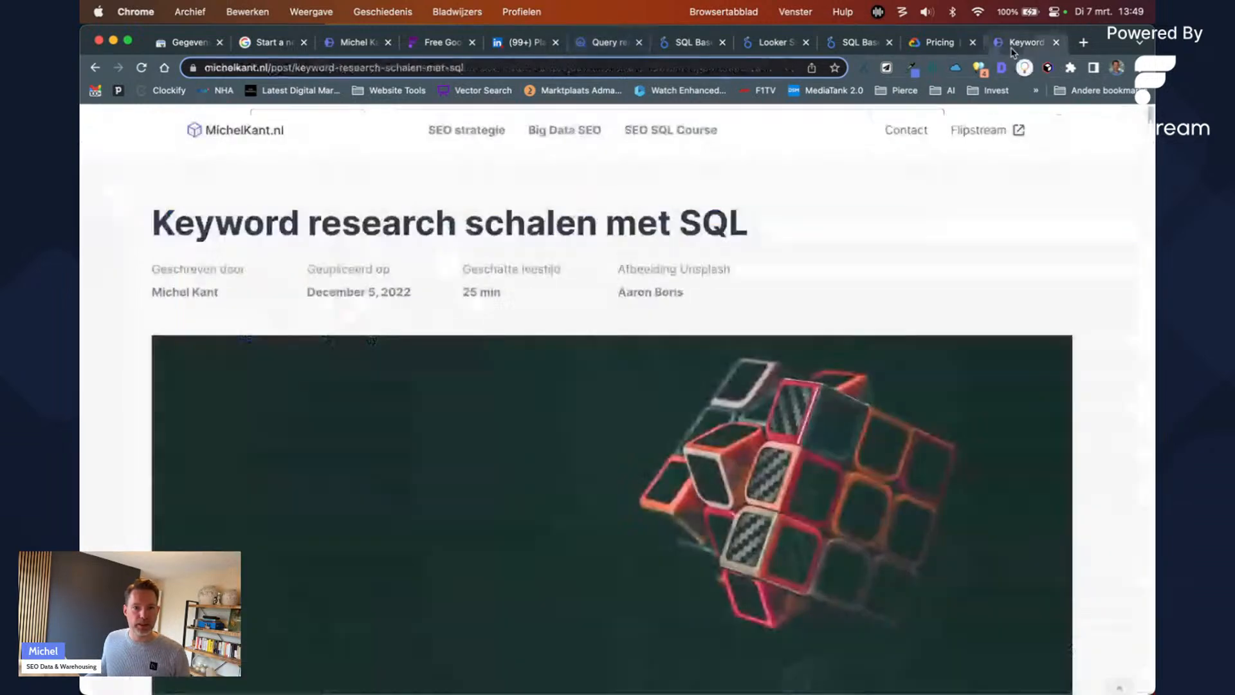
click(590, 122)
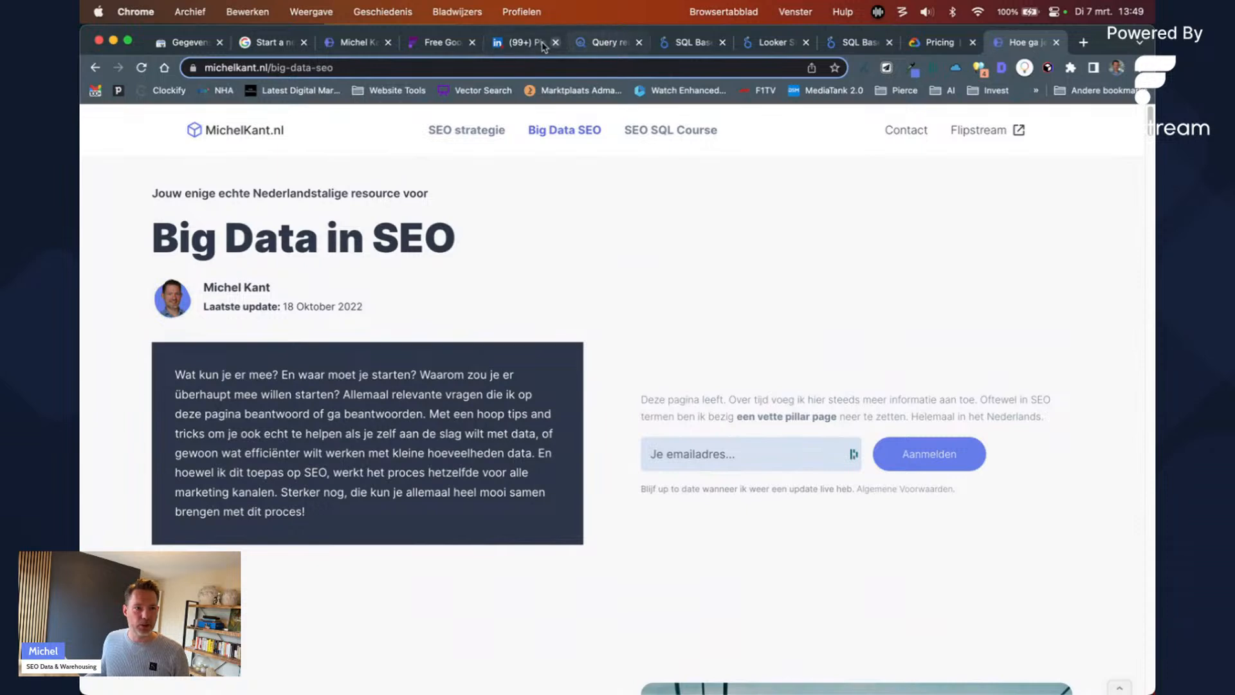
click(582, 42)
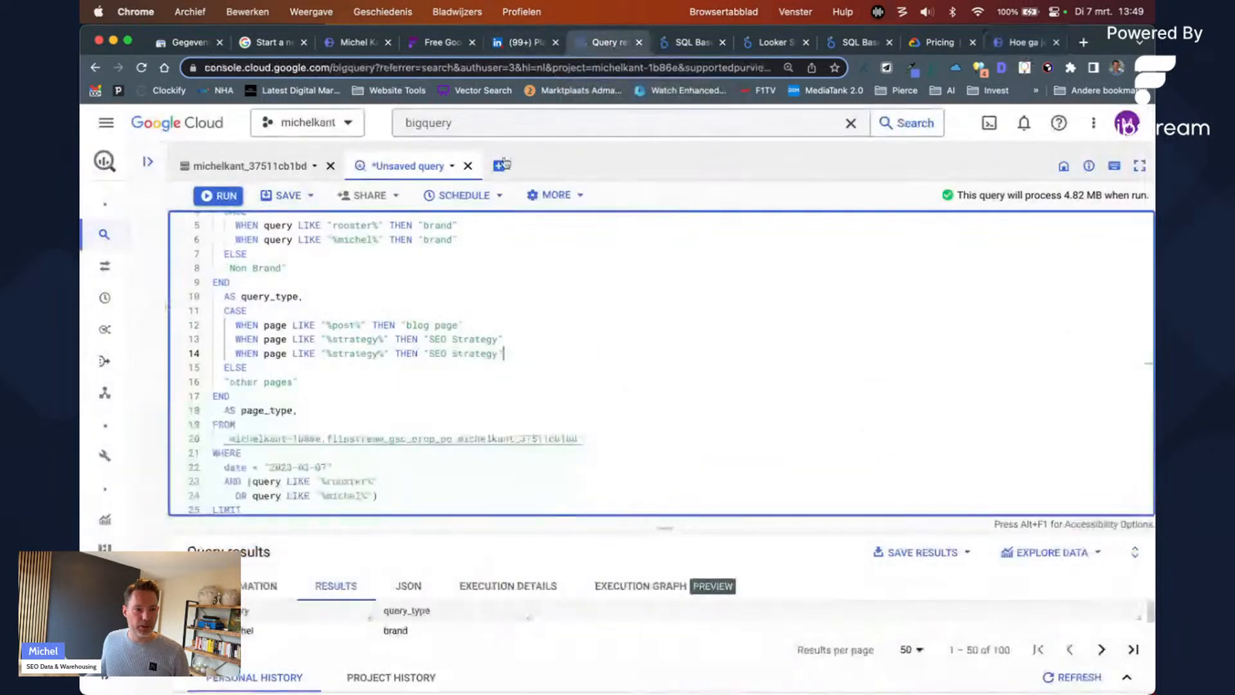
Step: Rewrite line 14's rule to match %data% pages and label them 'Data page'
double_click(343, 353)
text(data)
double_click(415, 353)
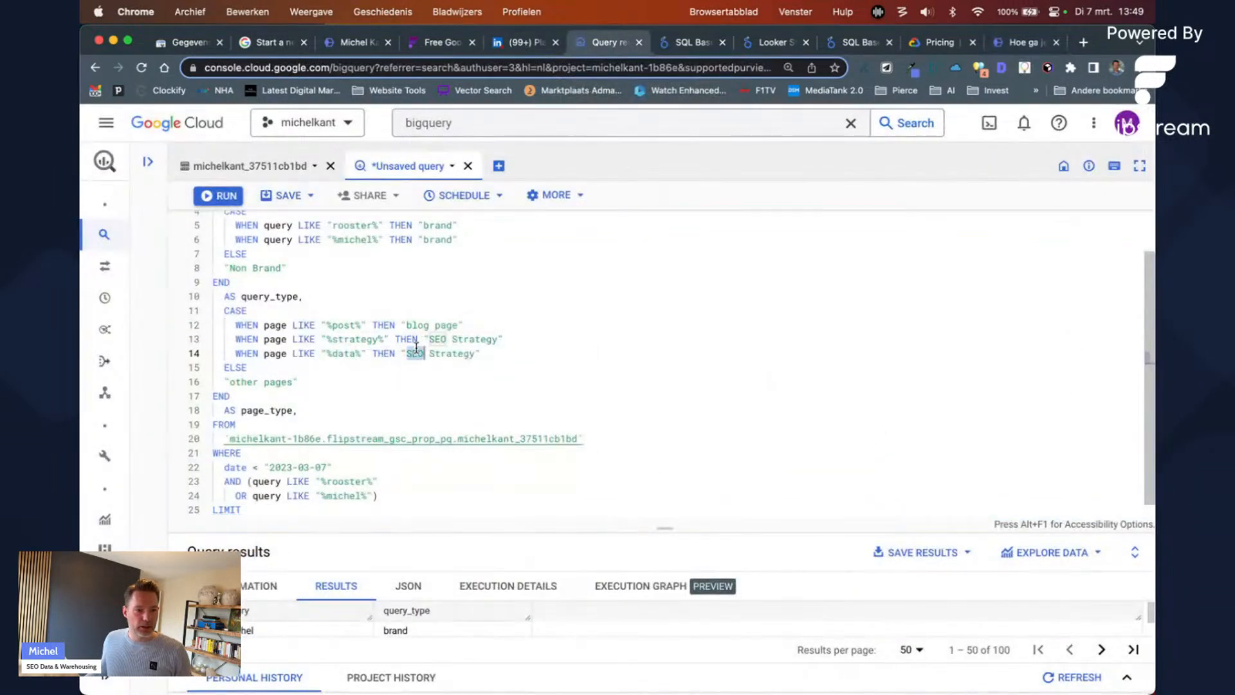
text(Data)
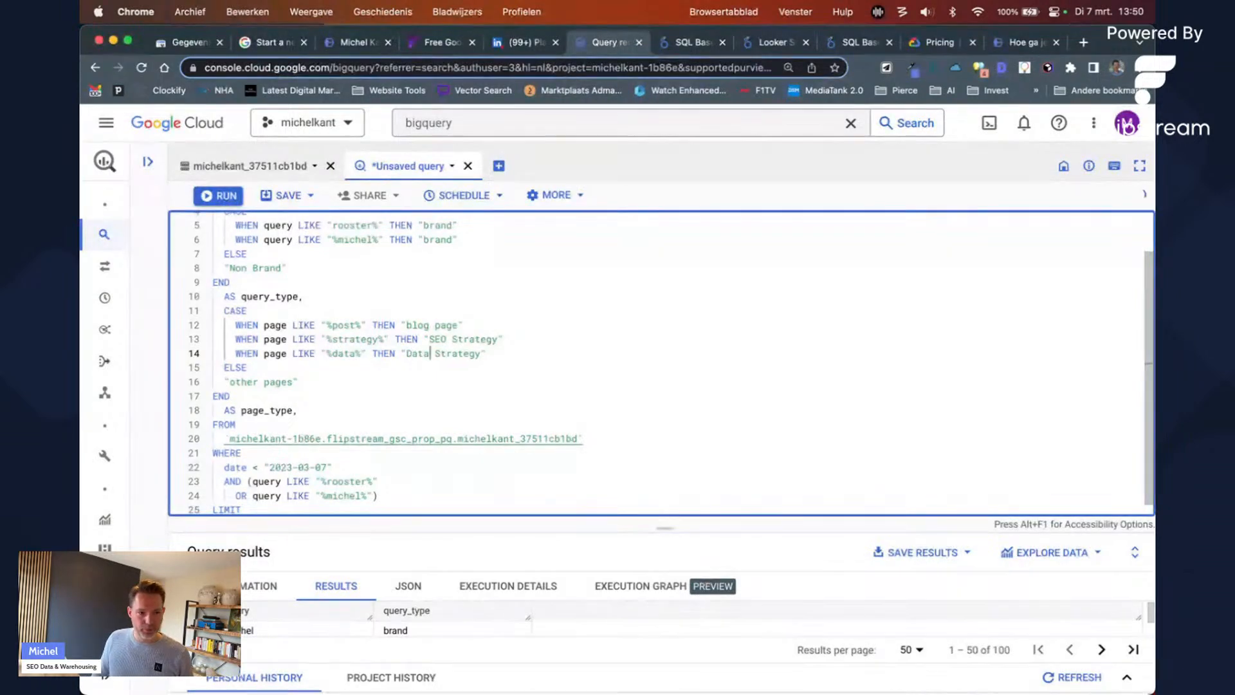
double_click(458, 353)
text(page)
Step: Extend line 13's label to 'SEO Strategy Page'
double_click(474, 339)
click(505, 339)
key(BackSpace)
text(Page)
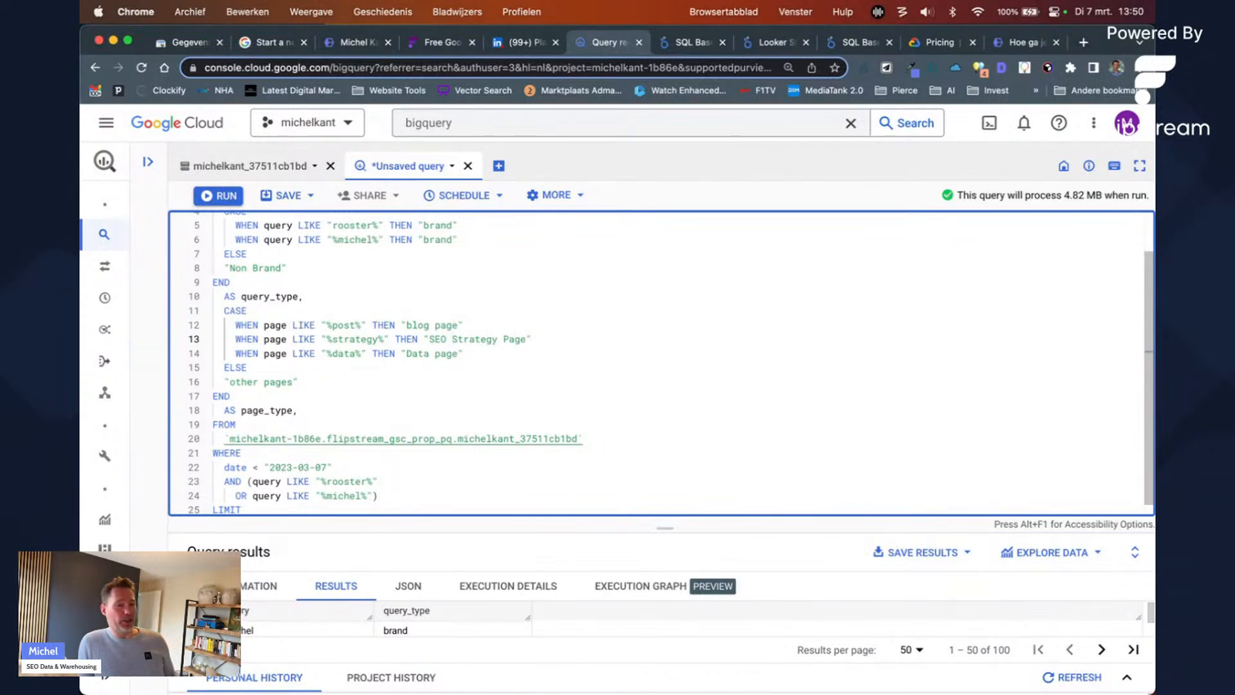
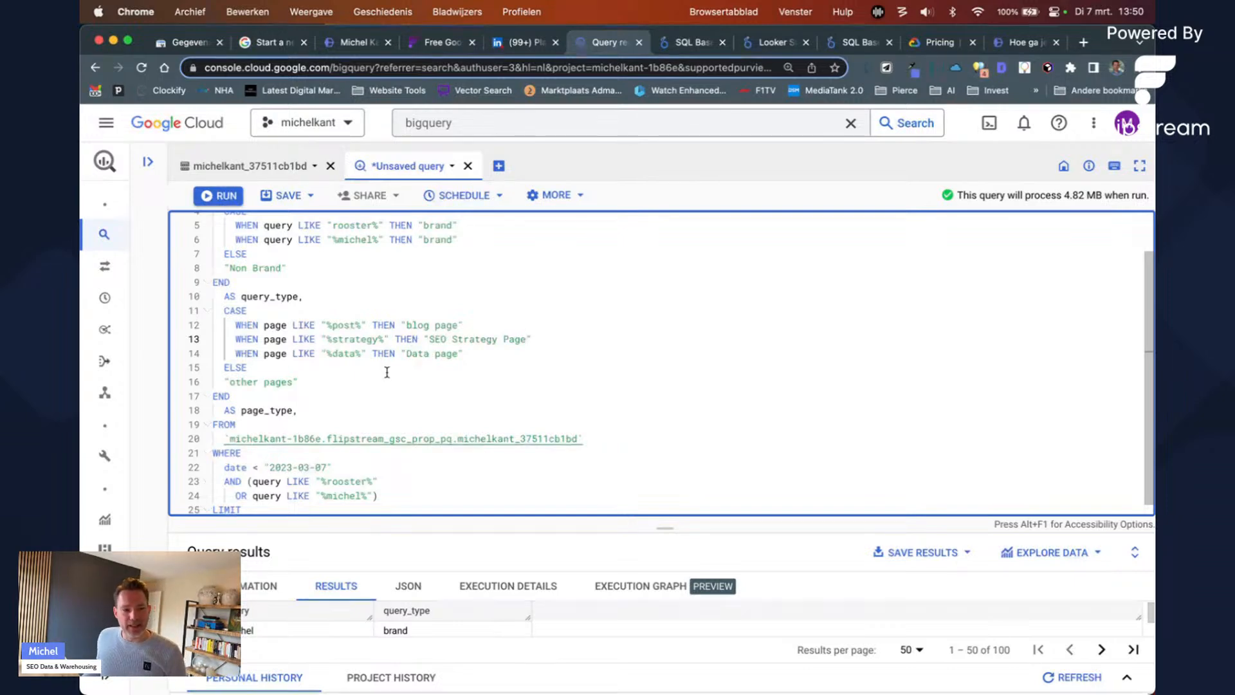
Step: Delete the branded-query AND/OR filter lines from the WHERE clause
scroll(386, 373, down, 1)
click(397, 476)
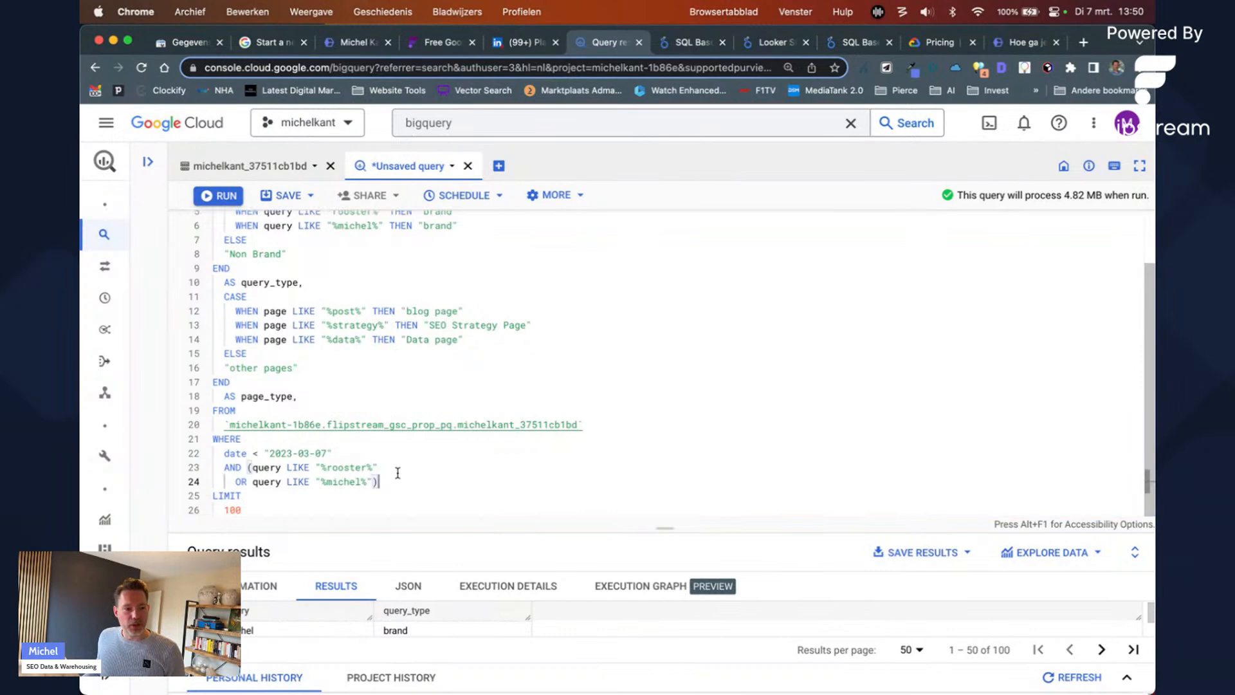
drag(397, 475, 394, 456)
key(BackSpace)
scroll(324, 415, up, 3)
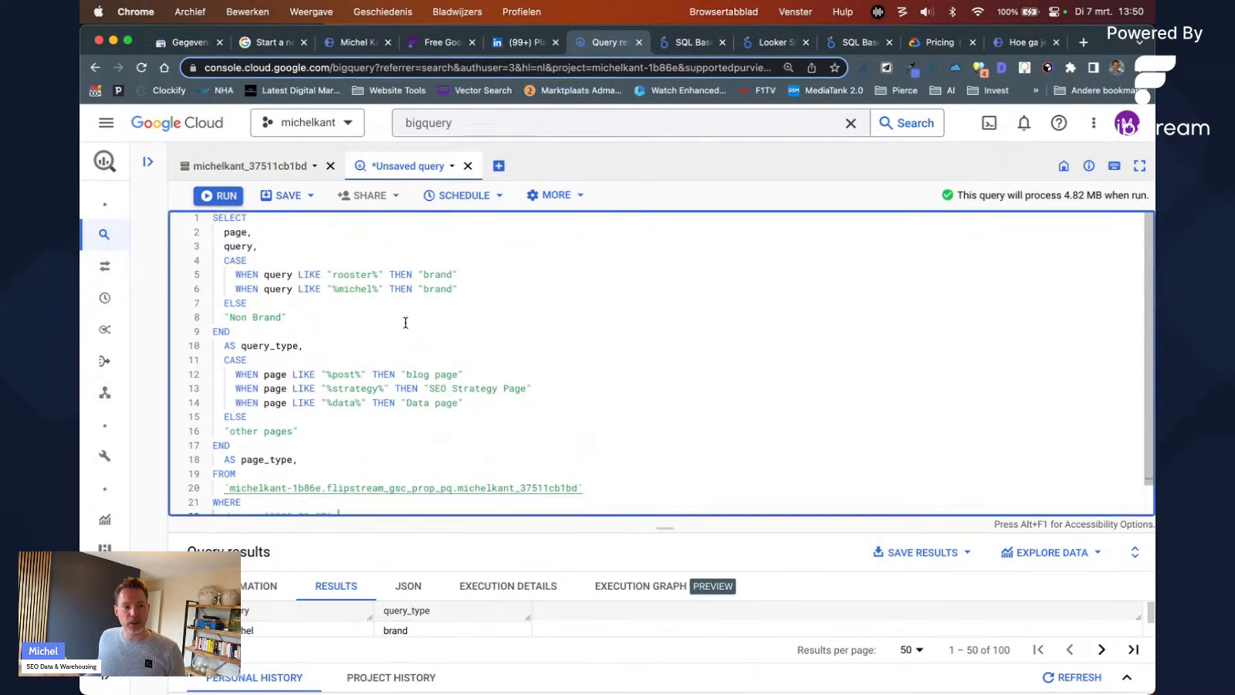
Step: Add date and sum(clicks) as new columns after page
scroll(405, 322, down, 2)
scroll(275, 293, up, 2)
click(278, 231)
key(Return)
text(date,)
key(Return)
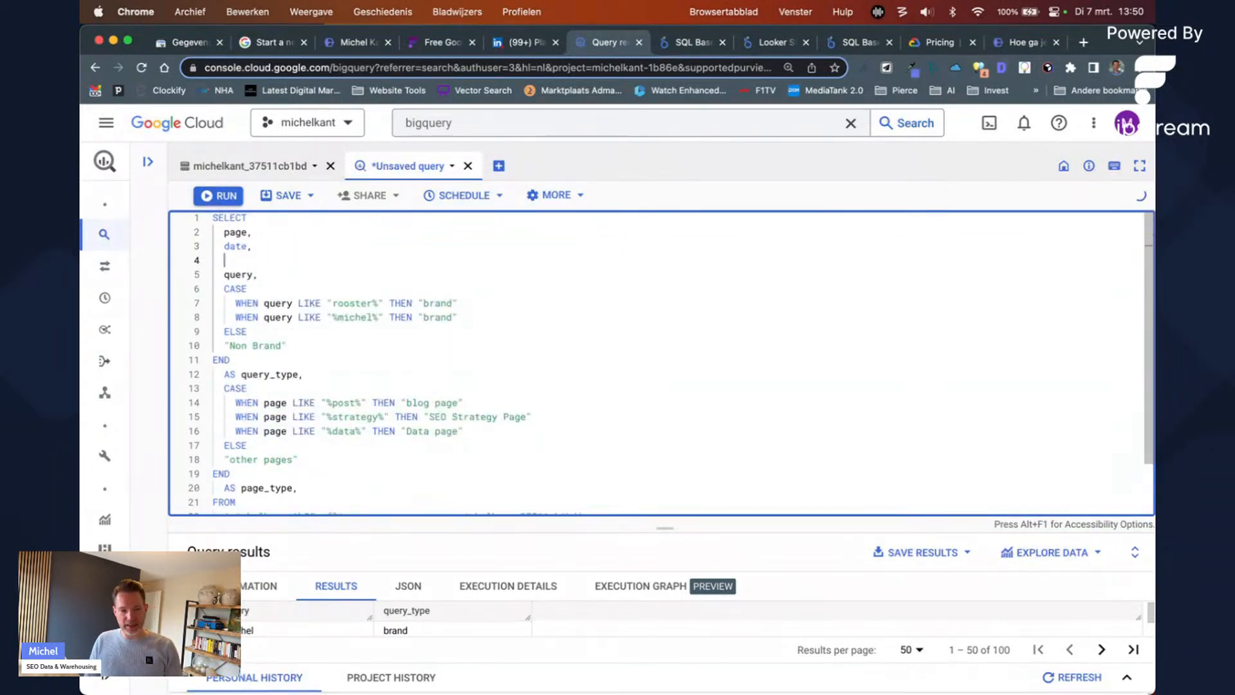
text(su)
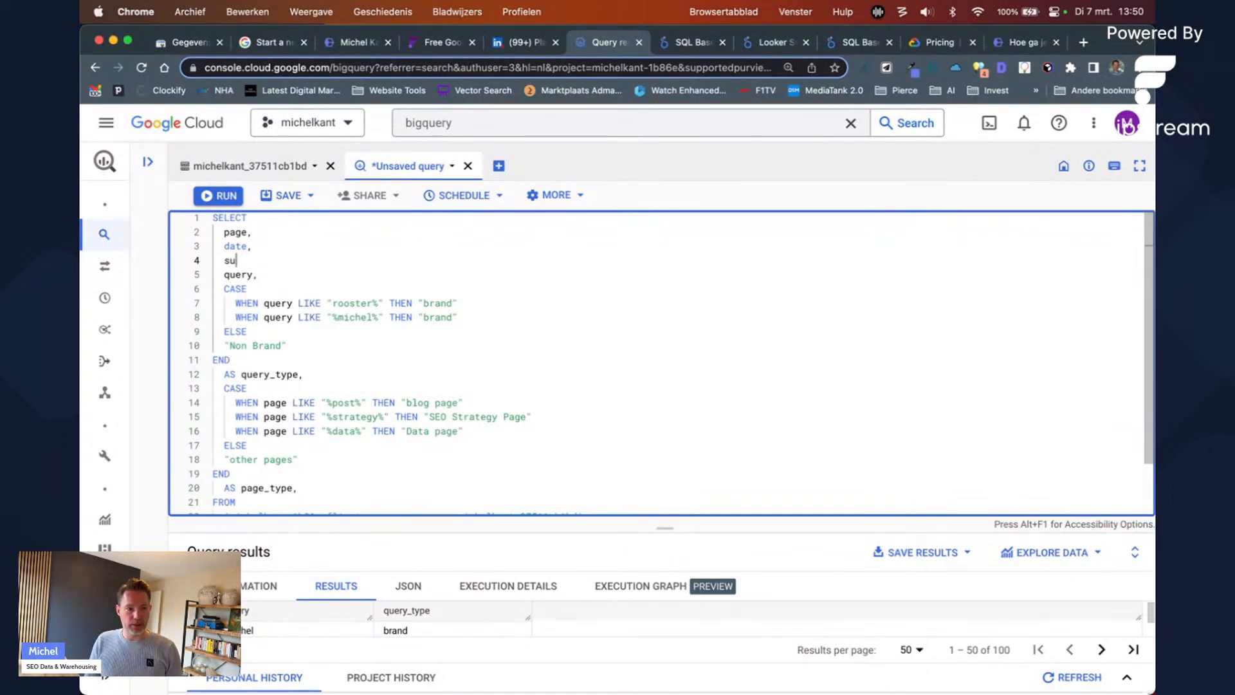
text(m(clicks),)
Step: Add sum(impressions) as a column, review the error message, and remove the leftover blank line
key(Return)
text(cl)
key(BackSpace)
key(BackSpace)
text(ss)
key(BackSpace)
text(m)
key(BackSpace)
text(um(impressions),)
key(Return)
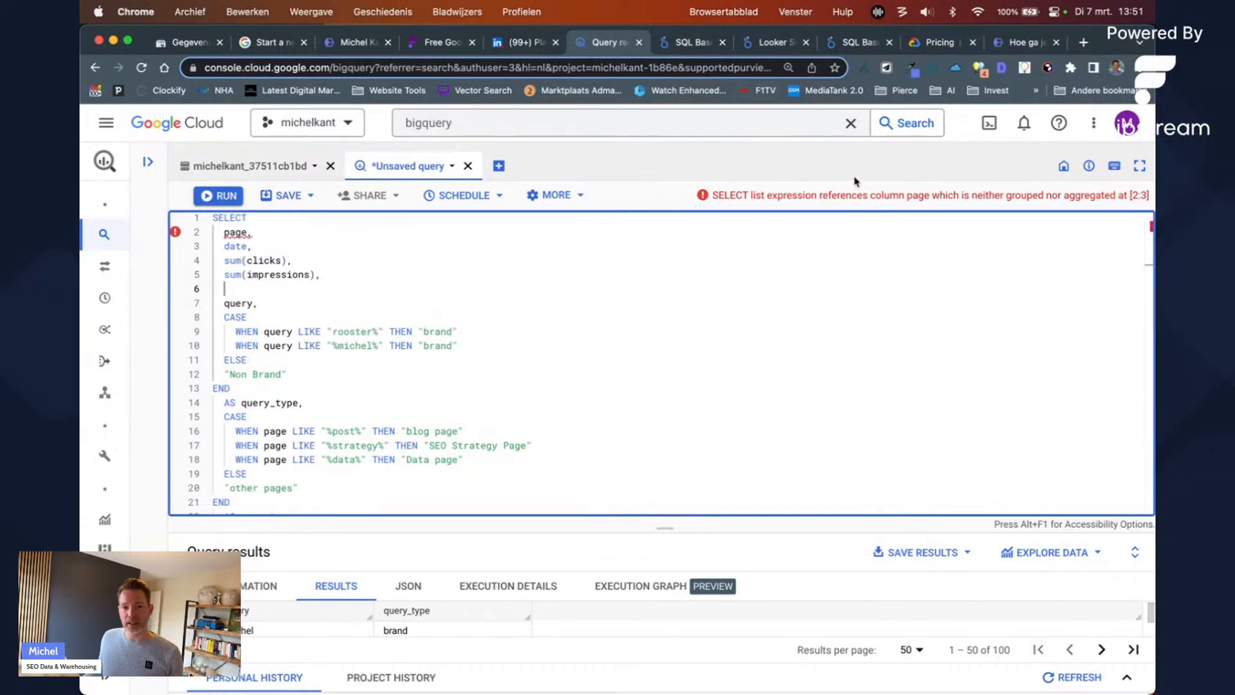
double_click(852, 196)
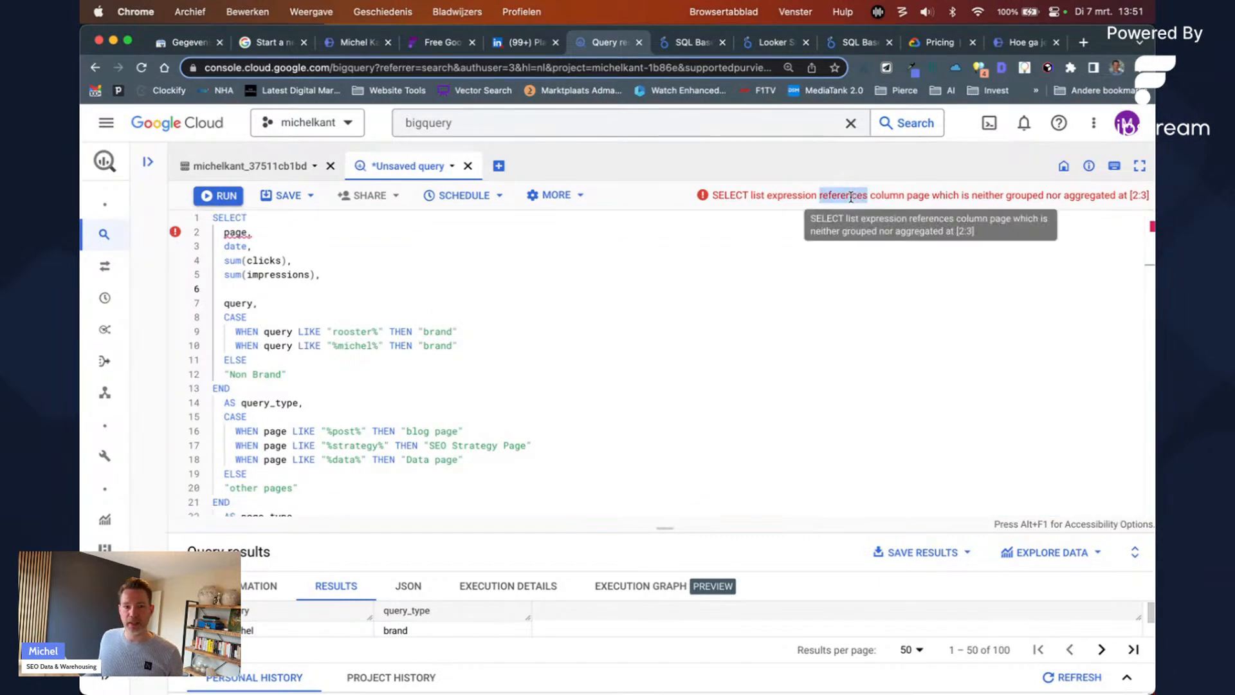
click(327, 289)
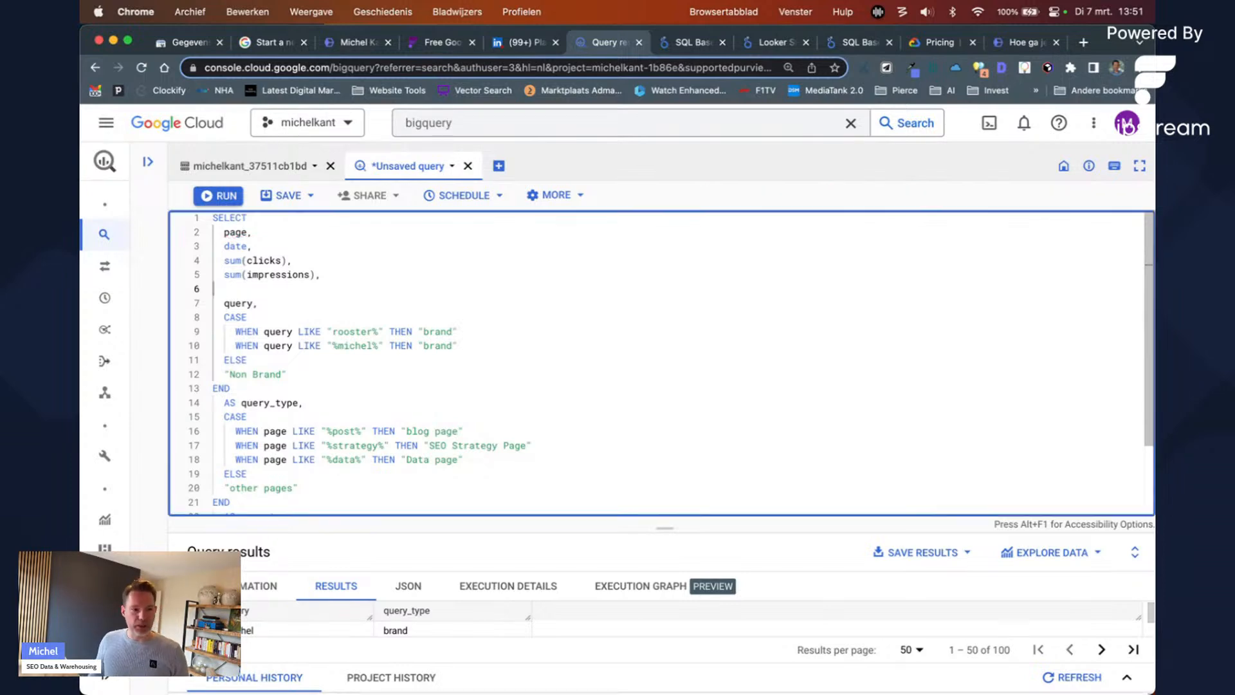
key(BackSpace)
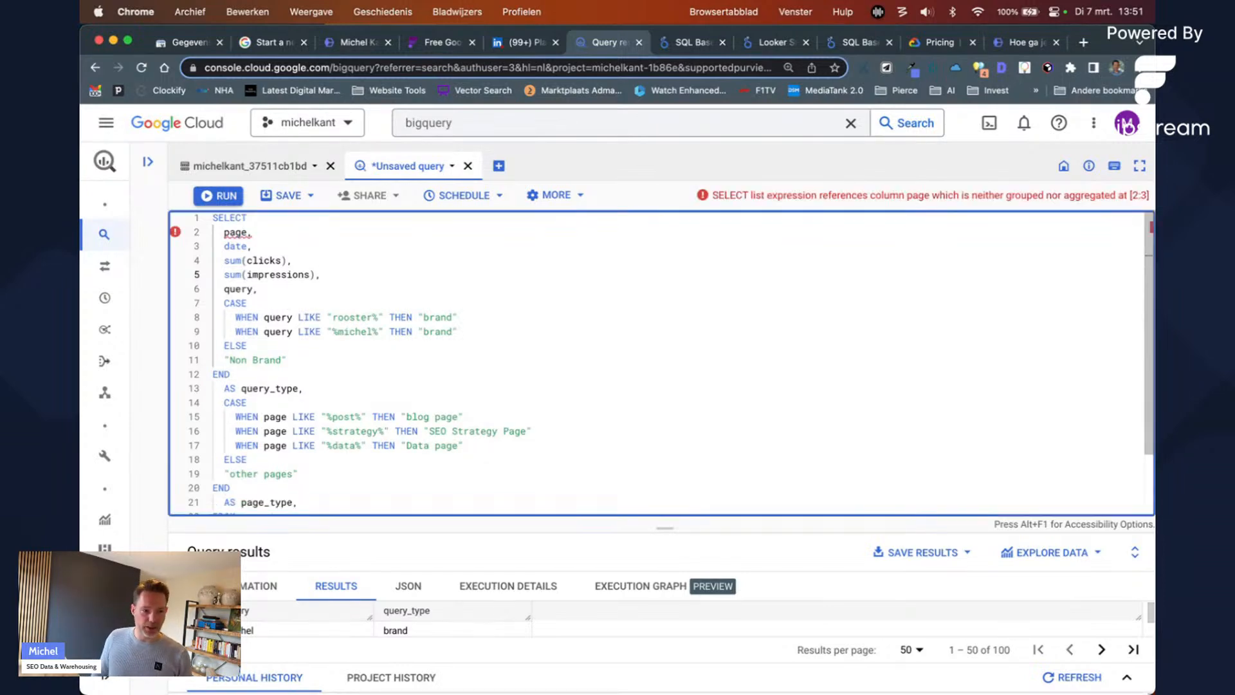
Step: Replace LIMIT 100 with GROUP BY page, date, query, query_type, page_type and run the query
key(Down)
key(Down)
key(Down)
key(Down)
key(Down)
key(Down)
key(Down)
key(Down)
key(Down)
key(Down)
key(Down)
key(Down)
key(Down)
key(Down)
key(Down)
key(Down)
key(Down)
key(Down)
key(Down)
key(Down)
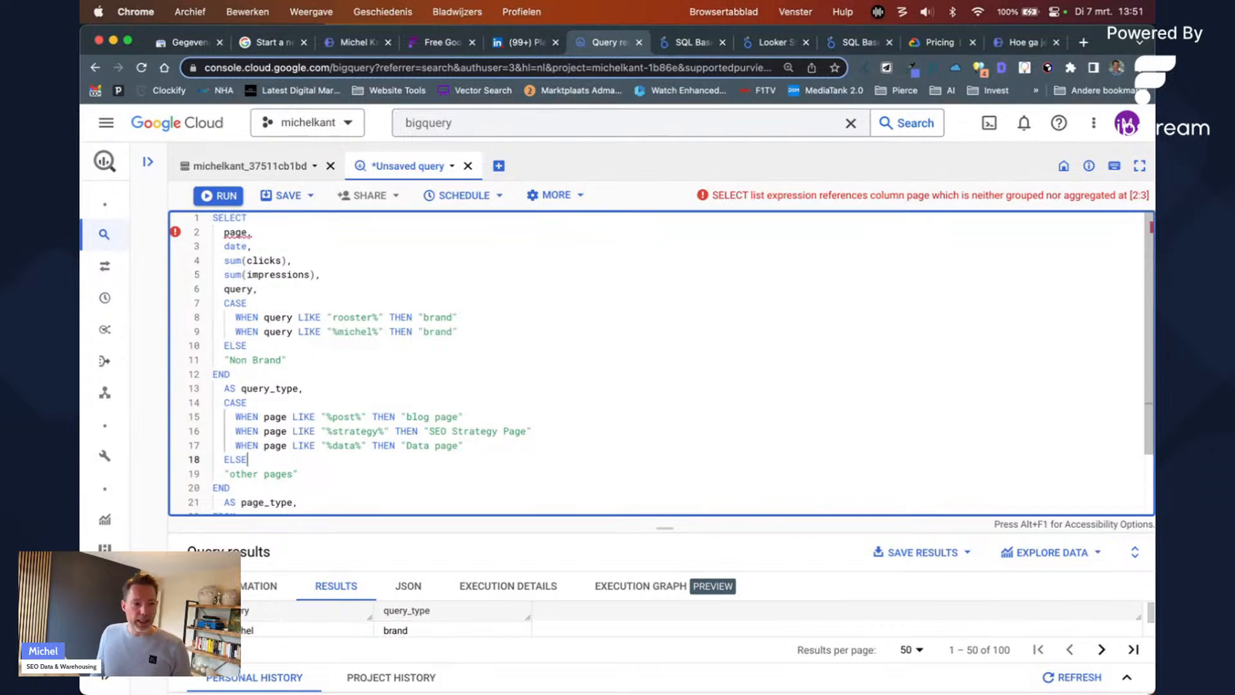
key(Up)
key(super+Right)
key(Return)
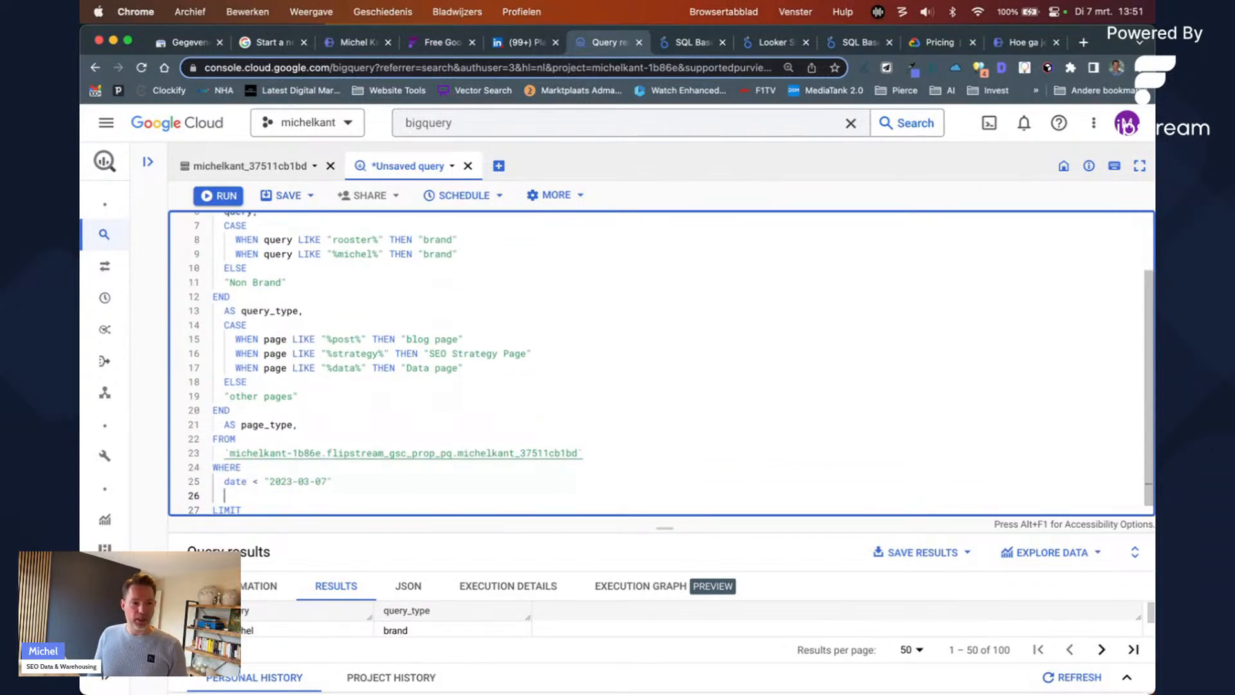
key(shift+Down)
key(shift+Down)
key(BackSpace)
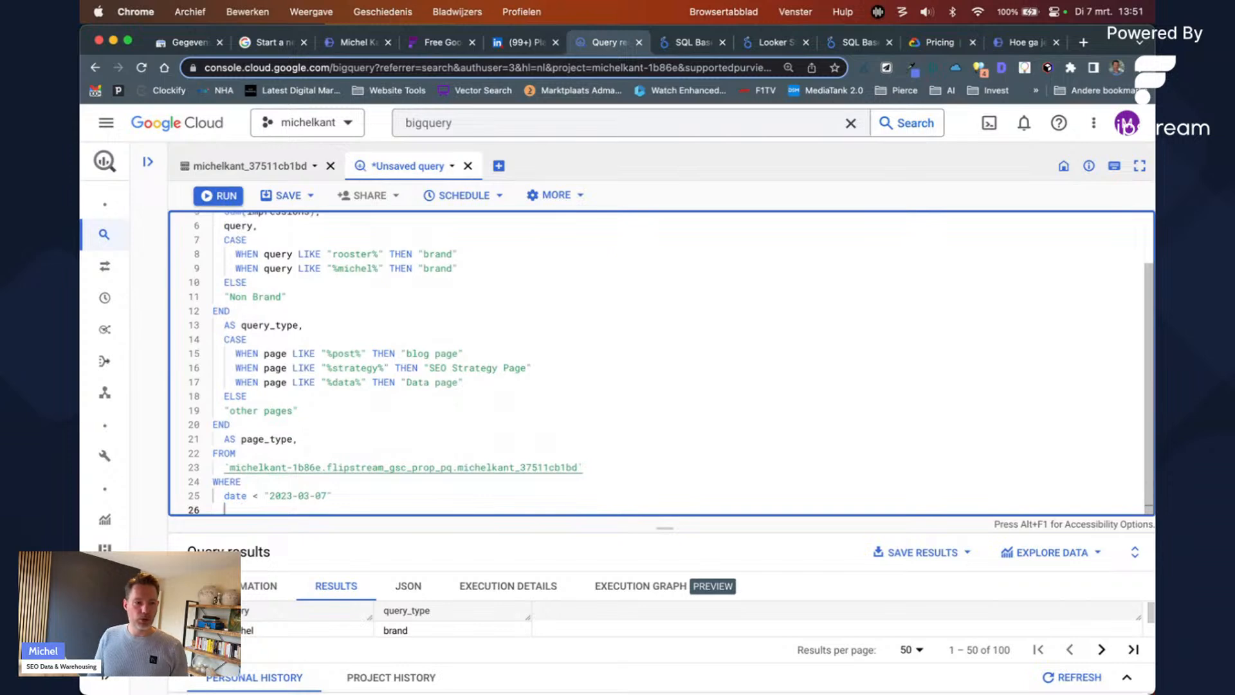
text(GROUP BY)
key(Return)
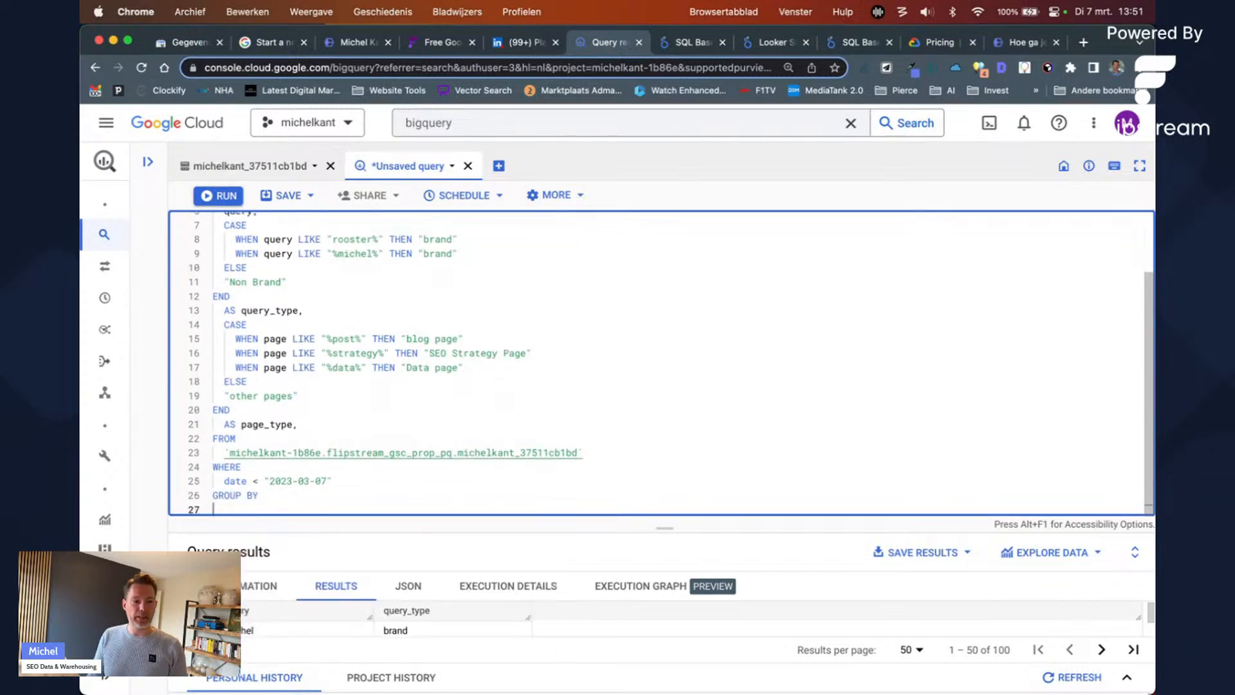
scroll(325, 245, up, 3)
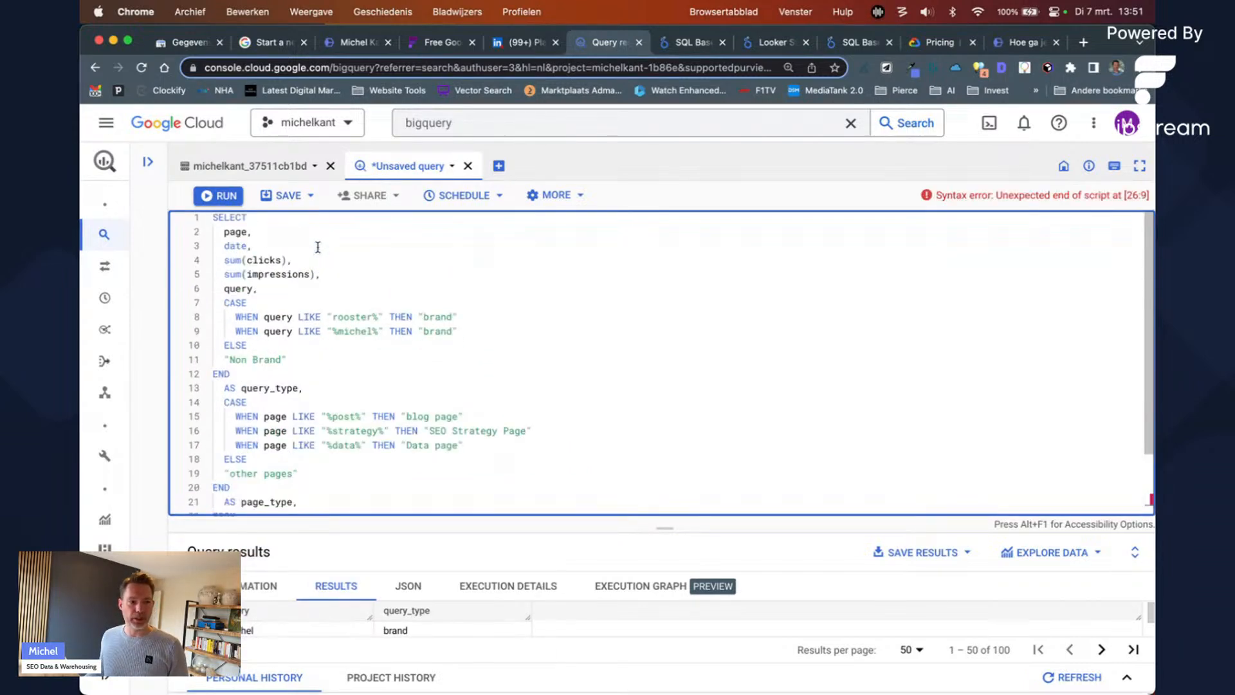
text(page, date,)
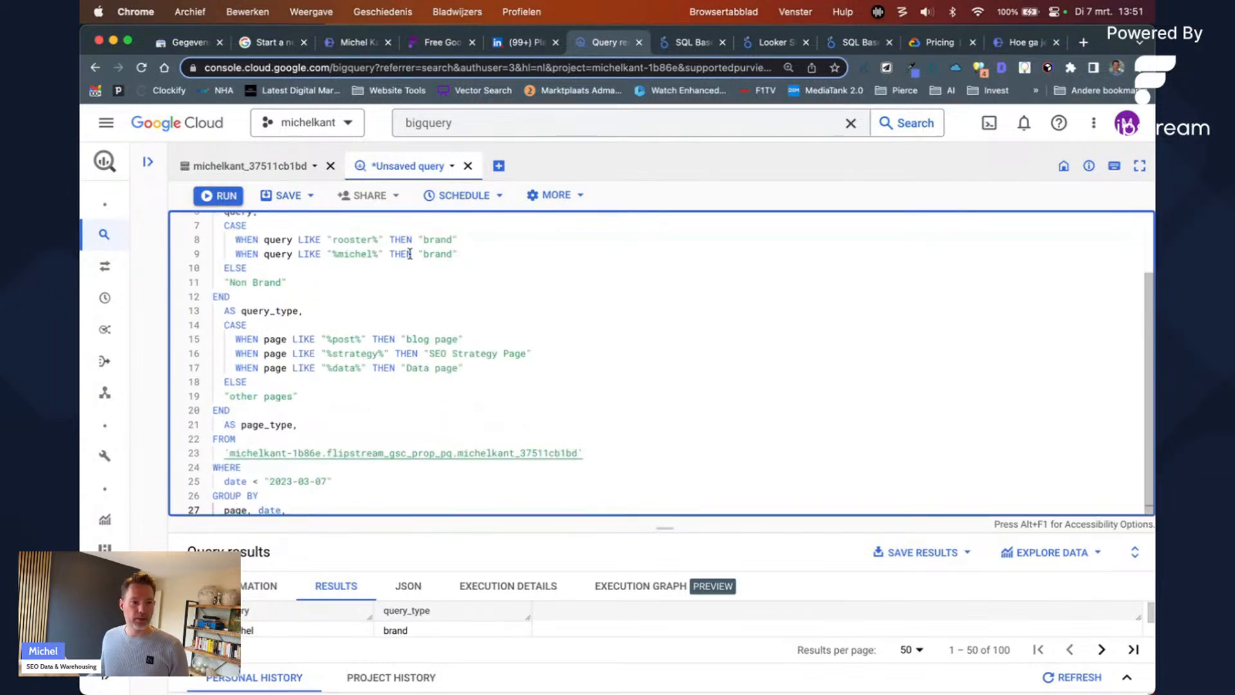
scroll(419, 296, up, 2)
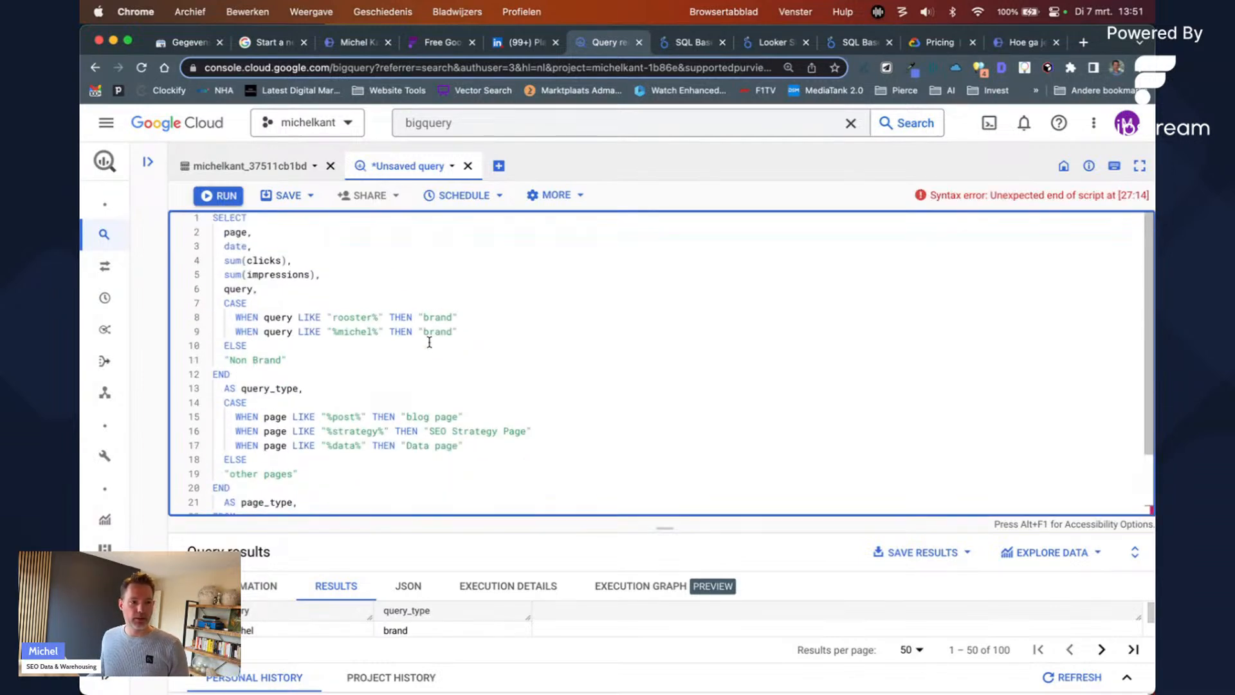
scroll(429, 341, down, 3)
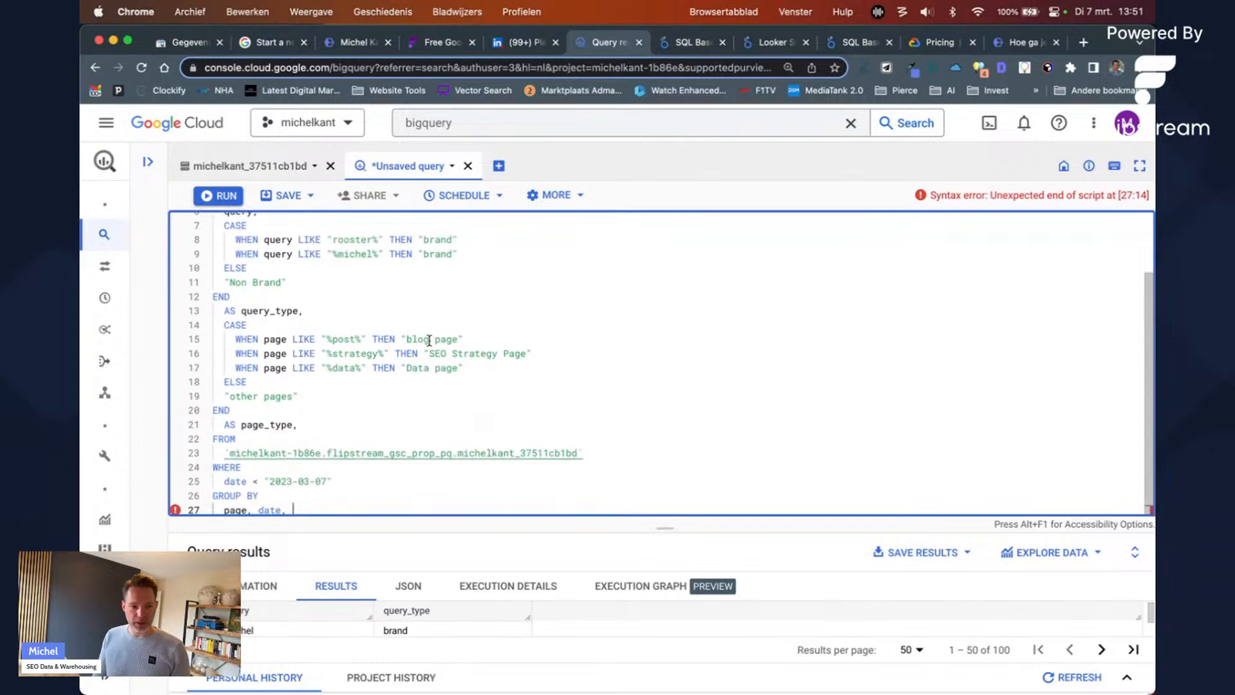
text(query, query_type, page_type)
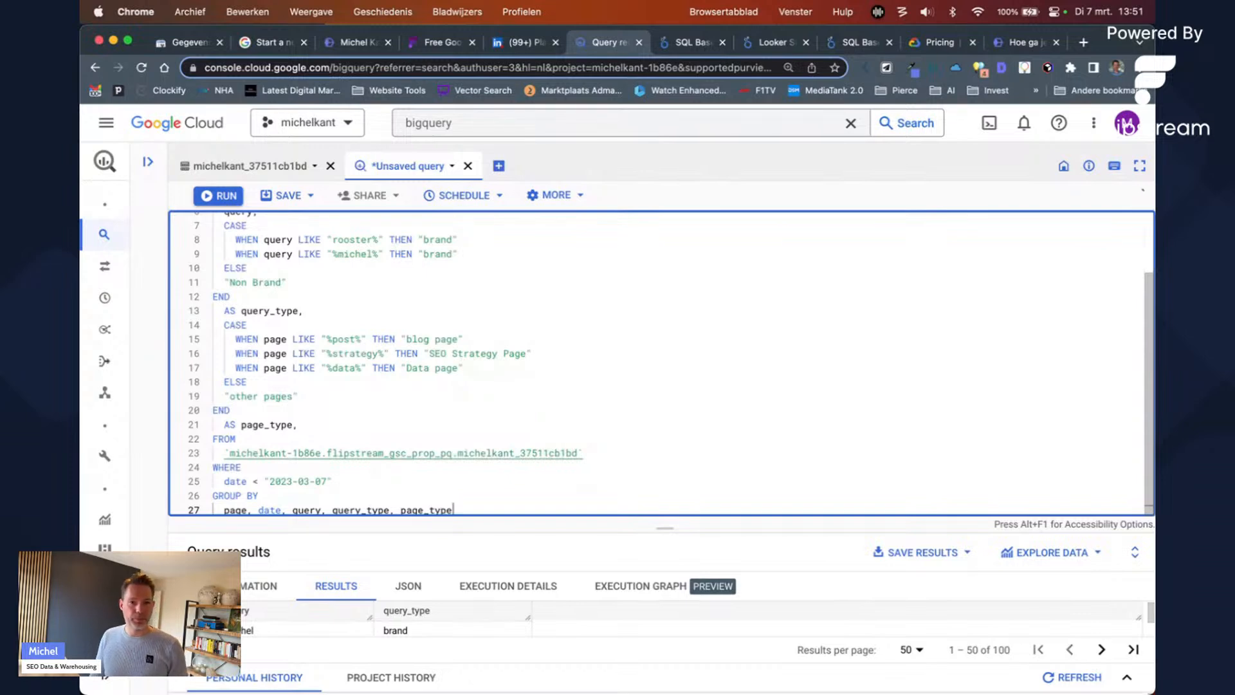
key(super+Return)
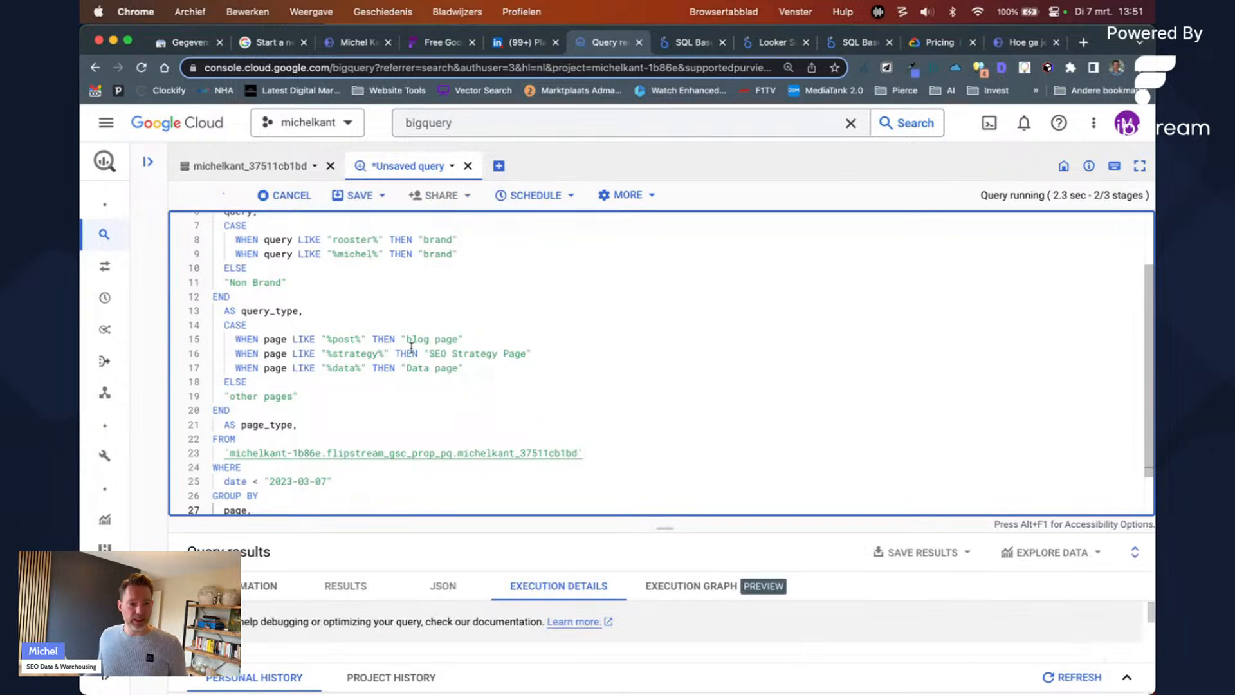
Step: Change the WHERE date filter to date > "2020-01-01"
scroll(409, 363, down, 2)
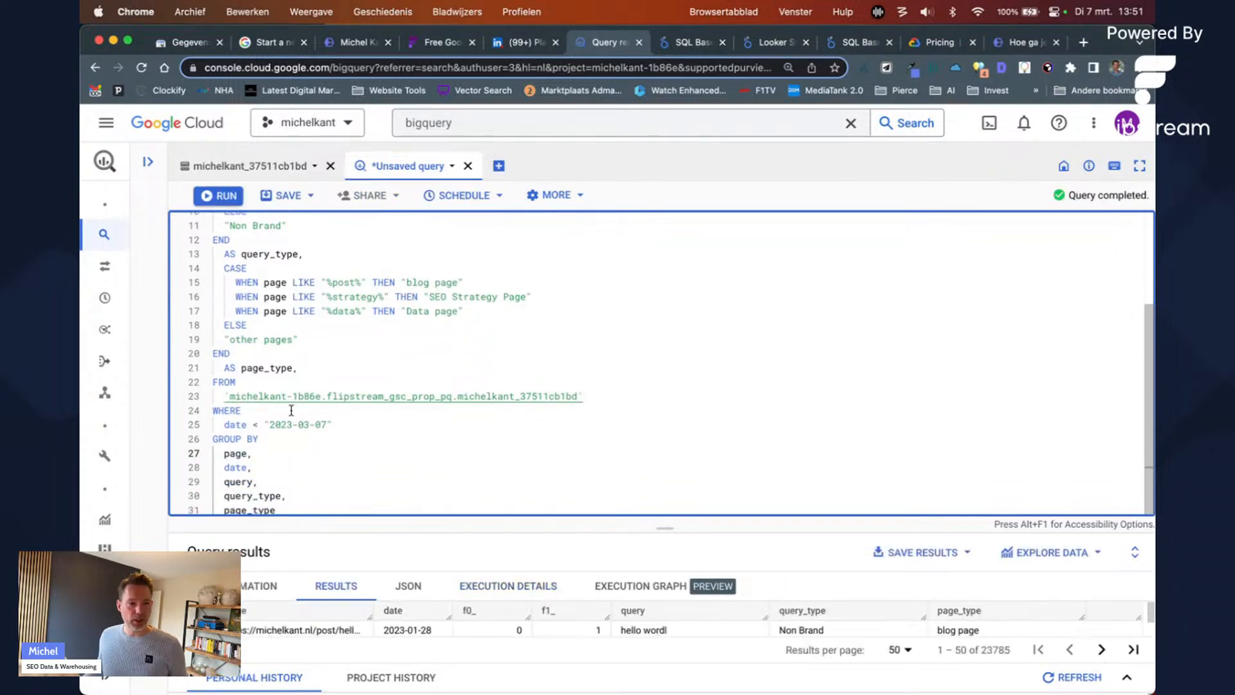
click(262, 423)
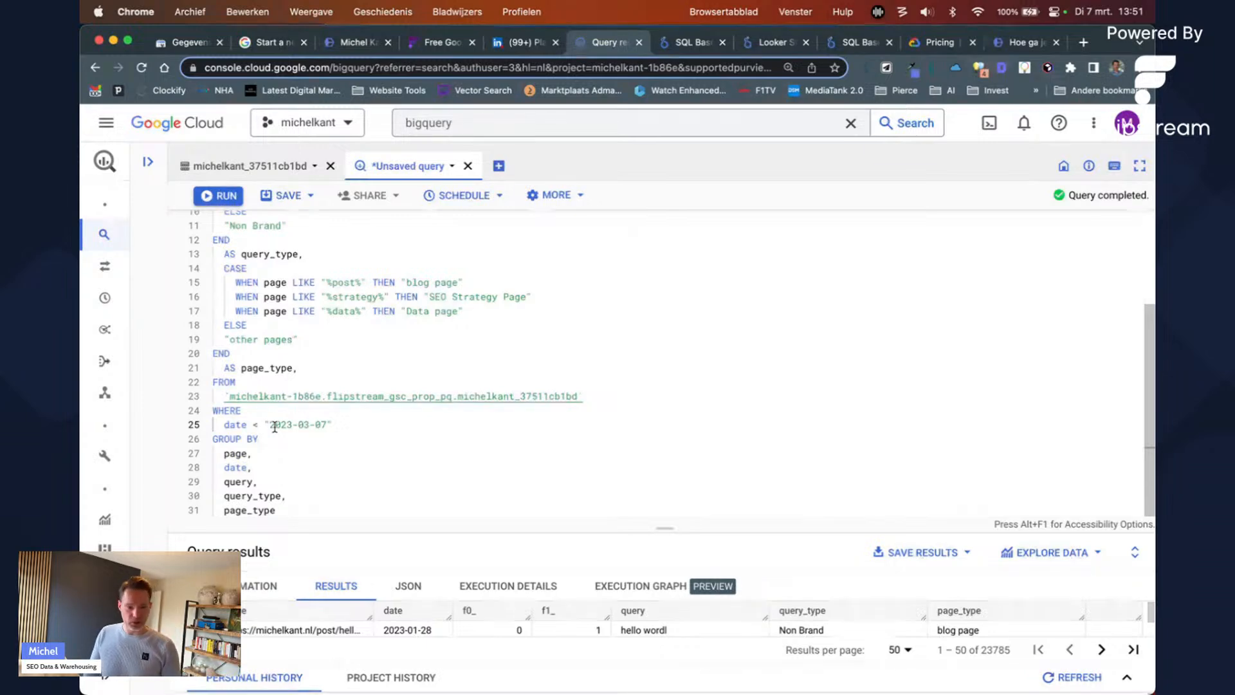
key(BackSpace)
text(>)
key(Right)
key(Right)
key(Right)
key(Right)
key(Right)
key(Right)
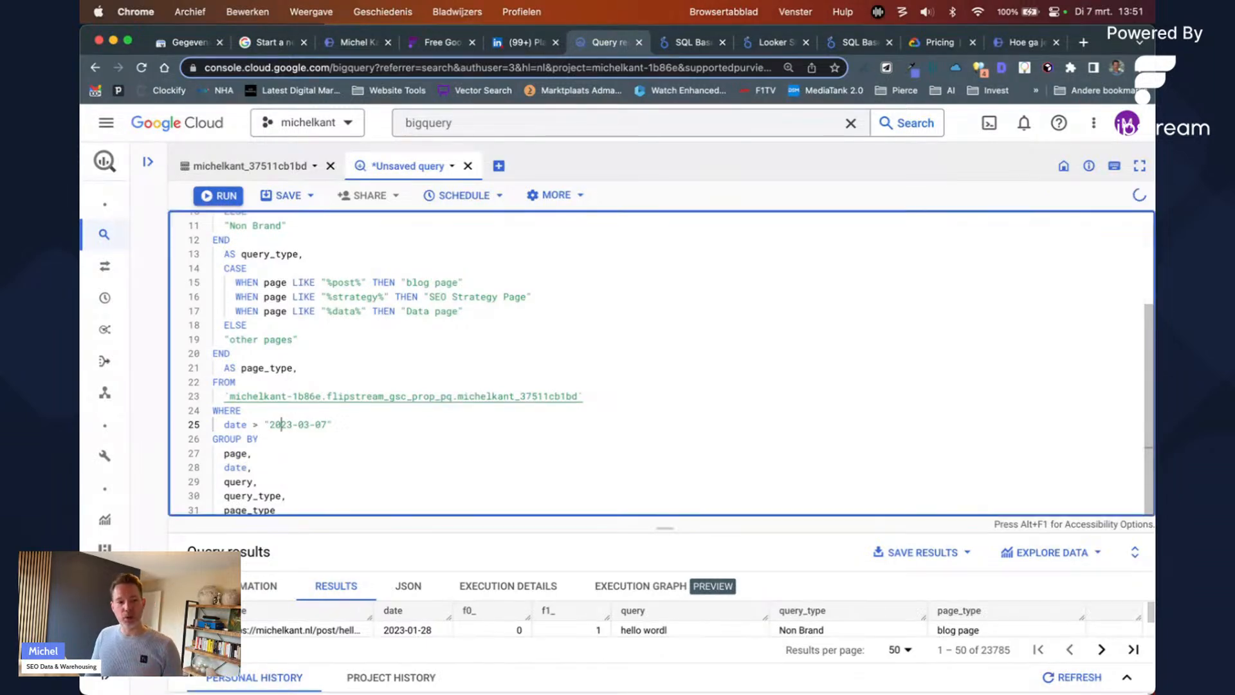
key(shift+Left)
text(0)
key(Right)
key(shift+Right)
key(shift+Right)
text(01)
key(Right)
key(shift+Right)
key(shift+Right)
text(01)
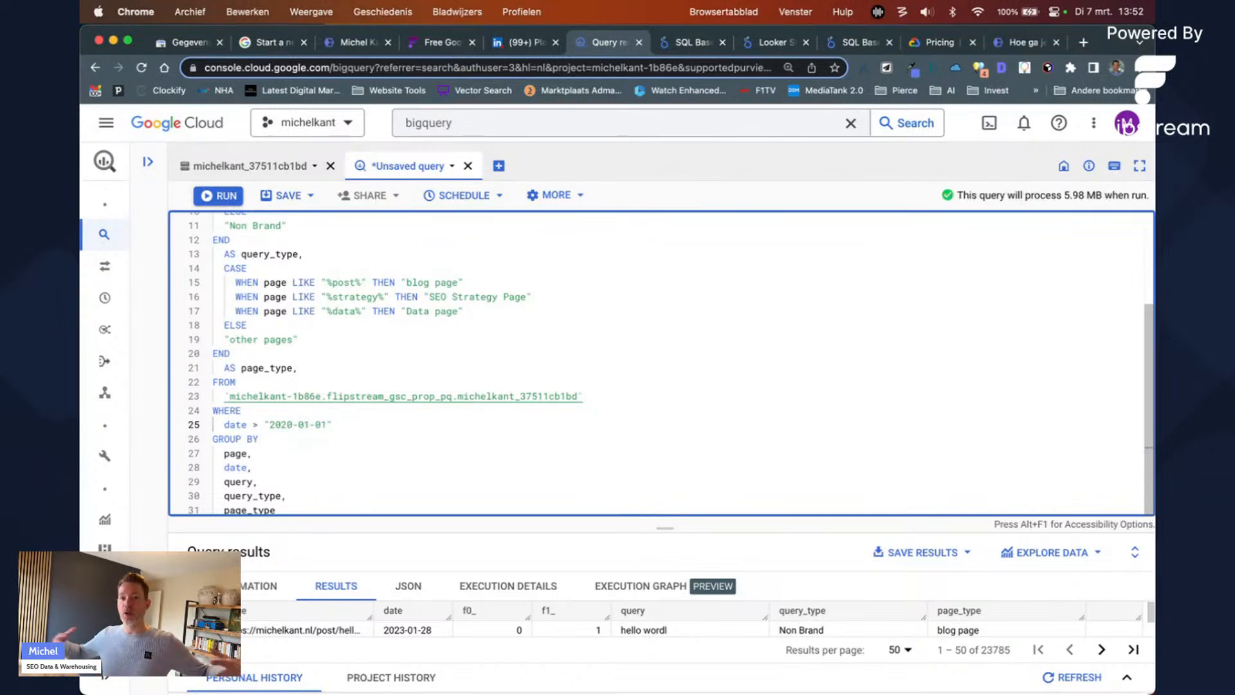
scroll(288, 417, up, 3)
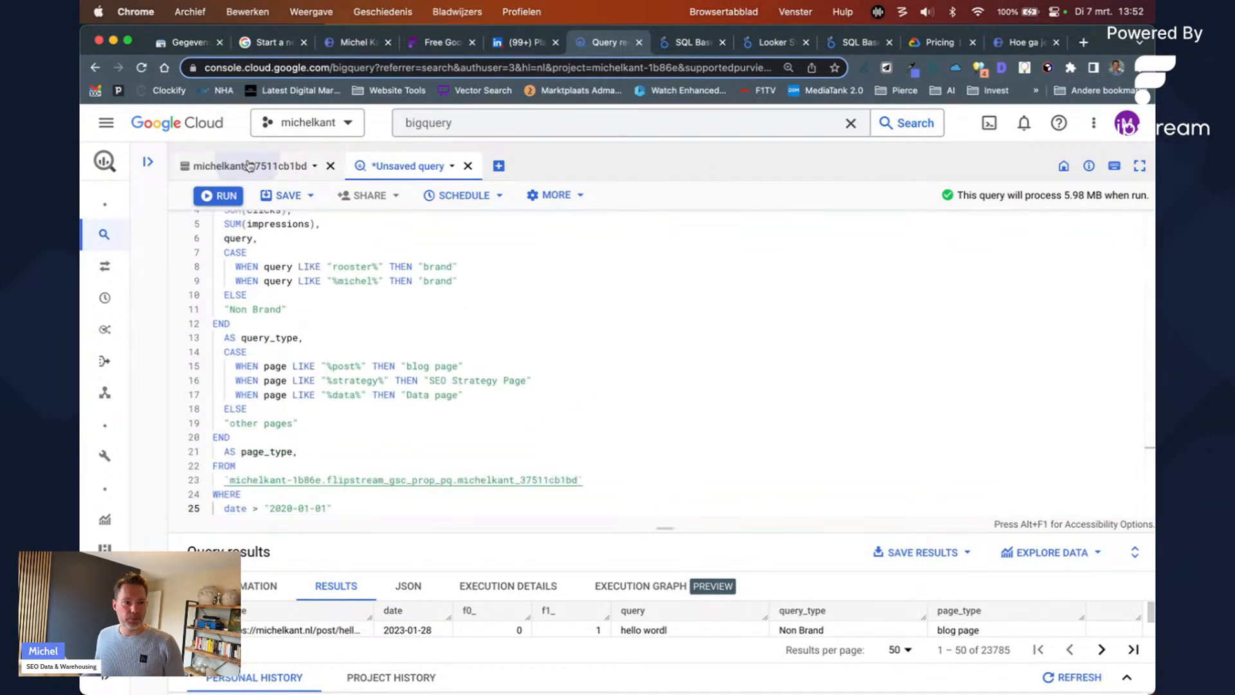
Step: Check the source table's preview, then add search_type to the SELECT columns and run
click(248, 166)
scroll(590, 354, right, 5)
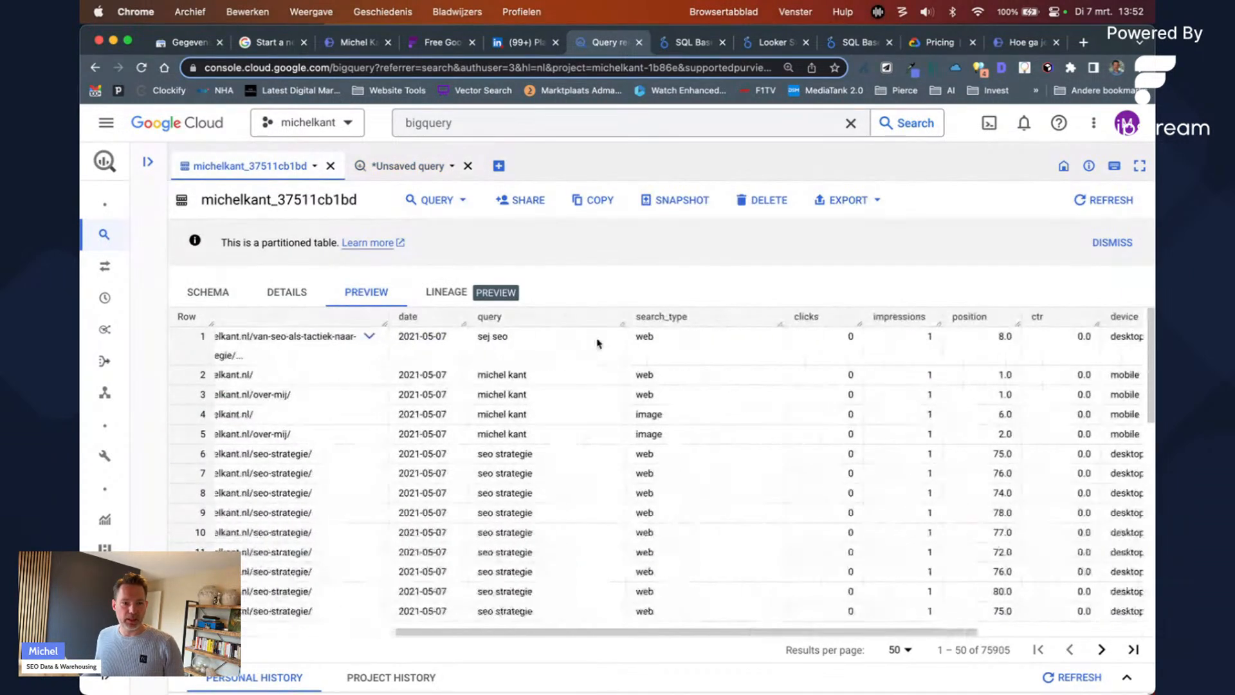
click(406, 167)
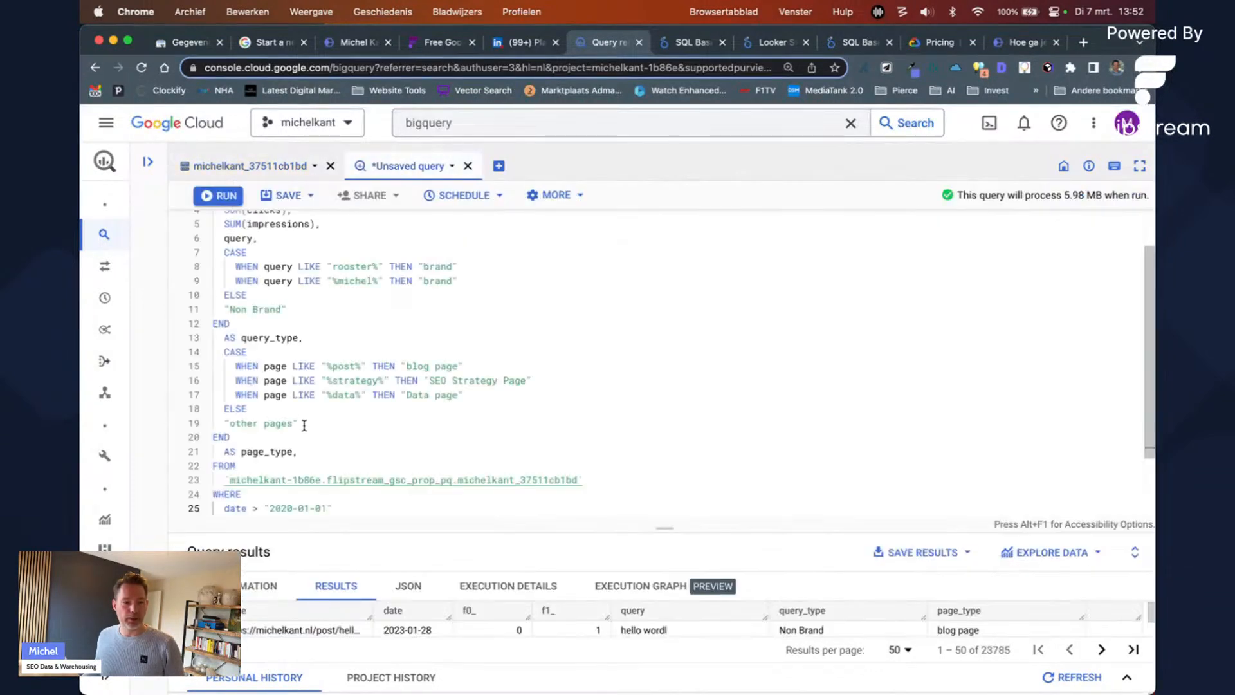
click(313, 454)
key(Return)
text(search_type)
key(super+Return)
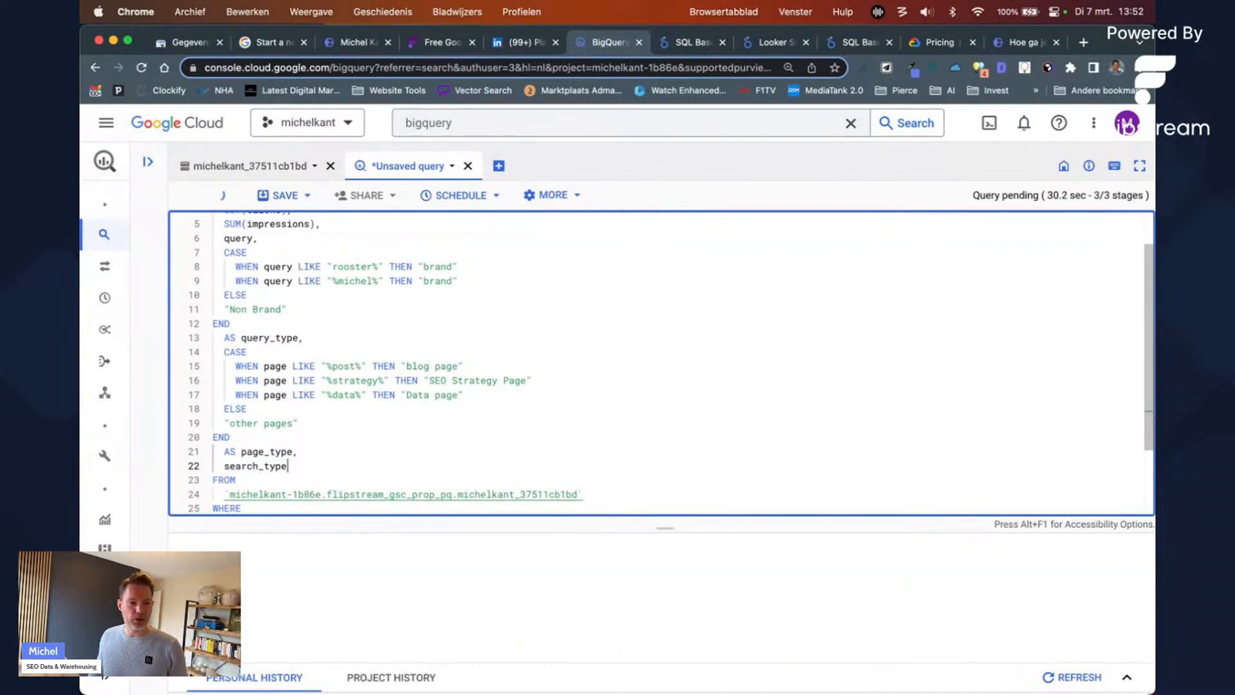
Step: Add search_type to the GROUP BY list, rerun, and enlarge the results pane
scroll(330, 420, down, 3)
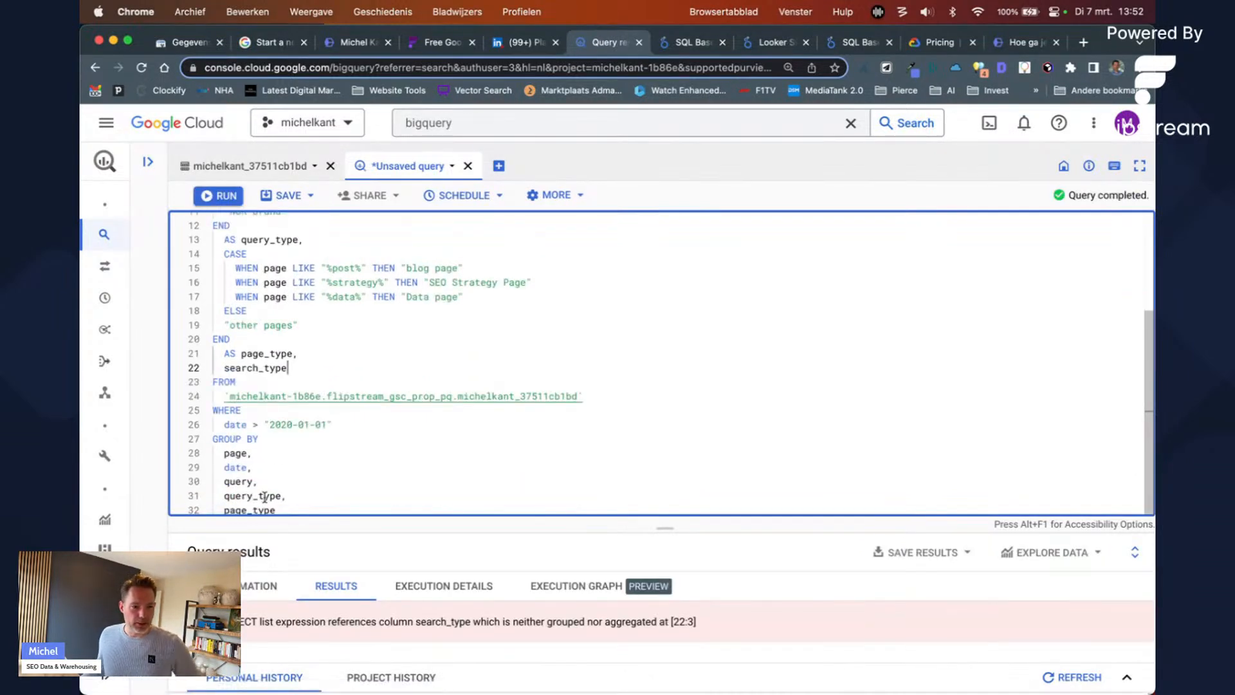
click(288, 508)
text(,)
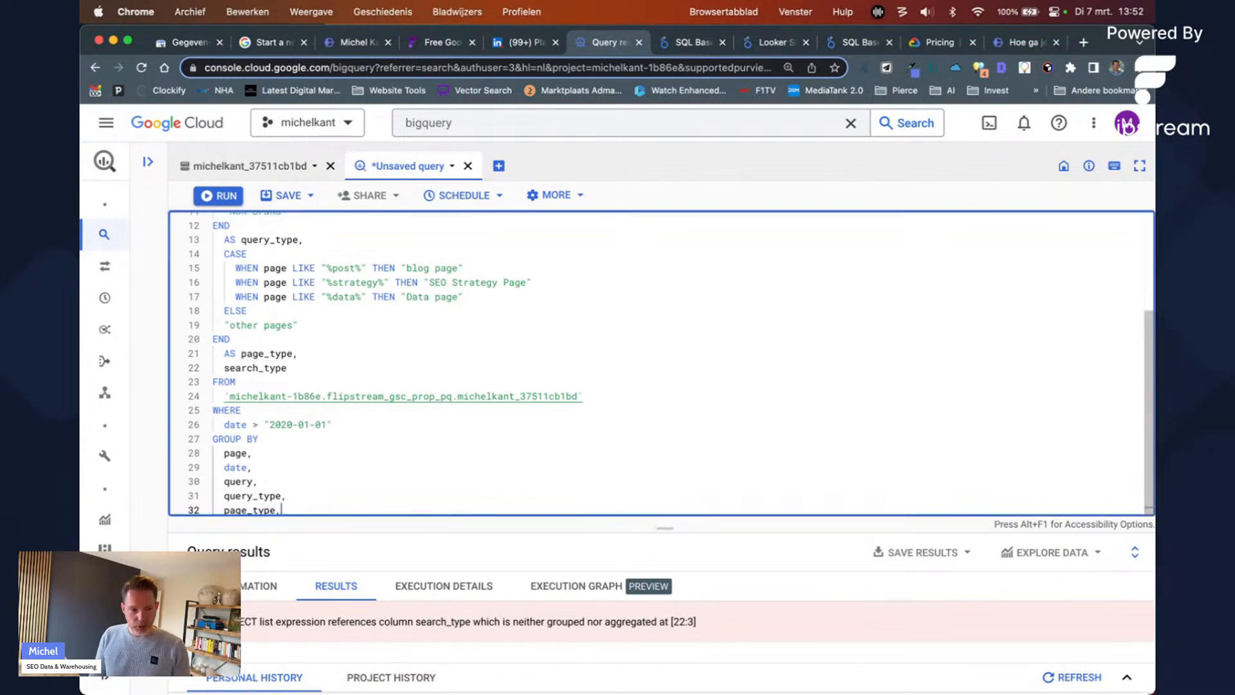
key(Return)
text(search_type)
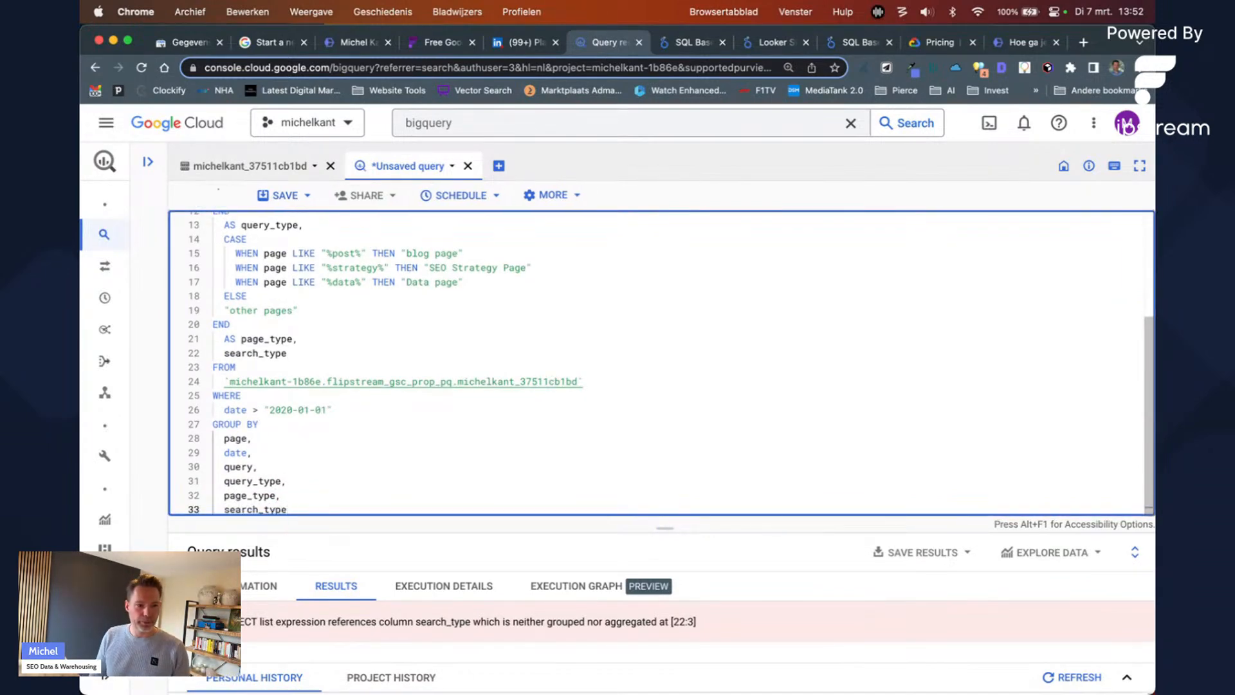
key(super+Return)
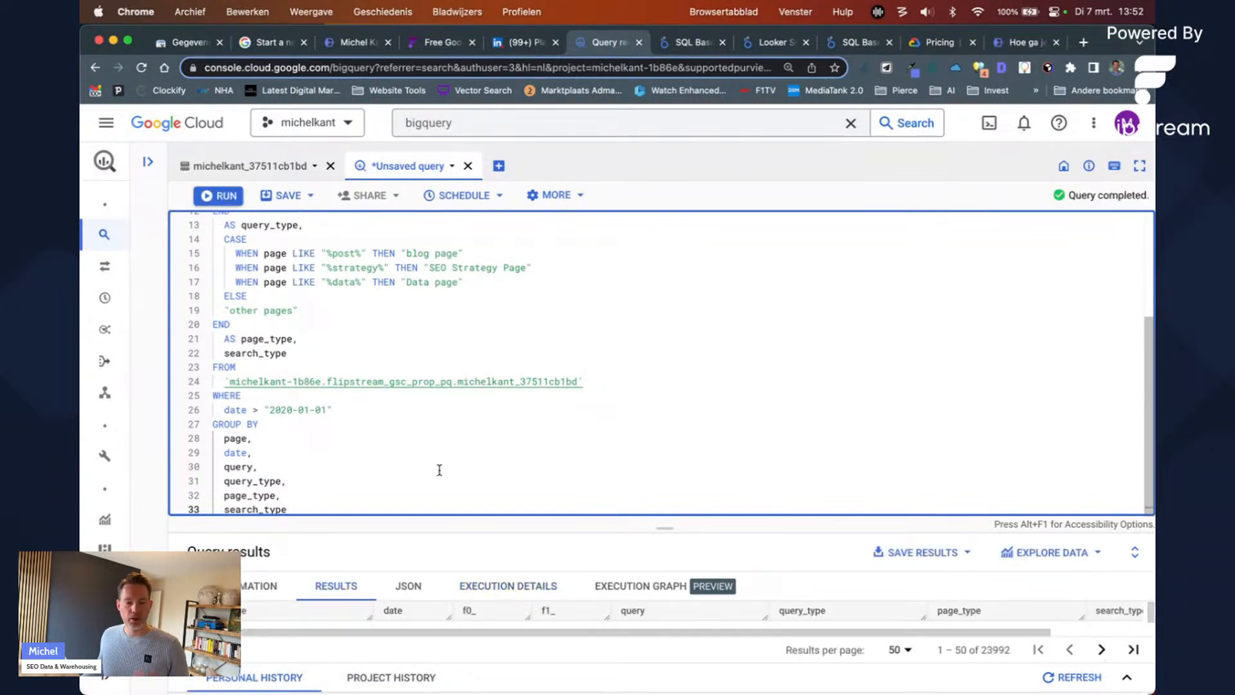
drag(644, 528, 650, 377)
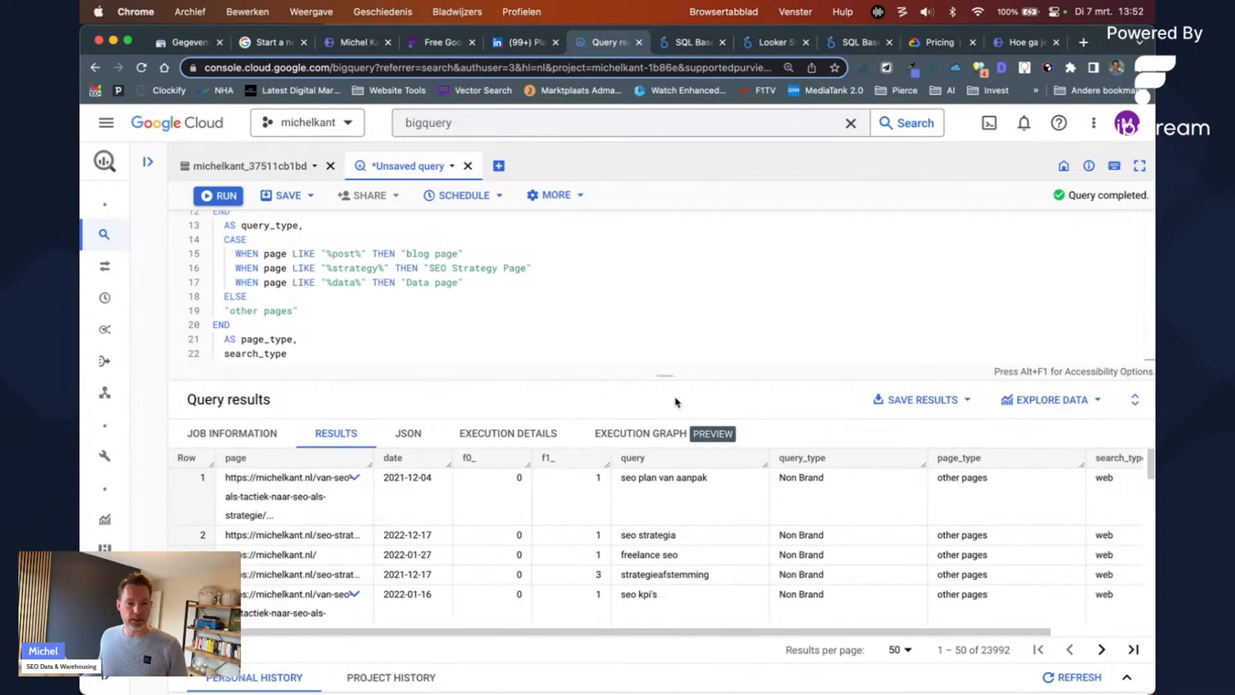
drag(671, 383, 671, 440)
scroll(472, 360, up, 5)
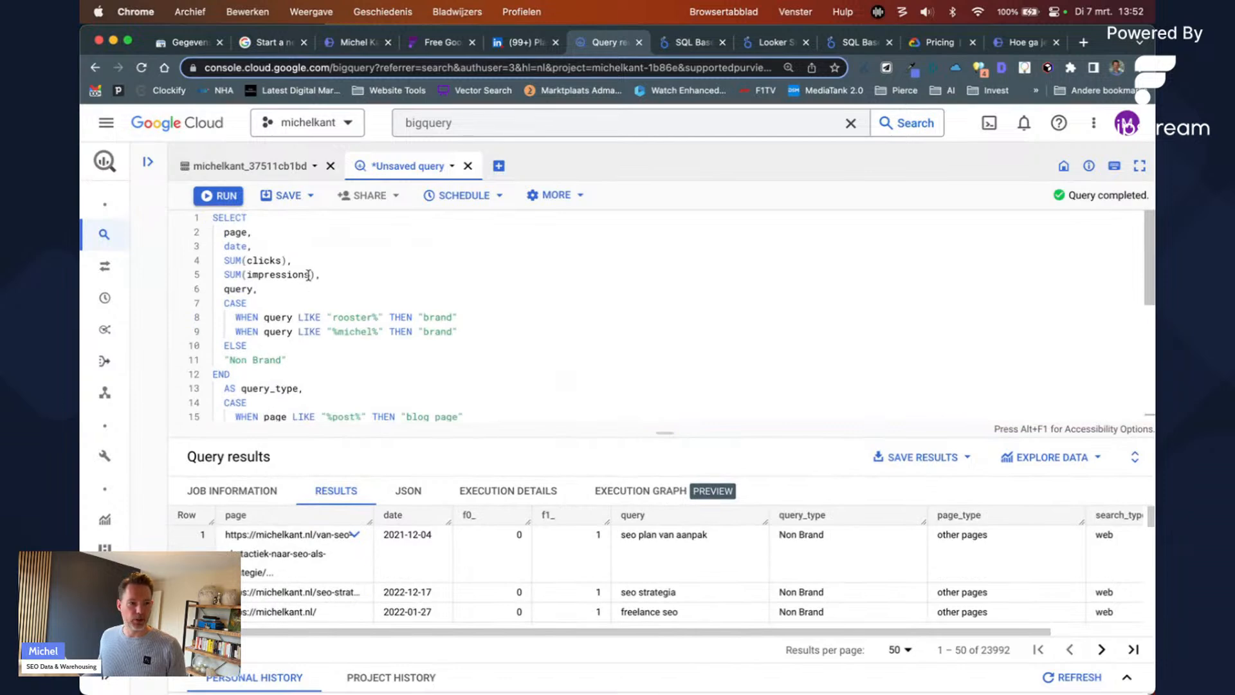
Step: Alias SUM(clicks) AS clicks and SUM(impressions) AS impressions, rerun, and check the new headers
click(285, 258)
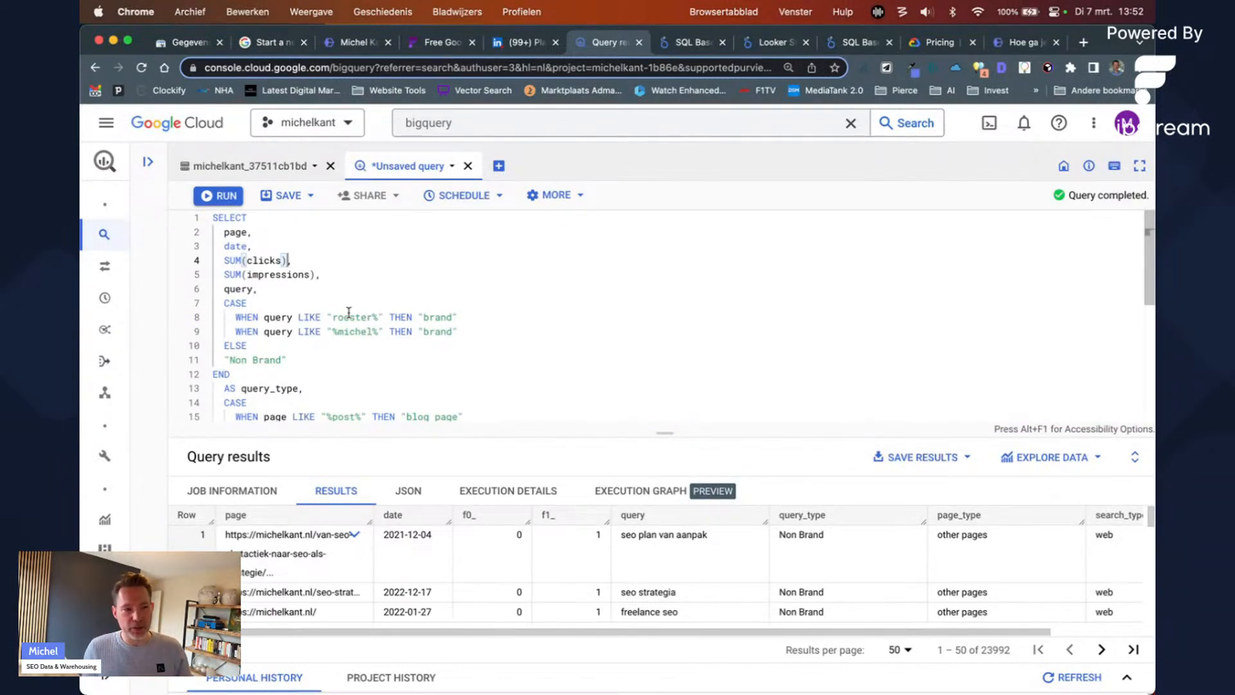
text(AS )
text(clicks)
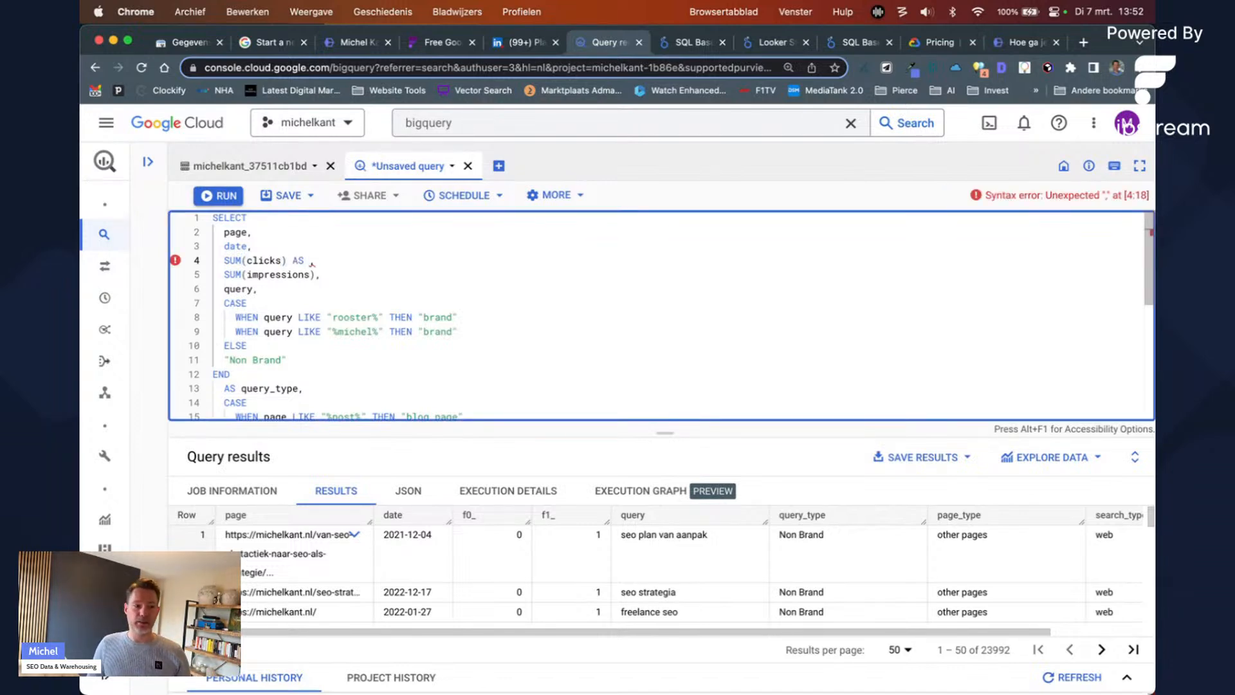
key(Left)
text(AS)
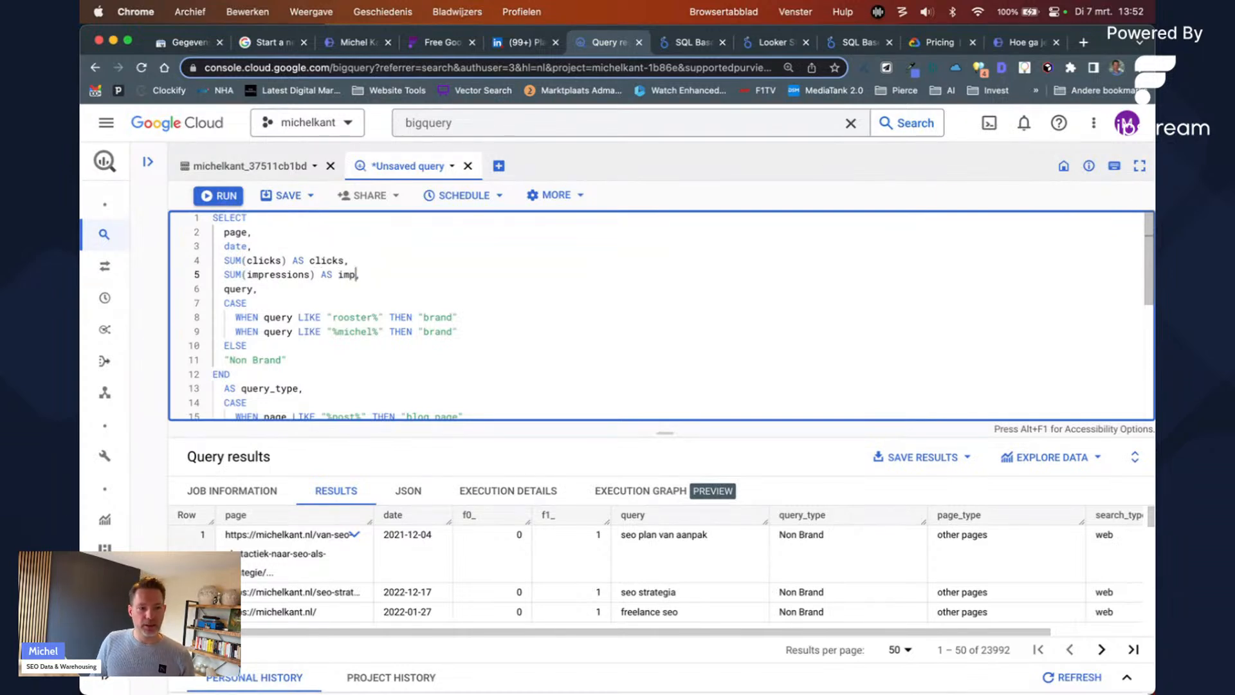
key(super+Return)
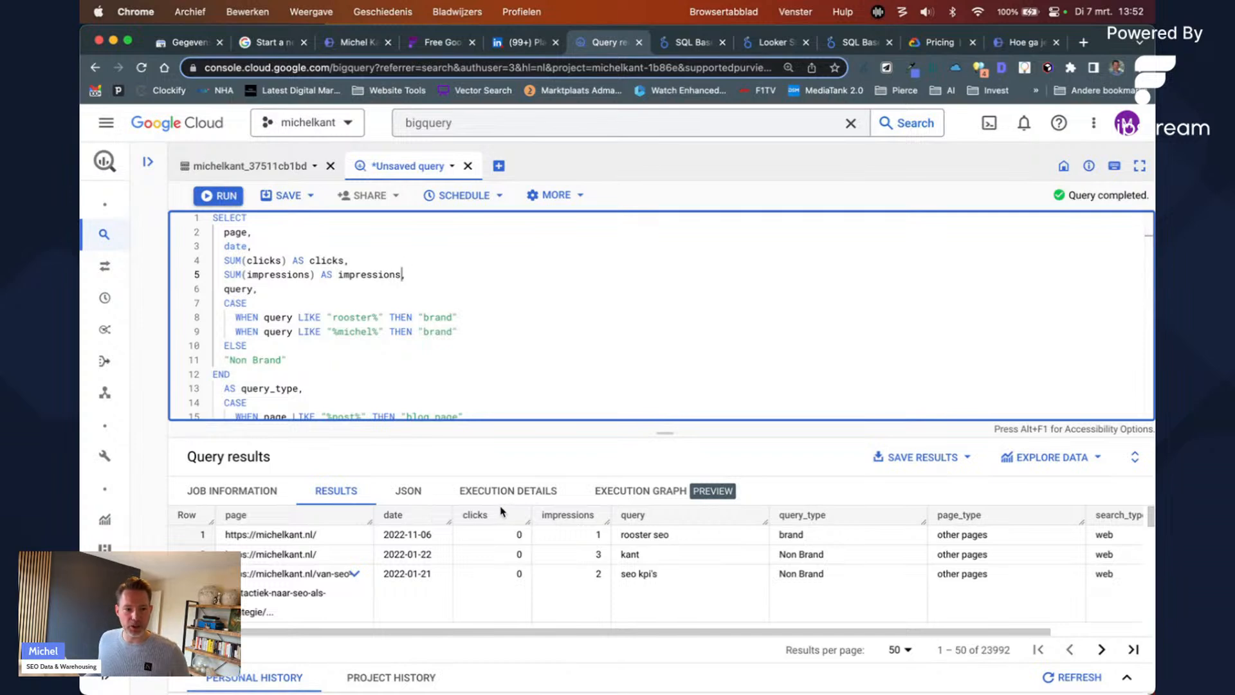
double_click(475, 514)
double_click(568, 514)
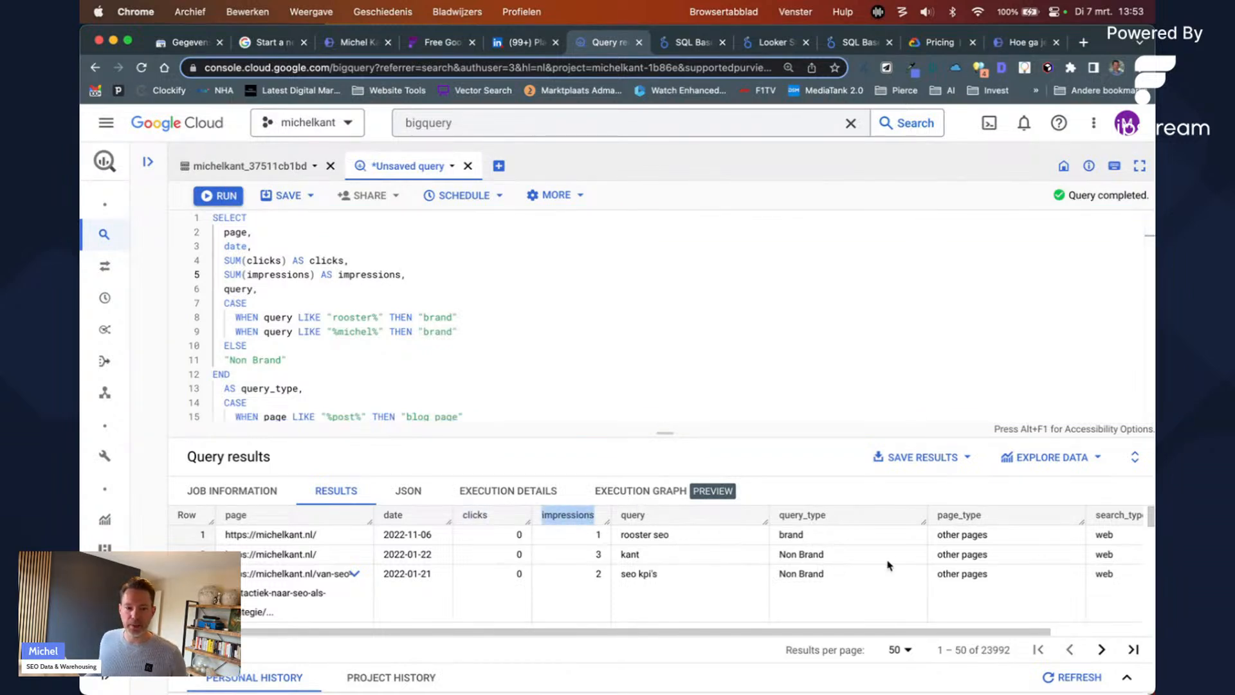
scroll(929, 553, right, 3)
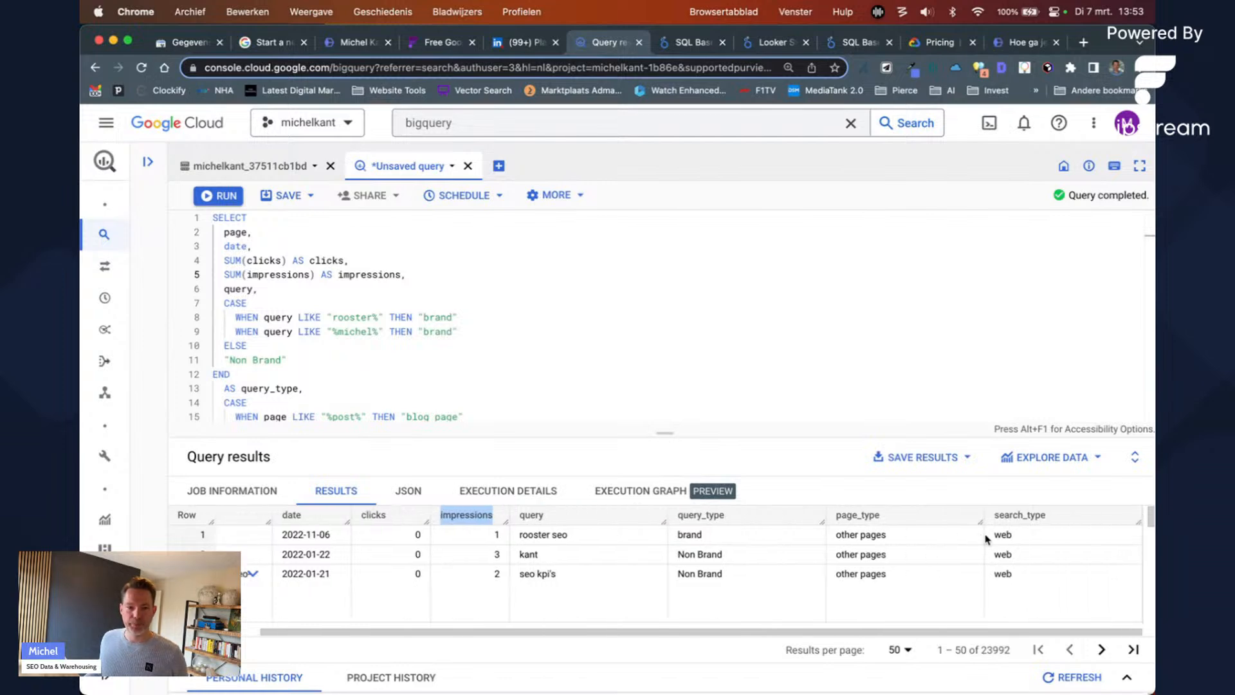
Step: Keep the unsaved query and glance over the Explore Data and Save Results options
scroll(664, 586, left, 3)
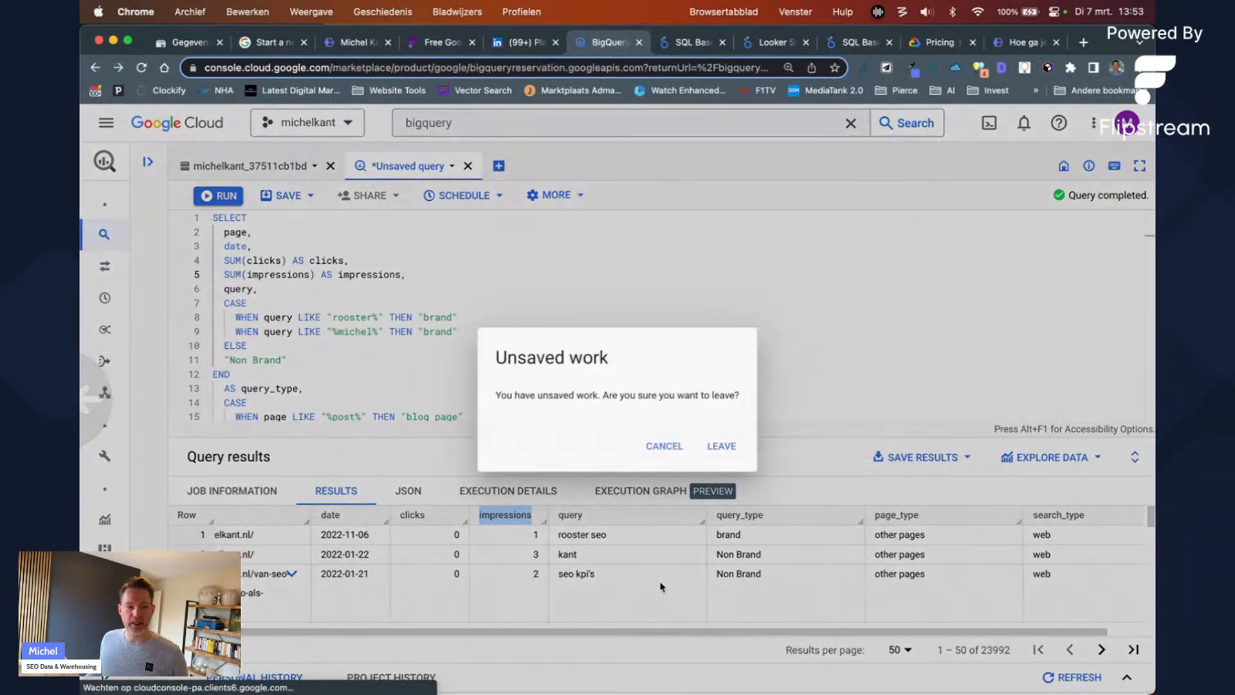
click(661, 454)
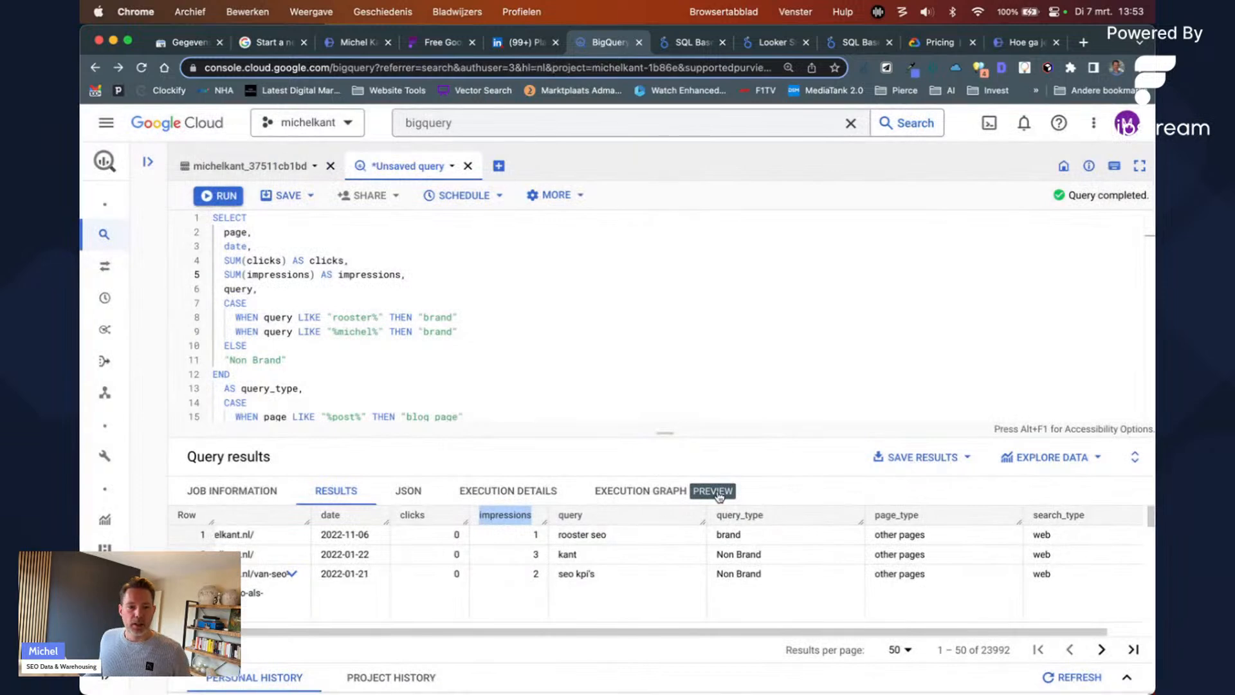
click(1045, 458)
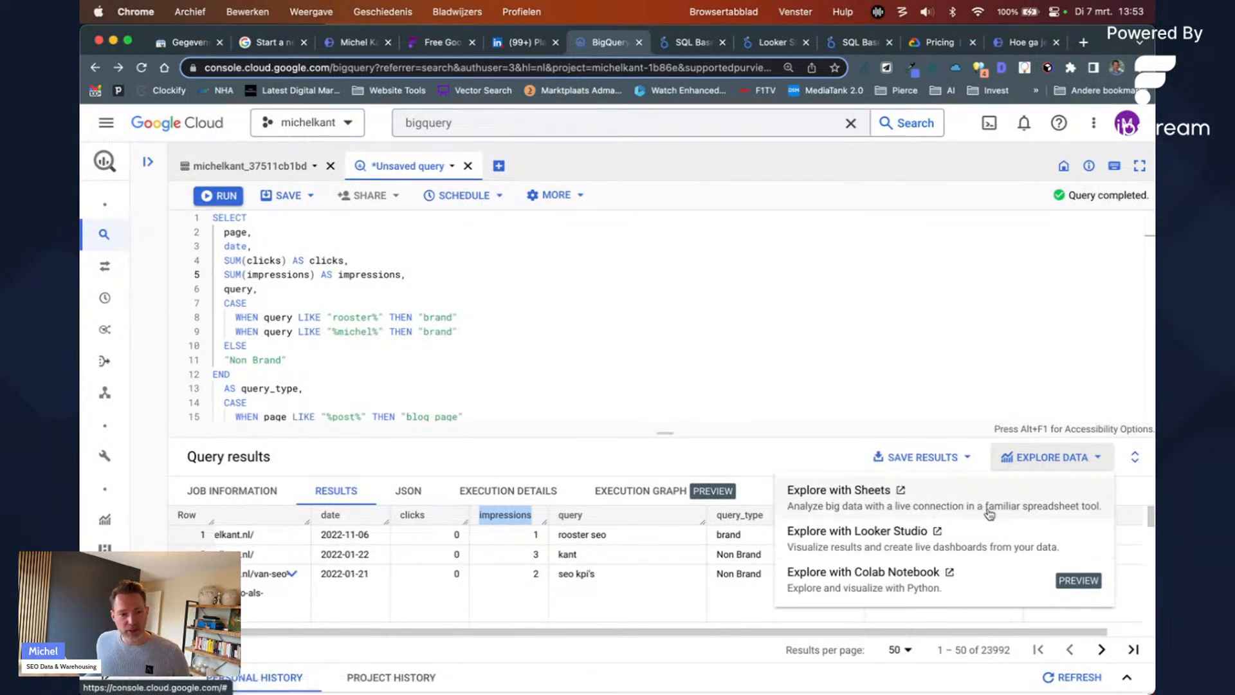
click(740, 552)
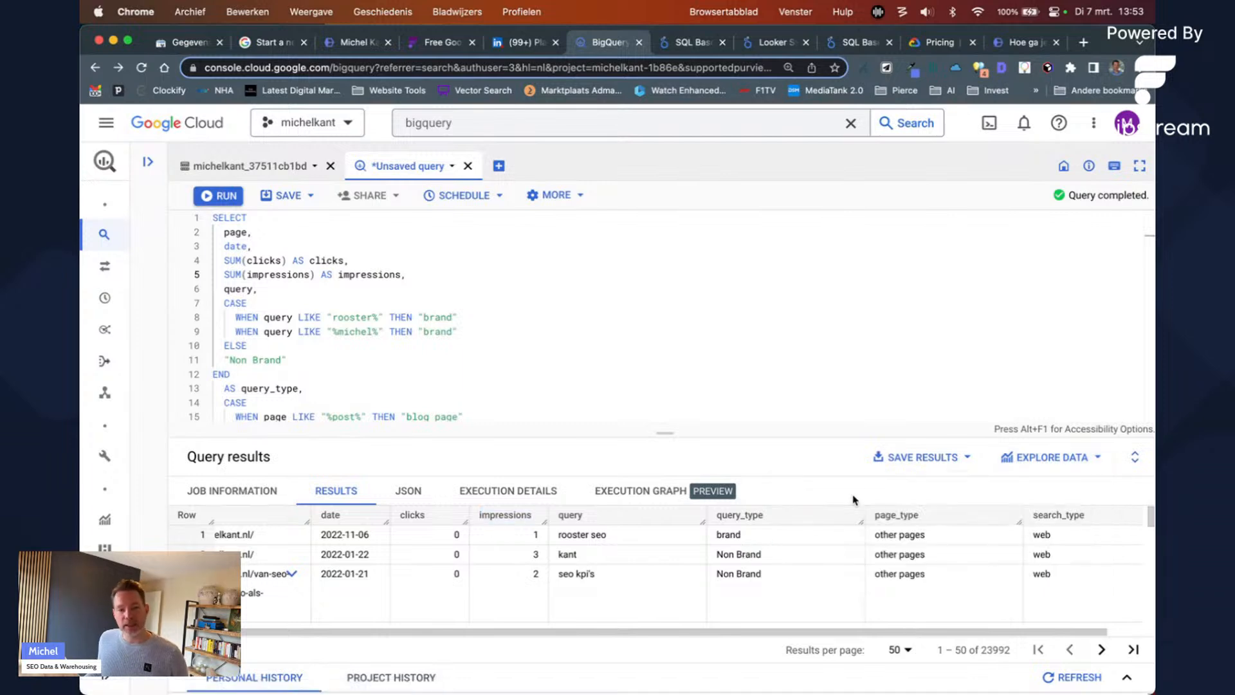
click(907, 470)
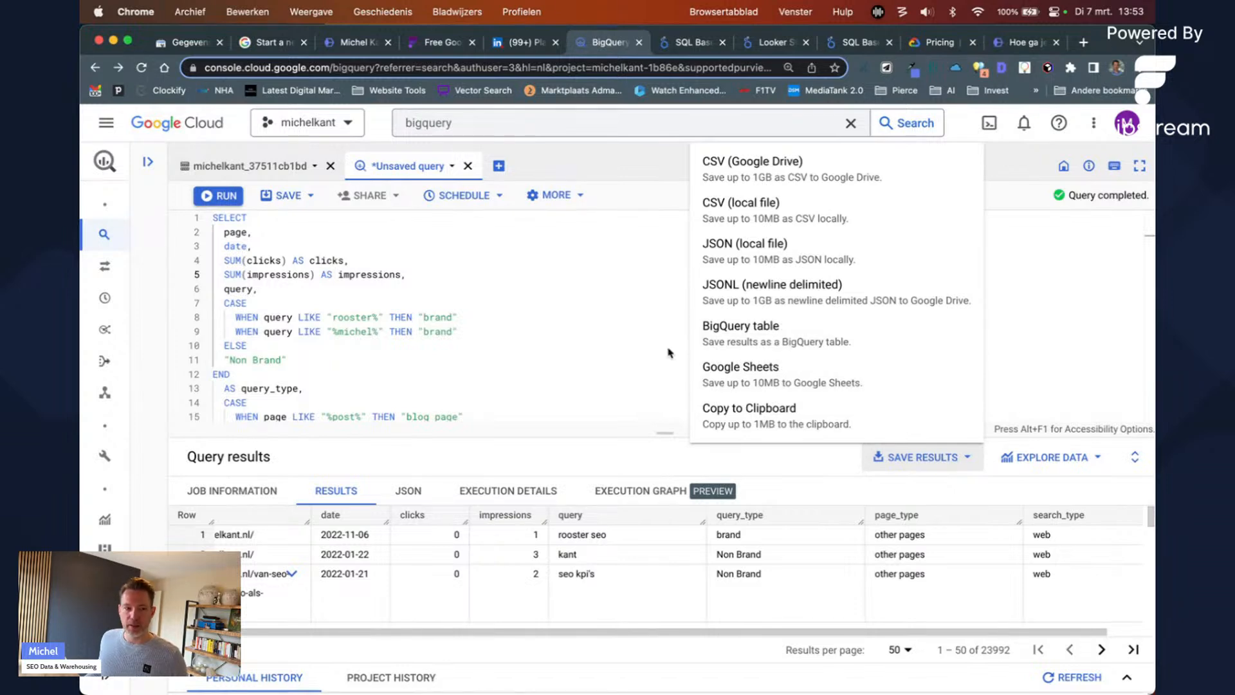
click(372, 296)
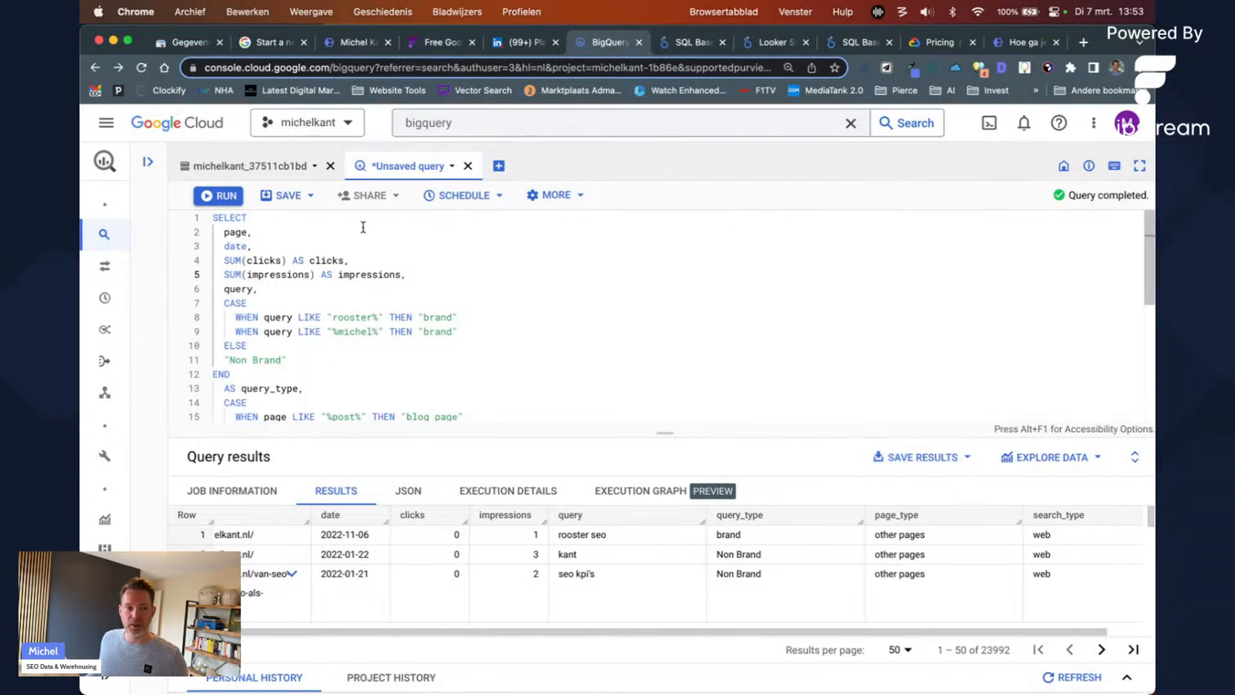
Step: Start a BigQuery table export, search datasets for 'seo', then cancel it
click(907, 458)
click(846, 337)
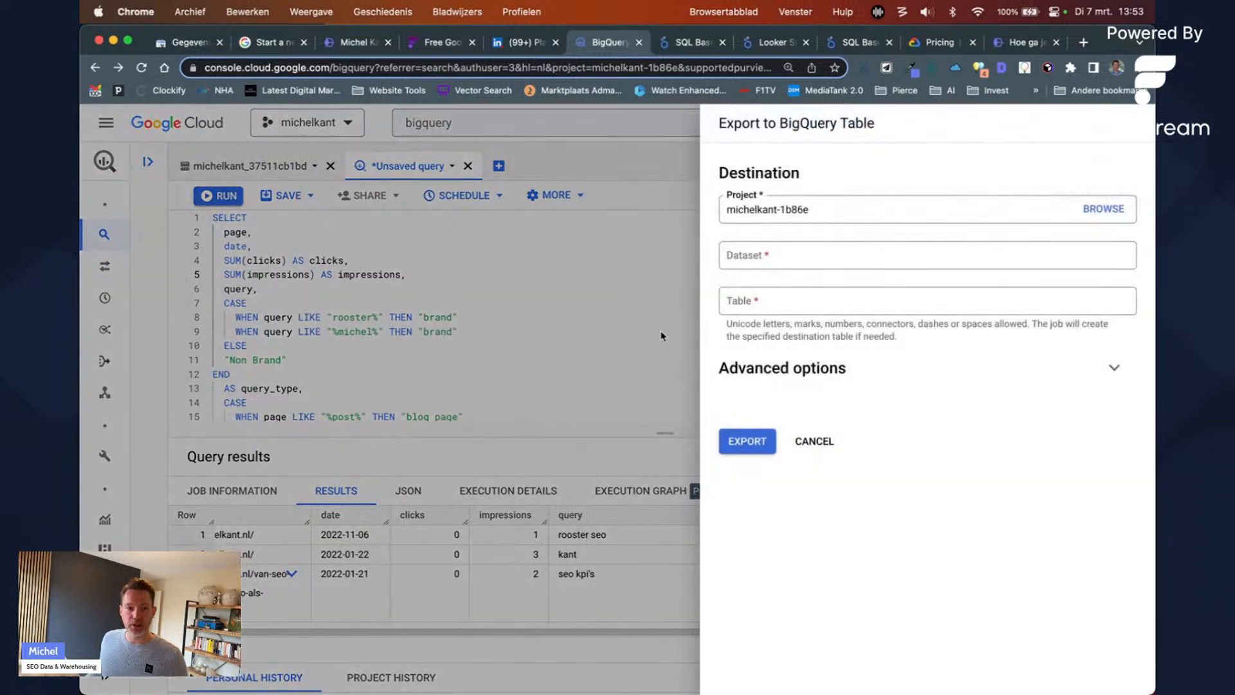
click(758, 252)
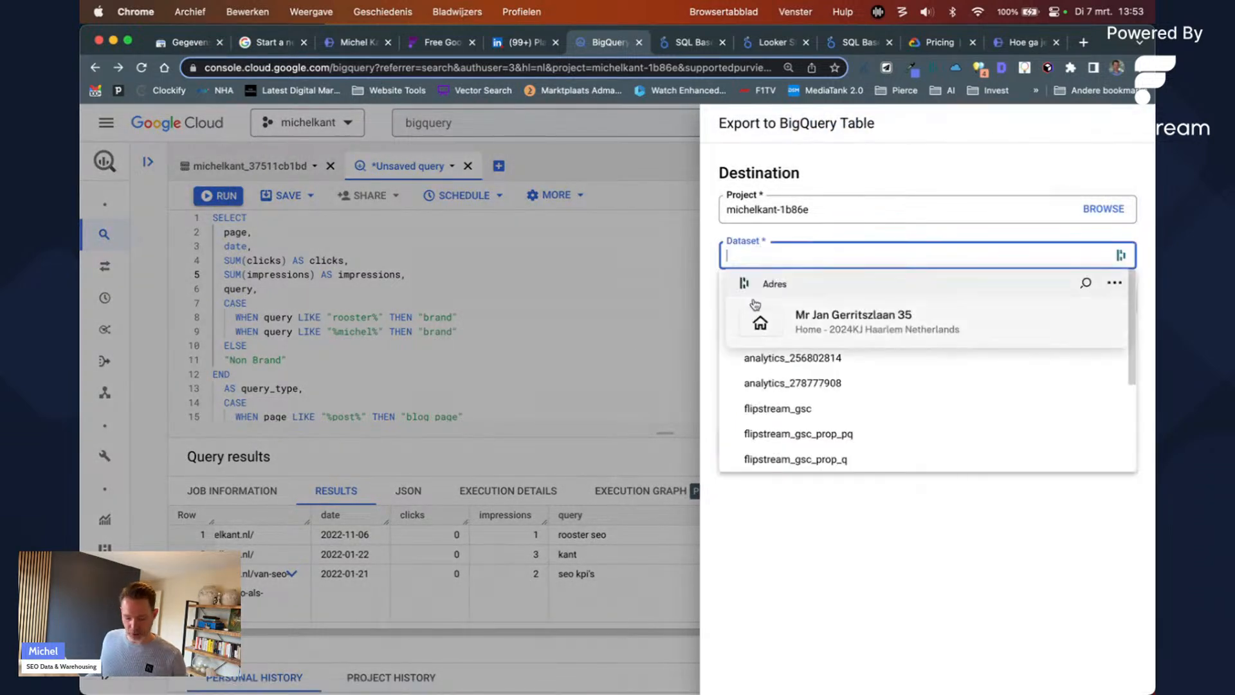
text(seo)
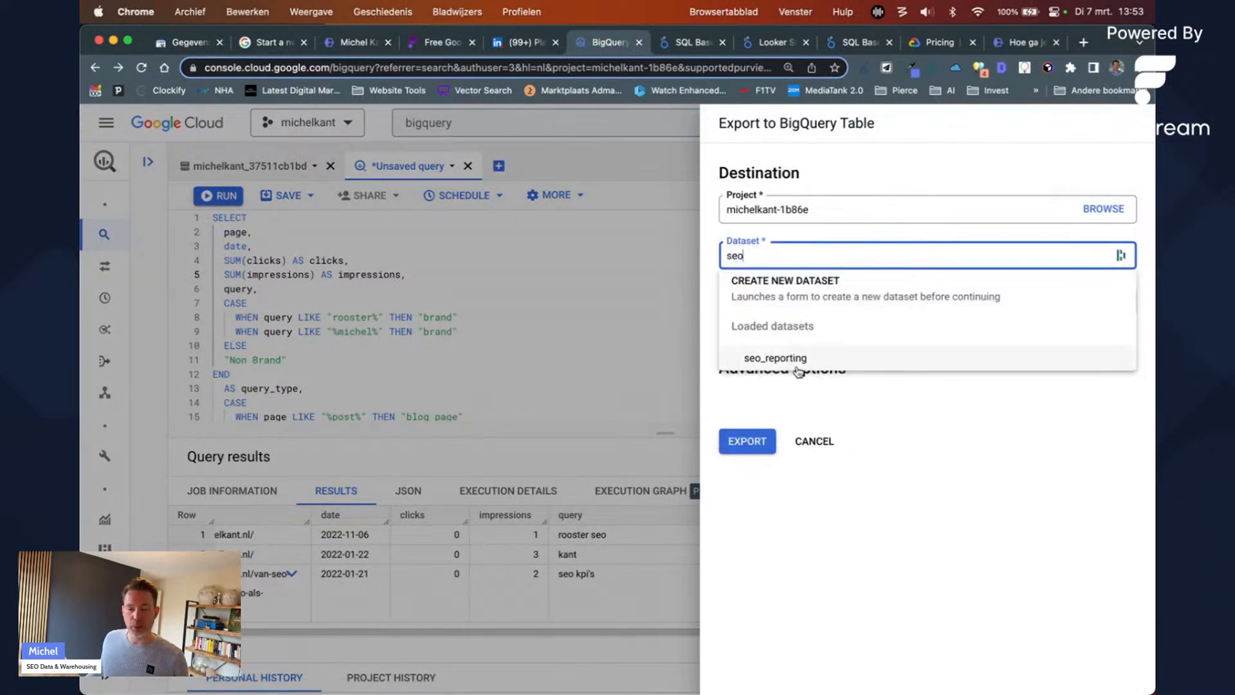
click(803, 311)
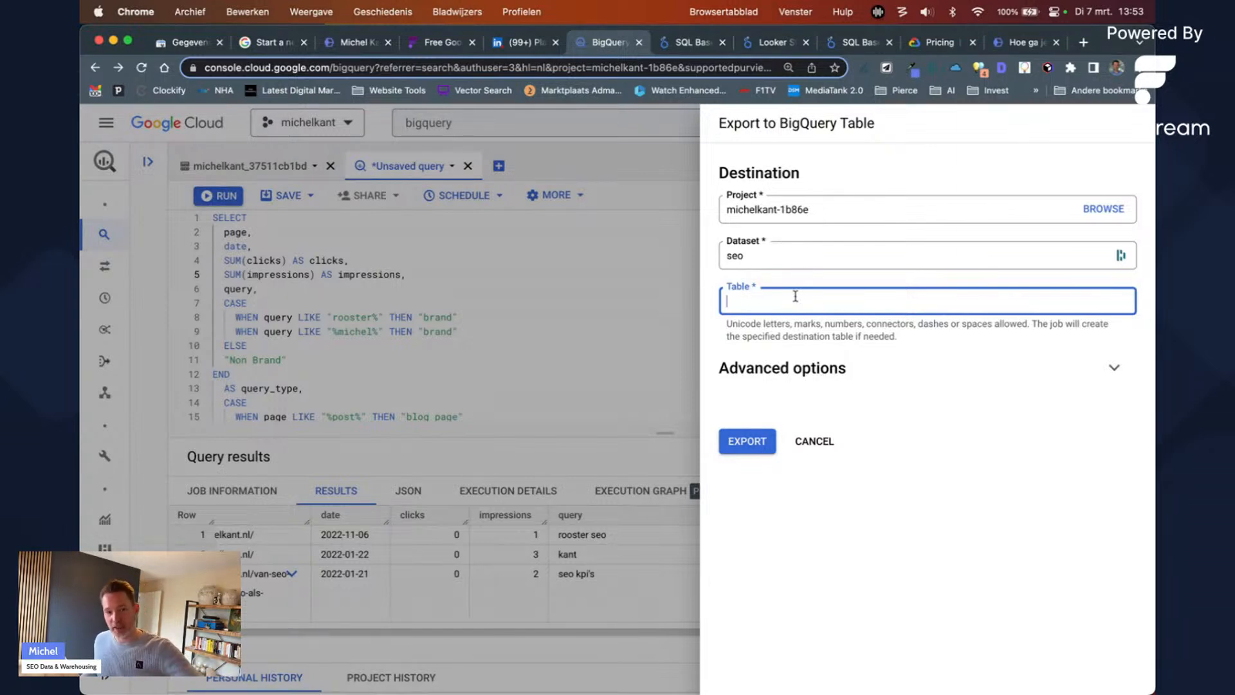
click(816, 441)
Step: Try typing CREATE above SELECT, remove it again, and bring up the Save Results list
click(490, 245)
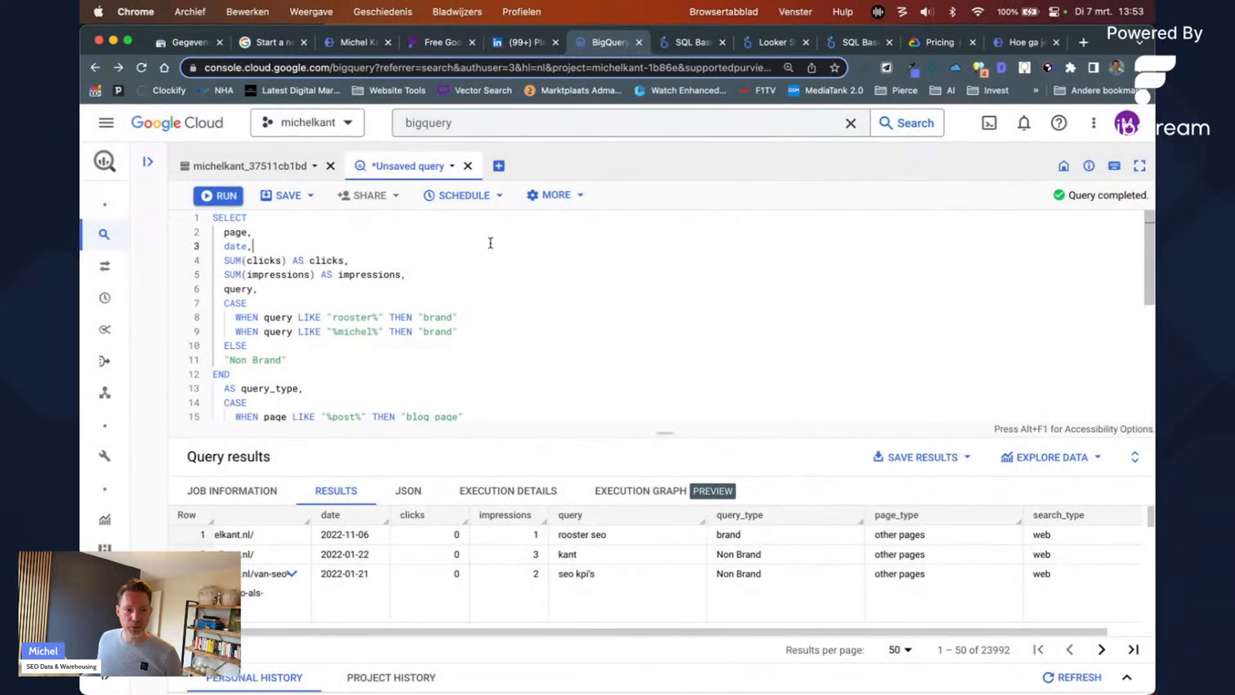
key(Up)
key(Up)
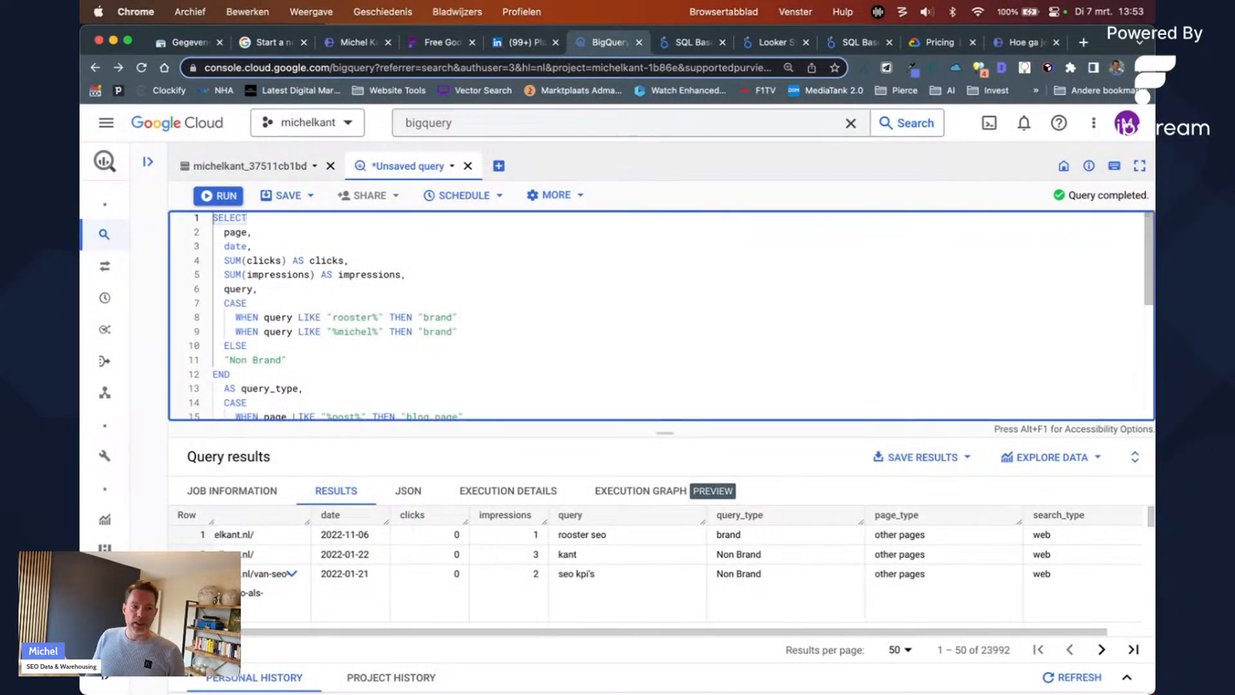
key(Return)
key(Return)
key(Up)
key(Up)
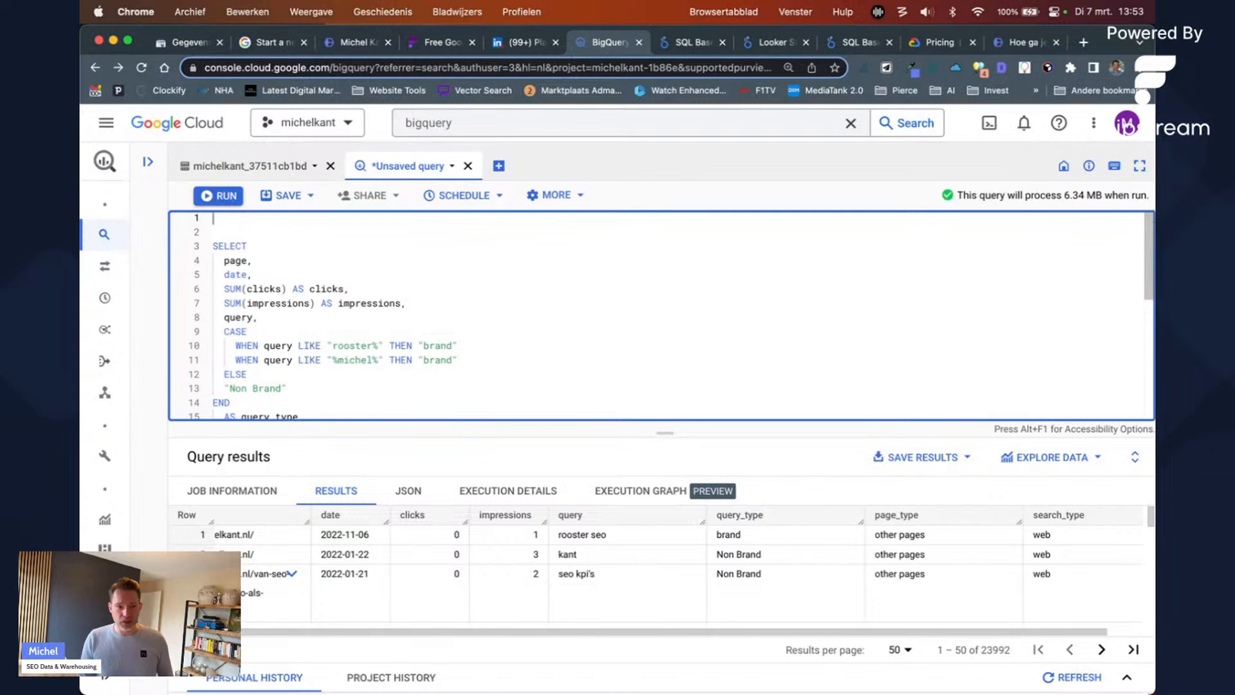
text(CREATE)
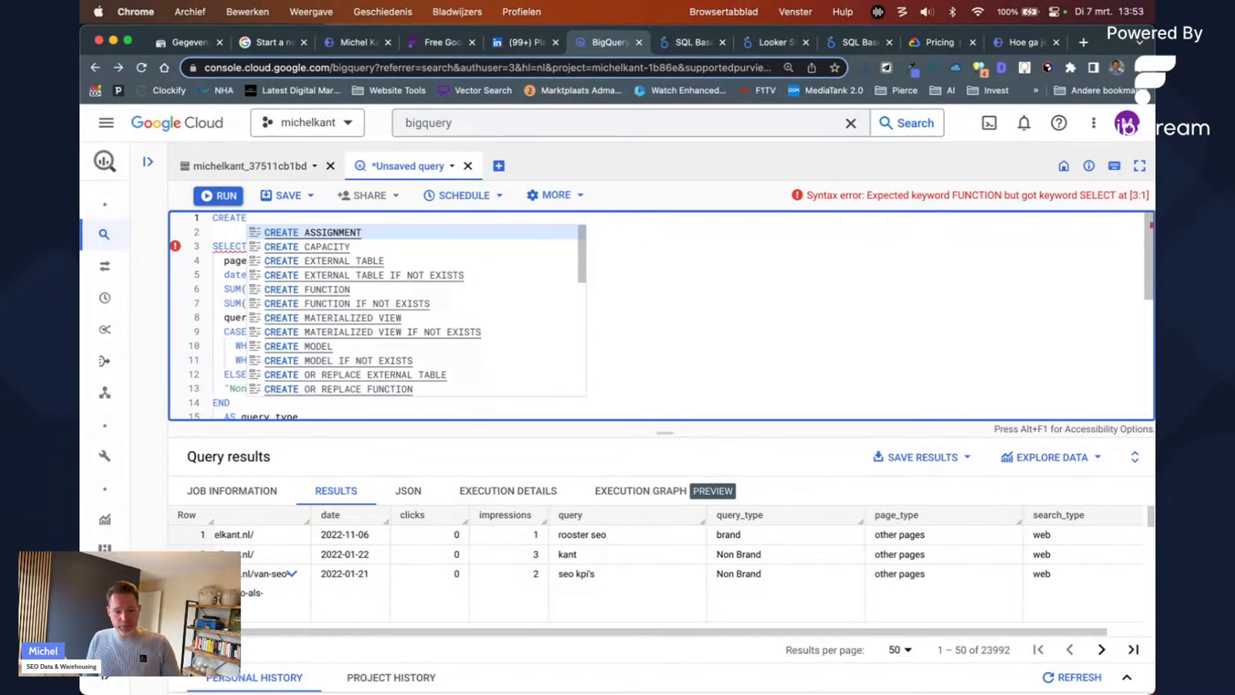
key(shift+Home)
key(Delete)
key(Delete)
key(Delete)
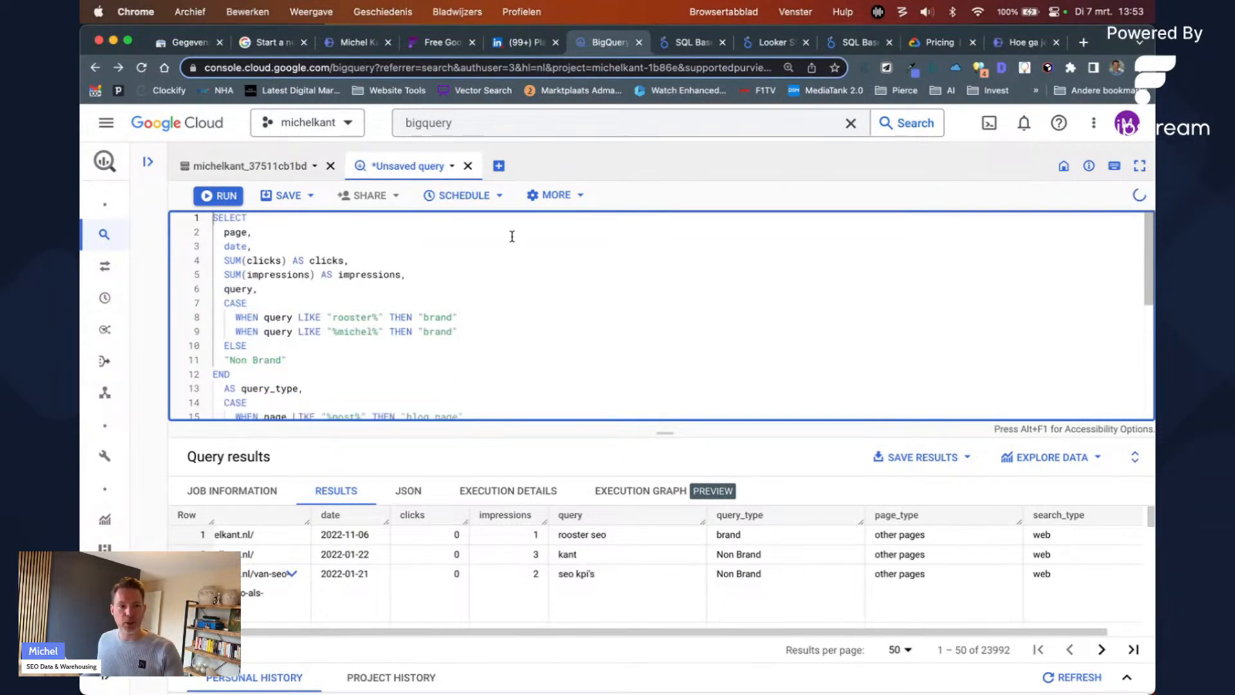
click(886, 455)
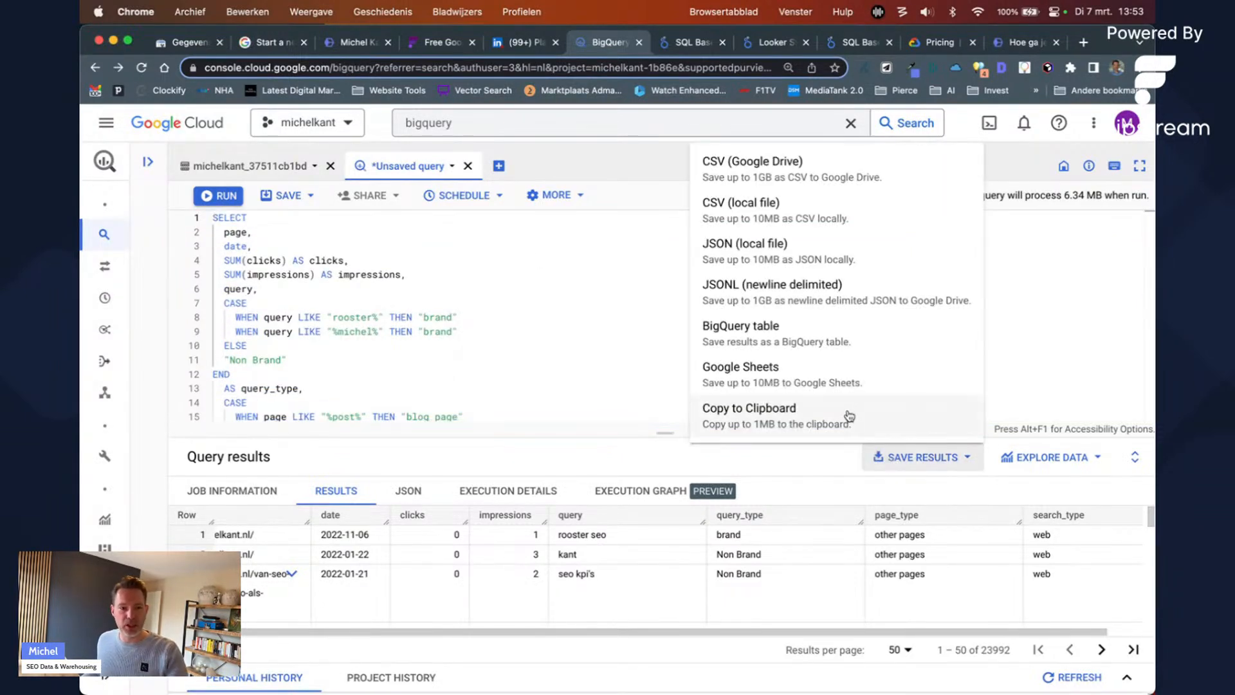
Step: Choose BigQuery table as the save target with seo_reporting as the dataset
click(831, 341)
click(808, 252)
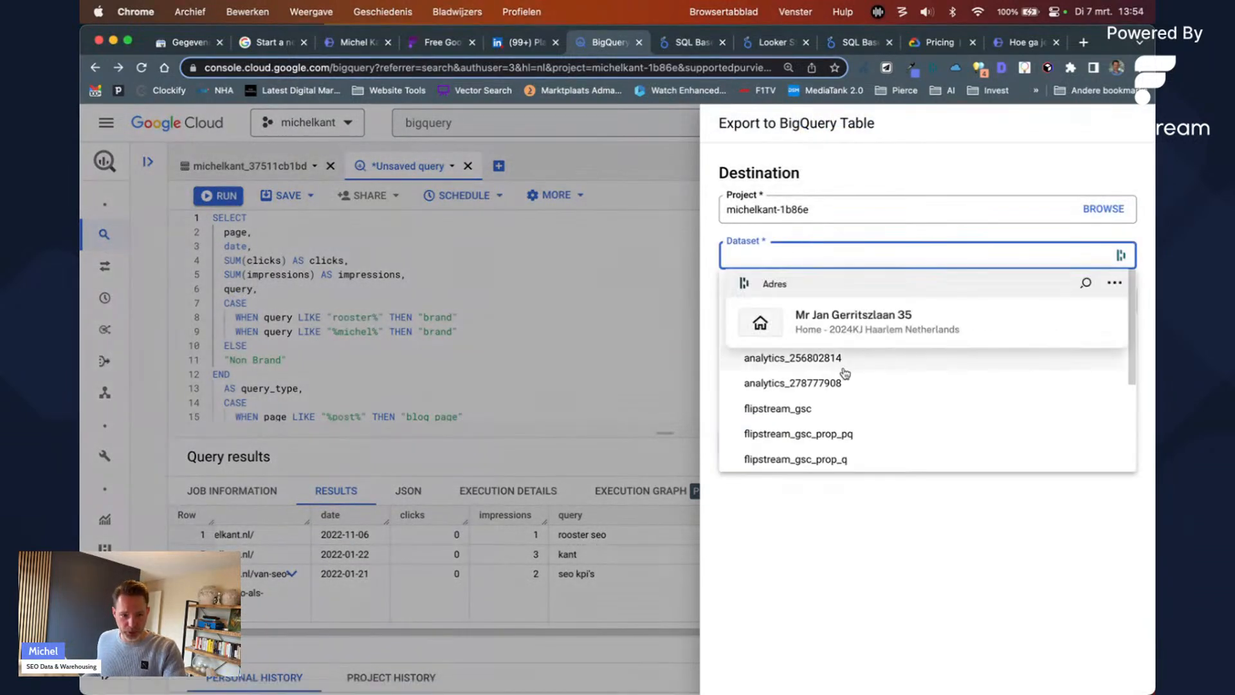
scroll(828, 458, down, 4)
click(828, 458)
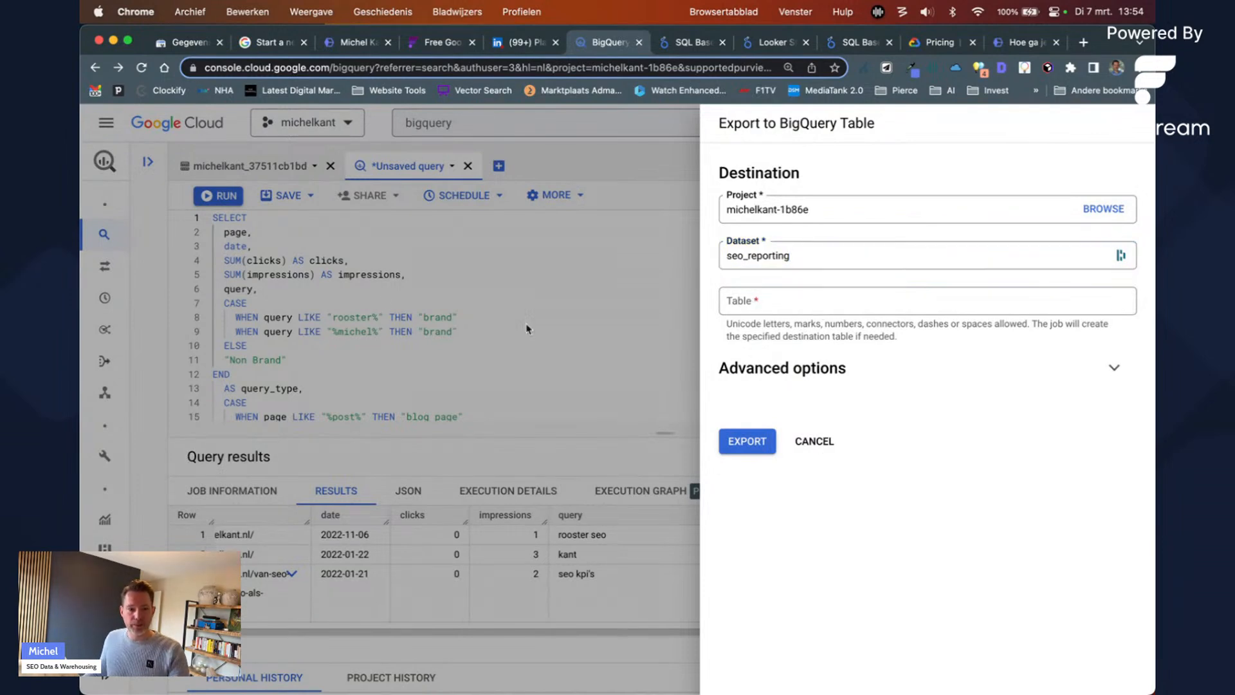
click(798, 256)
key(Tab)
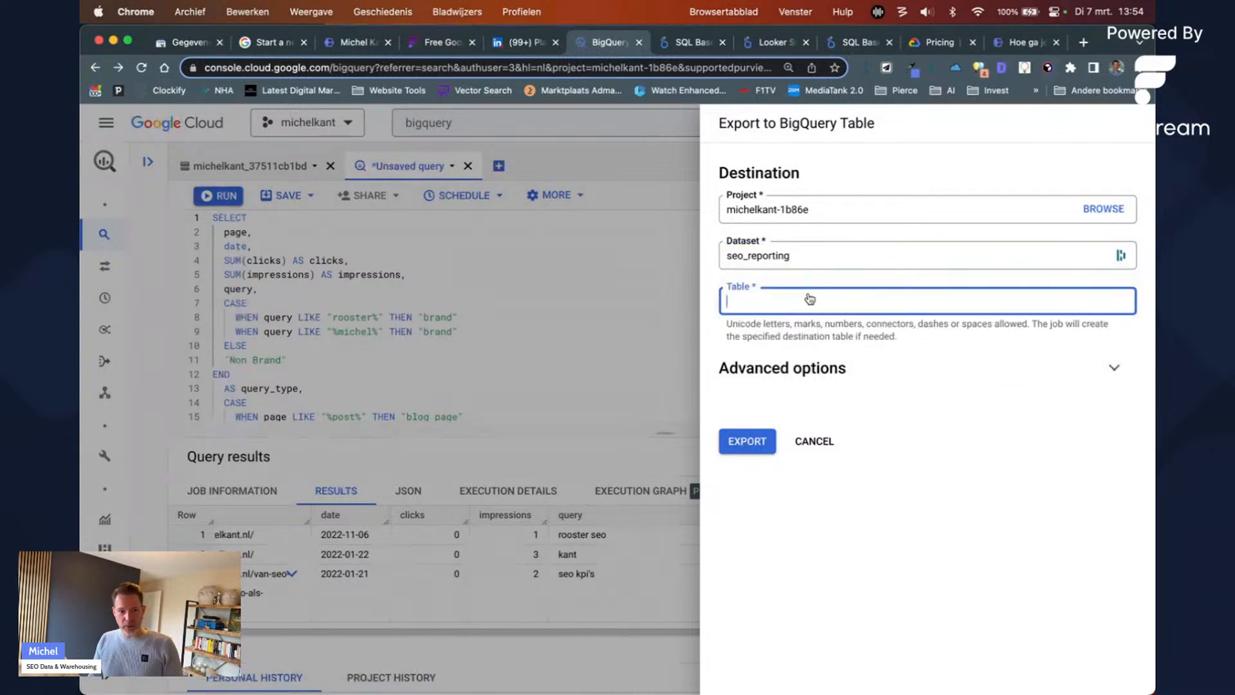
Step: Name the table gsc_test, export the results, and open the new table
text(GSC_TEST)
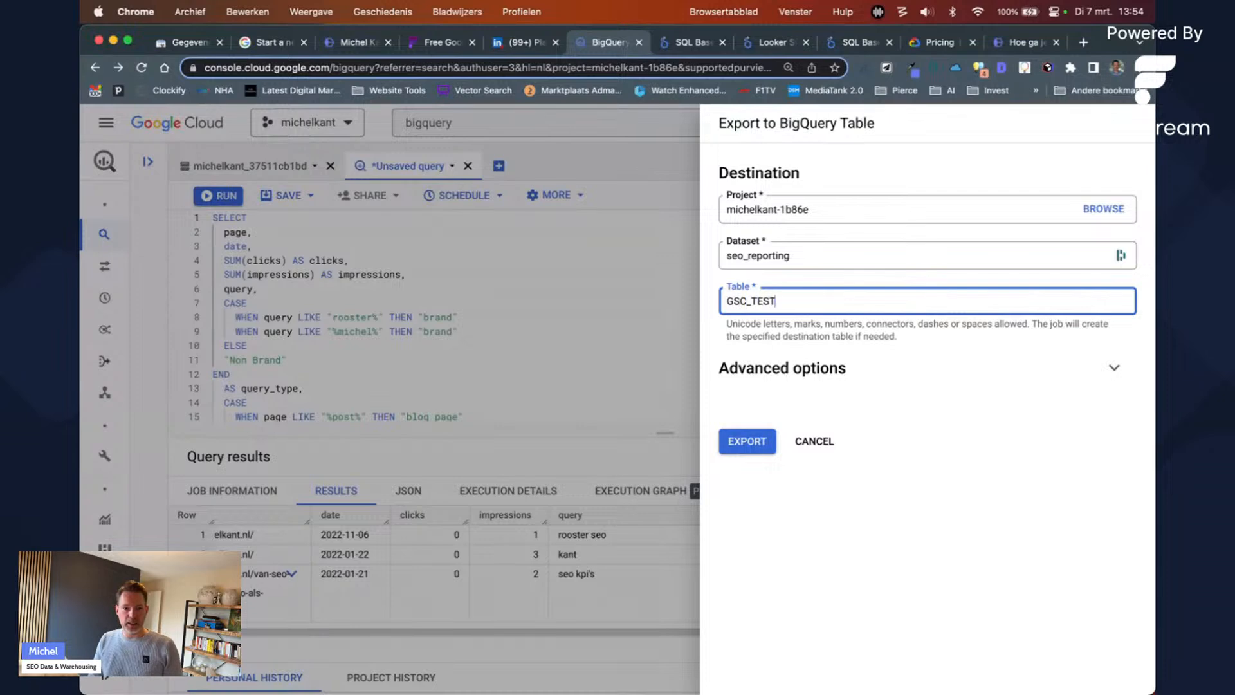
key(super+a)
text(gs)
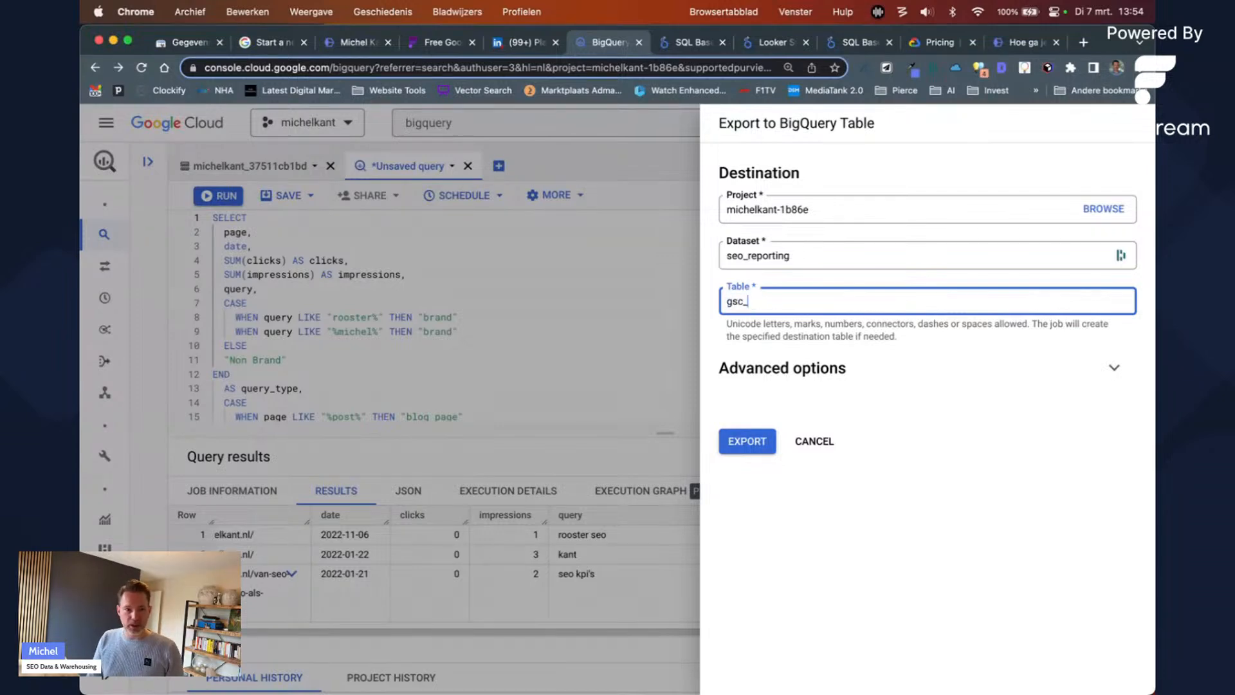
click(746, 447)
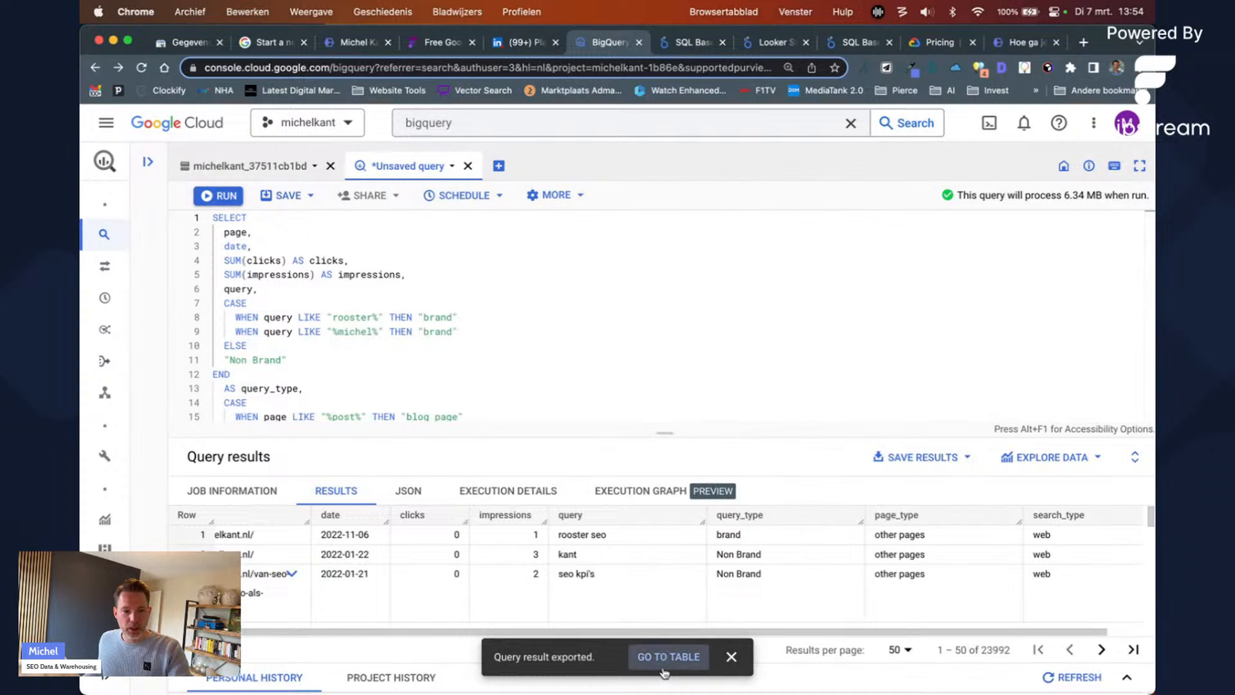
click(664, 668)
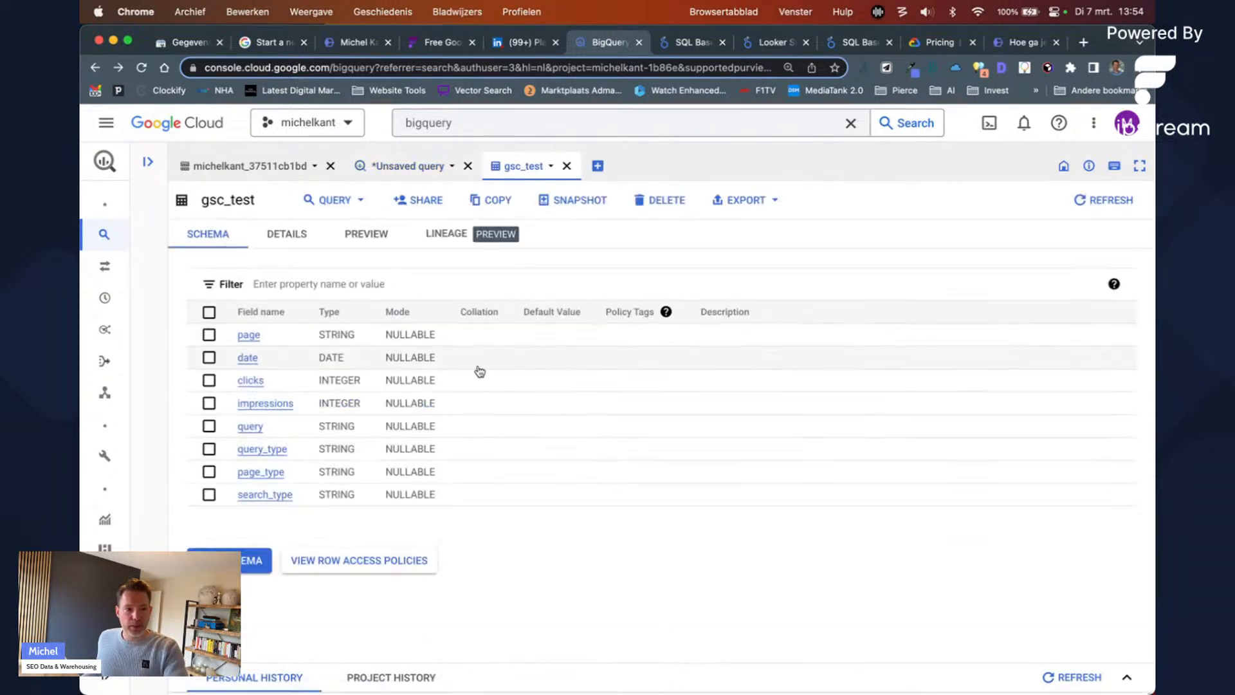
Step: Check gsc_test's preview row count of 23992 and its details tab
click(381, 233)
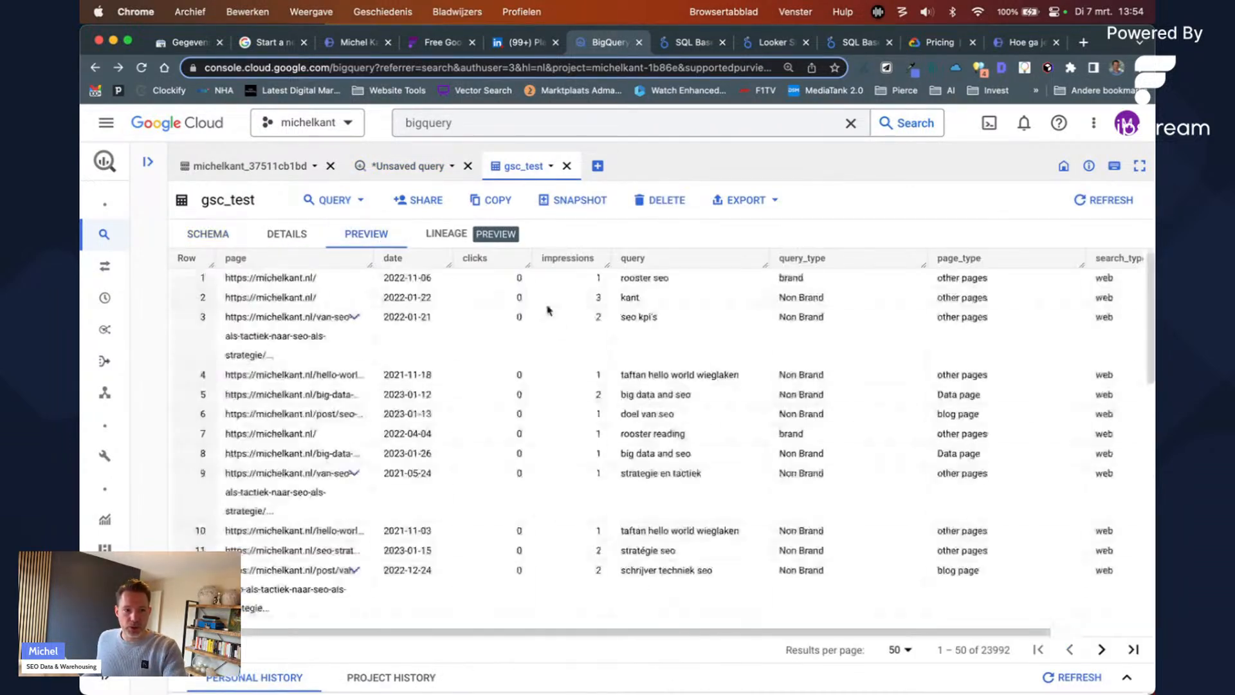
double_click(1002, 649)
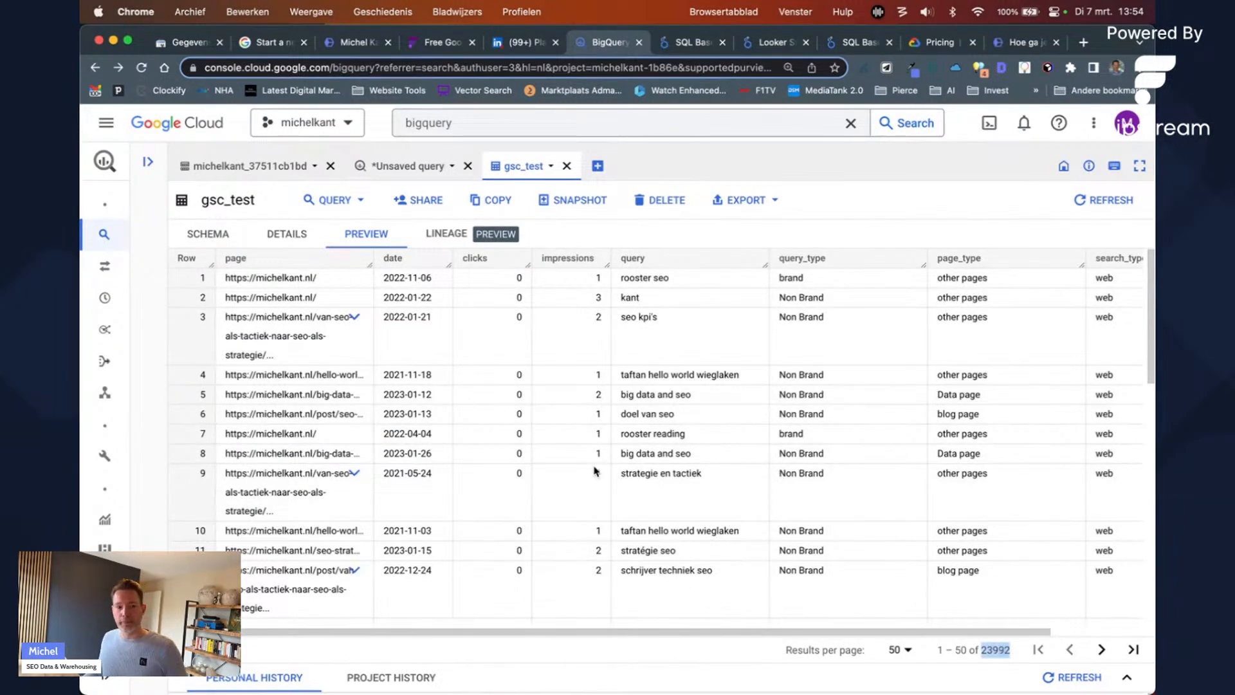
click(297, 237)
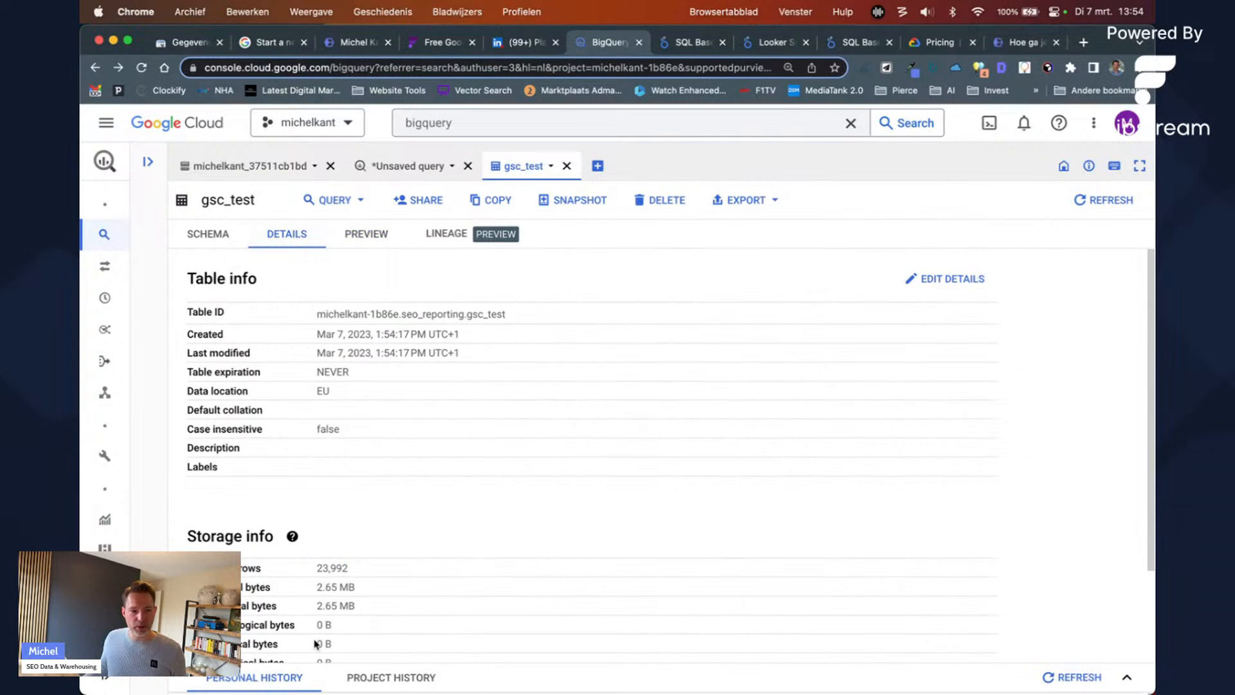
click(448, 594)
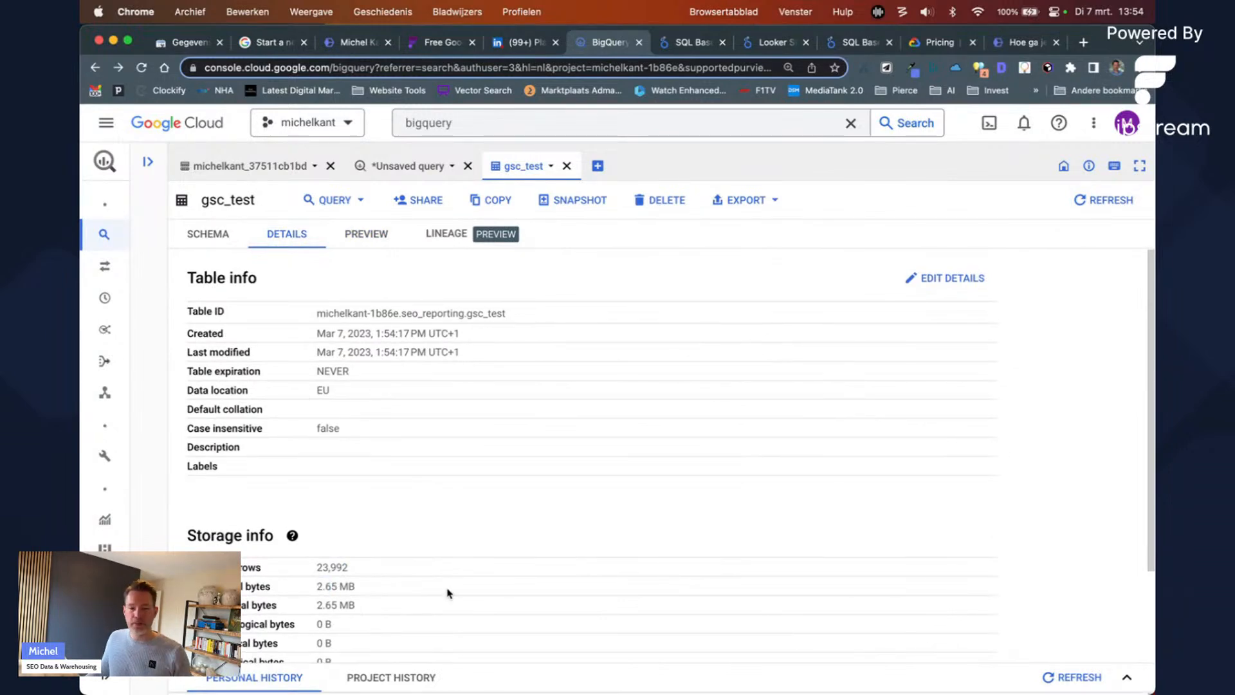
Step: Show the SCHEMA field list, then open and discard a split-tab query on gsc_test
click(219, 233)
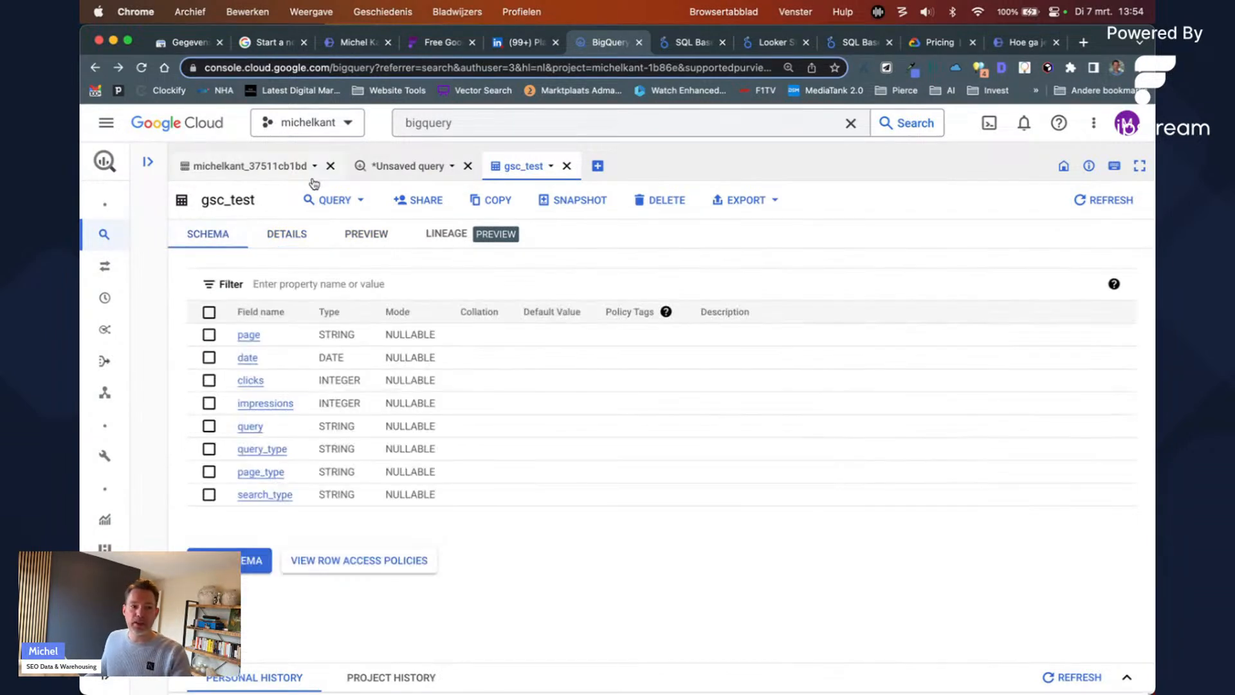
click(326, 200)
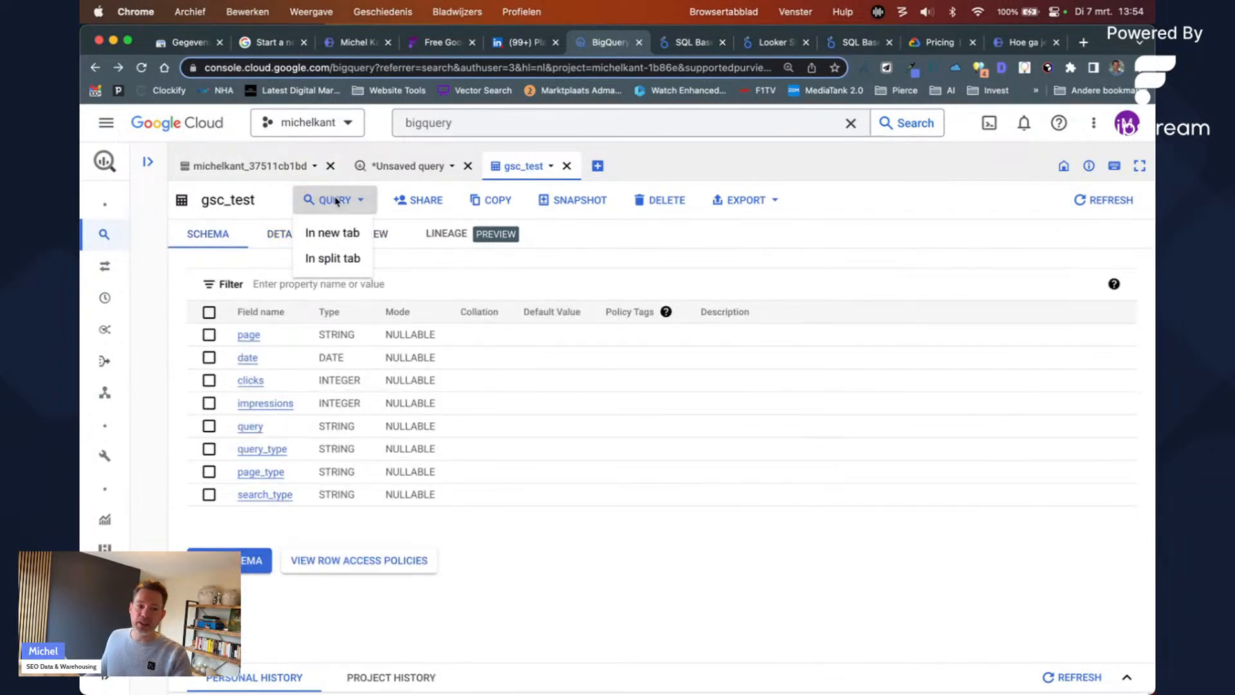
click(338, 259)
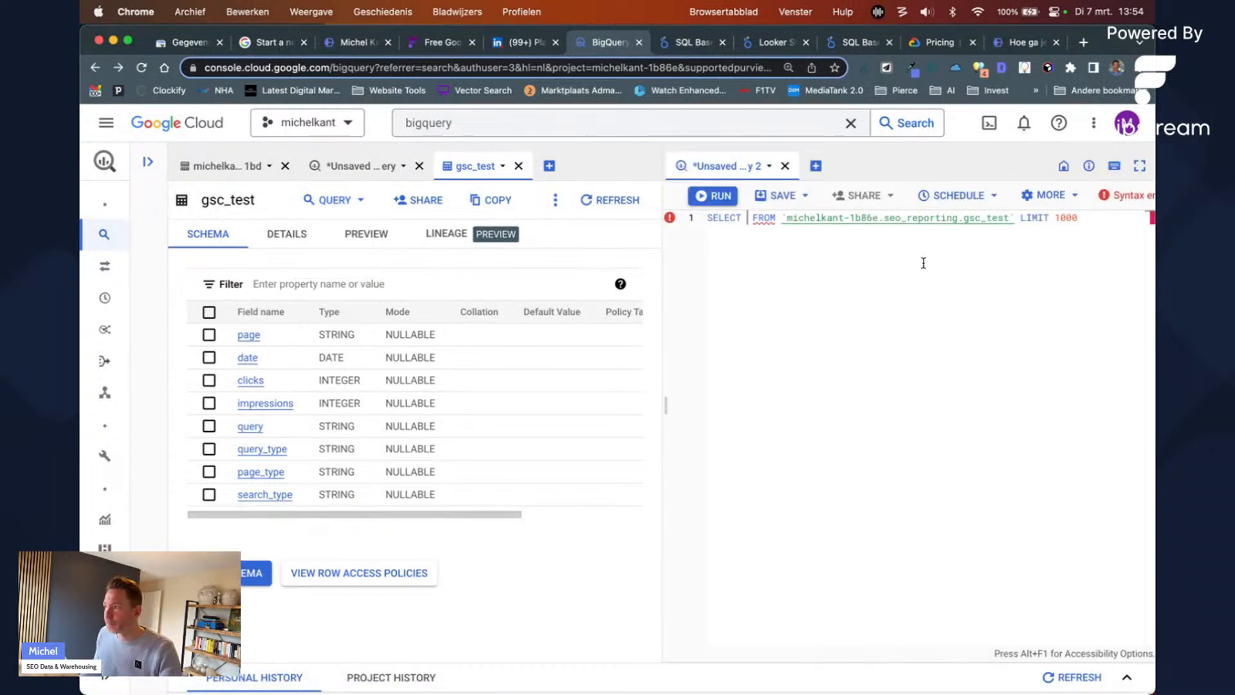
click(785, 166)
click(883, 448)
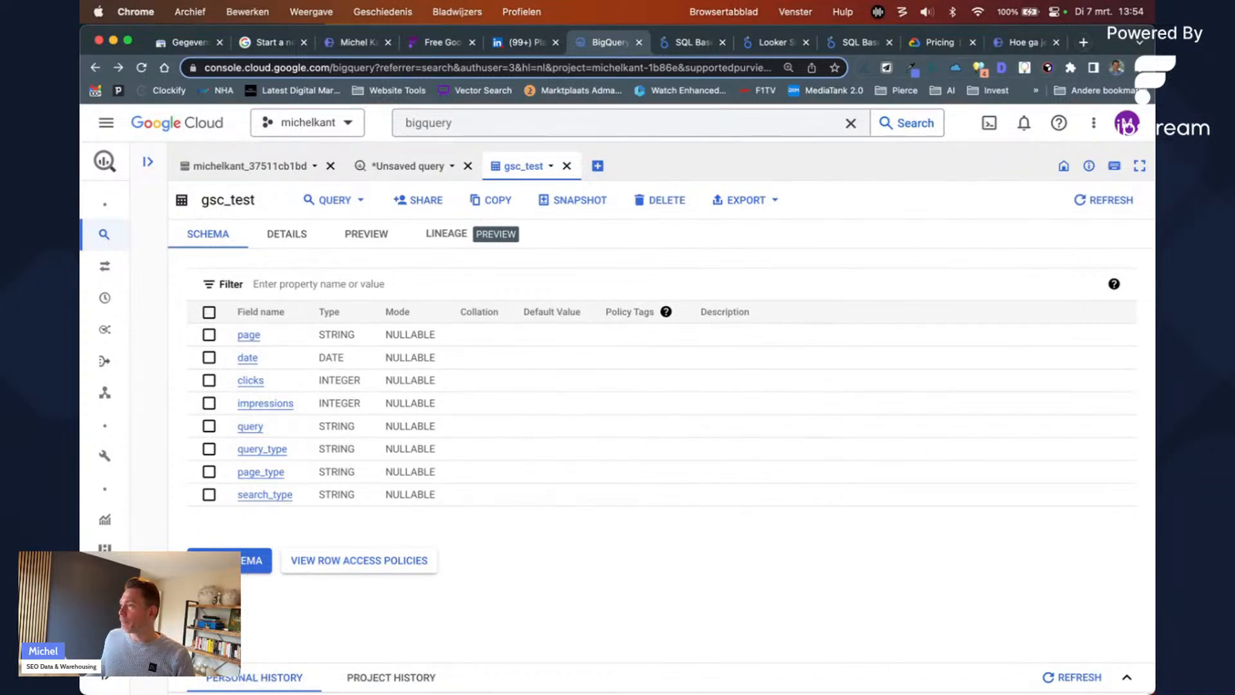
click(794, 46)
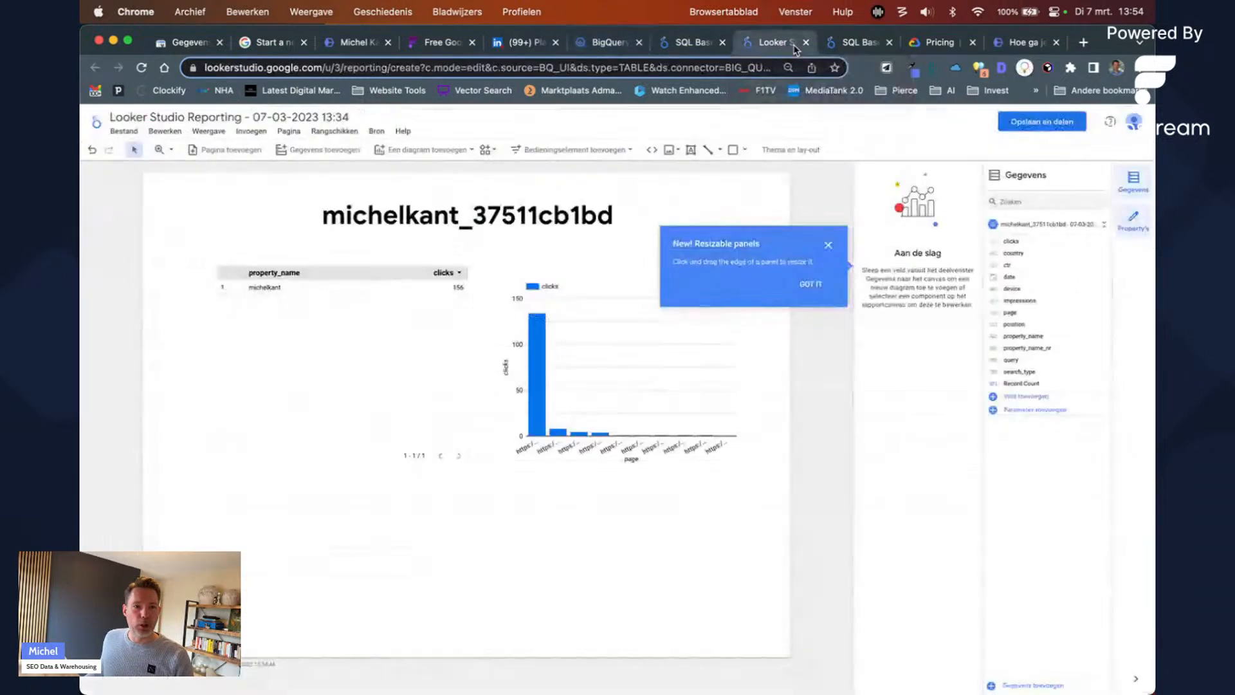
Step: From the Looker Studio home, check the signed-in account and start a blank report
click(102, 127)
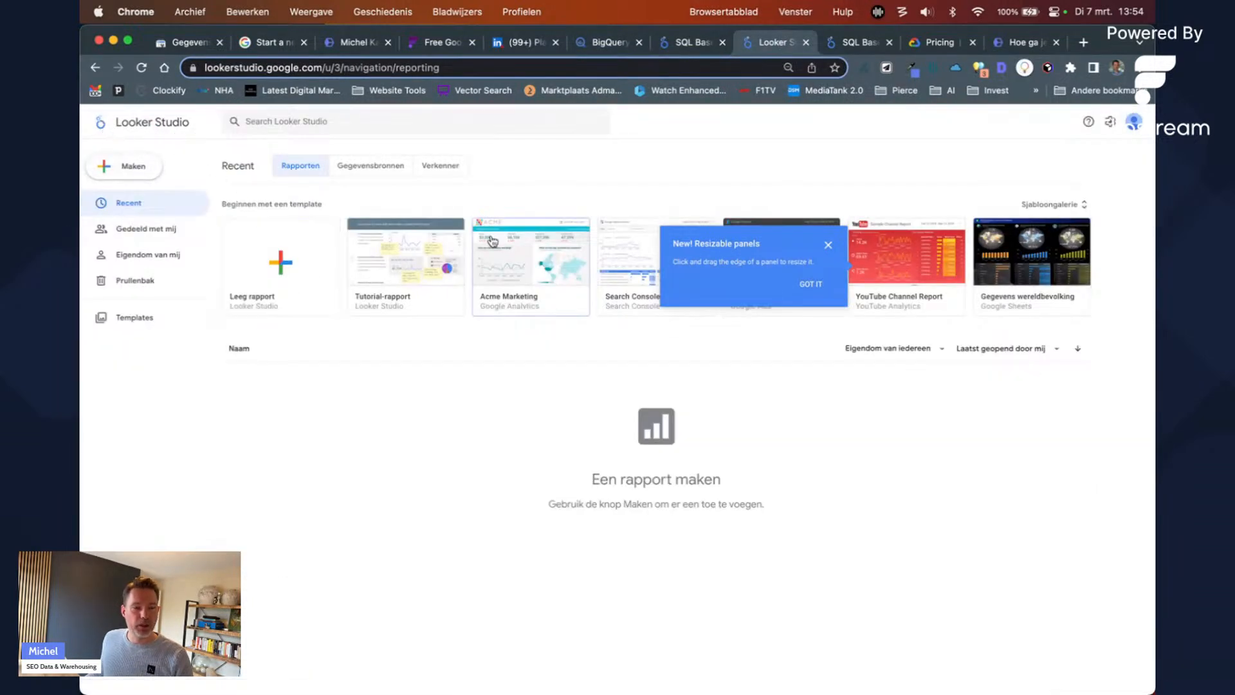
click(1133, 123)
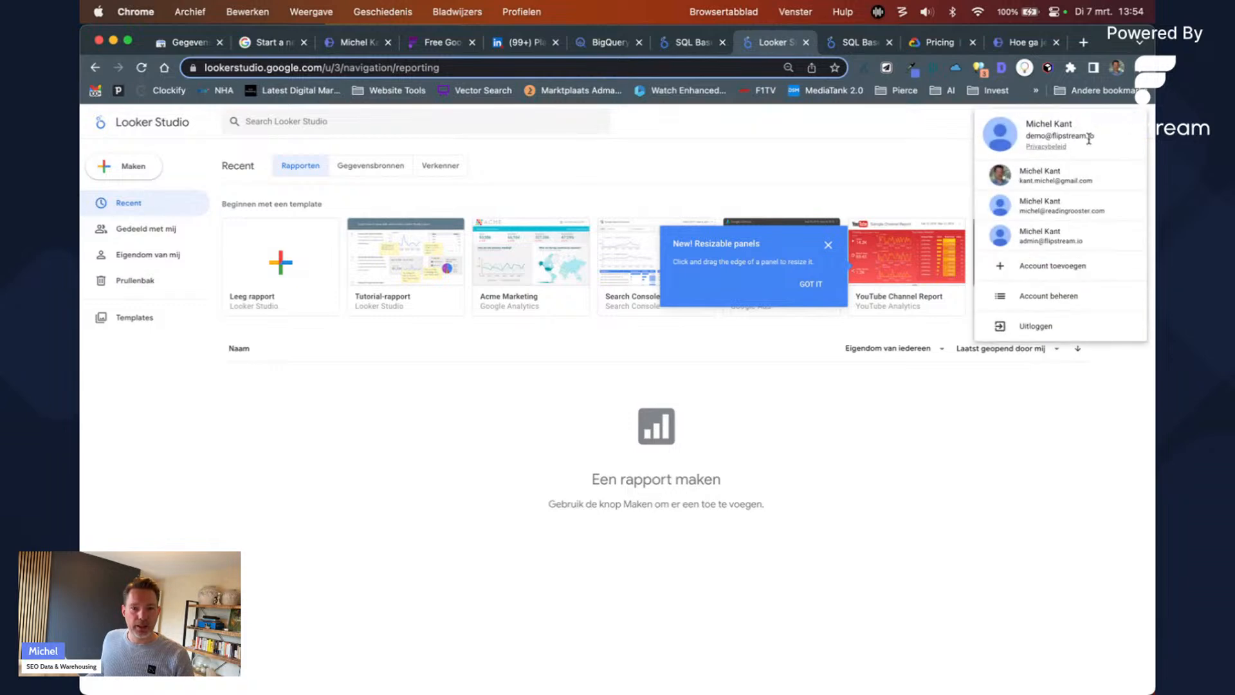
click(832, 149)
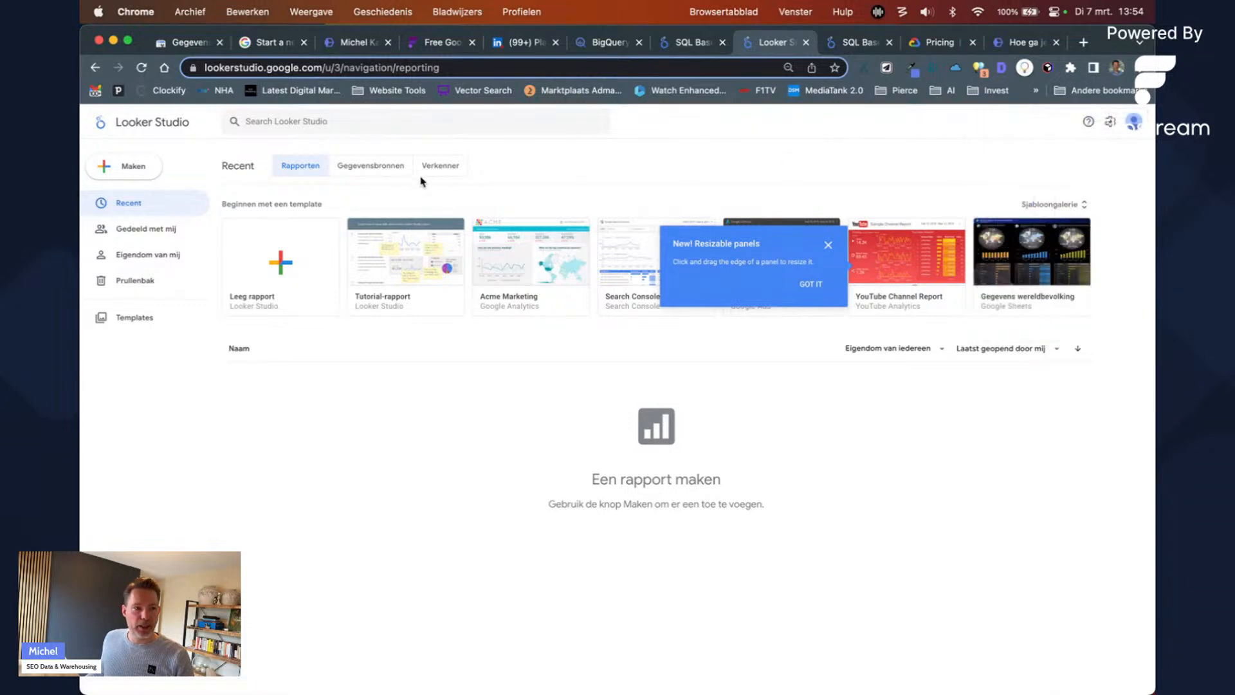
click(255, 268)
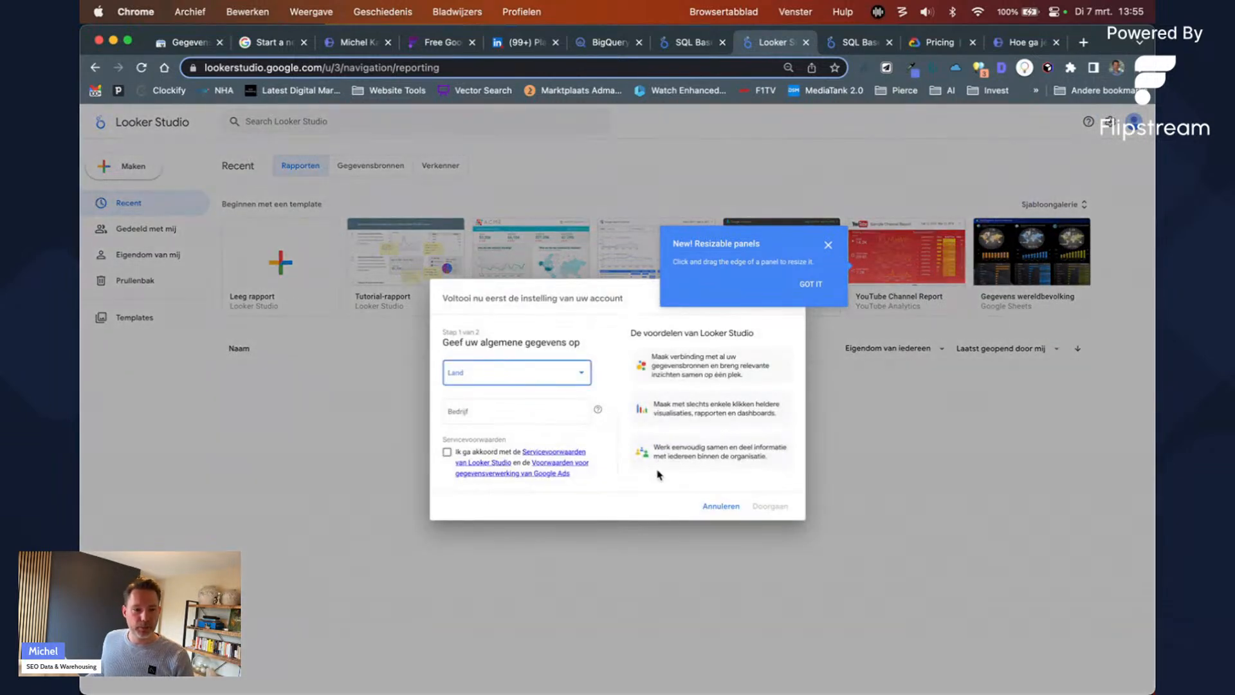
Step: Pick Nederland as country, enter company name hdf, and accept the terms of service
click(531, 386)
scroll(511, 432, down, 5)
scroll(518, 435, down, 15)
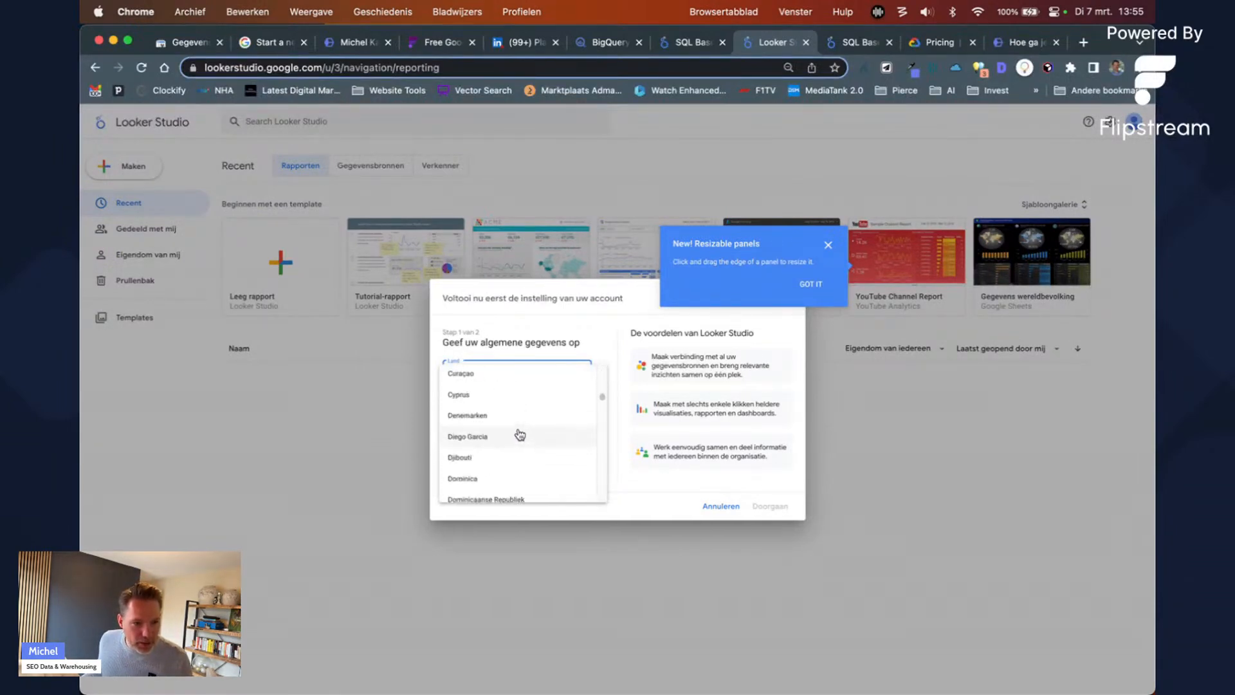
scroll(519, 437, down, 10)
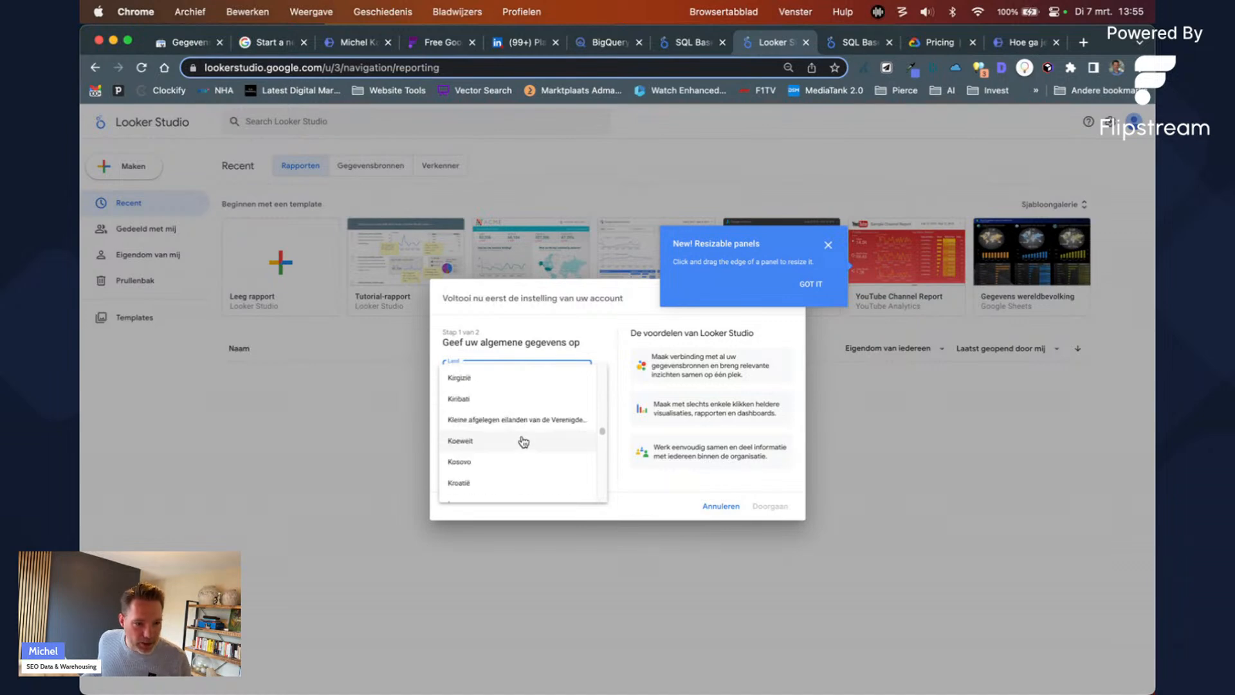
scroll(524, 441, down, 5)
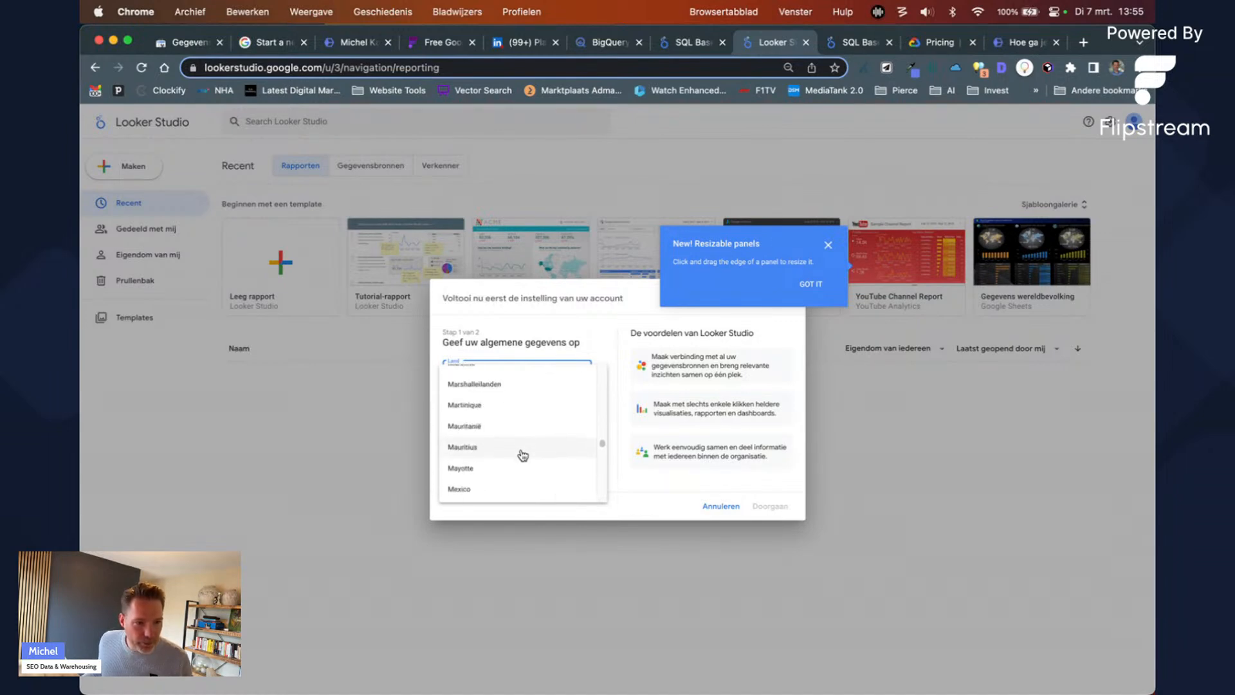
scroll(525, 435, down, 5)
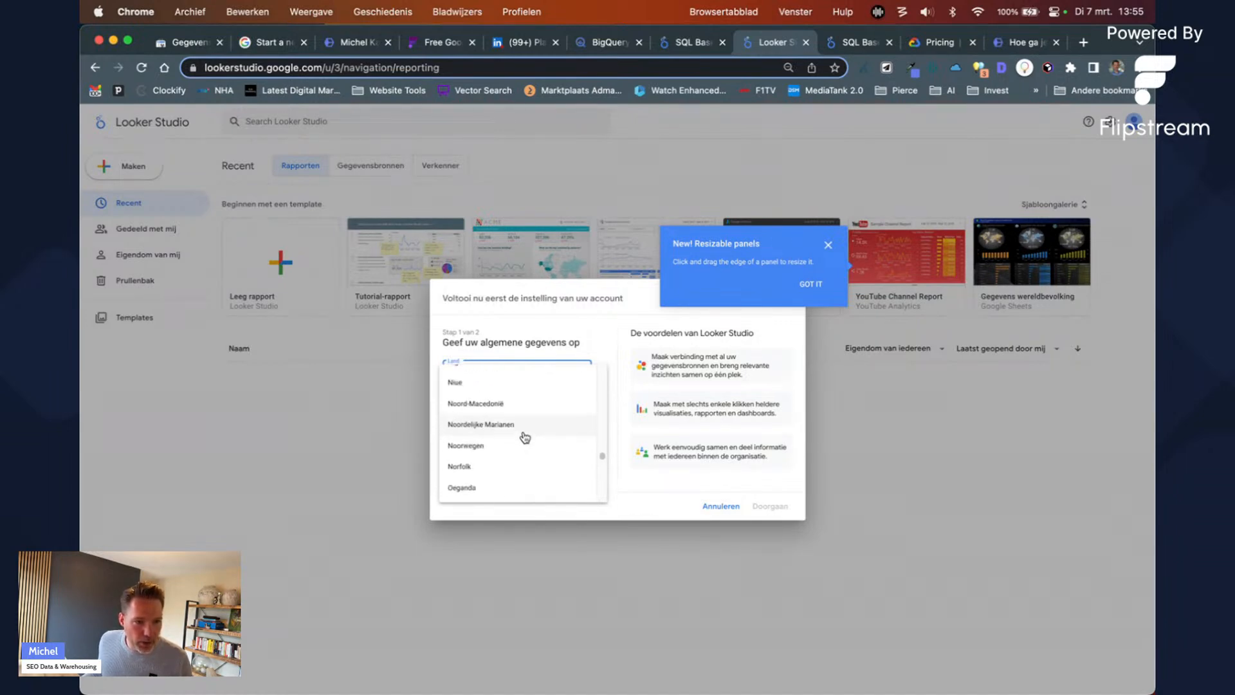
scroll(521, 411, up, 3)
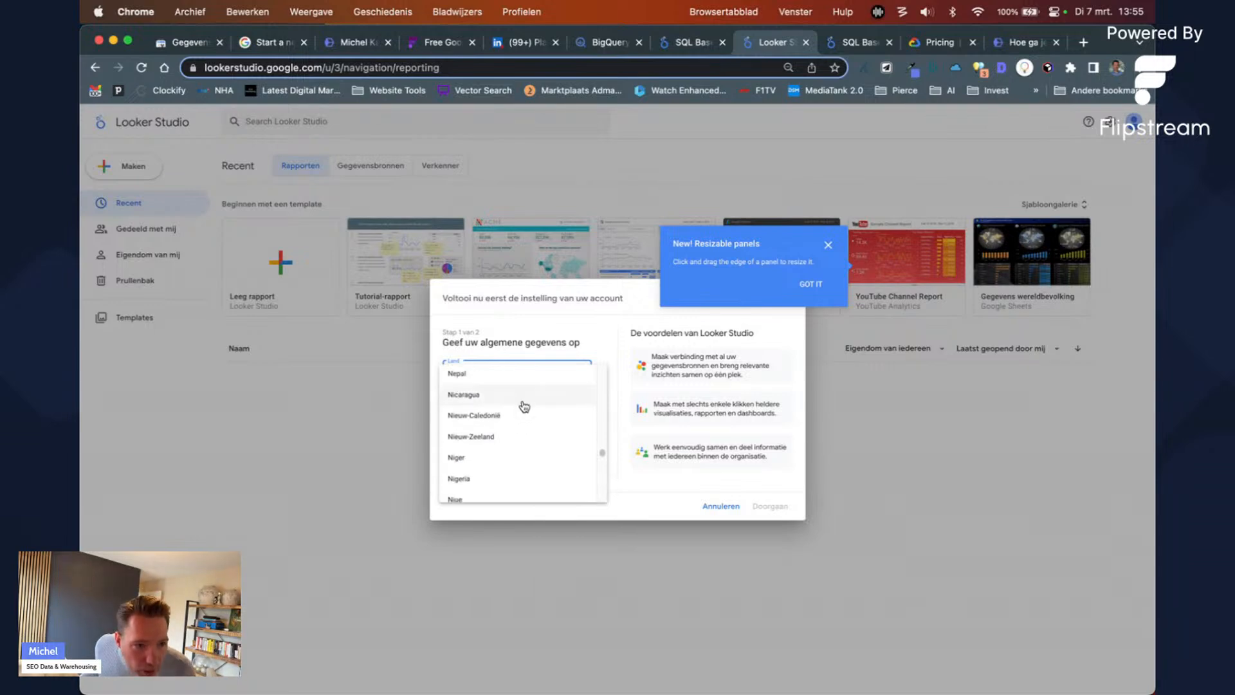
scroll(519, 395, up, 1)
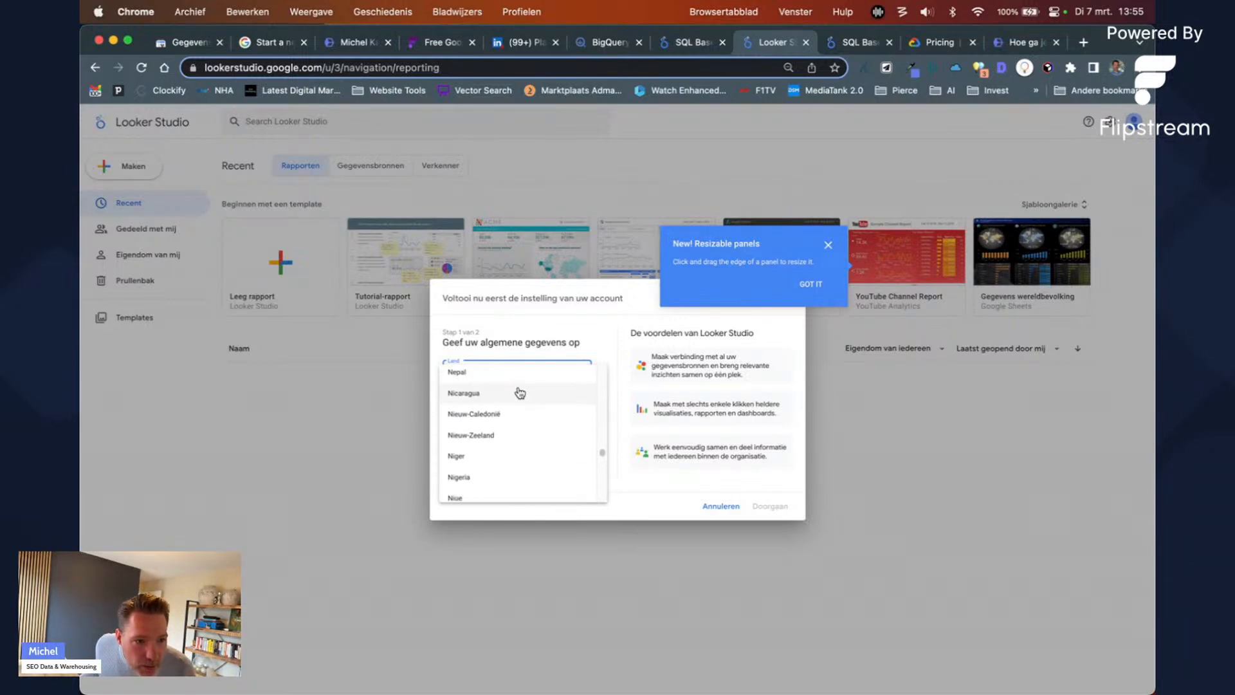
scroll(519, 386, up, 1)
click(518, 373)
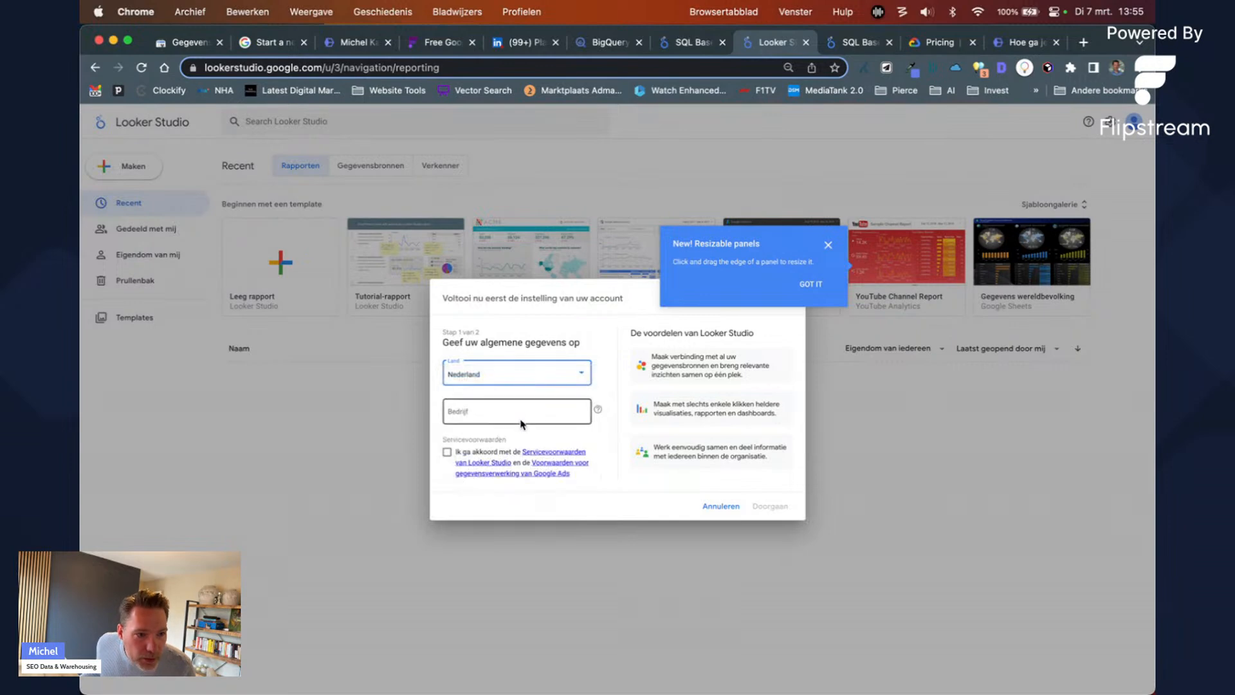
click(522, 413)
text(hdfgdfgh)
click(487, 458)
click(767, 506)
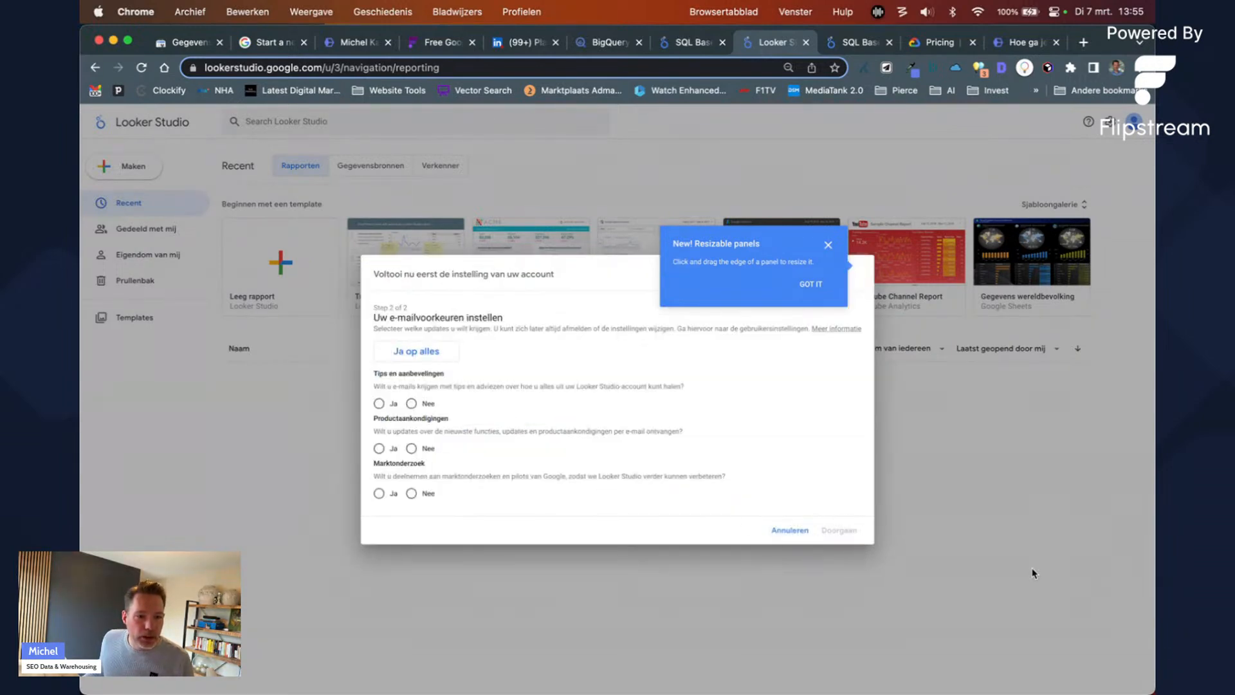
Step: Decline all three e-mail updates, finish setup, and create a new blank report
click(412, 403)
click(412, 448)
click(412, 493)
click(823, 532)
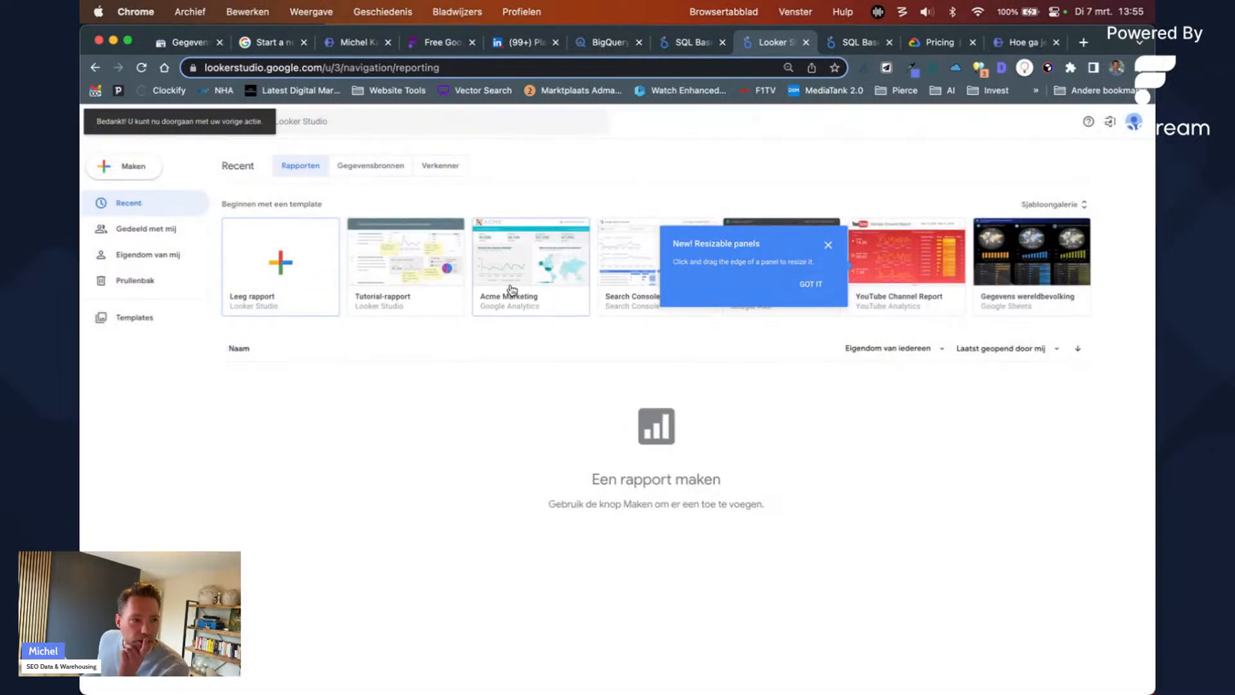
click(302, 269)
click(805, 295)
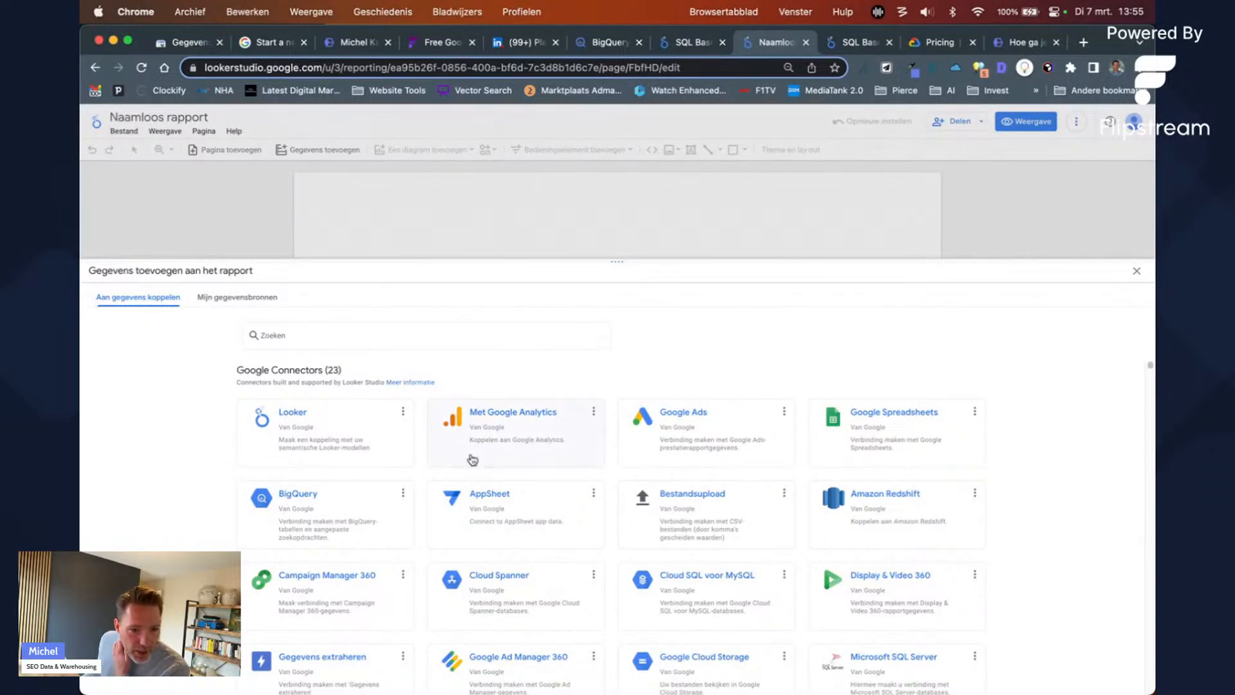
Step: Pick BigQuery, then the gsc_test table from the seo_reporting dataset, and add it
click(314, 521)
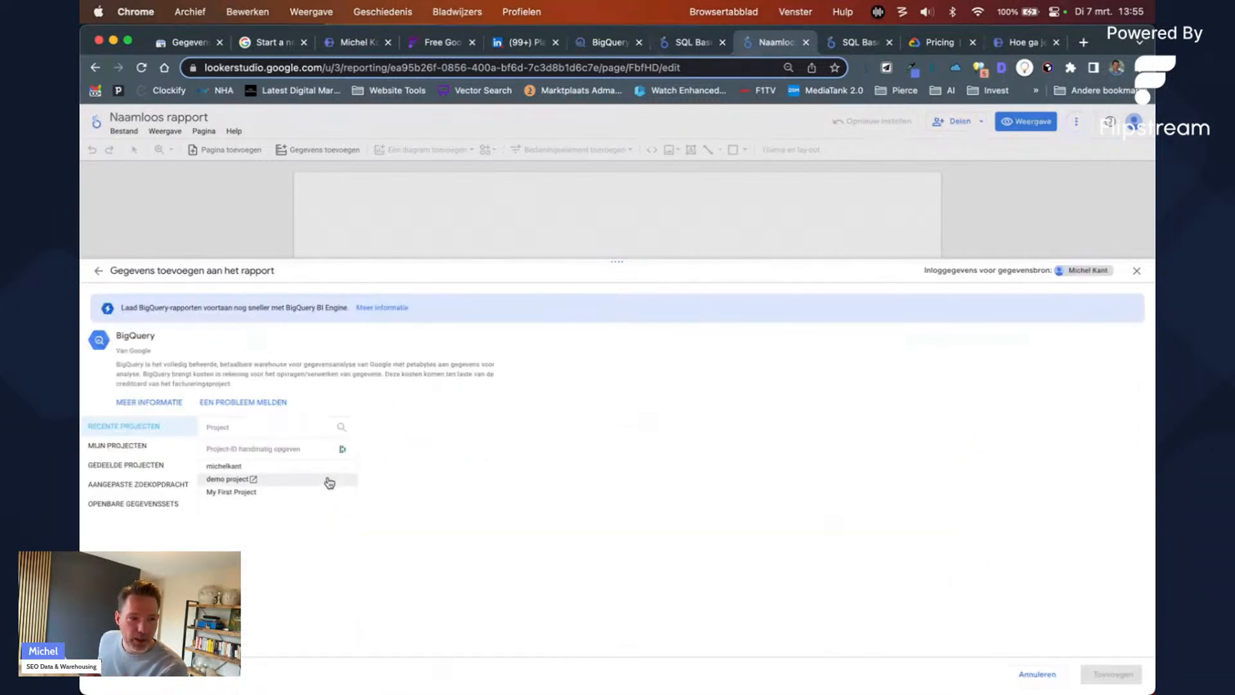
click(225, 466)
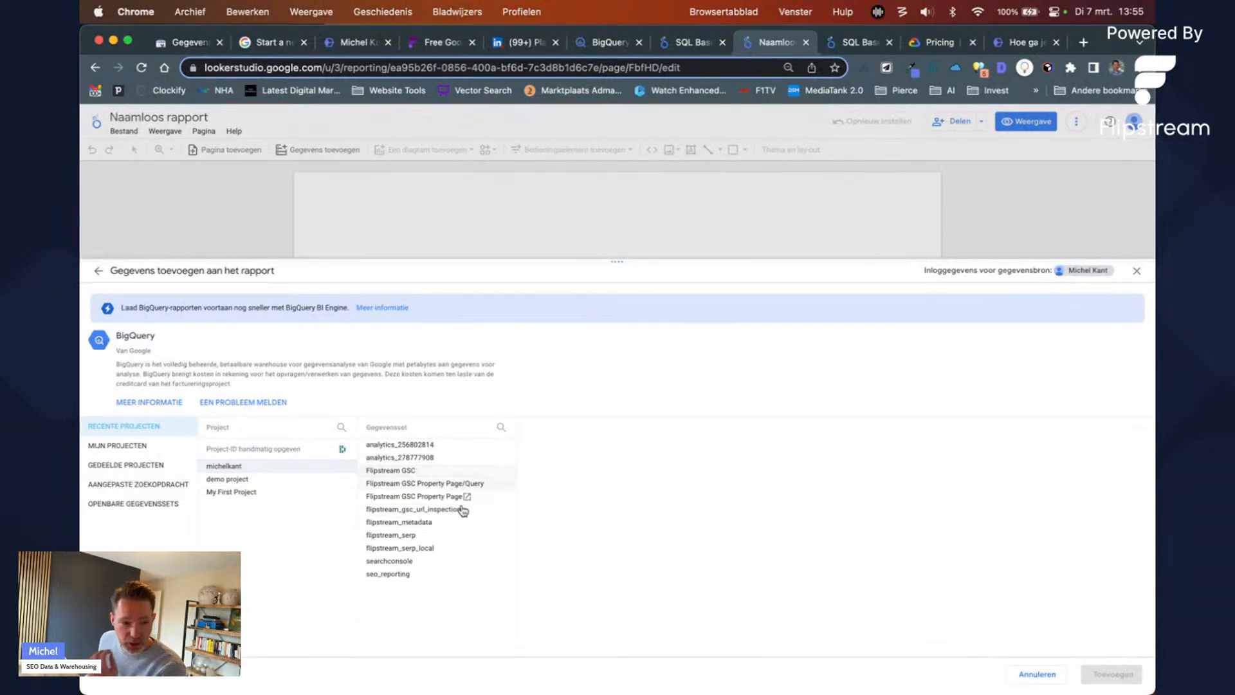
click(396, 573)
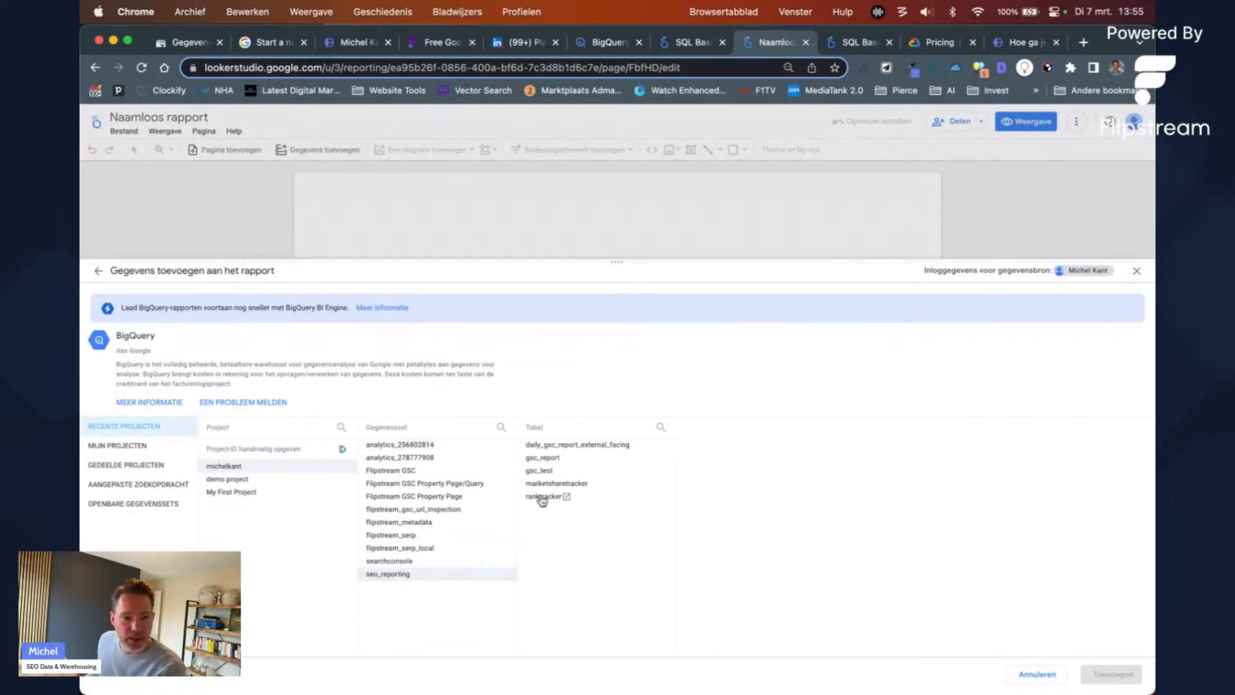
click(536, 476)
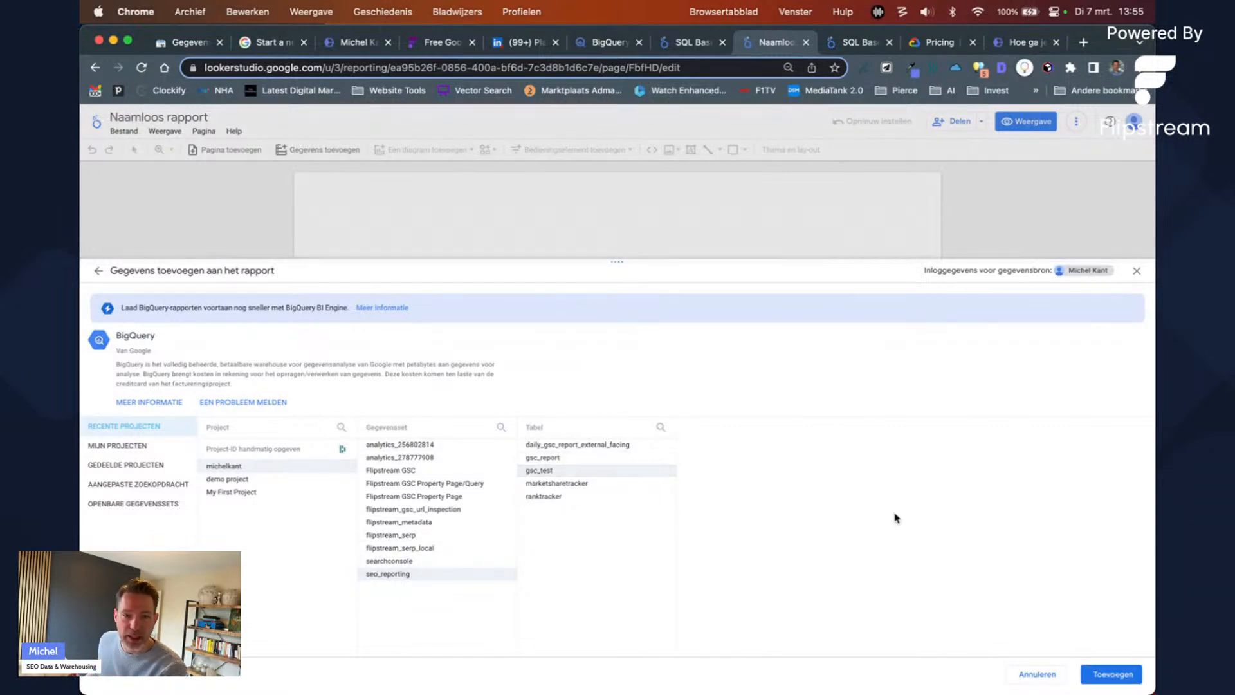
click(1103, 672)
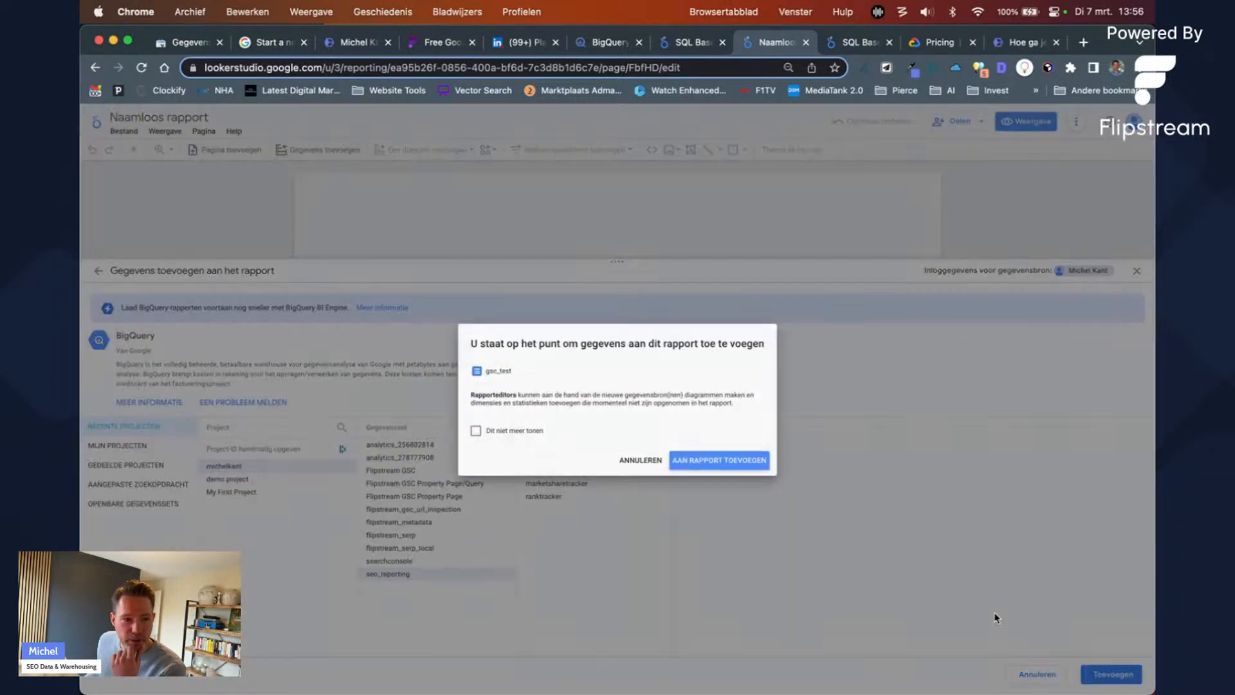
Step: Confirm adding the data, then enlarge the table chart to 18 rows and move it lower
click(712, 463)
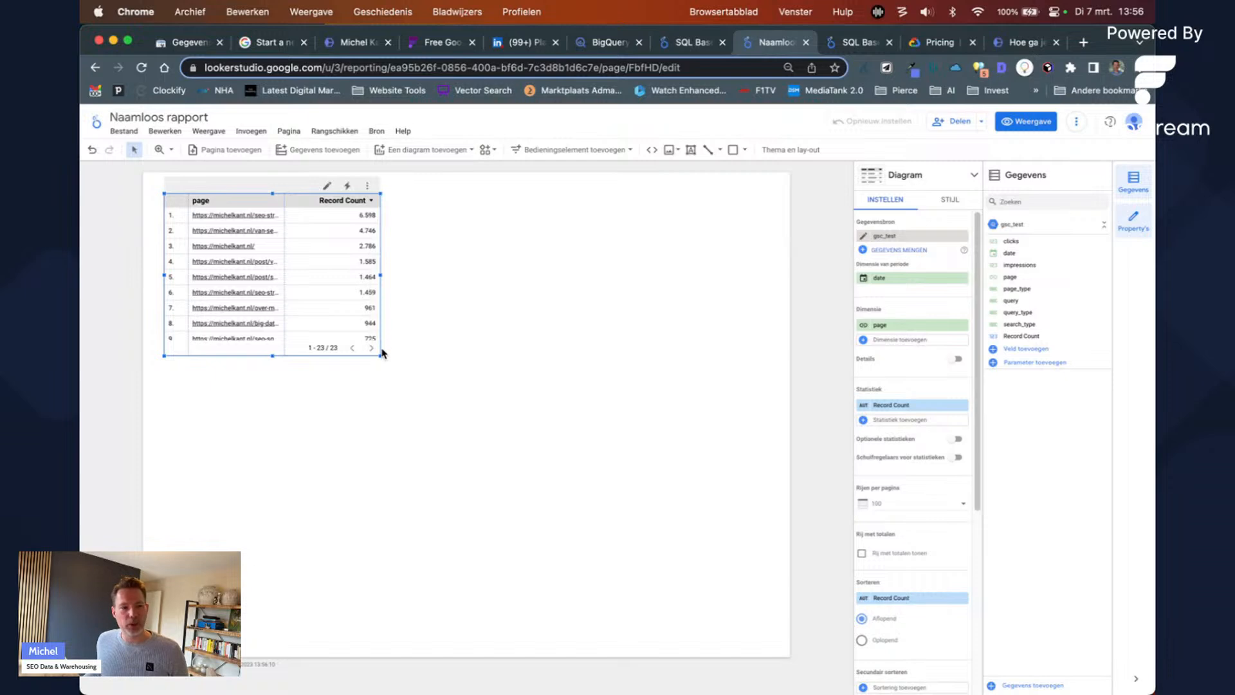
drag(383, 359, 639, 500)
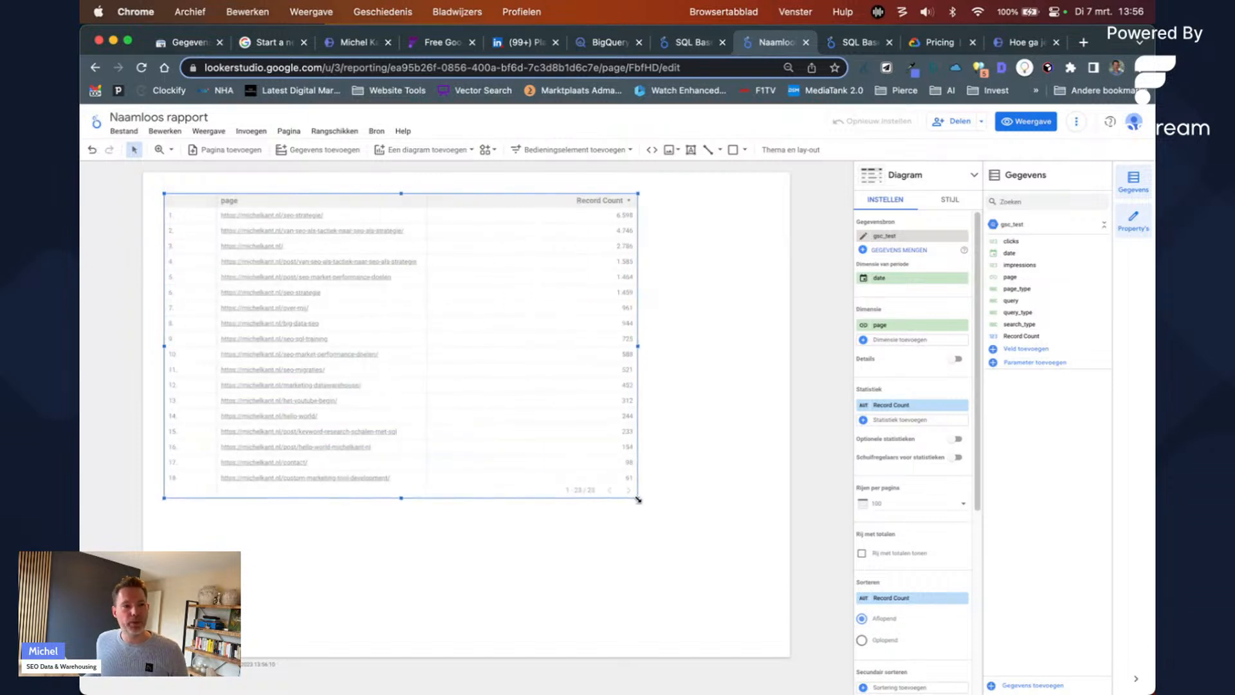
click(746, 376)
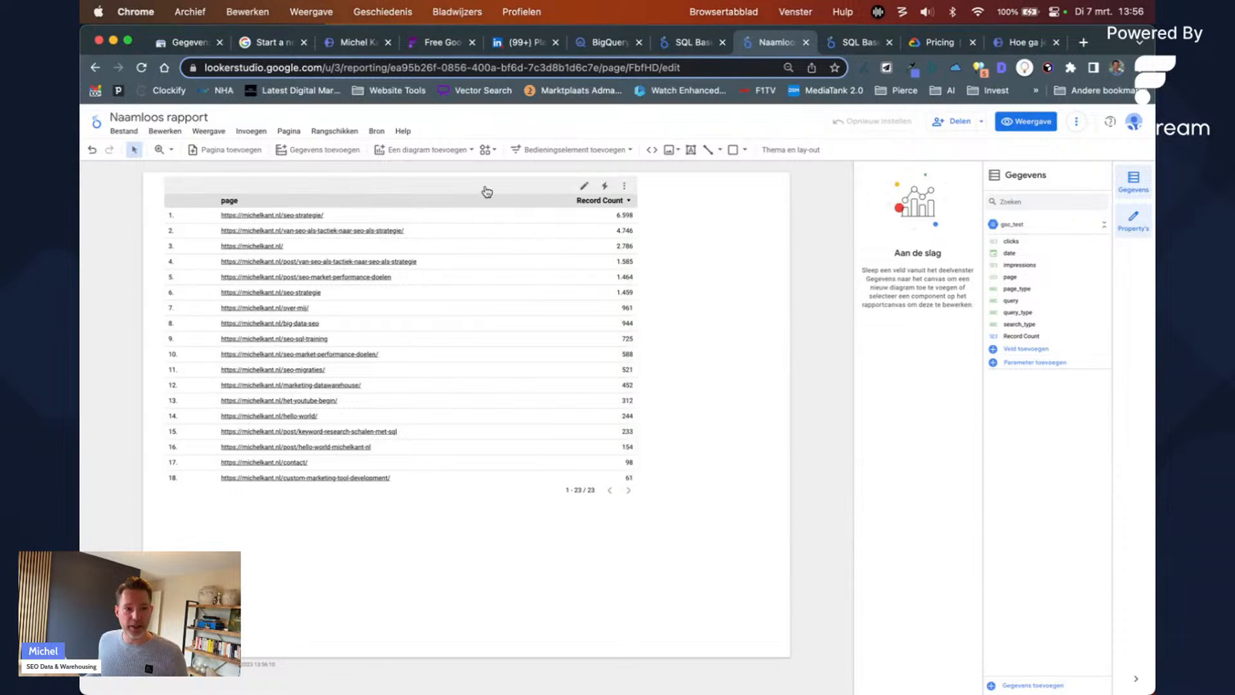
drag(484, 192, 490, 277)
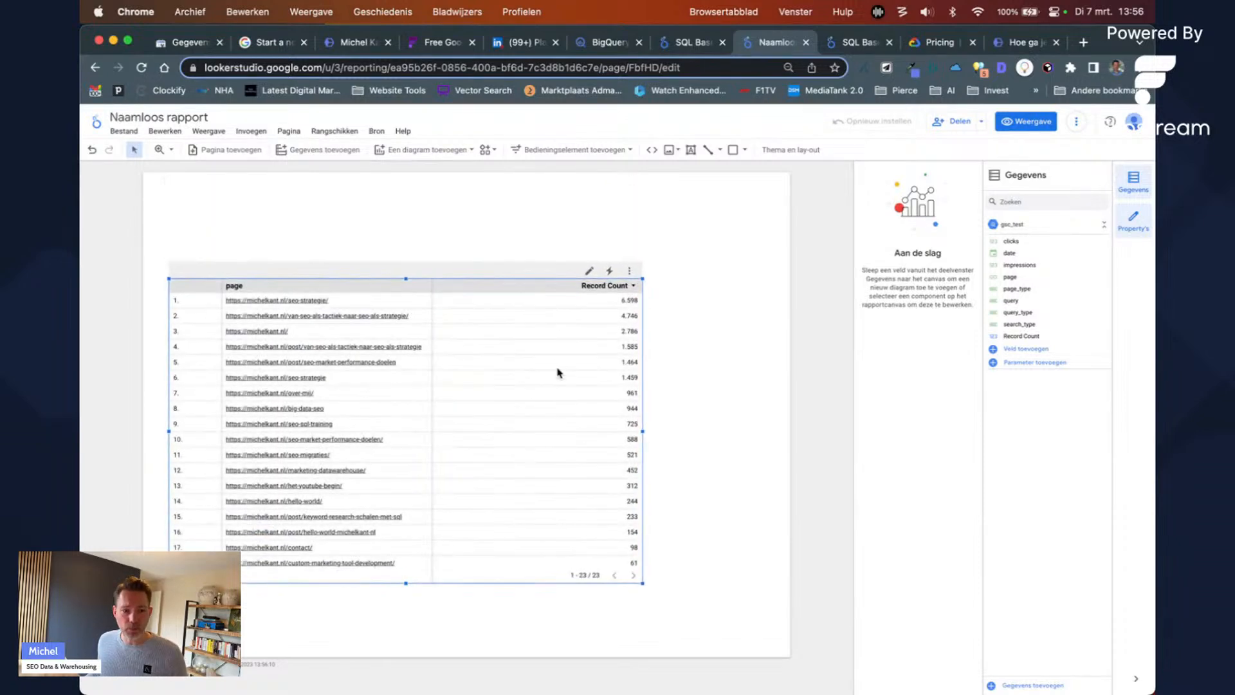
Step: Set the table to dimension page and metric clicks, then bring up the Add a control menu
click(894, 326)
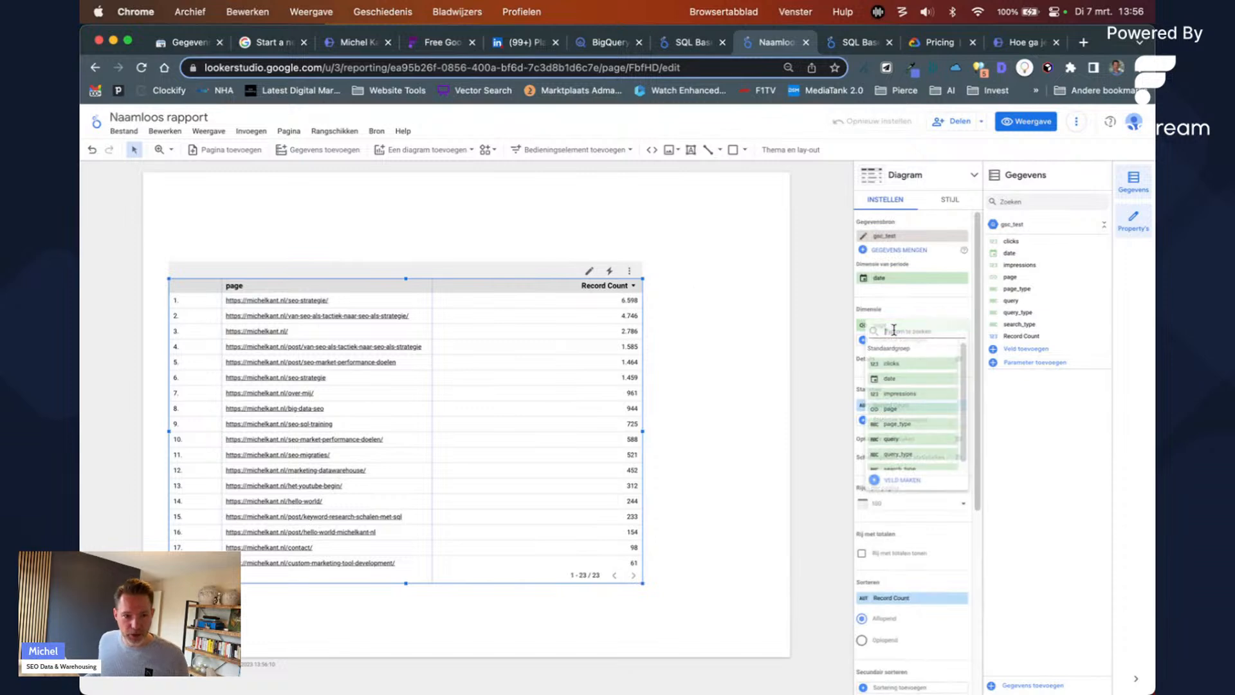
click(897, 408)
click(897, 407)
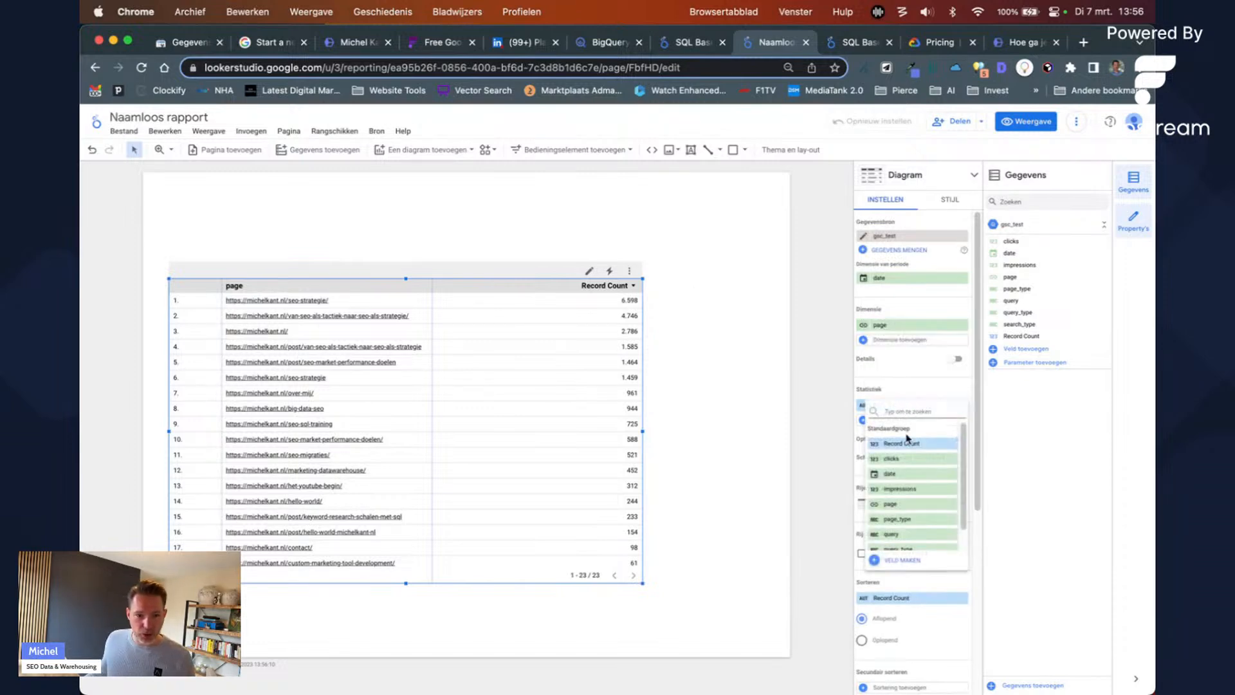
click(898, 458)
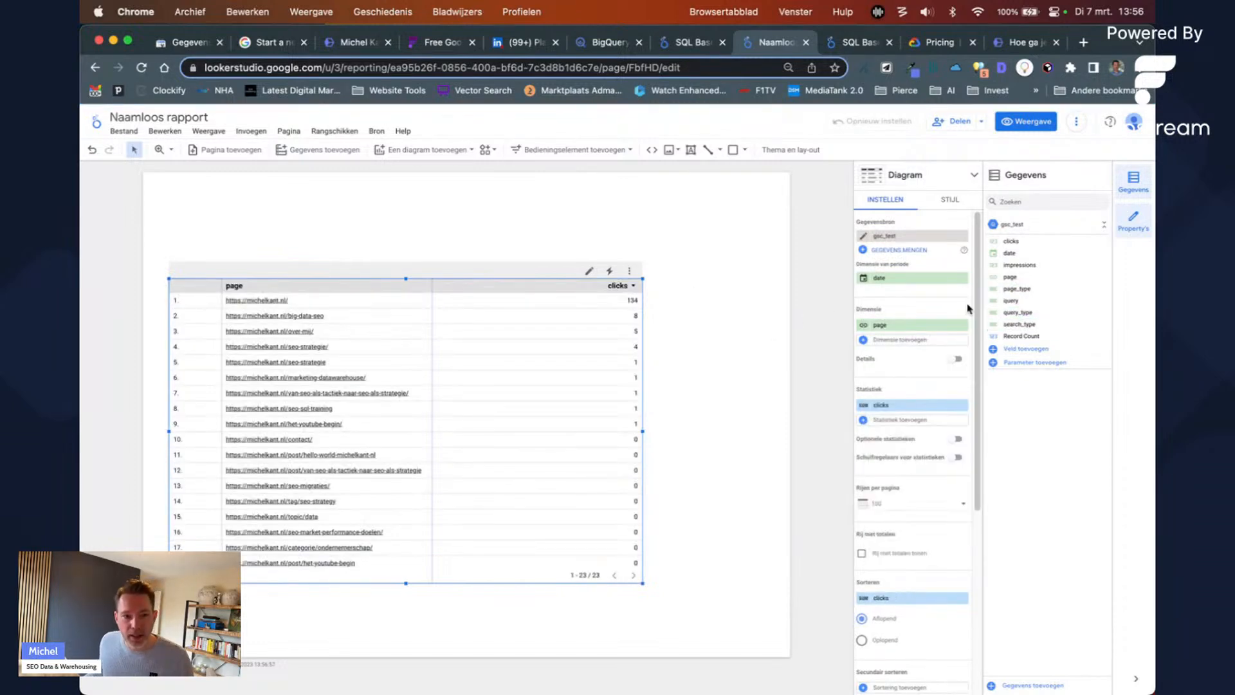
click(575, 149)
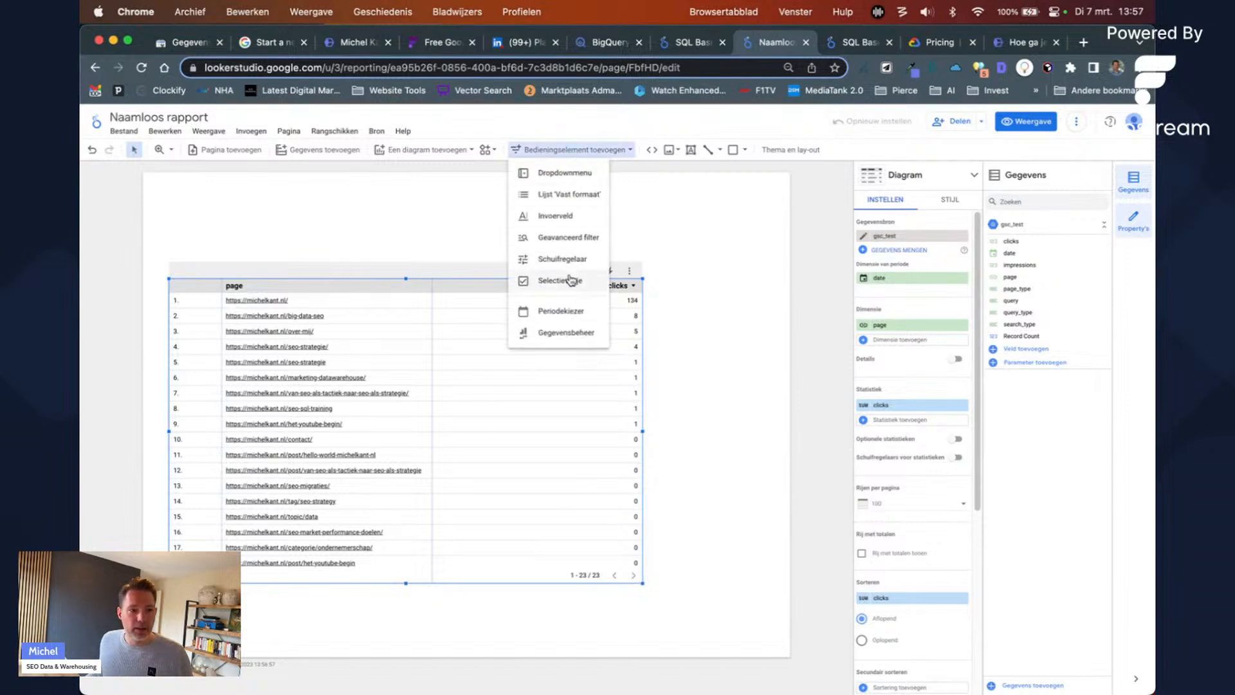
Step: Place a dropdown list control above the table based on the query_type field
click(566, 174)
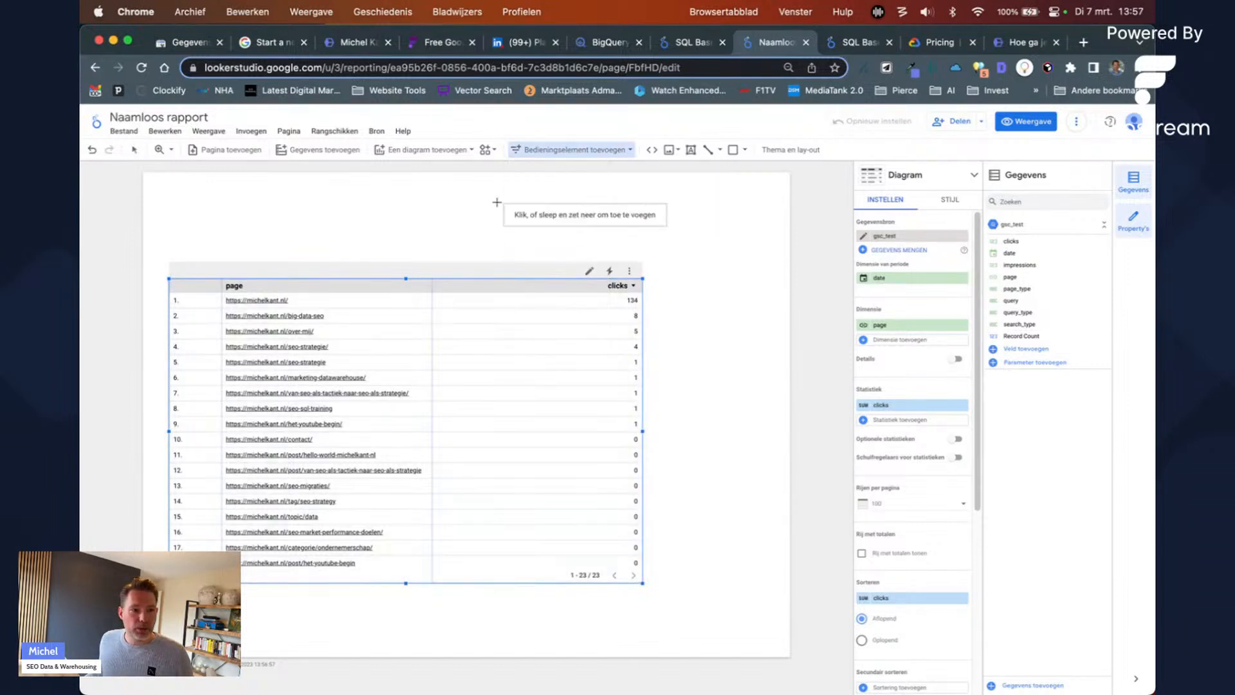
click(549, 215)
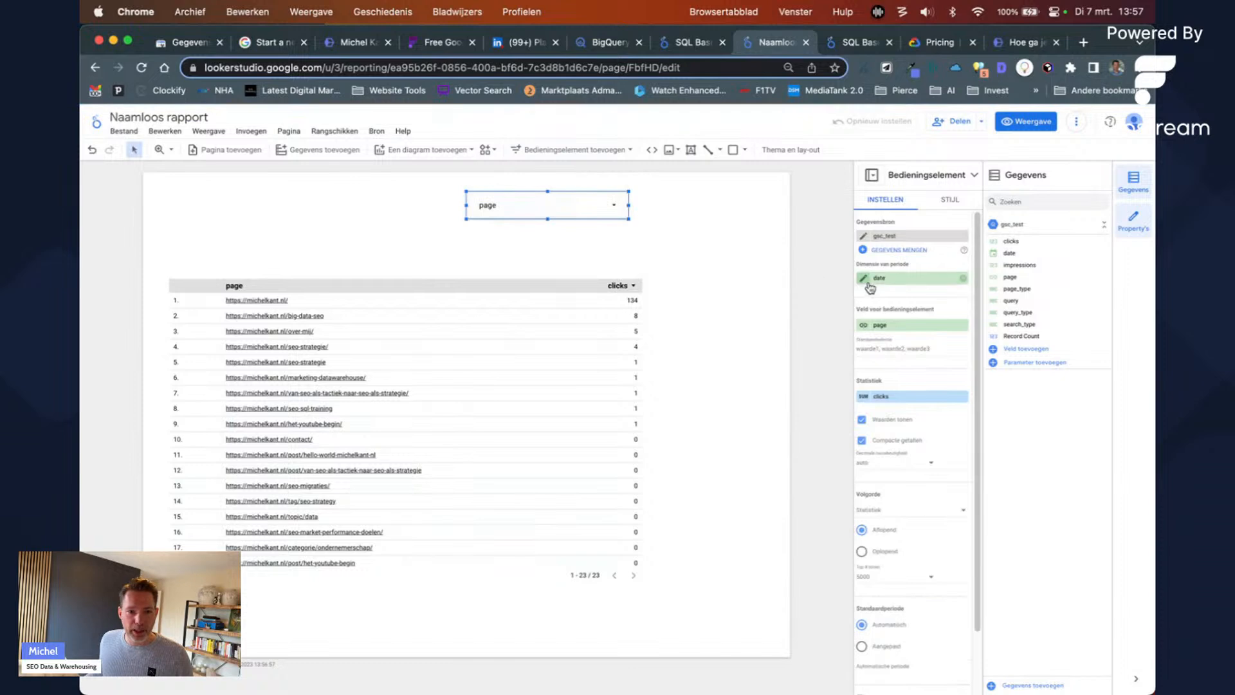
click(901, 325)
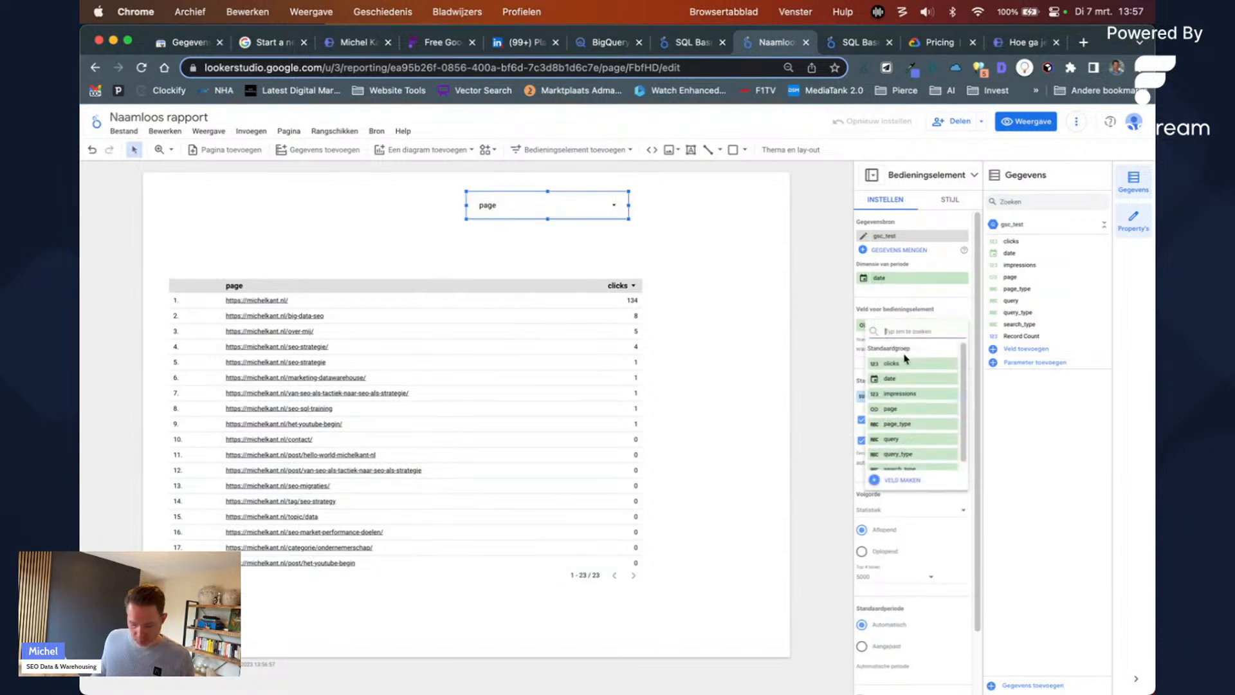
text(query)
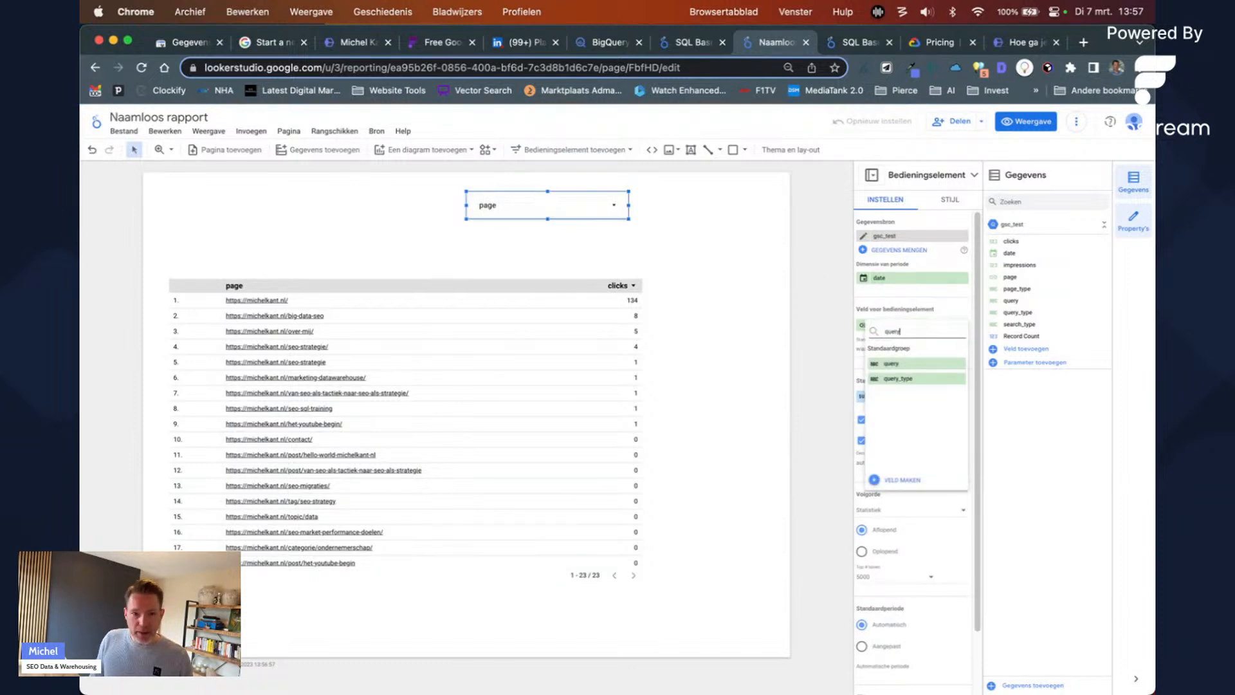
click(895, 379)
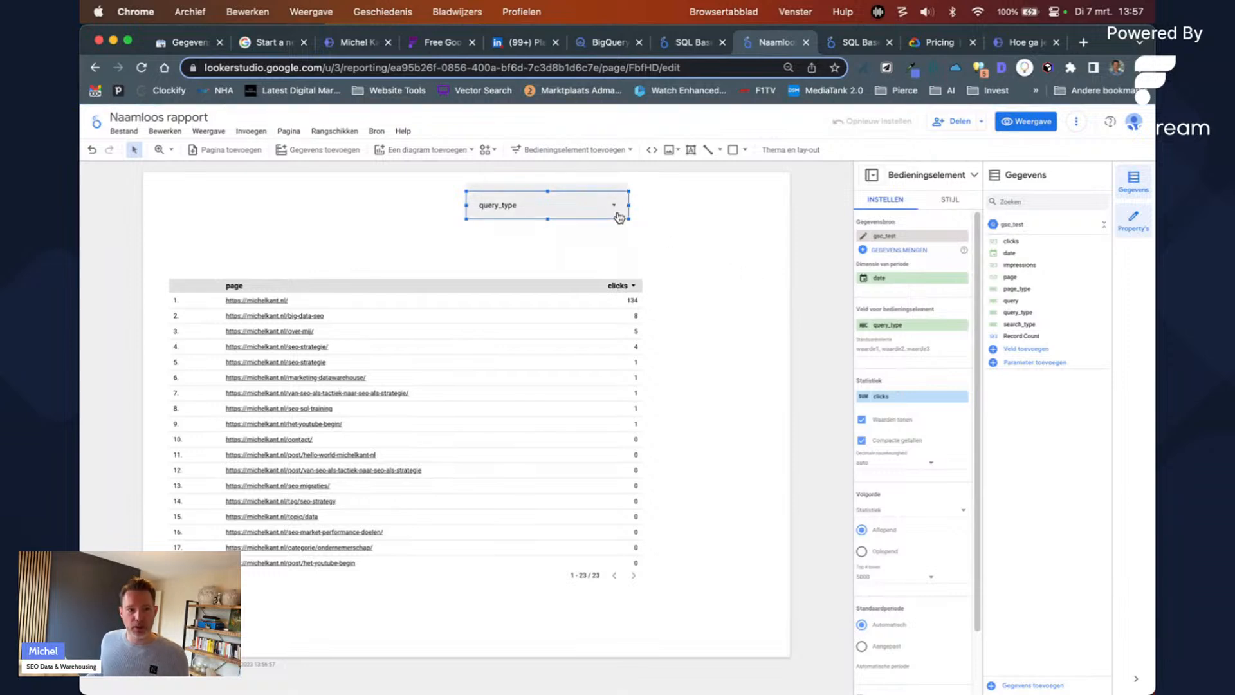
Step: Restrict the query_type dropdown to brand only, leaving nine pages in the table
click(618, 207)
click(595, 262)
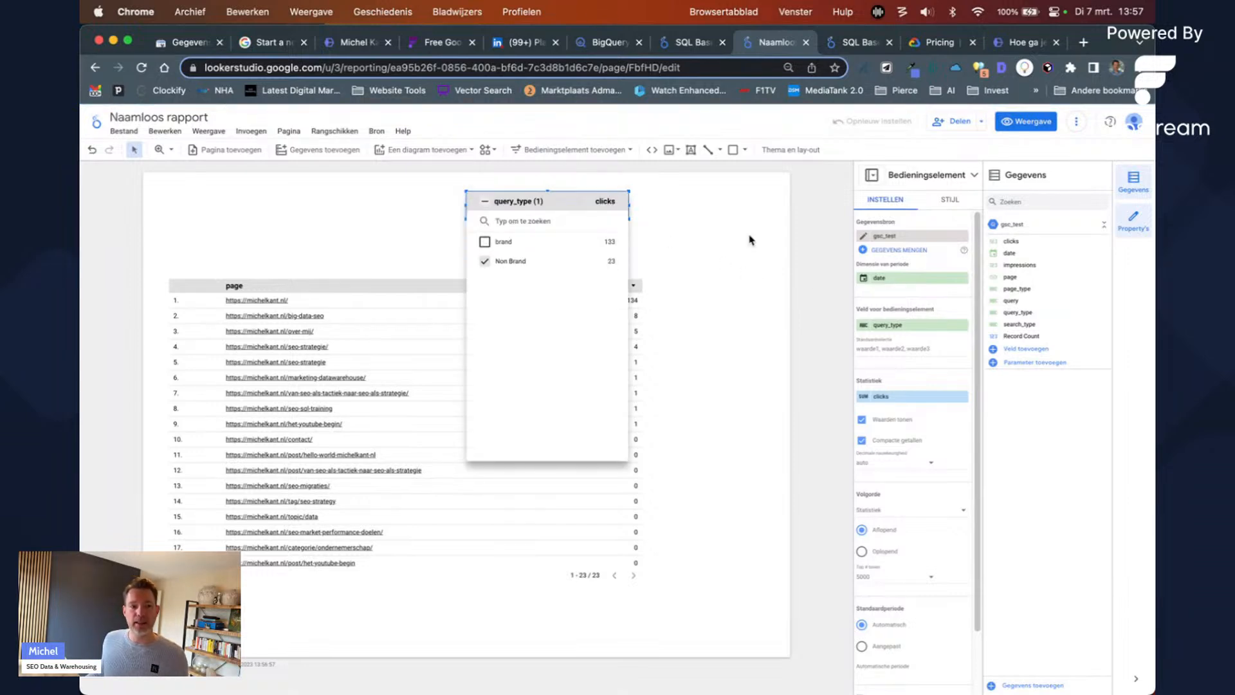
click(751, 240)
click(607, 215)
click(595, 242)
click(718, 272)
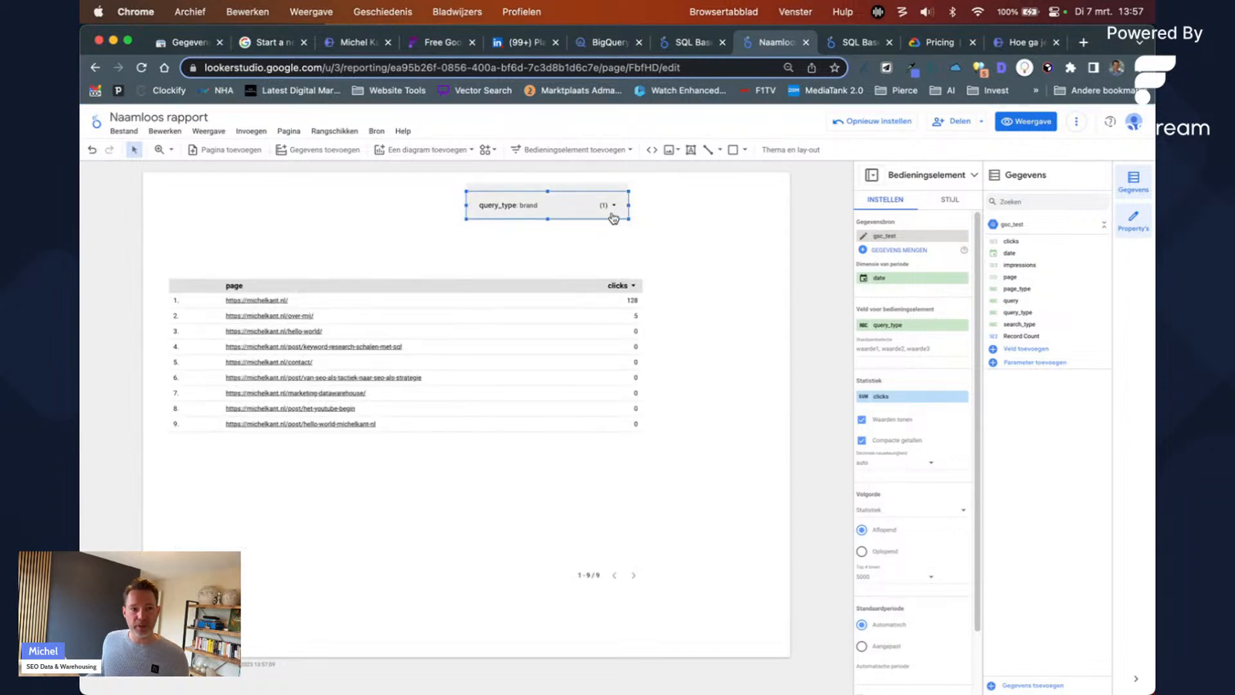
click(443, 42)
Step: Scroll through Flipstream's example GSC dashboard, then return to the untitled Looker Studio report
scroll(413, 335, down, 3)
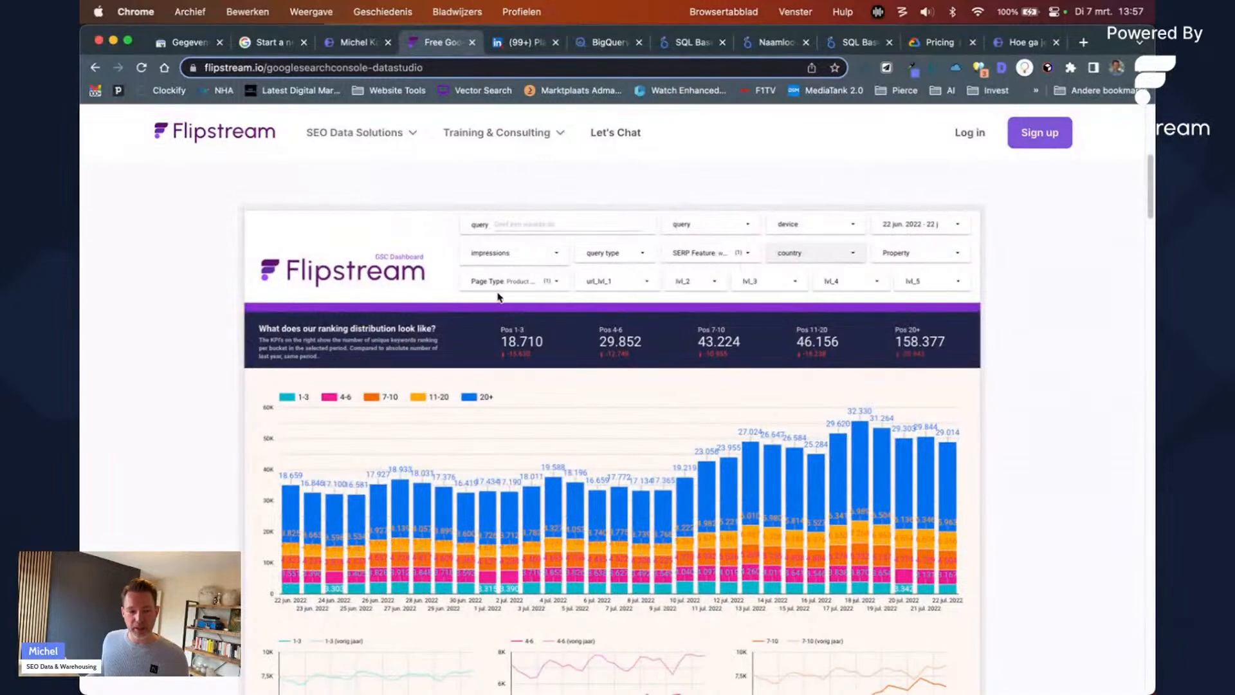
scroll(499, 298, up, 2)
scroll(500, 299, up, 1)
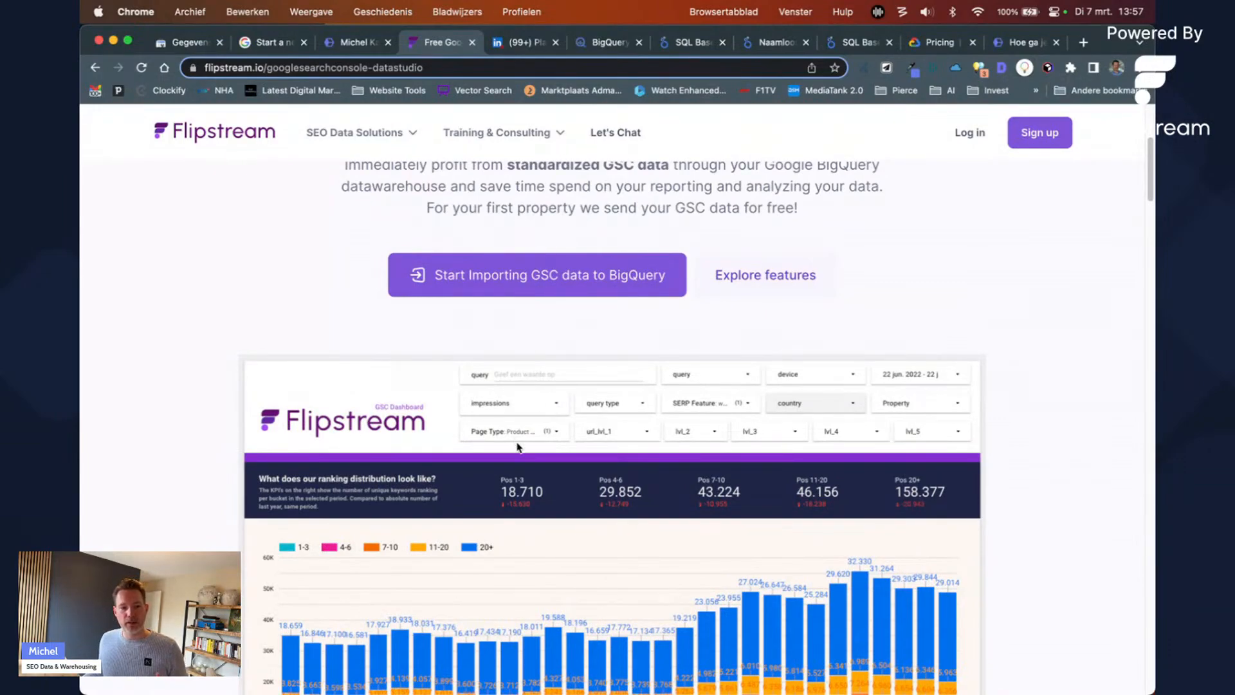
scroll(517, 447, down, 4)
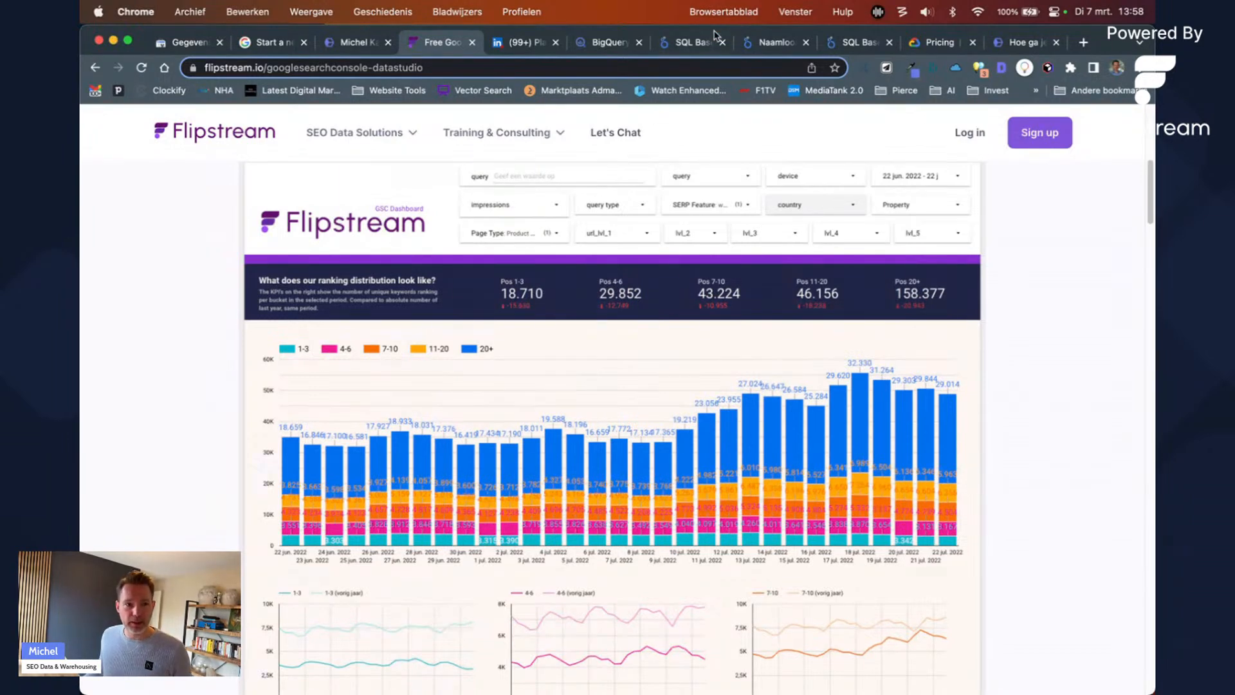
click(699, 41)
click(781, 43)
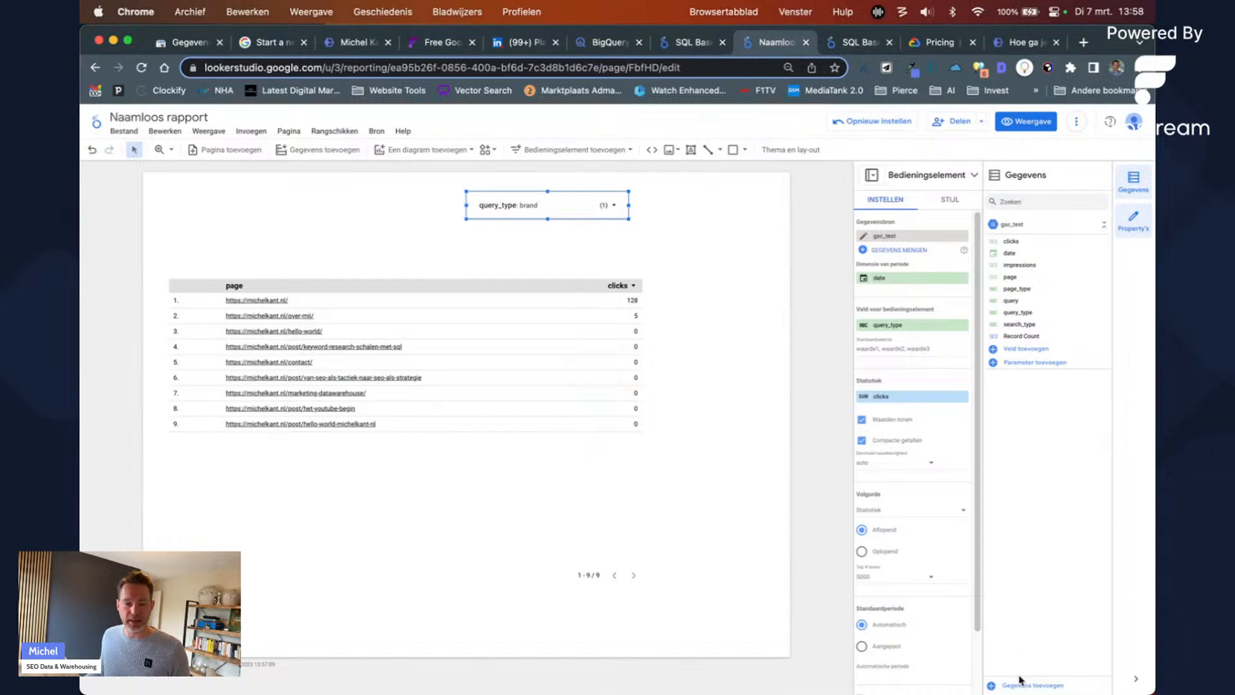
Step: Add a new calculated field named position
click(1027, 350)
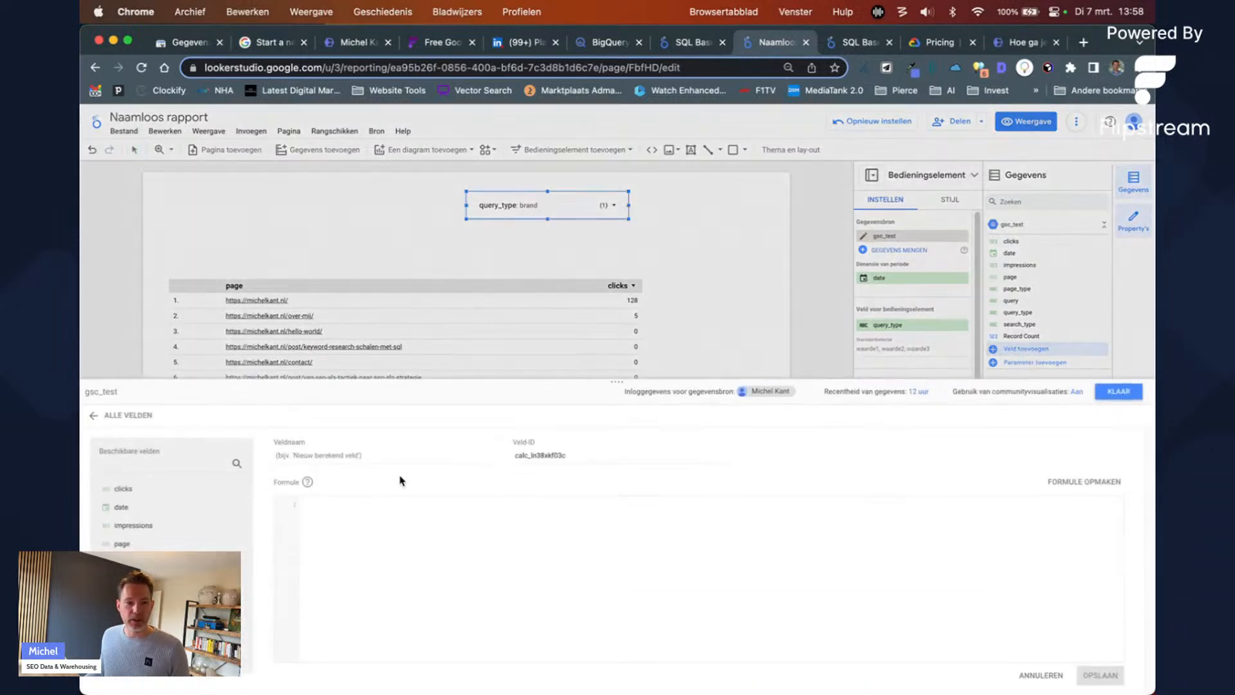
click(309, 457)
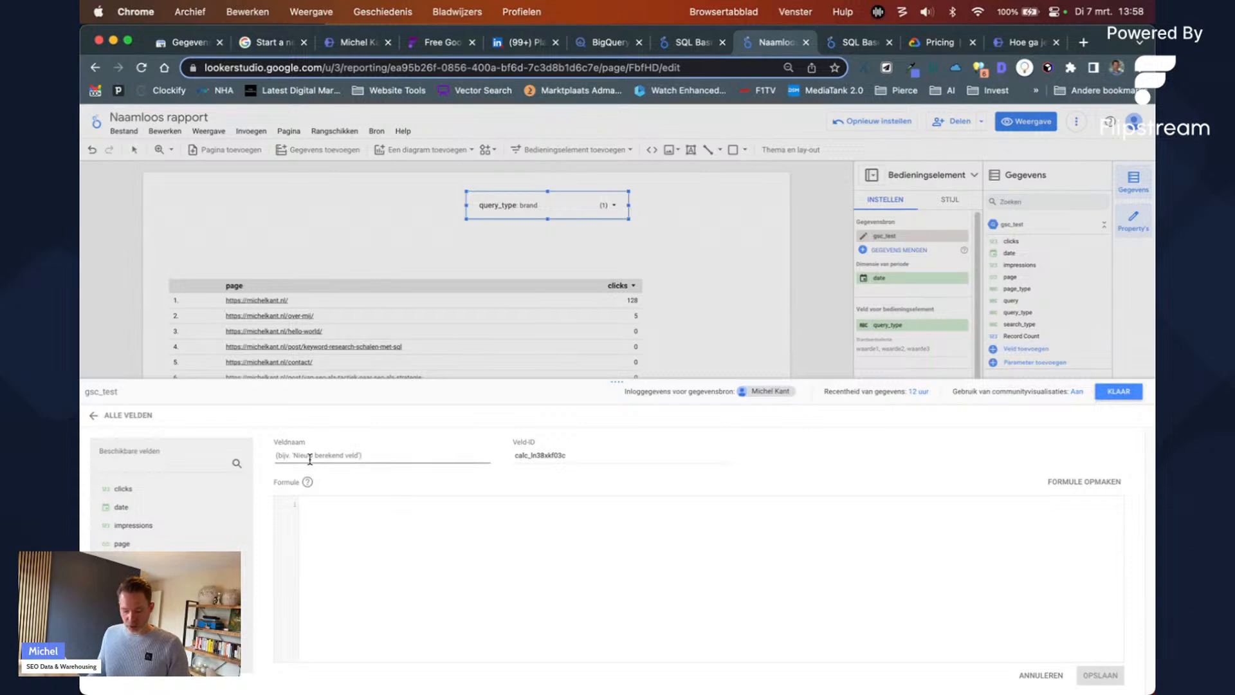
text(position)
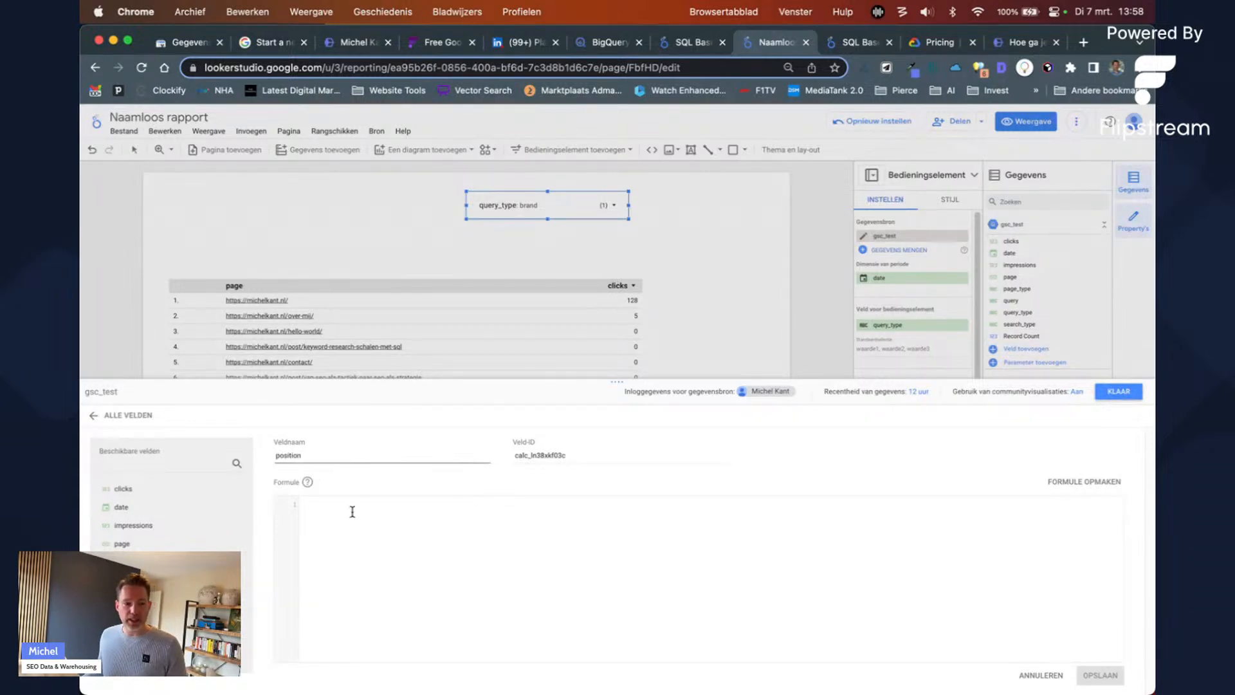
click(353, 511)
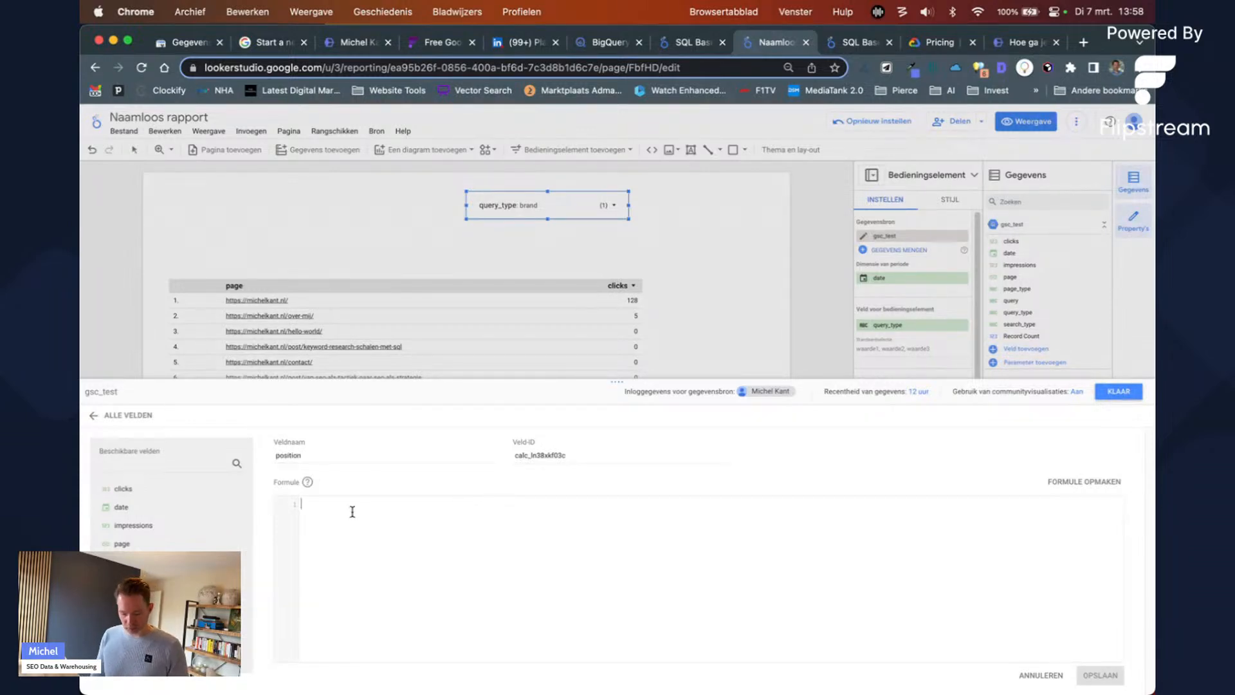
Step: Write a CASE WHEN formula labelling impressions < 10 'Low Impr' and > 10 'High Impr', with ELSE
text(CASE   )
text(WHEN )
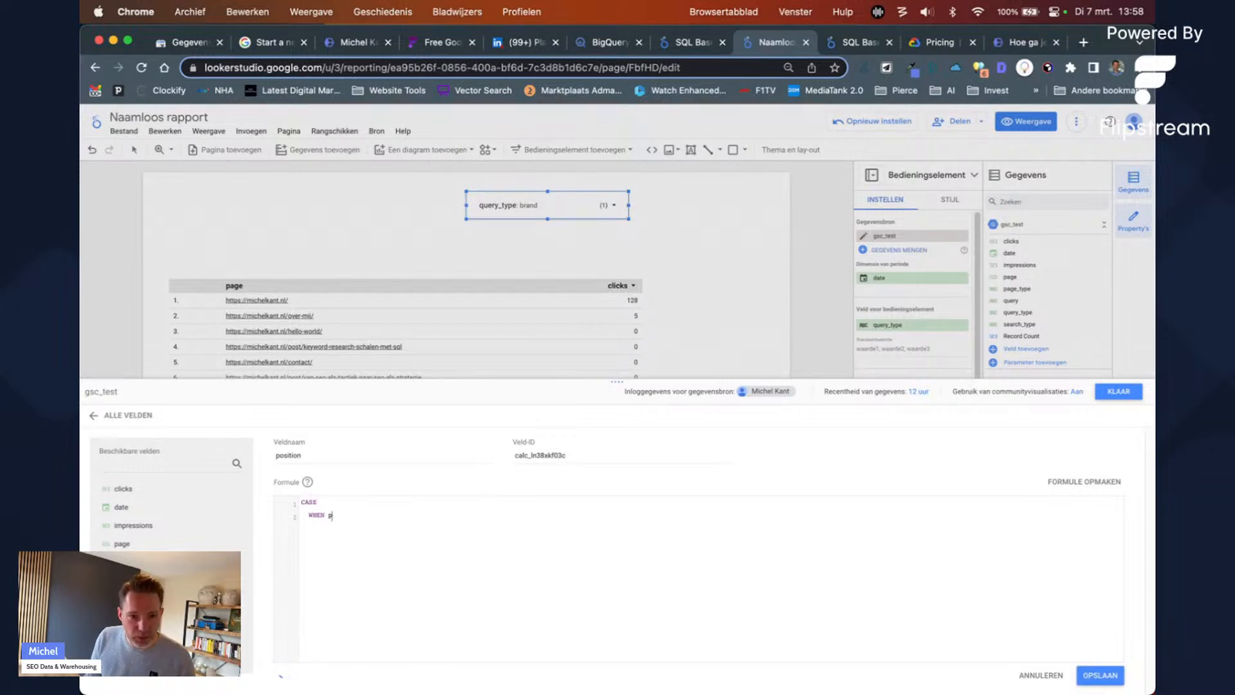
text(impre)
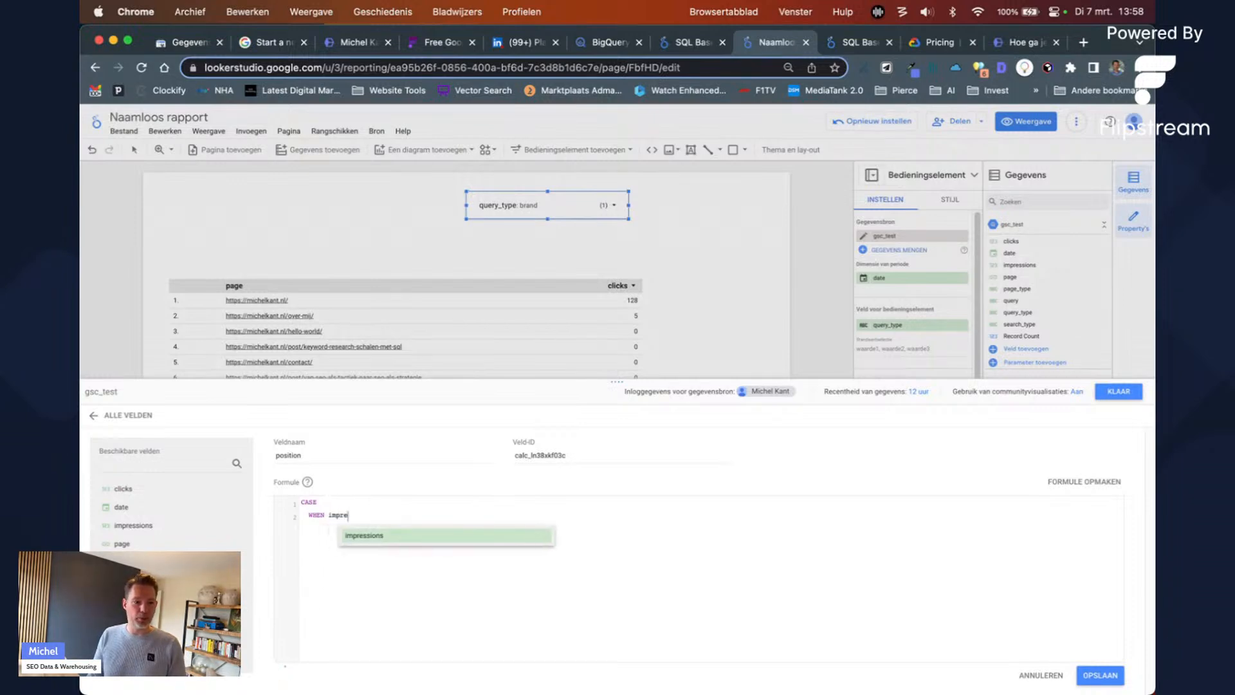
key(Return)
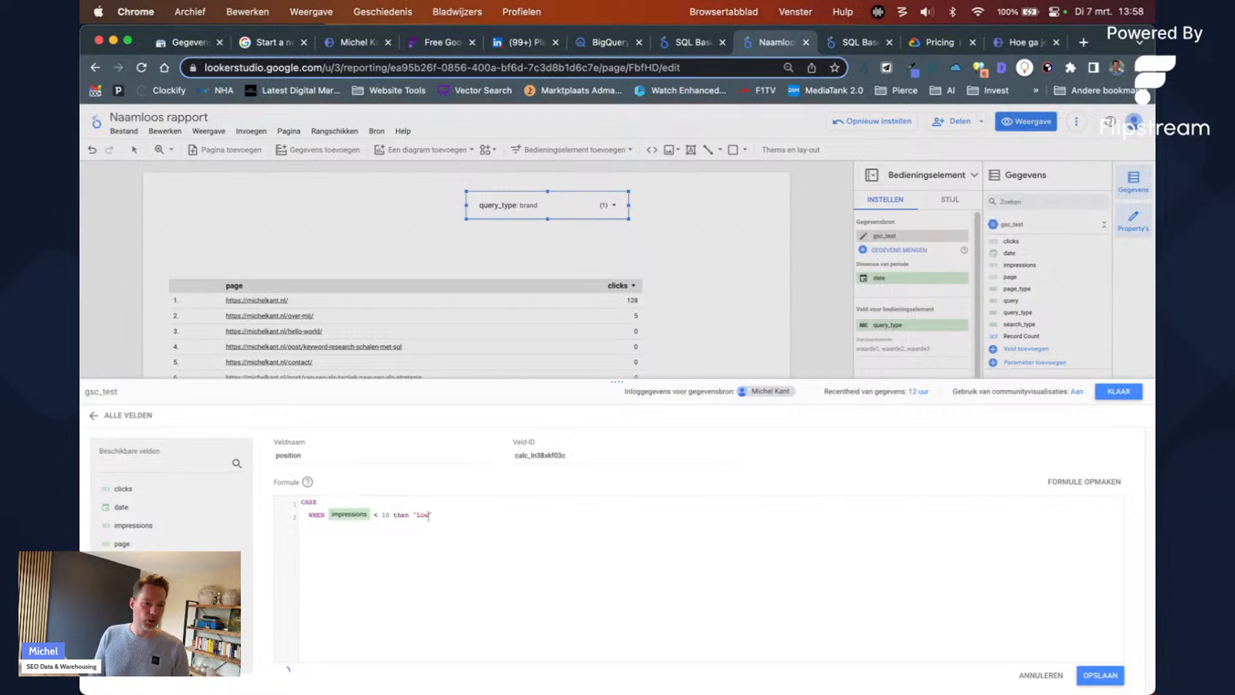
text(r)
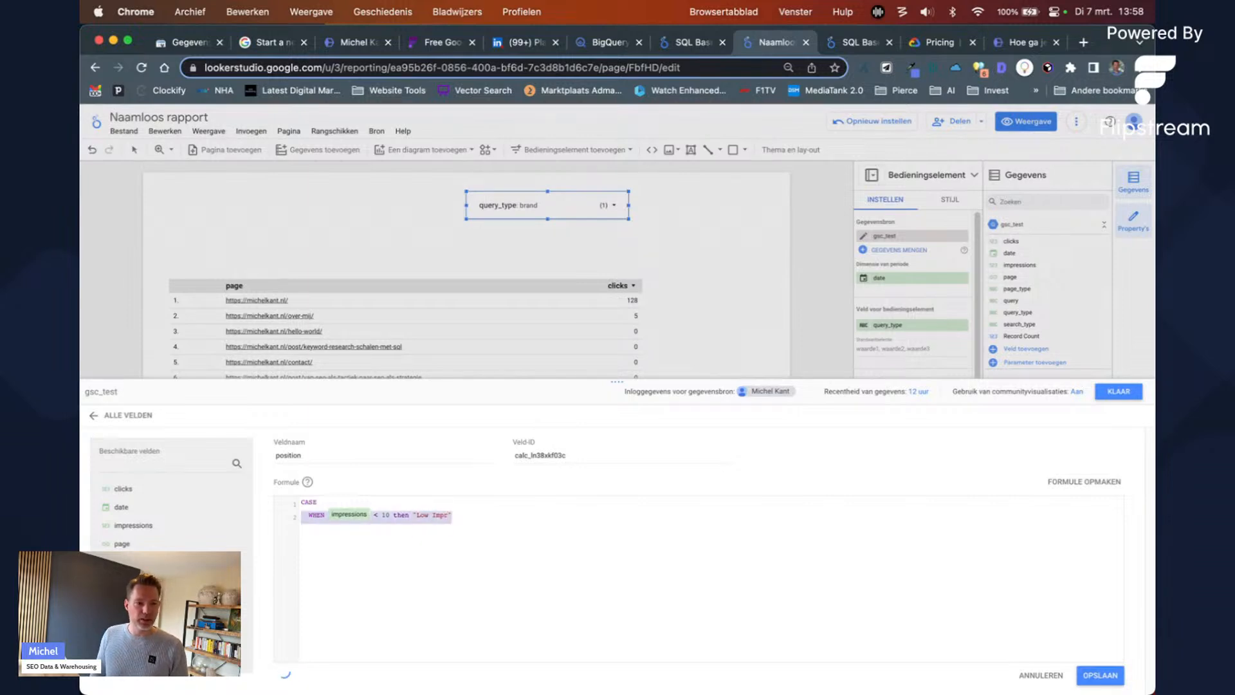
text(WHEN impressions < 10 then "Low Impr")
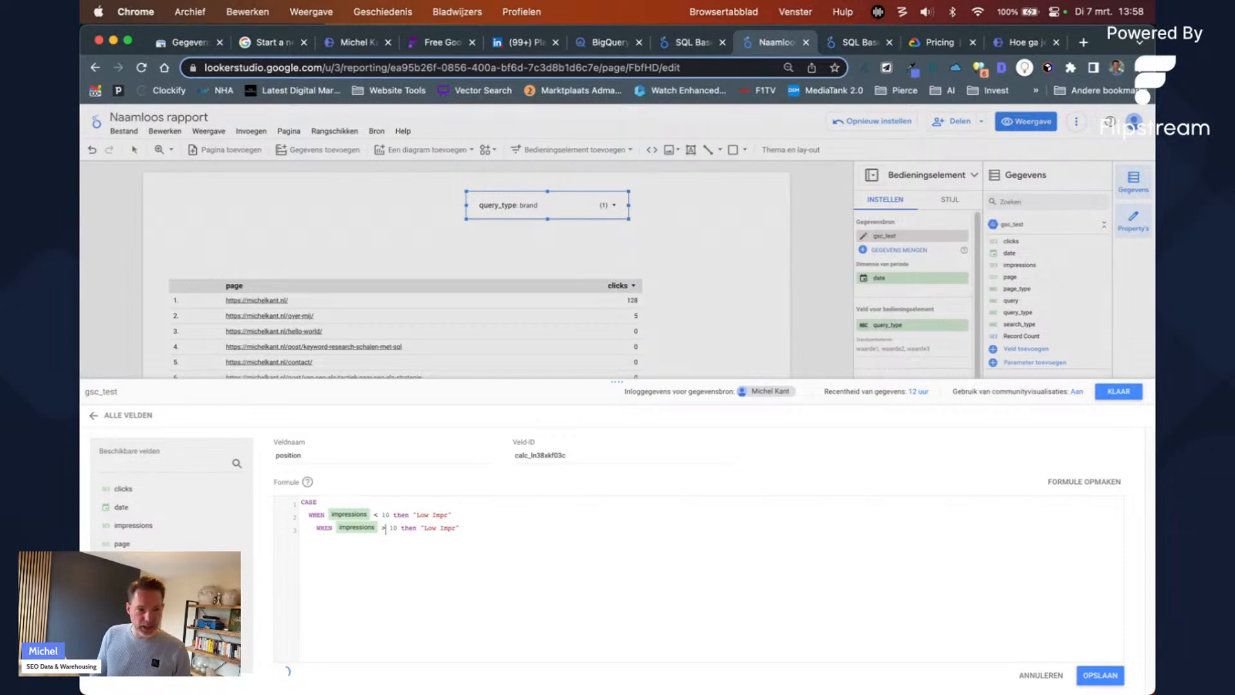
key(alt+shift+Left)
text(high)
text(END A)
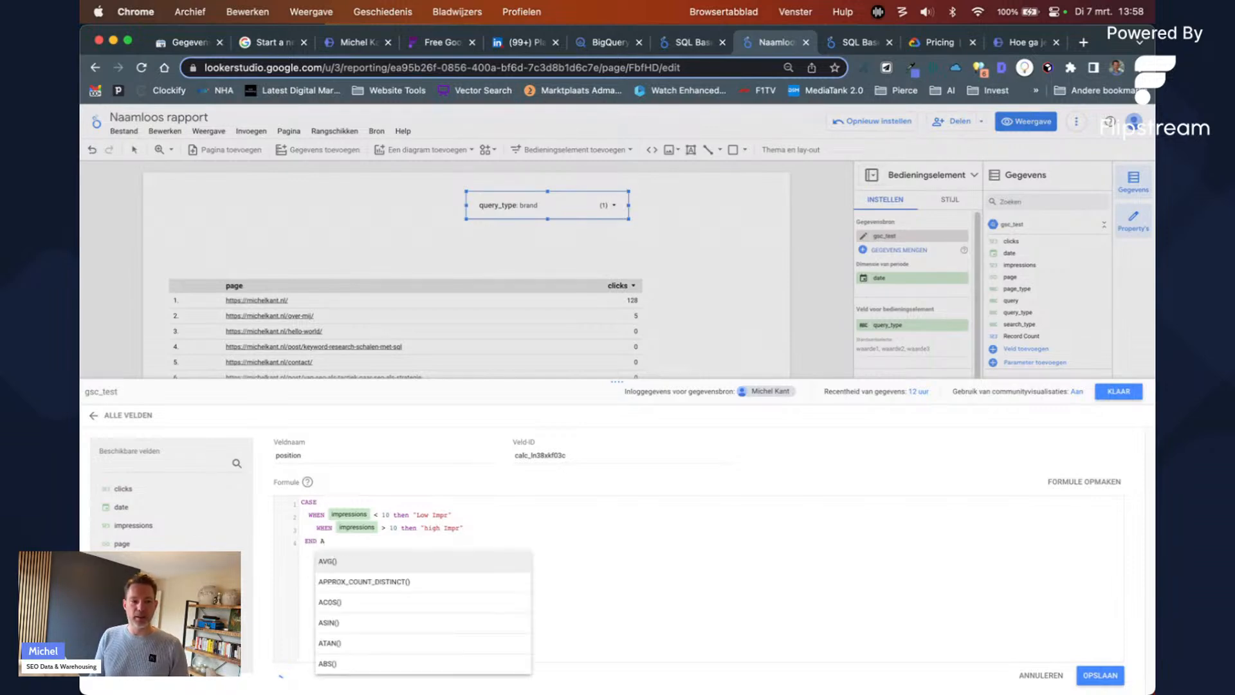
key(BackSpace)
key(BackSpace)
key(BackSpace)
key(BackSpace)
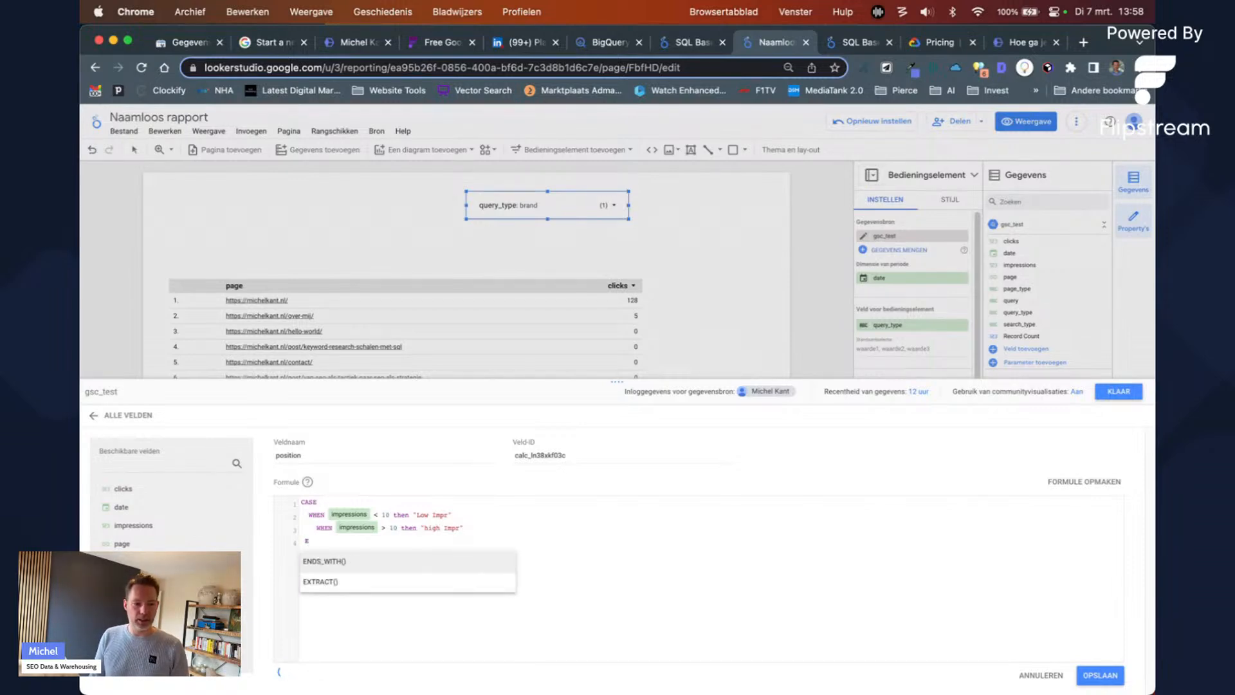
text(LSE)
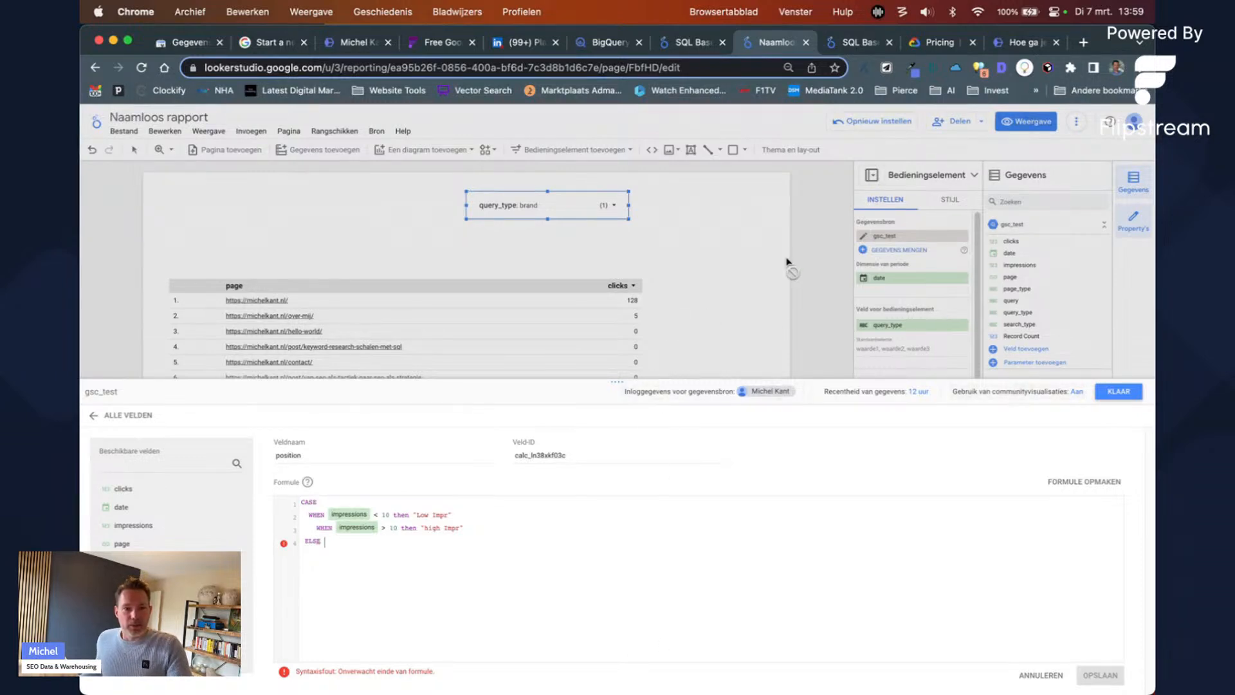
click(1118, 391)
Step: Select the page and clicks table, then open a new Chrome tab
click(541, 285)
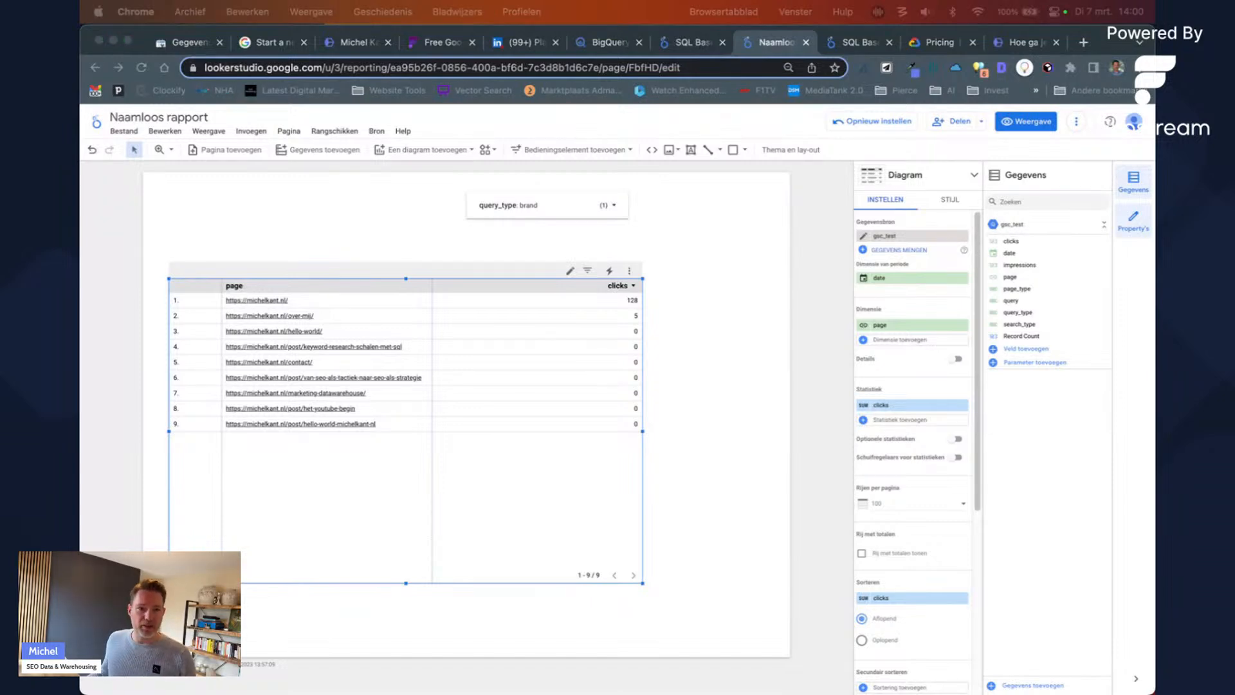
click(1082, 45)
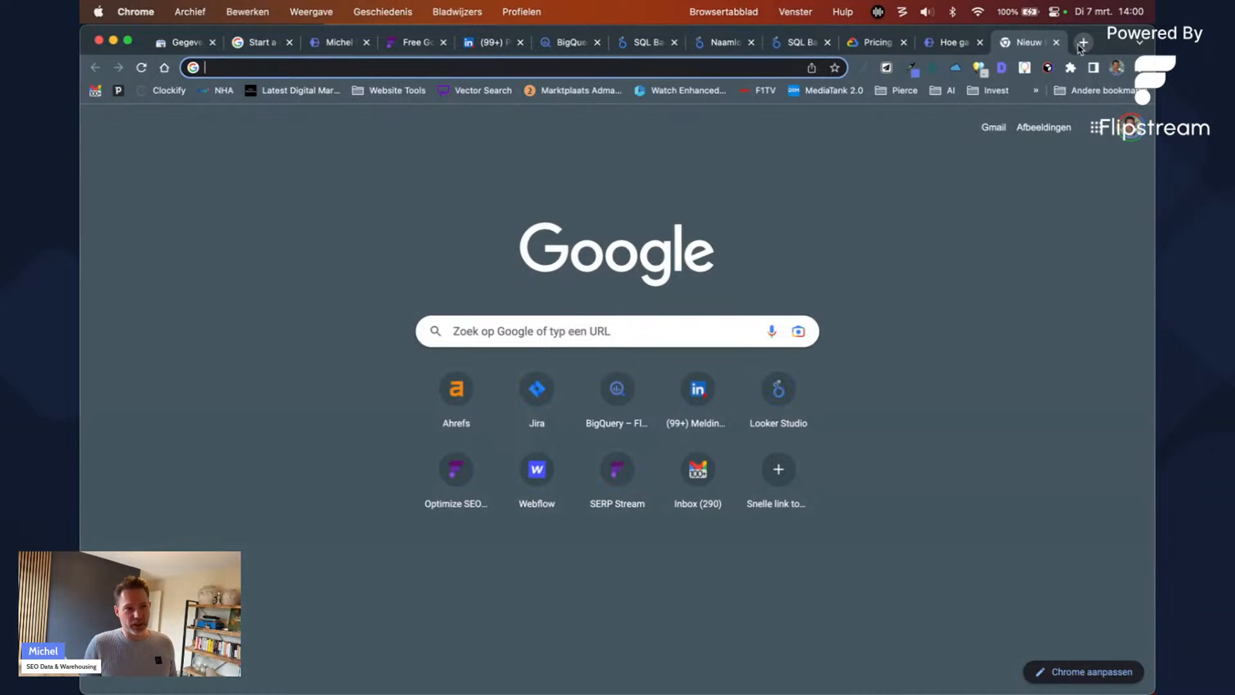
Step: Go to the Flipstream site and open the SQL Chat page, 'Helping SEO teams write SQL'
text(serp.flipstream.io)
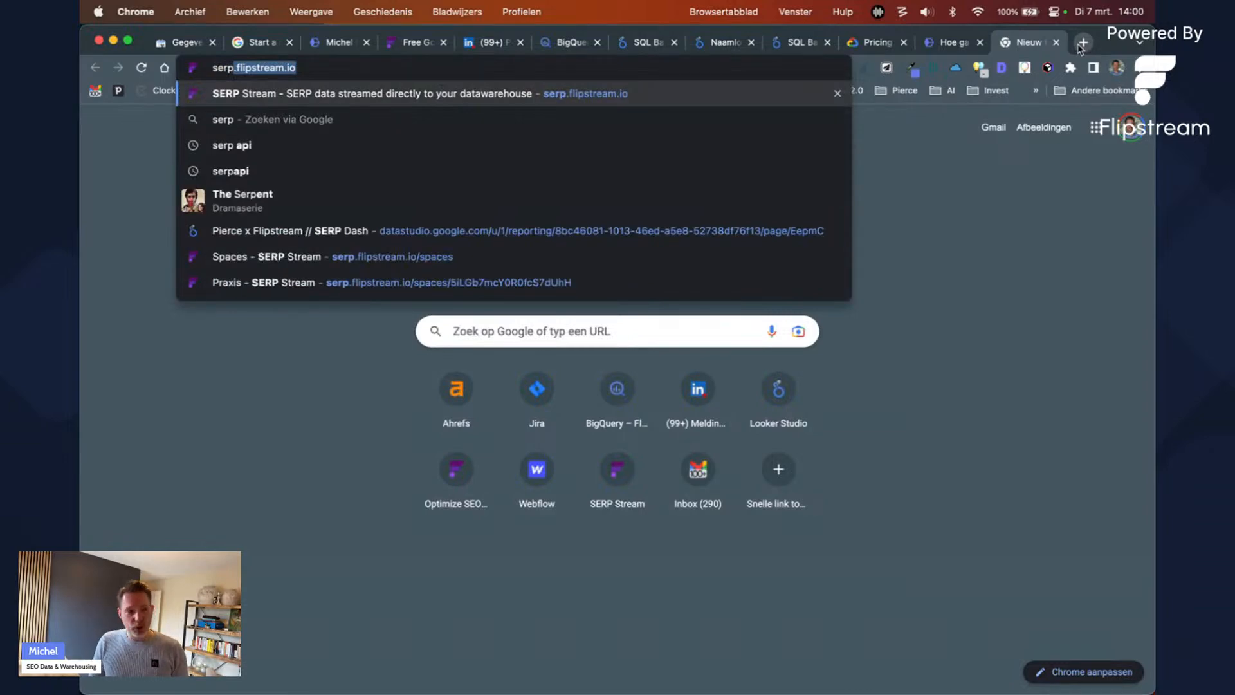
key(super+a)
text(flip)
key(Return)
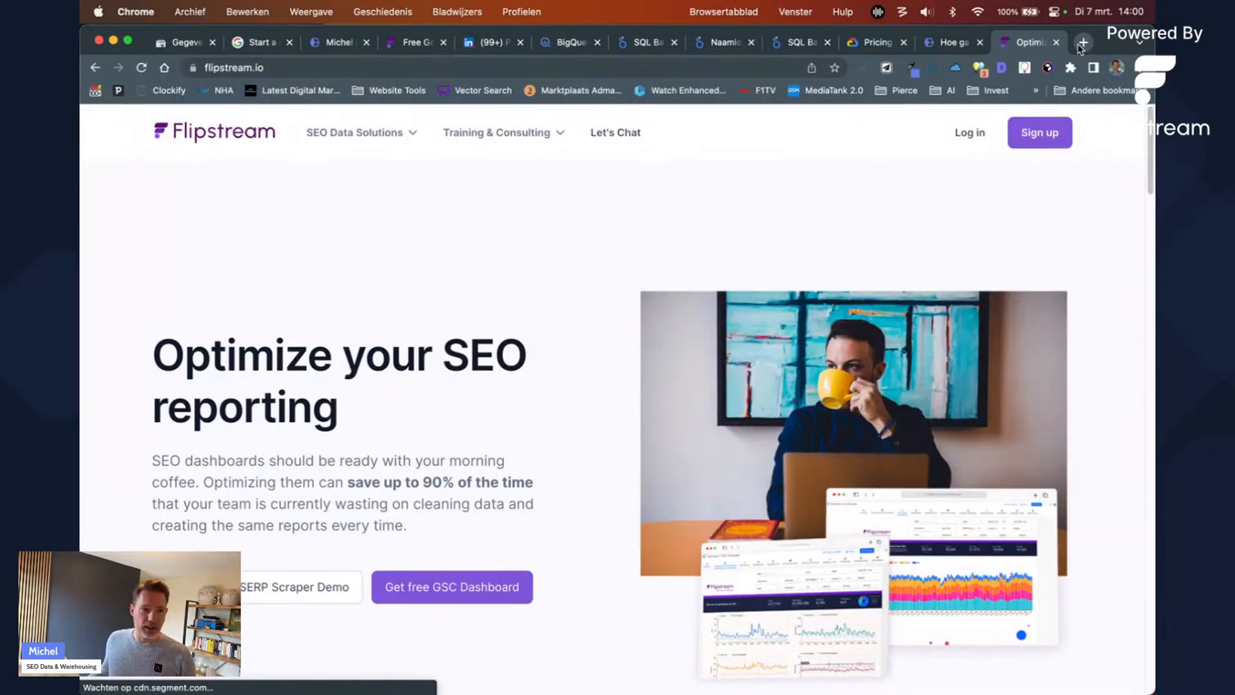
click(338, 139)
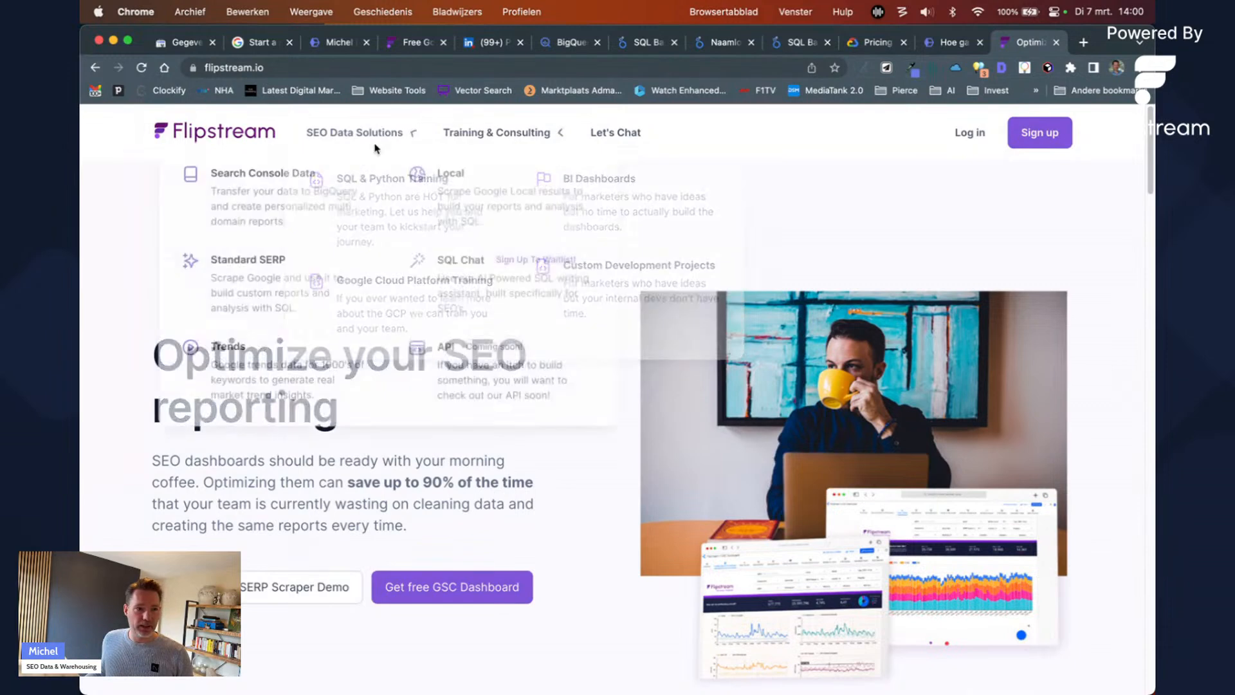
click(484, 294)
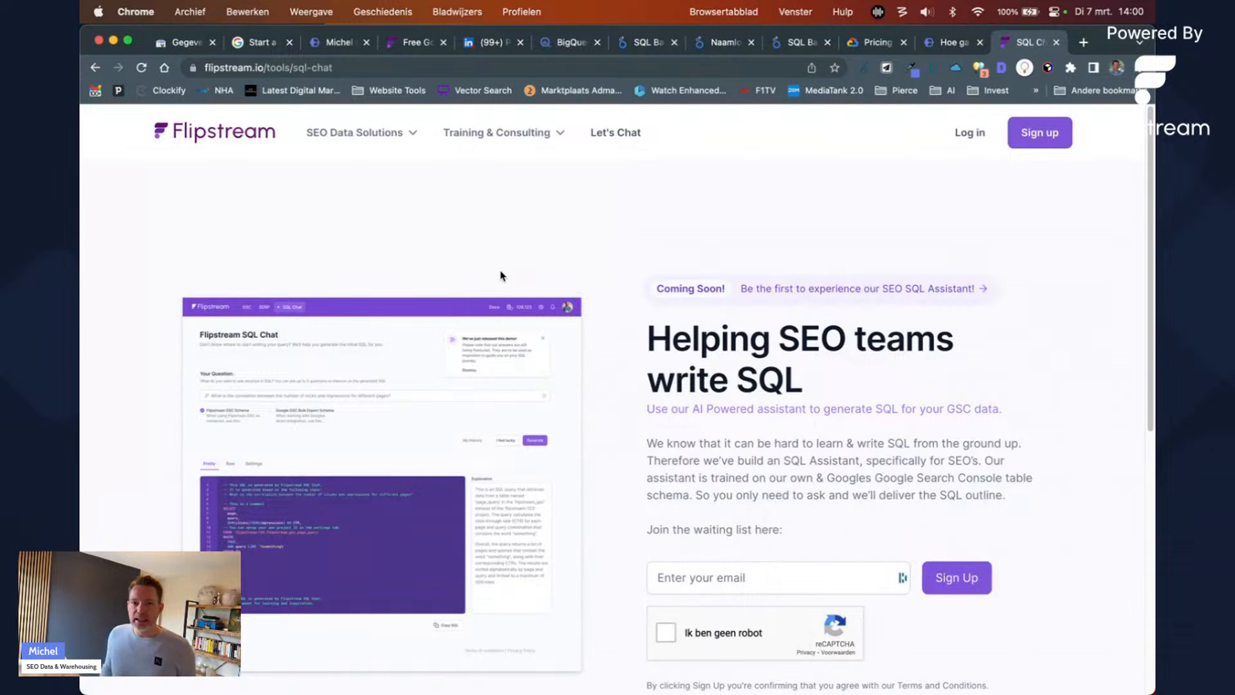
click(501, 134)
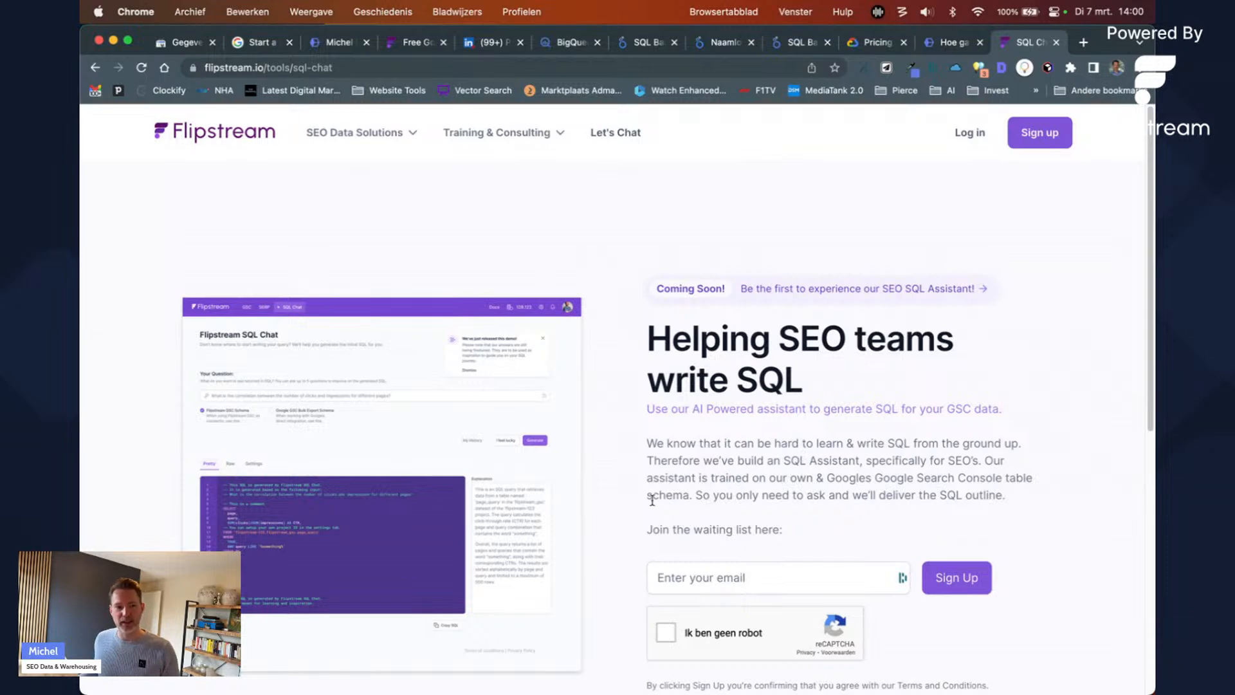
scroll(588, 506, down, 2)
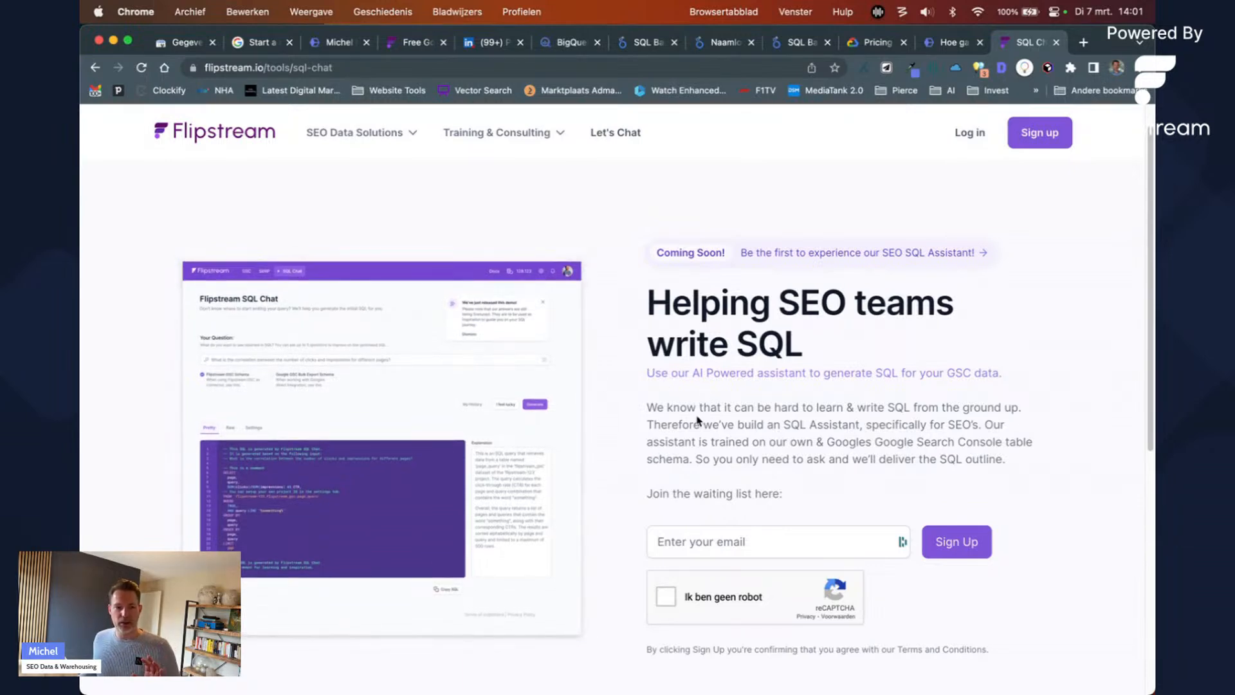
click(762, 69)
Step: Load the Flipstream app, open SERP > SQL Chat, and select Google GSC Bulk Export Schema
text(app)
key(Return)
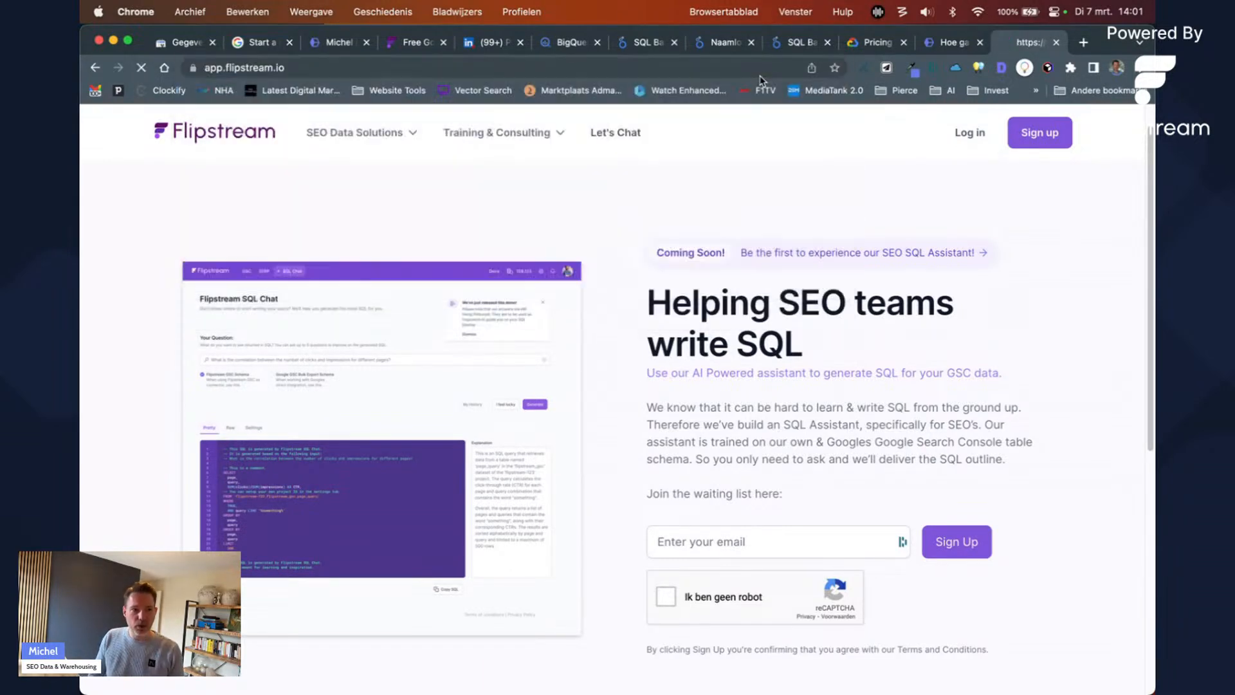
click(290, 127)
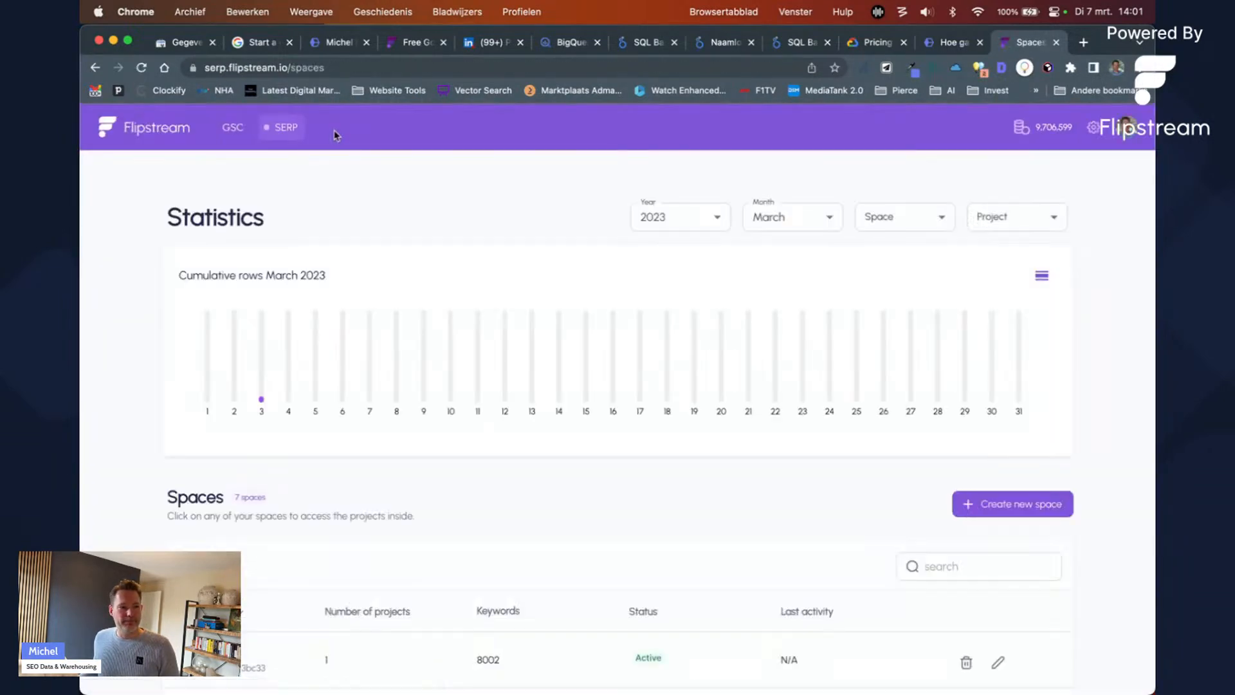
click(332, 128)
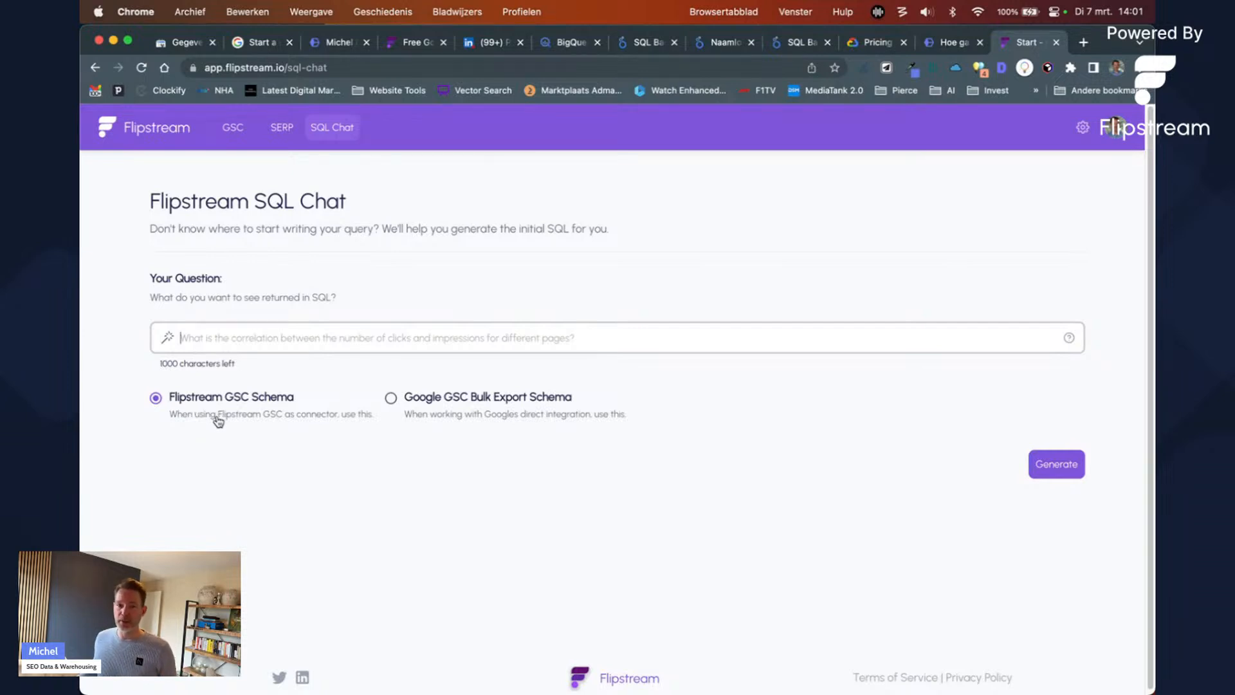
click(430, 405)
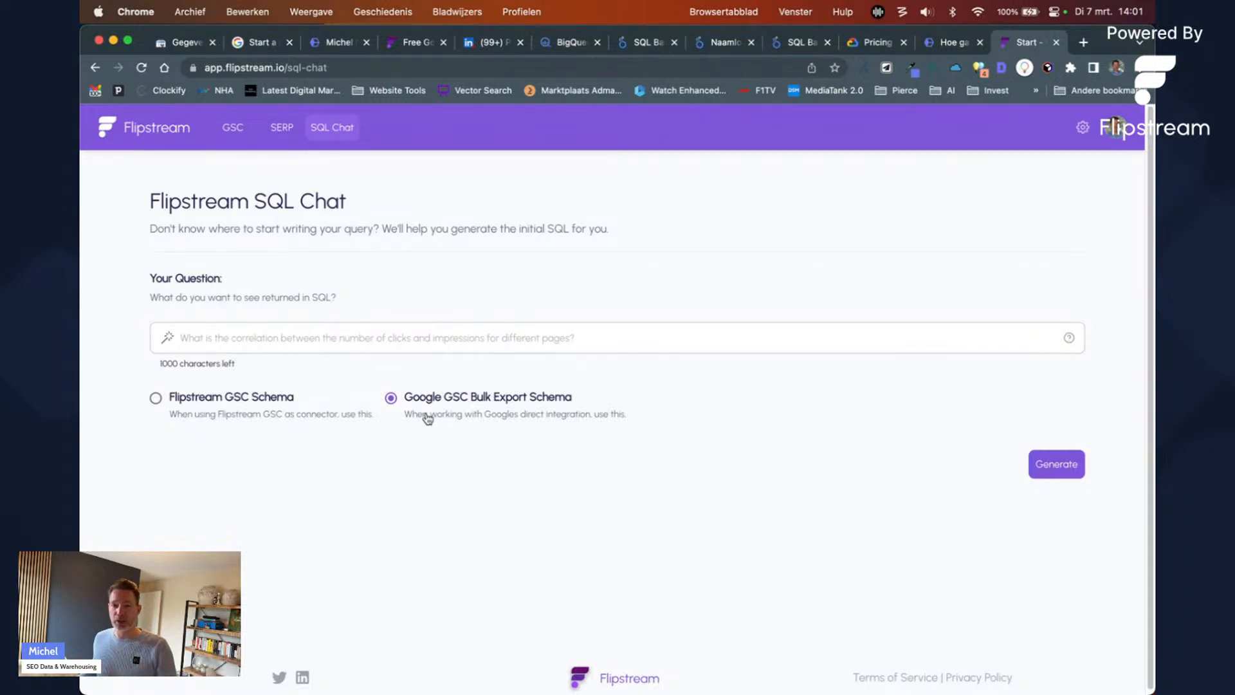
click(396, 348)
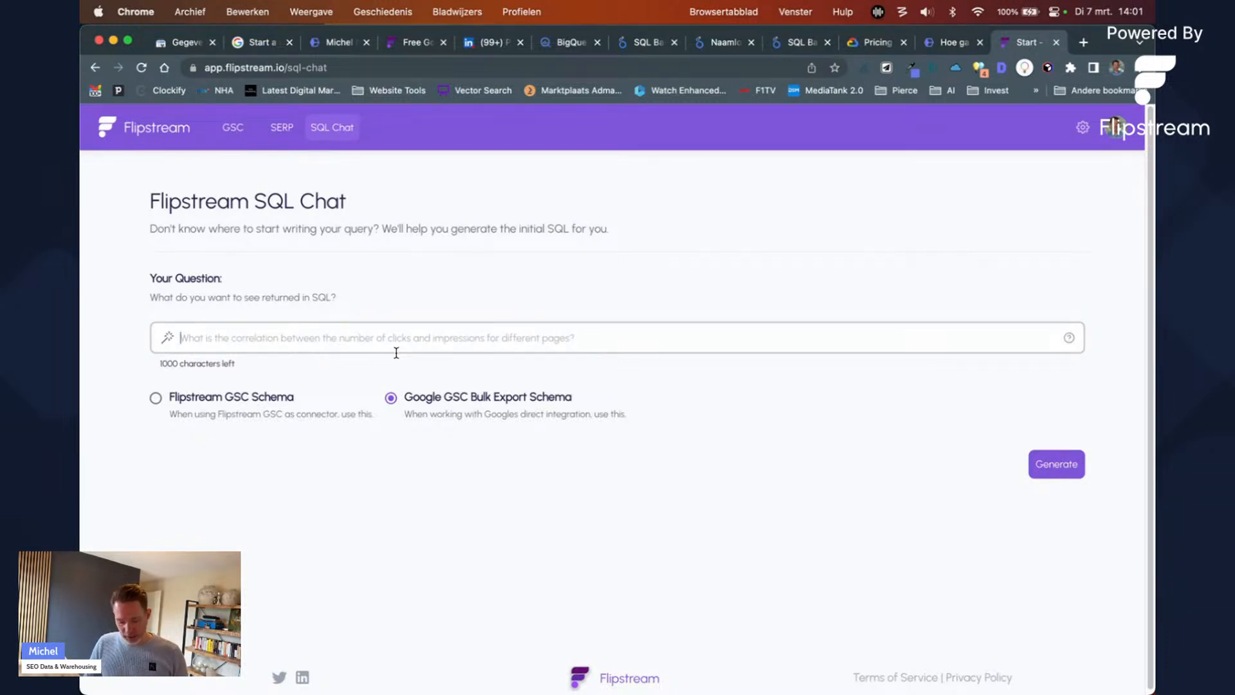
Step: Ask for all keywords and clicks with at least 100 impressions from January, using Flipstream GSC Schema, and generate
text(show all keywor)
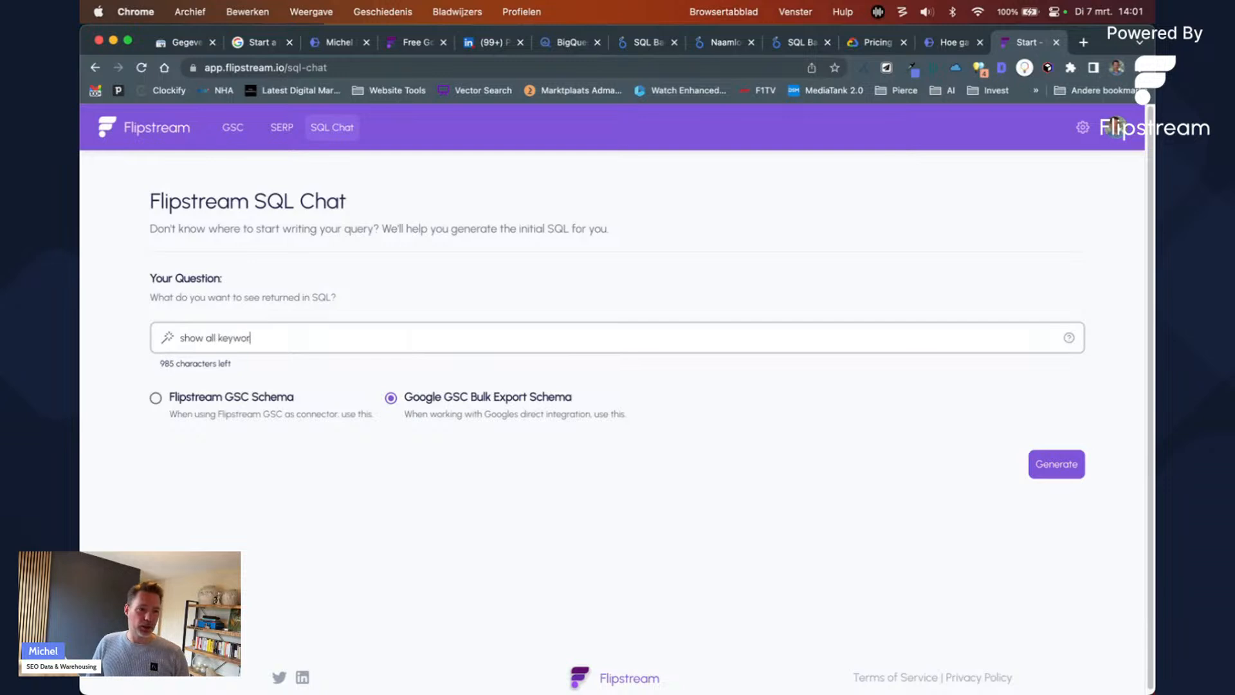
text(ds with hig)
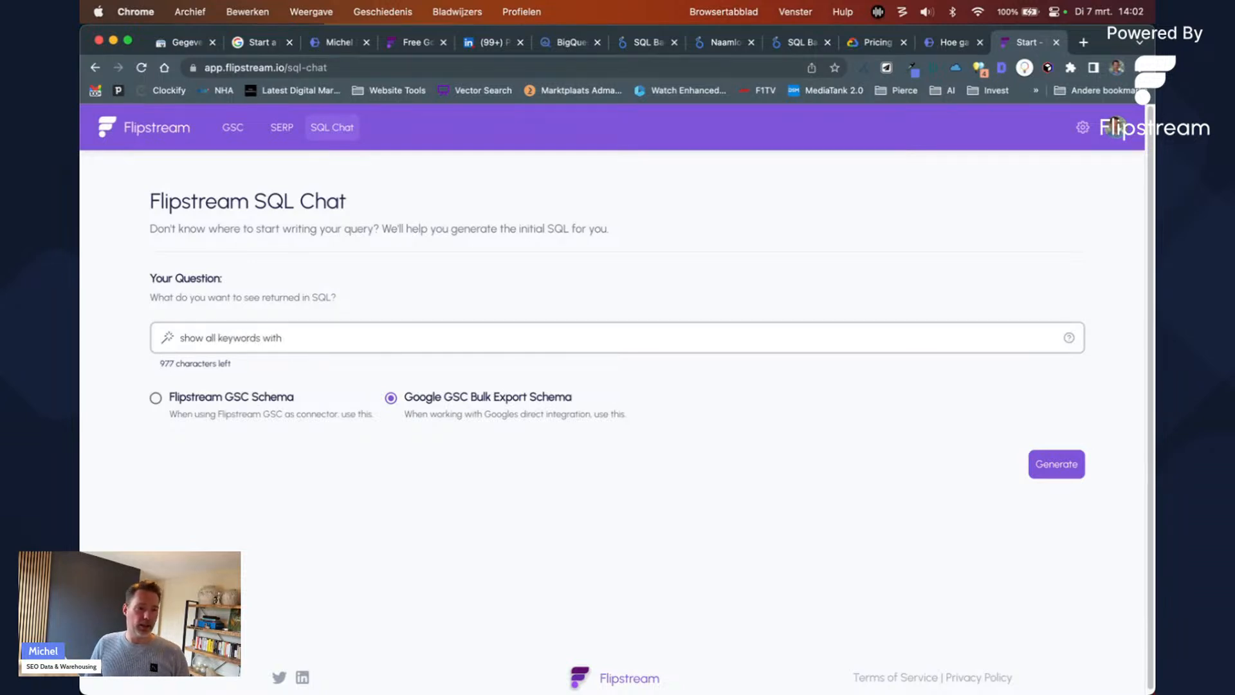
key(BackSpace)
key(BackSpace)
key(BackSpace)
key(BackSpace)
key(BackSpace)
key(BackSpace)
key(BackSpace)
key(BackSpace)
text(ords and clicks with)
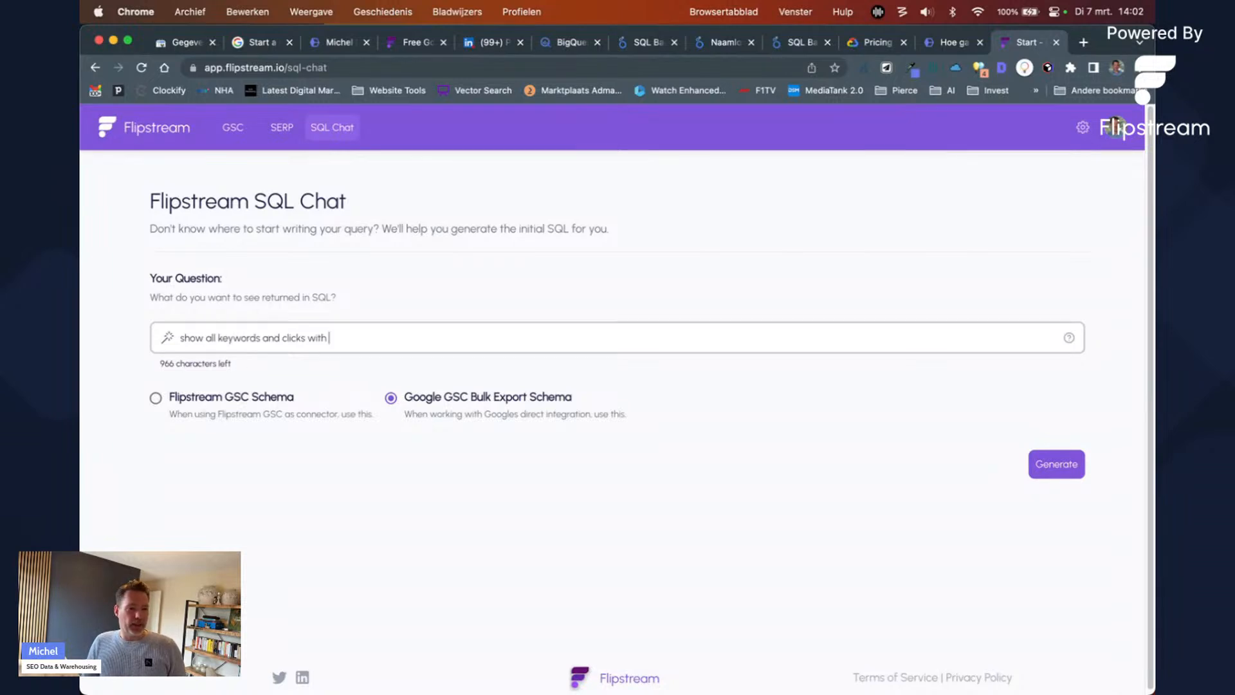
text(gt le)
key(BackSpace)
key(BackSpace)
key(BackSpace)
key(BackSpace)
key(BackSpace)
text(t least 100 impression from)
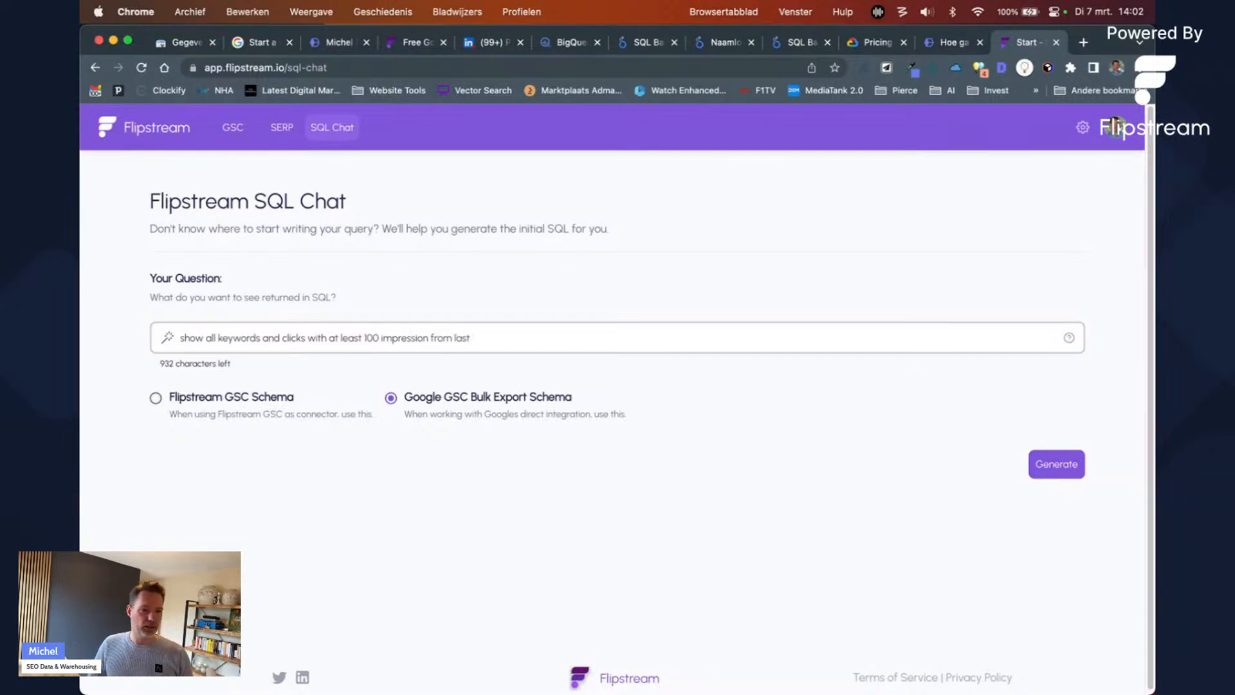
text( january 2021)
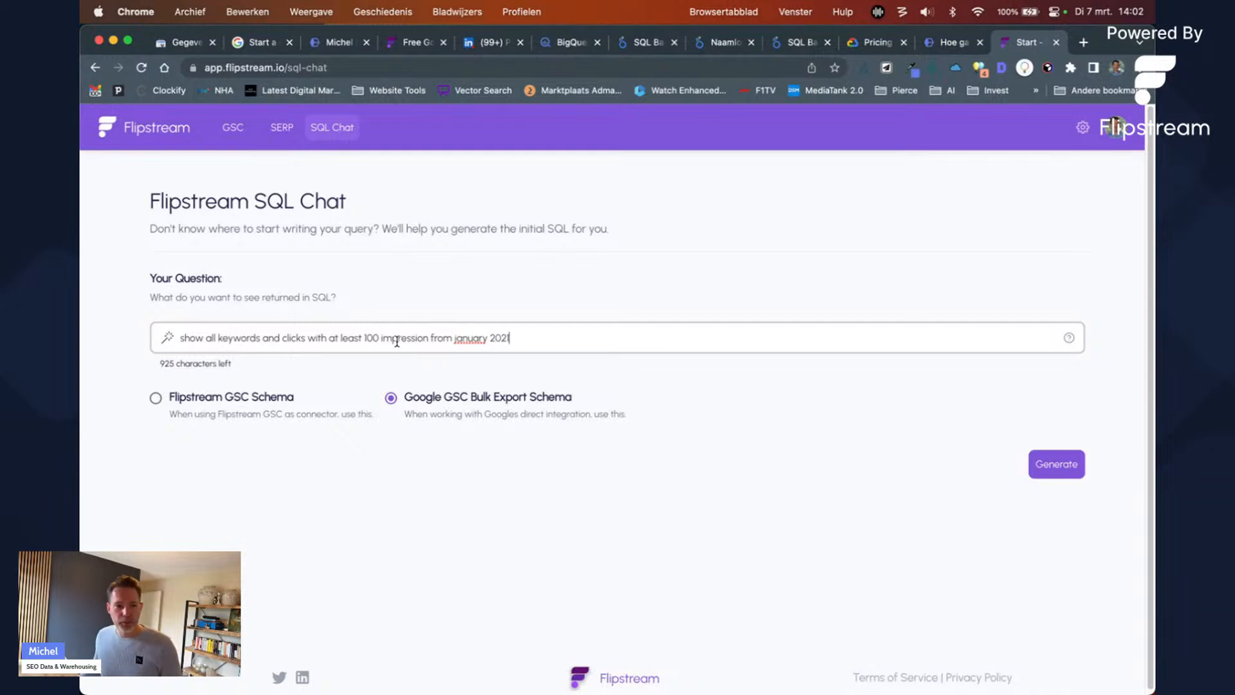
click(1074, 468)
click(265, 397)
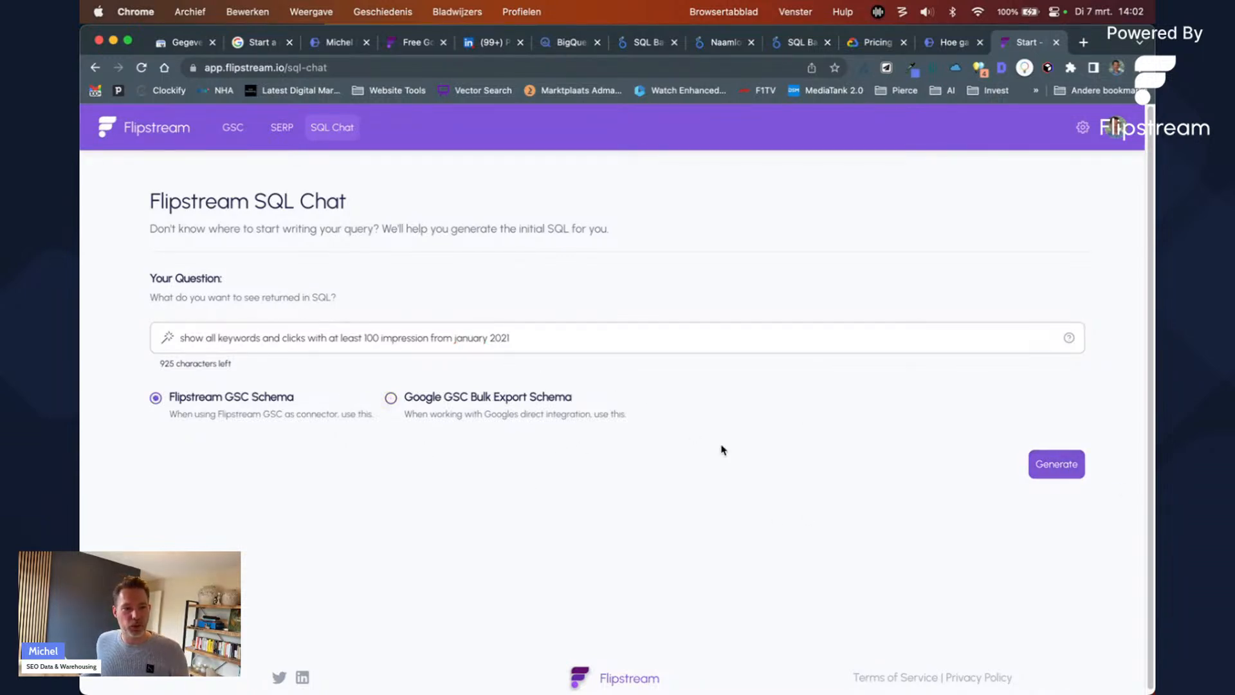
click(1055, 463)
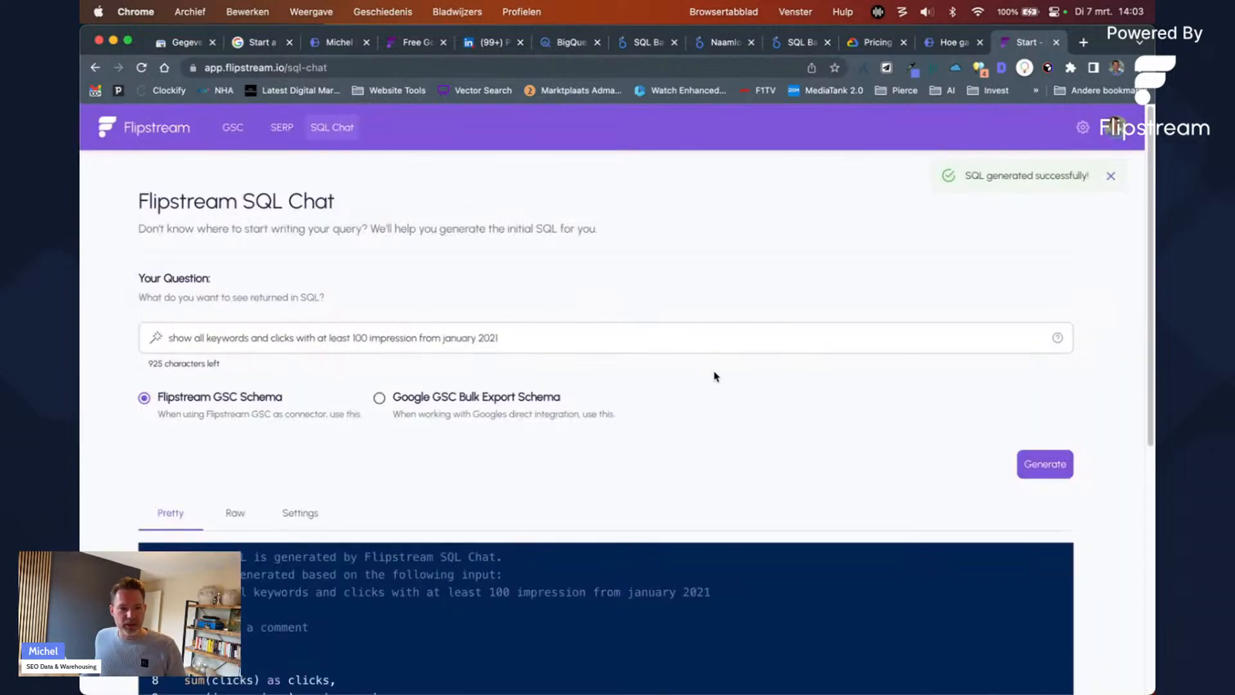
Step: Walk through the query and position columns and the flipstream_gsc.page_query source table in the generated SQL
scroll(720, 383, down, 5)
scroll(732, 377, up, 4)
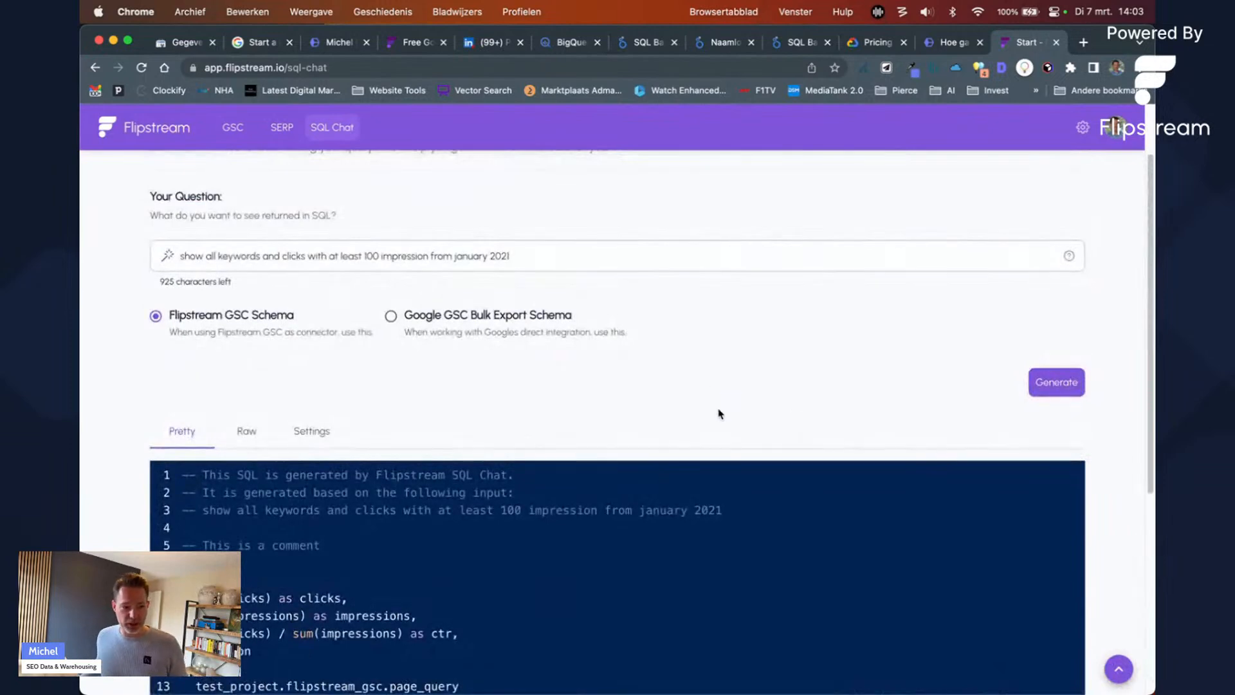
scroll(718, 412, down, 4)
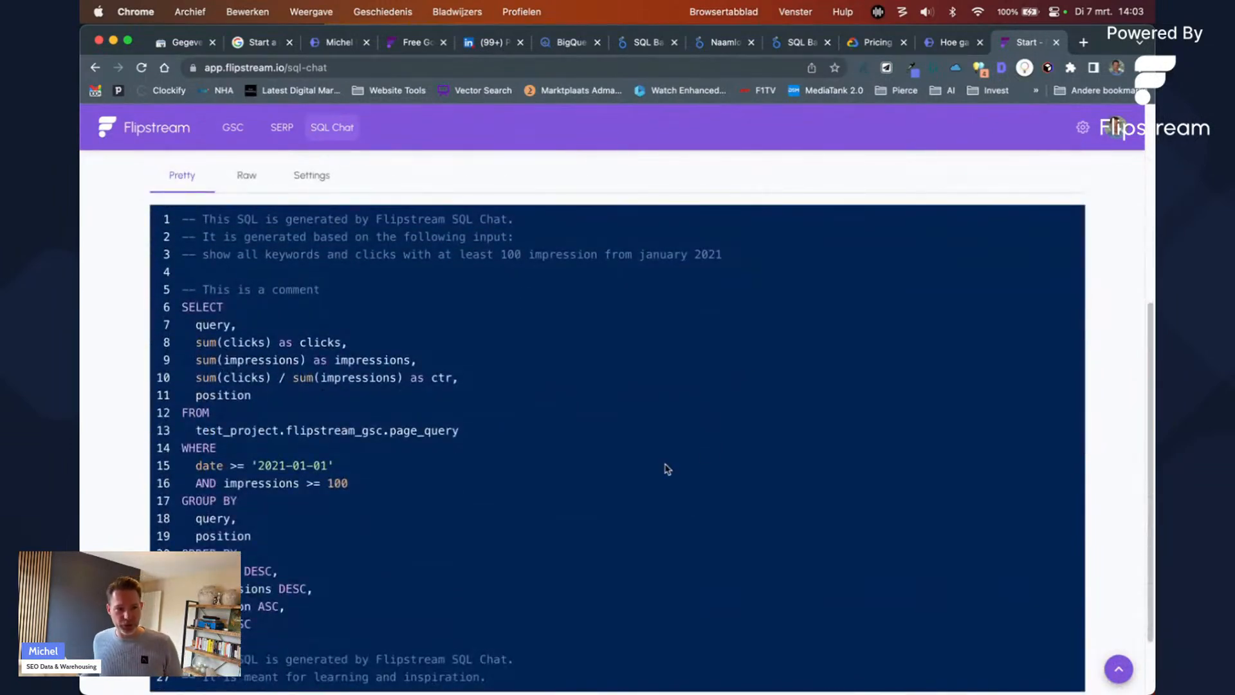
scroll(543, 446, up, 1)
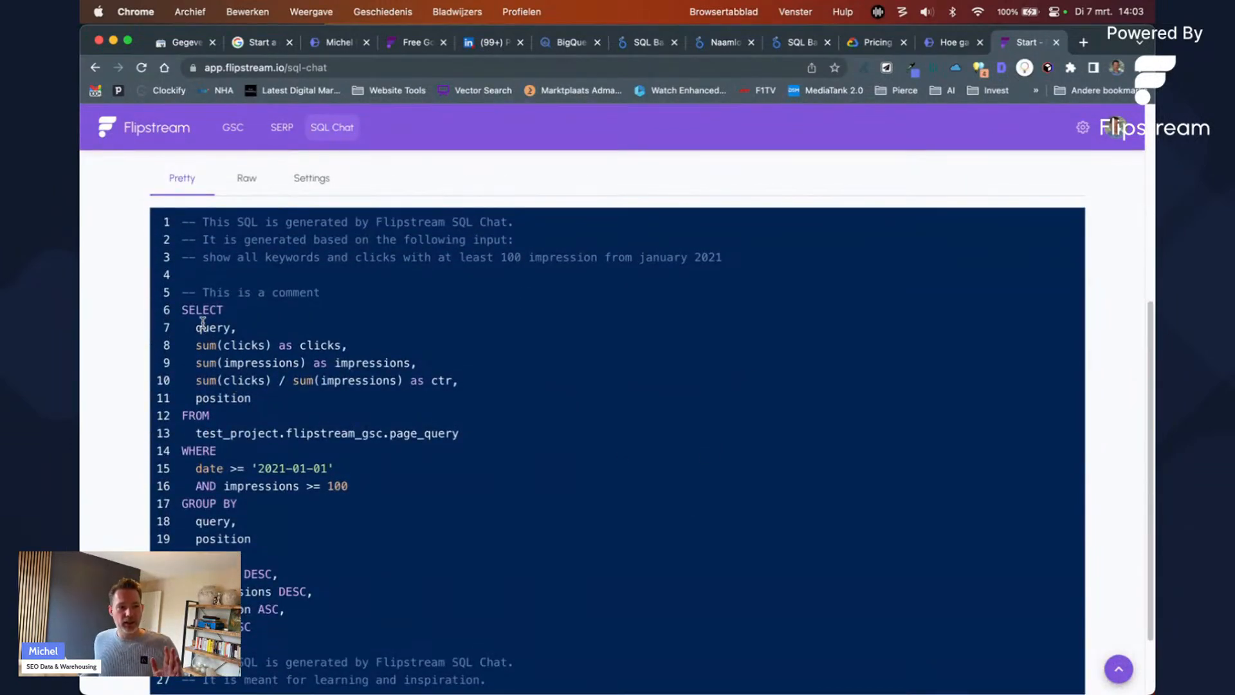
drag(190, 310, 242, 364)
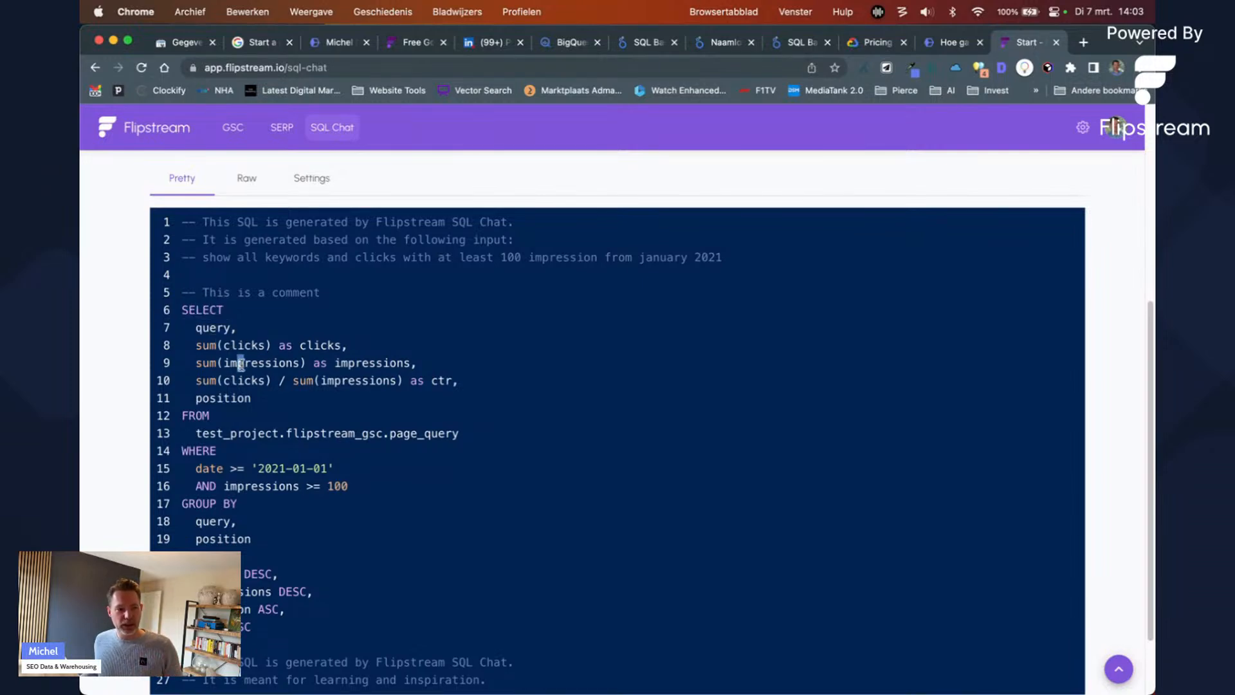
drag(464, 386, 309, 399)
click(275, 402)
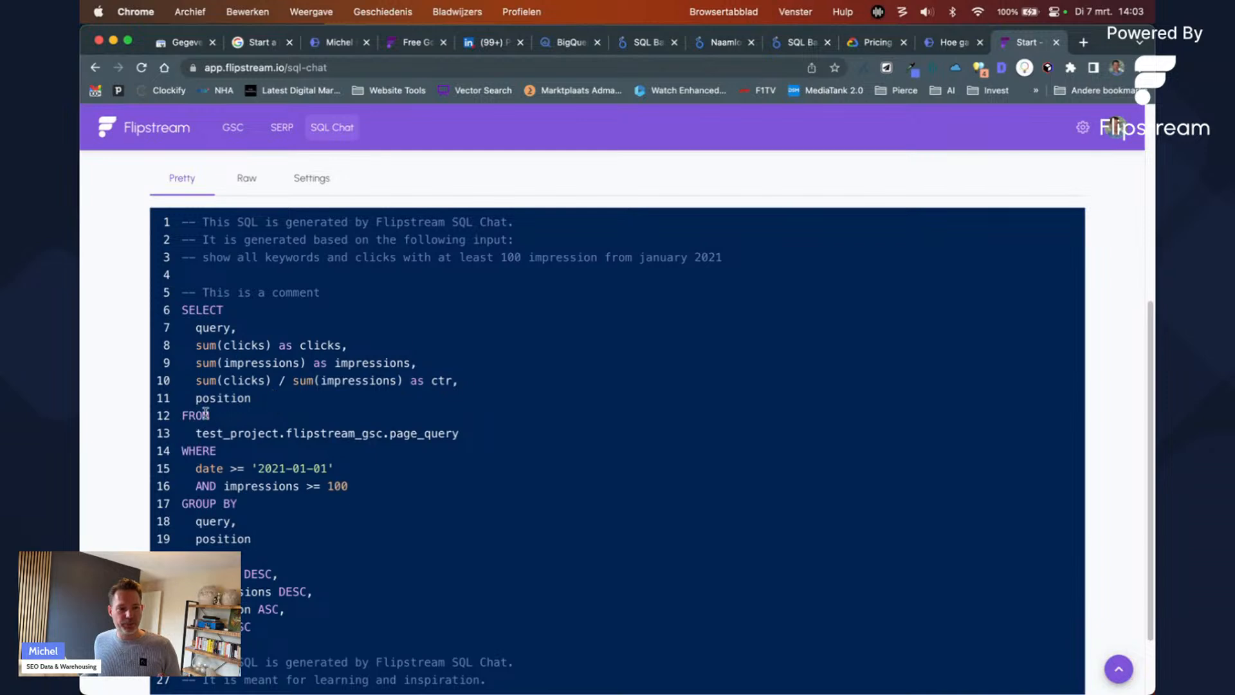
drag(202, 403, 306, 402)
drag(195, 433, 289, 452)
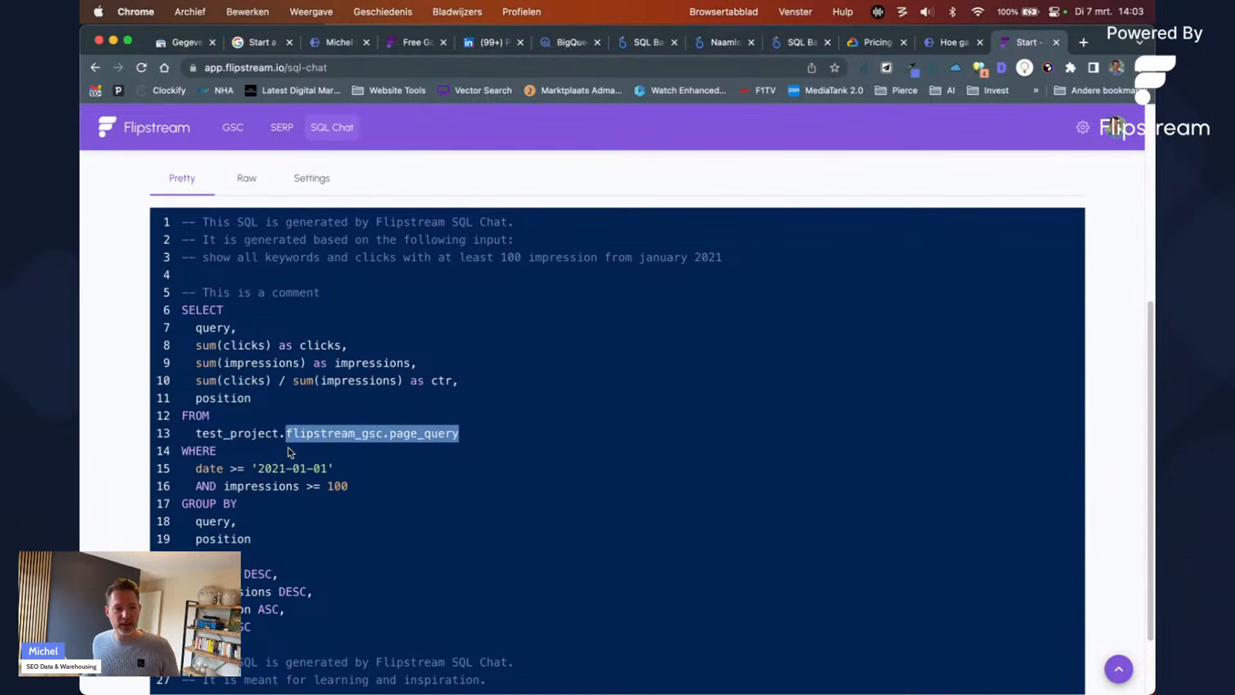
Step: Point out the date filter, impressions >= 100 condition and clicks/impressions sums, then copy the SQL
scroll(301, 484, down, 1)
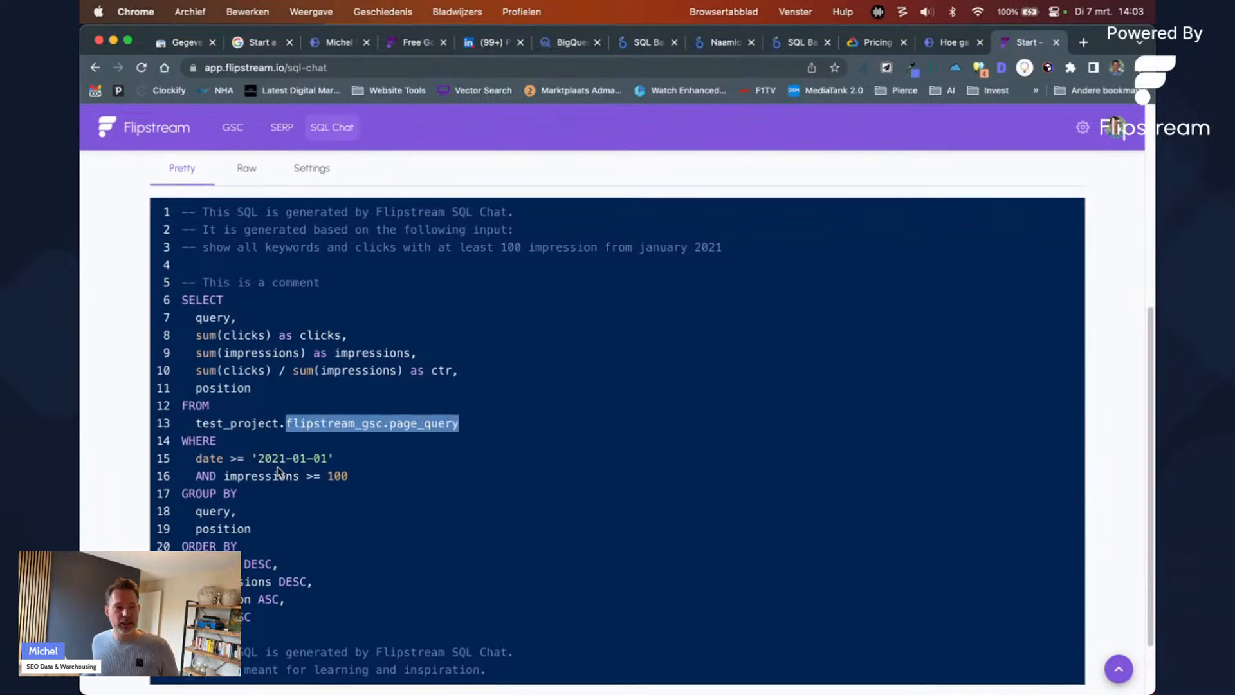
drag(196, 469, 399, 458)
click(306, 462)
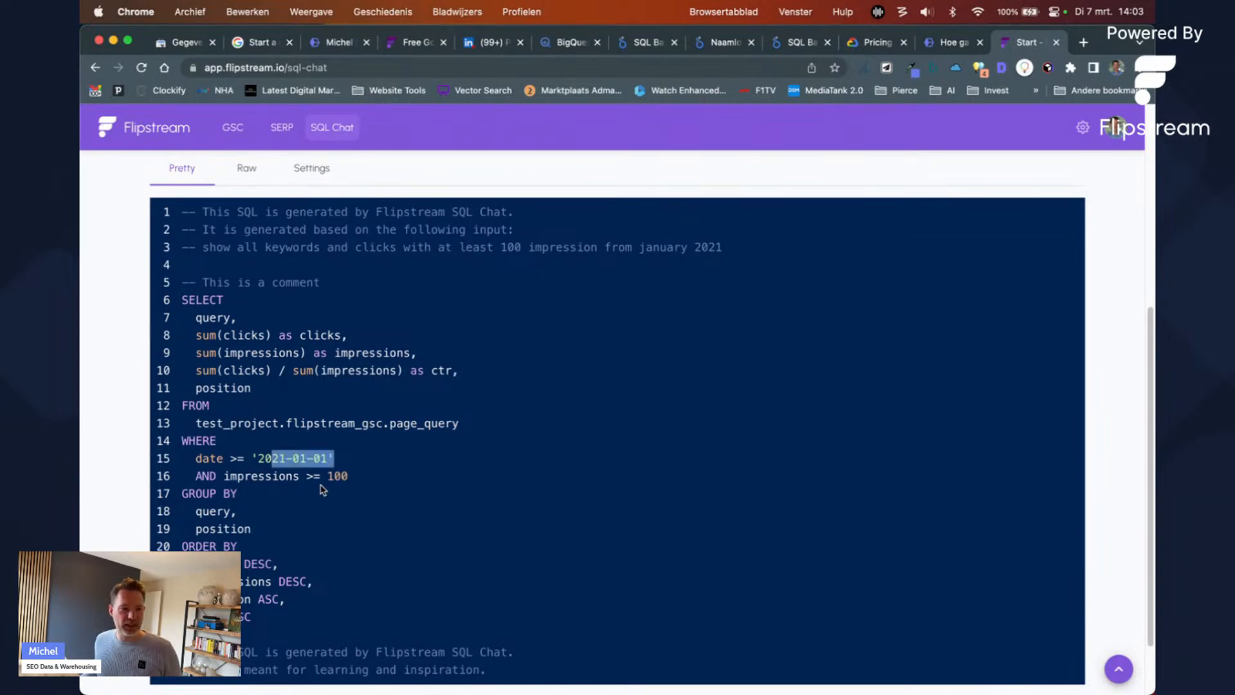
drag(187, 478, 352, 476)
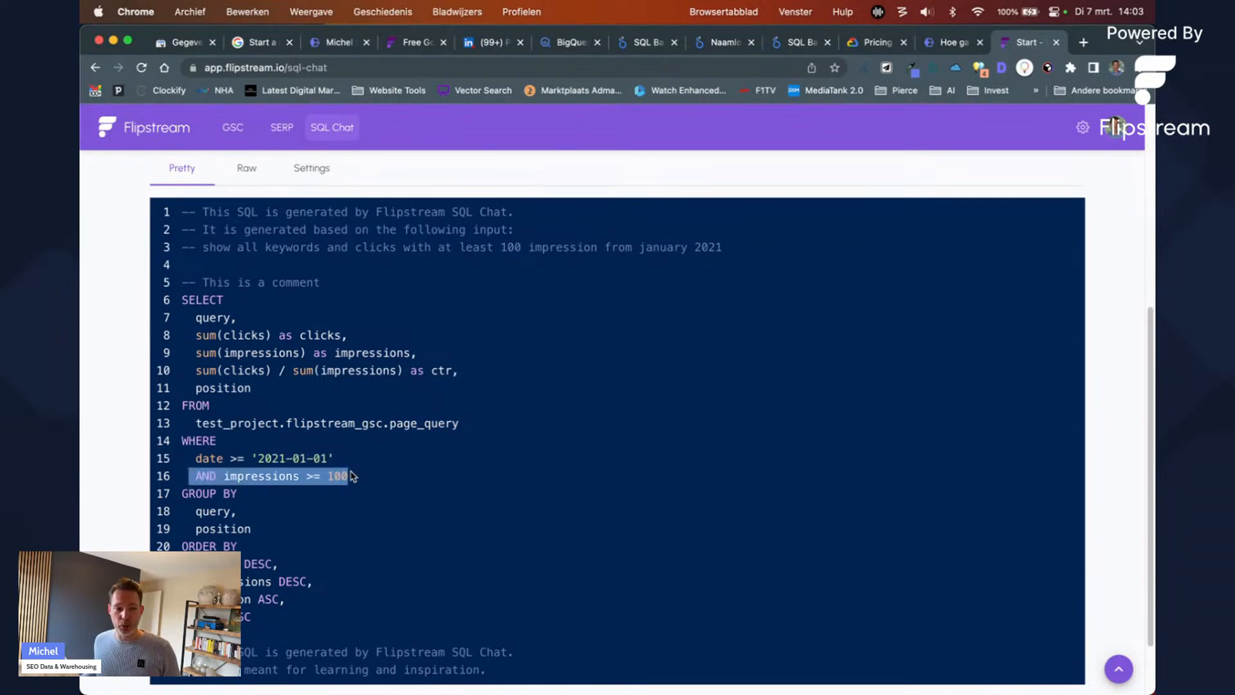
scroll(352, 476, up, 3)
scroll(399, 419, down, 3)
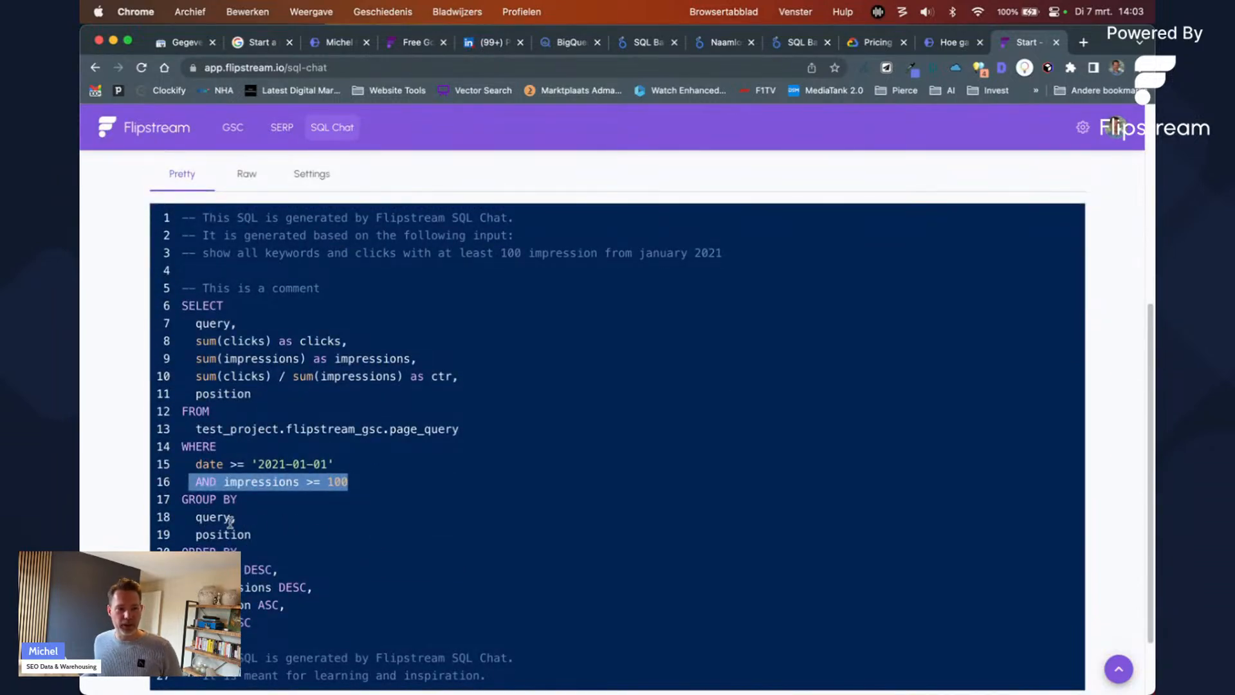
drag(245, 341, 260, 374)
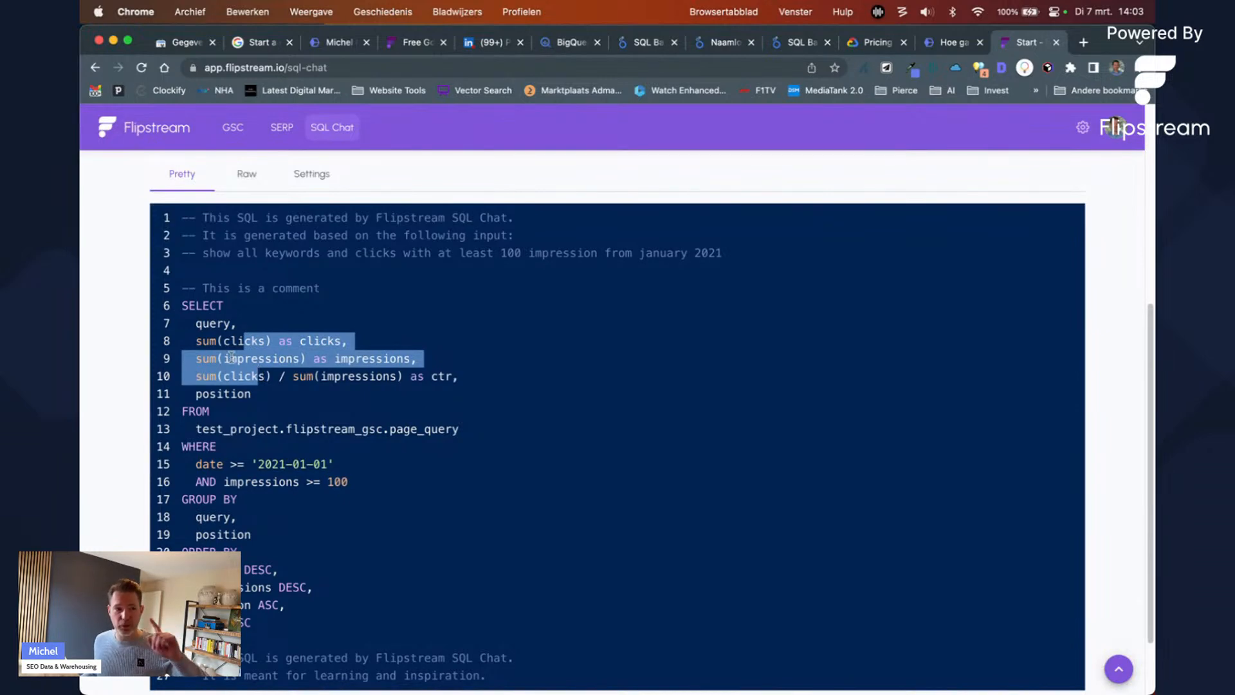
click(213, 382)
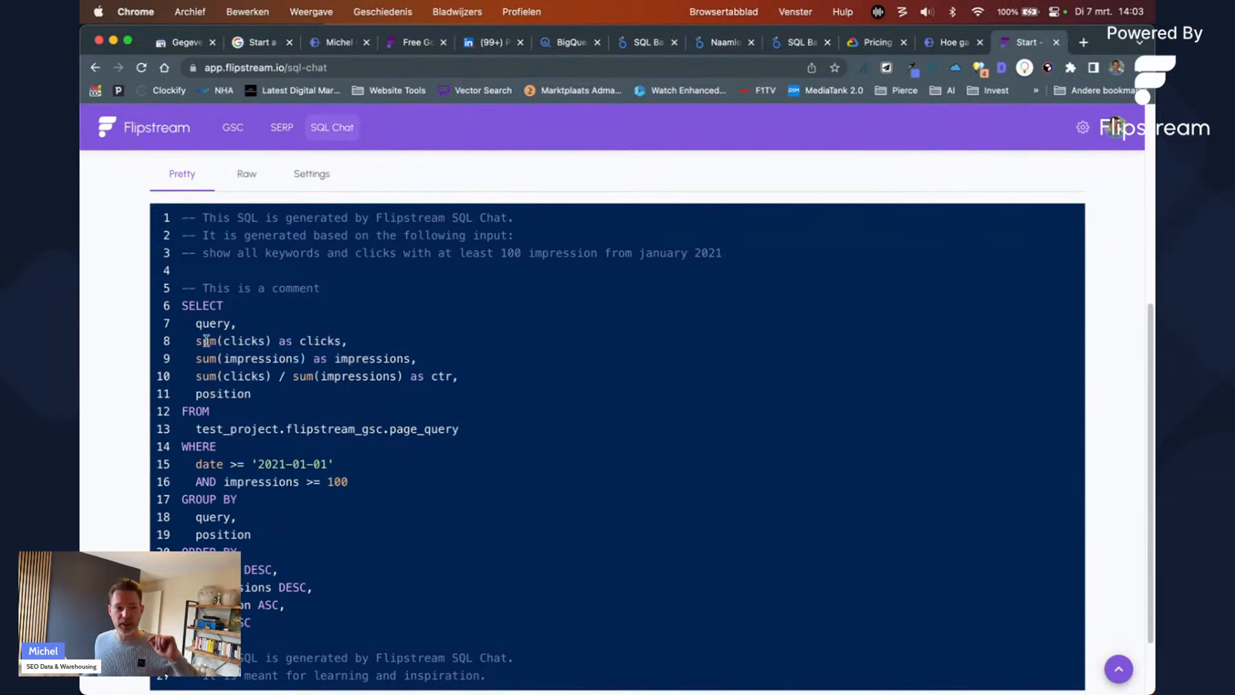
scroll(235, 492, down, 1)
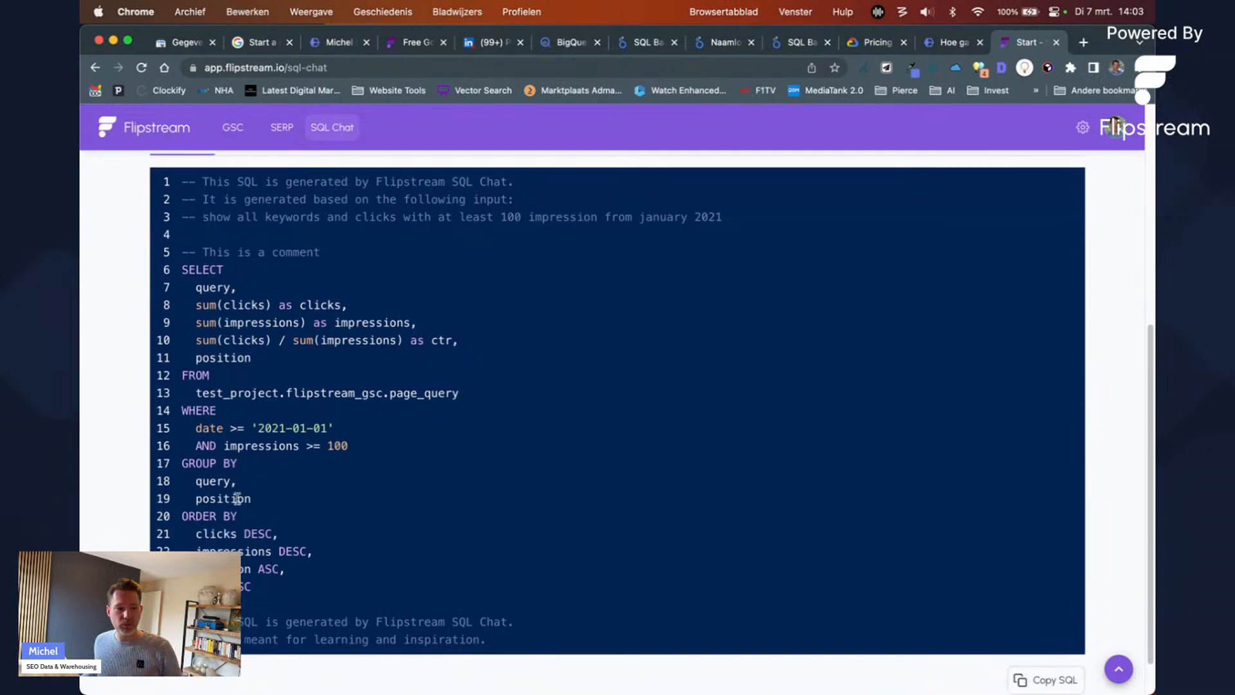
scroll(1071, 604, down, 1)
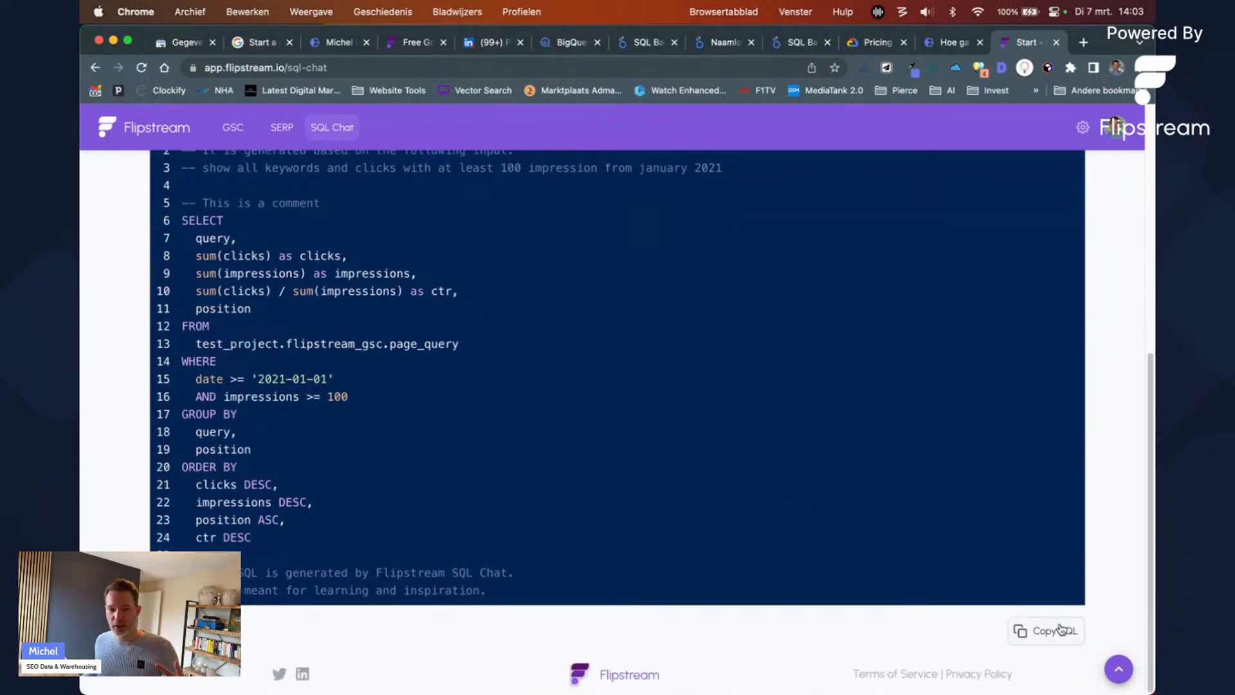
click(1060, 630)
scroll(879, 285, up, 5)
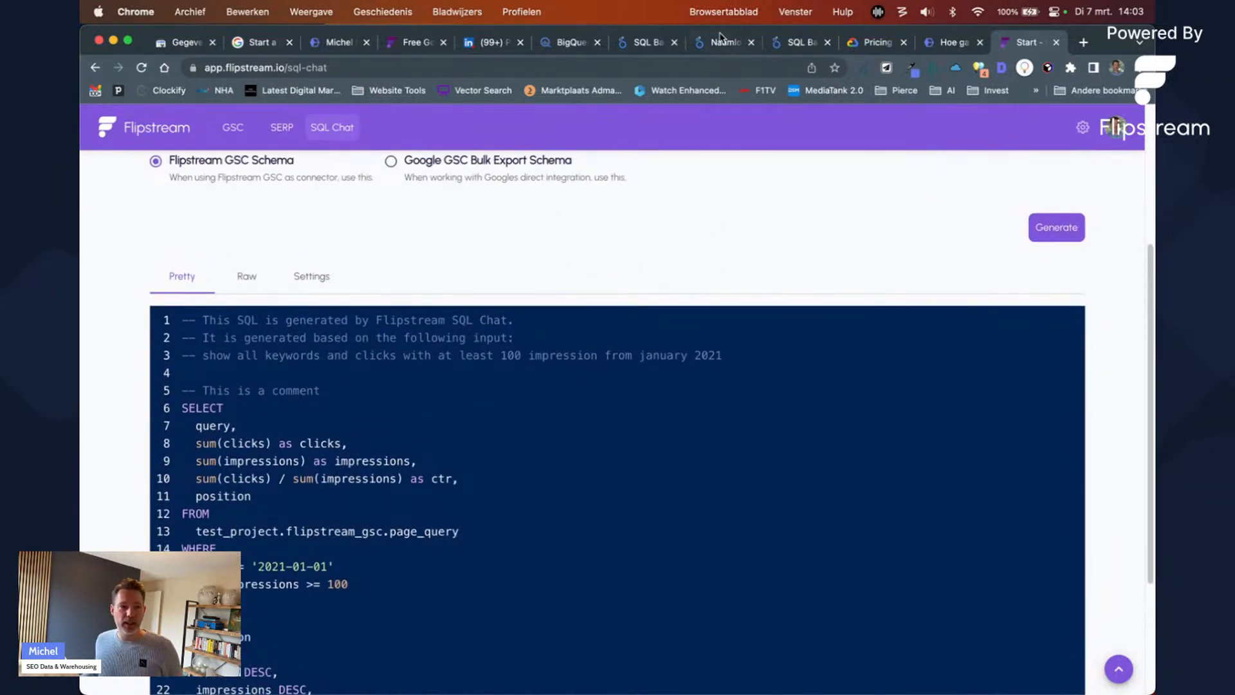
Step: Paste the generated keywords SQL into a new empty BigQuery query editor
click(662, 48)
click(570, 45)
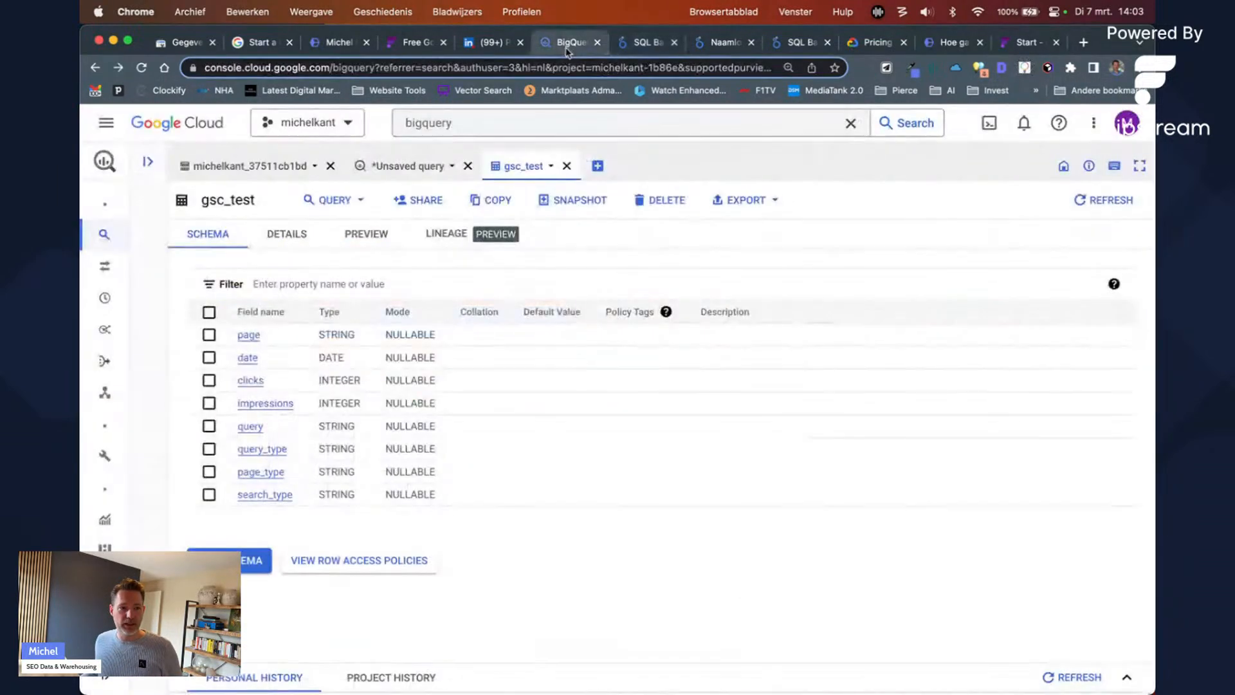
click(597, 167)
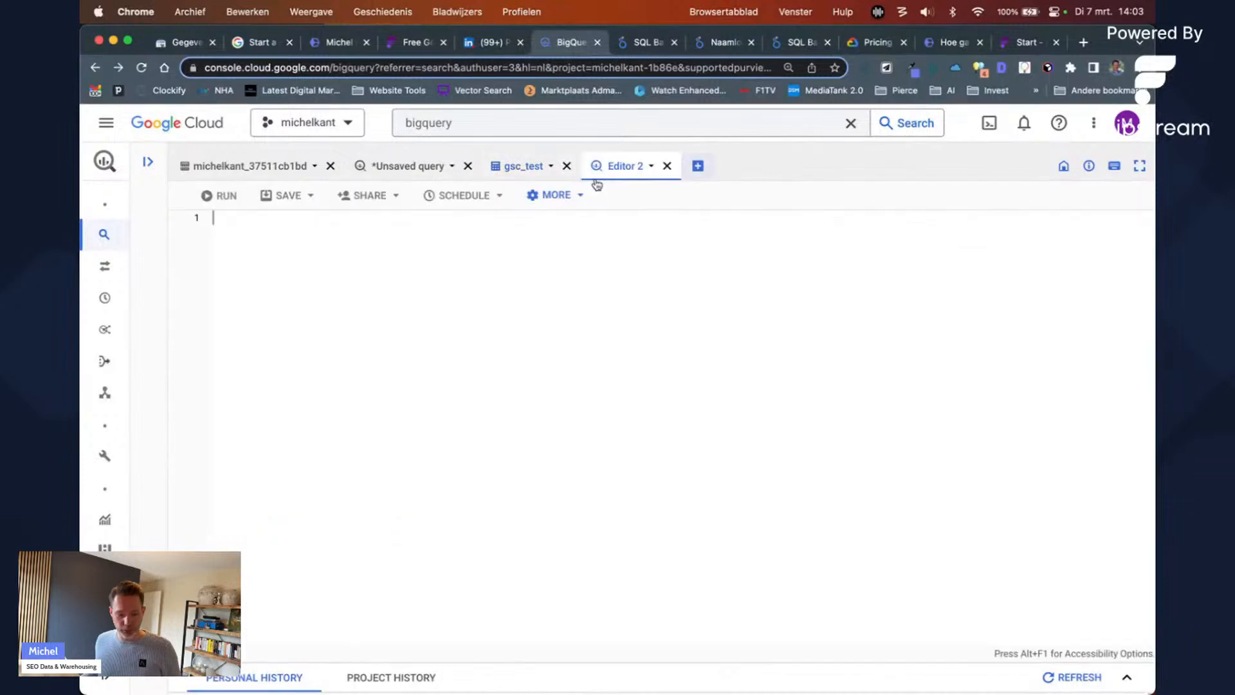
key(super+v)
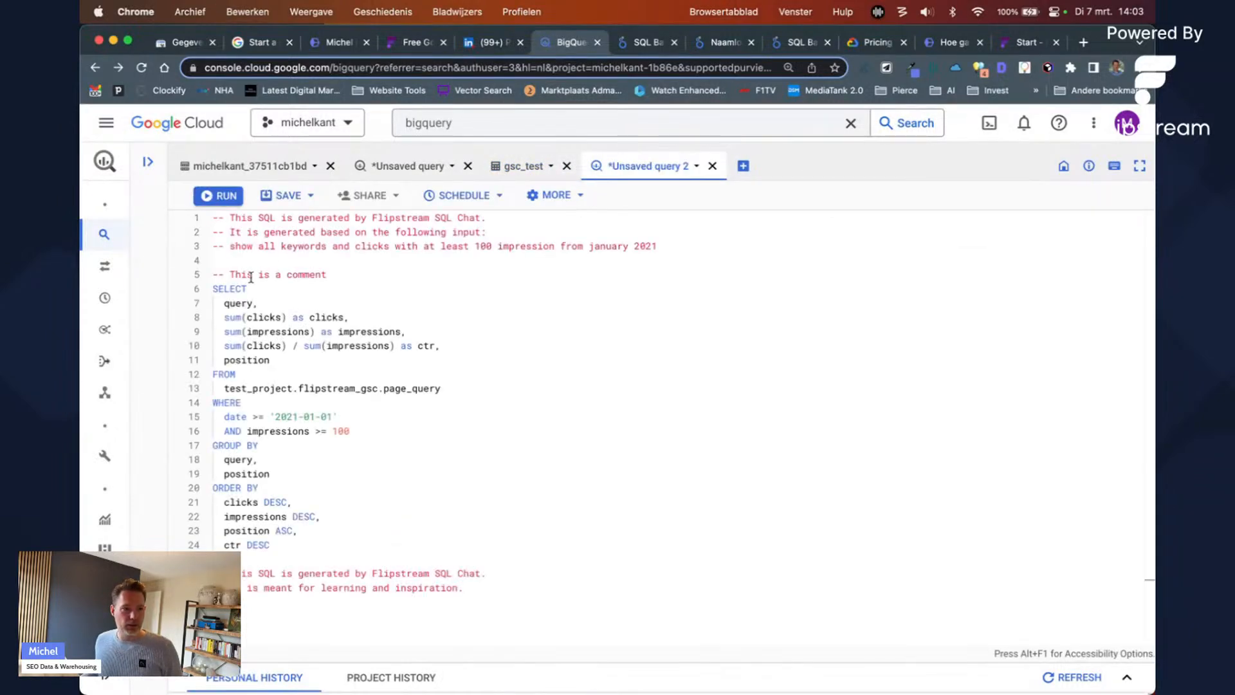
Step: Replace the placeholder table name on line 13 with the project's full GSC table name from the earlier query
click(509, 168)
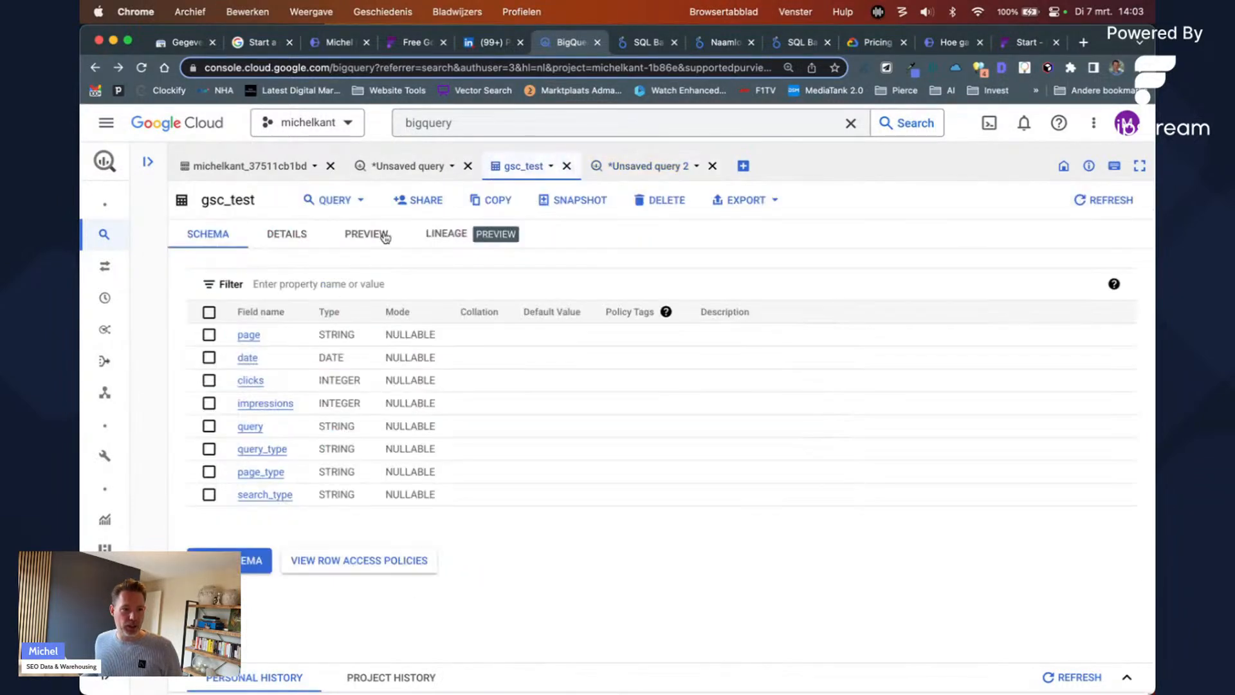
click(376, 162)
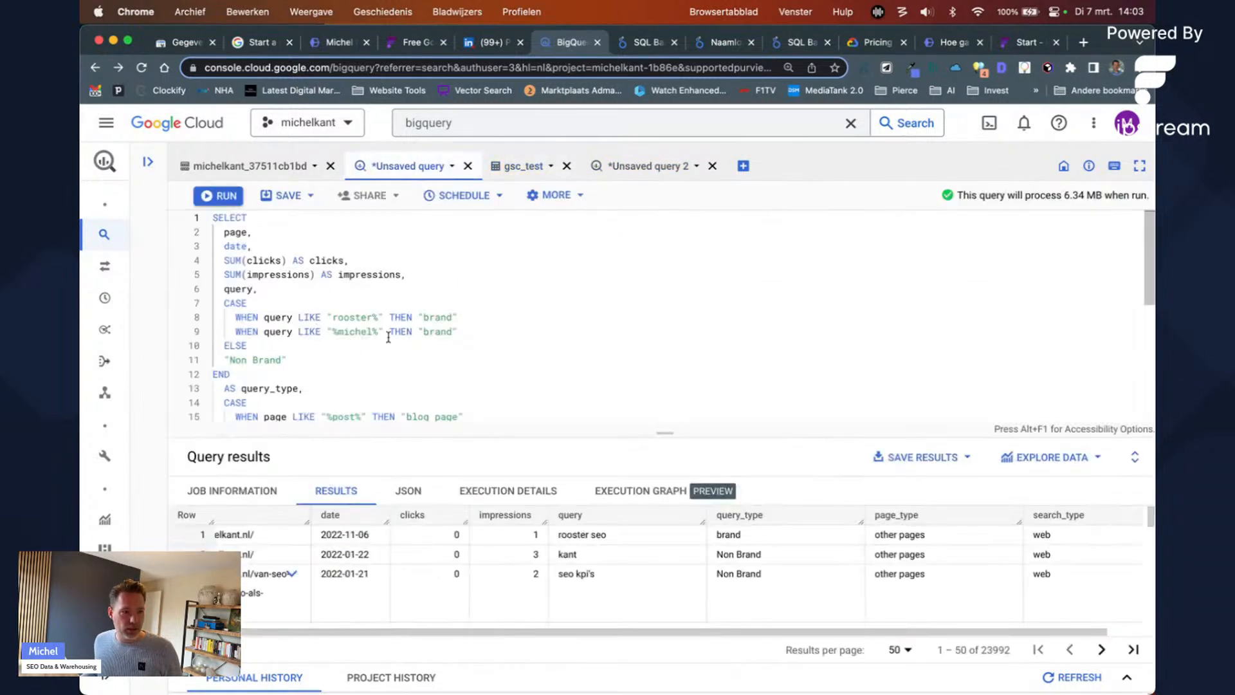
scroll(388, 337, down, 5)
scroll(573, 305, up, 1)
drag(586, 307, 224, 313)
click(647, 165)
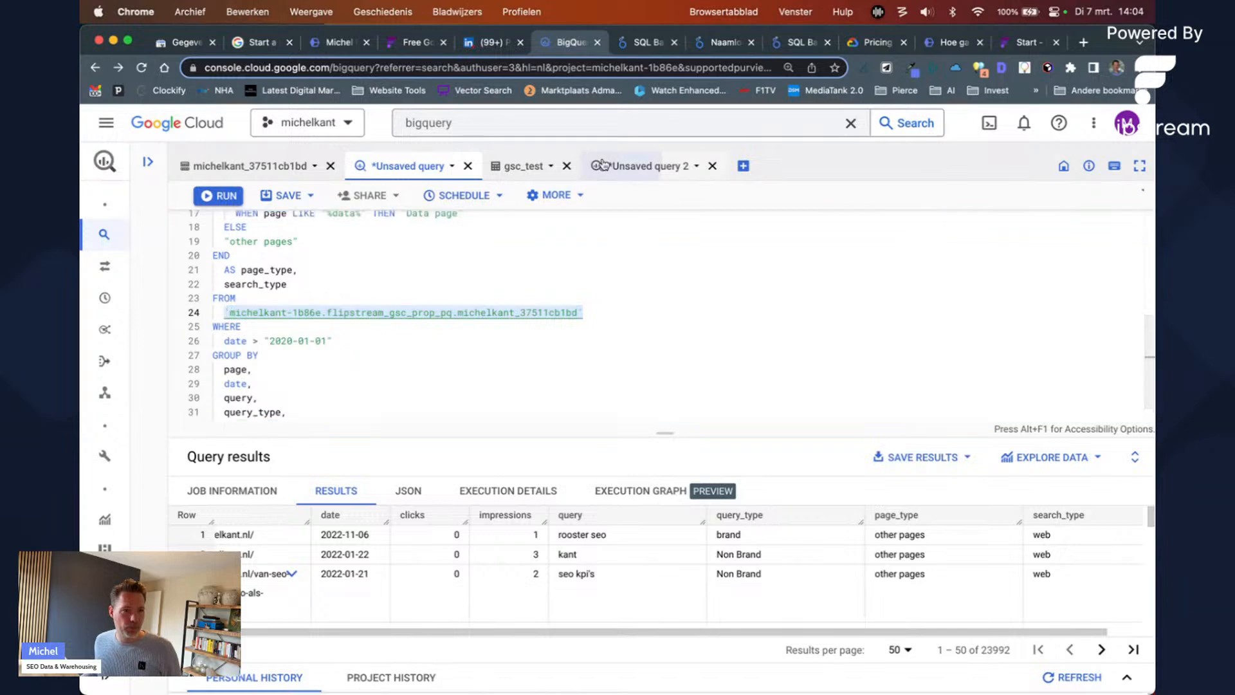
drag(461, 386, 224, 388)
key(super+v)
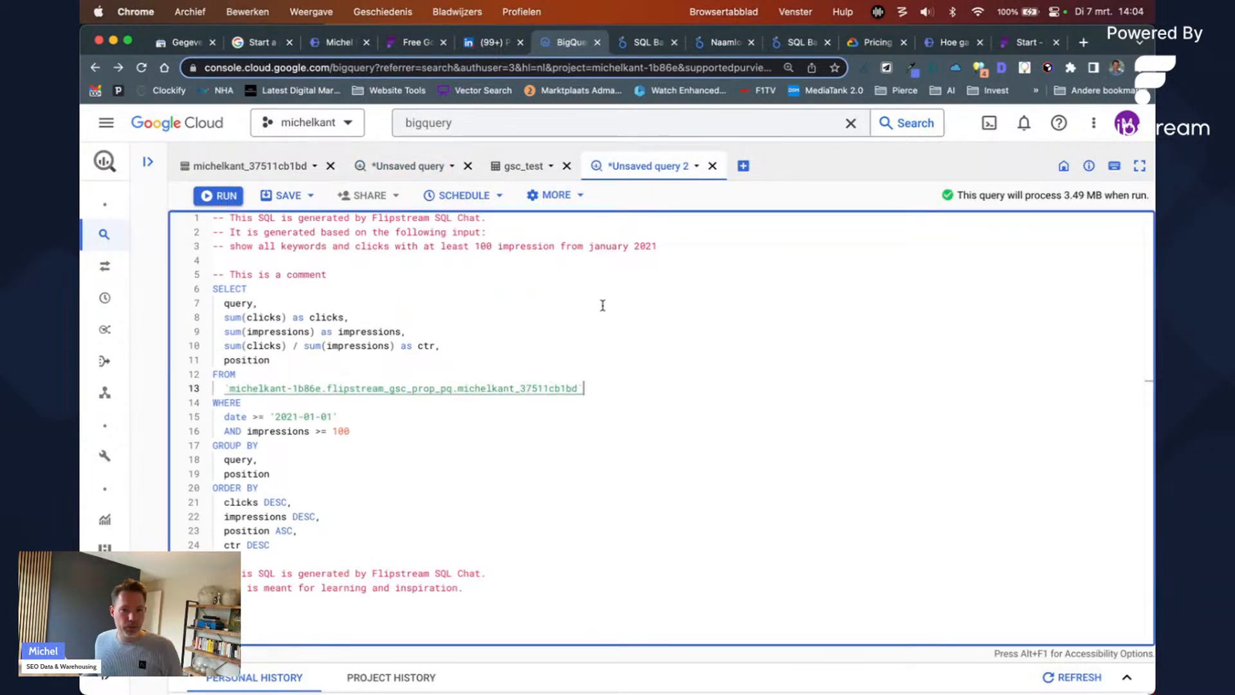
Step: Run the query, check the clicks references after it returns no data, and go back to Flipstream SQL Chat
key(super+Return)
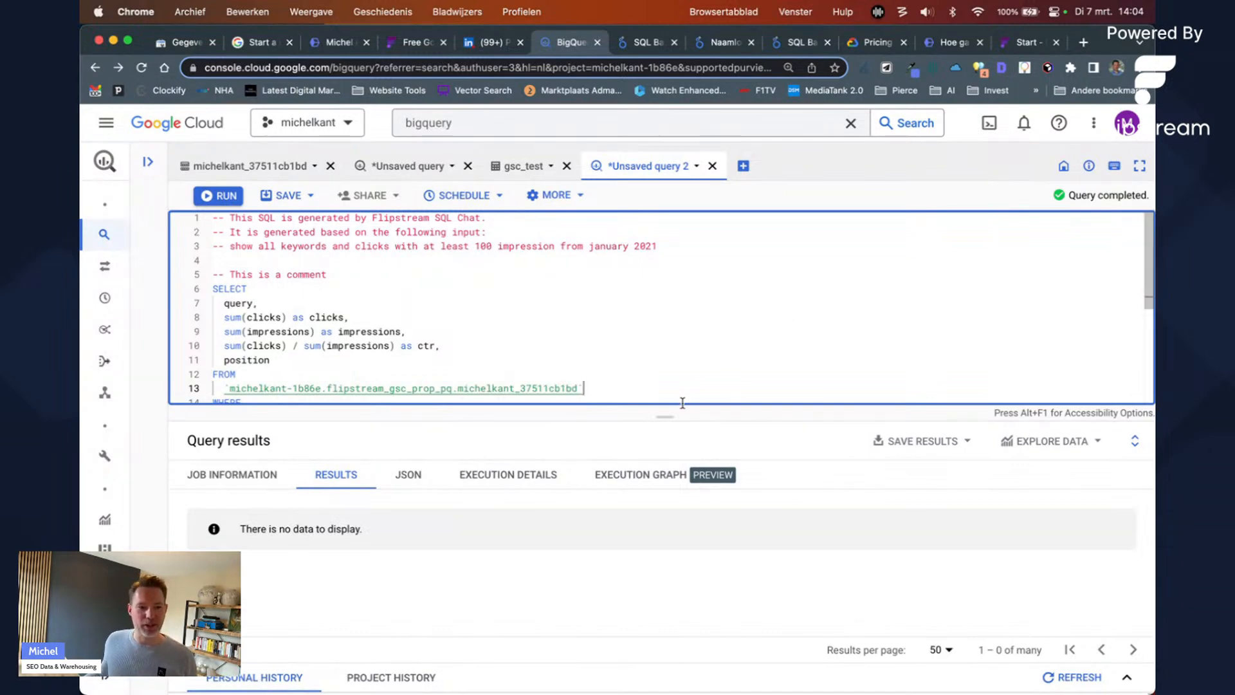
click(266, 343)
scroll(360, 328, down, 5)
scroll(361, 328, up, 5)
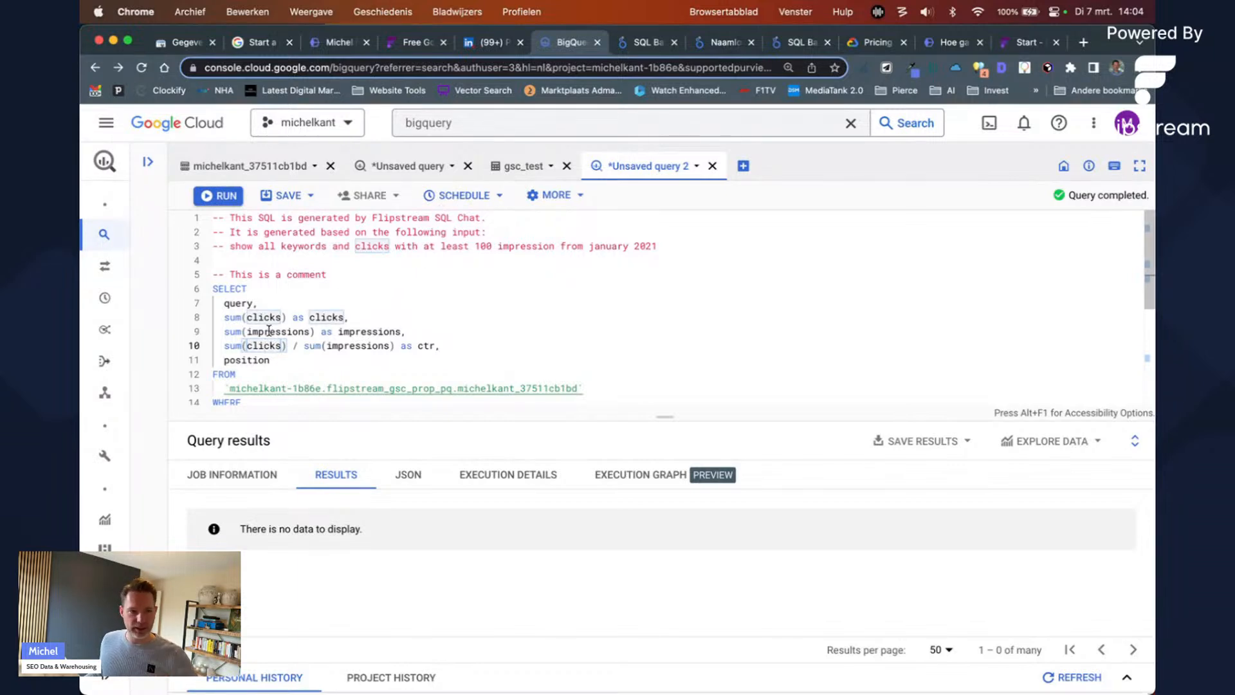
scroll(334, 309, down, 2)
scroll(334, 305, down, 2)
scroll(338, 312, up, 2)
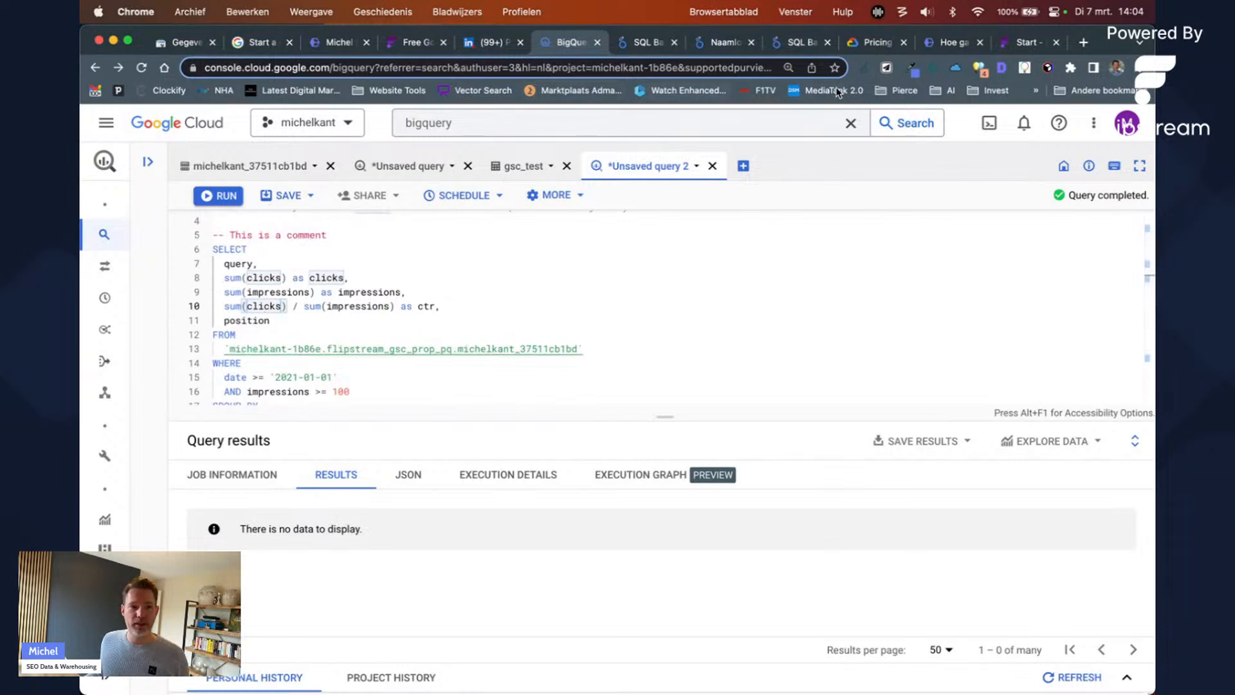
click(1014, 44)
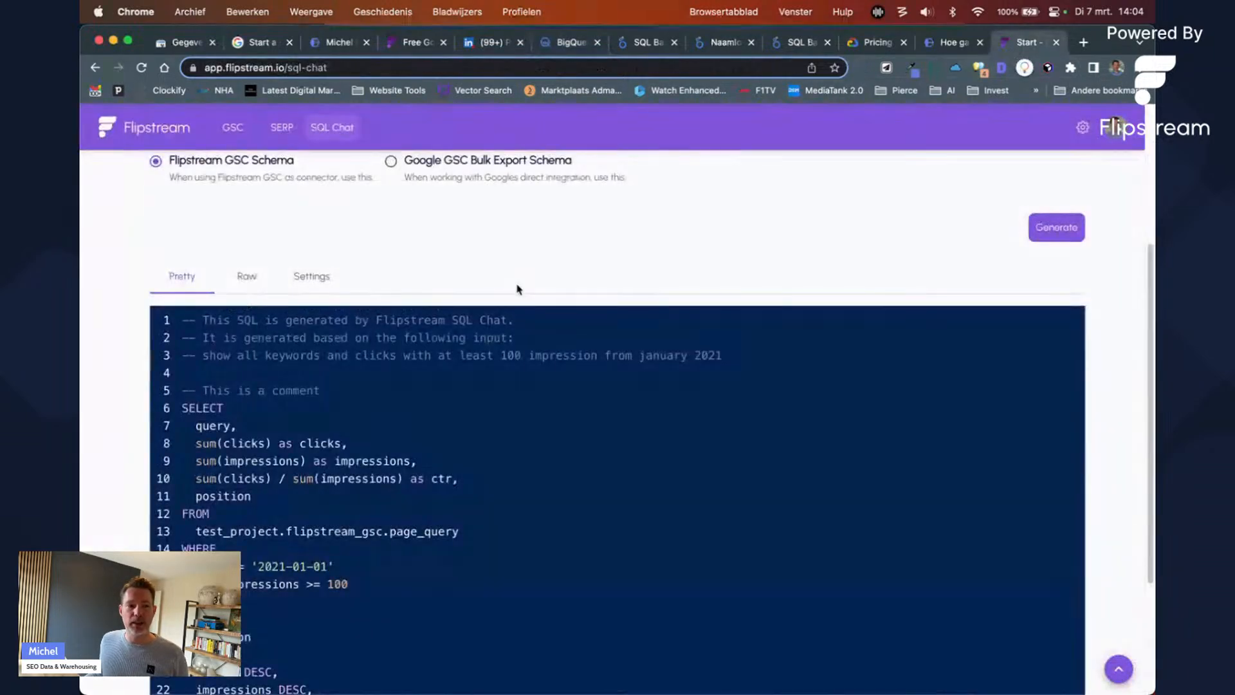
scroll(519, 288, down, 5)
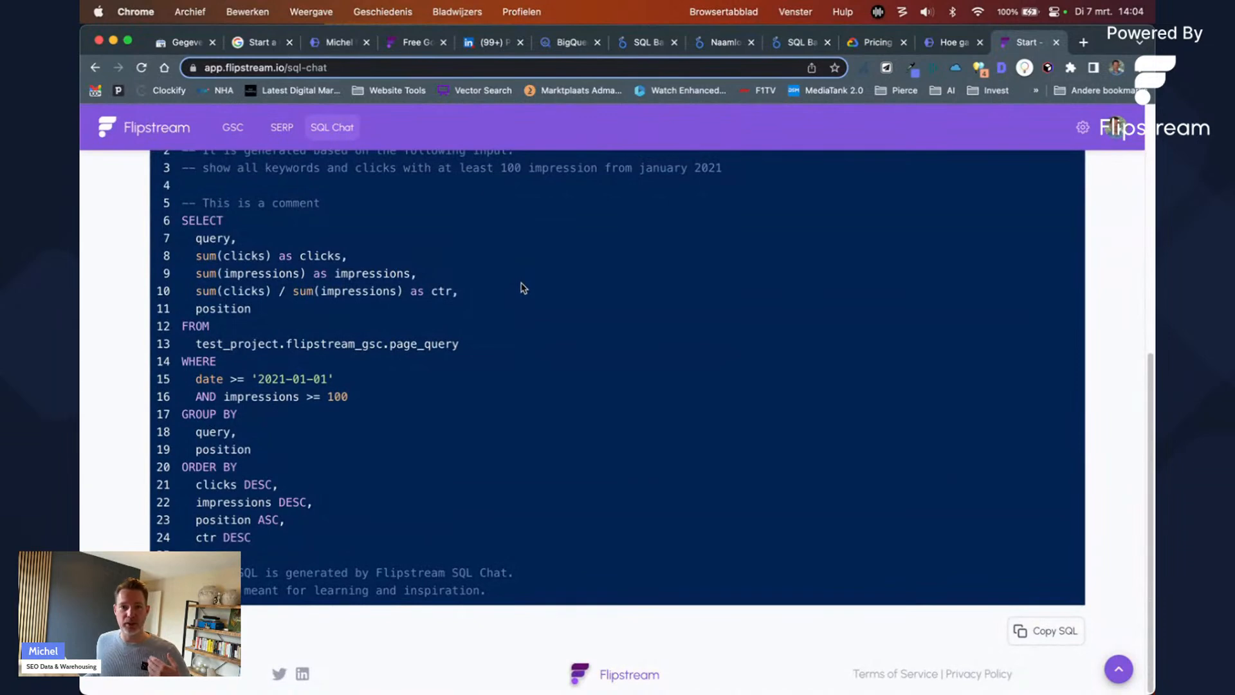
scroll(432, 383, up, 3)
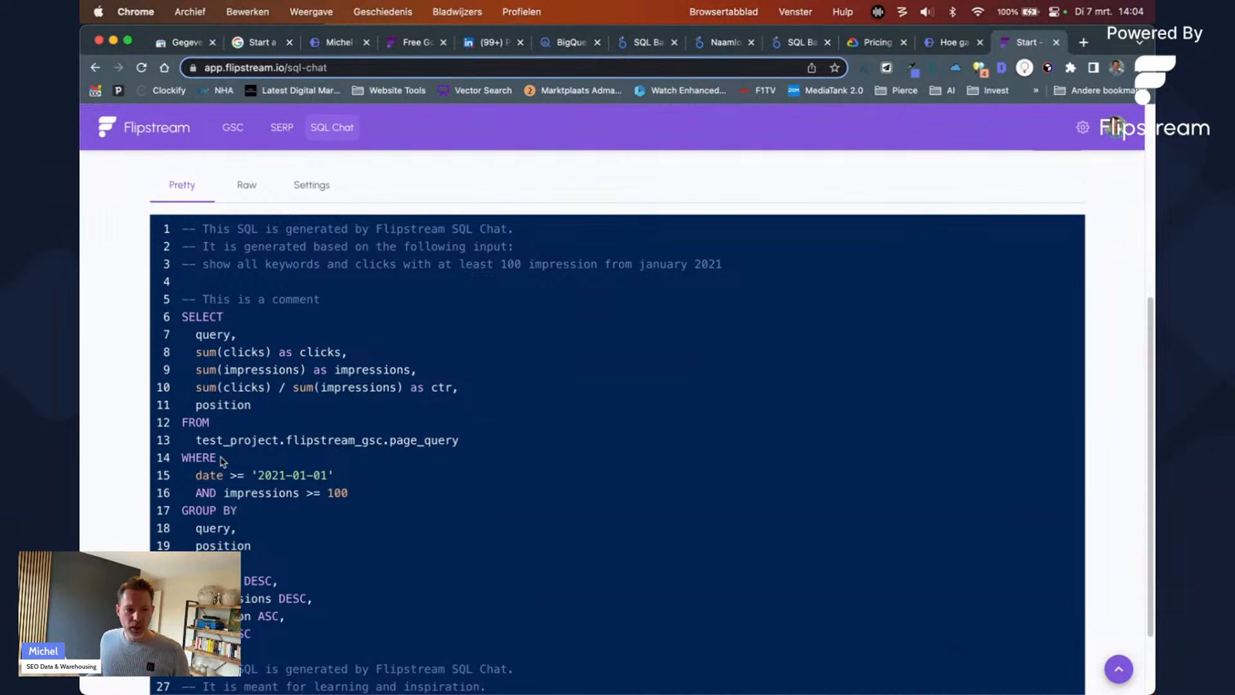
scroll(334, 183, up, 10)
click(242, 577)
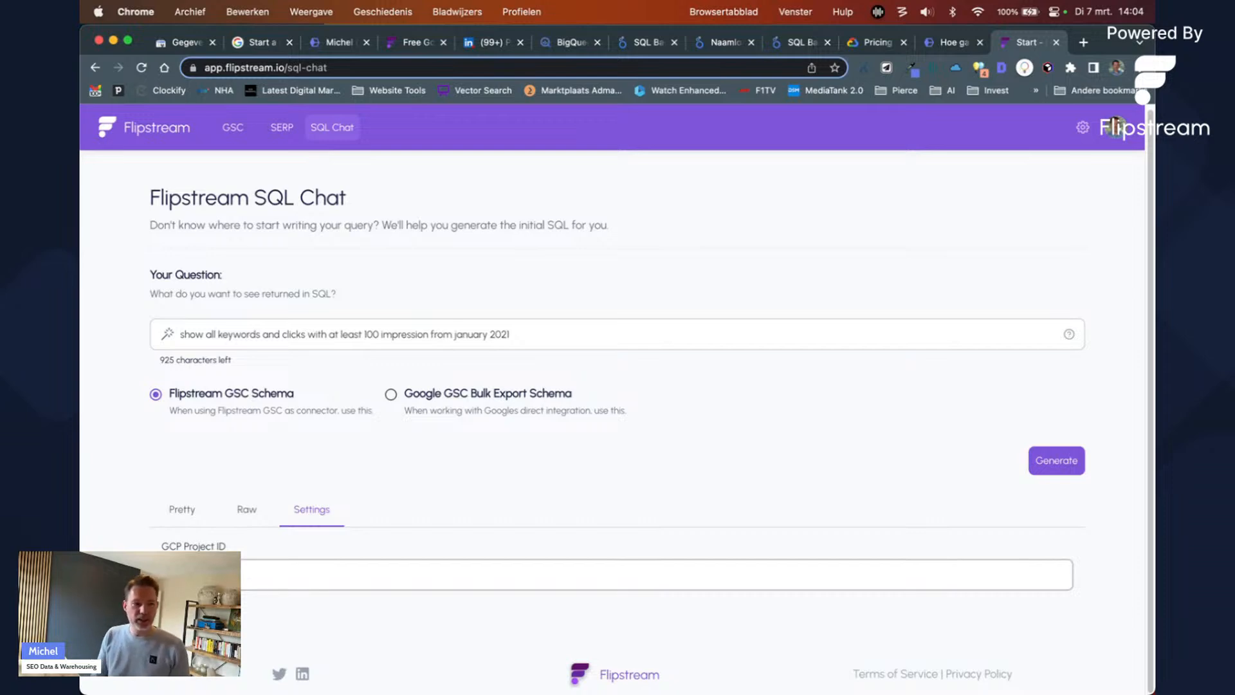
click(175, 508)
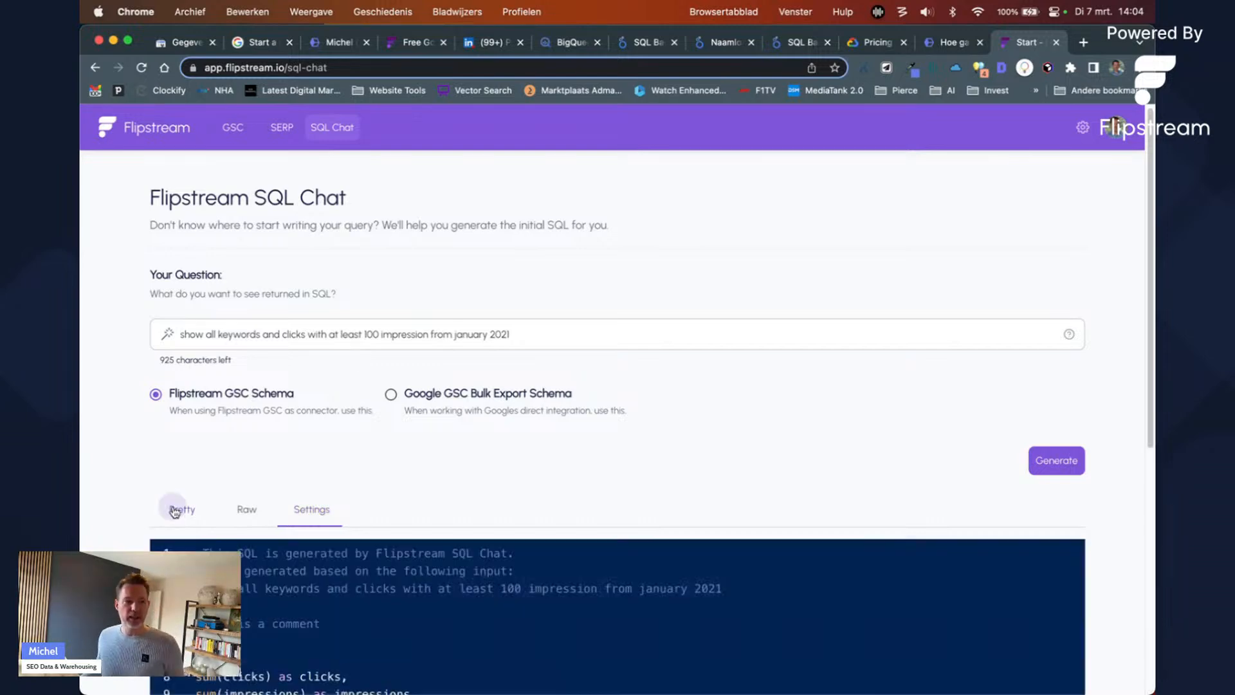
scroll(247, 556, down, 5)
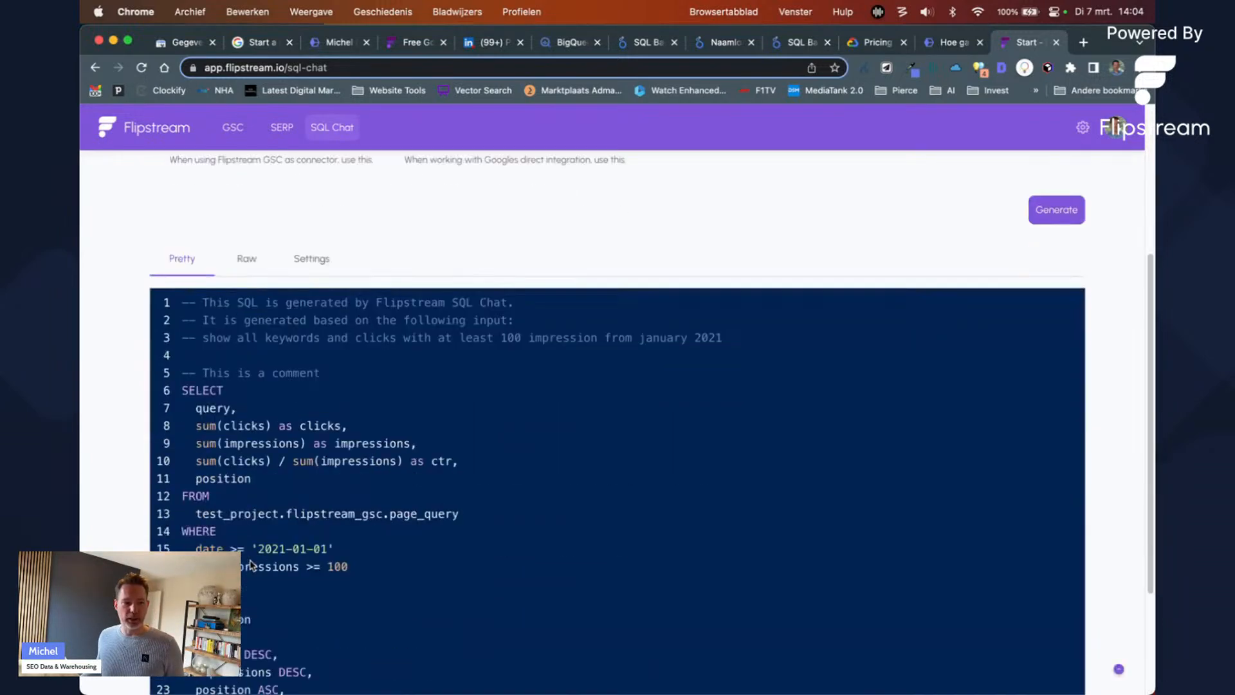
double_click(243, 506)
scroll(399, 565, down, 3)
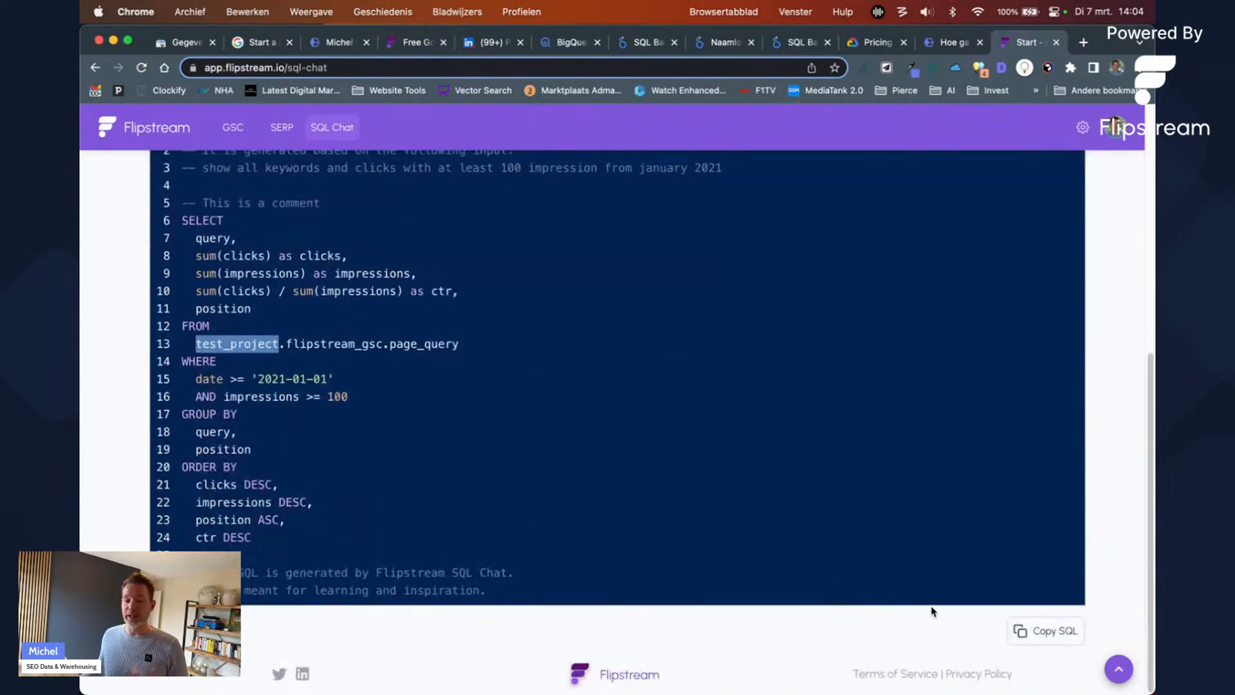
scroll(934, 614, up, 10)
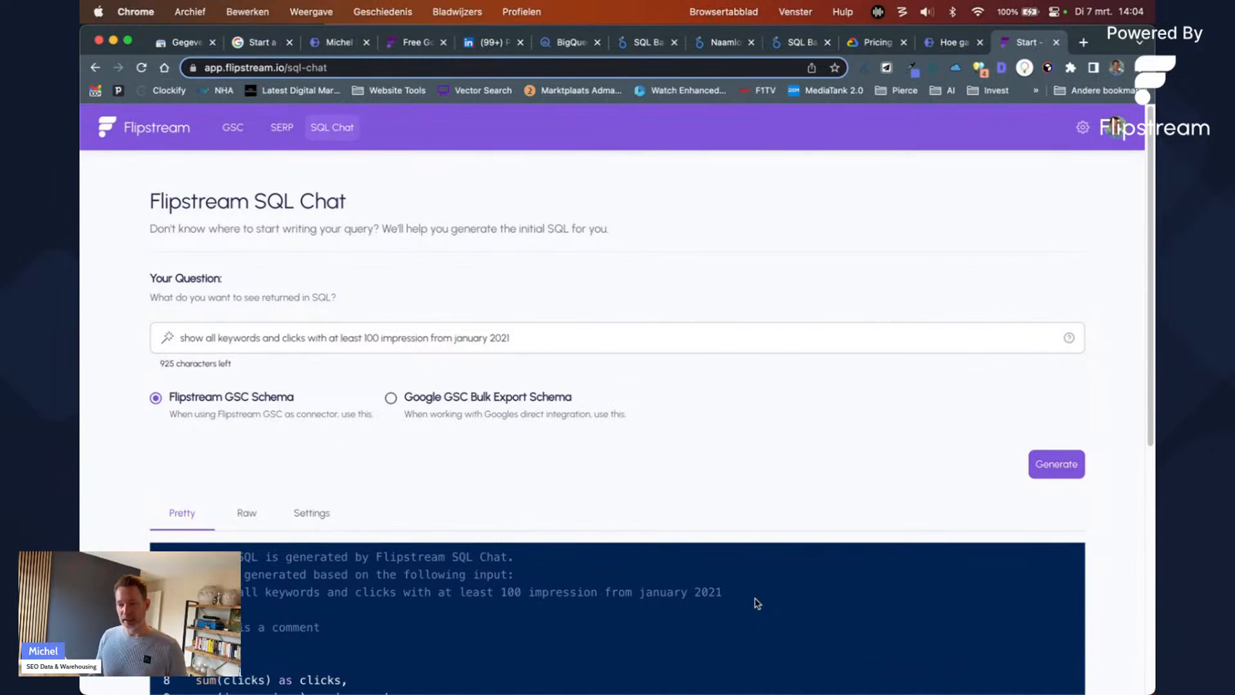
scroll(434, 517, down, 6)
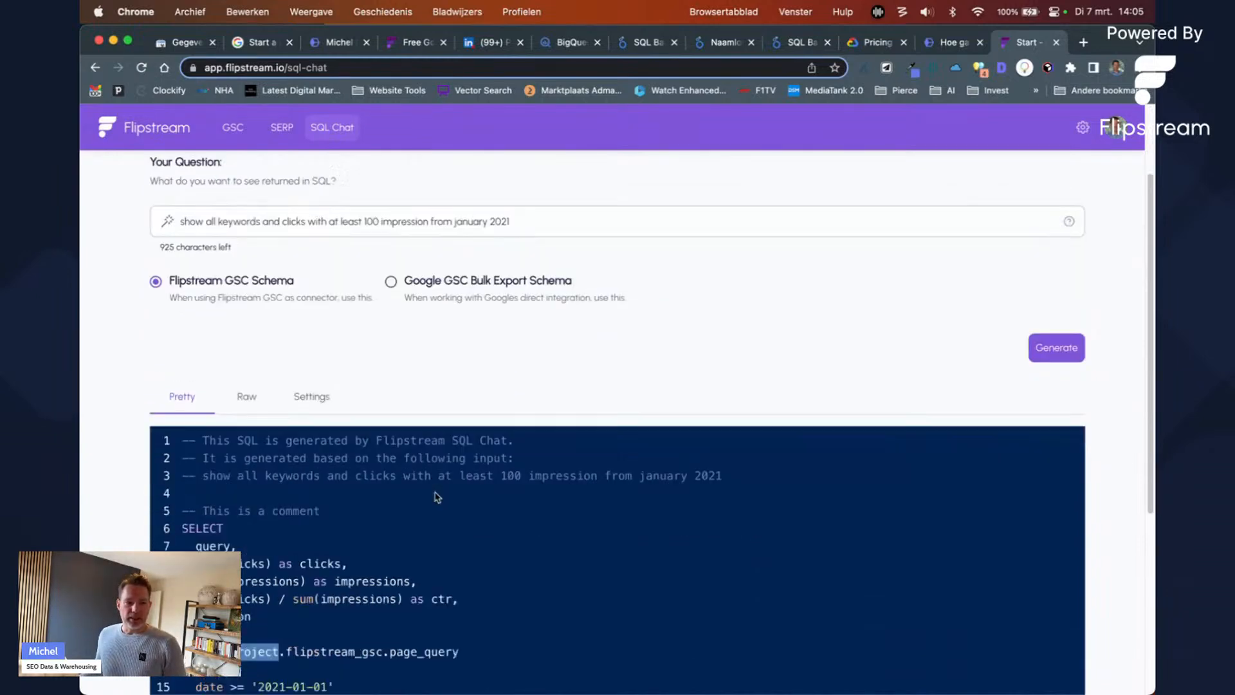
drag(257, 577, 184, 273)
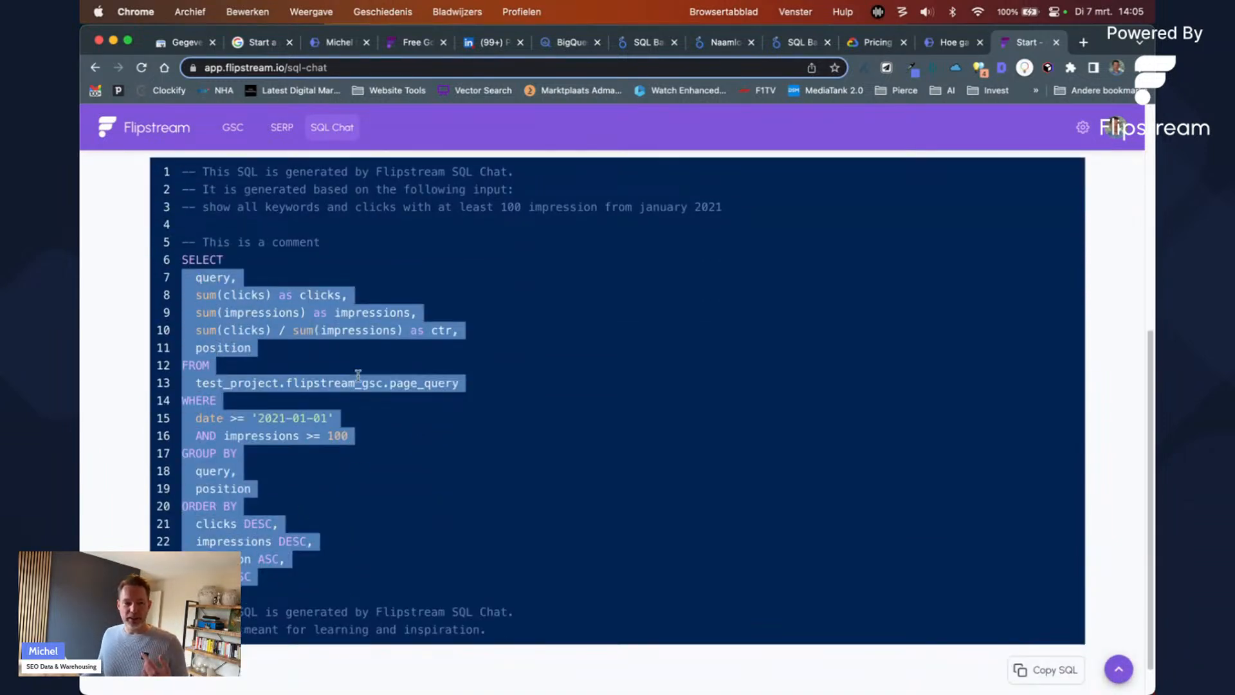
scroll(355, 376, up, 4)
scroll(355, 380, up, 1)
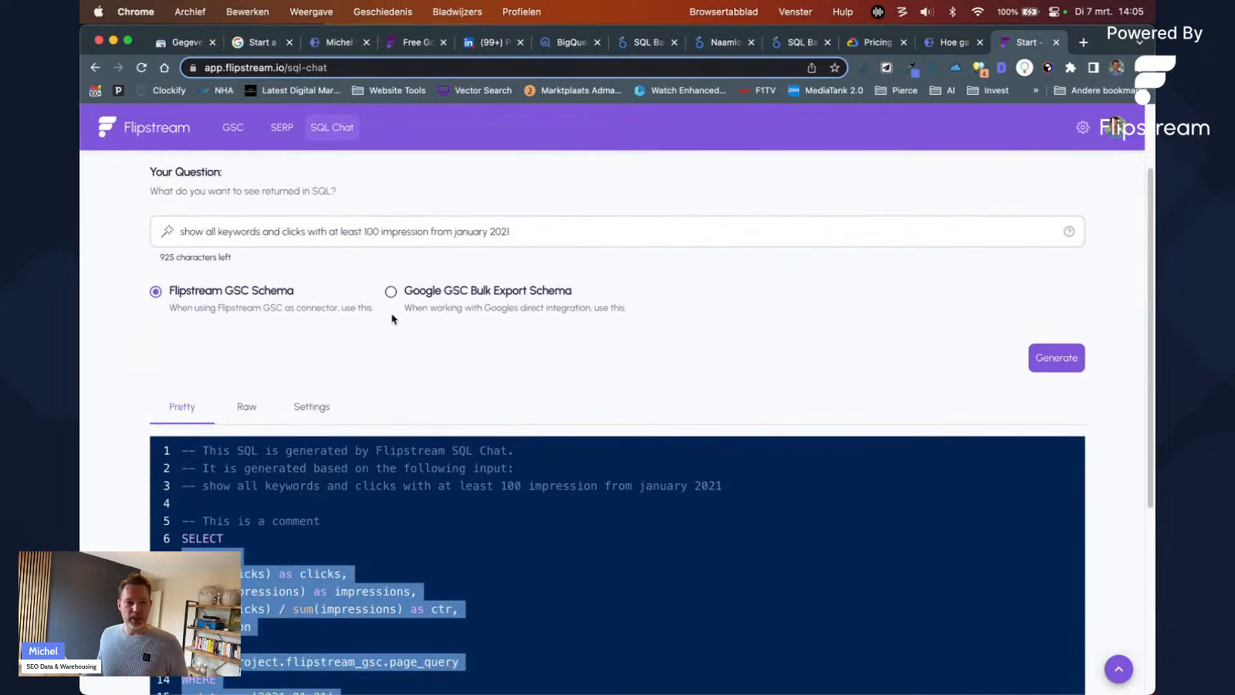
Step: Under Google GSC Bulk Export Schema, generate SQL for 'How do the number of clicks and impressions vary by different countries?'
click(390, 291)
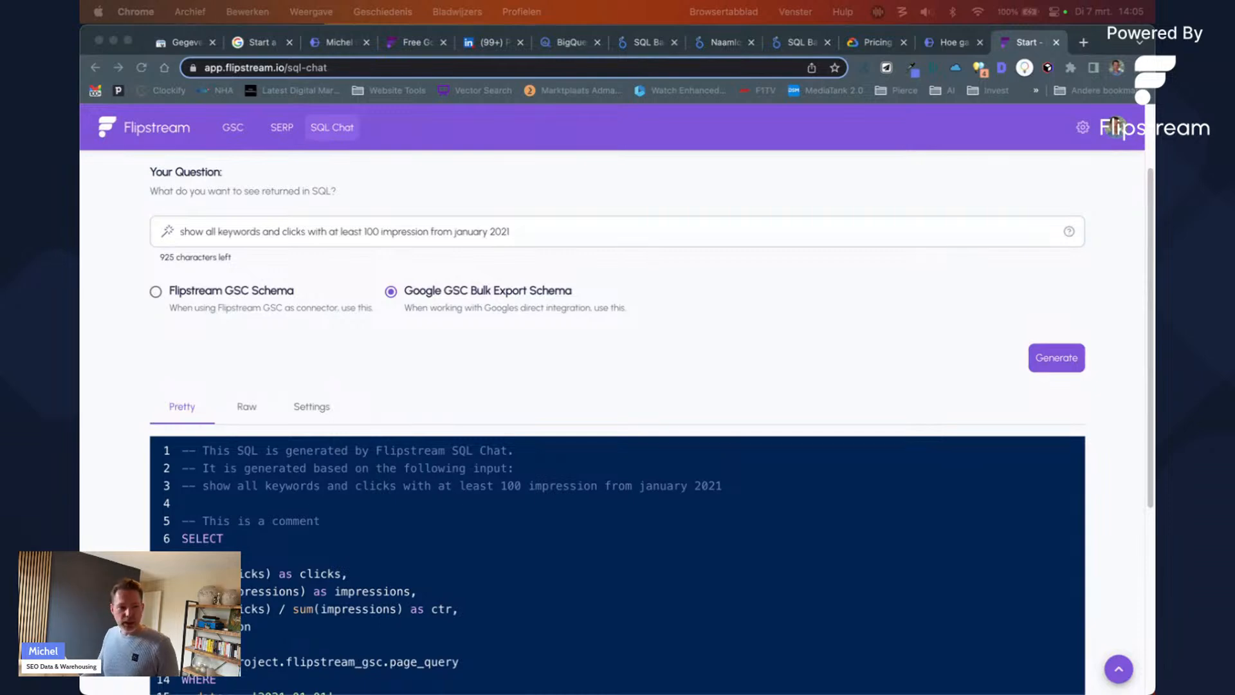
triple_click(607, 232)
text(How do the number of clicks and impressions vary by different countries?)
click(1031, 355)
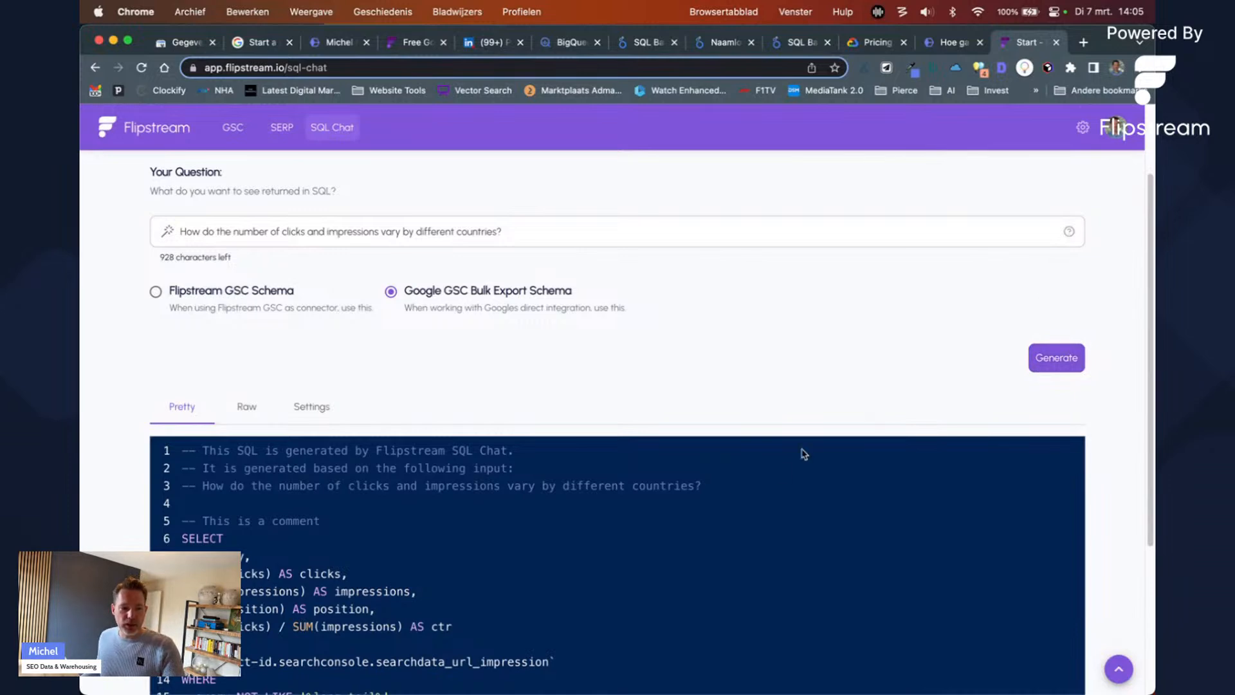
scroll(836, 429, down, 2)
click(560, 584)
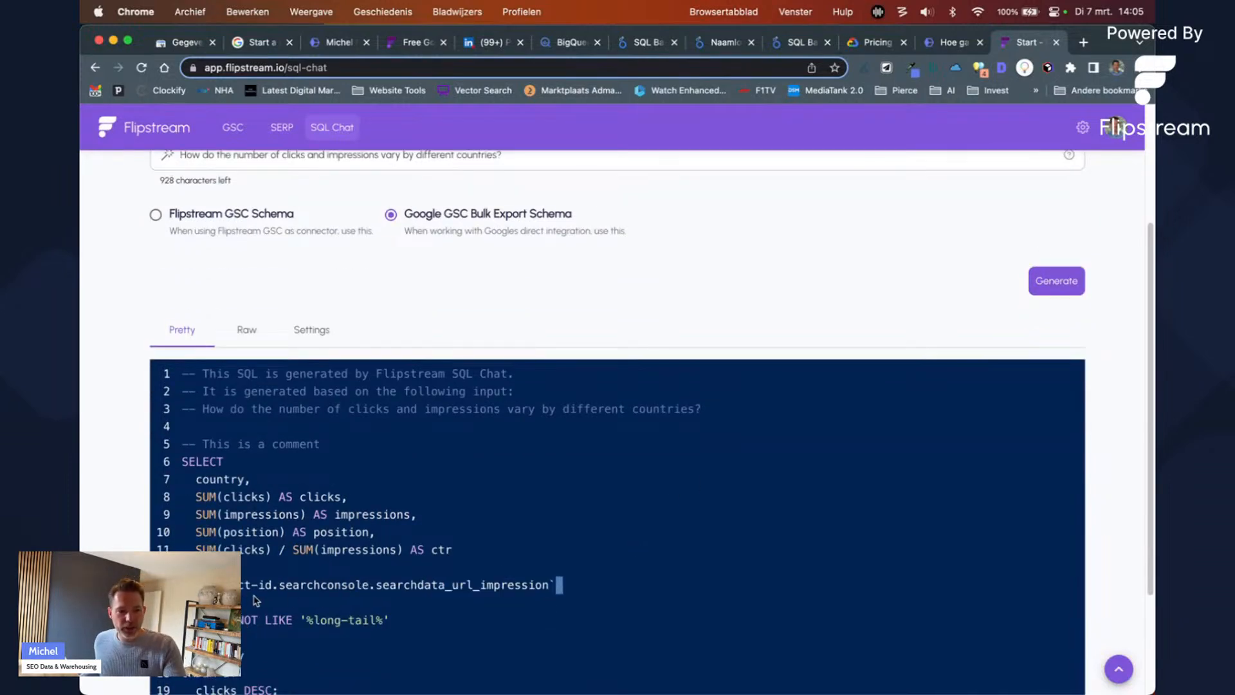
shift+click(280, 587)
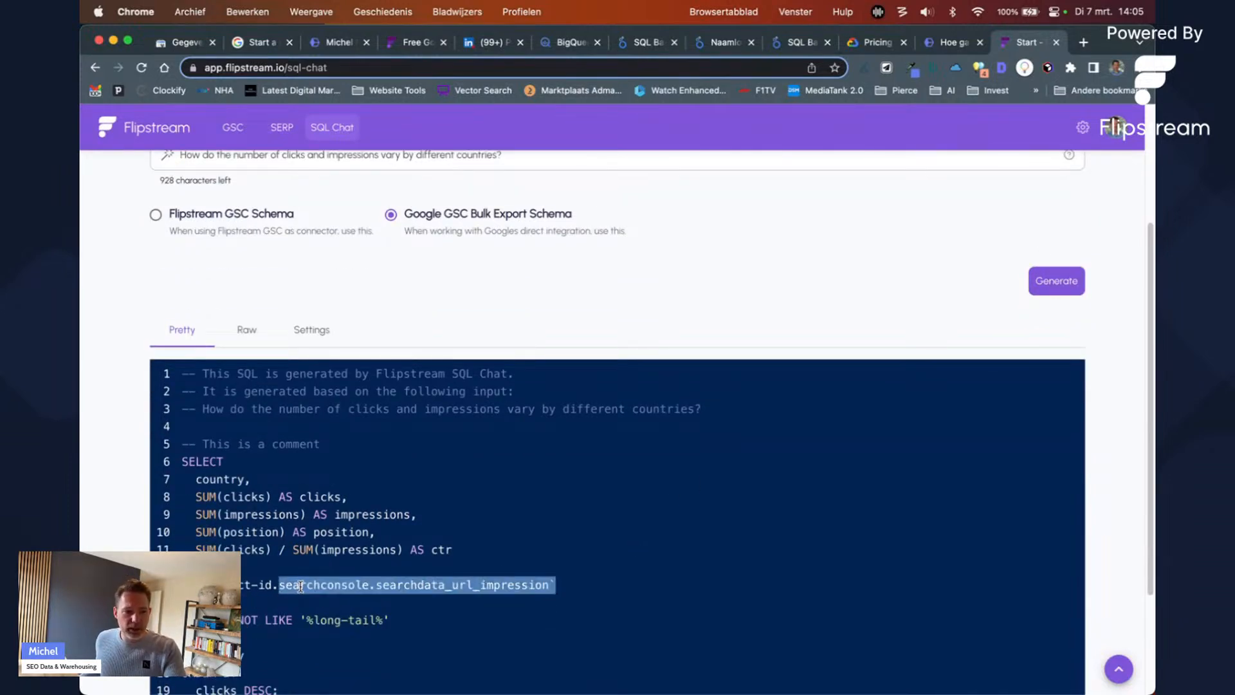
scroll(301, 587, down, 2)
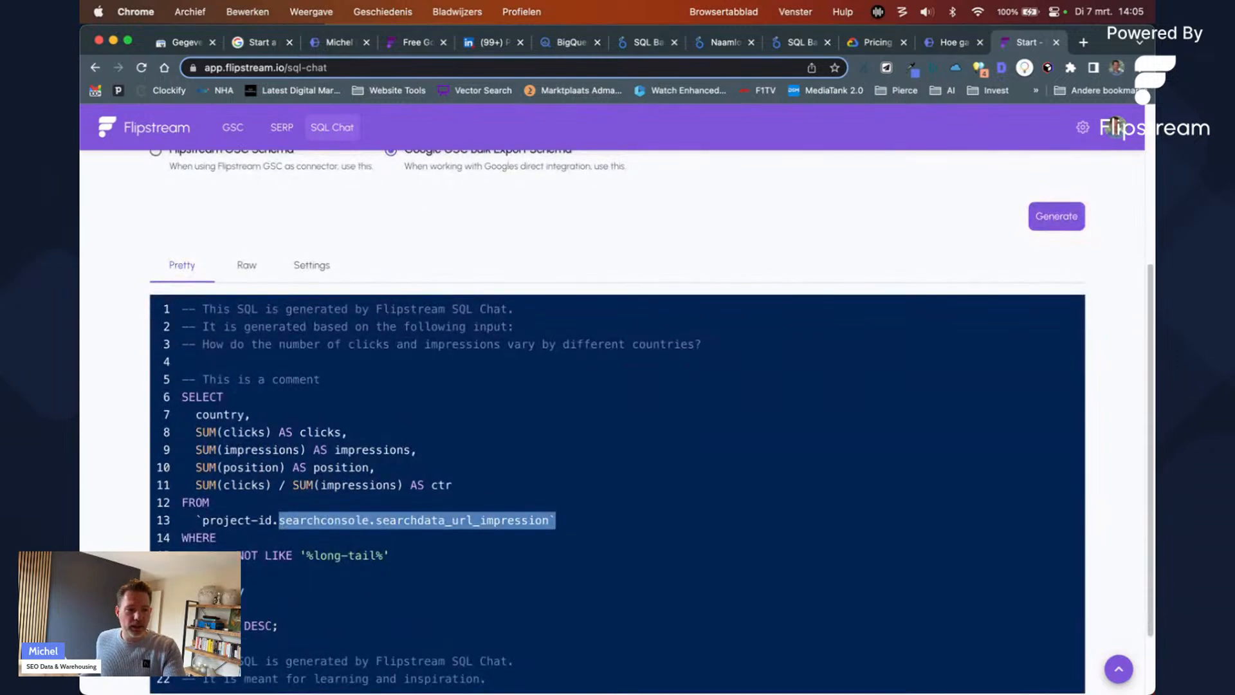
scroll(207, 411, up, 5)
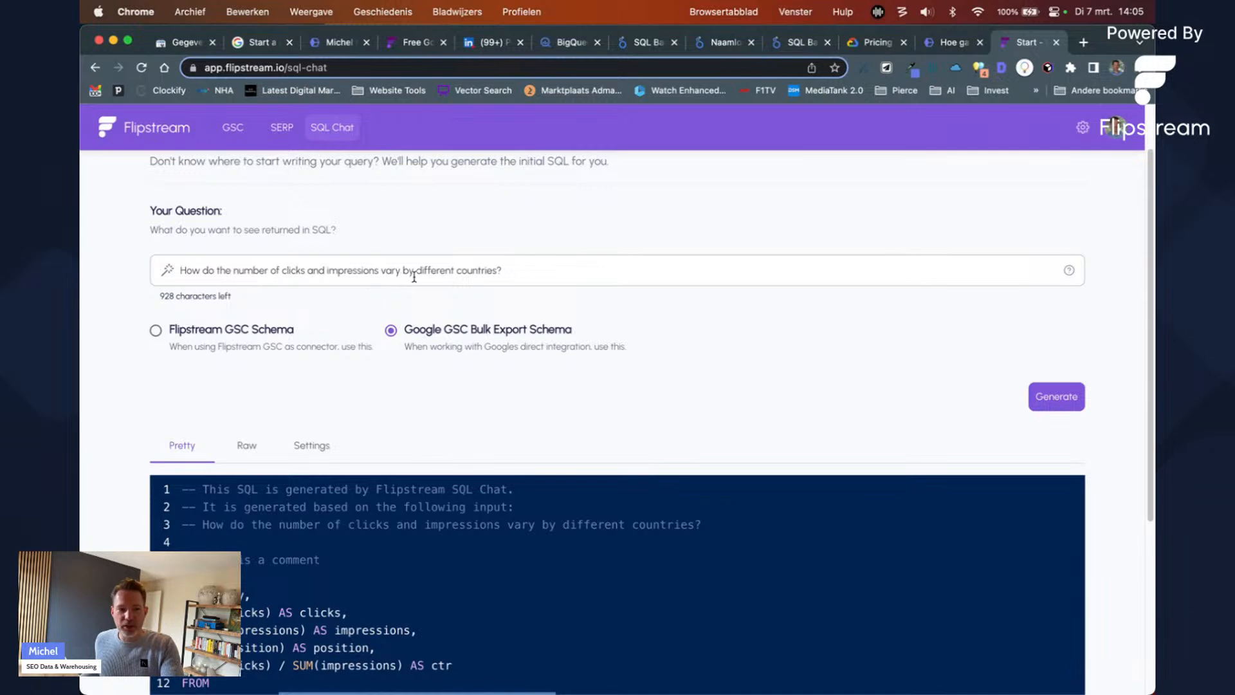
scroll(419, 285, down, 5)
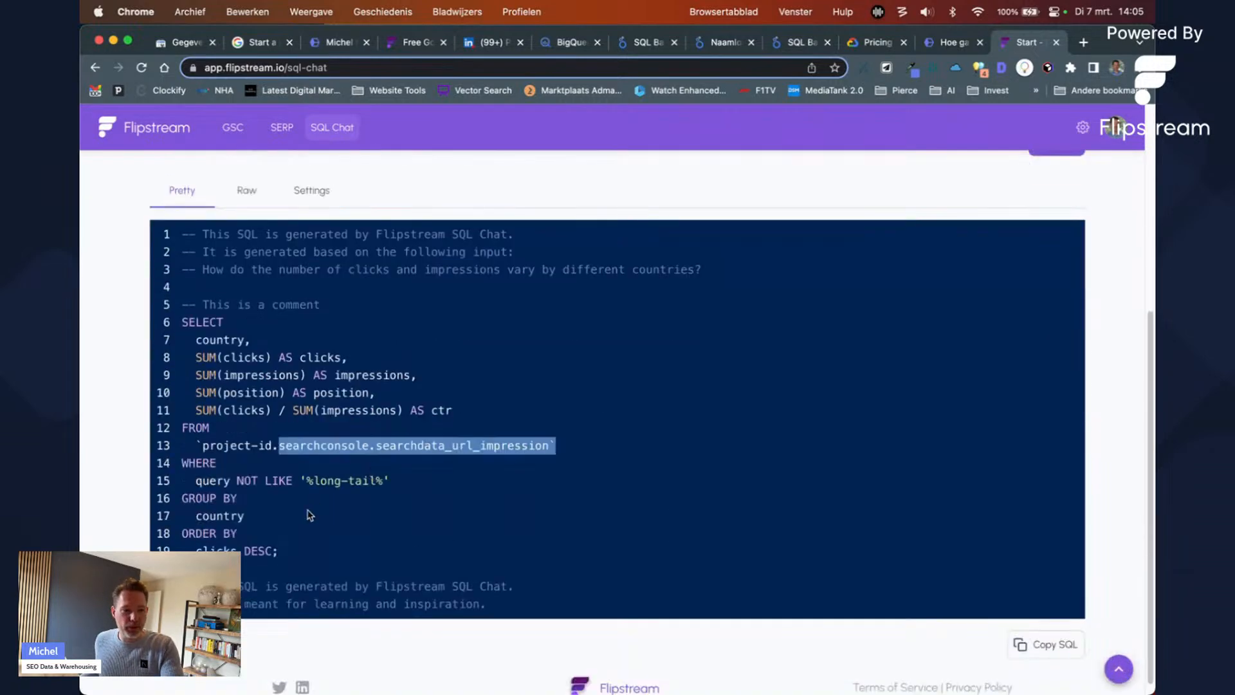
drag(203, 498, 246, 515)
drag(202, 358, 381, 394)
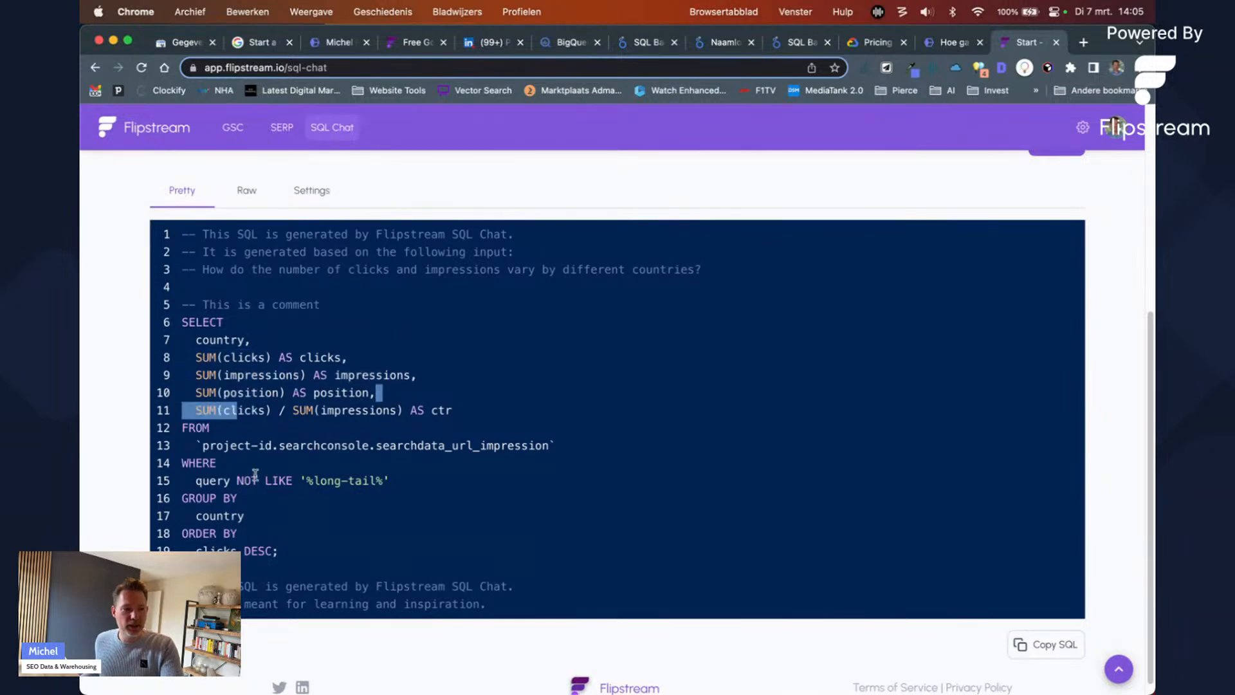
click(389, 487)
drag(388, 487, 177, 465)
drag(399, 489, 378, 489)
click(457, 463)
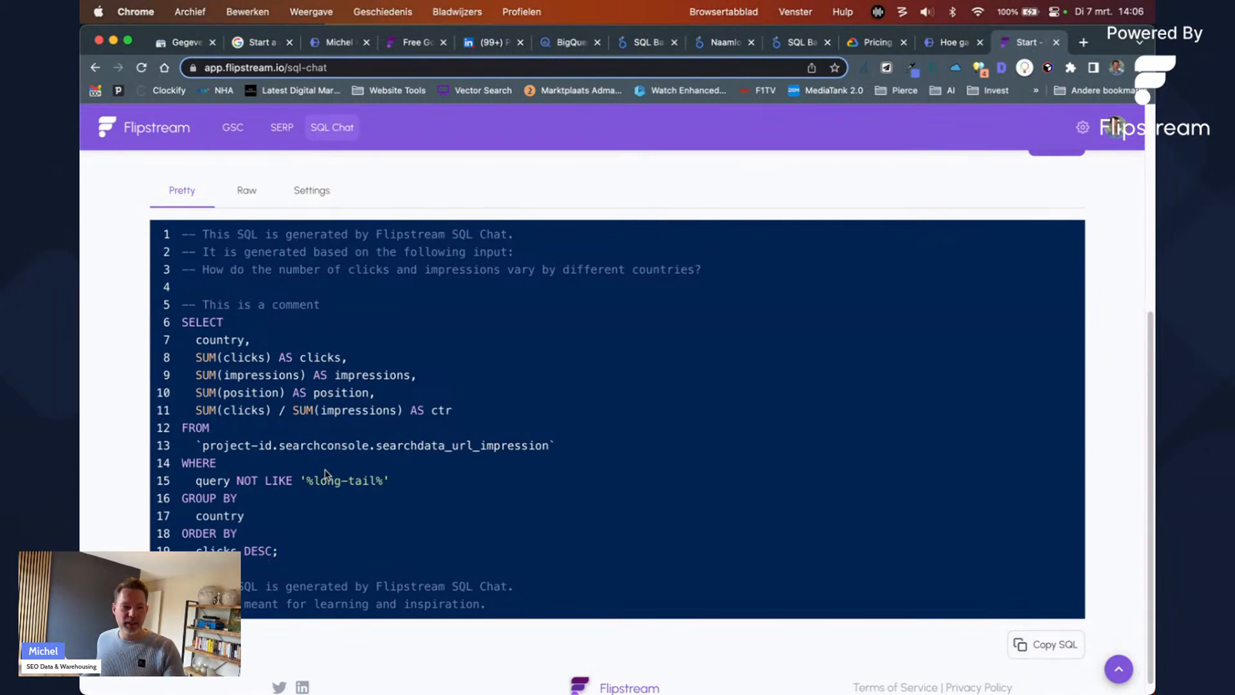
triple_click(341, 480)
drag(278, 551, 226, 327)
scroll(386, 403, up, 3)
click(279, 412)
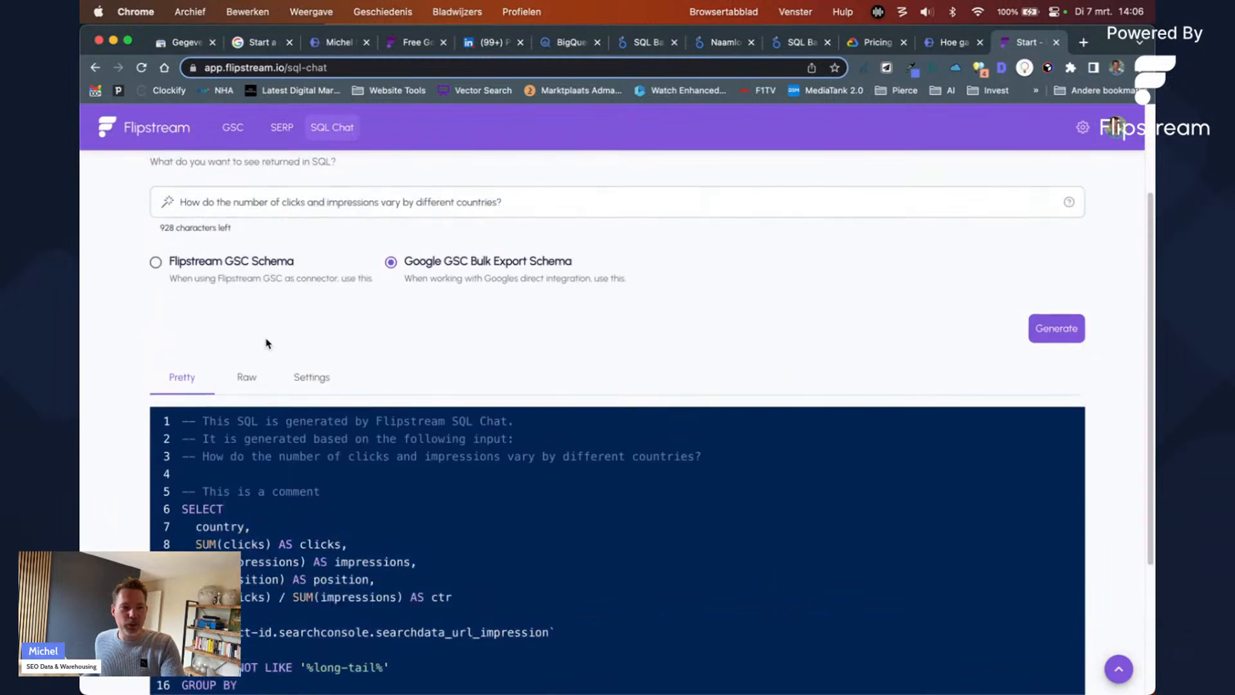
scroll(268, 365, up, 3)
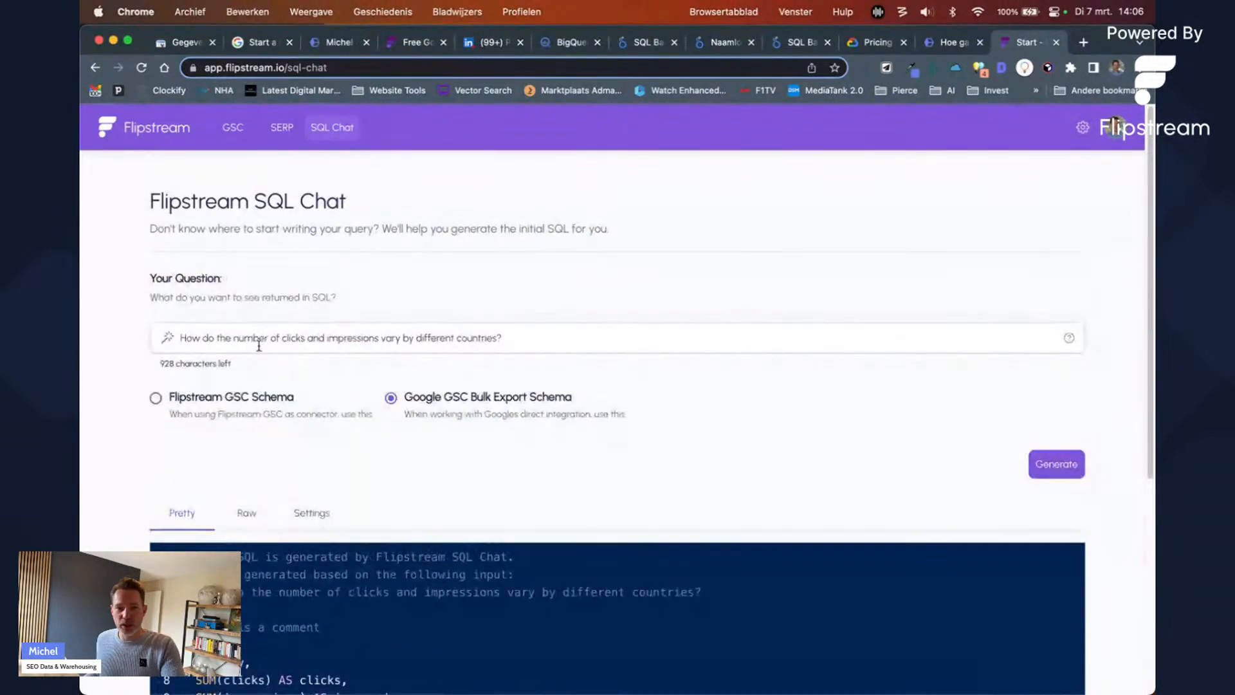